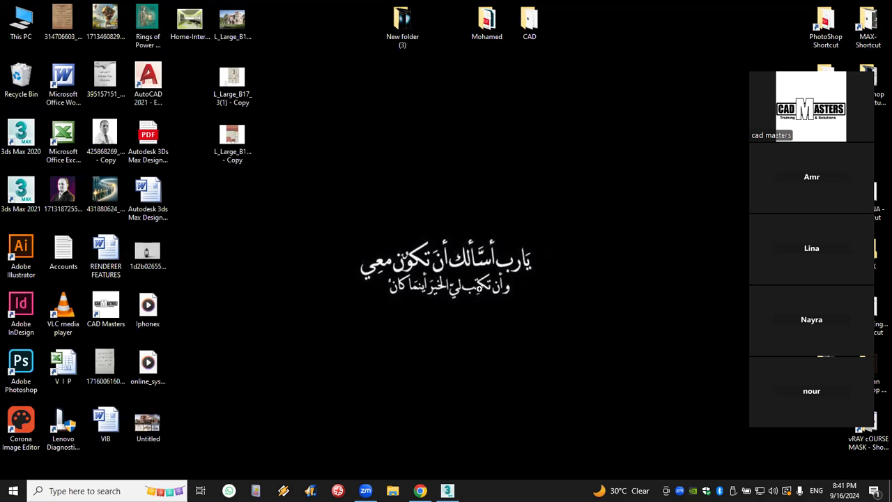
Look at the villa model picture in the browser and return to 3ds Max's empty scene
{"action": "key", "text": "alt+Tab"}
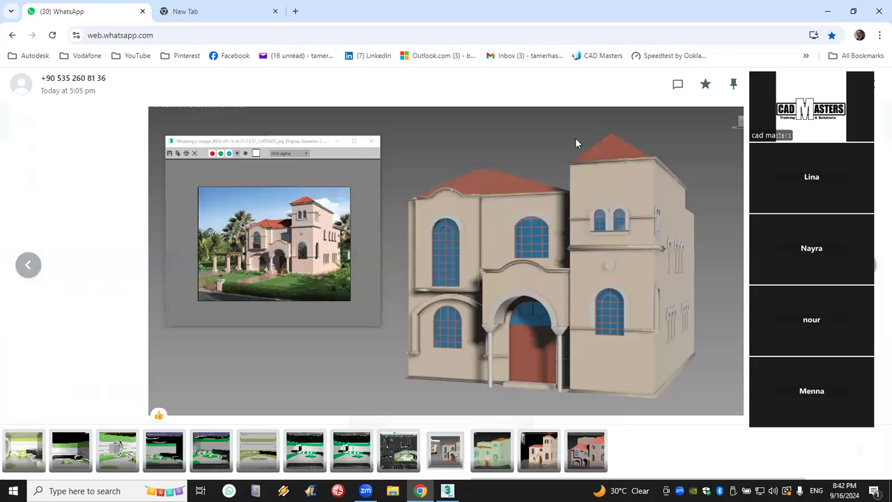
{"action": "key", "text": "alt+Tab"}
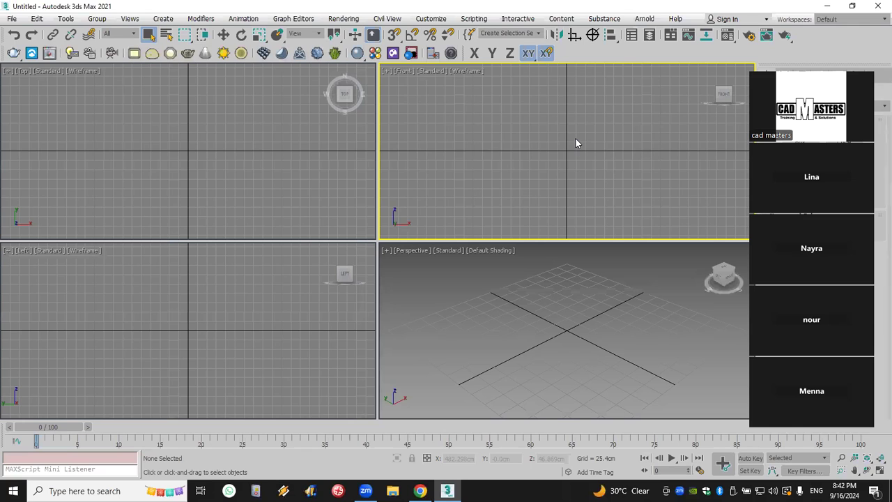
{"action": "middle_click_drag", "start_coordinate": [591, 139], "coordinate": [567, 214]}
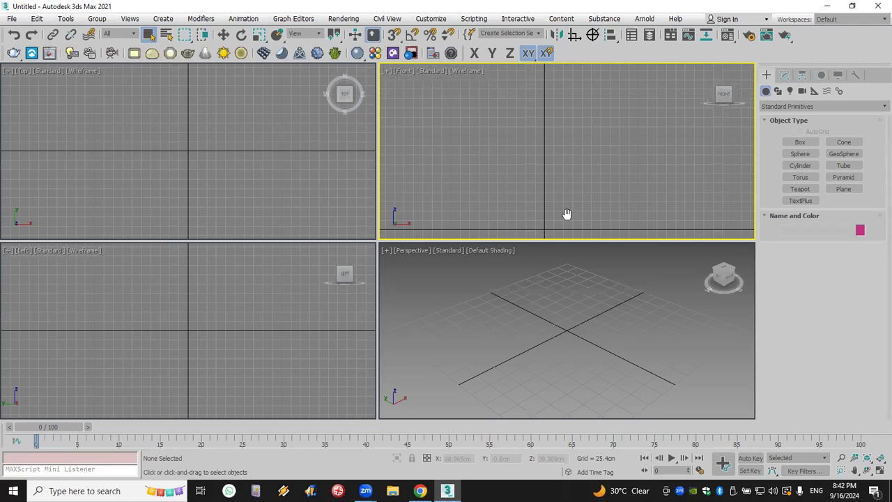
{"action": "left_click", "coordinate": [90, 264]}
{"action": "middle_click_drag", "start_coordinate": [438, 171], "coordinate": [455, 174]}
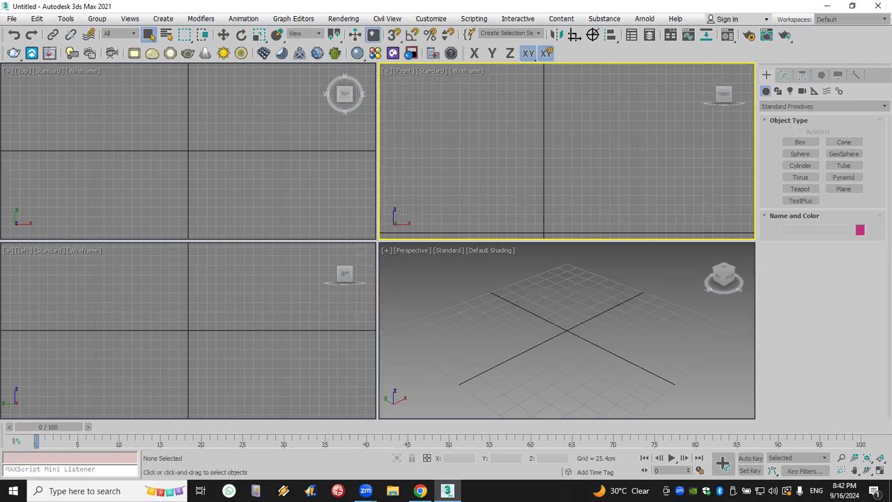
Open the villa photo L_Large_B17_1(2).jpg from the desktop, examine its facade up close, and return to 3ds Max
{"action": "key", "text": "super+d"}
{"action": "key", "text": "Up"}
{"action": "key", "text": "Return"}
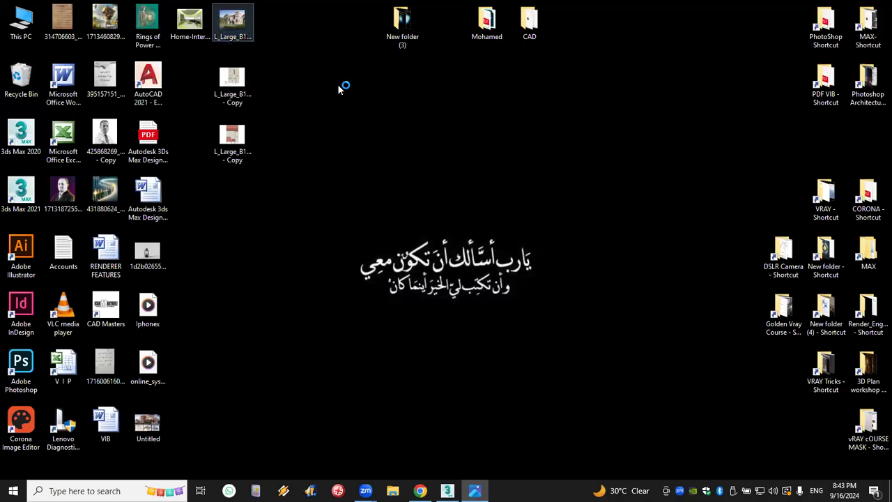
{"action": "scroll", "coordinate": [662, 220], "scroll_direction": "up", "scroll_amount": 4}
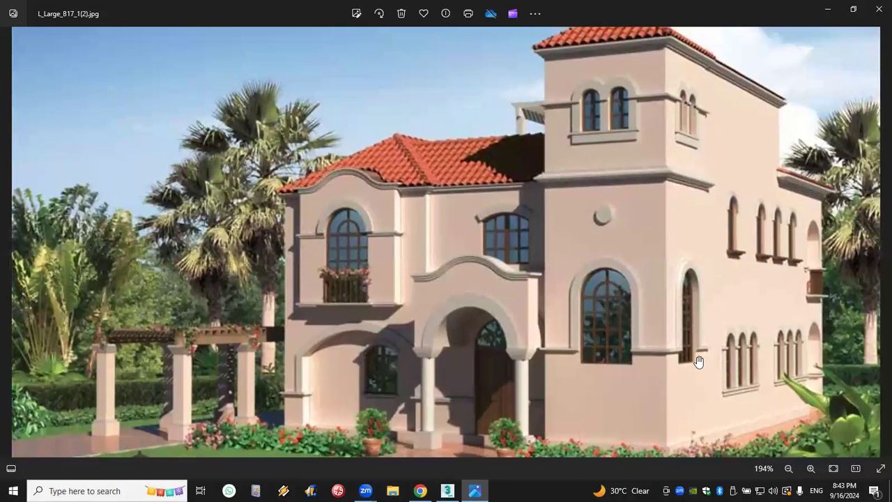
{"action": "scroll", "coordinate": [537, 159], "scroll_direction": "down", "scroll_amount": 3}
{"action": "key", "text": "alt+Tab"}
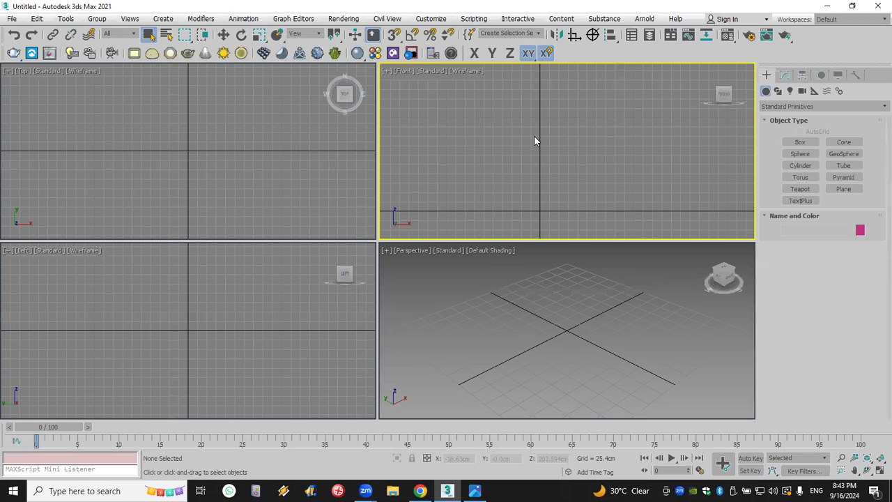
Draw a rectangle spline about 330 cm long and 787 cm wide in the Front view, snapping to grid points
{"action": "left_click", "coordinate": [777, 91]}
{"action": "left_click", "coordinate": [833, 154]}
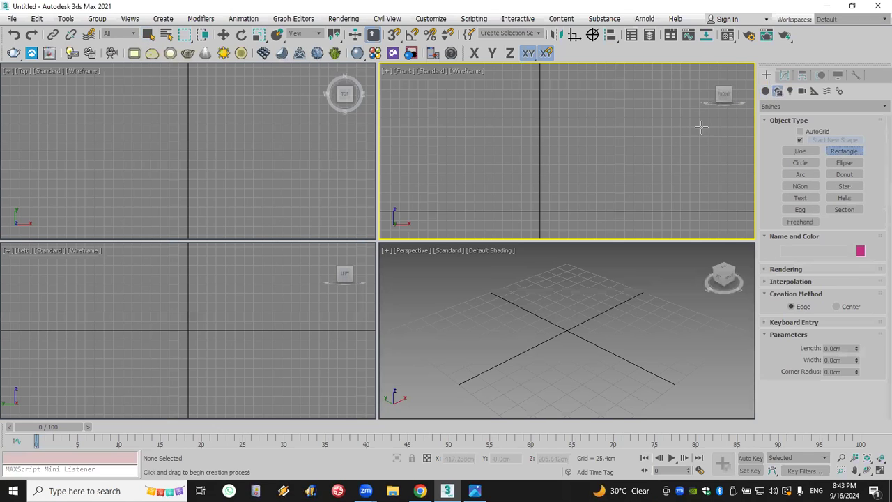
{"action": "right_click", "coordinate": [393, 35]}
{"action": "left_click", "coordinate": [394, 214]}
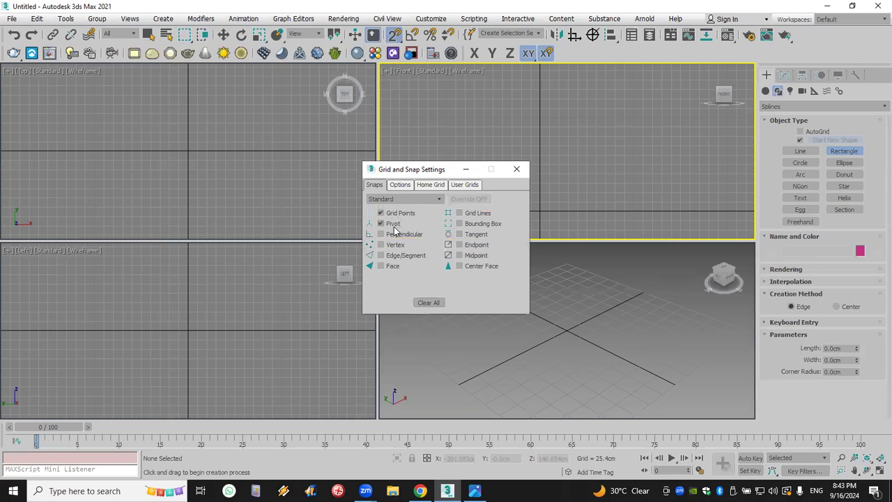
{"action": "left_click", "coordinate": [517, 168]}
{"action": "left_click_drag", "start_coordinate": [427, 89], "coordinate": [718, 210]}
{"action": "scroll", "coordinate": [697, 207], "scroll_direction": "down", "scroll_amount": 3}
{"action": "middle_click_drag", "start_coordinate": [695, 207], "coordinate": [649, 207]}
{"action": "scroll", "coordinate": [649, 207], "scroll_direction": "up", "scroll_amount": 2}
{"action": "scroll", "coordinate": [654, 210], "scroll_direction": "down", "scroll_amount": 1}
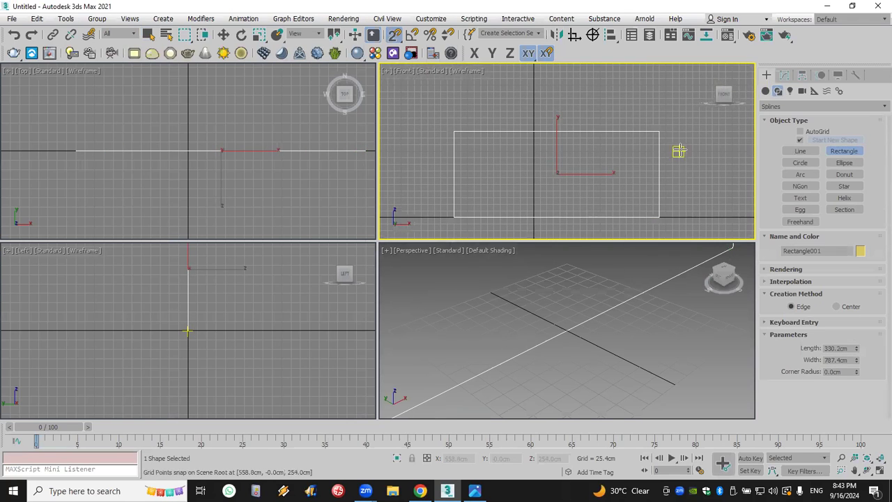
Draw a smaller rectangle overlapping the large rectangle's upper-right corner and reselect the large one
{"action": "left_click_drag", "start_coordinate": [692, 125], "coordinate": [606, 150]}
{"action": "right_click", "coordinate": [607, 151]}
{"action": "key", "text": "ctrl+z"}
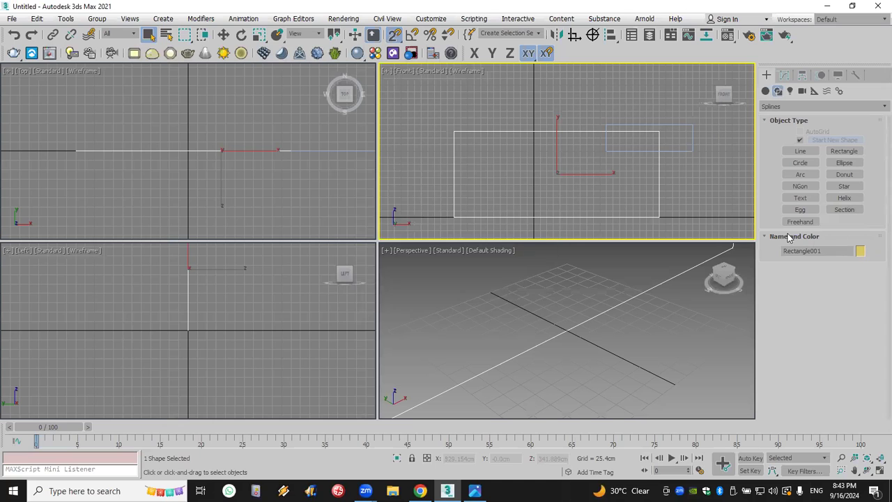
{"action": "left_click", "coordinate": [860, 251]}
{"action": "left_click", "coordinate": [540, 305]}
Add an Edit Spline modifier to the large rectangle and attach the overlapping smaller rectangle to it
{"action": "left_click", "coordinate": [784, 74]}
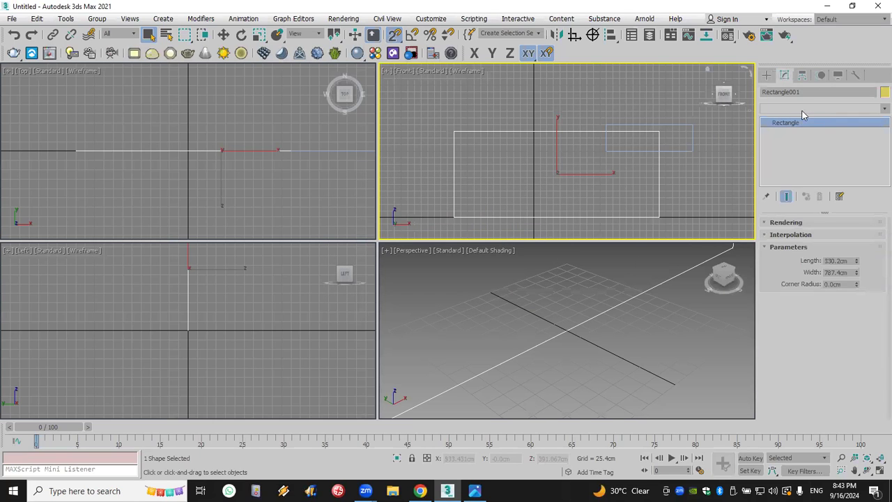
{"action": "left_click", "coordinate": [803, 108]}
{"action": "key", "text": "e"}
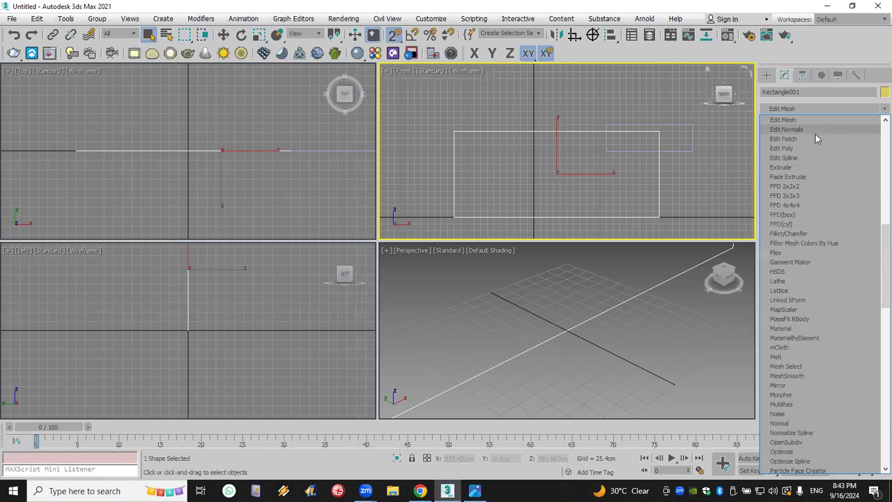
{"action": "left_click", "coordinate": [816, 158]}
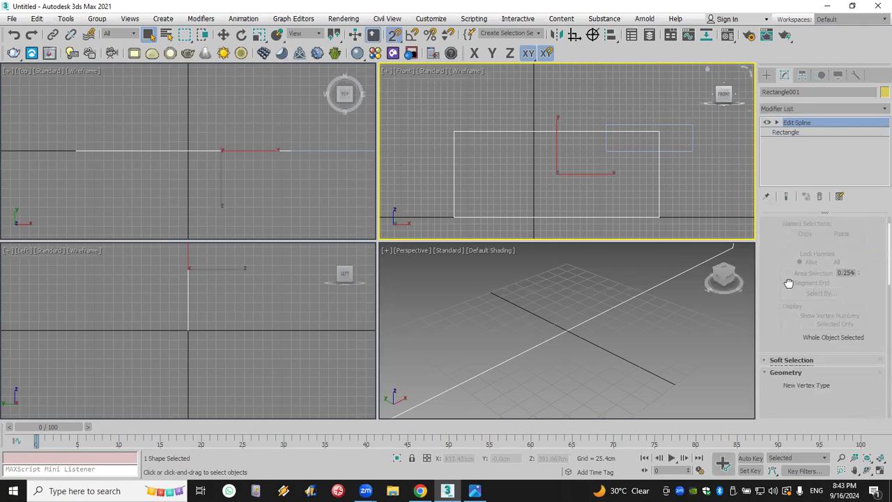
{"action": "scroll", "coordinate": [788, 283], "scroll_direction": "down", "scroll_amount": 5}
{"action": "left_click", "coordinate": [800, 272]}
{"action": "left_click", "coordinate": [689, 156]}
Cut the small rectangle out of the large one's upper-right corner with a spline Boolean subtraction
{"action": "left_click", "coordinate": [777, 122]}
{"action": "left_click", "coordinate": [796, 150]}
{"action": "scroll", "coordinate": [858, 309], "scroll_direction": "down", "scroll_amount": 5}
{"action": "scroll", "coordinate": [839, 333], "scroll_direction": "down", "scroll_amount": 5}
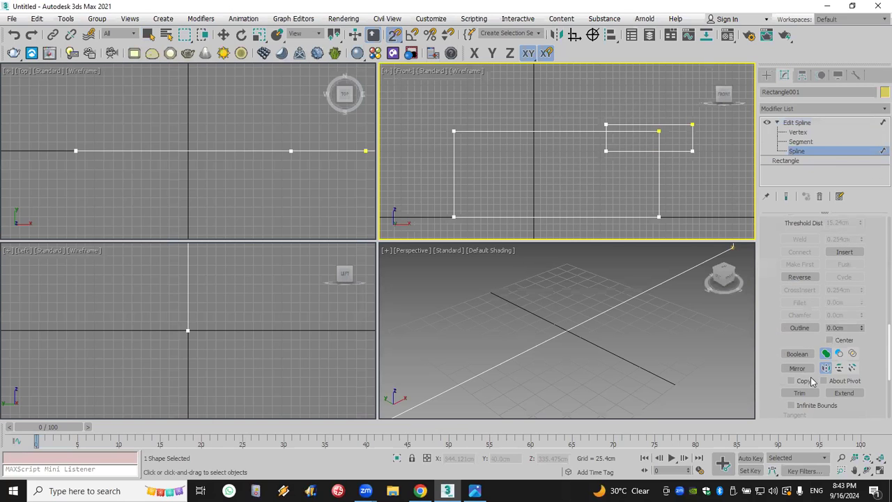
{"action": "scroll", "coordinate": [810, 379], "scroll_direction": "down", "scroll_amount": 1}
{"action": "key", "text": "w"}
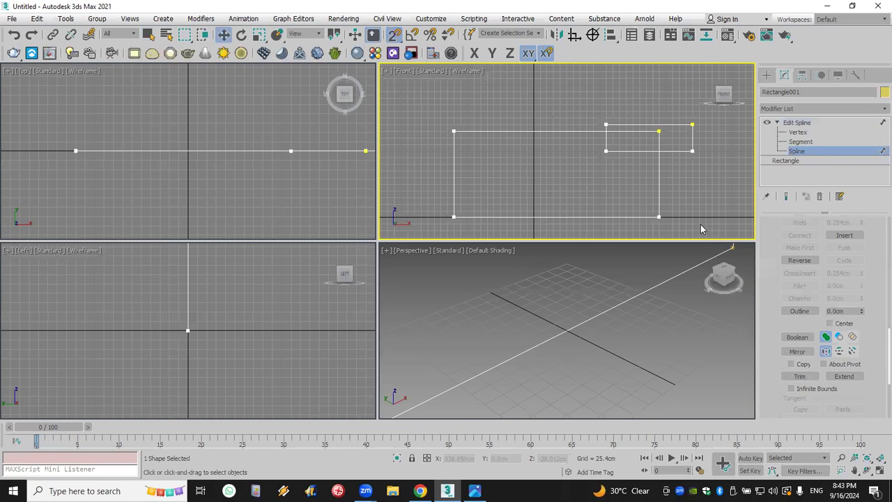
{"action": "left_click", "coordinate": [657, 218]}
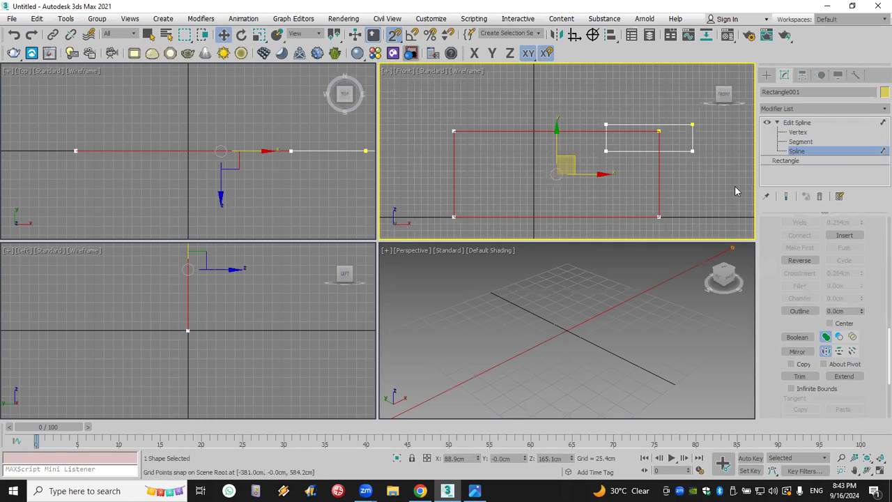
{"action": "left_click", "coordinate": [797, 337]}
{"action": "left_click", "coordinate": [833, 340]}
{"action": "left_click", "coordinate": [682, 153]}
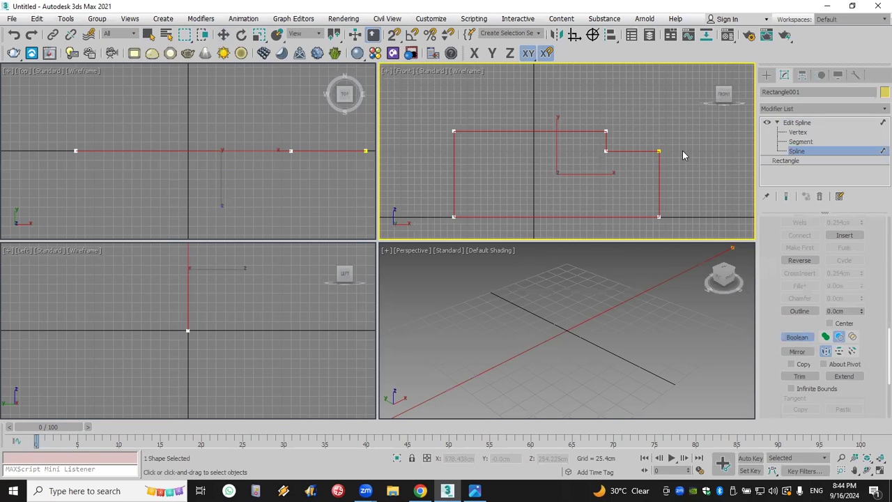
Maximize the Front view and draw a small rectangle inside the wall outline near its lower-left corner
{"action": "key", "text": "z"}
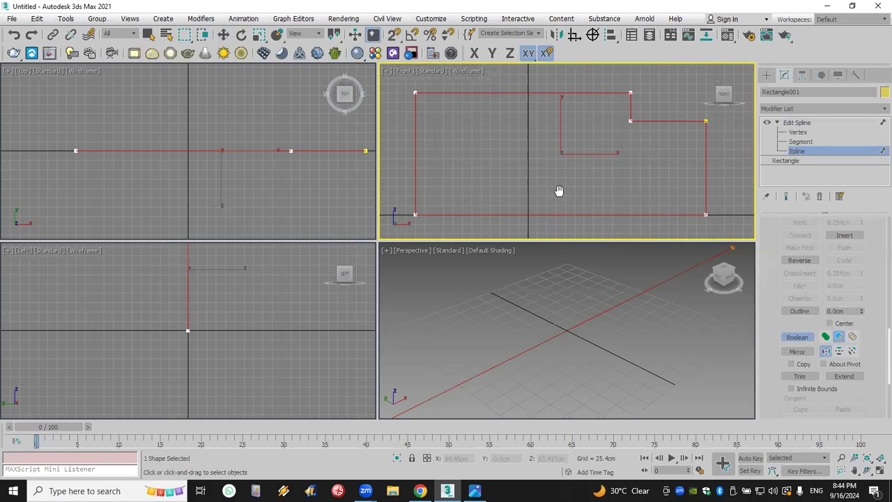
{"action": "left_click", "coordinate": [879, 470]}
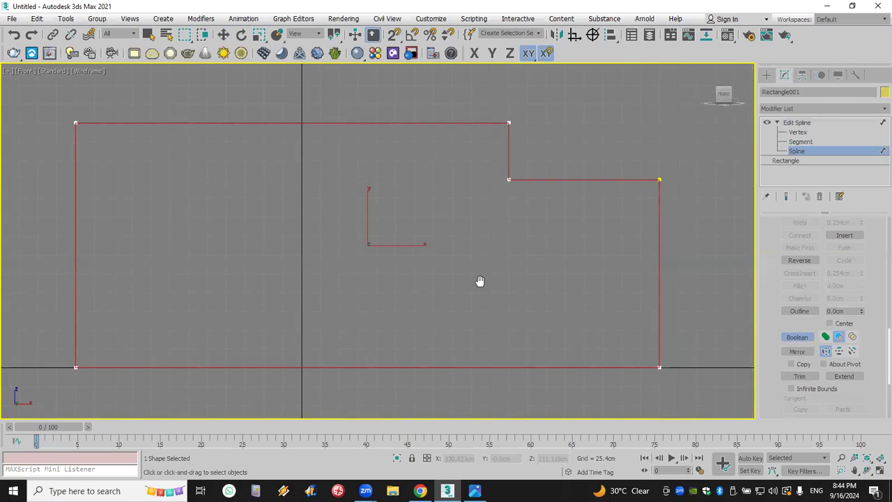
{"action": "left_click", "coordinate": [767, 75]}
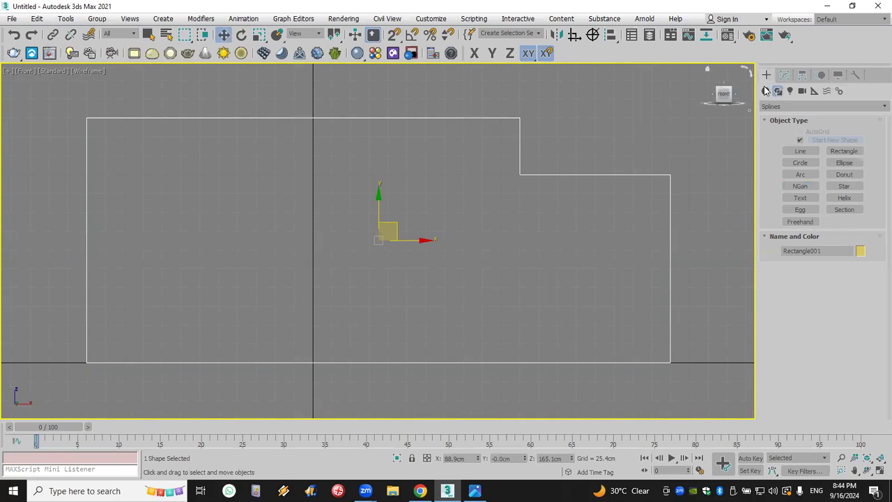
{"action": "left_click", "coordinate": [844, 150]}
{"action": "left_click_drag", "start_coordinate": [126, 278], "coordinate": [186, 343]}
Select both shapes, set their object color to white, and clear the selection
{"action": "key", "text": "w"}
{"action": "key", "text": "ctrl+a"}
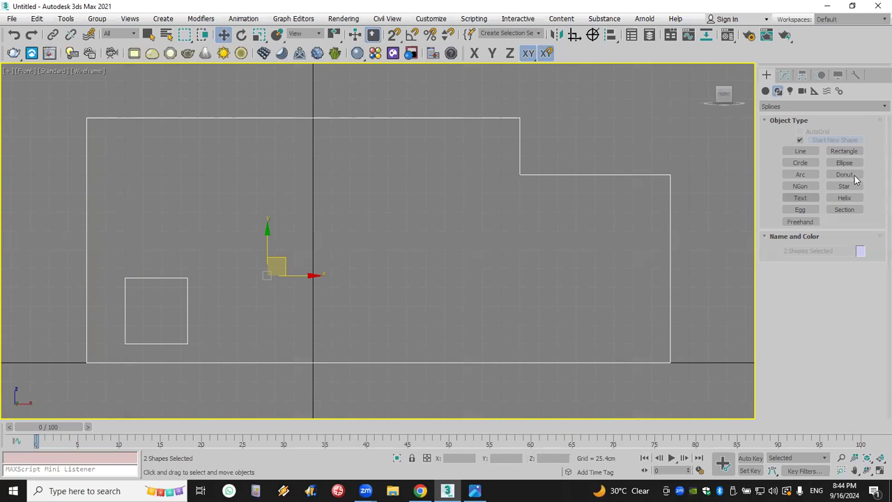
{"action": "left_click", "coordinate": [860, 251]}
{"action": "left_click", "coordinate": [545, 270]}
{"action": "left_click", "coordinate": [502, 306]}
{"action": "left_click", "coordinate": [348, 300]}
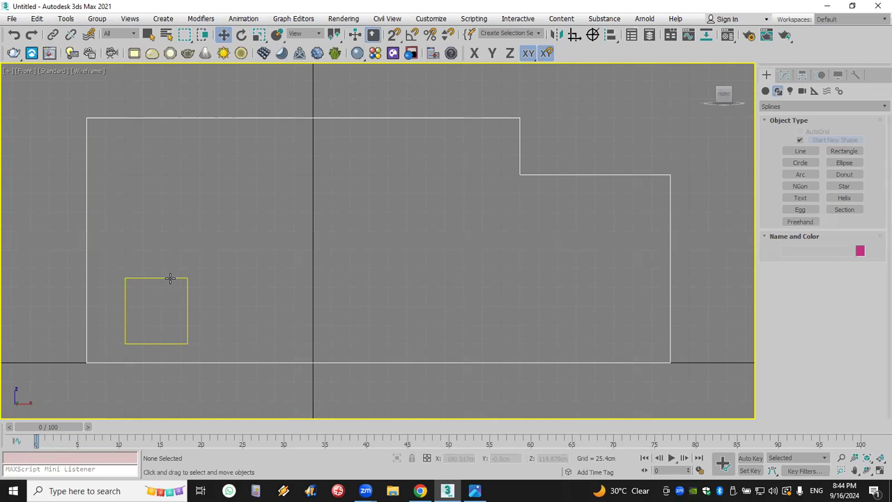
Move the small rectangle up slightly and draw a circle about 42 cm in radius centred on its top edge, using midpoint snapping
{"action": "left_click", "coordinate": [172, 278]}
{"action": "left_click_drag", "start_coordinate": [155, 264], "coordinate": [155, 246]}
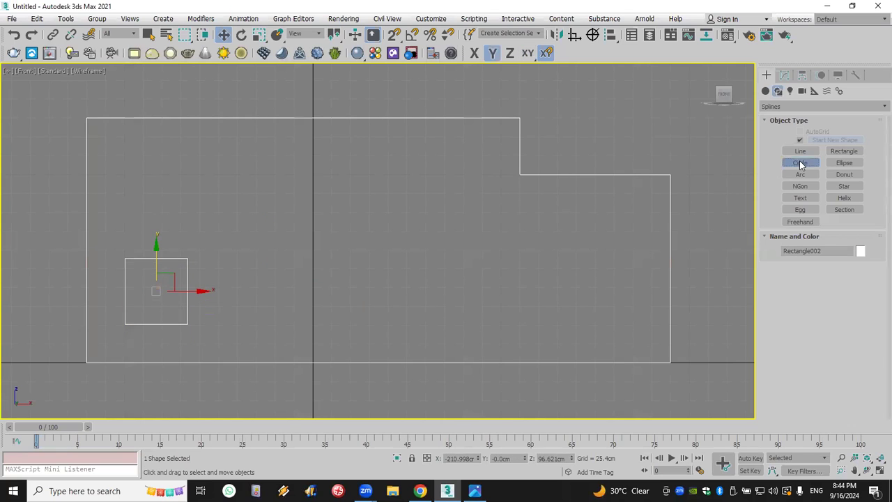
{"action": "left_click", "coordinate": [800, 162]}
{"action": "left_click_drag", "start_coordinate": [394, 35], "coordinate": [394, 70]}
{"action": "right_click", "coordinate": [393, 35]}
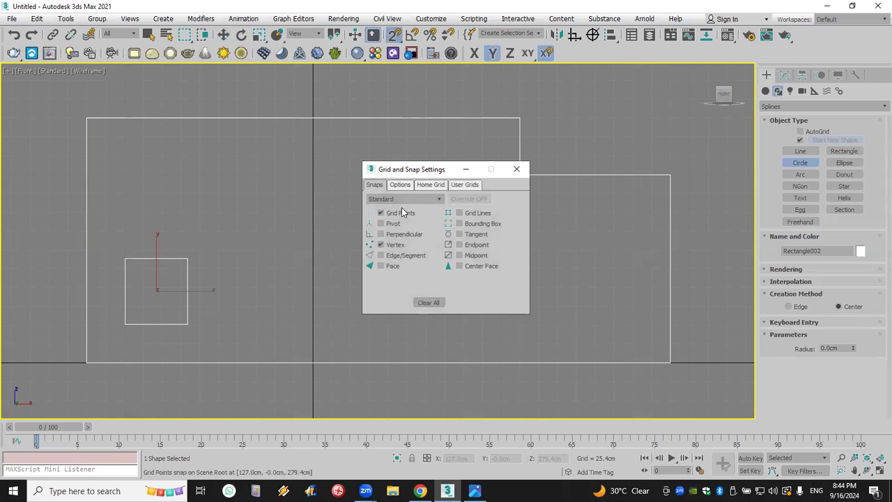
{"action": "left_click", "coordinate": [480, 257]}
{"action": "left_click", "coordinate": [516, 169]}
{"action": "left_click_drag", "start_coordinate": [157, 260], "coordinate": [187, 259]}
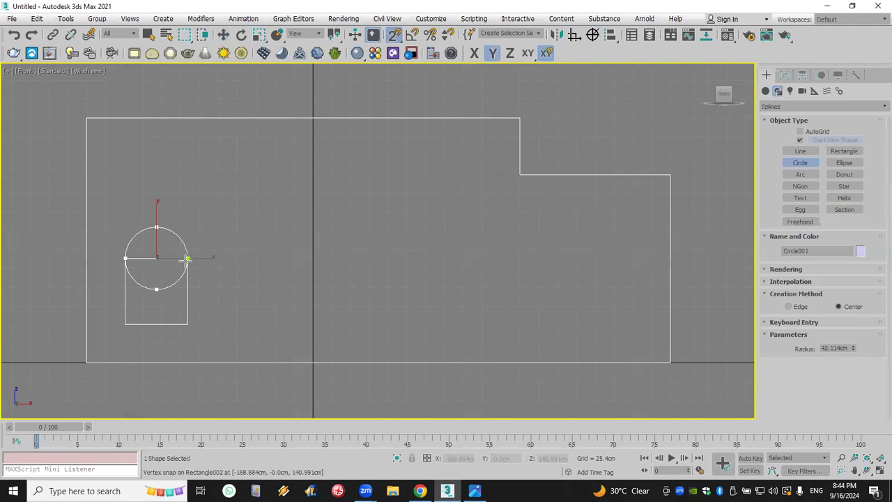
{"action": "middle_click_drag", "start_coordinate": [193, 287], "coordinate": [205, 301]}
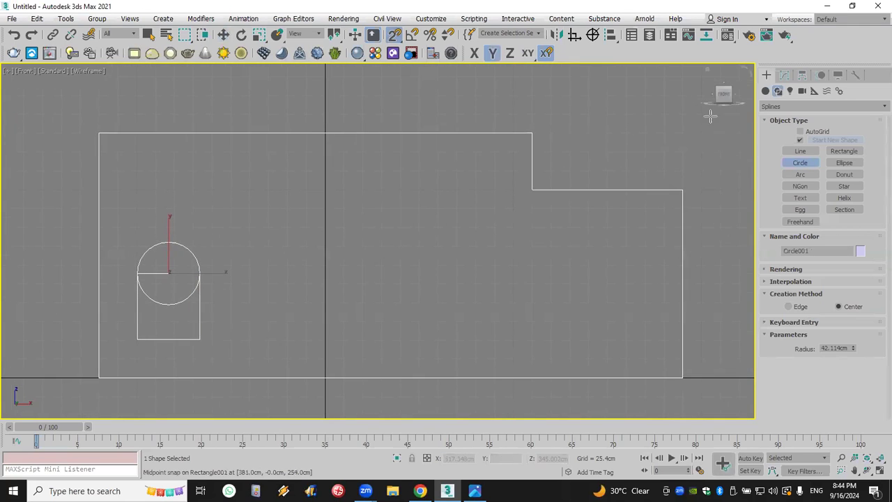
Add an Edit Spline modifier to the circle and attach the small rectangle to it
{"action": "left_click", "coordinate": [784, 75]}
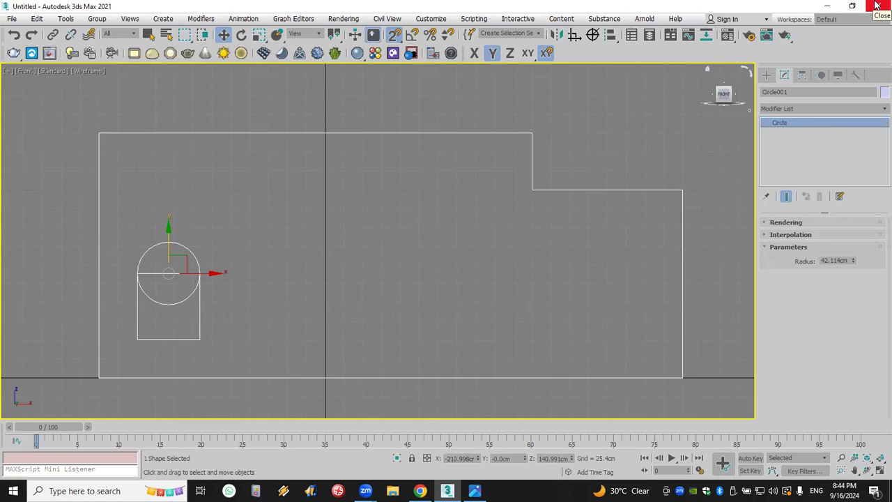
{"action": "left_click", "coordinate": [820, 108]}
{"action": "scroll", "coordinate": [816, 140], "scroll_direction": "down", "scroll_amount": 5}
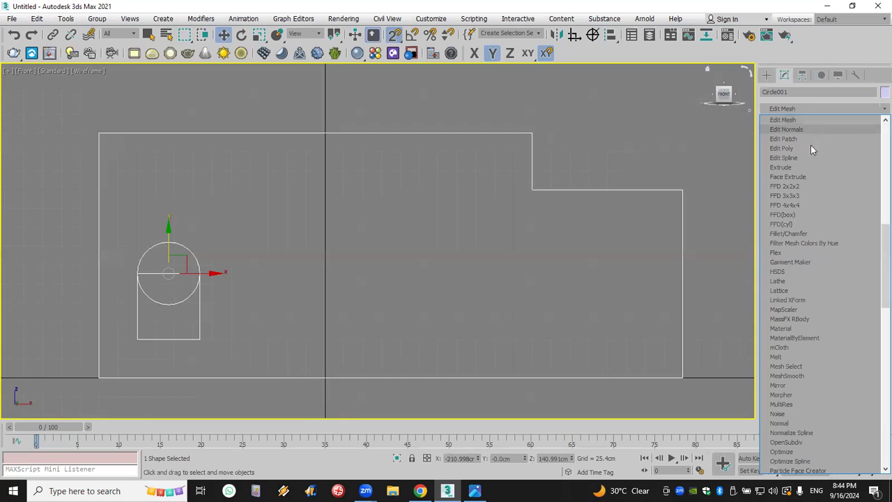
{"action": "left_click", "coordinate": [808, 157]}
{"action": "scroll", "coordinate": [791, 308], "scroll_direction": "down", "scroll_amount": 8}
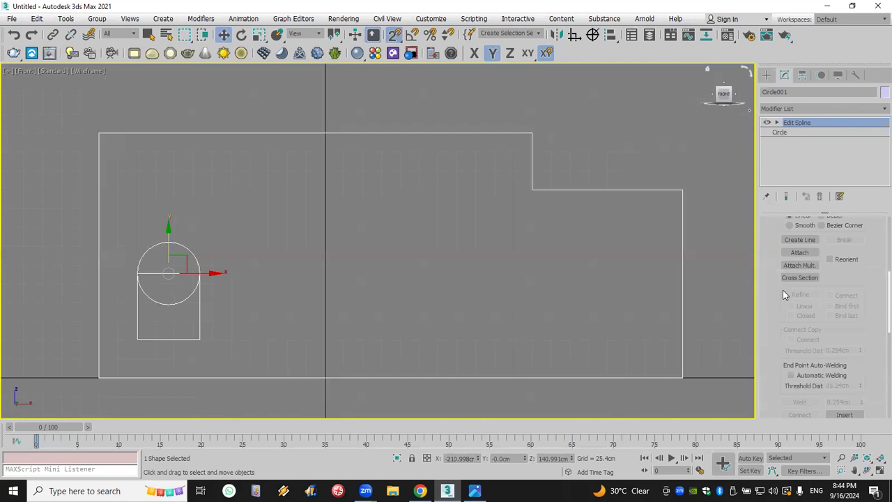
{"action": "left_click", "coordinate": [795, 252]}
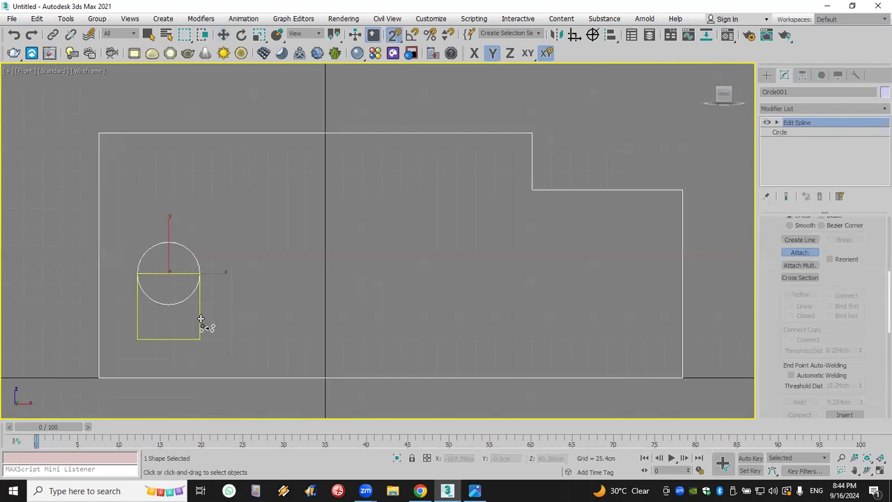
Delete the circle's lower half and the rectangle's top edge segments to leave an arched opening outline
{"action": "left_click", "coordinate": [775, 122]}
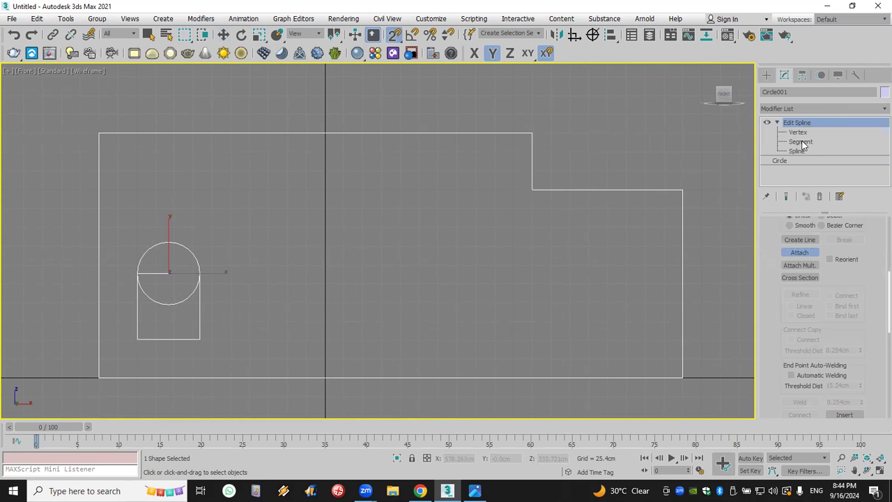
{"action": "left_click", "coordinate": [800, 141]}
{"action": "key", "text": "w"}
{"action": "left_click_drag", "start_coordinate": [178, 277], "coordinate": [154, 317]}
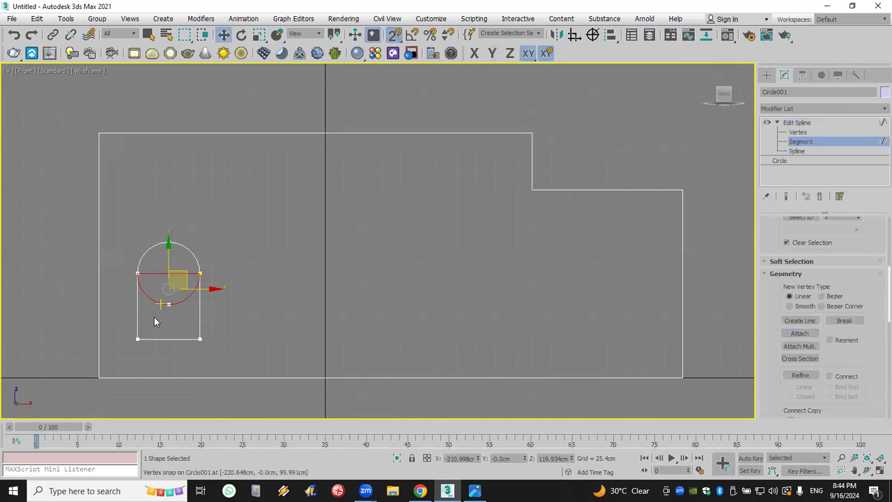
{"action": "key", "text": "Delete"}
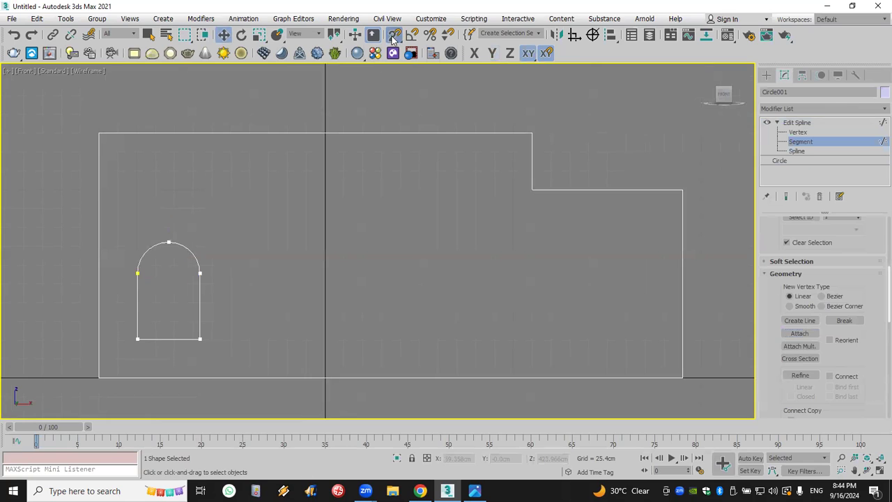
Weld all vertices of the arched opening outline into one closed spline using the 0.254 cm threshold
{"action": "left_click", "coordinate": [798, 133]}
{"action": "left_click_drag", "start_coordinate": [105, 199], "coordinate": [258, 369]}
{"action": "left_click_drag", "start_coordinate": [857, 354], "coordinate": [869, 275]}
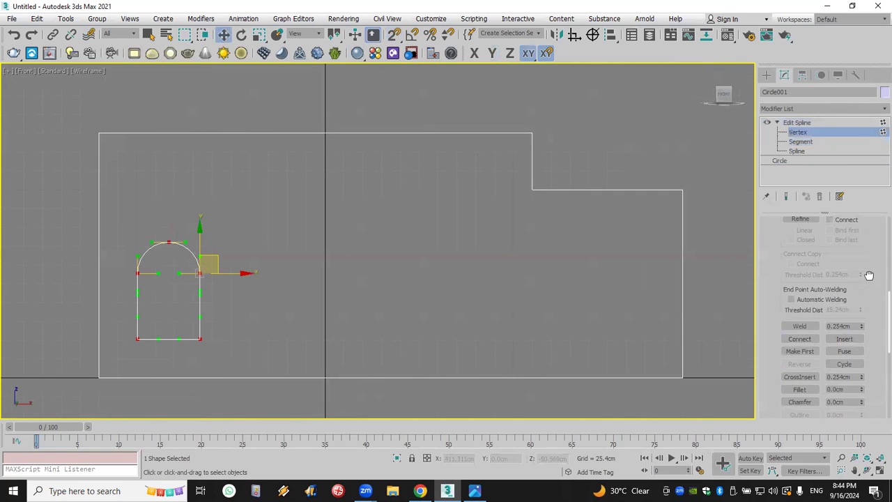
{"action": "left_click", "coordinate": [800, 323]}
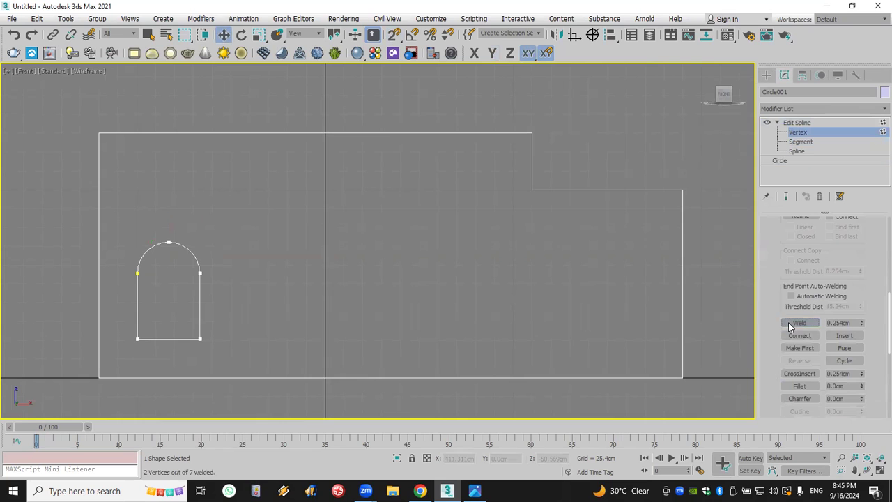
{"action": "left_click", "coordinate": [767, 74]}
Scale the arched outline uniformly to about 59% and place a copy directly above it near the wall's upper left
{"action": "left_click", "coordinate": [259, 35]}
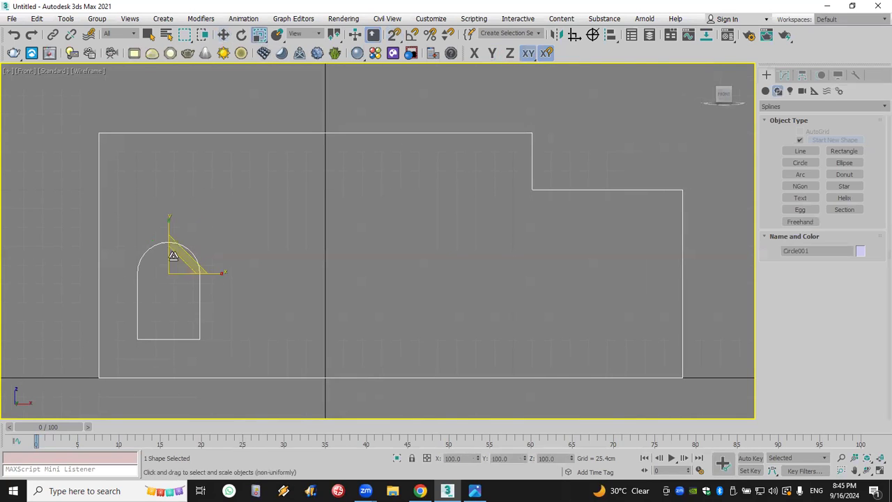
{"action": "left_click_drag", "start_coordinate": [175, 263], "coordinate": [175, 293]}
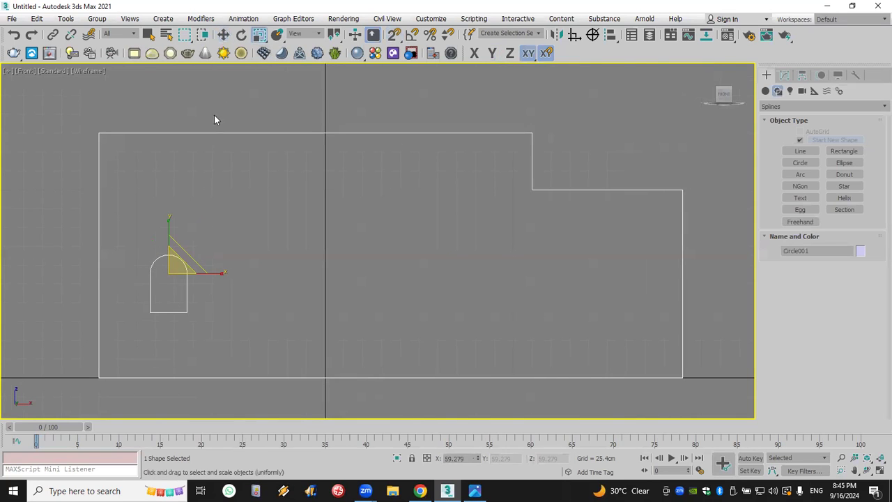
{"action": "left_click", "coordinate": [223, 35]}
{"action": "mouse_move", "coordinate": [186, 260]}
{"action": "left_mouse_down"}
{"action": "mouse_move", "coordinate": [172, 284]}
{"action": "mouse_move", "coordinate": [155, 162]}
{"action": "mouse_move", "coordinate": [165, 163]}
{"action": "left_mouse_up"}
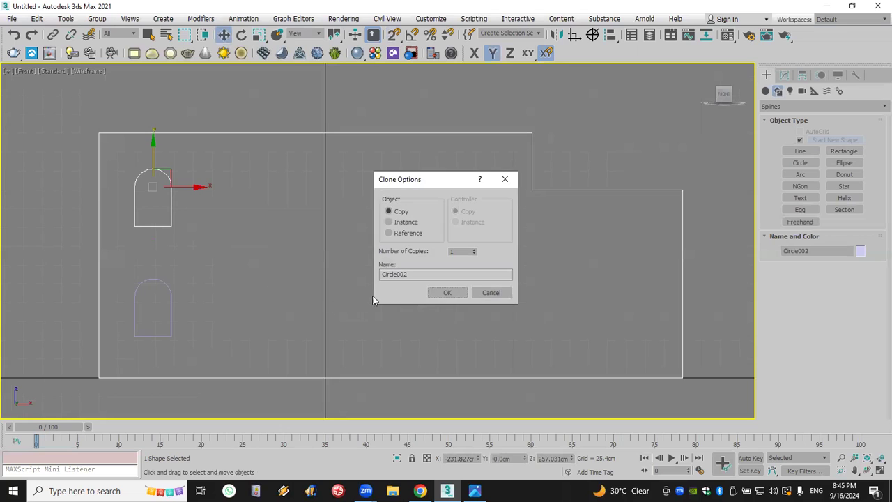
{"action": "left_click", "coordinate": [447, 293]}
Shrink the upper arch copy and duplicate it alongside to make a pair of small windows
{"action": "left_click", "coordinate": [259, 35]}
{"action": "mouse_move", "coordinate": [159, 181]}
{"action": "left_mouse_down"}
{"action": "mouse_move", "coordinate": [169, 209]}
{"action": "mouse_move", "coordinate": [170, 187]}
{"action": "mouse_move", "coordinate": [202, 187]}
{"action": "mouse_move", "coordinate": [288, 296]}
{"action": "mouse_move", "coordinate": [272, 309]}
{"action": "mouse_move", "coordinate": [322, 324]}
{"action": "left_mouse_up"}
{"action": "left_click", "coordinate": [223, 35]}
{"action": "left_click", "coordinate": [447, 293]}
Copy the small arch to the ground floor to form two groups of three windows along the wall's middle
{"action": "left_click", "coordinate": [447, 294]}
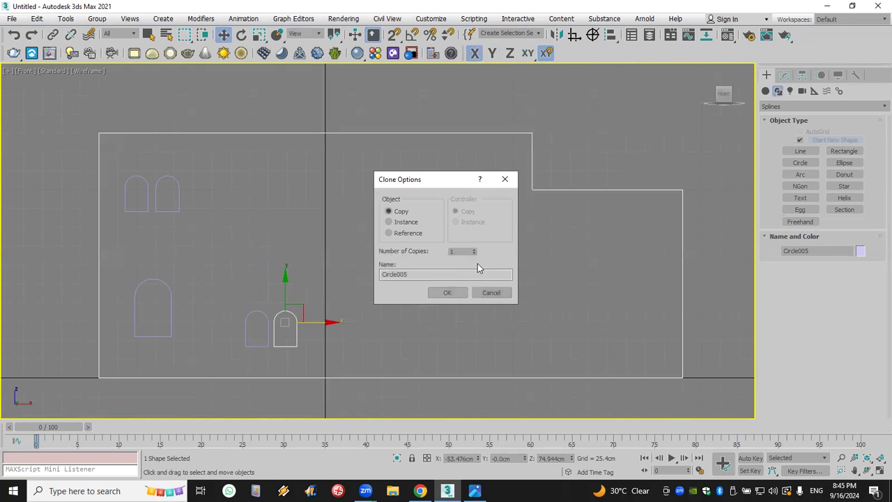
{"action": "left_click", "coordinate": [449, 293]}
{"action": "mouse_move", "coordinate": [262, 358]}
{"action": "left_mouse_down"}
{"action": "mouse_move", "coordinate": [313, 324]}
{"action": "mouse_move", "coordinate": [444, 335]}
{"action": "mouse_move", "coordinate": [431, 335]}
{"action": "left_mouse_up"}
{"action": "left_click", "coordinate": [453, 293]}
Copy the three-window group to the floor above and add a single arch copy to its left
{"action": "mouse_move", "coordinate": [412, 300]}
{"action": "left_mouse_down", "text": "shift"}
{"action": "mouse_move", "coordinate": [366, 218]}
{"action": "mouse_move", "coordinate": [295, 240]}
{"action": "left_mouse_up", "text": "shift"}
{"action": "key", "text": "Return"}
{"action": "left_click", "coordinate": [331, 246]}
{"action": "left_click", "coordinate": [440, 292]}
Copy the last ground-floor arch to the wall's lower right section and stretch it horizontally to about 217.8% X scale
{"action": "left_click", "coordinate": [461, 307]}
{"action": "left_click", "coordinate": [444, 330]}
{"action": "mouse_move", "coordinate": [486, 322]}
{"action": "left_mouse_down", "text": "shift"}
{"action": "mouse_move", "coordinate": [648, 342]}
{"action": "mouse_move", "coordinate": [614, 344]}
{"action": "left_mouse_up", "text": "shift"}
{"action": "key", "text": "Return"}
{"action": "left_click", "coordinate": [258, 35]}
{"action": "left_click_drag", "start_coordinate": [663, 323], "coordinate": [825, 320]}
Raise the wide arch's top vertex in its Edit Spline modifier to give the opening a higher curve
{"action": "left_click", "coordinate": [785, 75]}
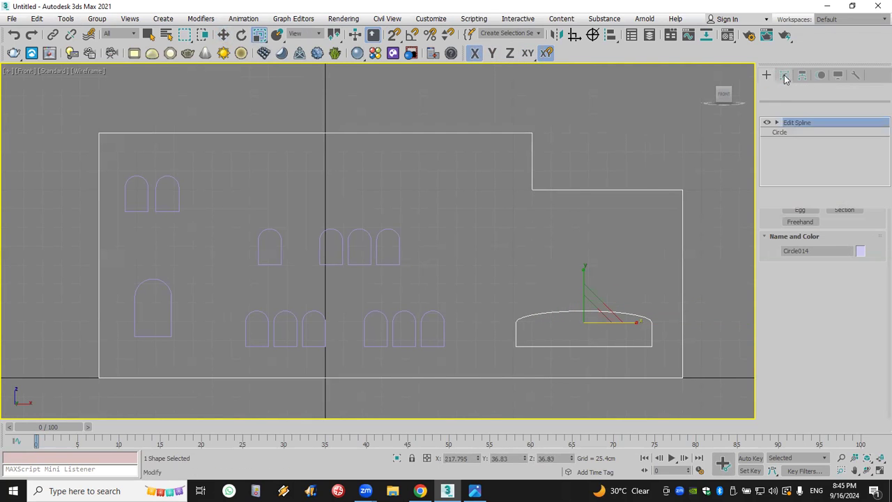
{"action": "left_click", "coordinate": [791, 108]}
{"action": "left_click", "coordinate": [777, 122]}
{"action": "key", "text": "1"}
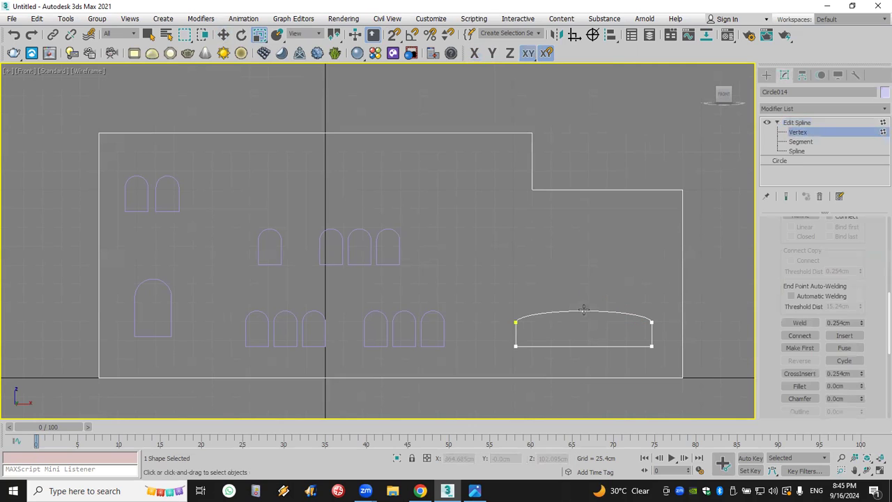
{"action": "left_click", "coordinate": [582, 310]}
{"action": "left_click", "coordinate": [223, 35]}
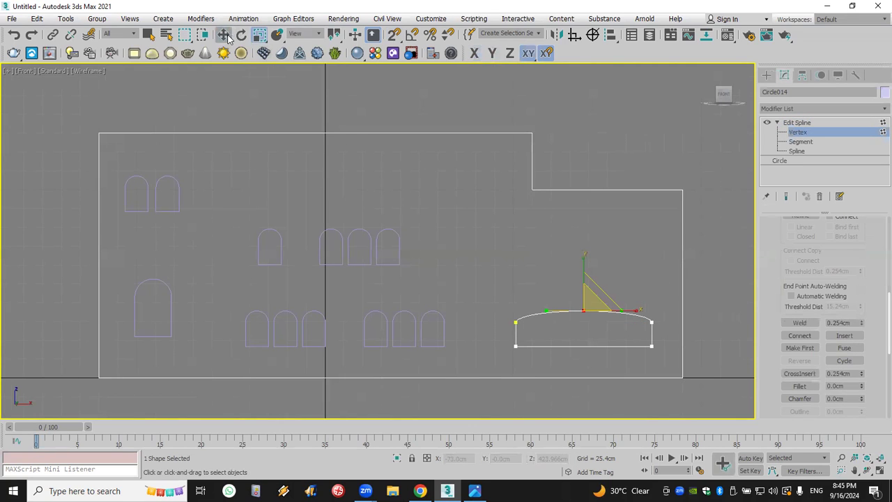
{"action": "left_click_drag", "start_coordinate": [585, 281], "coordinate": [587, 255]}
{"action": "left_click", "coordinate": [812, 151]}
{"action": "left_click", "coordinate": [805, 124]}
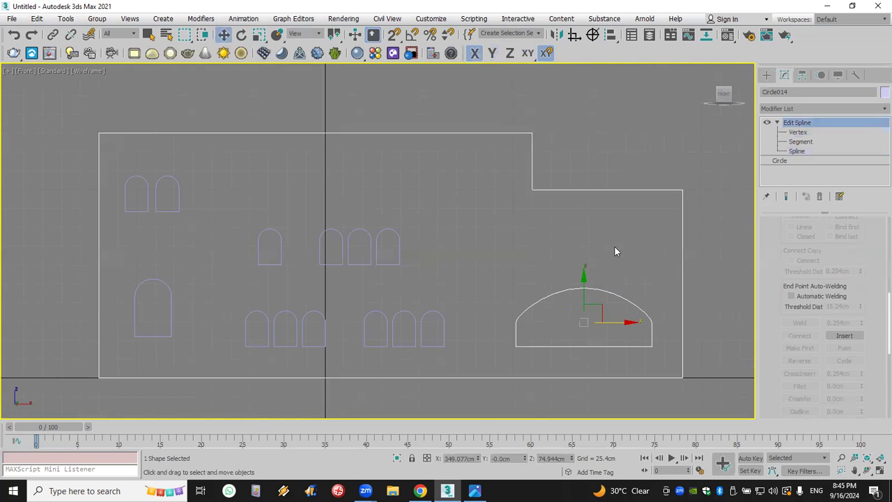
Copy the wide arch straight up to create a second wide opening above it
{"action": "left_click_drag", "start_coordinate": [587, 282], "coordinate": [586, 212], "text": "shift"}
{"action": "left_click", "coordinate": [446, 293]}
{"action": "scroll", "coordinate": [460, 245], "scroll_direction": "down", "scroll_amount": 3}
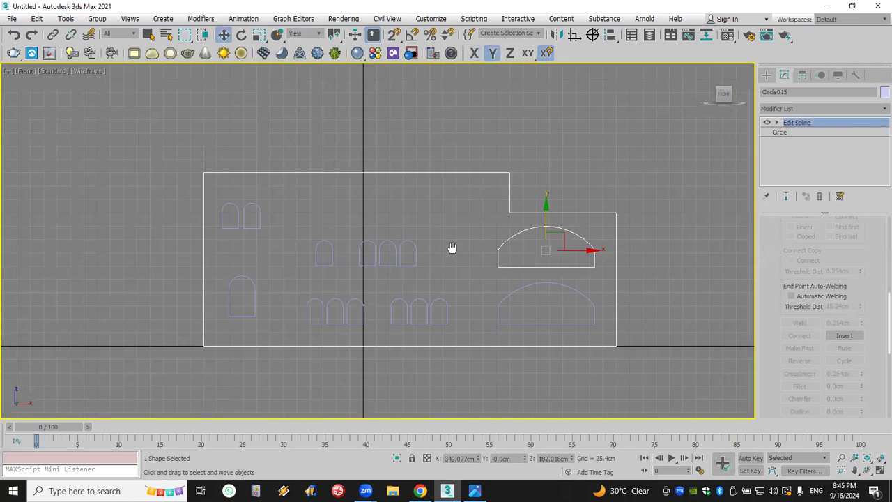
Attach all the arch outlines, Circle001 through Circle015, to the wall outline with Attach Multiple
{"action": "left_click", "coordinate": [878, 472]}
{"action": "middle_click_drag", "start_coordinate": [618, 355], "coordinate": [598, 360], "text": "alt"}
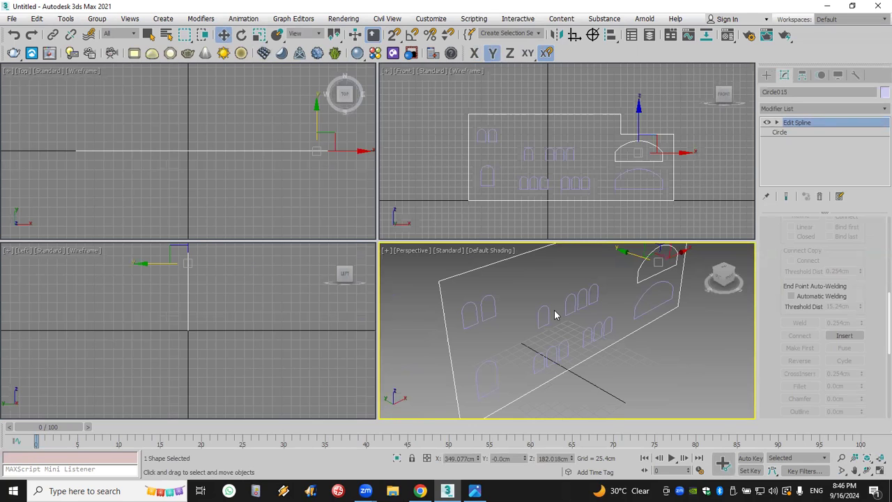
{"action": "left_click", "coordinate": [598, 351]}
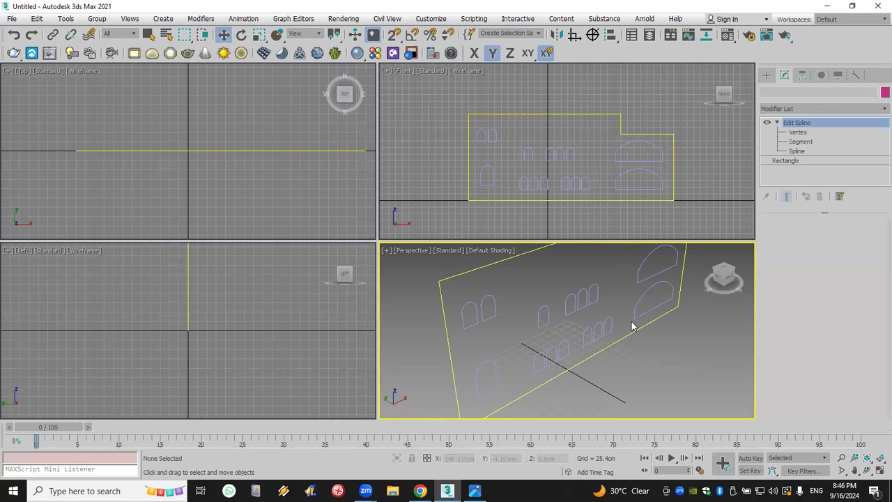
{"action": "scroll", "coordinate": [791, 340], "scroll_direction": "down", "scroll_amount": 5}
{"action": "left_click", "coordinate": [799, 270]}
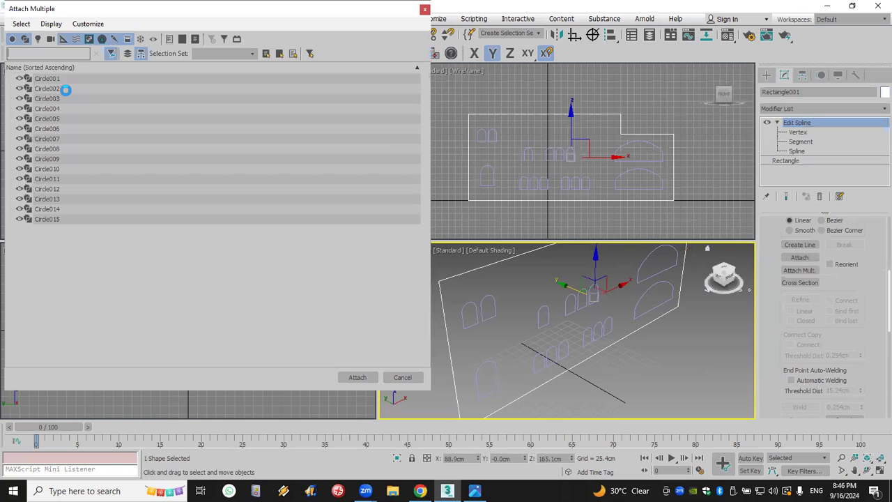
{"action": "left_click", "coordinate": [67, 78]}
{"action": "left_click", "coordinate": [72, 219], "text": "shift"}
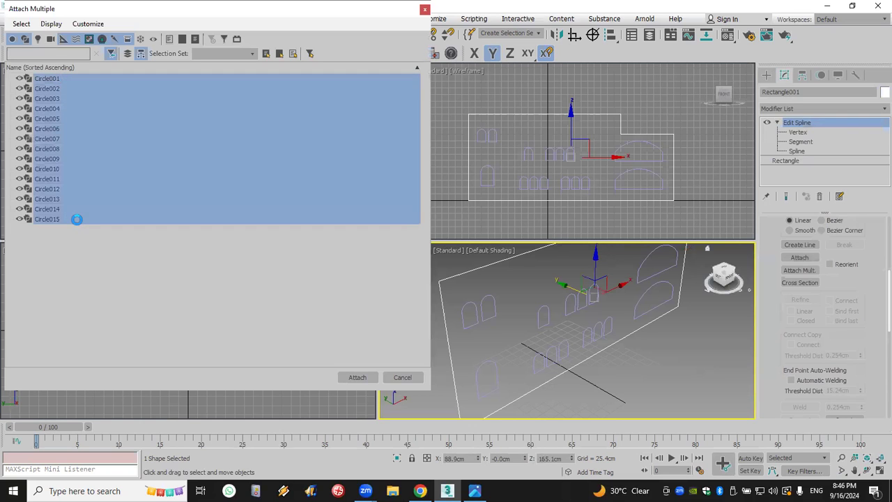
{"action": "left_click", "coordinate": [357, 377]}
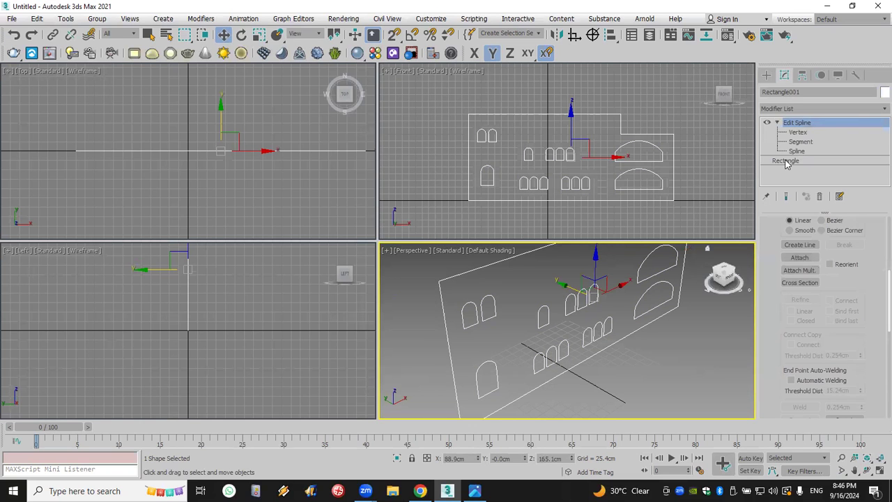
Add an Extrude modifier to the combined wall outline with an amount of 12.7 cm
{"action": "left_click", "coordinate": [820, 109]}
{"action": "key", "text": "e"}
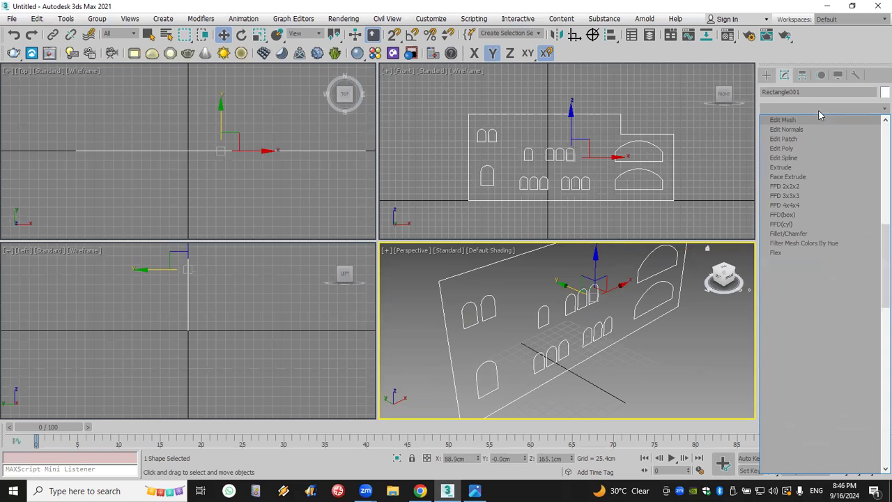
{"action": "left_click", "coordinate": [796, 170]}
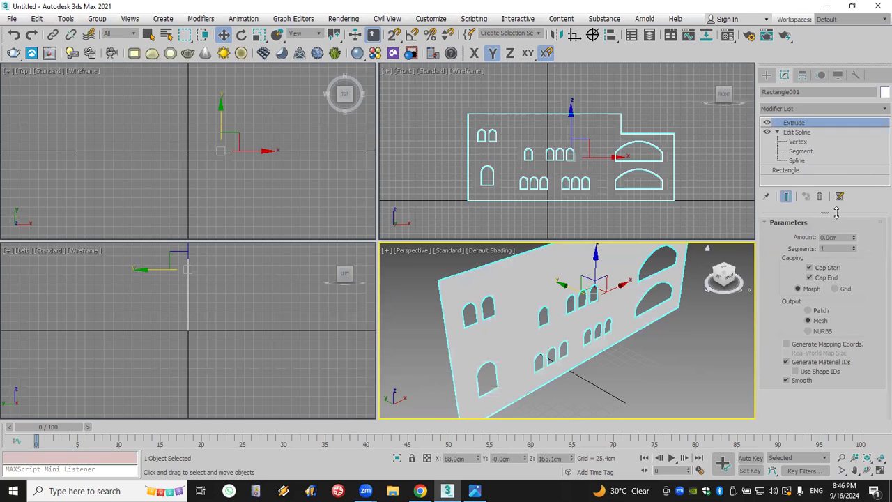
{"action": "left_click_drag", "start_coordinate": [854, 239], "coordinate": [856, 281]}
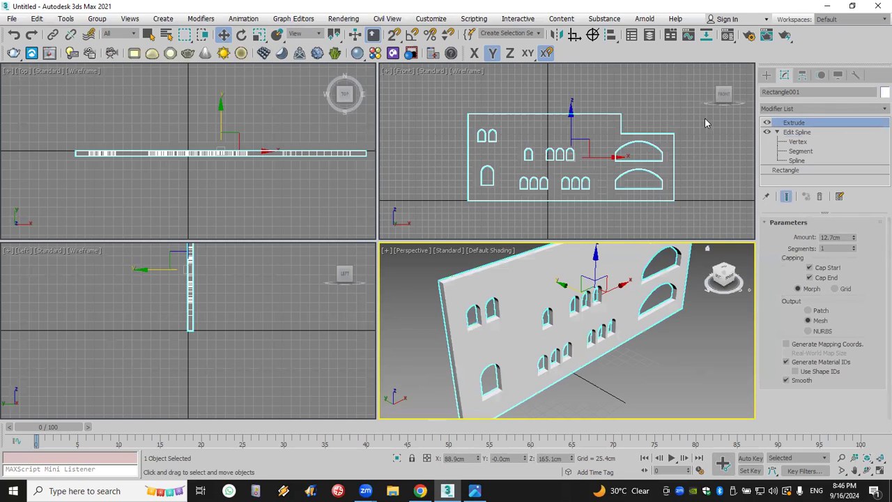
Try adding a row of windows by copying the four middle-row arch splines upward beneath the wall's Extrude modifier
{"action": "left_click", "coordinate": [798, 161]}
{"action": "left_click", "coordinate": [558, 159]}
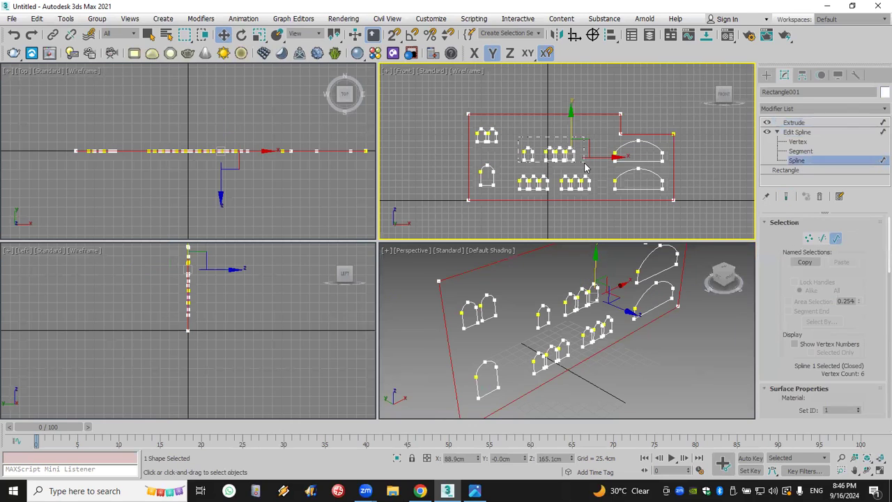
{"action": "left_click_drag", "start_coordinate": [585, 167], "coordinate": [585, 166]}
{"action": "left_click_drag", "start_coordinate": [567, 129], "coordinate": [567, 104]}
{"action": "left_click", "coordinate": [795, 122]}
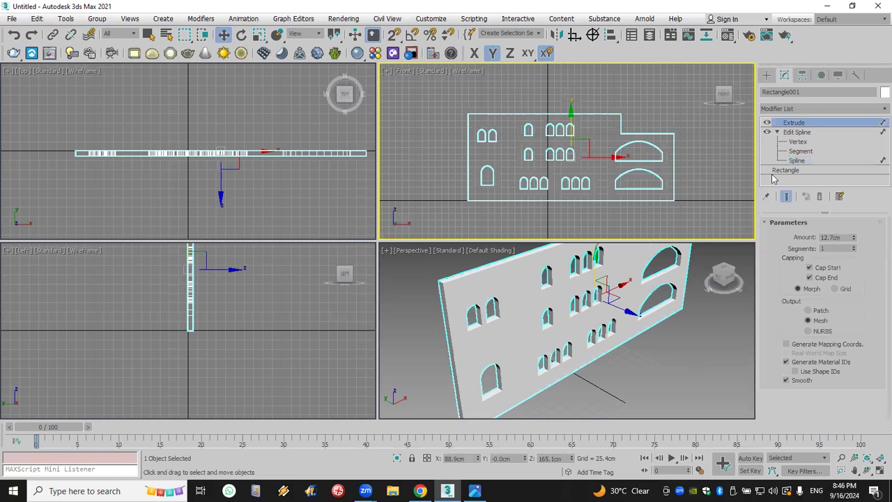
{"action": "scroll", "coordinate": [567, 371], "scroll_direction": "up", "scroll_amount": 5}
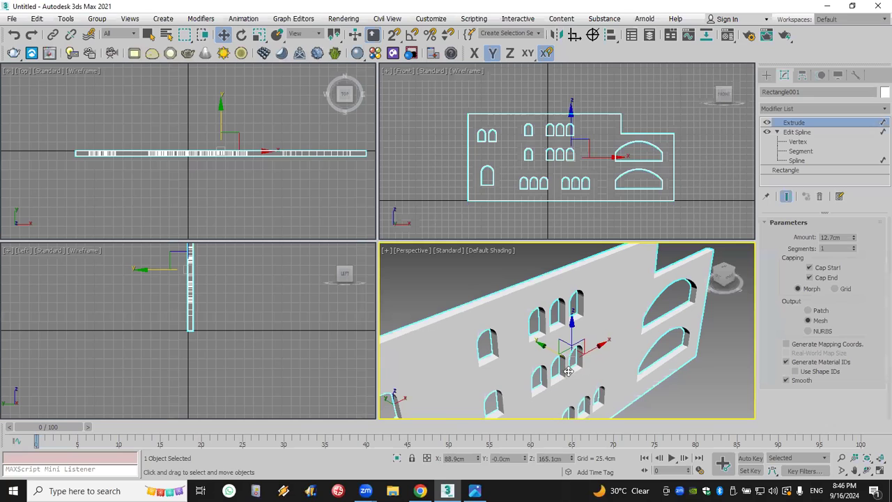
{"action": "left_click", "coordinate": [13, 33]}
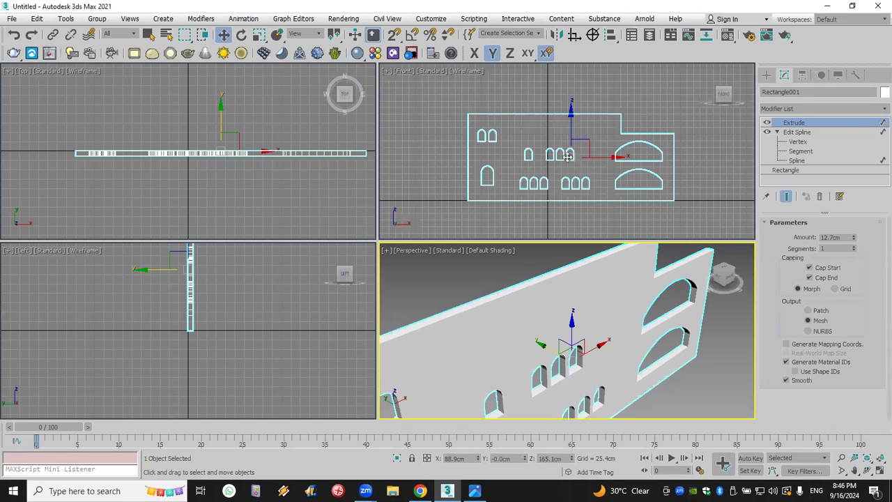
Try converting the top vertices of the four middle-row arches to sharp corners for pointed windows
{"action": "scroll", "coordinate": [568, 156], "scroll_direction": "up", "scroll_amount": 4}
{"action": "left_click", "coordinate": [798, 142]}
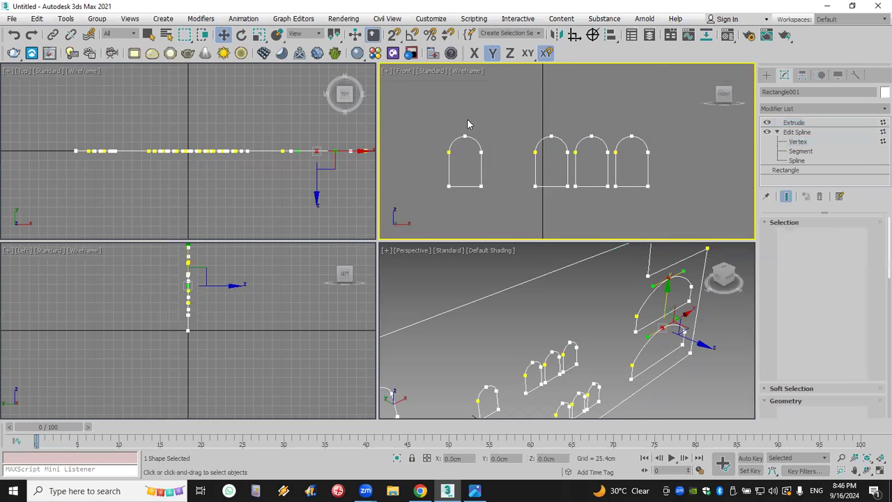
{"action": "left_click_drag", "start_coordinate": [442, 111], "coordinate": [527, 140]}
{"action": "left_click_drag", "start_coordinate": [637, 147], "coordinate": [634, 144]}
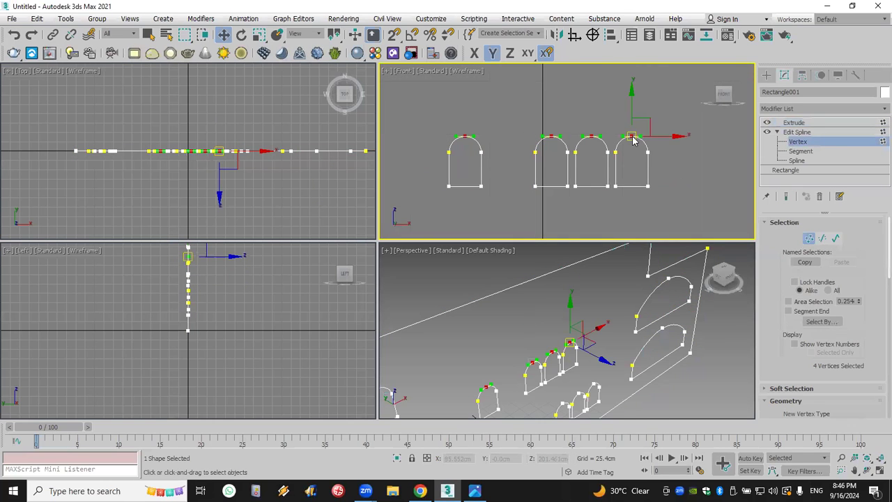
{"action": "right_click", "coordinate": [632, 139]}
{"action": "left_click", "coordinate": [617, 66]}
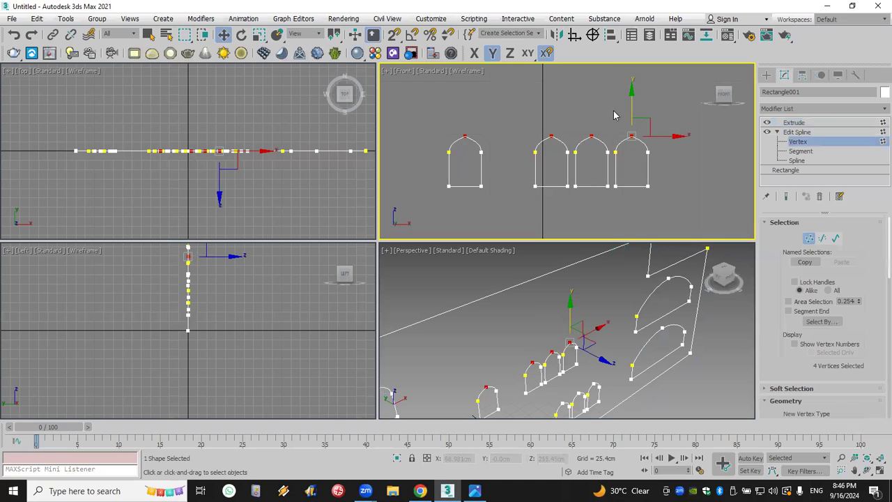
{"action": "left_click", "coordinate": [795, 123]}
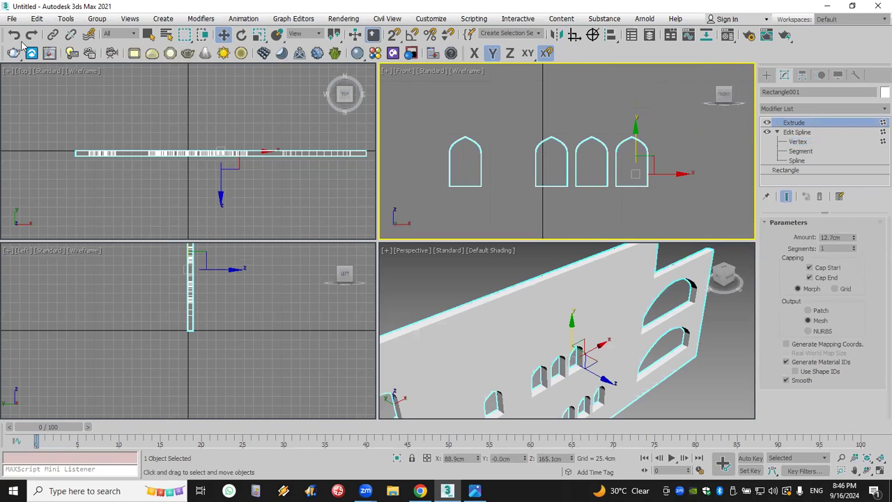
{"action": "scroll", "coordinate": [484, 334], "scroll_direction": "down", "scroll_amount": 2}
{"action": "middle_click_drag", "start_coordinate": [485, 335], "coordinate": [535, 301], "text": "alt"}
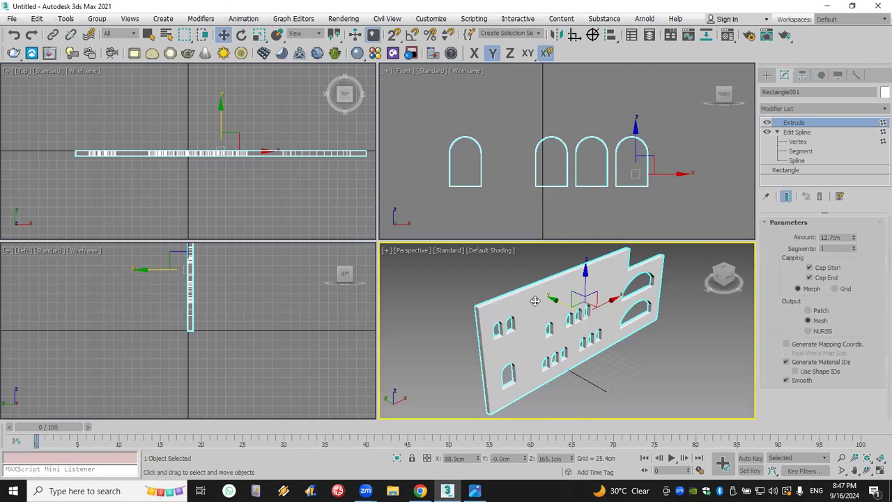
Copy the large ground-floor arch spline out beyond the wall's left end and detach it as a separate shape
{"action": "scroll", "coordinate": [507, 189], "scroll_direction": "down", "scroll_amount": 5}
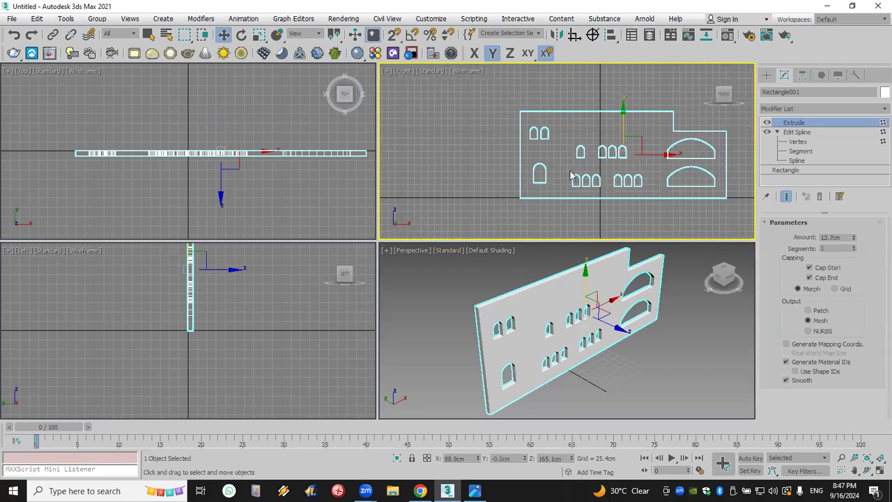
{"action": "left_click", "coordinate": [786, 160]}
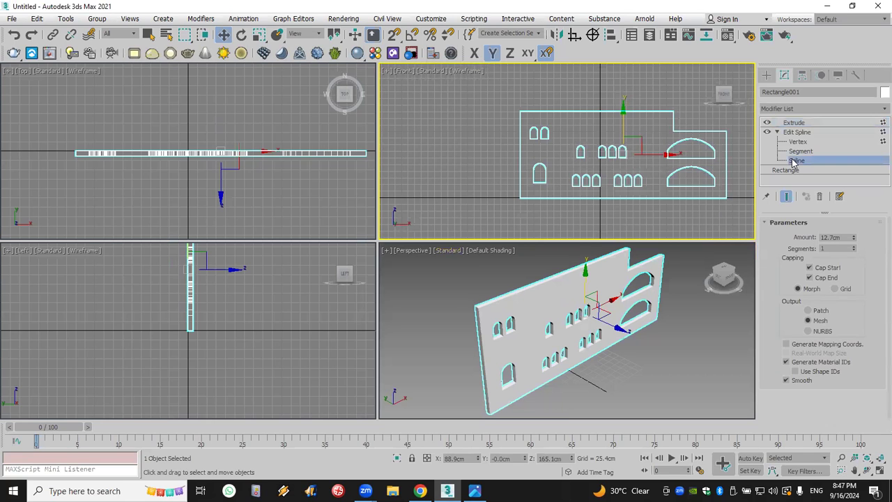
{"action": "left_click", "coordinate": [540, 181]}
{"action": "left_click_drag", "start_coordinate": [565, 174], "coordinate": [482, 175], "text": "shift"}
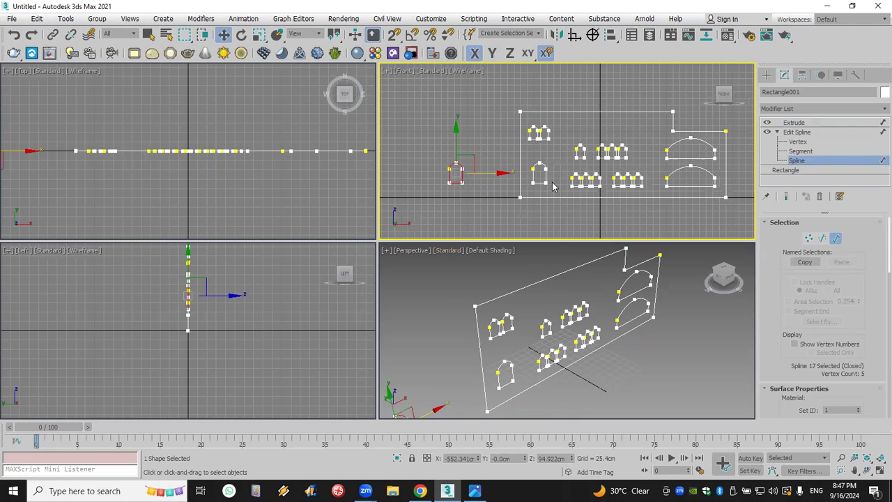
{"action": "scroll", "coordinate": [815, 279], "scroll_direction": "down", "scroll_amount": 10}
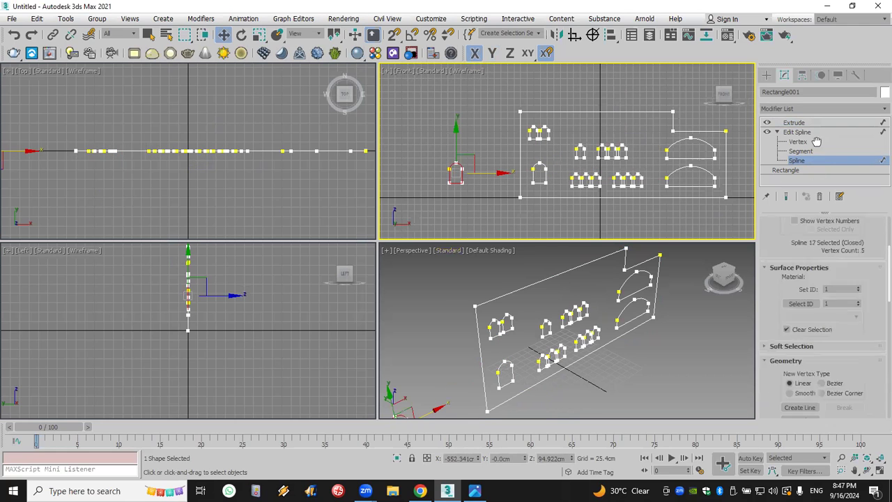
{"action": "scroll", "coordinate": [840, 295], "scroll_direction": "down", "scroll_amount": 6}
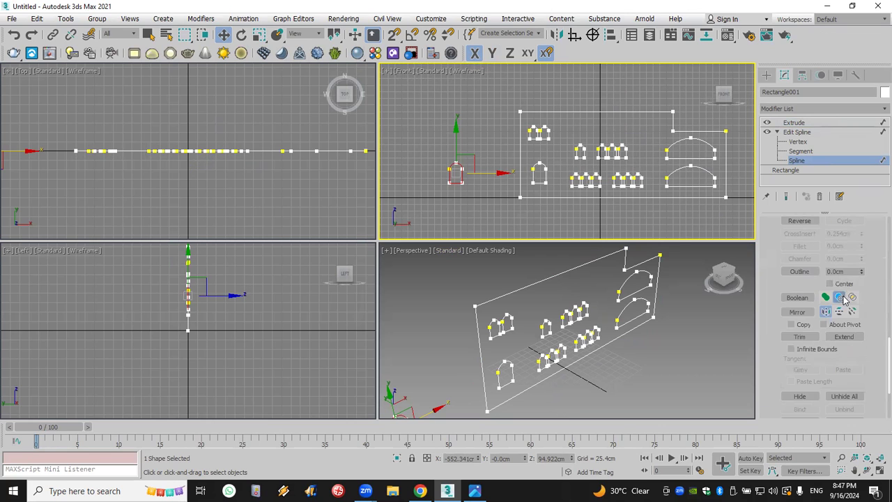
{"action": "left_click", "coordinate": [800, 342]}
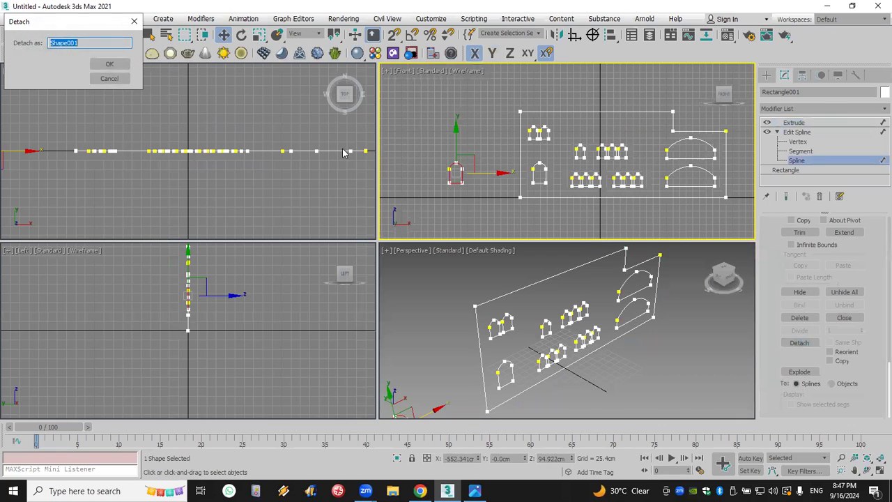
{"action": "left_click", "coordinate": [109, 59]}
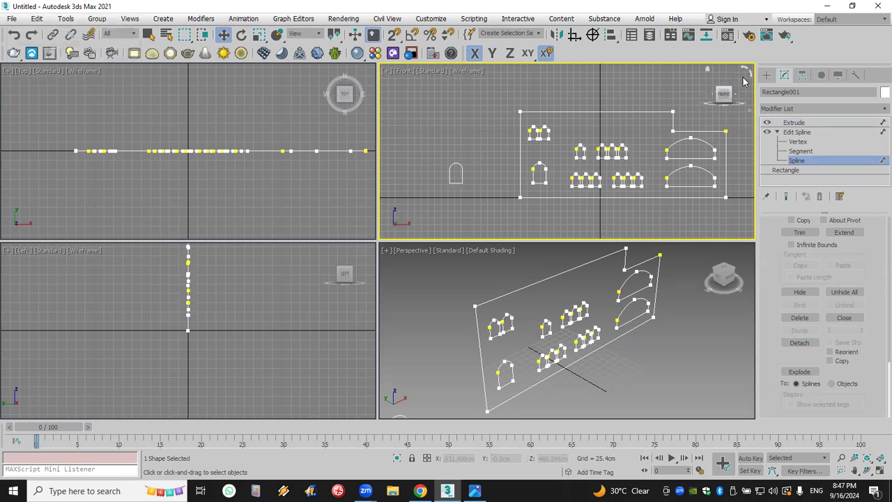
Leave spline editing on the wall and move the detached arch shape up by about 8.65 cm
{"action": "left_click", "coordinate": [766, 74]}
{"action": "left_click", "coordinate": [481, 189]}
{"action": "left_click", "coordinate": [537, 199]}
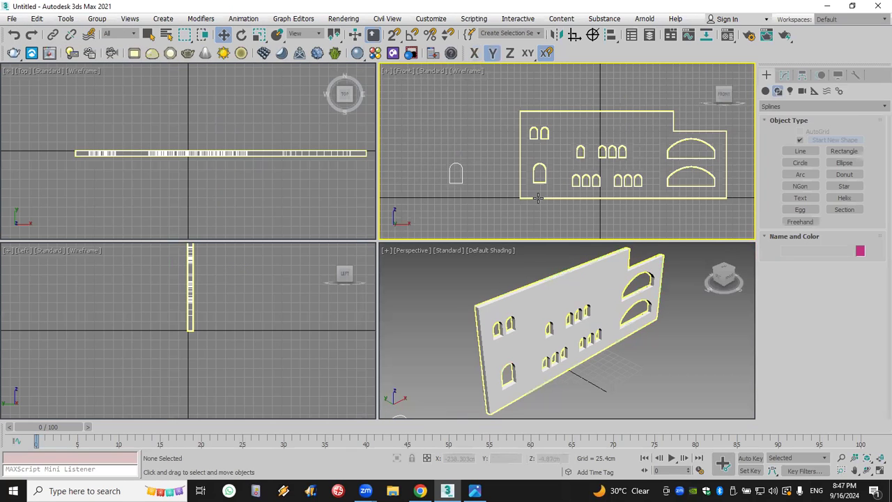
{"action": "left_click", "coordinate": [456, 182]}
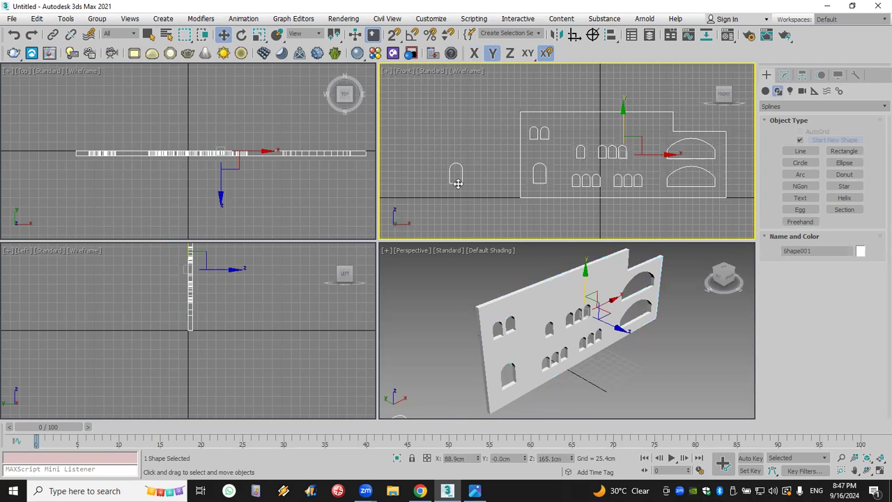
{"action": "left_click_drag", "start_coordinate": [456, 180], "coordinate": [458, 177]}
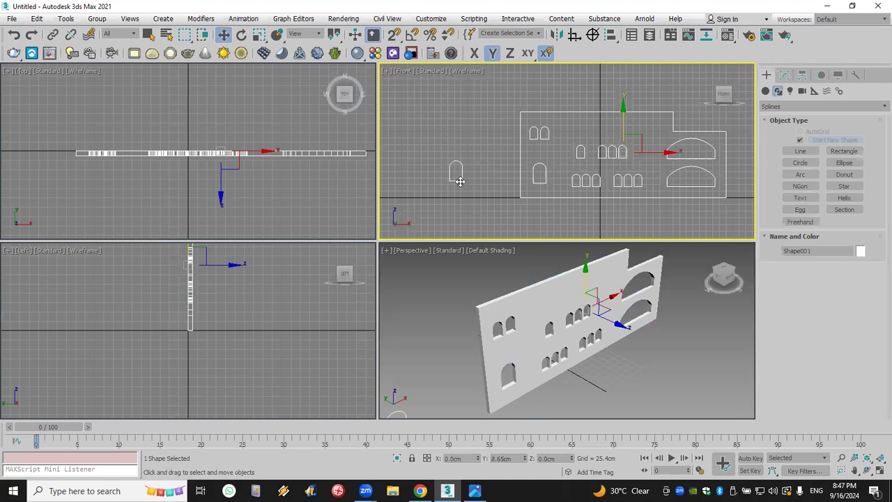
Center the detached arch shape's pivot on the object itself
{"action": "left_click", "coordinate": [803, 75]}
{"action": "left_click", "coordinate": [822, 152]}
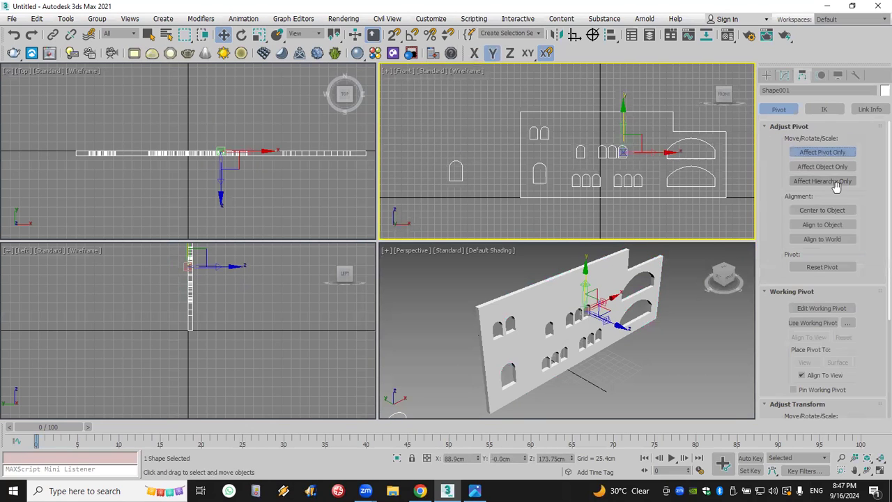
{"action": "left_click", "coordinate": [832, 213]}
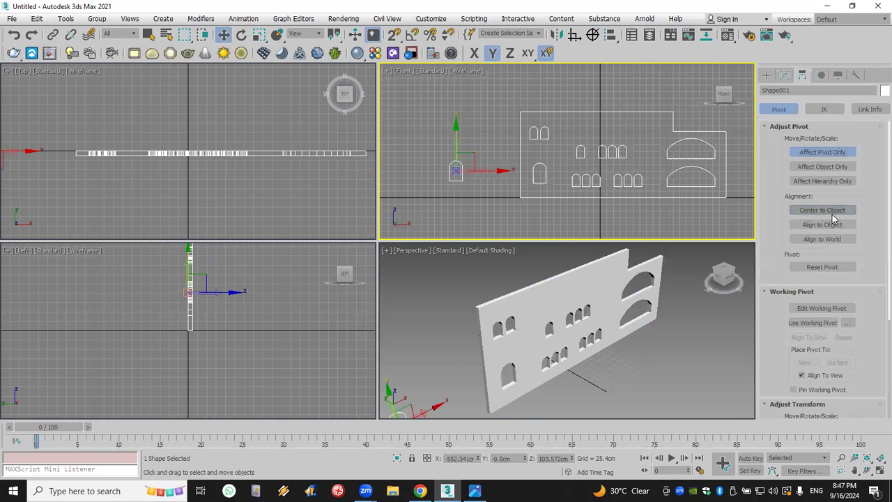
{"action": "left_click", "coordinate": [822, 151]}
Outline the detached arch's spline slightly inward to form a thin outer frame, working in a maximized Front view
{"action": "scroll", "coordinate": [446, 174], "scroll_direction": "up", "scroll_amount": 4}
{"action": "middle_click_drag", "start_coordinate": [446, 174], "coordinate": [497, 176]}
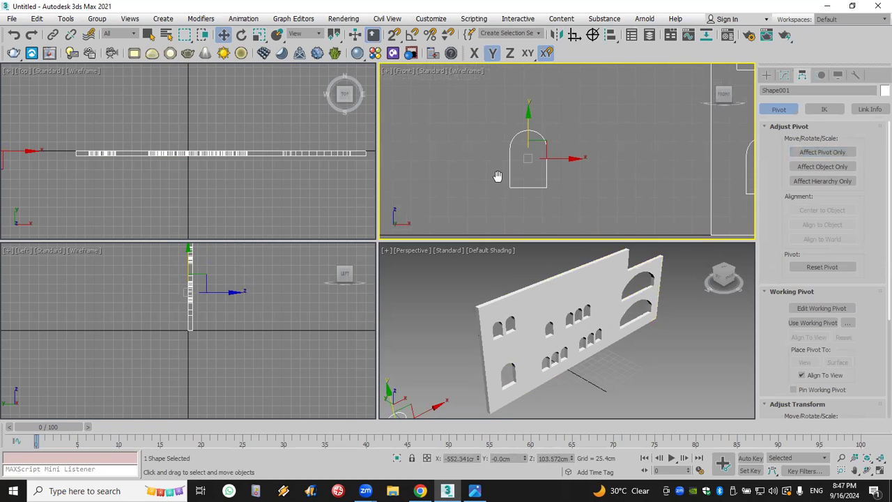
{"action": "left_click", "coordinate": [766, 75]}
{"action": "scroll", "coordinate": [562, 165], "scroll_direction": "up", "scroll_amount": 2}
{"action": "middle_click_drag", "start_coordinate": [562, 165], "coordinate": [633, 156]}
{"action": "scroll", "coordinate": [632, 156], "scroll_direction": "up", "scroll_amount": 1}
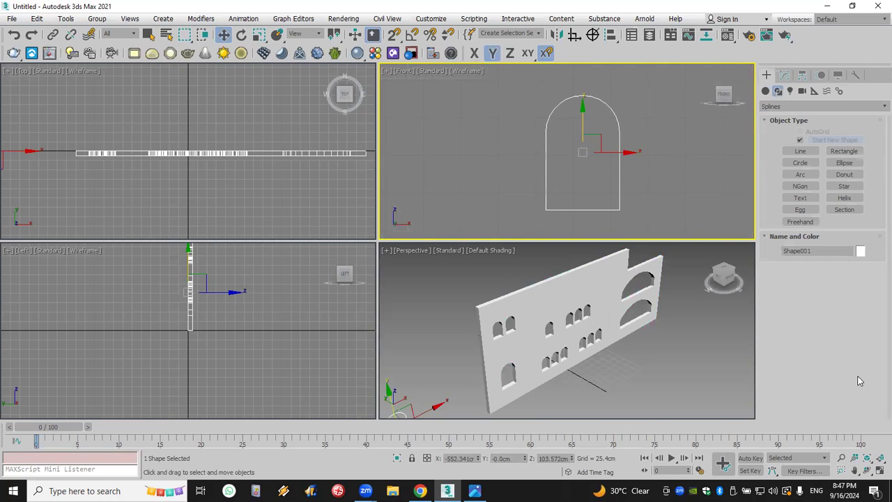
{"action": "left_click", "coordinate": [879, 471]}
{"action": "middle_click_drag", "start_coordinate": [572, 308], "coordinate": [563, 299]}
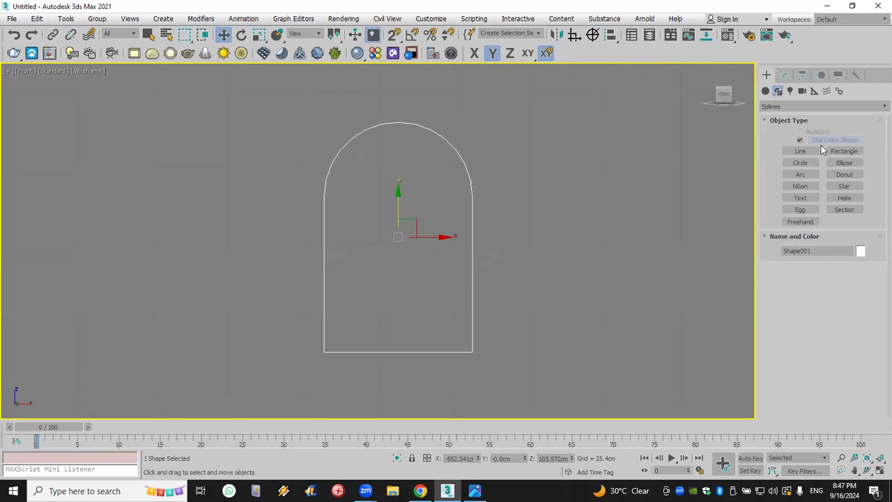
{"action": "left_click", "coordinate": [784, 74]}
{"action": "left_click", "coordinate": [766, 123]}
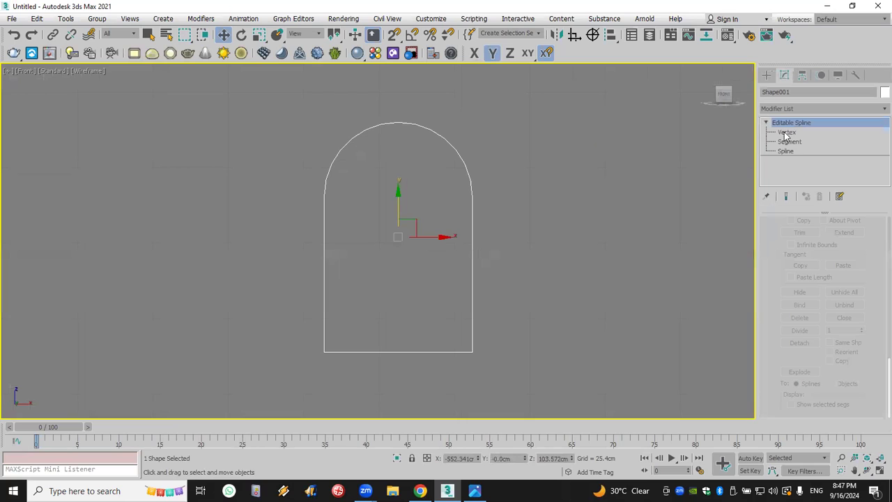
{"action": "left_click", "coordinate": [787, 151]}
{"action": "left_click", "coordinate": [798, 251]}
{"action": "left_click_drag", "start_coordinate": [375, 353], "coordinate": [376, 360]}
Smooth the arch shape's curves by enabling Adaptive interpolation
{"action": "scroll", "coordinate": [337, 174], "scroll_direction": "up", "scroll_amount": 5}
{"action": "scroll", "coordinate": [782, 250], "scroll_direction": "up", "scroll_amount": 10}
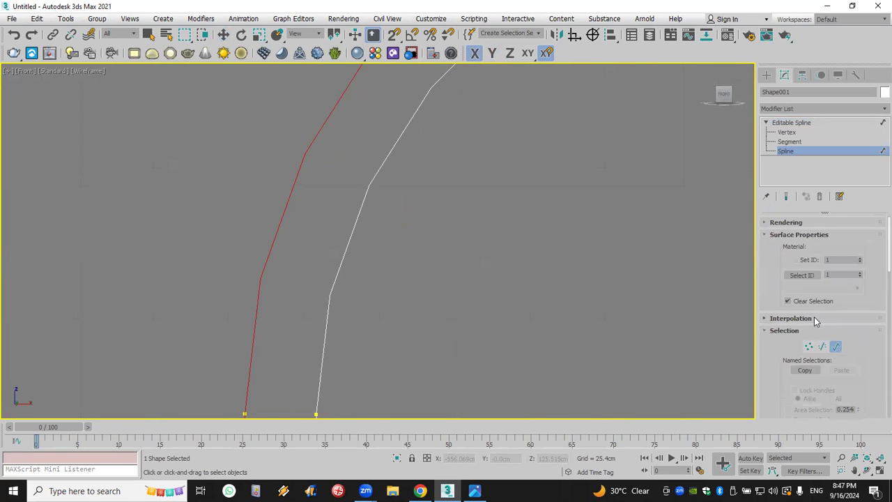
{"action": "left_click", "coordinate": [790, 318]}
{"action": "left_click", "coordinate": [821, 354]}
Outline the frame's inner spline well inward, and outline the resulting smaller arch slightly inward for a second thin frame
{"action": "scroll", "coordinate": [584, 254], "scroll_direction": "down", "scroll_amount": 5}
{"action": "middle_click_drag", "start_coordinate": [418, 230], "coordinate": [430, 201]}
{"action": "left_click_drag", "start_coordinate": [426, 373], "coordinate": [434, 412]}
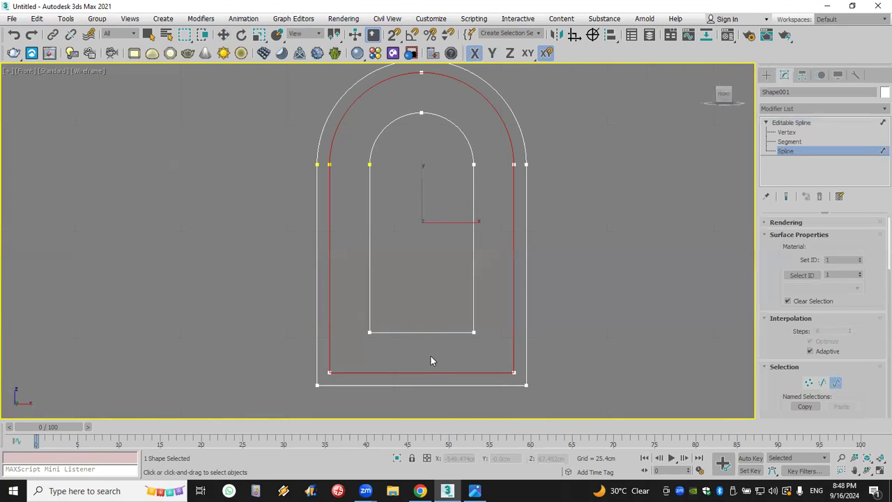
{"action": "left_click_drag", "start_coordinate": [422, 331], "coordinate": [423, 343]}
{"action": "middle_click_drag", "start_coordinate": [489, 320], "coordinate": [463, 333]}
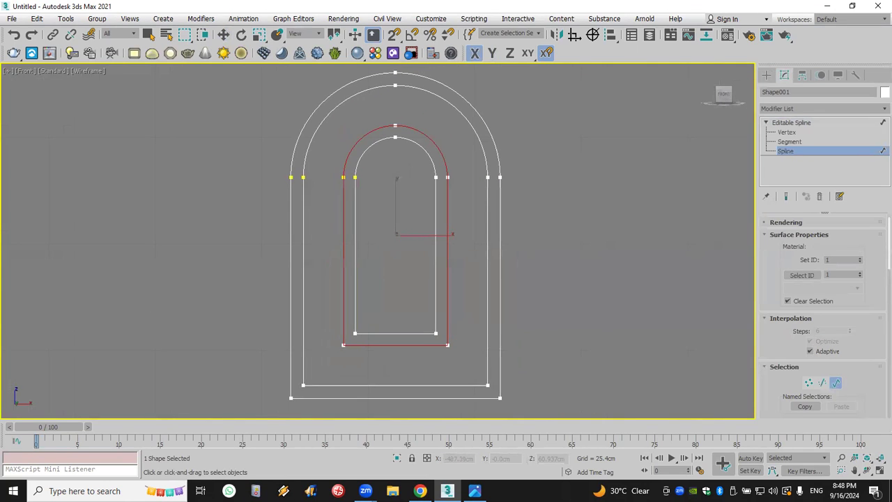
{"action": "scroll", "coordinate": [545, 319], "scroll_direction": "up", "scroll_amount": 5}
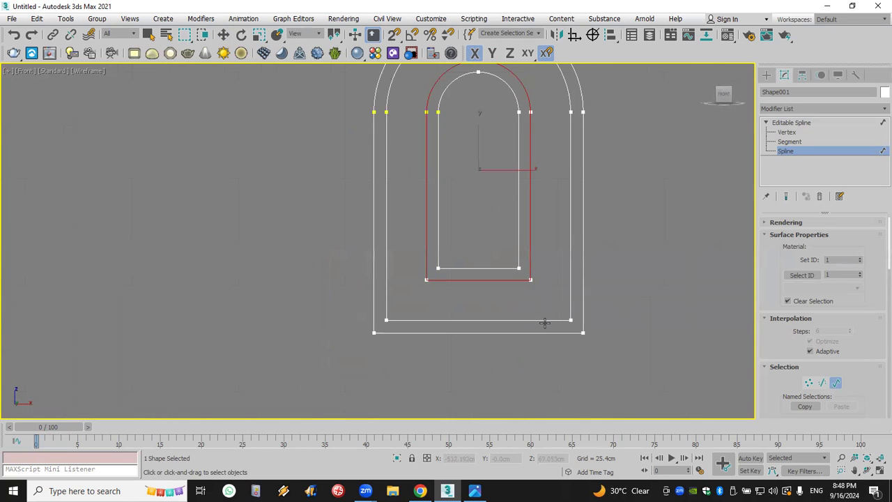
{"action": "middle_click_drag", "start_coordinate": [546, 320], "coordinate": [516, 283]}
{"action": "scroll", "coordinate": [506, 283], "scroll_direction": "up", "scroll_amount": 2}
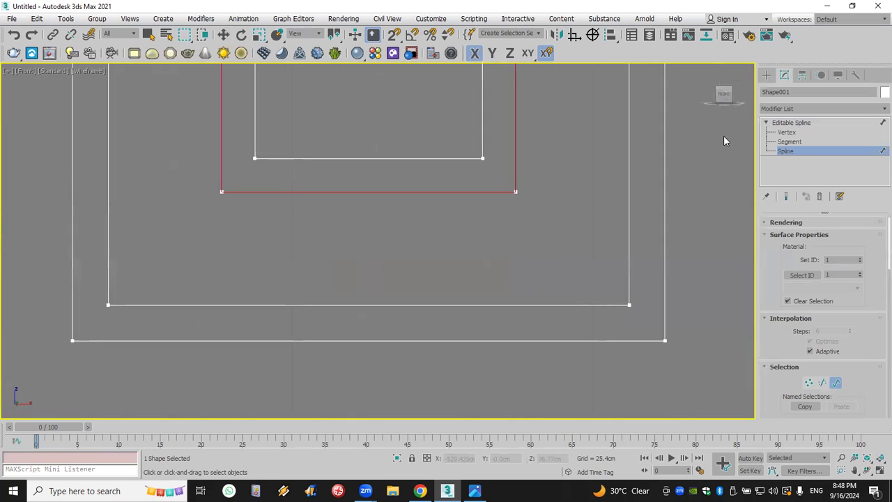
{"action": "left_click", "coordinate": [768, 75]}
{"action": "left_click", "coordinate": [841, 152]}
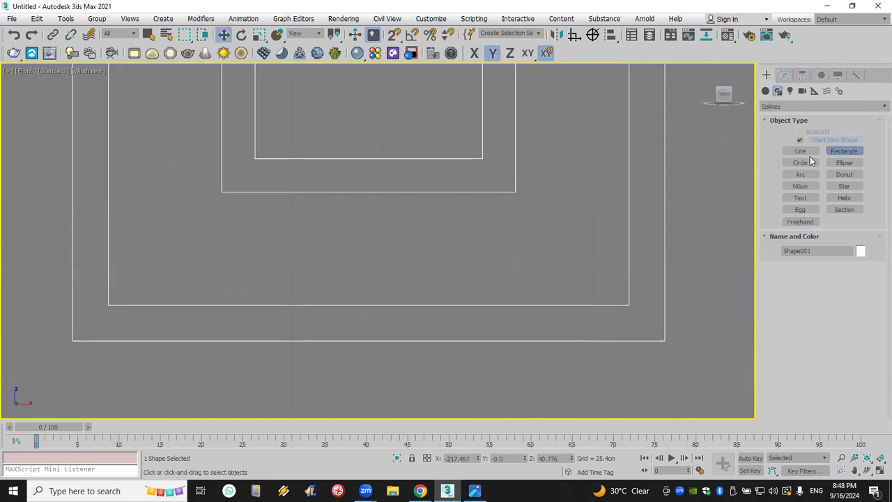
{"action": "scroll", "coordinate": [283, 203], "scroll_direction": "down", "scroll_amount": 3}
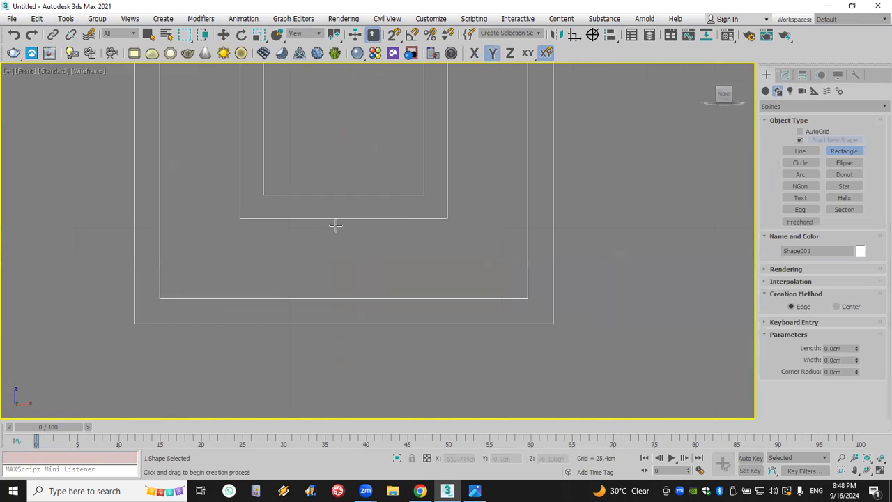
{"action": "left_click", "coordinate": [785, 75]}
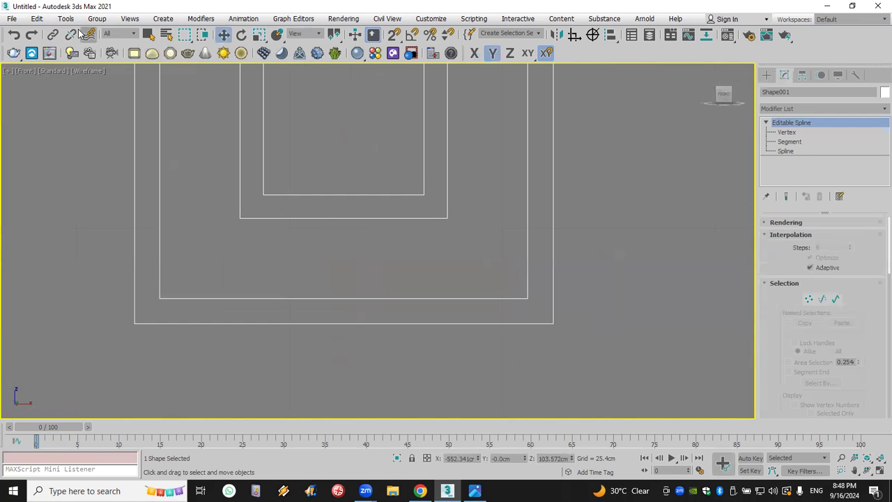
View the reference image L_Large_B17_1(2) and examine the frame bars of the tall arched window up close
{"action": "left_click", "coordinate": [12, 18]}
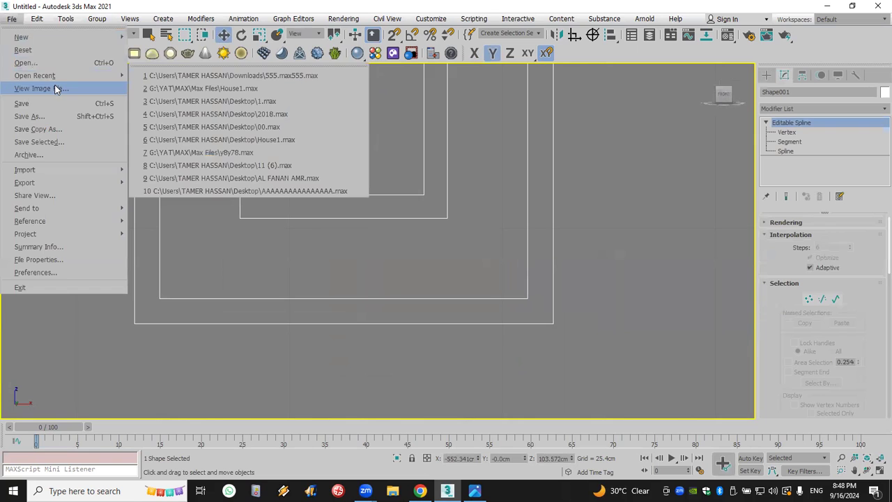
{"action": "left_click", "coordinate": [56, 90]}
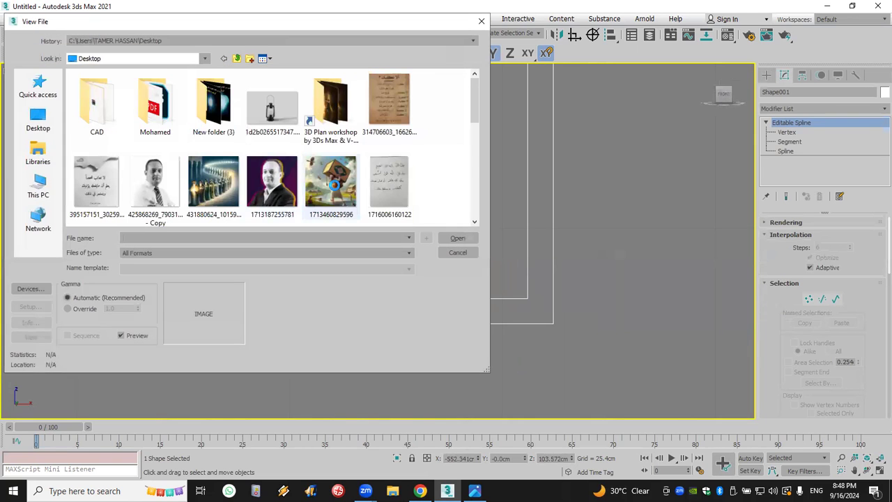
{"action": "scroll", "coordinate": [334, 185], "scroll_direction": "down", "scroll_amount": 3}
{"action": "left_click", "coordinate": [317, 105]}
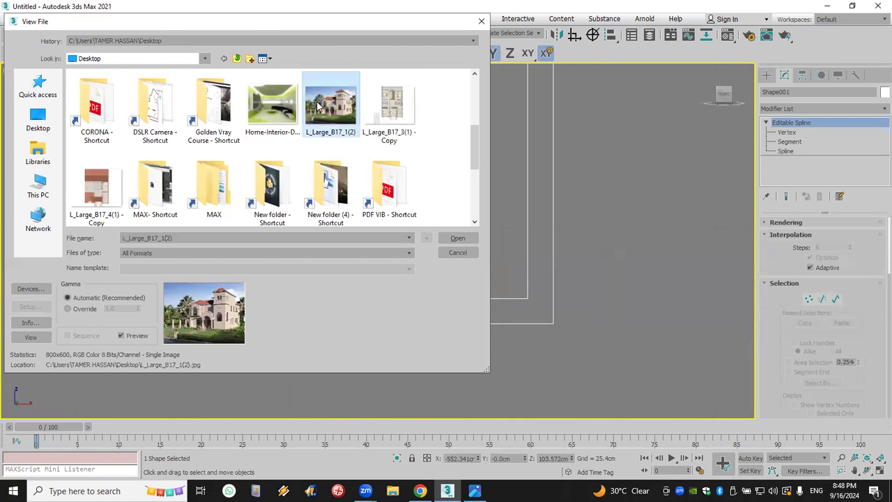
{"action": "double_click", "coordinate": [317, 104]}
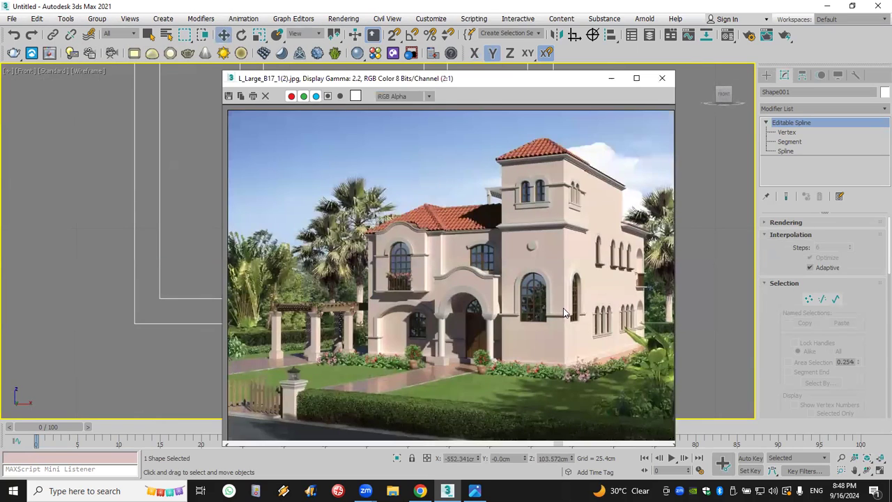
{"action": "scroll", "coordinate": [565, 308], "scroll_direction": "up", "scroll_amount": 3}
{"action": "scroll", "coordinate": [565, 308], "scroll_direction": "down", "scroll_amount": 1}
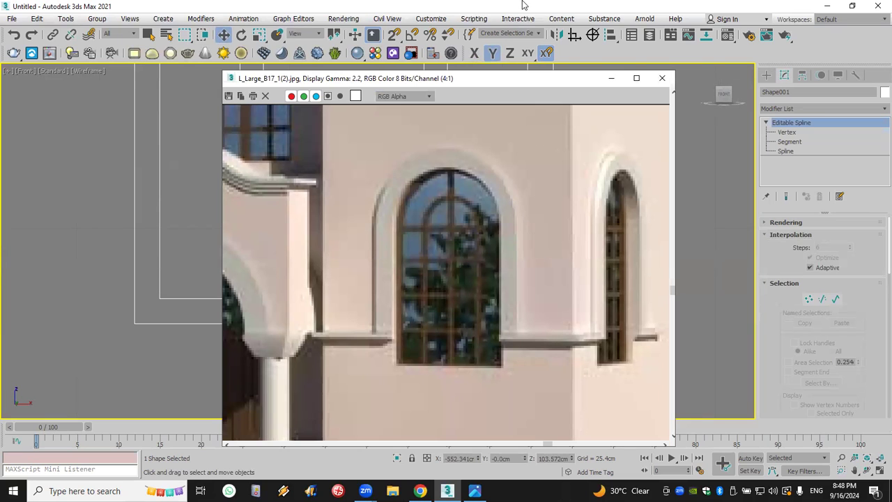
{"action": "left_click", "coordinate": [613, 79]}
Delete the bottom segments of the two innermost arch splines
{"action": "middle_click_drag", "start_coordinate": [381, 175], "coordinate": [592, 194]}
{"action": "left_click", "coordinate": [812, 142]}
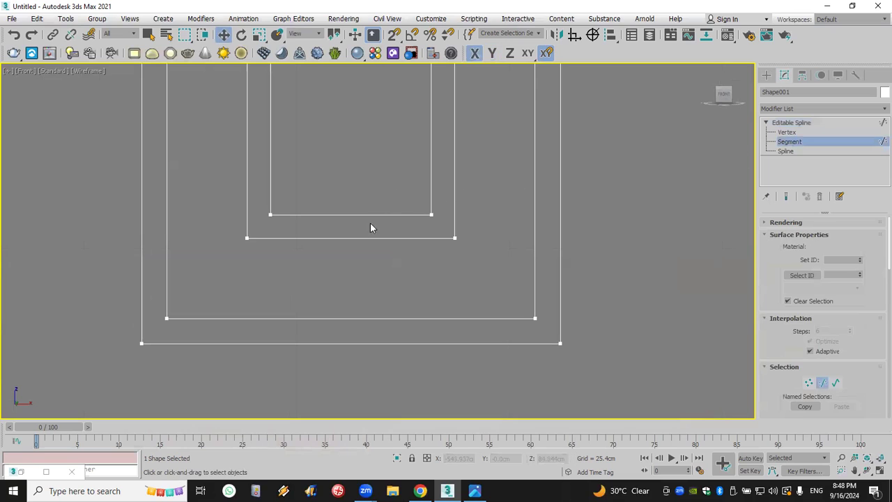
{"action": "left_click_drag", "start_coordinate": [370, 228], "coordinate": [334, 272]}
{"action": "key", "text": "Delete"}
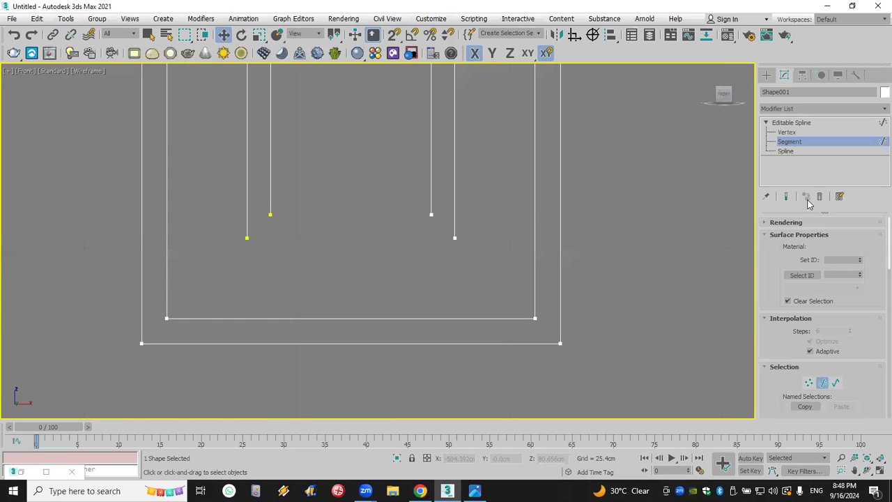
Extend both legs of the two open inner arches down to the bottom edge of the outer frame's inner outline
{"action": "left_click", "coordinate": [810, 151]}
{"action": "left_click_drag", "start_coordinate": [869, 384], "coordinate": [781, 183]}
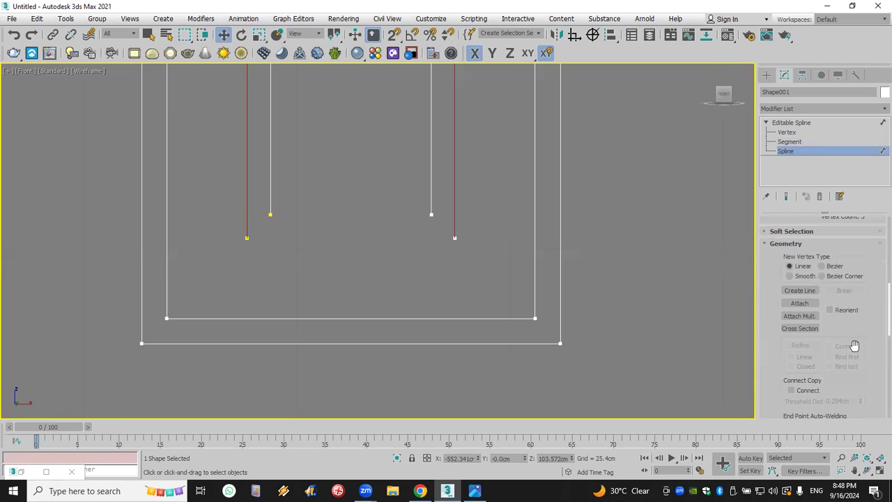
{"action": "scroll", "coordinate": [855, 345], "scroll_direction": "down", "scroll_amount": 5}
{"action": "left_click", "coordinate": [844, 359]}
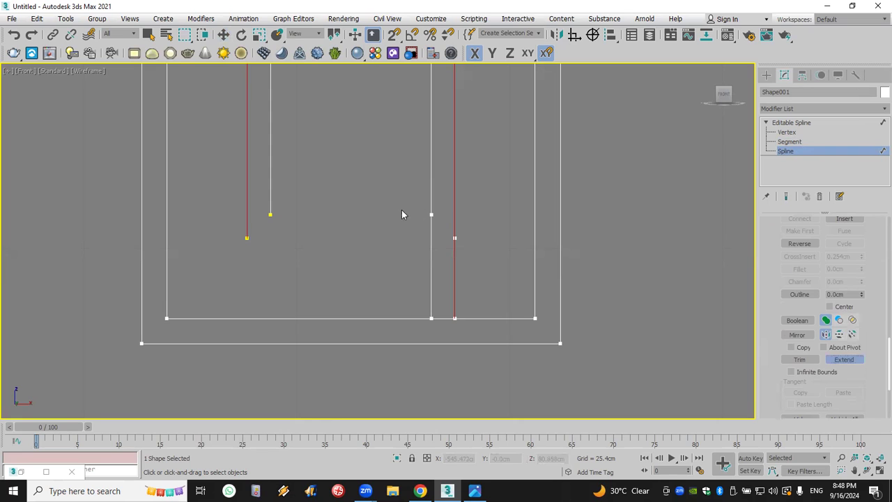
{"action": "left_click", "coordinate": [270, 196]}
{"action": "left_click", "coordinate": [249, 209]}
Delete the leftover vertices along the extended legs where the inner arches used to end
{"action": "left_click", "coordinate": [786, 133]}
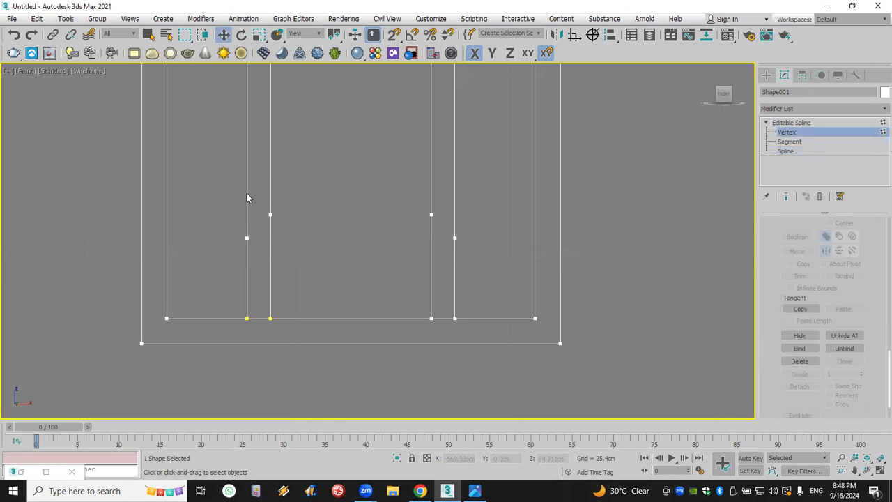
{"action": "left_click_drag", "start_coordinate": [501, 251], "coordinate": [503, 251]}
{"action": "left_click", "coordinate": [503, 252]}
Trim the two short pieces of the bottom edge lying between the paired legs of the inner arches
{"action": "scroll", "coordinate": [773, 384], "scroll_direction": "down", "scroll_amount": 2}
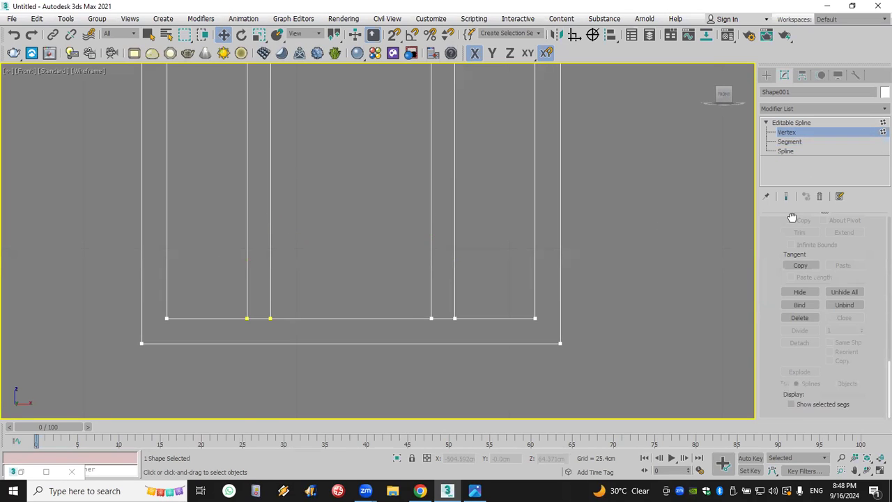
{"action": "scroll", "coordinate": [803, 292], "scroll_direction": "up", "scroll_amount": 4}
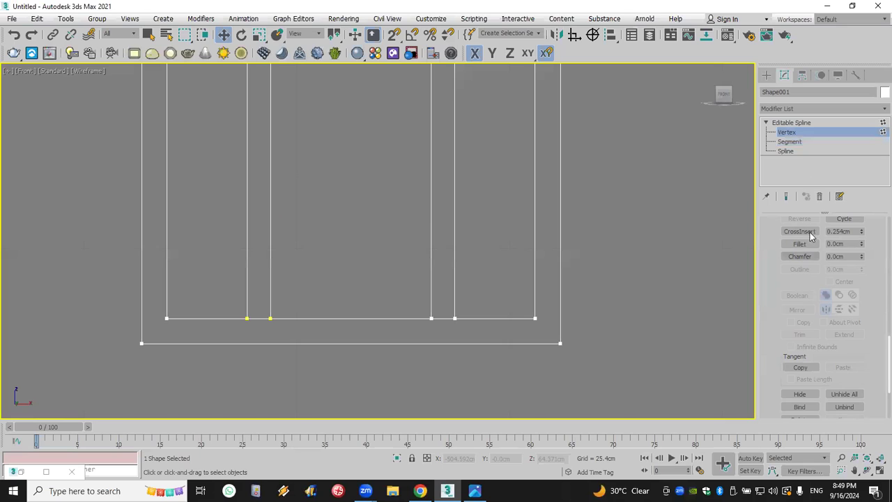
{"action": "left_click", "coordinate": [798, 151]}
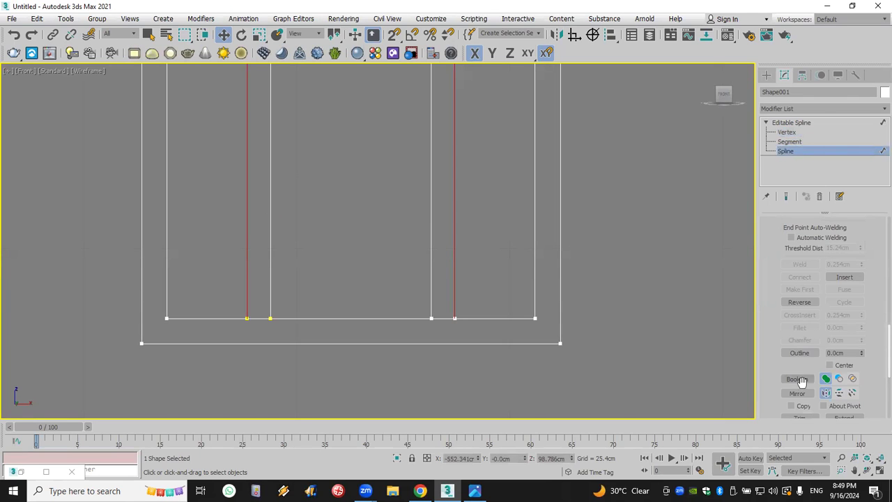
{"action": "scroll", "coordinate": [788, 390], "scroll_direction": "down", "scroll_amount": 3}
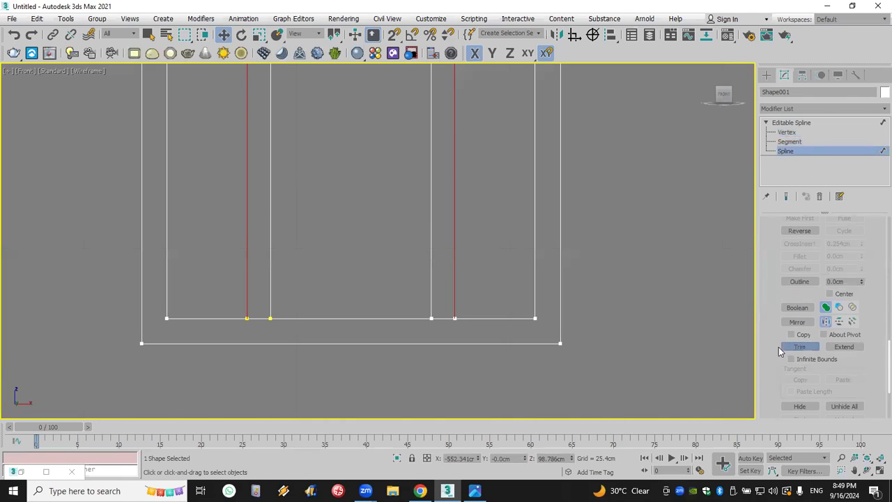
{"action": "left_click", "coordinate": [443, 318]}
{"action": "left_click", "coordinate": [259, 318]}
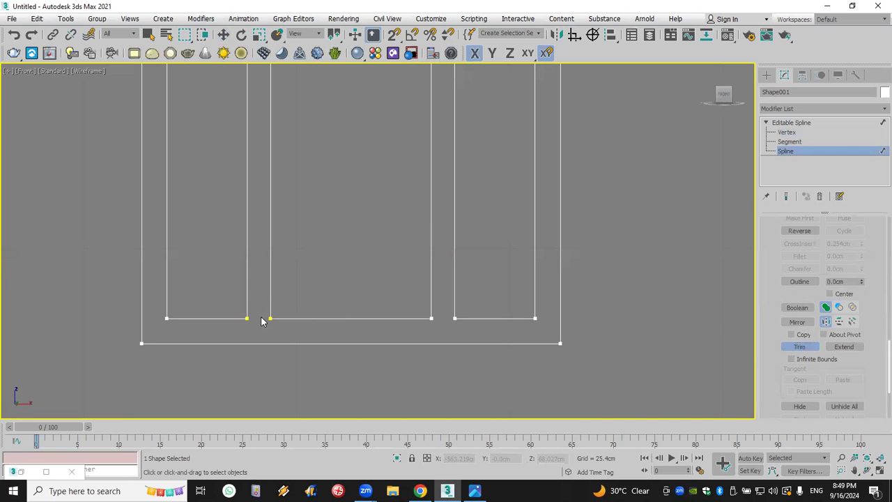
Select all vertices of the arch shape and weld the coincident ones
{"action": "left_click", "coordinate": [787, 132]}
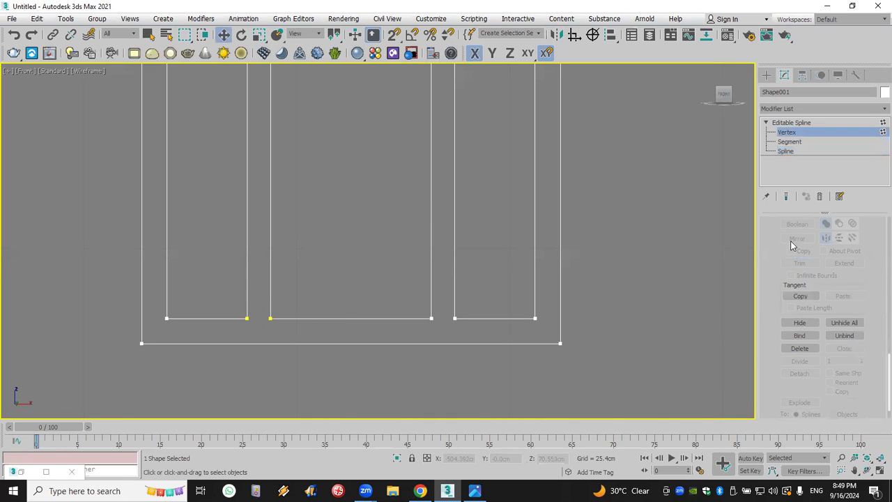
{"action": "left_click_drag", "start_coordinate": [30, 245], "coordinate": [7, 241]}
{"action": "scroll", "coordinate": [774, 293], "scroll_direction": "up", "scroll_amount": 5}
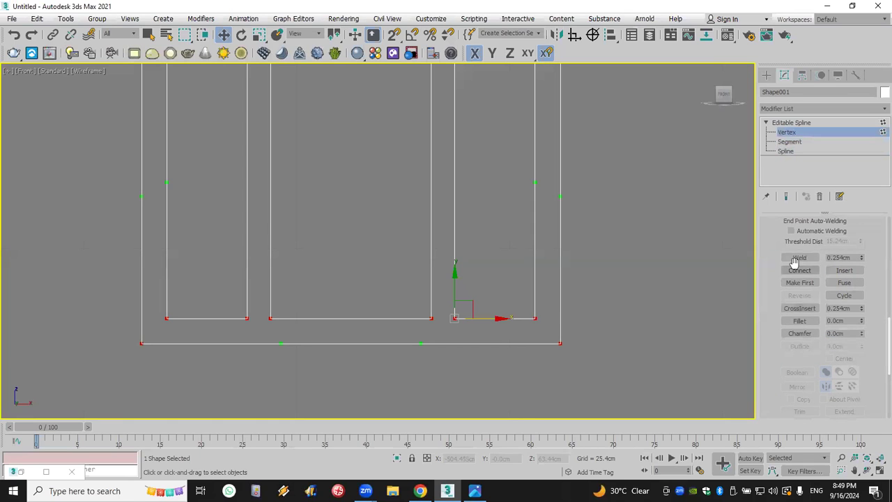
{"action": "left_click", "coordinate": [799, 258]}
Convert the selected vertices of the arch shape to Corner type
{"action": "left_click", "coordinate": [141, 341]}
{"action": "right_click", "coordinate": [139, 300]}
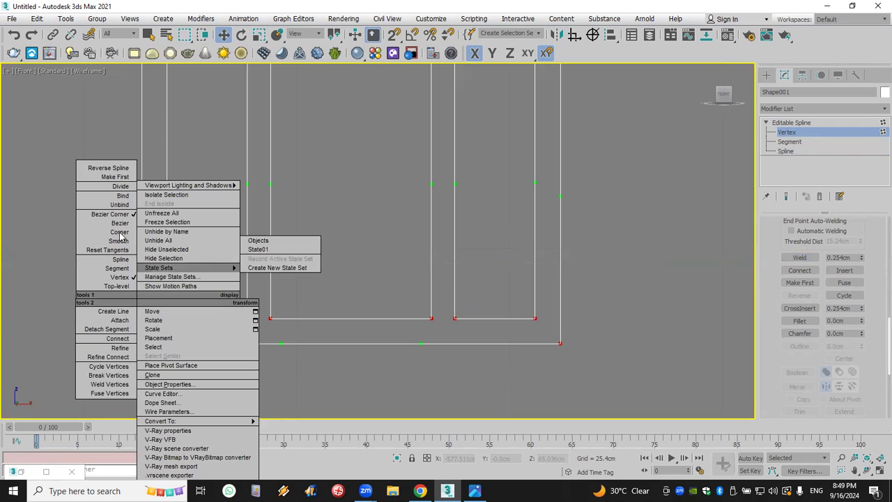
{"action": "left_click", "coordinate": [120, 232]}
{"action": "right_click", "coordinate": [141, 305]}
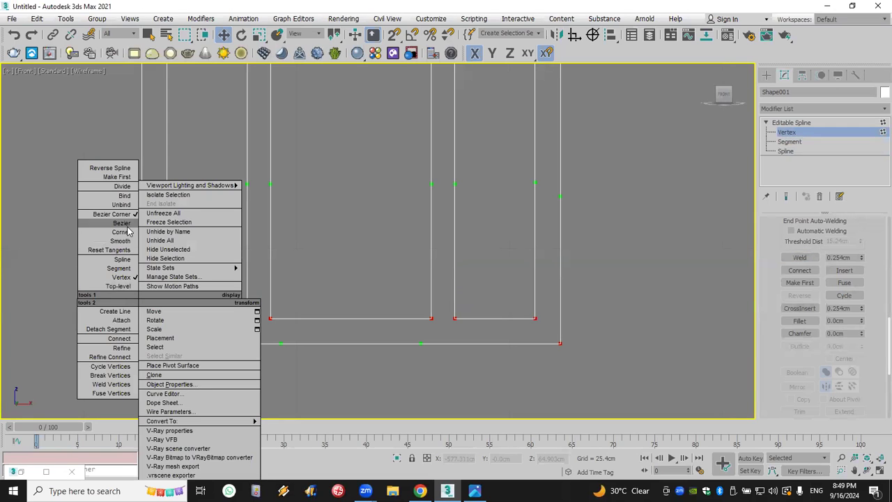
{"action": "left_click", "coordinate": [126, 232]}
{"action": "left_click", "coordinate": [432, 318]}
{"action": "scroll", "coordinate": [445, 305], "scroll_direction": "down", "scroll_amount": 5}
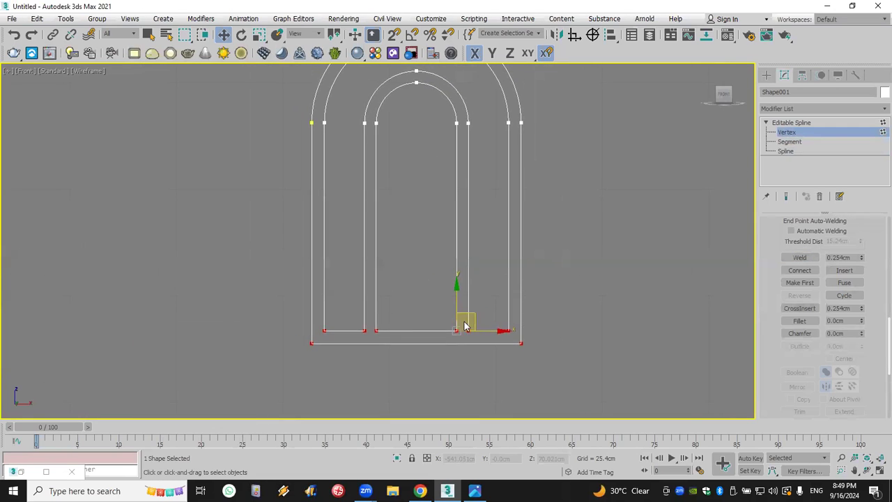
Draw a horizontal rectangle about 47.2 cm wide and 2.7 cm high across the lower part of the window frame
{"action": "left_click", "coordinate": [766, 75]}
{"action": "left_click", "coordinate": [844, 150]}
{"action": "left_click_drag", "start_coordinate": [317, 279], "coordinate": [515, 291]}
{"action": "scroll", "coordinate": [429, 330], "scroll_direction": "up", "scroll_amount": 5}
{"action": "middle_click_drag", "start_coordinate": [398, 348], "coordinate": [384, 336]}
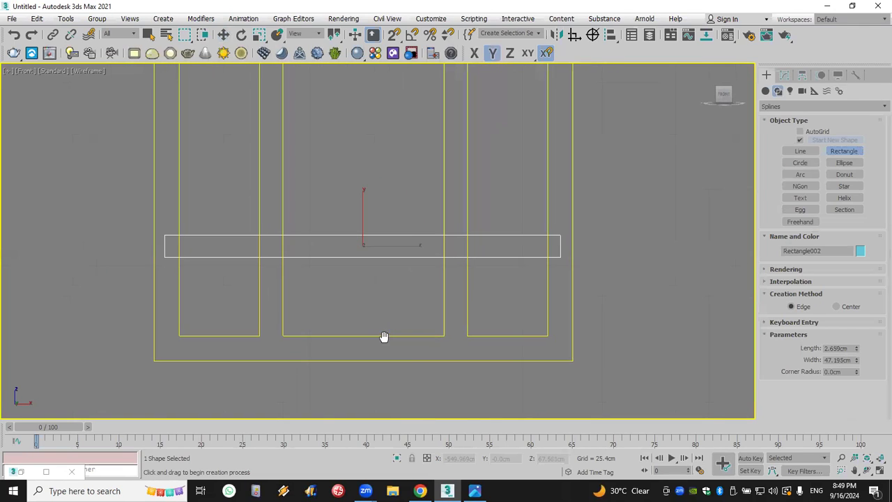
{"action": "right_click", "coordinate": [411, 357]}
Attach the horizontal bar rectangle to the arched window shape
{"action": "left_click", "coordinate": [412, 360]}
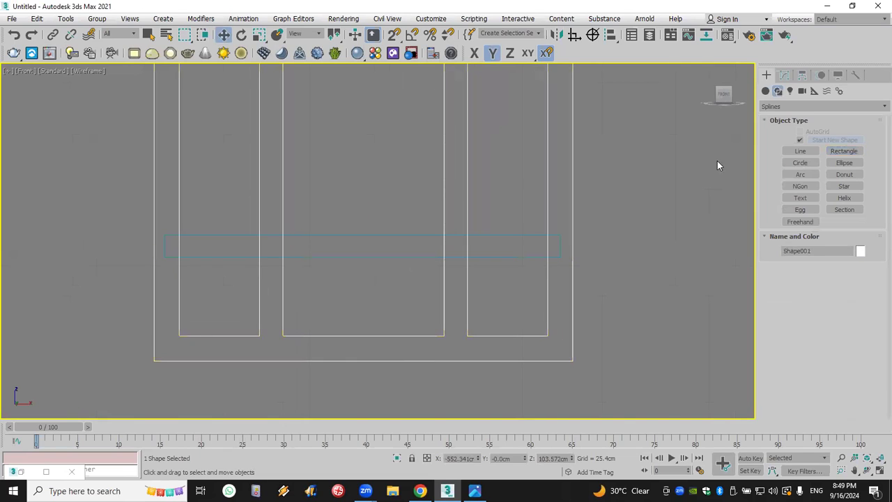
{"action": "left_click", "coordinate": [783, 75]}
{"action": "scroll", "coordinate": [775, 241], "scroll_direction": "up", "scroll_amount": 5}
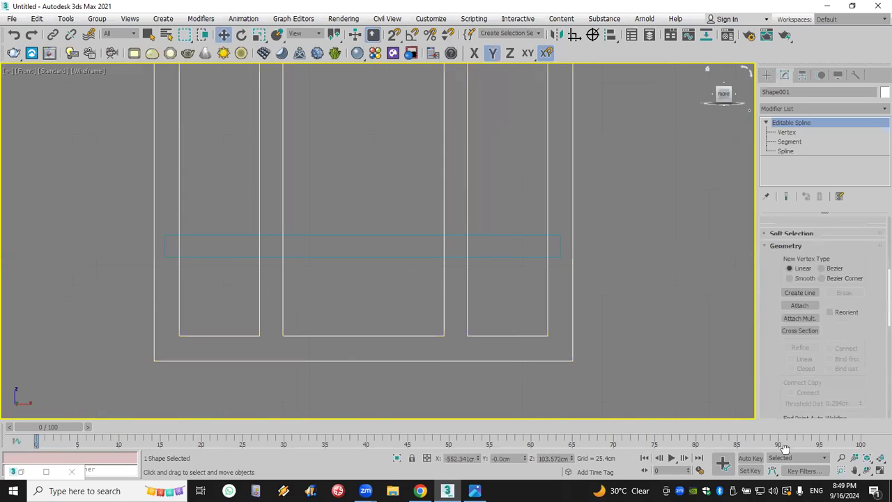
{"action": "left_click", "coordinate": [799, 321]}
{"action": "left_click", "coordinate": [531, 259]}
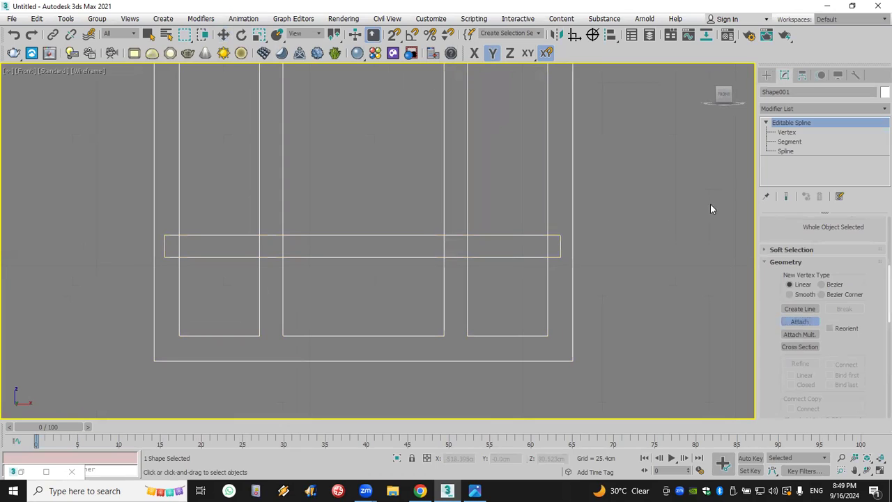
Trim the bar's overhanging ends and the segments where it crosses the vertical frame lines, separating upper and lower panes
{"action": "left_click", "coordinate": [785, 150]}
{"action": "scroll", "coordinate": [844, 286], "scroll_direction": "down", "scroll_amount": 8}
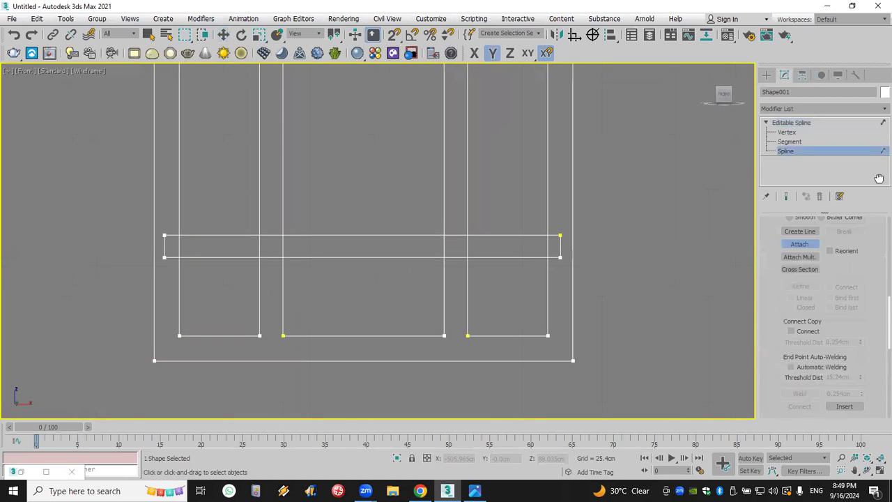
{"action": "left_click", "coordinate": [801, 317]}
{"action": "left_click", "coordinate": [561, 240]}
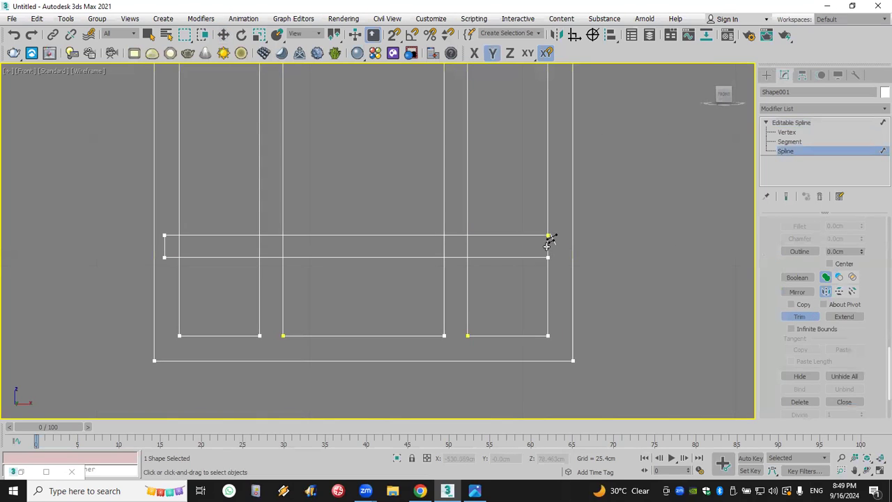
{"action": "left_click", "coordinate": [458, 234]}
{"action": "left_click", "coordinate": [285, 246]}
{"action": "left_click", "coordinate": [272, 235]}
{"action": "left_click", "coordinate": [260, 245]}
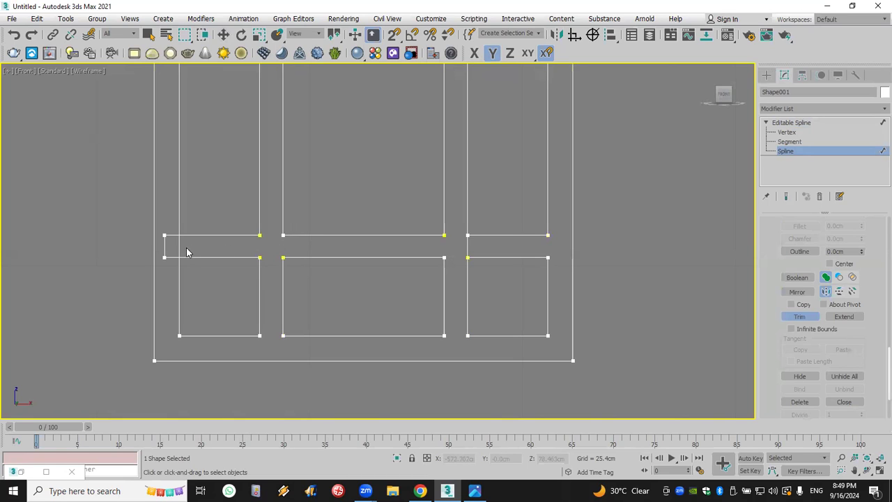
{"action": "left_click", "coordinate": [167, 239]}
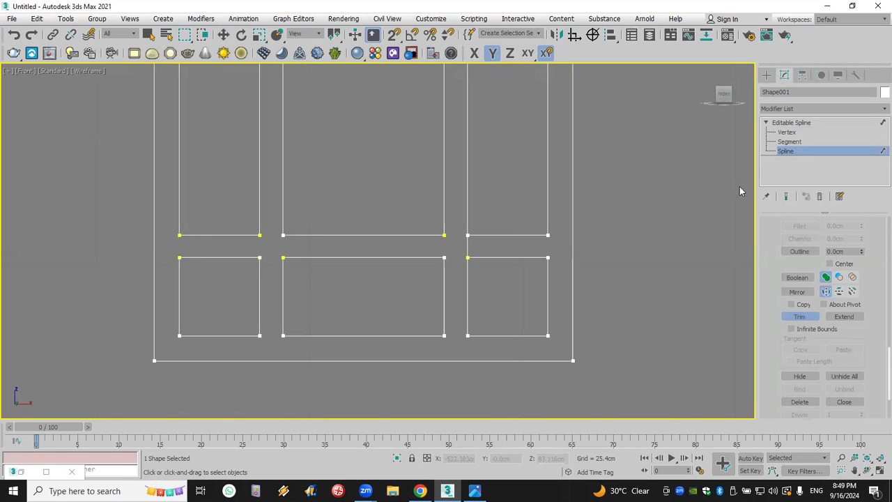
Select the trimmed corner vertices along both edges of the horizontal bar and weld them
{"action": "left_click", "coordinate": [798, 132]}
{"action": "key", "text": "w"}
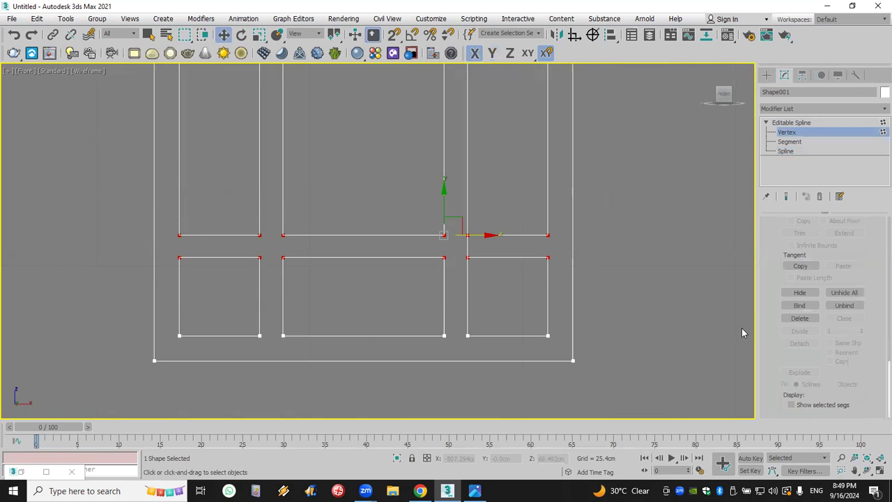
{"action": "scroll", "coordinate": [789, 314], "scroll_direction": "up", "scroll_amount": 5}
{"action": "left_click", "coordinate": [799, 249]}
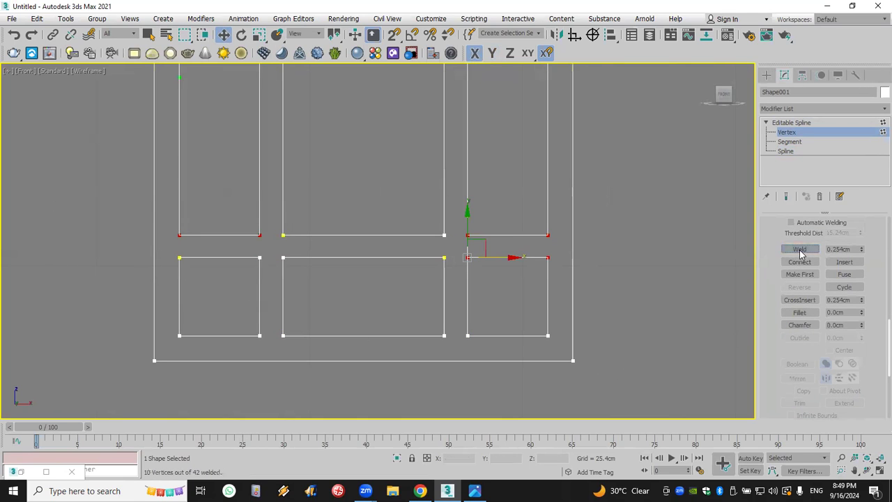
Convert the vertices of the lower panes, the bar edges and the frame's bottom corners to Corner type
{"action": "scroll", "coordinate": [418, 302], "scroll_direction": "down", "scroll_amount": 3}
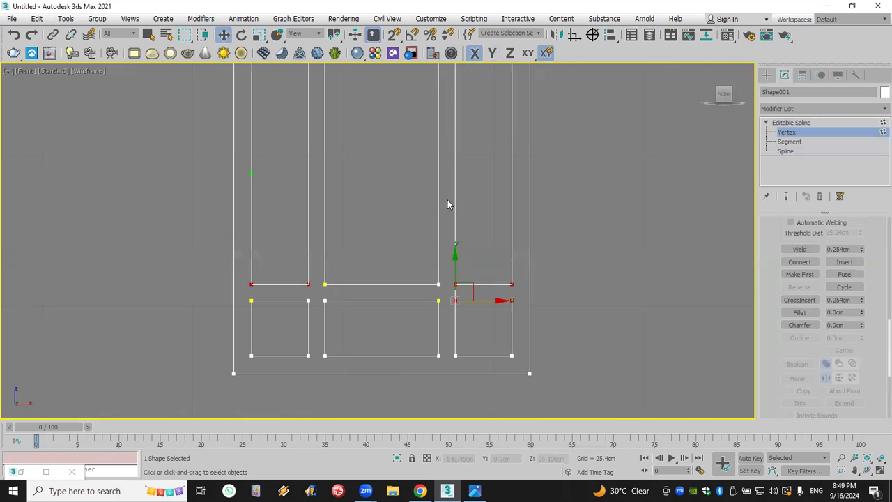
{"action": "left_click_drag", "start_coordinate": [534, 388], "coordinate": [247, 275]}
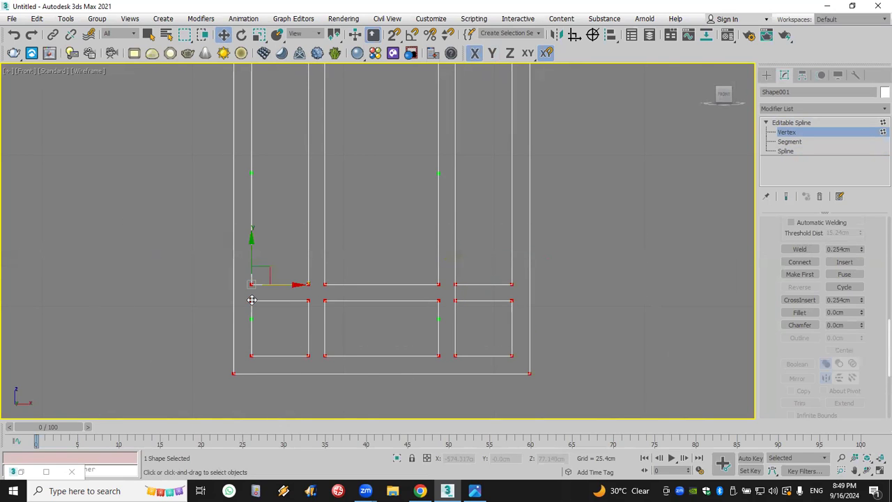
{"action": "right_click", "coordinate": [251, 302]}
{"action": "left_click", "coordinate": [225, 229]}
{"action": "left_click", "coordinate": [536, 320]}
Trim the leftover vertical piece crossing the bar at the right-hand pane and weld the vertices around it
{"action": "scroll", "coordinate": [458, 299], "scroll_direction": "up", "scroll_amount": 6}
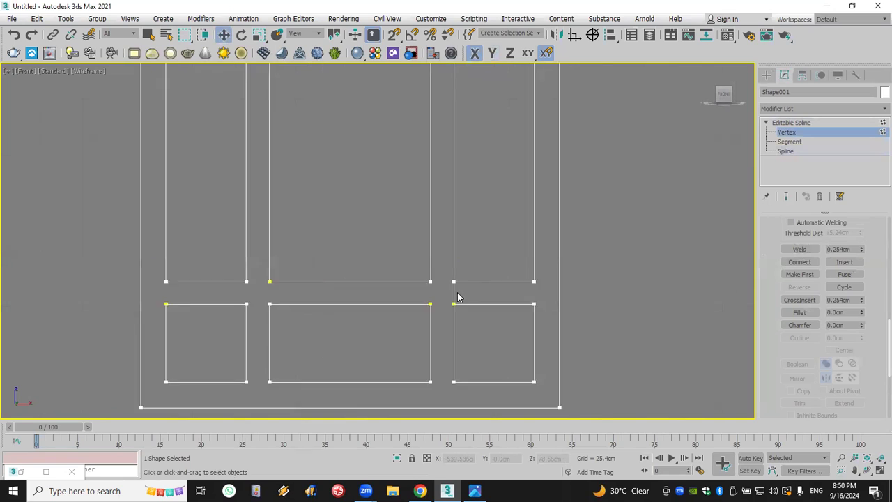
{"action": "left_click_drag", "start_coordinate": [778, 351], "coordinate": [815, 177]}
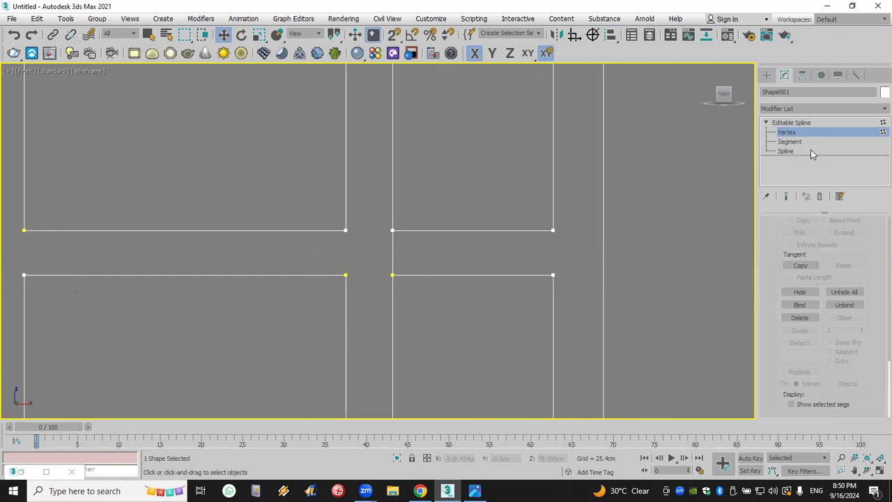
{"action": "left_click", "coordinate": [810, 150]}
{"action": "left_click", "coordinate": [799, 317]}
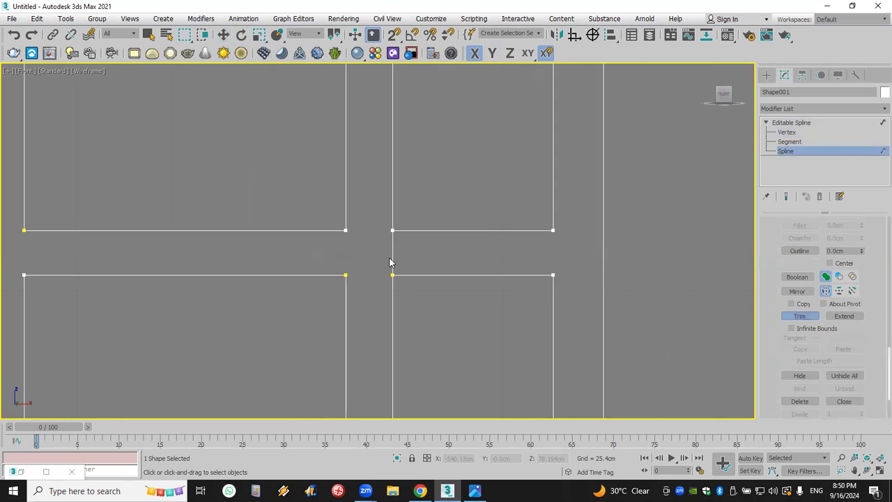
{"action": "left_click", "coordinate": [786, 131]}
{"action": "key", "text": "w"}
{"action": "scroll", "coordinate": [773, 244], "scroll_direction": "up", "scroll_amount": 3}
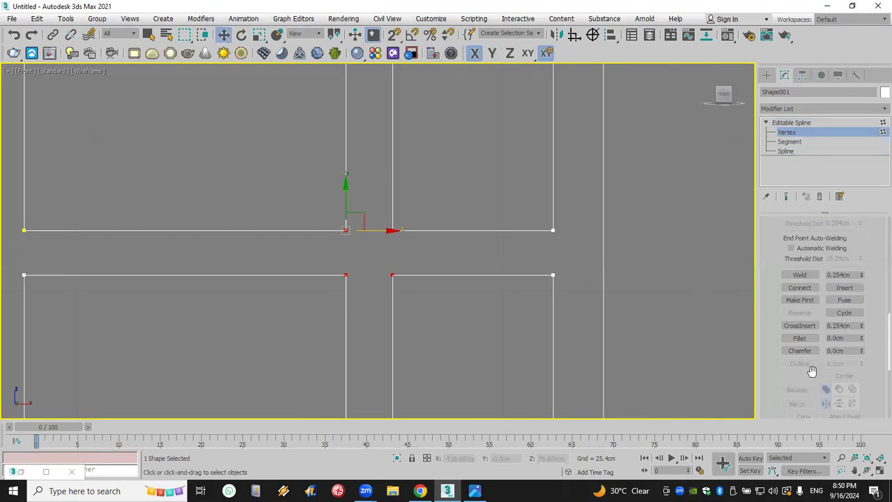
{"action": "left_click", "coordinate": [799, 275]}
{"action": "scroll", "coordinate": [505, 285], "scroll_direction": "down", "scroll_amount": 5}
{"action": "mouse_move", "coordinate": [504, 286]}
{"action": "middle_mouse_down"}
{"action": "mouse_move", "coordinate": [462, 321]}
{"action": "mouse_move", "coordinate": [497, 295]}
{"action": "middle_mouse_up"}
{"action": "scroll", "coordinate": [462, 321], "scroll_direction": "up", "scroll_amount": 4}
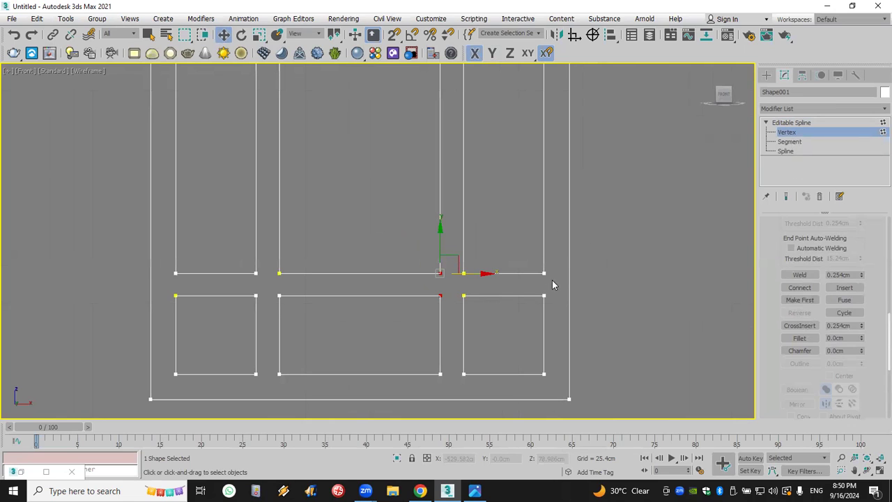
Move the bottom vertices of the three upper panes up to just below the start of the arches
{"action": "left_click_drag", "start_coordinate": [236, 258], "coordinate": [174, 258]}
{"action": "scroll", "coordinate": [314, 175], "scroll_direction": "down", "scroll_amount": 4}
{"action": "left_click_drag", "start_coordinate": [298, 250], "coordinate": [319, 109]}
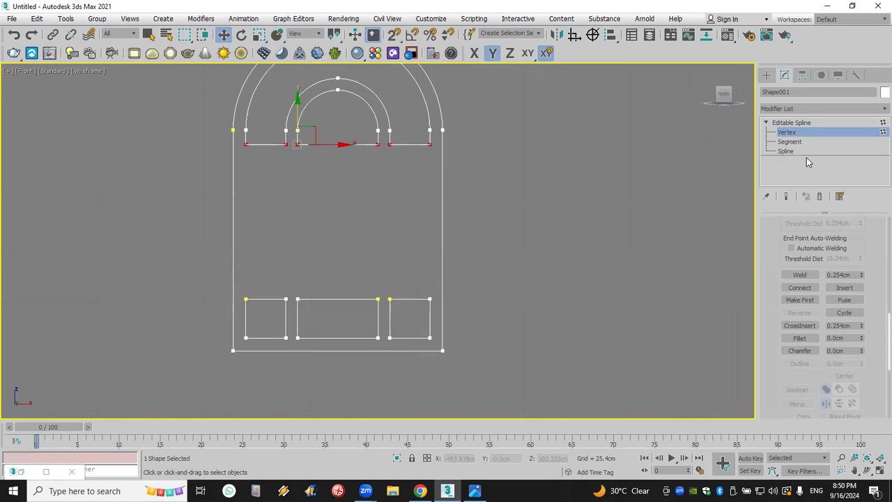
Copy the three bottom pane splines upward to form a second row just above them
{"action": "key", "text": "3"}
{"action": "left_click_drag", "start_coordinate": [403, 340], "coordinate": [404, 341]}
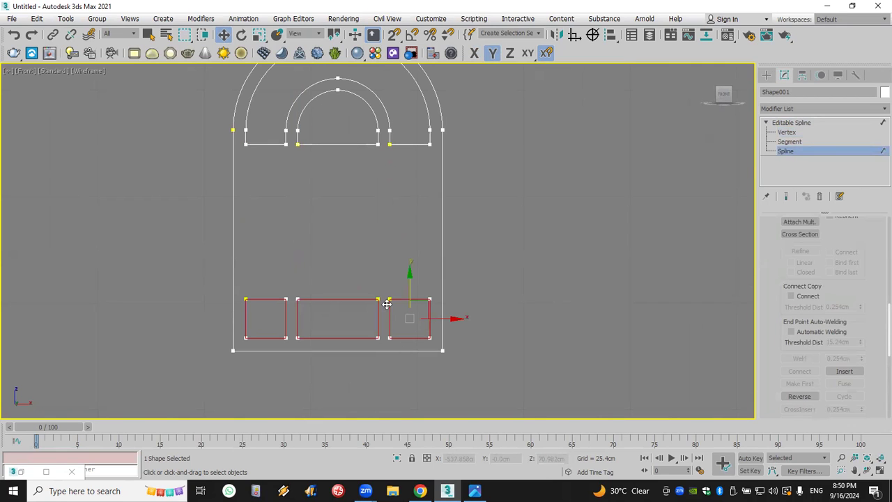
{"action": "left_click_drag", "start_coordinate": [409, 278], "coordinate": [414, 232], "text": "shift"}
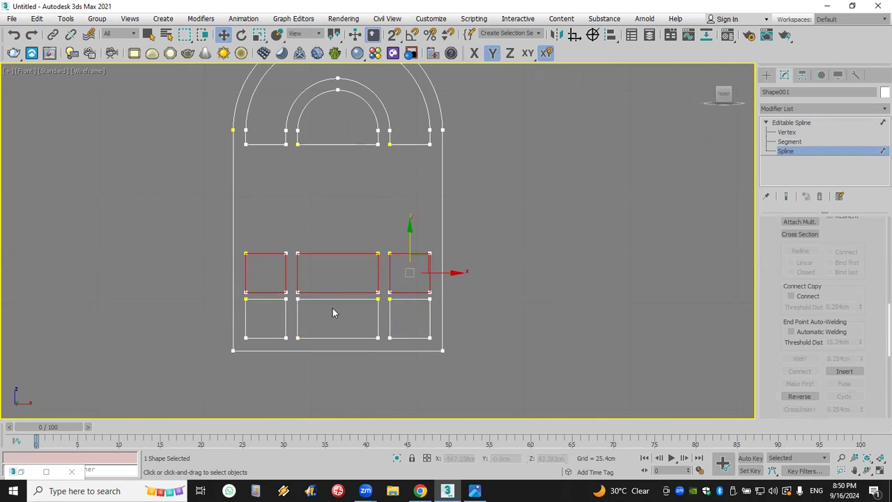
Copy both rows of pane splines upward to fill the gap below the arches with two more rows
{"action": "left_click", "coordinate": [408, 337], "text": "ctrl"}
{"action": "left_click_drag", "start_coordinate": [409, 279], "coordinate": [419, 181], "text": "shift"}
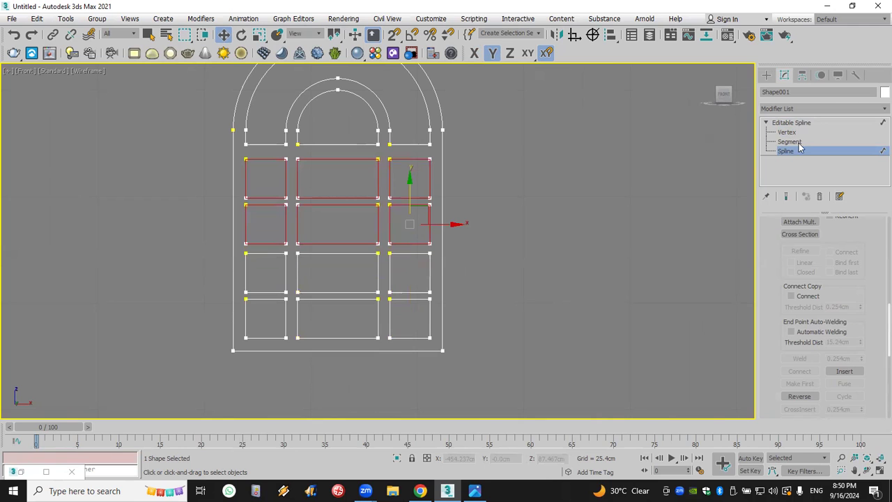
Apply an Extrude modifier to the window frame shape with an amount of 1 cm
{"action": "left_click", "coordinate": [877, 460]}
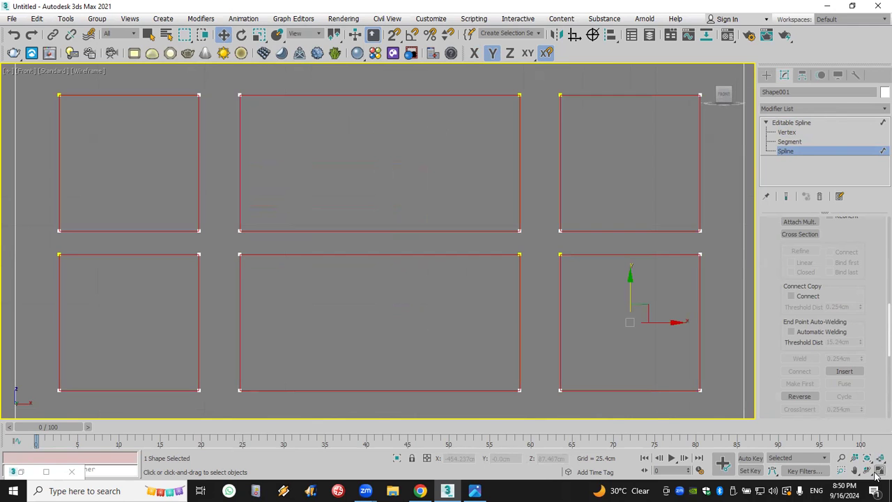
{"action": "left_click", "coordinate": [878, 471]}
{"action": "middle_click_drag", "start_coordinate": [547, 379], "coordinate": [631, 328]}
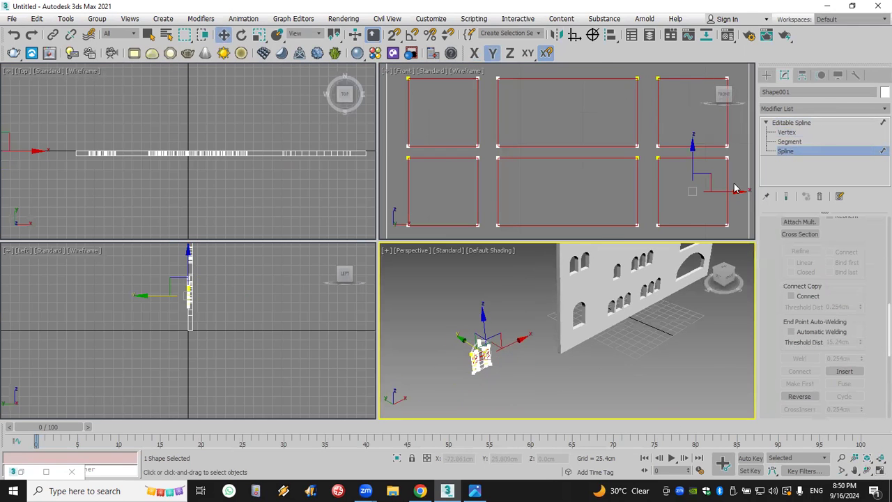
{"action": "left_click", "coordinate": [836, 109]}
{"action": "key", "text": "e"}
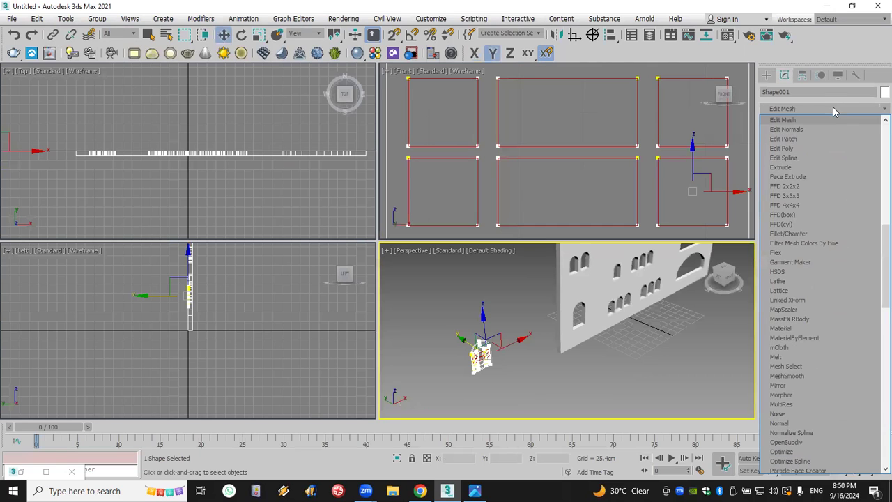
{"action": "left_click", "coordinate": [817, 167]}
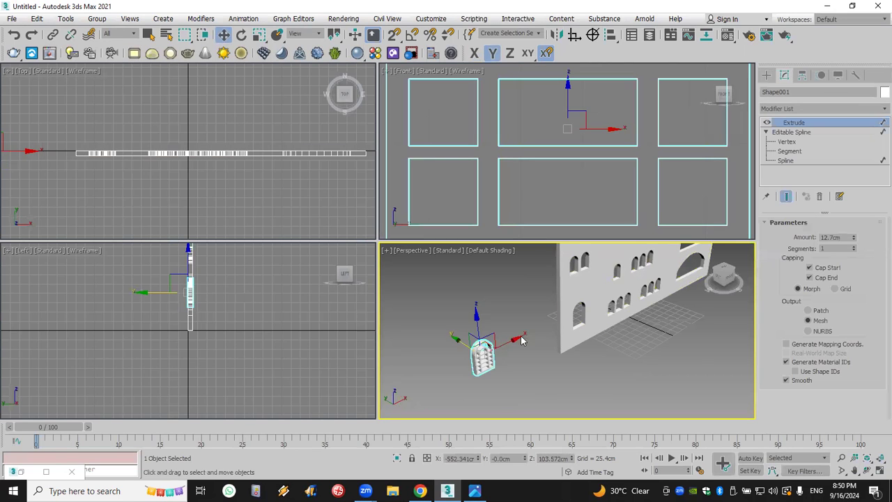
{"action": "scroll", "coordinate": [471, 359], "scroll_direction": "up", "scroll_amount": 5}
{"action": "middle_click_drag", "start_coordinate": [470, 356], "coordinate": [436, 356]}
{"action": "double_click", "coordinate": [841, 238]}
{"action": "type", "text": "1"}
{"action": "key", "text": "Return"}
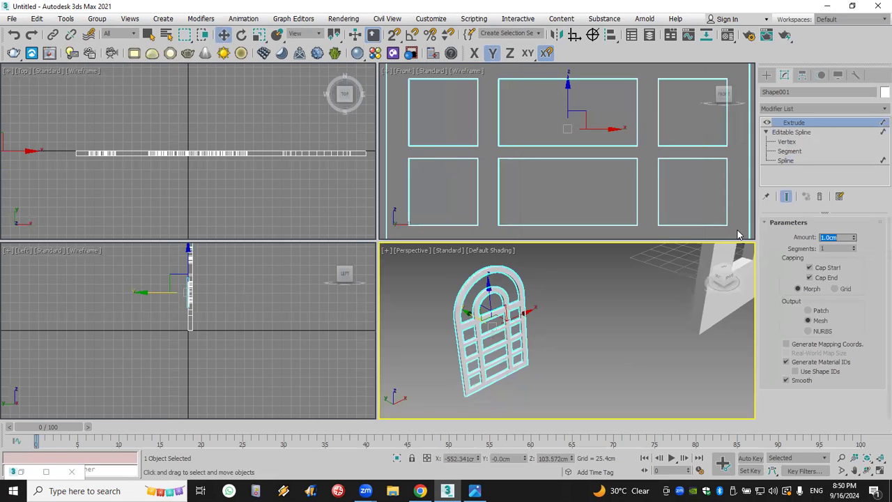
Set the window frame's object color to the dark brown custom color
{"action": "left_click", "coordinate": [884, 93]}
{"action": "left_click", "coordinate": [345, 270]}
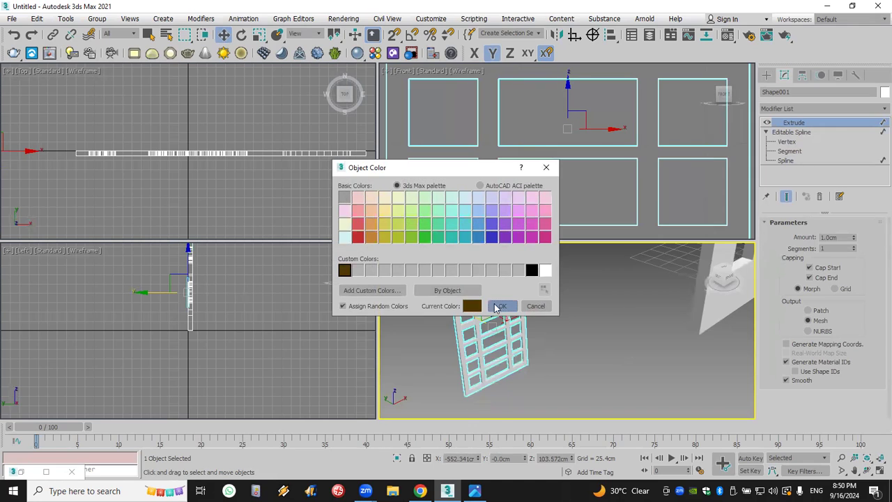
{"action": "left_click", "coordinate": [501, 306]}
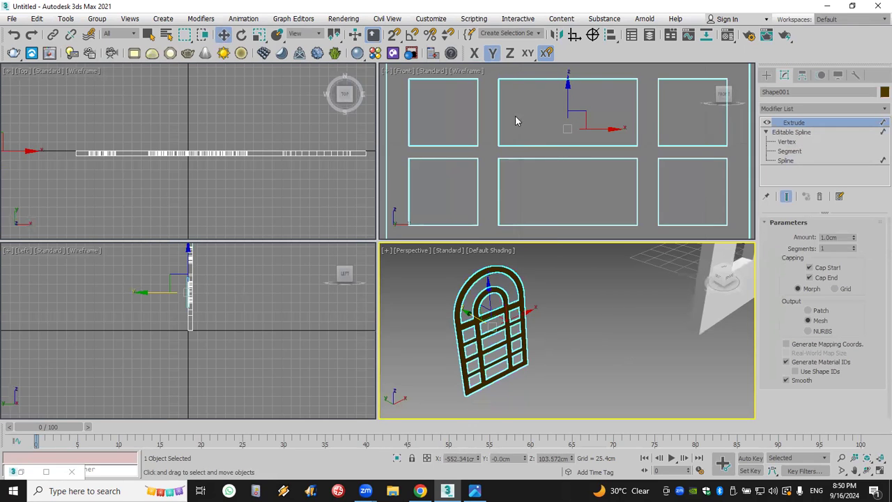
Copy the window frame sideways along X in the front view, as an independent copy beside the original
{"action": "scroll", "coordinate": [515, 121], "scroll_direction": "down", "scroll_amount": 8}
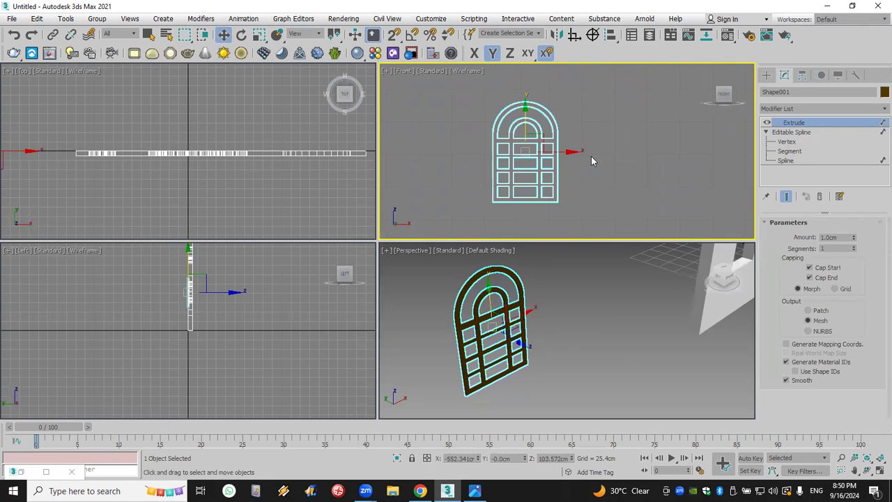
{"action": "left_click_drag", "start_coordinate": [591, 156], "coordinate": [667, 155], "text": "shift"}
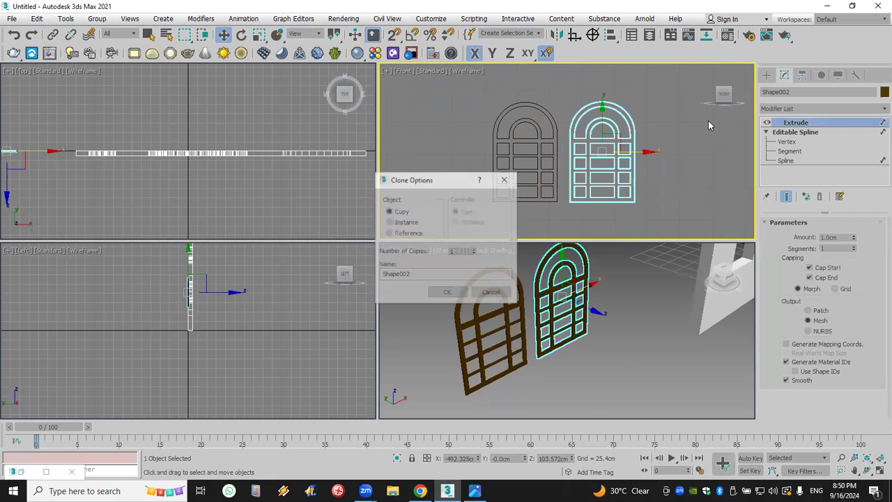
{"action": "left_click", "coordinate": [462, 293]}
Delete the outer outline spline from the copied window frame so only the pane and arch splines remain
{"action": "left_click", "coordinate": [766, 133]}
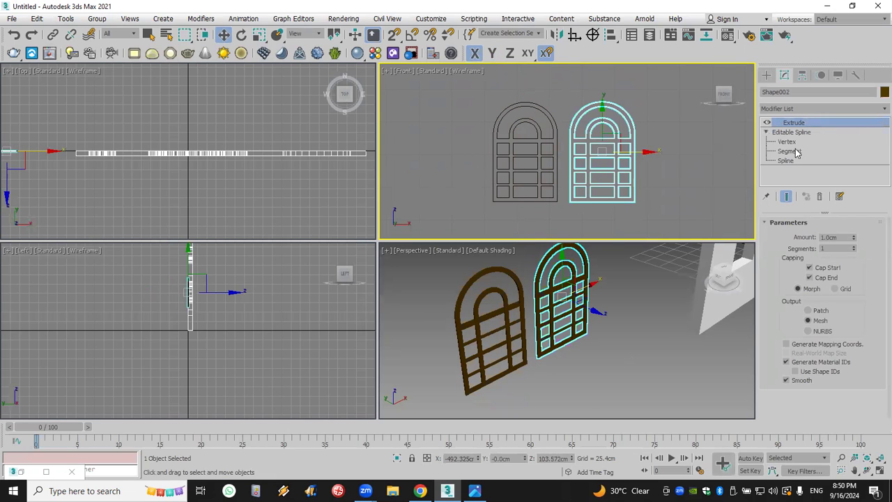
{"action": "left_click", "coordinate": [786, 161]}
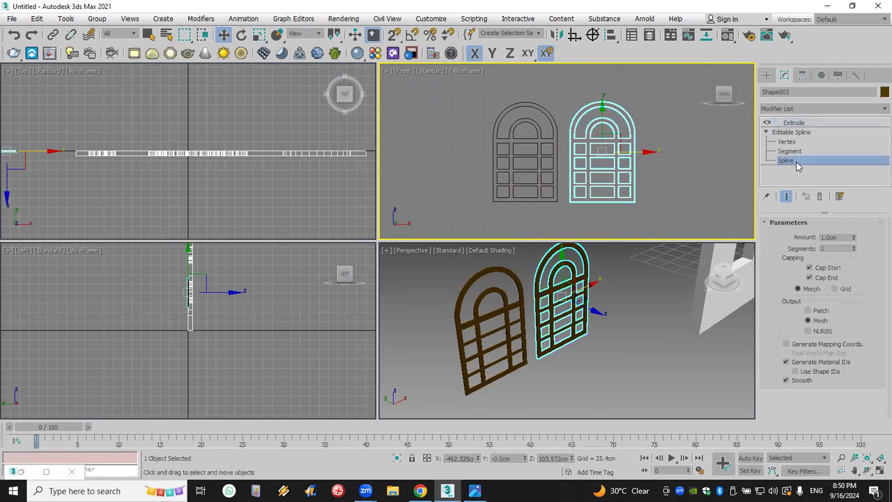
{"action": "left_click", "coordinate": [616, 202]}
Set the Extrude amount of the copied window shape to 0.4 cm
{"action": "left_click", "coordinate": [802, 124]}
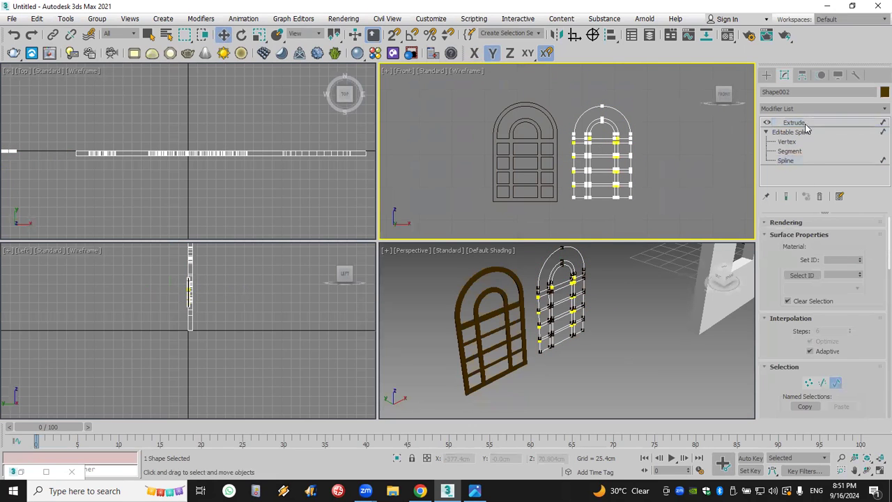
{"action": "double_click", "coordinate": [838, 238]}
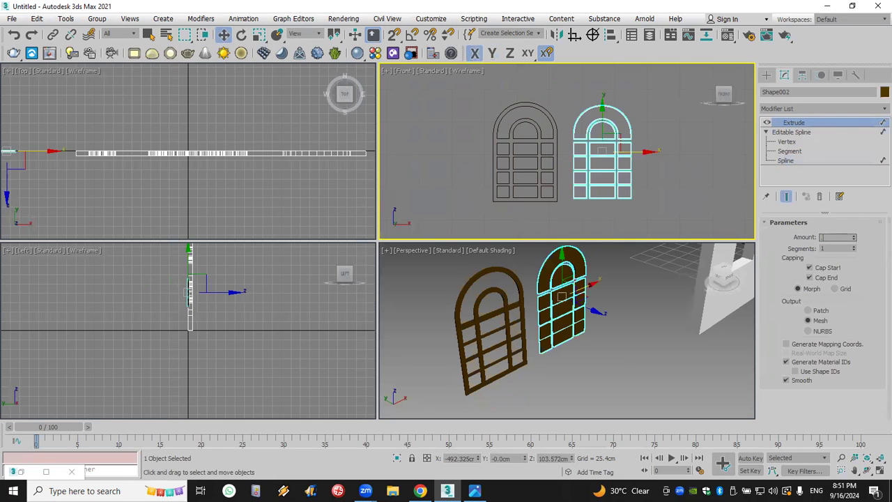
{"action": "type", "text": "0.4"}
{"action": "key", "text": "Return"}
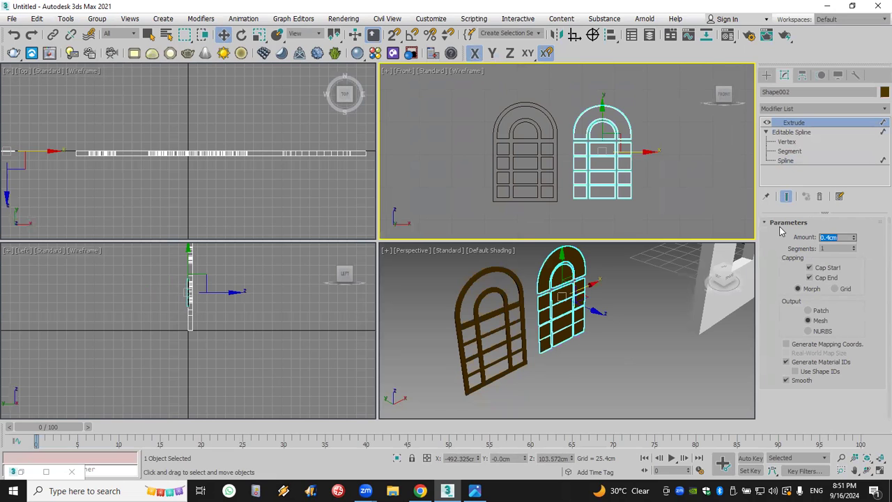
Lower the rendering visibility of the thin glass shape in its object properties to make it see-through
{"action": "left_click", "coordinate": [576, 293]}
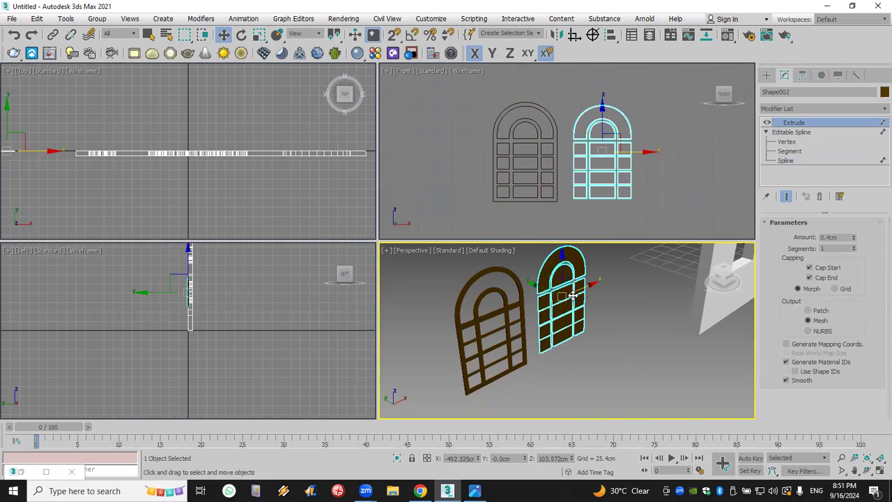
{"action": "right_click", "coordinate": [576, 291]}
{"action": "mouse_move", "coordinate": [622, 410]}
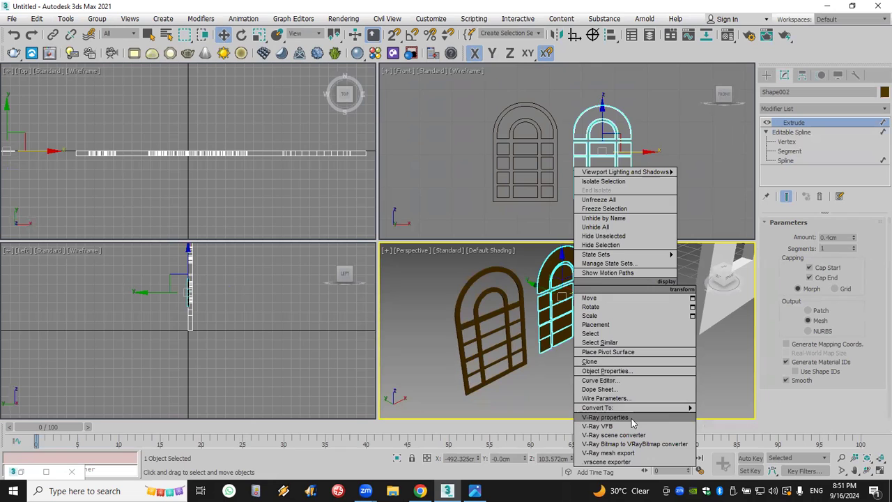
{"action": "left_click", "coordinate": [639, 371]}
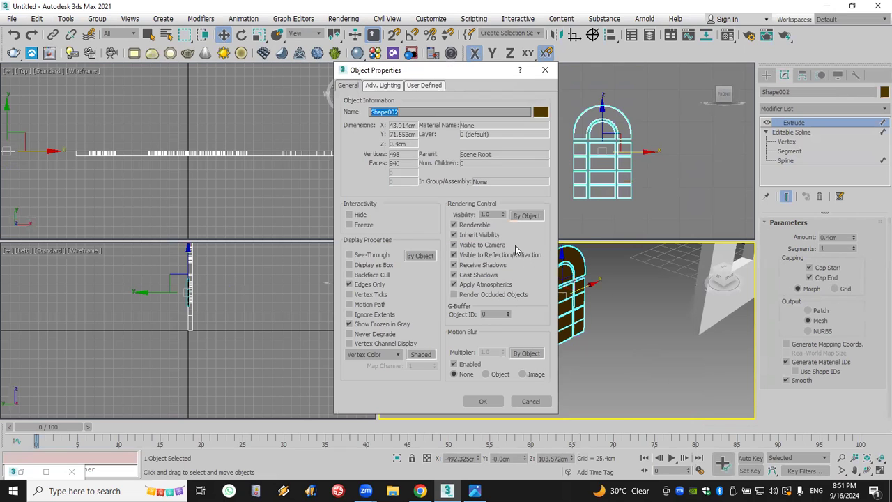
{"action": "double_click", "coordinate": [492, 215]}
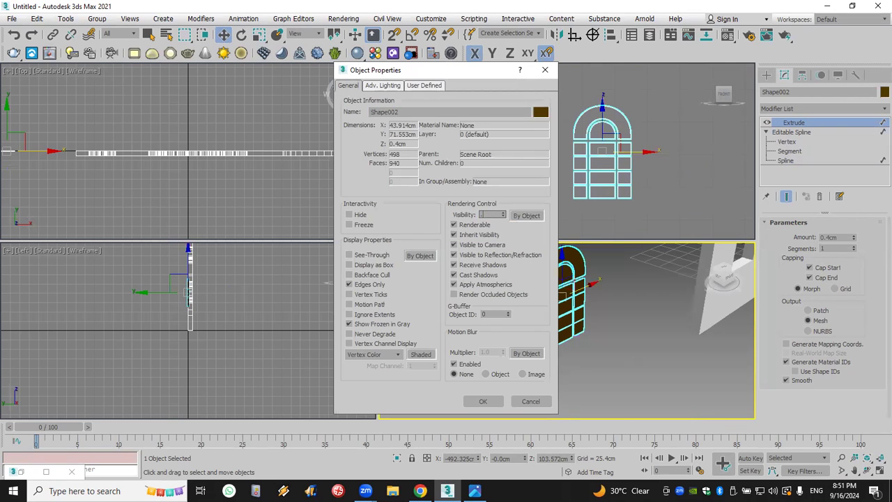
{"action": "left_click", "coordinate": [483, 402]}
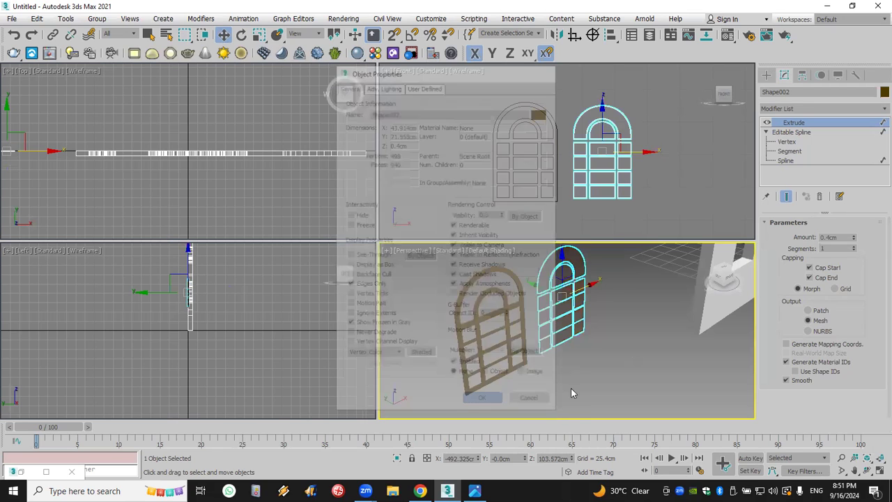
Turn on snapping and move the glass shape sideways in the front view onto the original window frame
{"action": "left_click", "coordinate": [571, 388]}
{"action": "left_click_drag", "start_coordinate": [392, 38], "coordinate": [394, 85]}
{"action": "left_click_drag", "start_coordinate": [573, 195], "coordinate": [454, 209]}
Group the window frame and its glass under the default name Group001
{"action": "left_click", "coordinate": [568, 167]}
{"action": "left_click", "coordinate": [97, 18]}
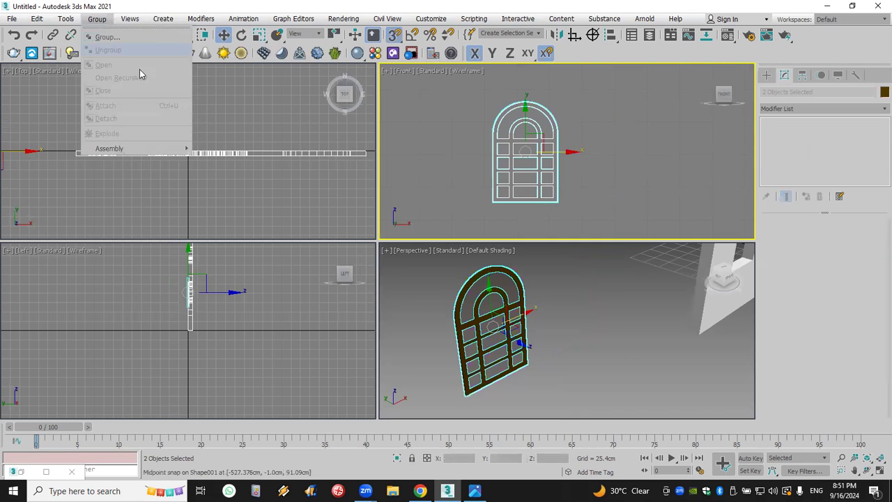
{"action": "left_click", "coordinate": [107, 37]}
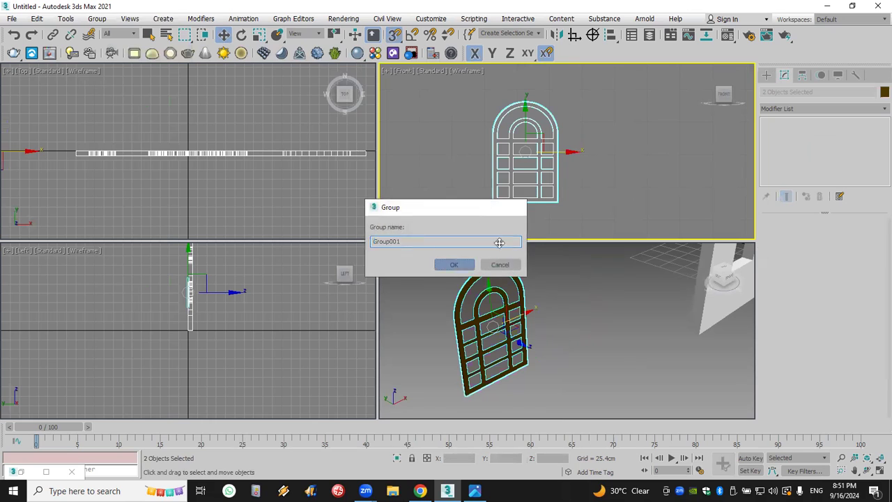
{"action": "left_click", "coordinate": [454, 265]}
Move the window group to the wall in the front view and snap it into the large lower arched opening
{"action": "scroll", "coordinate": [456, 167], "scroll_direction": "down", "scroll_amount": 5}
{"action": "middle_click_drag", "start_coordinate": [457, 168], "coordinate": [519, 180]}
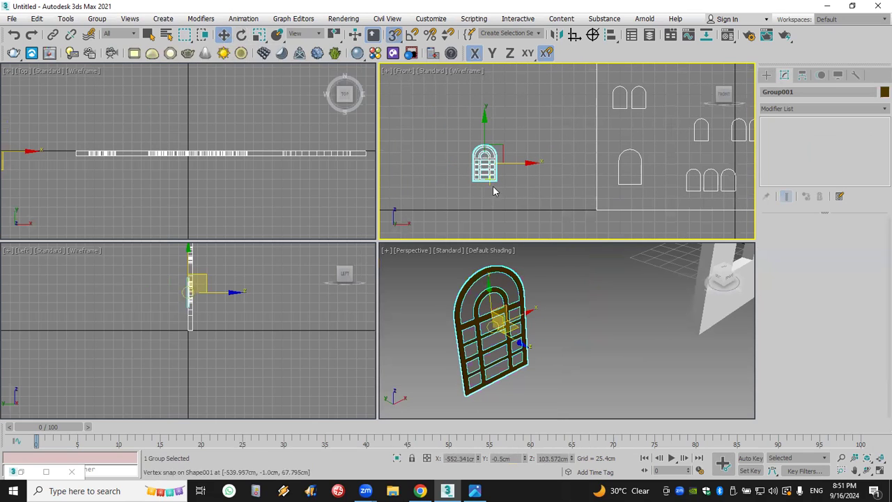
{"action": "left_click_drag", "start_coordinate": [496, 183], "coordinate": [657, 189]}
{"action": "scroll", "coordinate": [655, 189], "scroll_direction": "up", "scroll_amount": 3}
{"action": "key", "text": "ctrl+alt+z"}
{"action": "left_click_drag", "start_coordinate": [421, 157], "coordinate": [515, 159]}
{"action": "scroll", "coordinate": [515, 159], "scroll_direction": "up", "scroll_amount": 4}
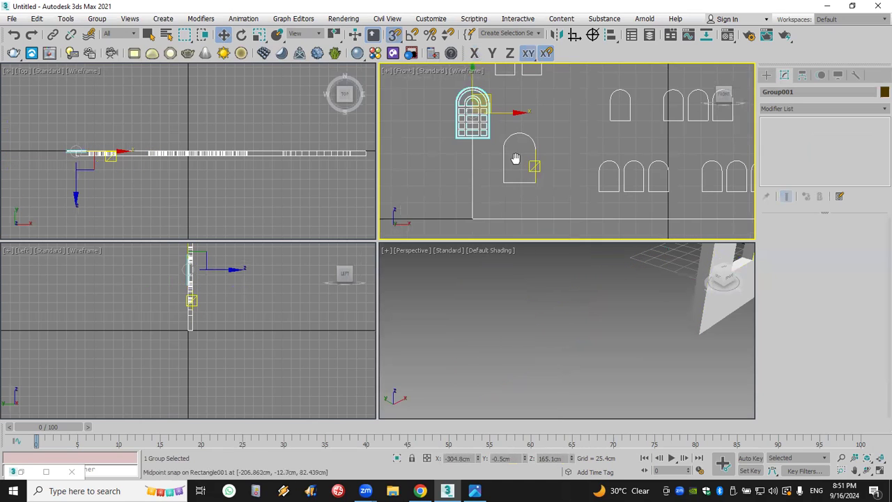
{"action": "middle_click_drag", "start_coordinate": [515, 159], "coordinate": [508, 153]}
{"action": "left_click_drag", "start_coordinate": [481, 101], "coordinate": [525, 172]}
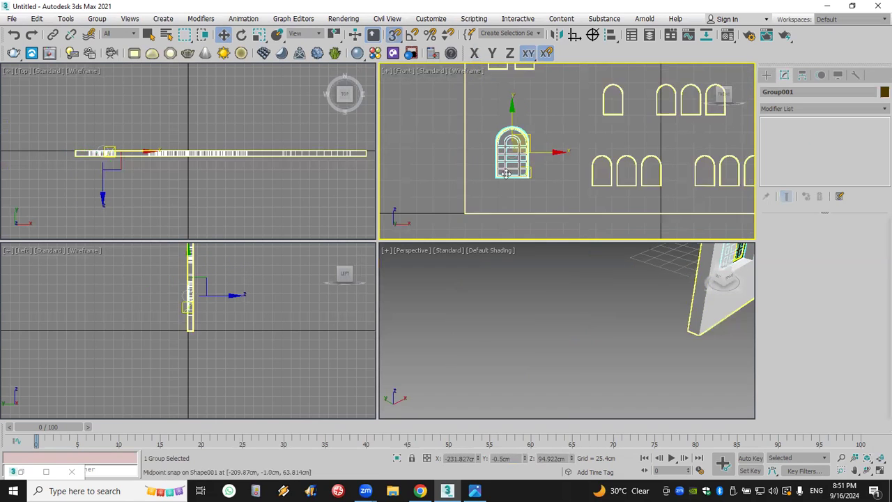
Set the wall's object color to the light peach basic color
{"action": "middle_click_drag", "start_coordinate": [646, 315], "coordinate": [543, 324], "text": "alt"}
{"action": "scroll", "coordinate": [511, 327], "scroll_direction": "up", "scroll_amount": 3}
{"action": "right_click", "coordinate": [610, 300]}
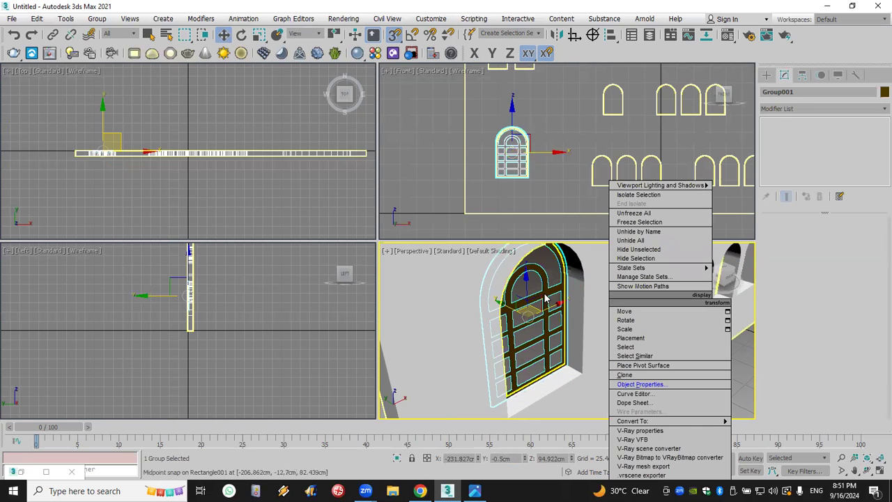
{"action": "left_click", "coordinate": [472, 300]}
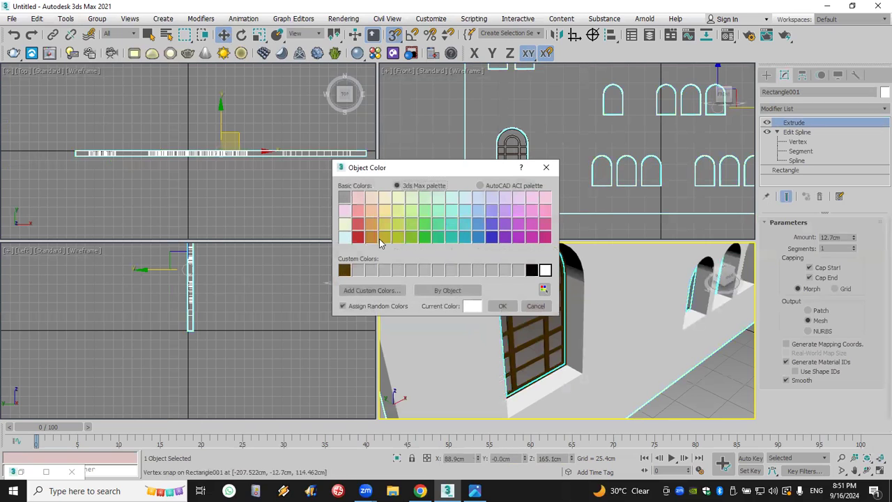
{"action": "left_click", "coordinate": [371, 197]}
{"action": "left_click", "coordinate": [502, 305]}
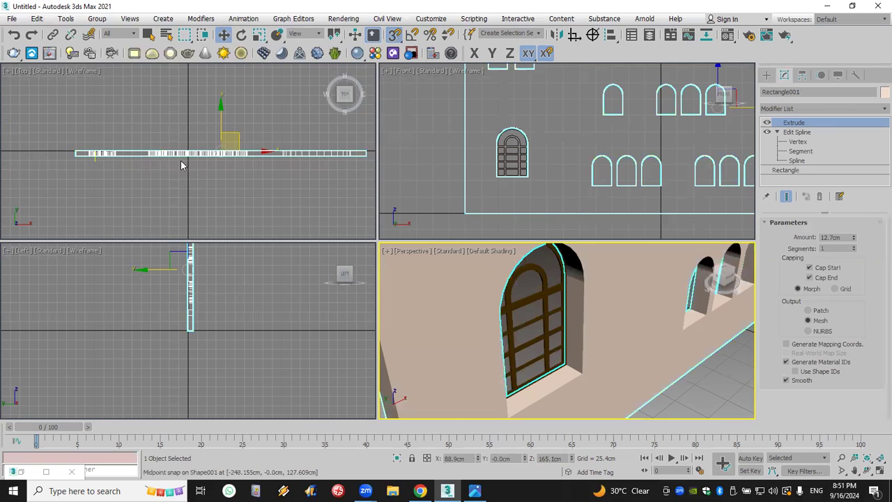
Move the window group about -7 cm along Y in the top view, into the wall's thickness
{"action": "middle_click_drag", "start_coordinate": [181, 165], "coordinate": [319, 173]}
{"action": "scroll", "coordinate": [342, 179], "scroll_direction": "up", "scroll_amount": 2}
{"action": "middle_click_drag", "start_coordinate": [238, 169], "coordinate": [252, 172]}
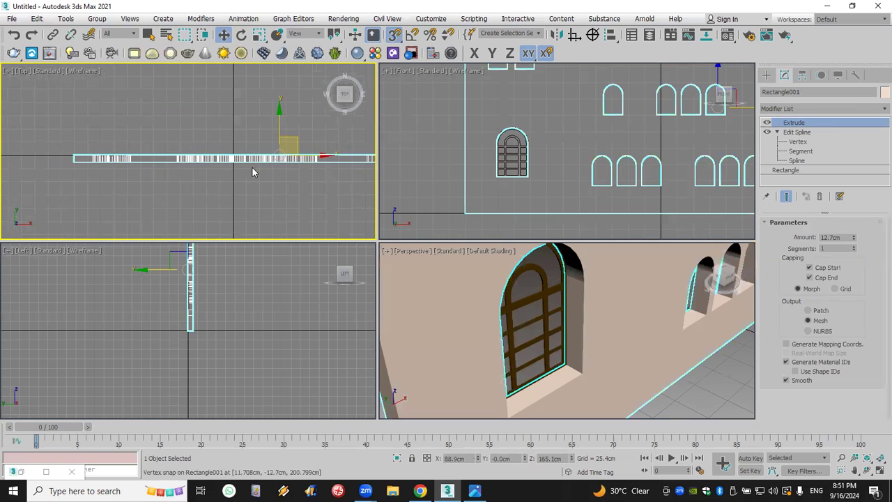
{"action": "key", "text": "F6"}
{"action": "left_click", "coordinate": [538, 289]}
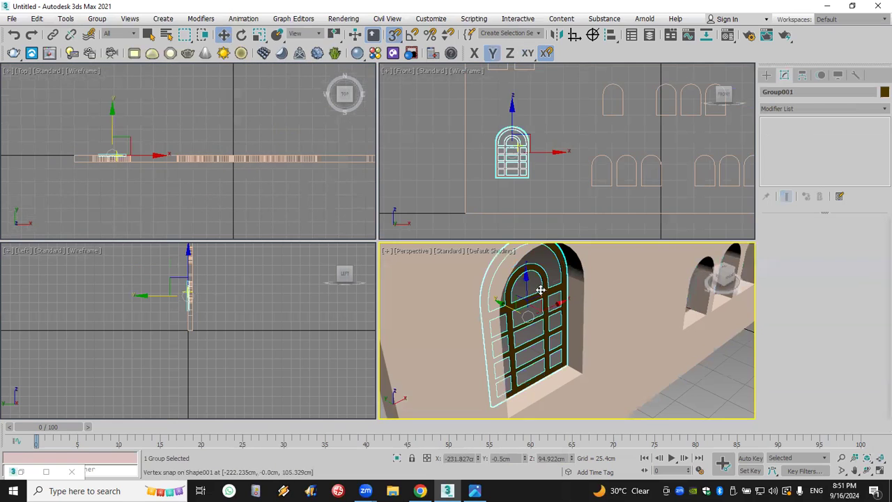
{"action": "middle_click", "coordinate": [165, 110]}
{"action": "key", "text": "z"}
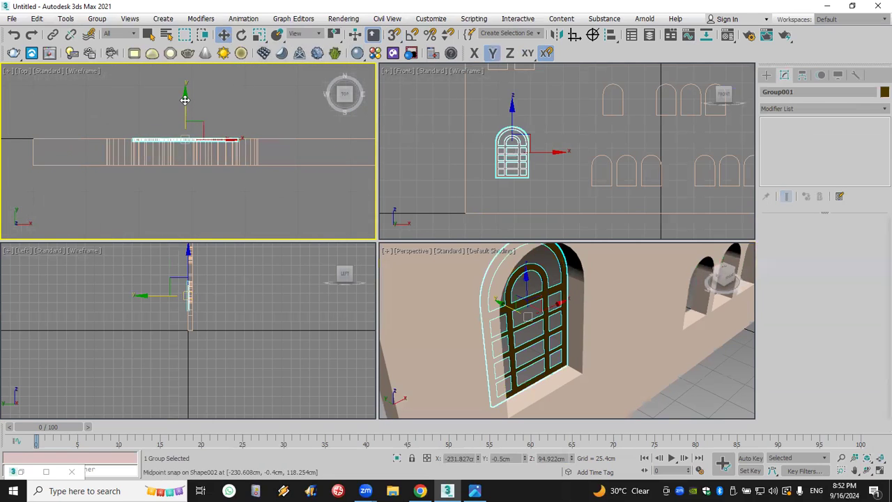
{"action": "left_click_drag", "start_coordinate": [185, 96], "coordinate": [183, 110]}
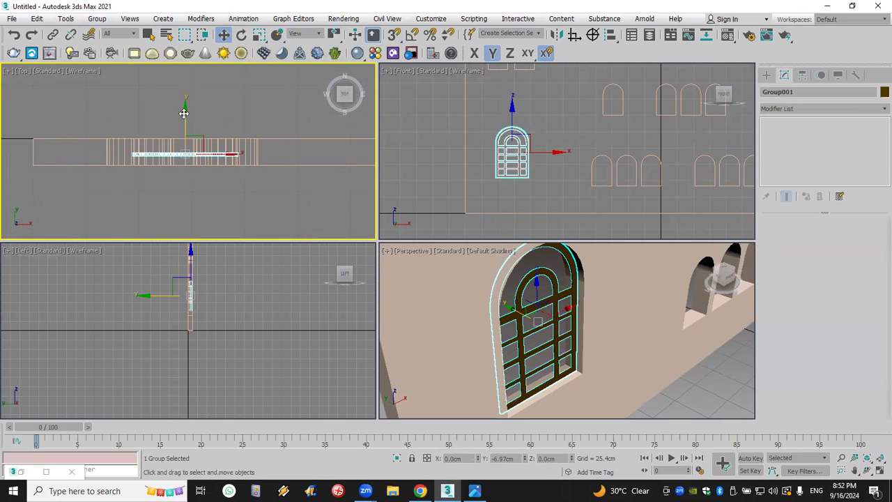
Copy the wall's large arch spline along X in the front view to the empty area outside the wall
{"action": "scroll", "coordinate": [541, 189], "scroll_direction": "down", "scroll_amount": 3}
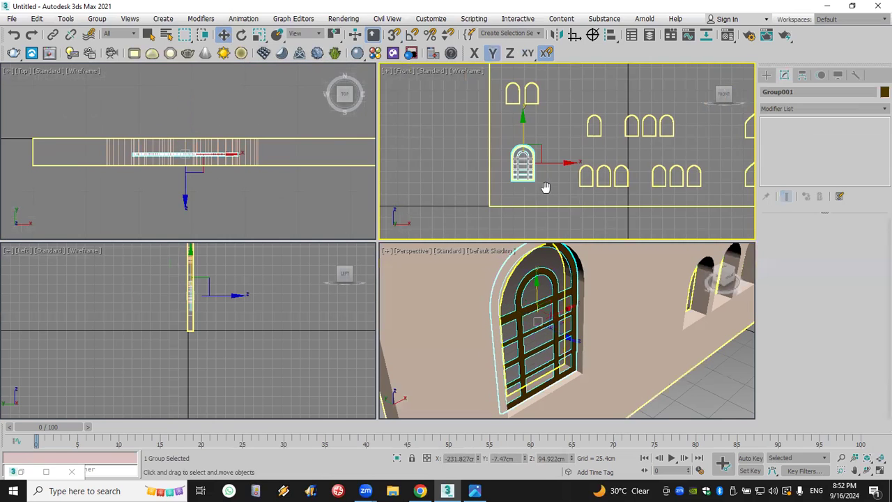
{"action": "left_click", "coordinate": [610, 276]}
{"action": "left_click", "coordinate": [796, 160]}
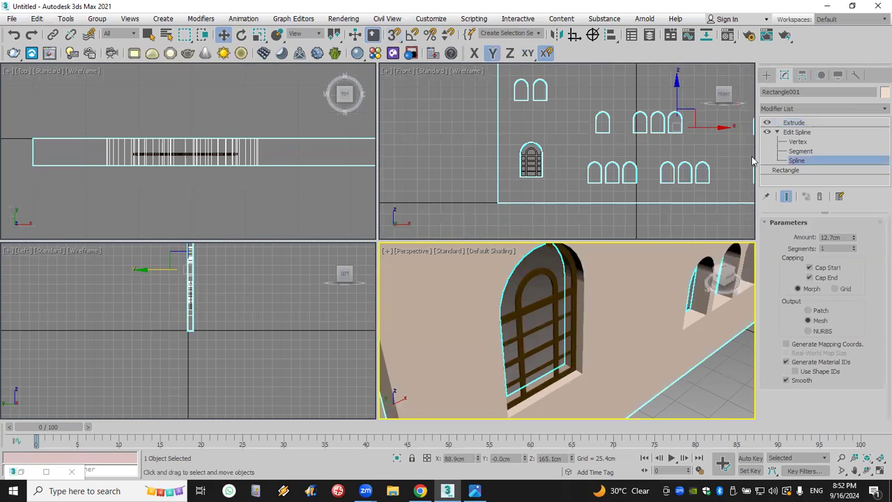
{"action": "left_click", "coordinate": [557, 144]}
{"action": "left_click", "coordinate": [543, 153]}
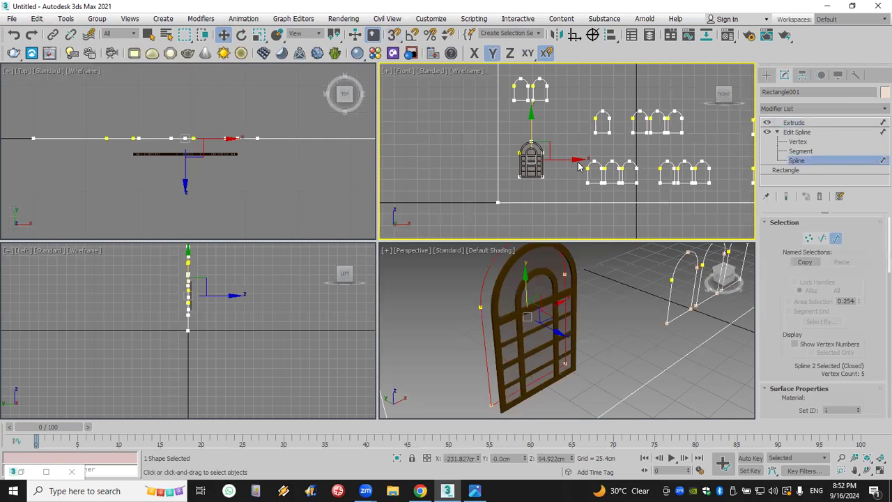
{"action": "left_click_drag", "start_coordinate": [568, 159], "coordinate": [465, 159], "text": "shift"}
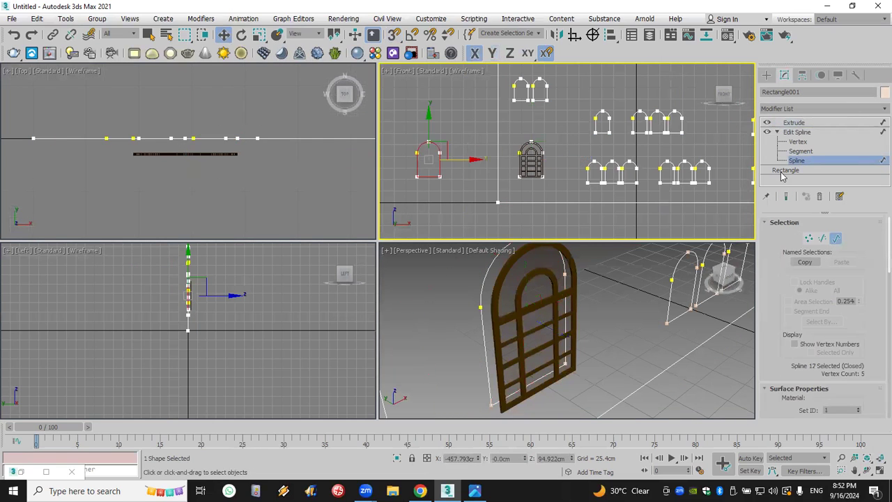
Detach the copied arch spline from the wall as a separate shape named Shape003
{"action": "scroll", "coordinate": [776, 319], "scroll_direction": "down", "scroll_amount": 10}
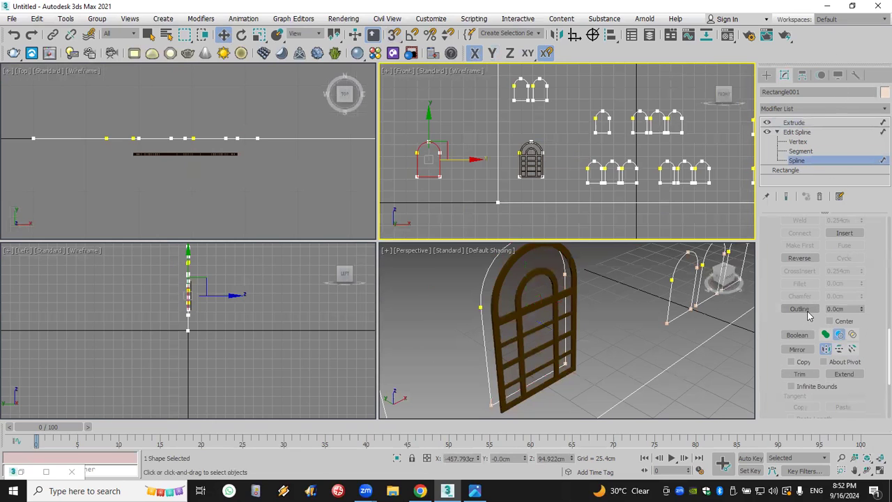
{"action": "scroll", "coordinate": [805, 328], "scroll_direction": "down", "scroll_amount": 1}
{"action": "scroll", "coordinate": [807, 358], "scroll_direction": "down", "scroll_amount": 6}
{"action": "left_click", "coordinate": [801, 365]}
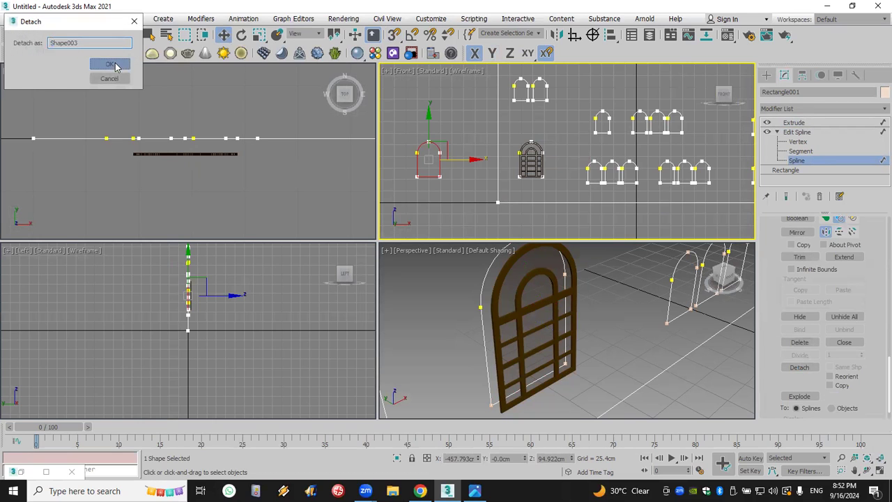
{"action": "left_click", "coordinate": [110, 64]}
Delete the bottom segment of the detached arch shape to leave it open
{"action": "left_click", "coordinate": [766, 75]}
{"action": "middle_click_drag", "start_coordinate": [496, 133], "coordinate": [614, 159]}
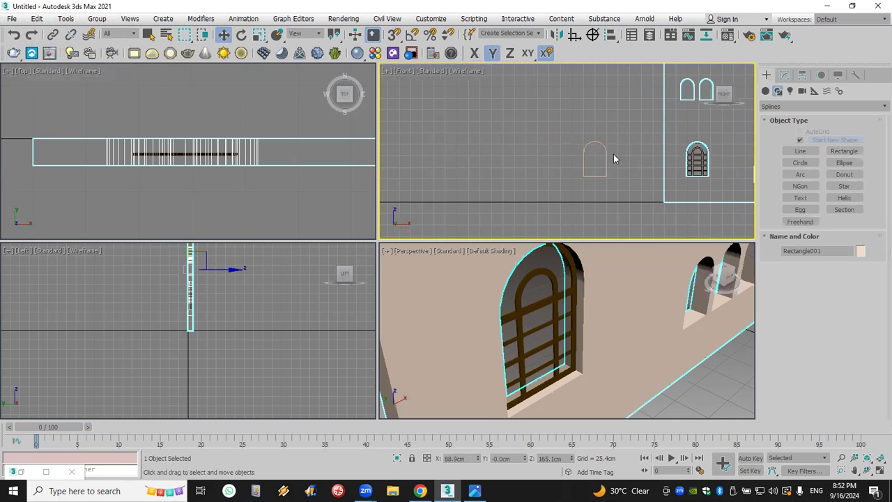
{"action": "left_click", "coordinate": [595, 176]}
{"action": "left_click", "coordinate": [784, 75]}
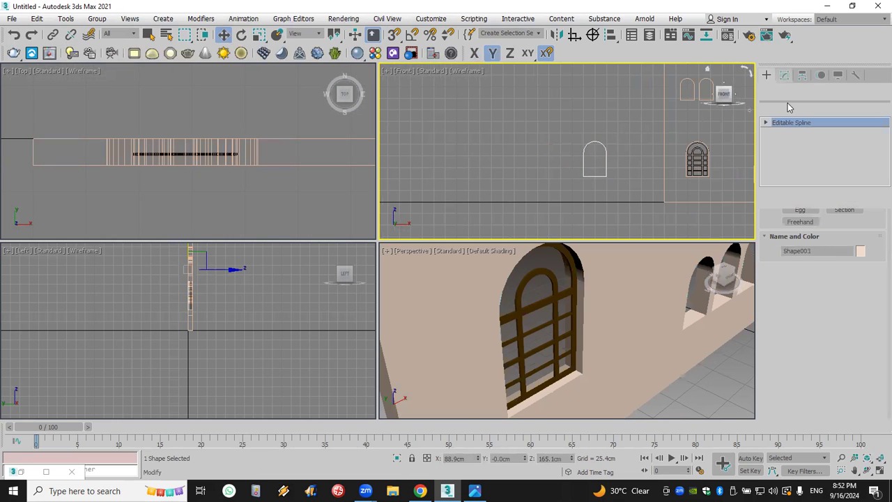
{"action": "left_click", "coordinate": [766, 123]}
{"action": "left_click", "coordinate": [789, 141]}
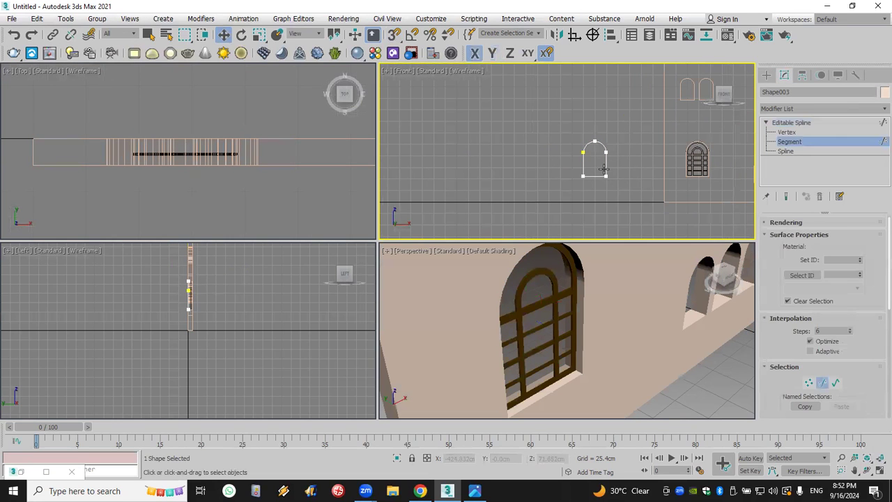
{"action": "key", "text": "Delete"}
Convert the arch's two bottom vertices to Corner and raise them about 28 cm to shorten its legs
{"action": "left_click", "coordinate": [789, 132]}
{"action": "scroll", "coordinate": [633, 145], "scroll_direction": "up", "scroll_amount": 3}
{"action": "left_click", "coordinate": [513, 229]}
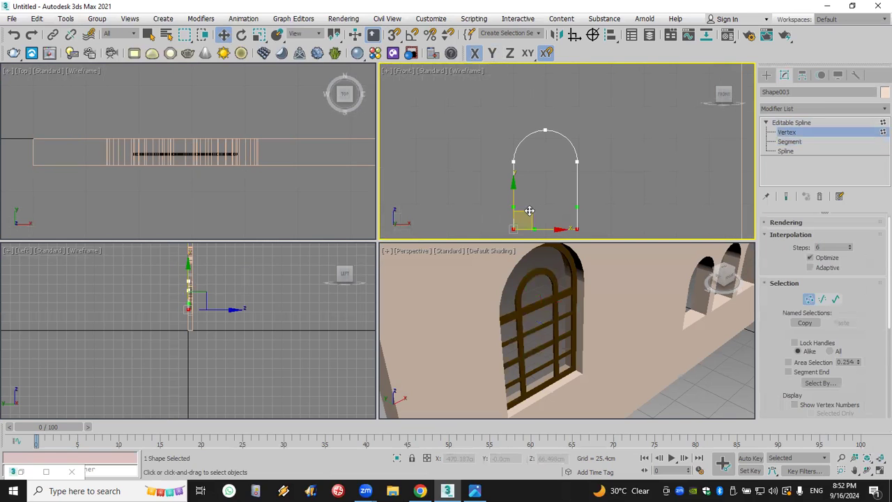
{"action": "right_click", "coordinate": [507, 219]}
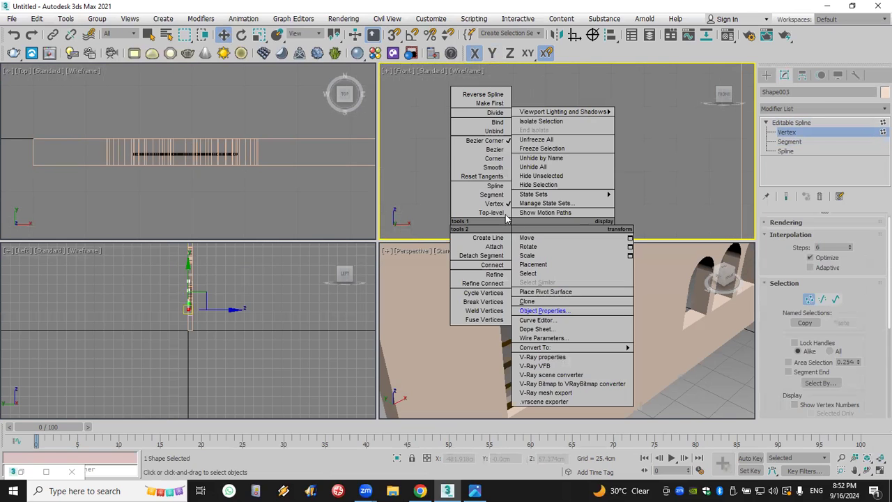
{"action": "left_click", "coordinate": [494, 158]}
{"action": "left_click_drag", "start_coordinate": [515, 166], "coordinate": [516, 151]}
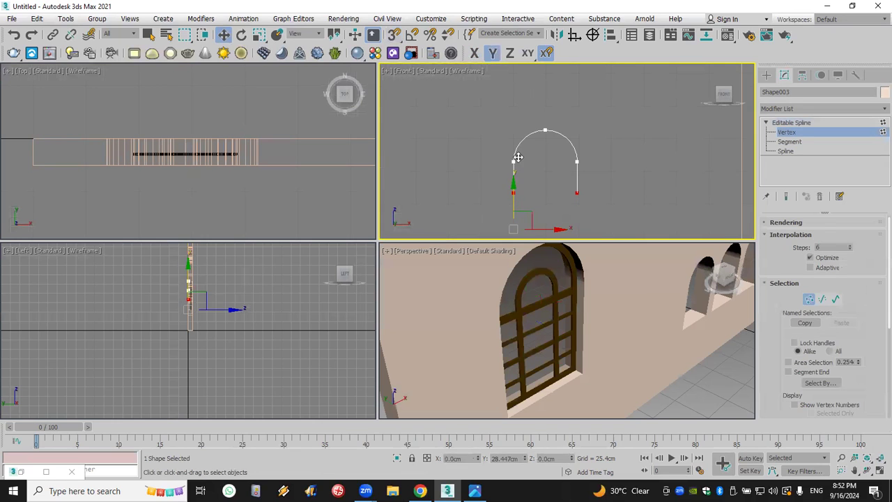
Outline the open arch spline outward in the front view to form a closed arch band
{"action": "left_click", "coordinate": [786, 151]}
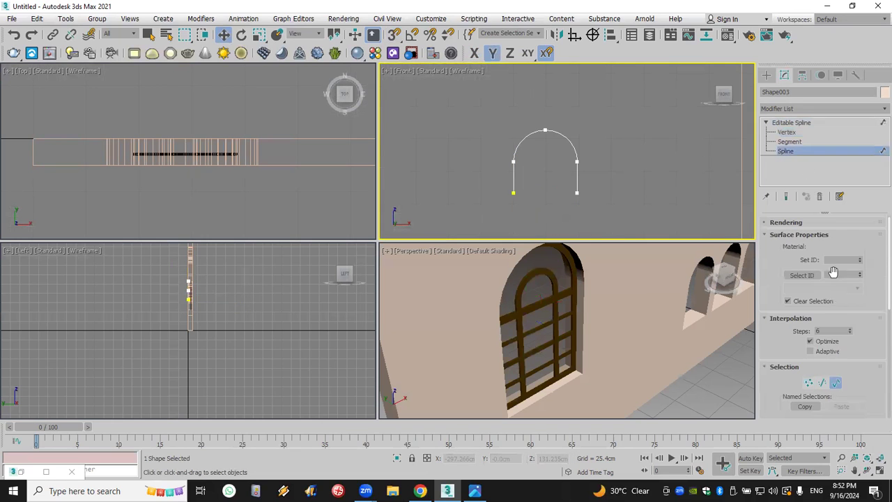
{"action": "scroll", "coordinate": [864, 338], "scroll_direction": "down", "scroll_amount": 5}
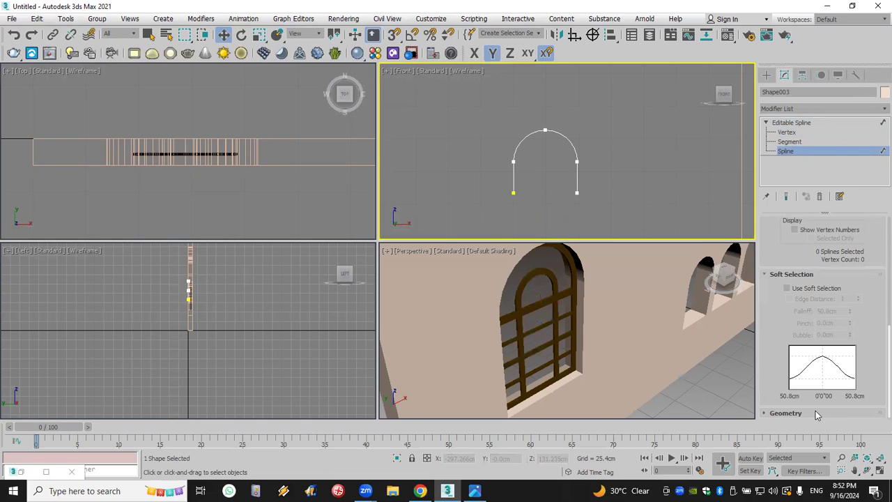
{"action": "left_click", "coordinate": [786, 413]}
{"action": "scroll", "coordinate": [802, 376], "scroll_direction": "down", "scroll_amount": 5}
{"action": "left_click", "coordinate": [799, 345]}
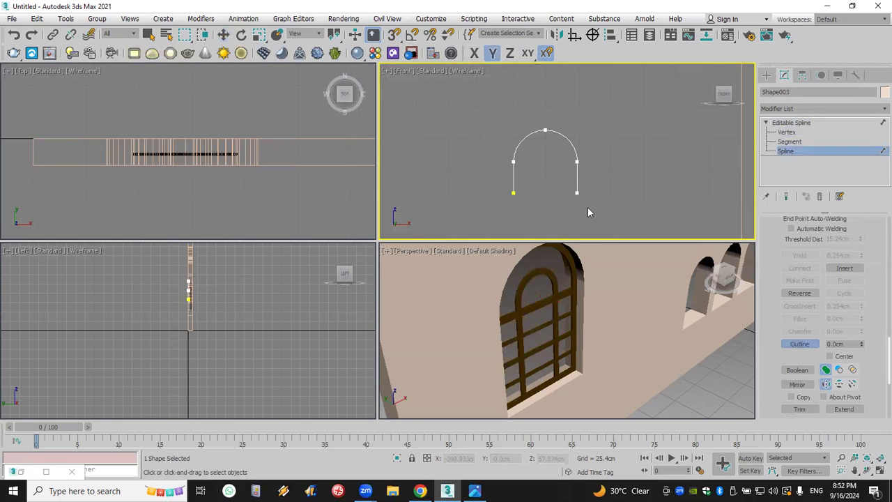
{"action": "left_click_drag", "start_coordinate": [575, 191], "coordinate": [592, 178]}
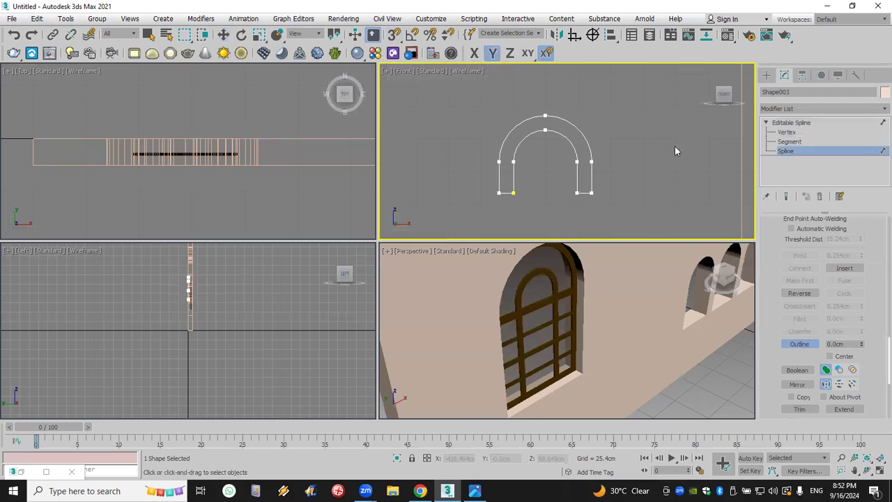
Extrude the outlined arch band 12.7 cm and set its object colour to white
{"action": "left_click", "coordinate": [803, 109]}
{"action": "scroll", "coordinate": [801, 109], "scroll_direction": "down", "scroll_amount": 1}
{"action": "key", "text": "e"}
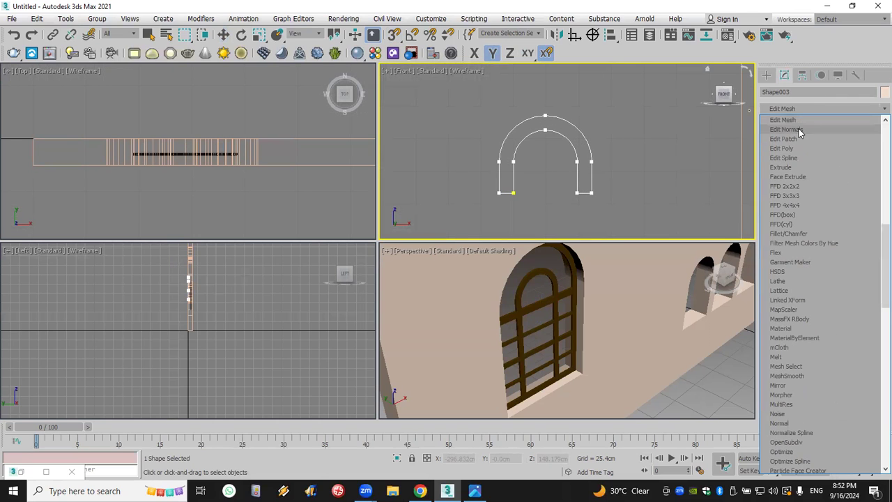
{"action": "left_click", "coordinate": [799, 167]}
{"action": "scroll", "coordinate": [614, 299], "scroll_direction": "down", "scroll_amount": 5}
{"action": "middle_click_drag", "start_coordinate": [615, 298], "coordinate": [550, 377]}
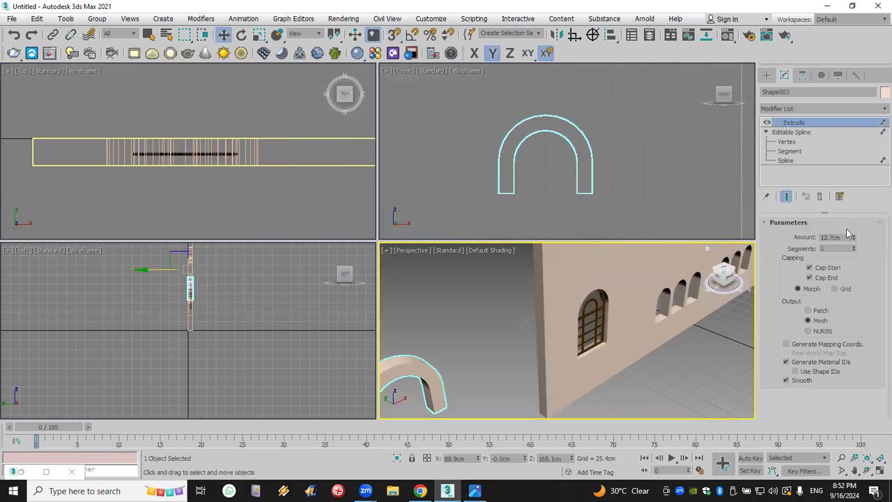
{"action": "left_click", "coordinate": [884, 92]}
{"action": "left_click", "coordinate": [545, 270]}
{"action": "left_click", "coordinate": [503, 307]}
Turn on 3D snapping with Vertex and Midpoint enabled and try to move the arch toward the window by its inner apex
{"action": "scroll", "coordinate": [516, 198], "scroll_direction": "down", "scroll_amount": 3}
{"action": "middle_click_drag", "start_coordinate": [502, 188], "coordinate": [446, 159]}
{"action": "scroll", "coordinate": [498, 170], "scroll_direction": "up", "scroll_amount": 3}
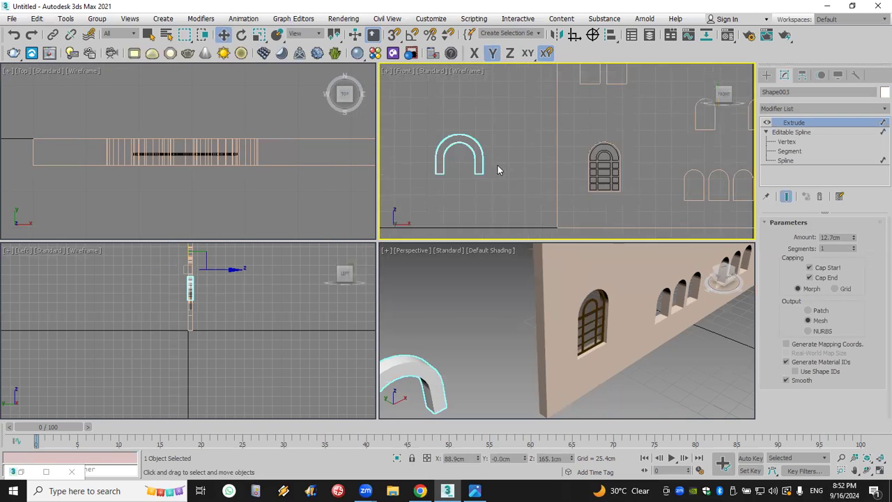
{"action": "left_click", "coordinate": [395, 36]}
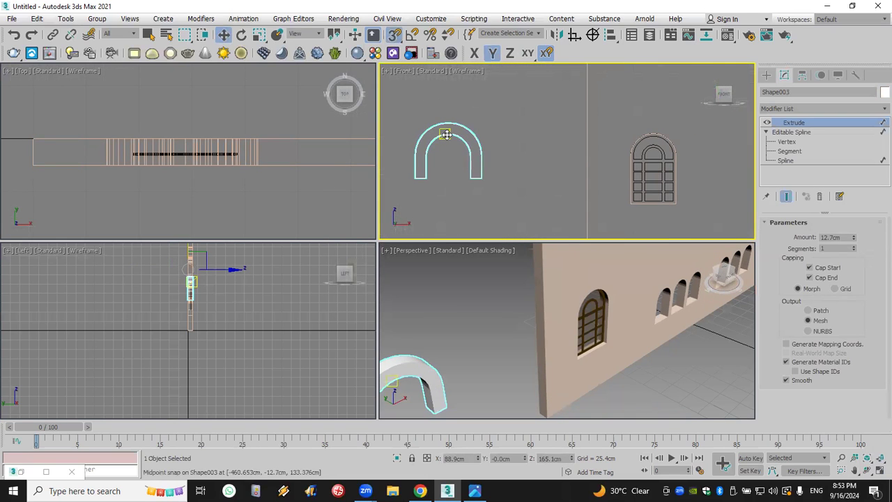
{"action": "right_click", "coordinate": [395, 35]}
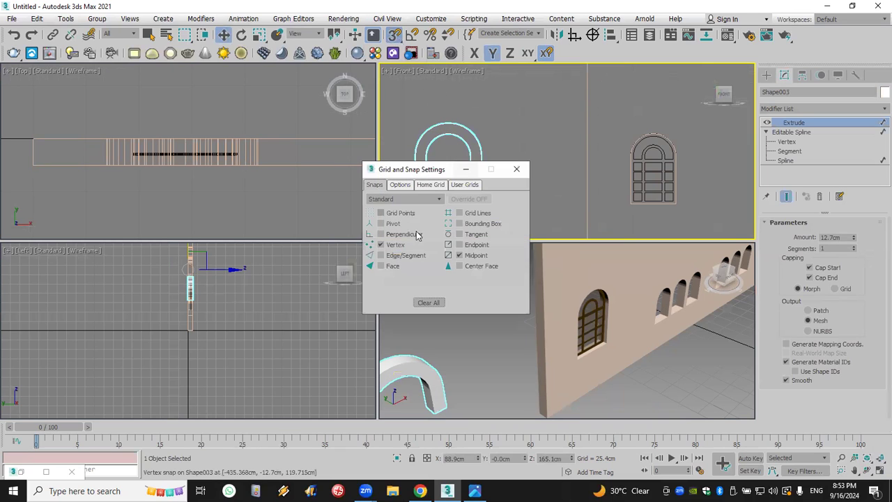
{"action": "left_click", "coordinate": [517, 169]}
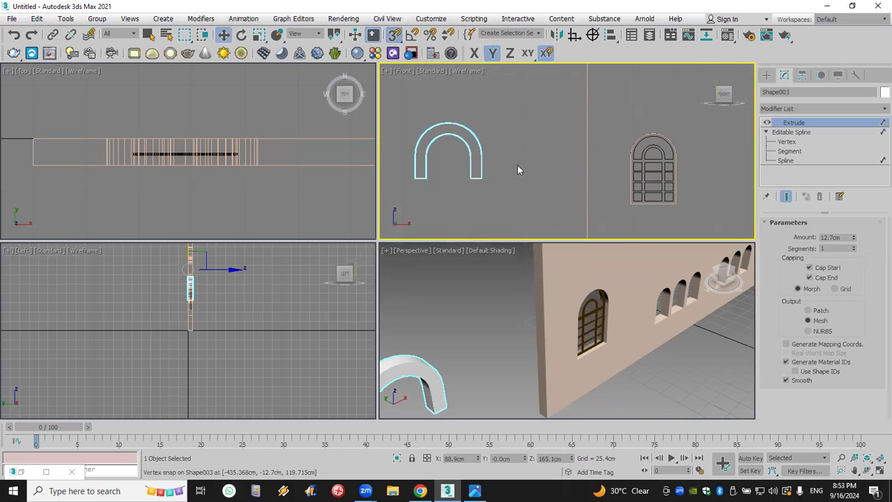
{"action": "left_click_drag", "start_coordinate": [450, 133], "coordinate": [576, 135]}
Centre the arch trim's pivot on the object
{"action": "scroll", "coordinate": [553, 137], "scroll_direction": "down", "scroll_amount": 3}
{"action": "middle_click_drag", "start_coordinate": [554, 137], "coordinate": [509, 157]}
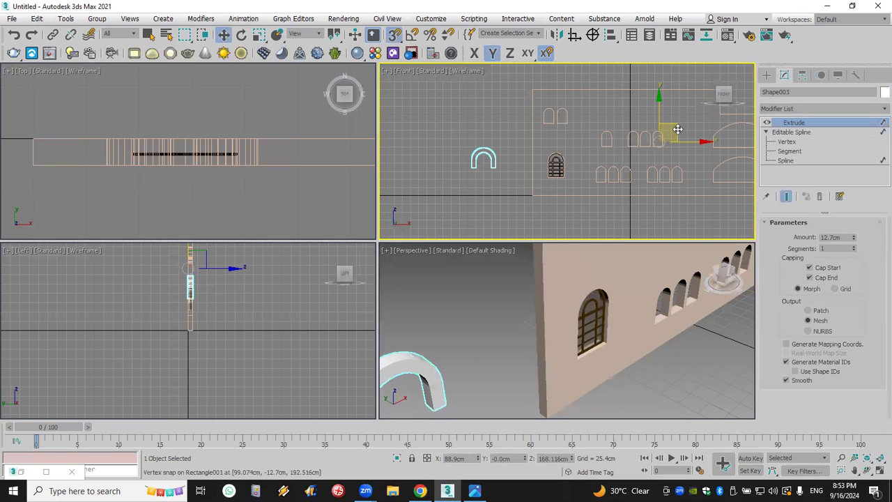
{"action": "left_click", "coordinate": [802, 75]}
{"action": "left_click", "coordinate": [822, 152]}
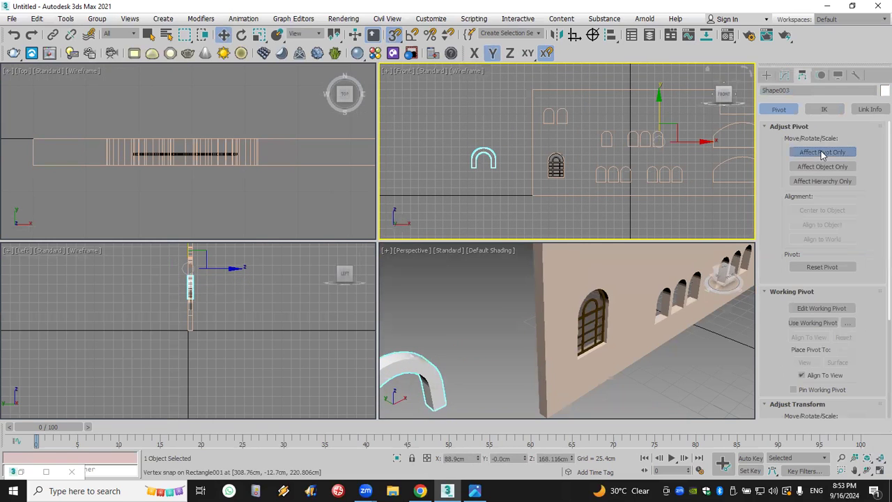
{"action": "left_click", "coordinate": [805, 209]}
{"action": "left_click", "coordinate": [822, 152]}
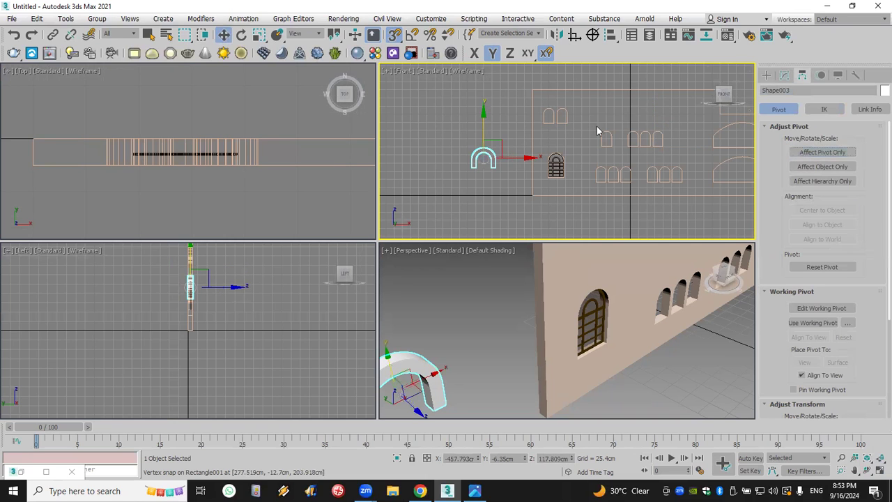
Move the arch trim in the front view from outside the wall to just above the framed window
{"action": "scroll", "coordinate": [512, 150], "scroll_direction": "up", "scroll_amount": 4}
{"action": "left_click_drag", "start_coordinate": [504, 165], "coordinate": [705, 184]}
{"action": "key", "text": "F6"}
{"action": "scroll", "coordinate": [697, 184], "scroll_direction": "up", "scroll_amount": 3}
{"action": "middle_click_drag", "start_coordinate": [678, 182], "coordinate": [623, 174]}
{"action": "left_click", "coordinate": [784, 74]}
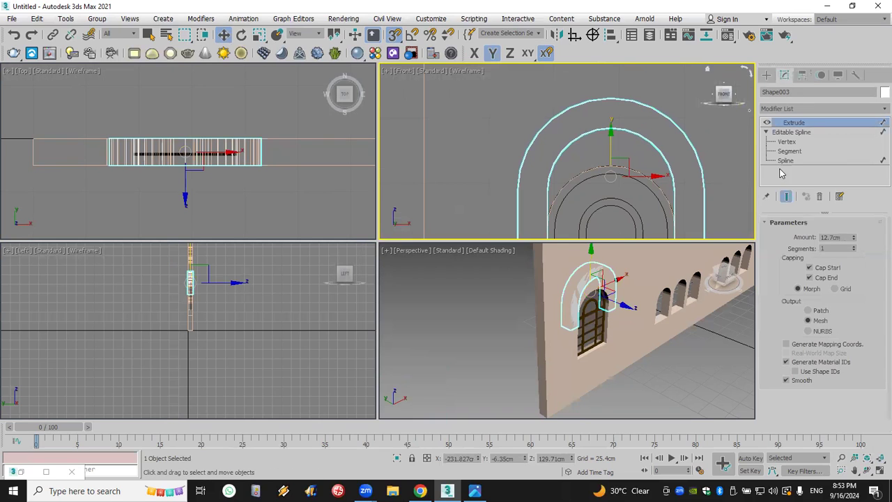
{"action": "left_click", "coordinate": [807, 132]}
{"action": "left_click", "coordinate": [786, 160]}
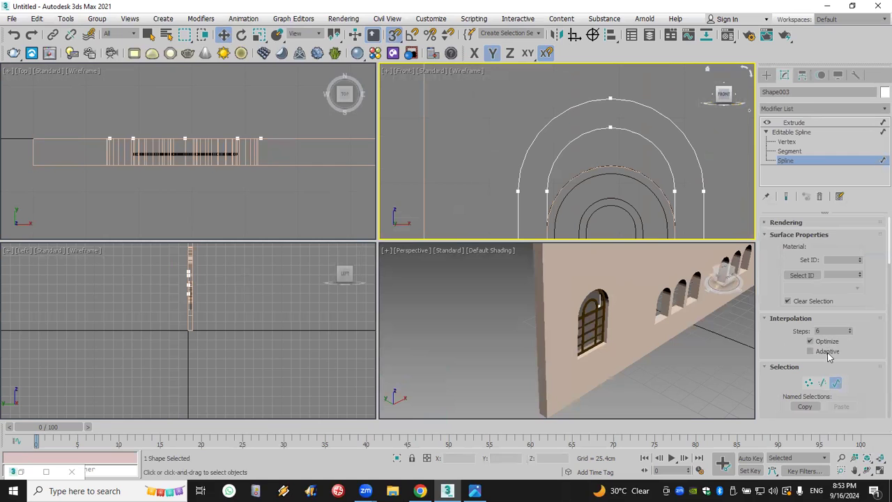
{"action": "left_click", "coordinate": [767, 75]}
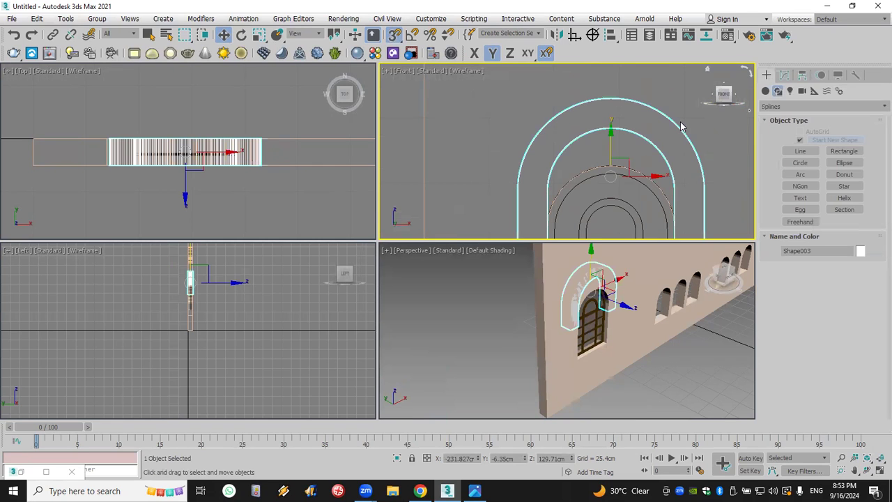
Constrain movement to the XY plane, lock the arch trim's selection and snap its inner apex onto the window opening's apex
{"action": "key", "text": "F8"}
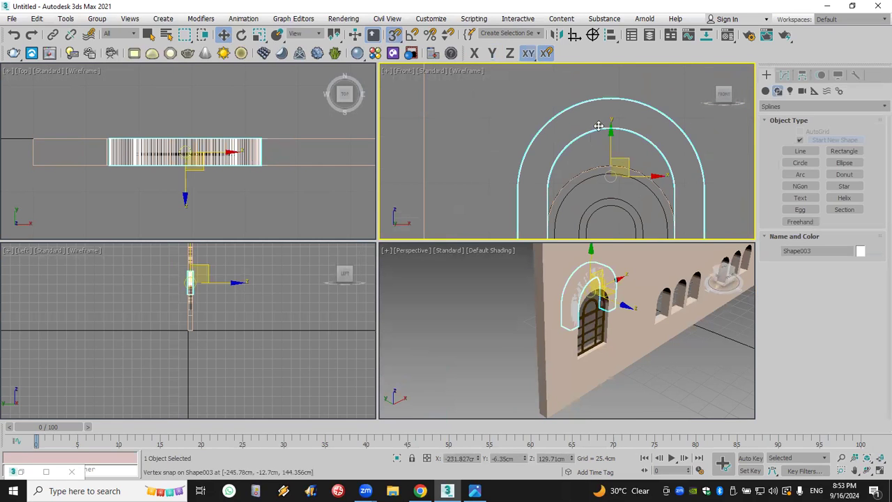
{"action": "left_click_drag", "start_coordinate": [611, 128], "coordinate": [599, 190]}
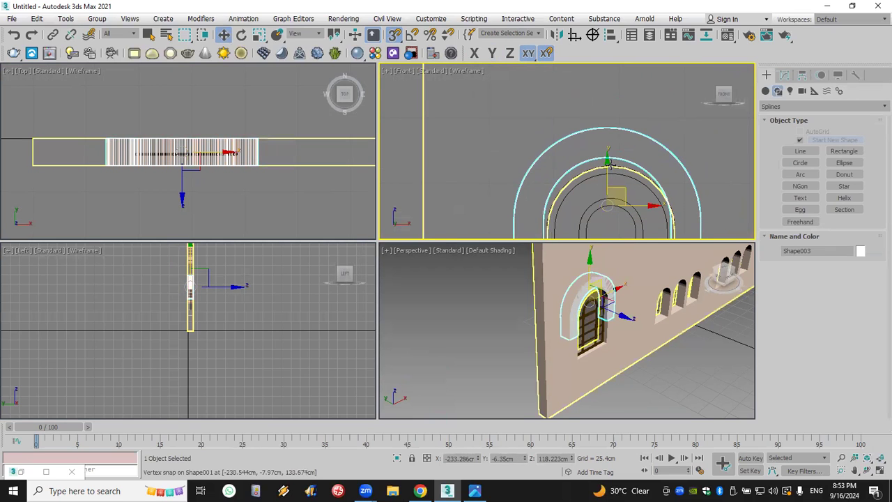
{"action": "left_click_drag", "start_coordinate": [607, 161], "coordinate": [625, 183]}
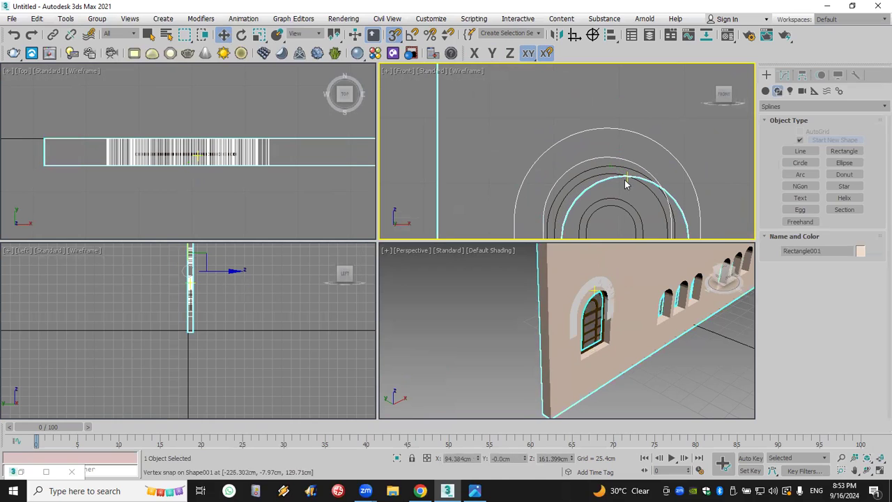
{"action": "key", "text": "ctrl+z"}
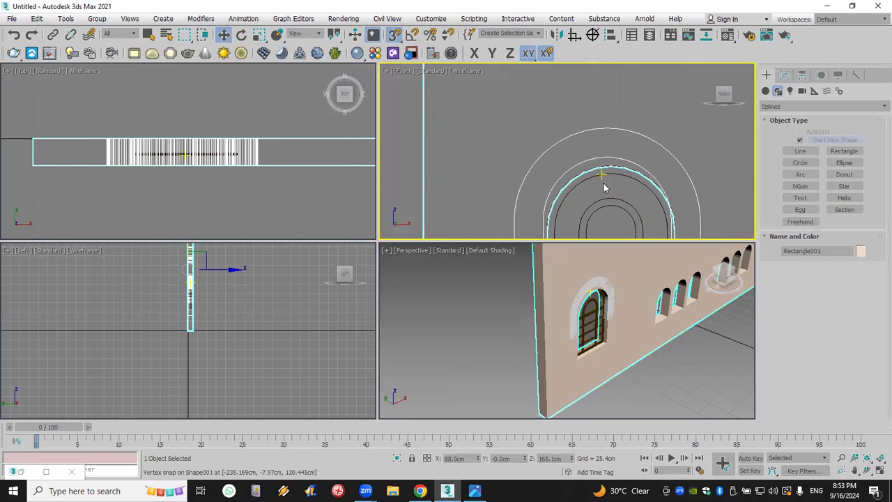
{"action": "left_click", "coordinate": [658, 142]}
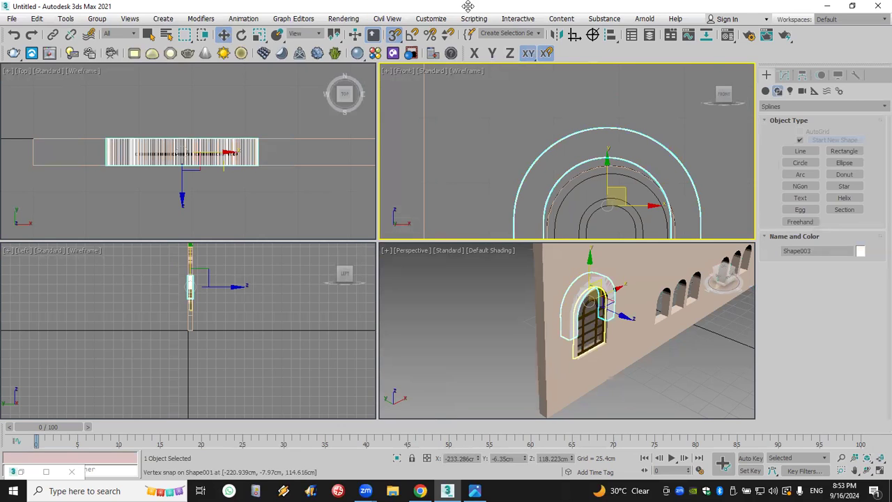
{"action": "key", "text": "space"}
{"action": "left_click_drag", "start_coordinate": [613, 161], "coordinate": [613, 161]}
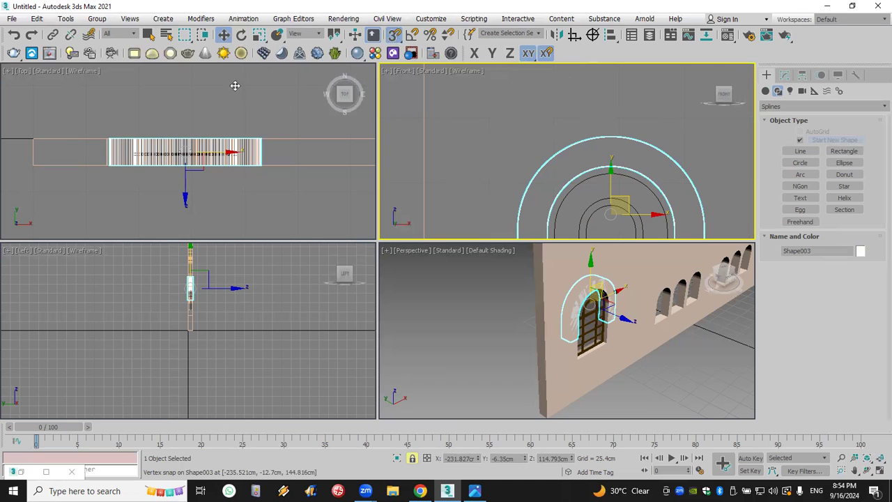
Set the arch trim's extrusion amount to 3 cm
{"action": "left_click", "coordinate": [783, 75]}
{"action": "left_click_drag", "start_coordinate": [847, 237], "coordinate": [796, 240]}
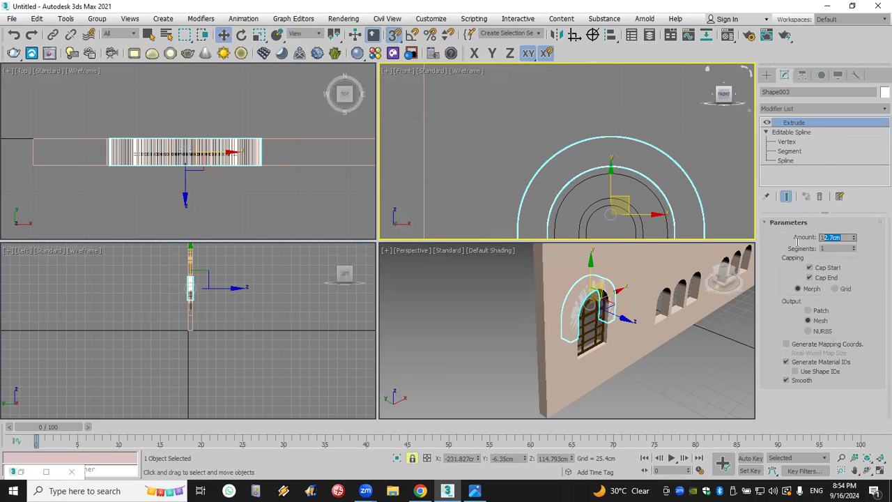
{"action": "type", "text": "3"}
{"action": "key", "text": "Return"}
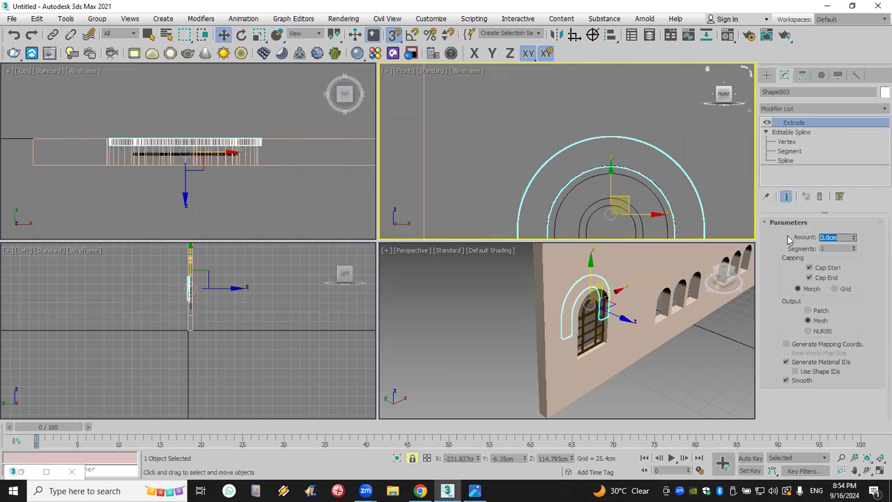
Move the arch trim about 11 cm along Y in the top view, onto the wall's outer face
{"action": "right_click", "coordinate": [197, 110]}
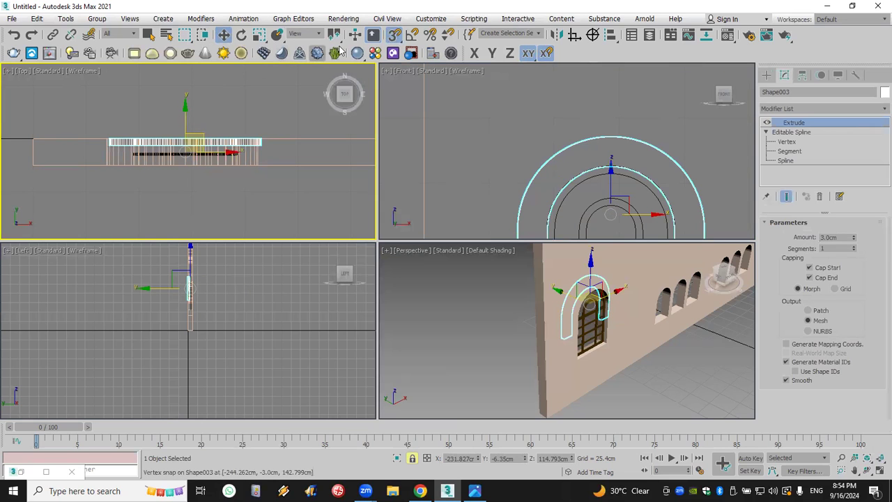
{"action": "left_click_drag", "start_coordinate": [188, 108], "coordinate": [184, 131]}
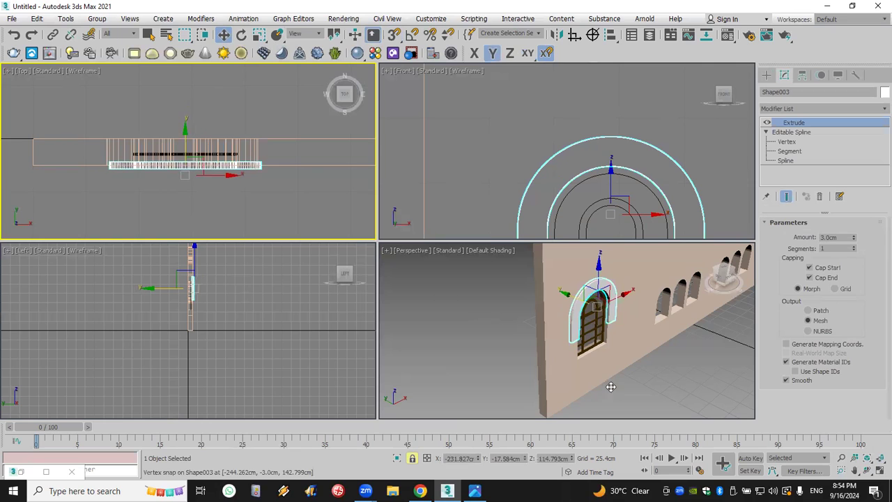
{"action": "left_click_drag", "start_coordinate": [611, 387], "coordinate": [580, 351]}
{"action": "scroll", "coordinate": [619, 364], "scroll_direction": "up", "scroll_amount": 5}
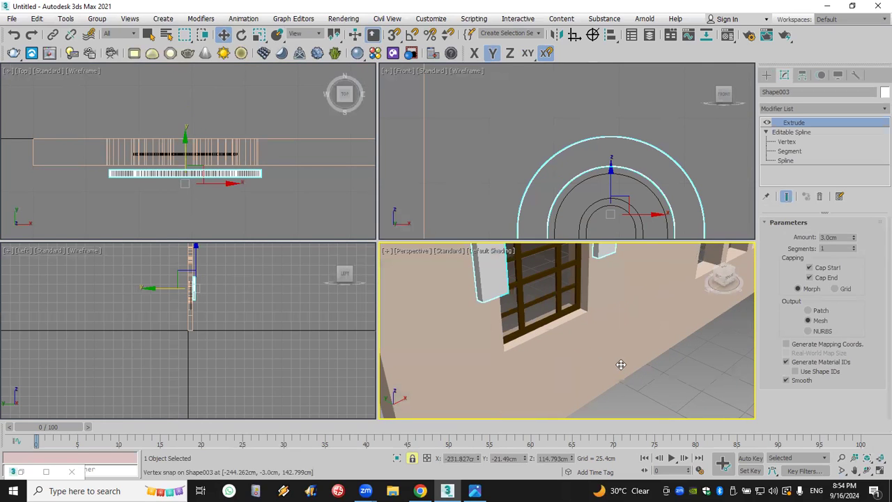
{"action": "key", "text": "ctrl+z"}
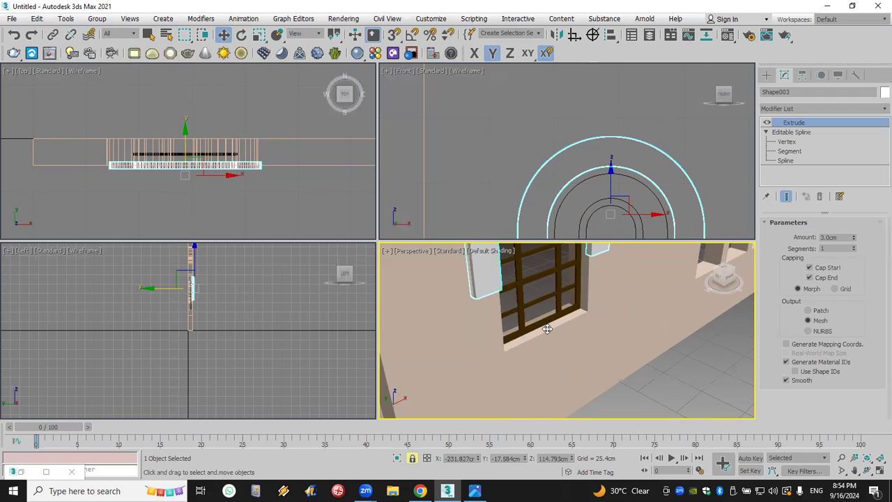
Examine the trim around the windows in the reference photo and compare it with the window in the front view
{"action": "middle_click", "coordinate": [599, 160]}
{"action": "scroll", "coordinate": [572, 169], "scroll_direction": "down", "scroll_amount": 5}
{"action": "scroll", "coordinate": [571, 169], "scroll_direction": "up", "scroll_amount": 4}
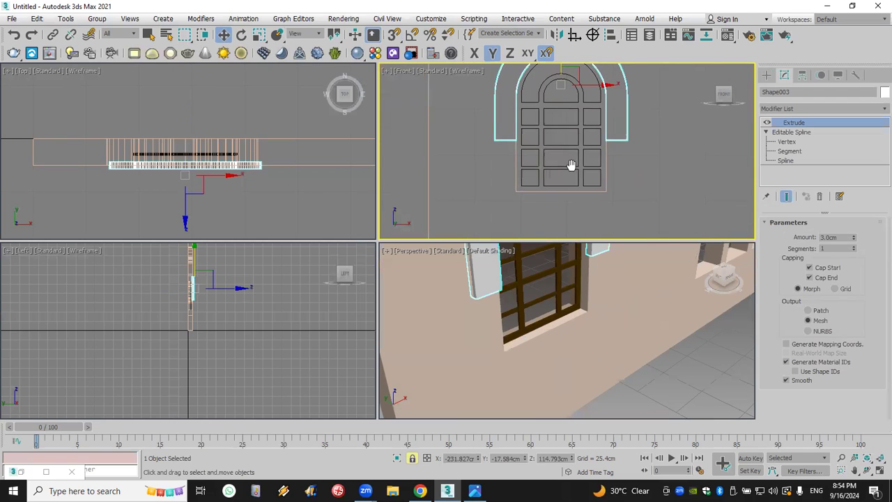
{"action": "left_click", "coordinate": [475, 491]}
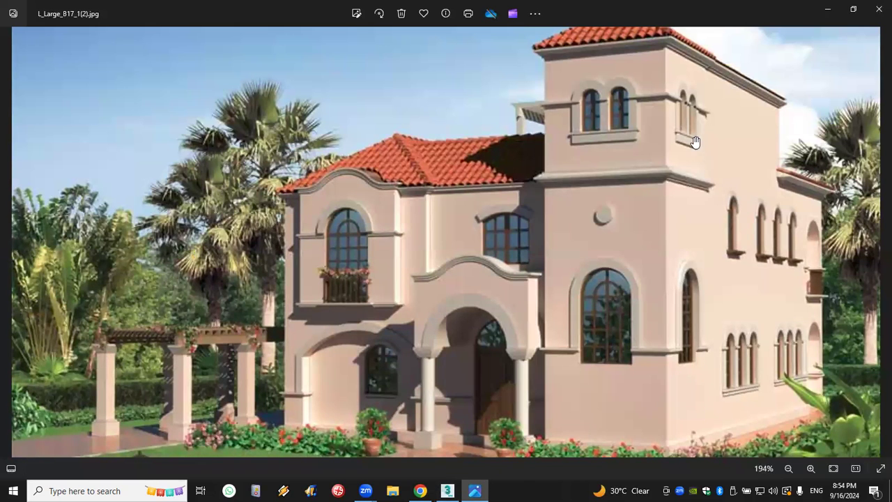
{"action": "left_click", "coordinate": [475, 491]}
{"action": "middle_click_drag", "start_coordinate": [579, 198], "coordinate": [585, 186]}
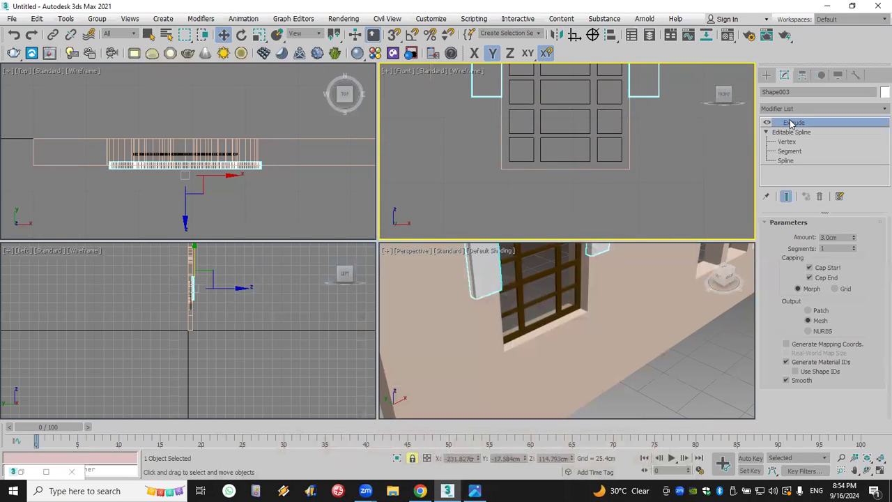
Draw a straight line with snapping along the window opening's bottom edge, corner to corner, in the front view
{"action": "left_click", "coordinate": [766, 75]}
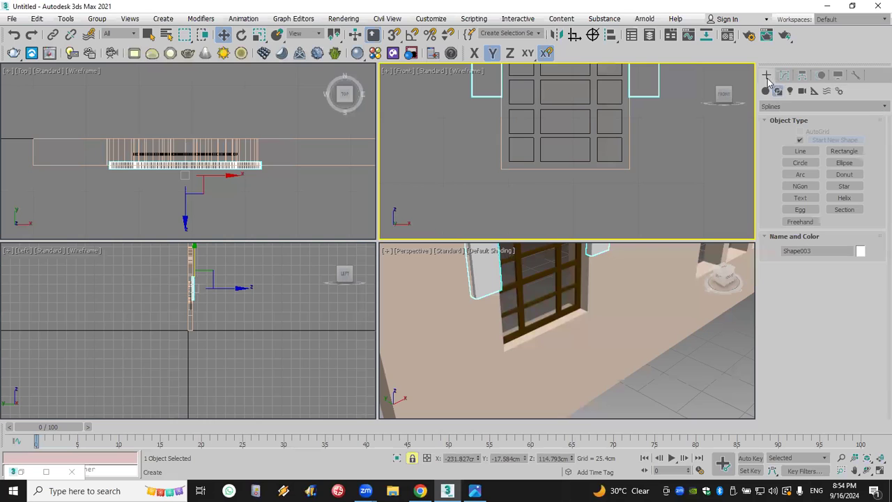
{"action": "left_click", "coordinate": [800, 150]}
{"action": "left_click", "coordinate": [392, 36]}
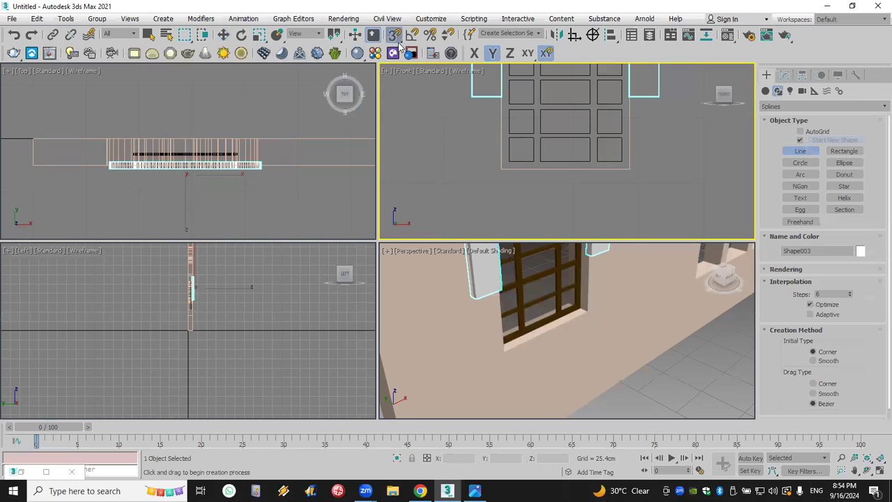
{"action": "left_click", "coordinate": [500, 168]}
{"action": "right_click", "coordinate": [627, 203]}
{"action": "left_click", "coordinate": [501, 170]}
{"action": "left_click", "coordinate": [636, 193]}
{"action": "right_click", "coordinate": [644, 187]}
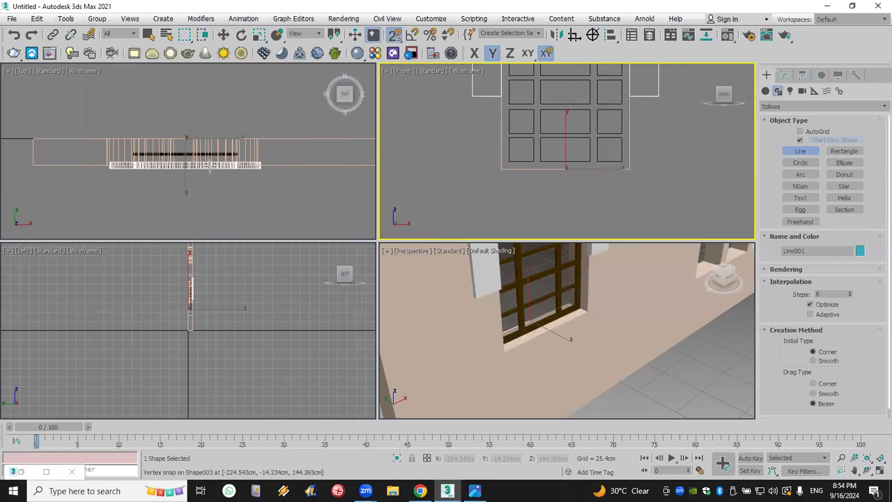
{"action": "middle_click_drag", "start_coordinate": [203, 174], "coordinate": [221, 174]}
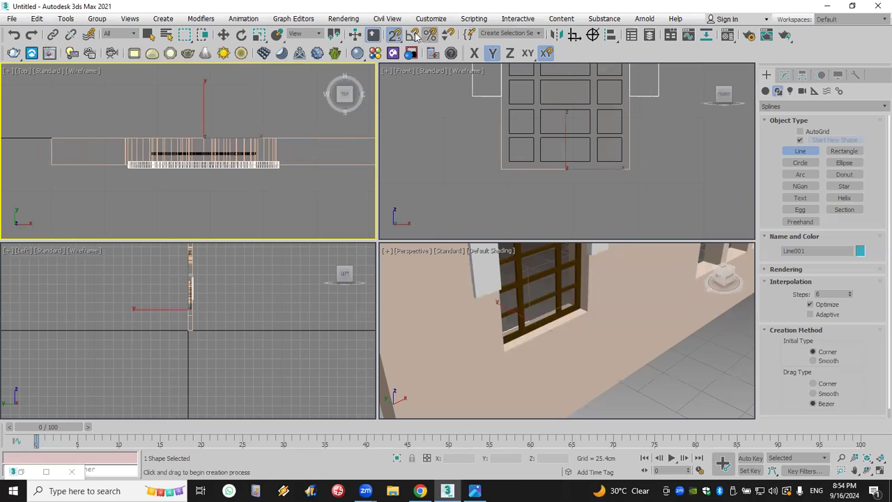
Move the sill line along Y onto the wall's outer face in the top view and apply a Sweep modifier to it
{"action": "key", "text": "w"}
{"action": "left_click_drag", "start_coordinate": [202, 103], "coordinate": [202, 130]}
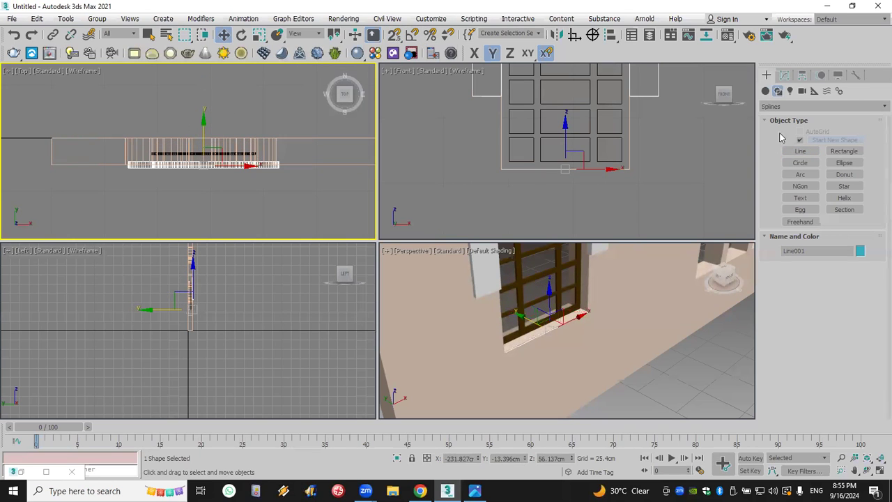
{"action": "left_click", "coordinate": [784, 74]}
{"action": "left_click", "coordinate": [810, 109]}
{"action": "scroll", "coordinate": [808, 175], "scroll_direction": "down", "scroll_amount": 15}
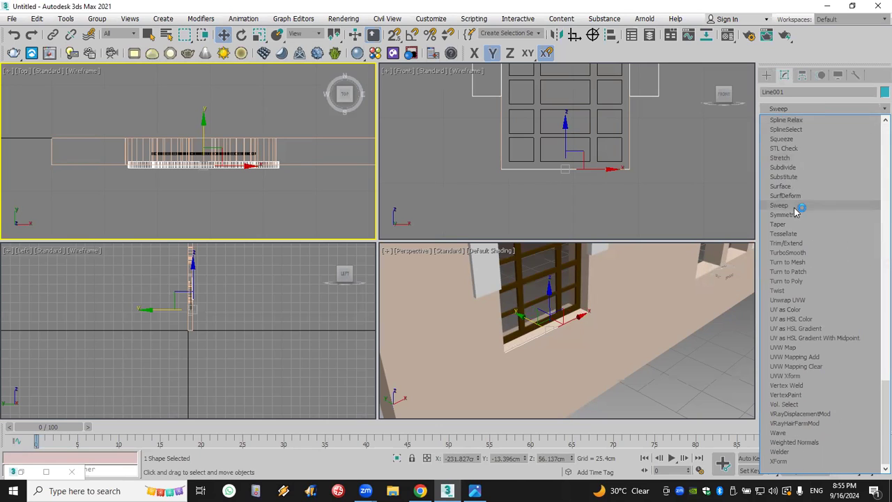
{"action": "left_click", "coordinate": [795, 206]}
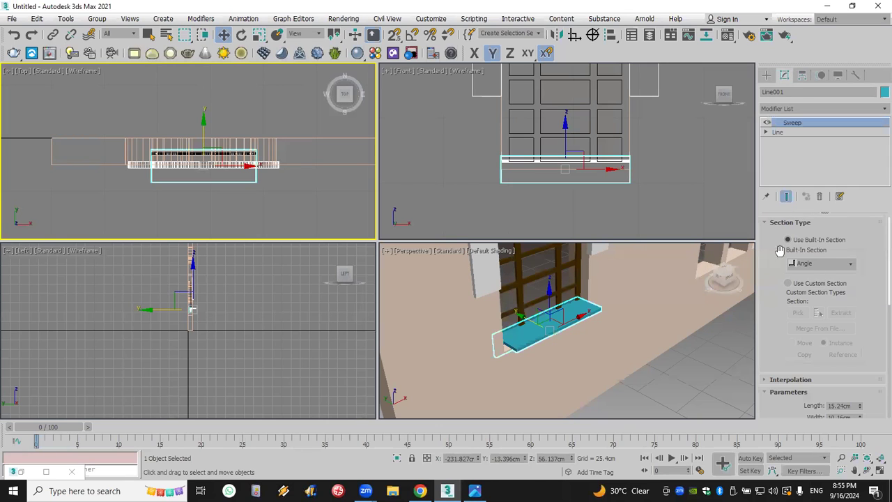
Change the sill sweep's built-in section to Bar, with a length of 6.858 cm and a width of 2.591 cm
{"action": "scroll", "coordinate": [805, 322], "scroll_direction": "down", "scroll_amount": 4}
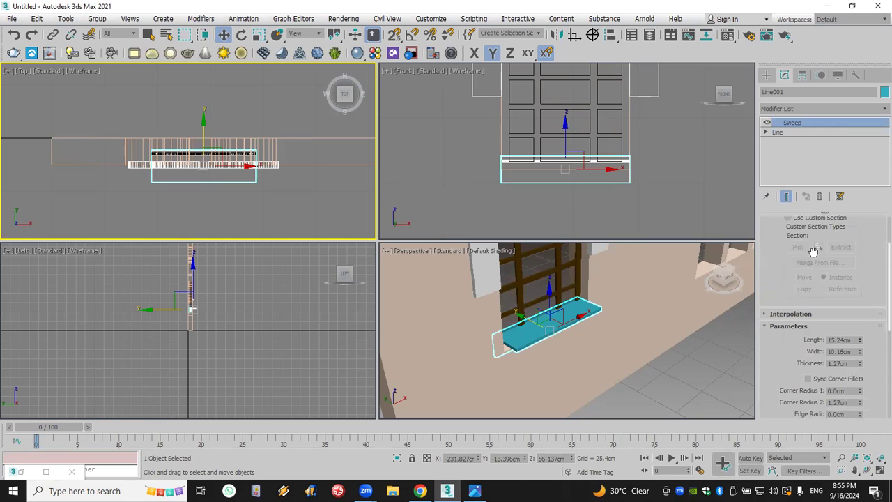
{"action": "left_click_drag", "start_coordinate": [859, 317], "coordinate": [860, 335]}
{"action": "scroll", "coordinate": [785, 247], "scroll_direction": "up", "scroll_amount": 3}
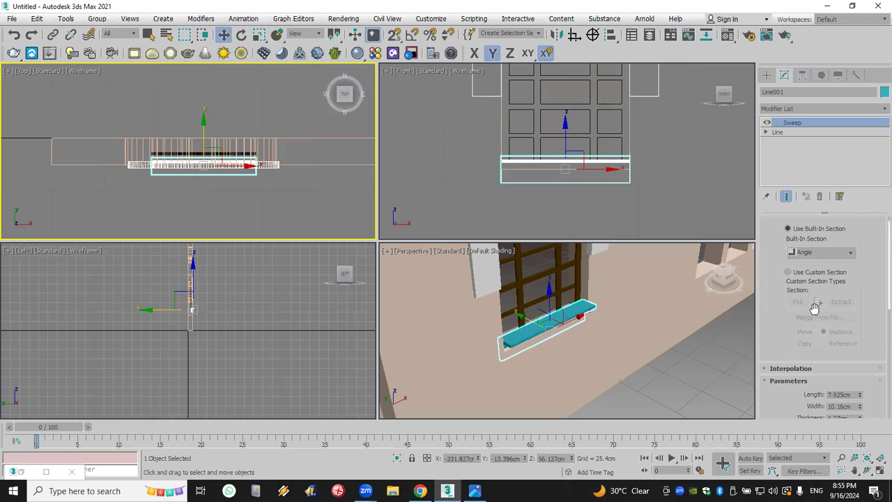
{"action": "left_click", "coordinate": [827, 253]}
{"action": "left_click", "coordinate": [827, 272]}
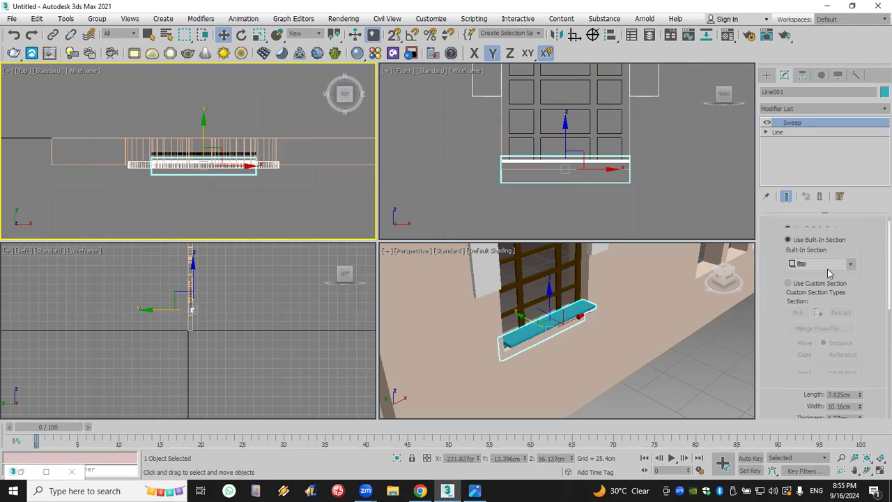
{"action": "scroll", "coordinate": [878, 275], "scroll_direction": "down", "scroll_amount": 2}
{"action": "scroll", "coordinate": [878, 276], "scroll_direction": "down", "scroll_amount": 4}
{"action": "left_click_drag", "start_coordinate": [857, 307], "coordinate": [877, 325]}
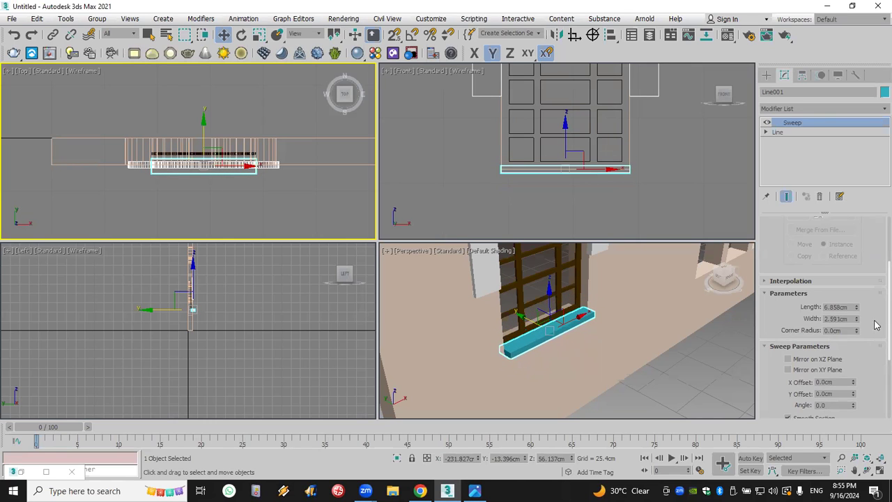
Change the window sill trim's object color to white and deselect it
{"action": "left_click", "coordinate": [882, 92]}
{"action": "left_click", "coordinate": [545, 270]}
{"action": "left_click", "coordinate": [502, 307]}
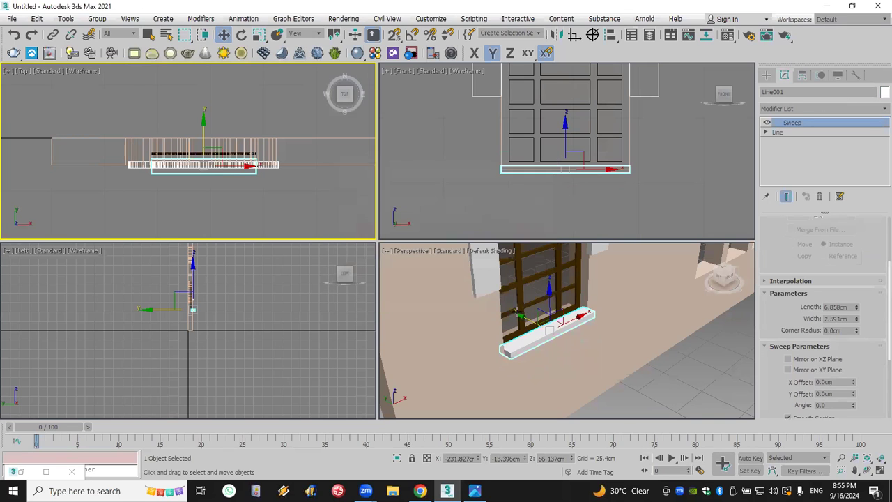
{"action": "left_click", "coordinate": [665, 232]}
{"action": "scroll", "coordinate": [639, 321], "scroll_direction": "down", "scroll_amount": 5}
{"action": "middle_click_drag", "start_coordinate": [633, 328], "coordinate": [561, 378]}
{"action": "scroll", "coordinate": [587, 363], "scroll_direction": "down", "scroll_amount": 3}
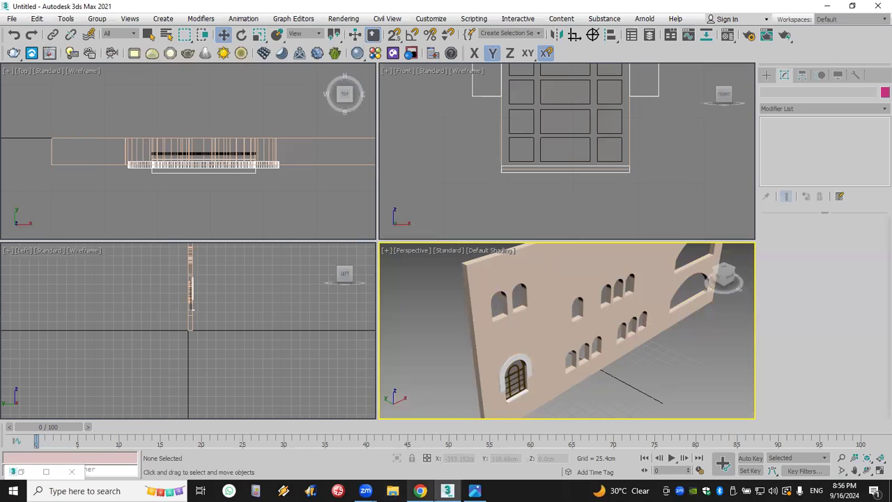
{"action": "mouse_move", "coordinate": [420, 491]}
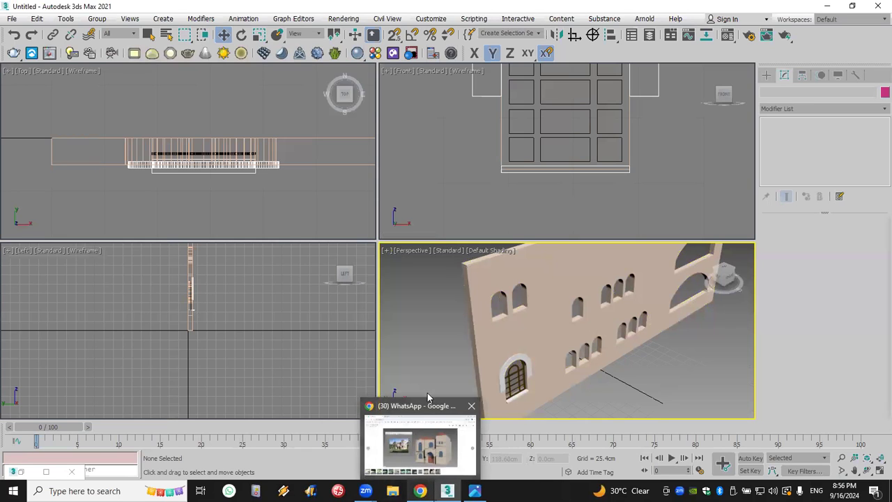
{"action": "mouse_move", "coordinate": [365, 491]}
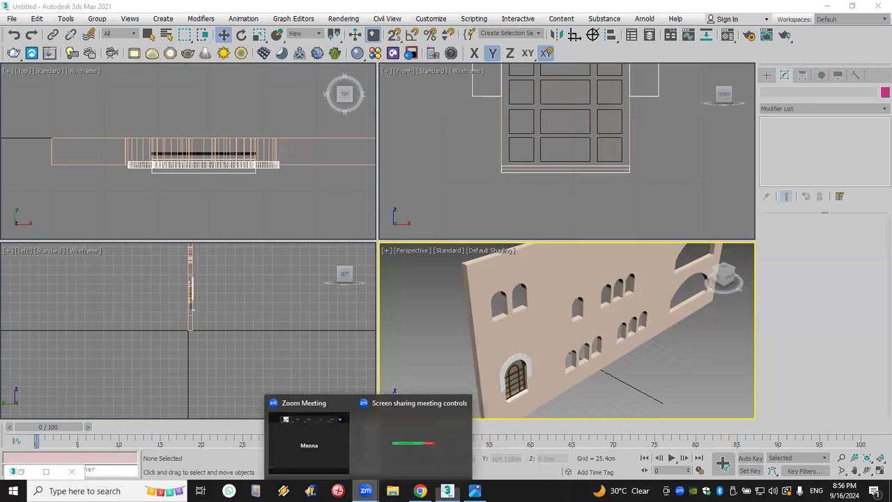
{"action": "left_click", "coordinate": [317, 420]}
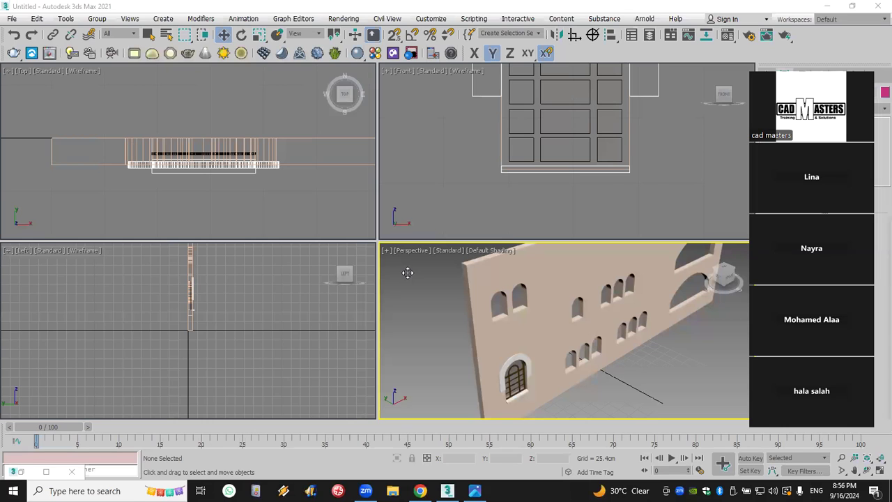
{"action": "key", "text": "ctrl+a"}
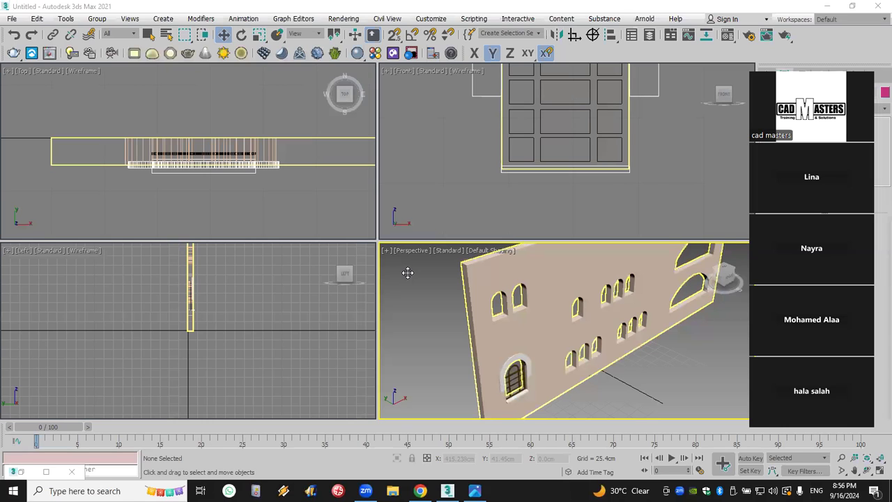
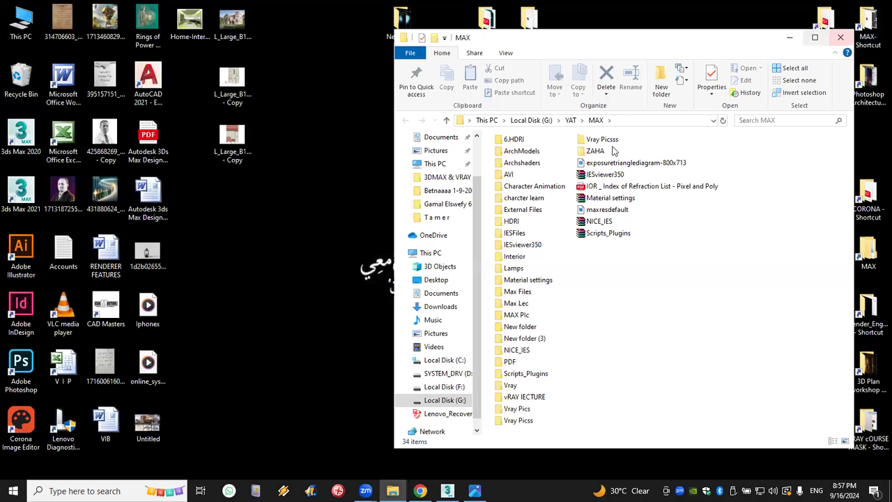
Switch to File Explorer, open New folder (3) inside MAX, close the villa photo and view the waterfront mosque photo full-window
{"action": "double_click", "coordinate": [585, 40]}
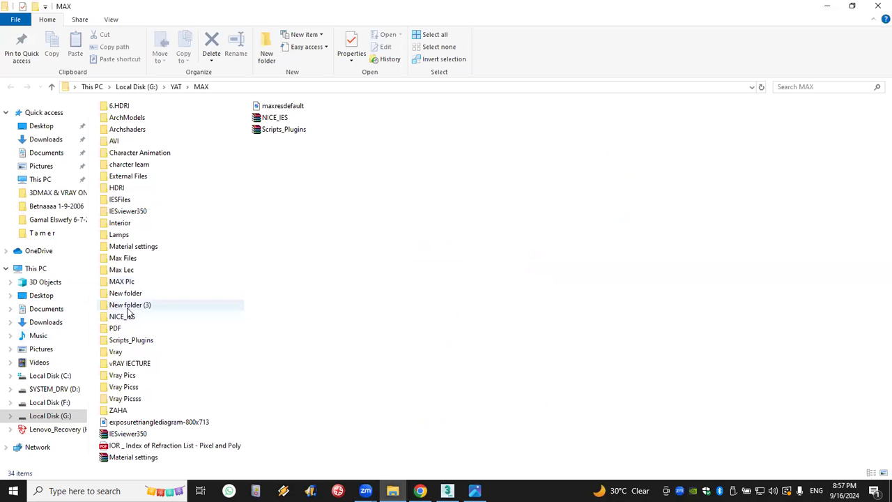
{"action": "key", "text": "Return"}
{"action": "left_click", "coordinate": [441, 148]}
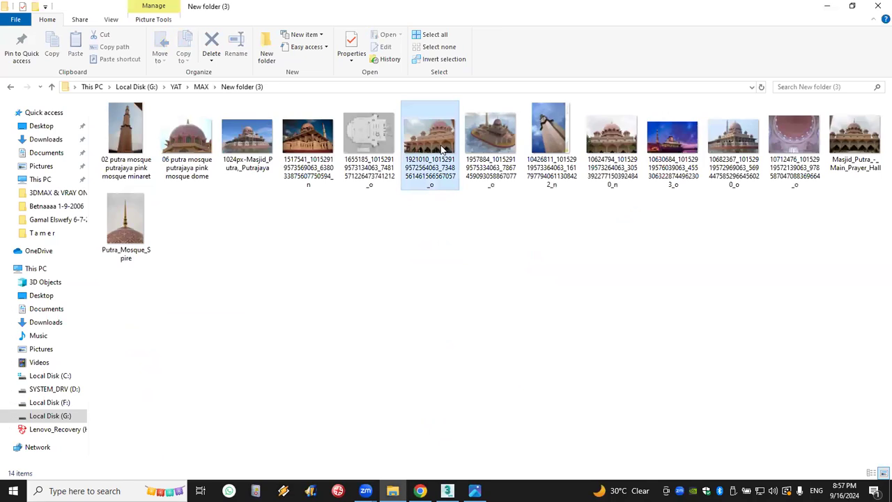
{"action": "double_click", "coordinate": [440, 149]}
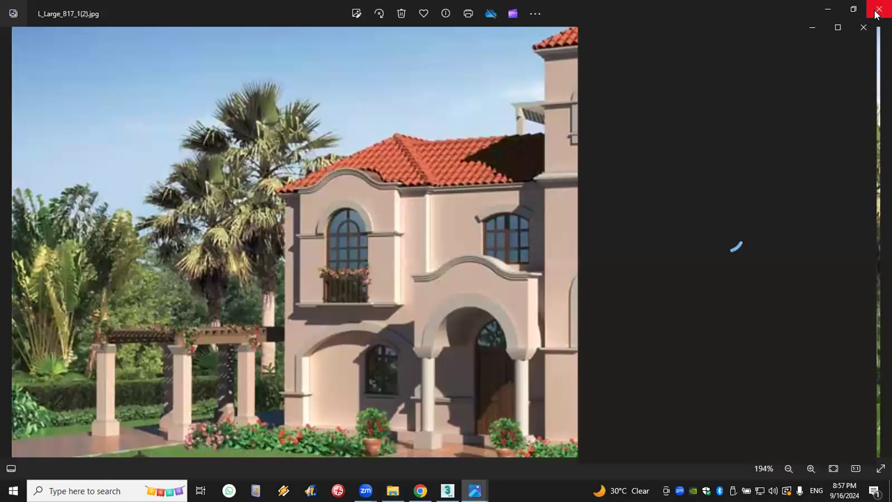
{"action": "left_click", "coordinate": [877, 14]}
{"action": "left_click", "coordinate": [876, 14]}
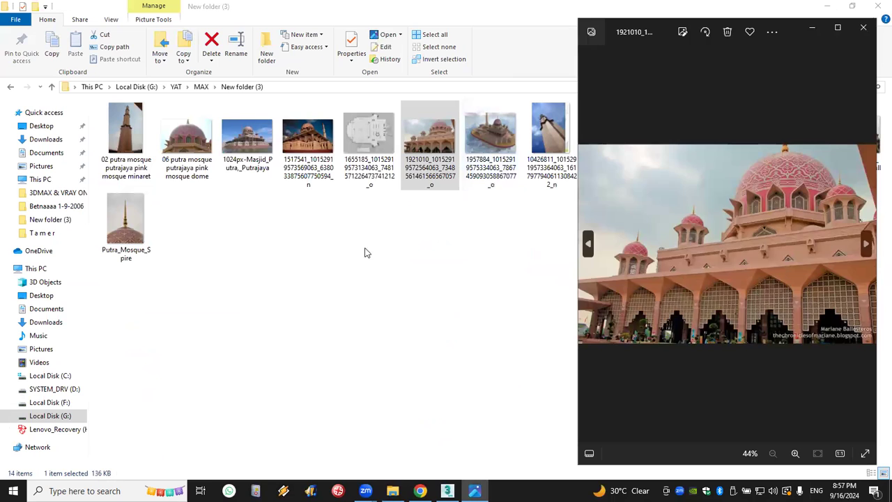
{"action": "double_click", "coordinate": [735, 139]}
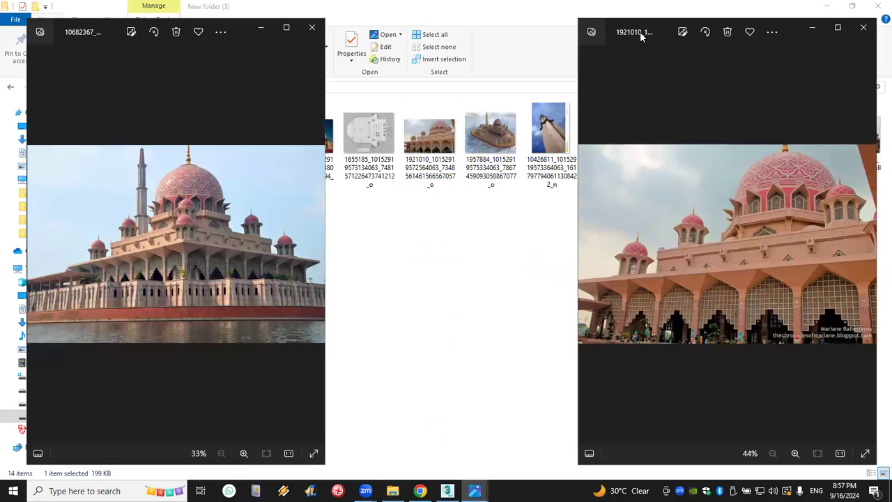
{"action": "left_click", "coordinate": [864, 30]}
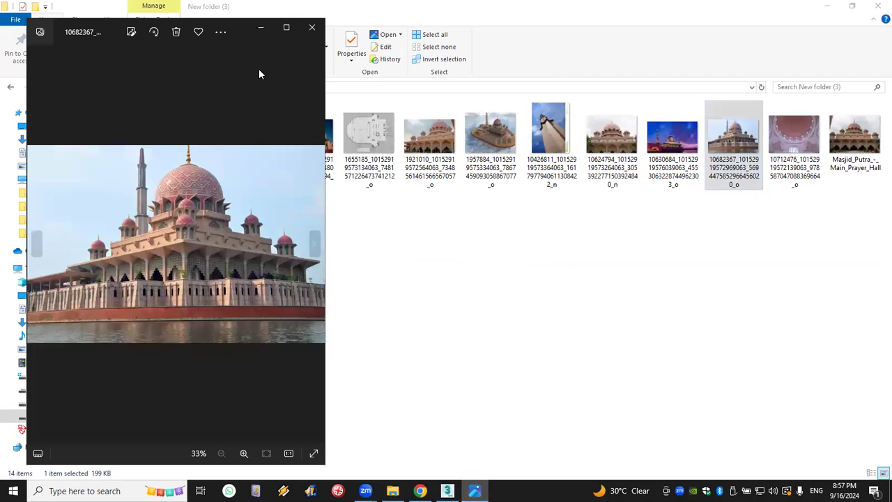
{"action": "double_click", "coordinate": [73, 29]}
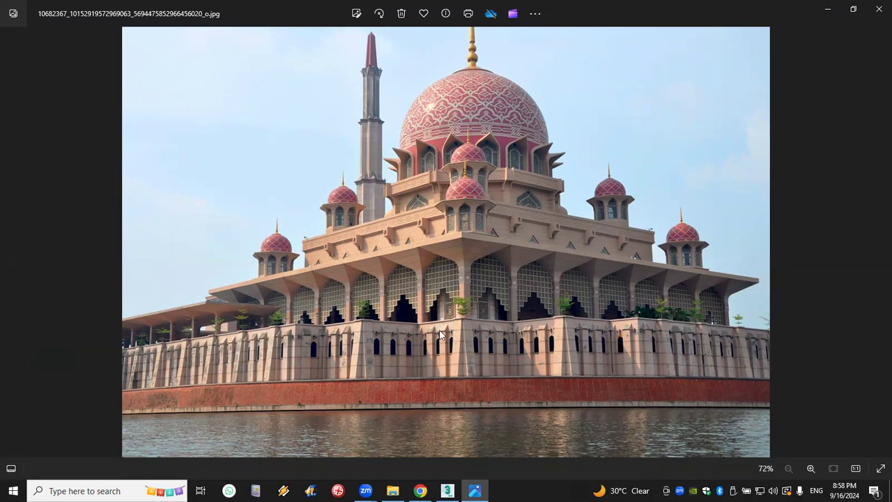
Examine the mosque photo's arcades, domes and lower wall up close, and view the mosque's floor plan image
{"action": "scroll", "coordinate": [440, 335], "scroll_direction": "up", "scroll_amount": 2}
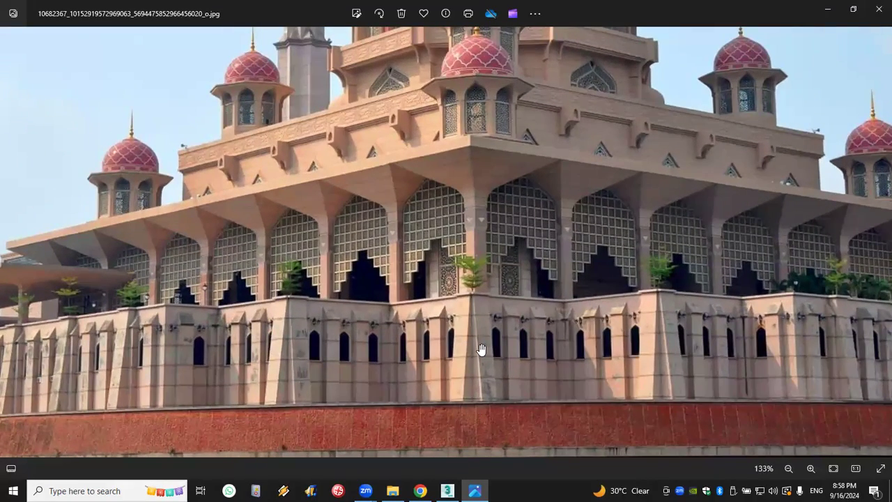
{"action": "left_click_drag", "start_coordinate": [472, 160], "coordinate": [487, 380]}
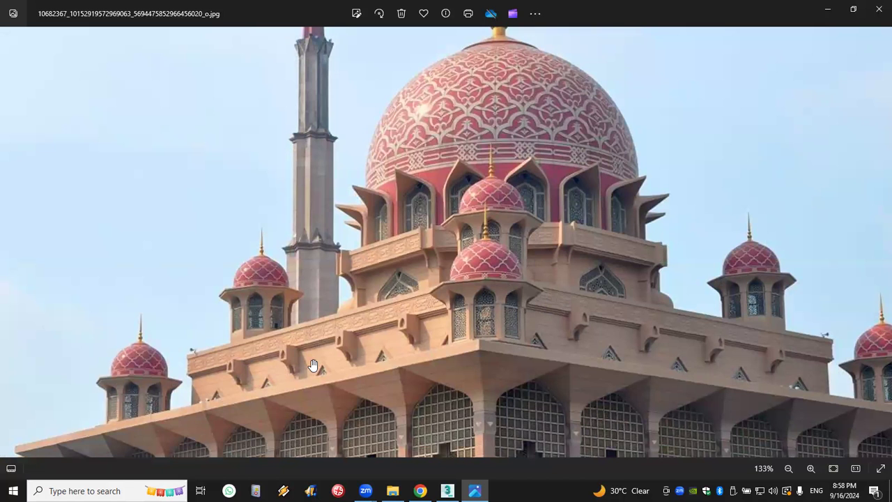
{"action": "left_click_drag", "start_coordinate": [313, 365], "coordinate": [388, 255]}
{"action": "scroll", "coordinate": [440, 202], "scroll_direction": "down", "scroll_amount": 1}
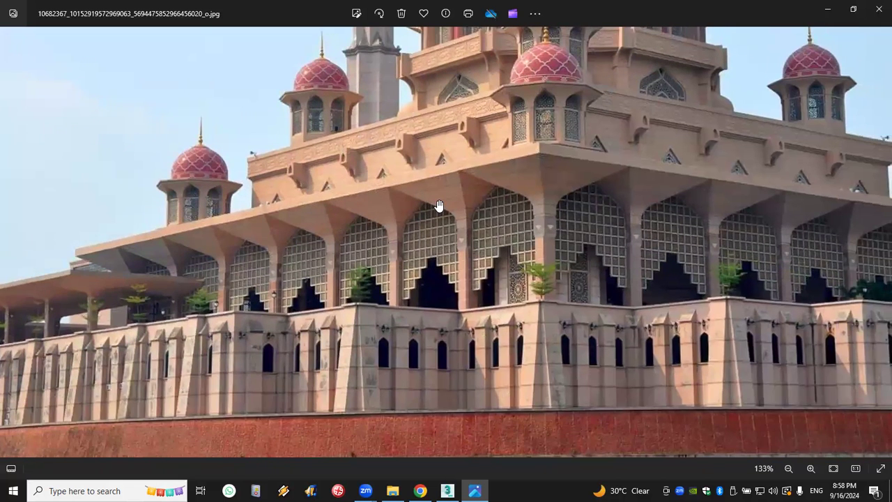
{"action": "scroll", "coordinate": [517, 231], "scroll_direction": "down", "scroll_amount": 3}
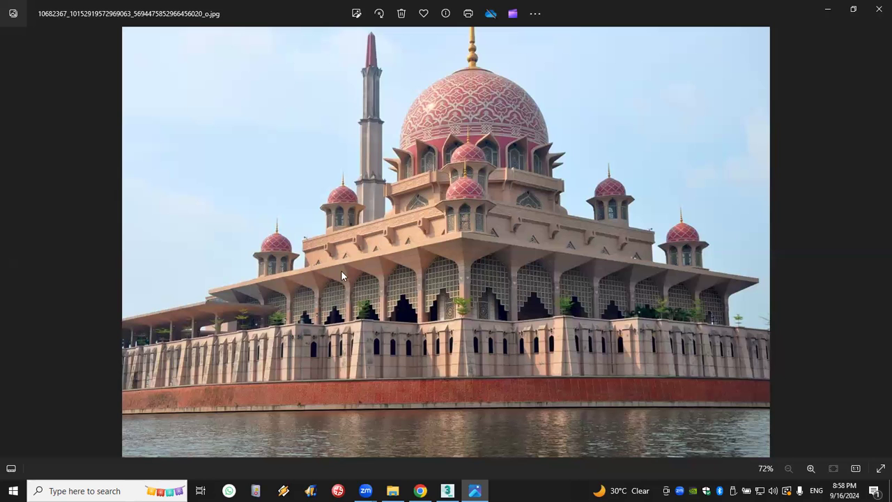
{"action": "left_click", "coordinate": [879, 8]}
{"action": "double_click", "coordinate": [379, 159]}
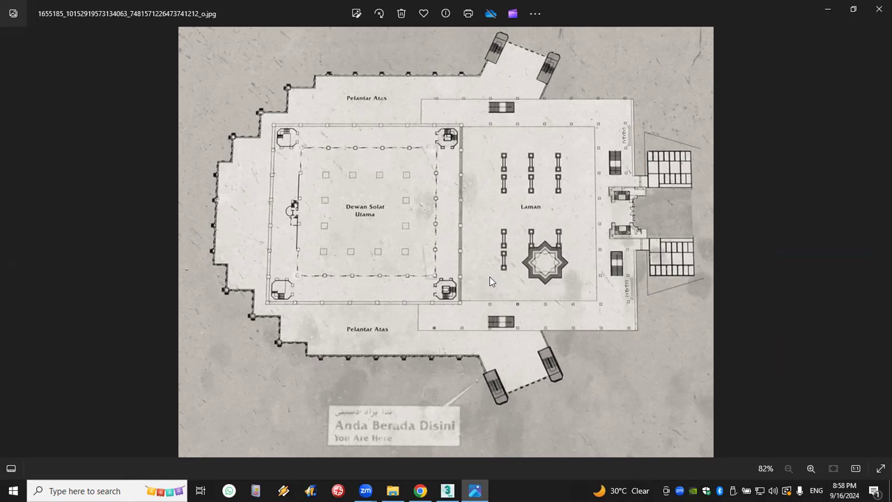
{"action": "left_click", "coordinate": [878, 9]}
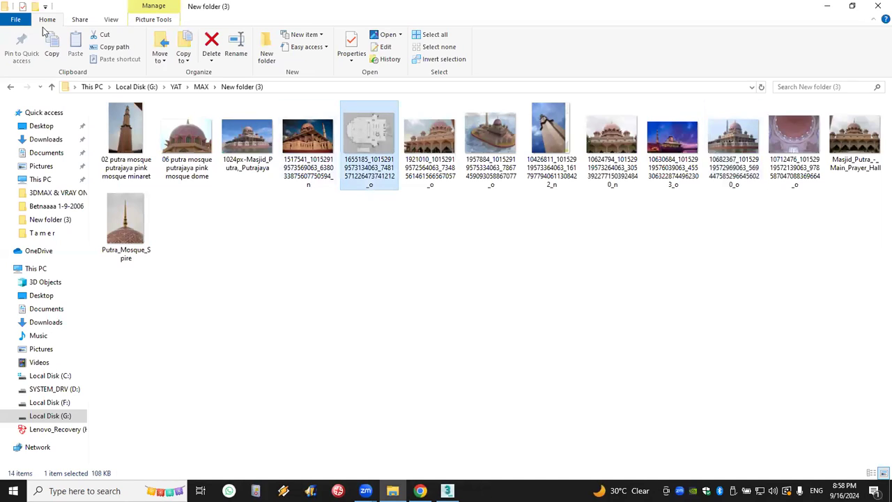
Browse the MAX Plc folder and view the crystal dog image 777
{"action": "left_click", "coordinate": [12, 87]}
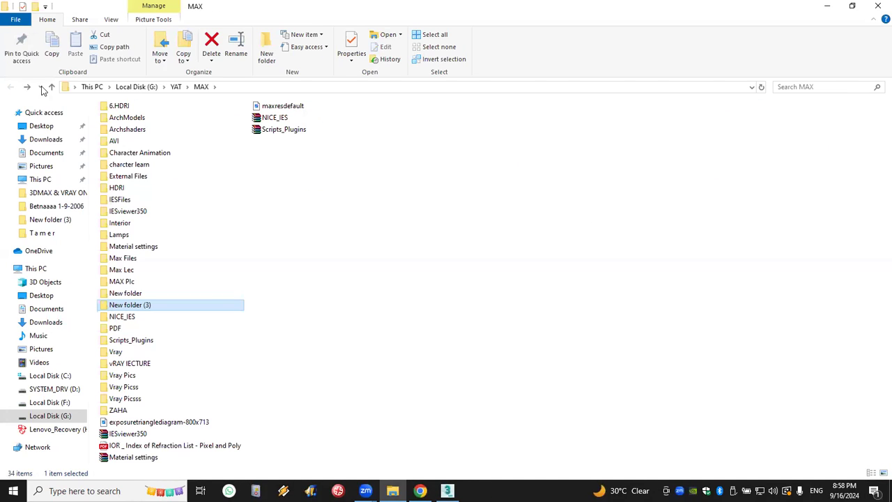
{"action": "left_click", "coordinate": [124, 281]}
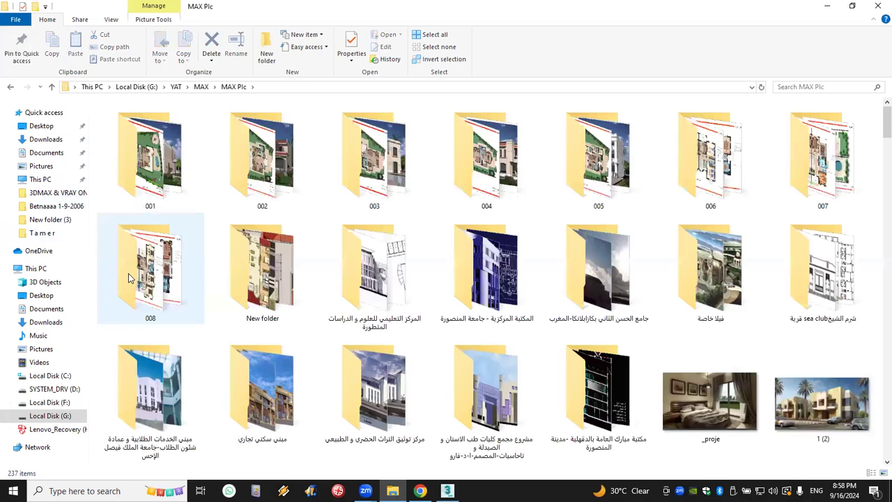
{"action": "scroll", "coordinate": [413, 320], "scroll_direction": "down", "scroll_amount": 3}
{"action": "scroll", "coordinate": [412, 325], "scroll_direction": "down", "scroll_amount": 3}
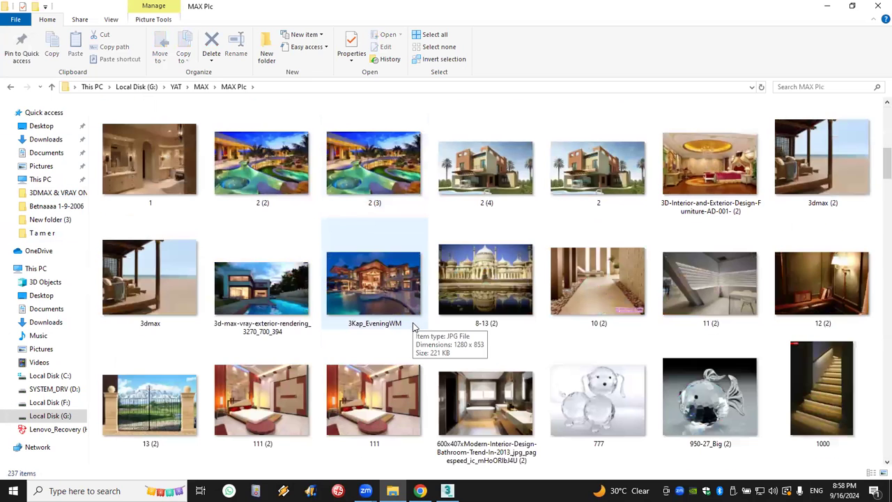
{"action": "double_click", "coordinate": [613, 420]}
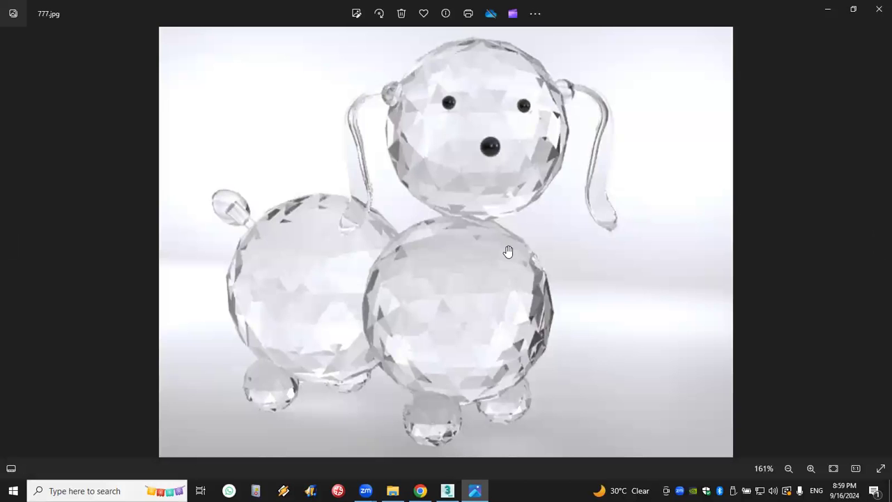
{"action": "left_click", "coordinate": [879, 8]}
Look further through the MAX Plc images and view the picture of the patterned cylindrical lamp
{"action": "scroll", "coordinate": [455, 324], "scroll_direction": "down", "scroll_amount": 2}
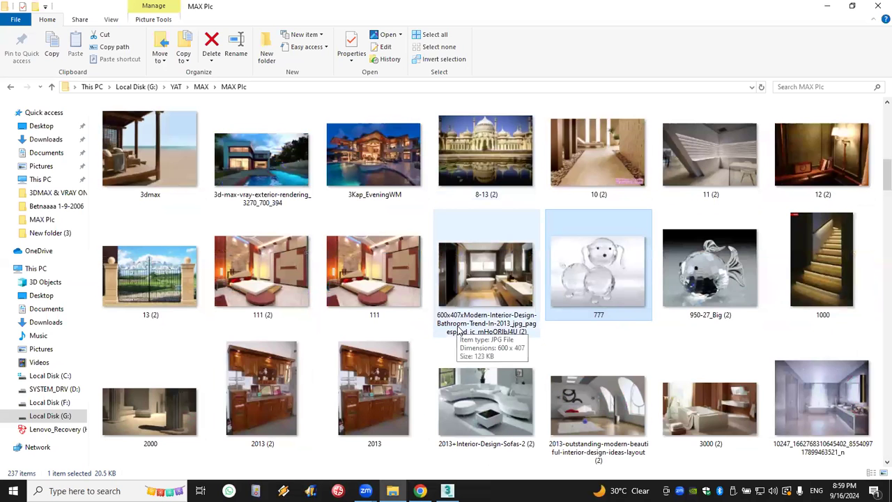
{"action": "scroll", "coordinate": [457, 329], "scroll_direction": "down", "scroll_amount": 6}
{"action": "left_click", "coordinate": [832, 136]}
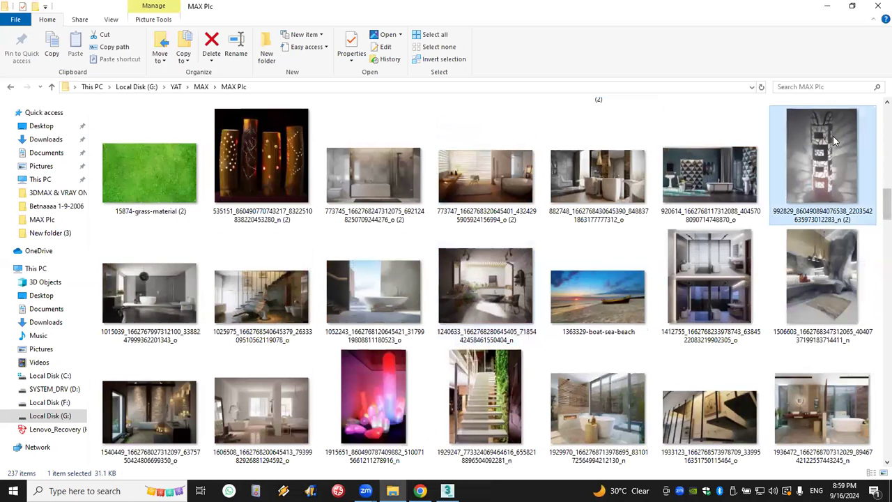
{"action": "double_click", "coordinate": [828, 137]}
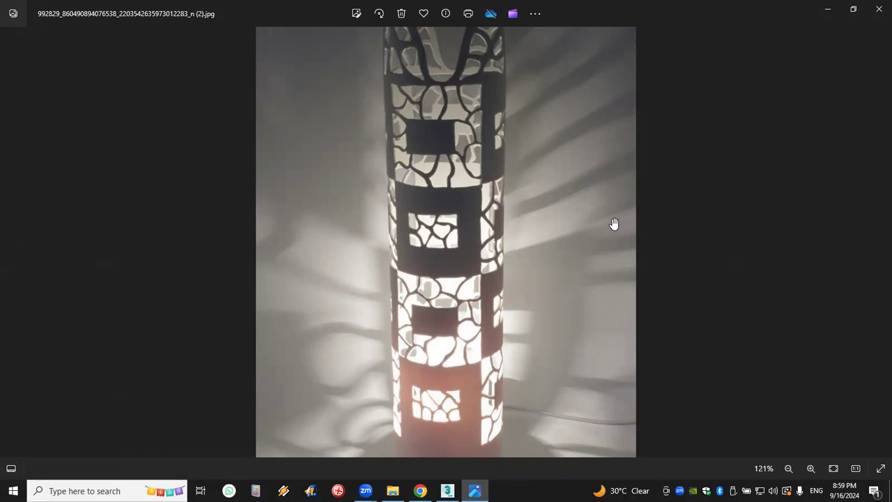
{"action": "left_click", "coordinate": [878, 9]}
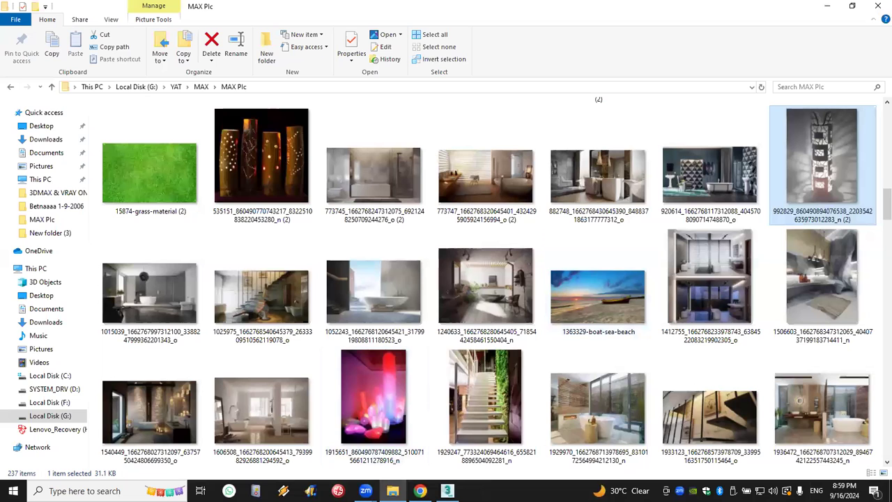
Switch back to 3ds Max, view the whole villa reference photo and close its image window
{"action": "key", "text": "alt+Tab"}
{"action": "scroll", "coordinate": [452, 306], "scroll_direction": "down", "scroll_amount": 3}
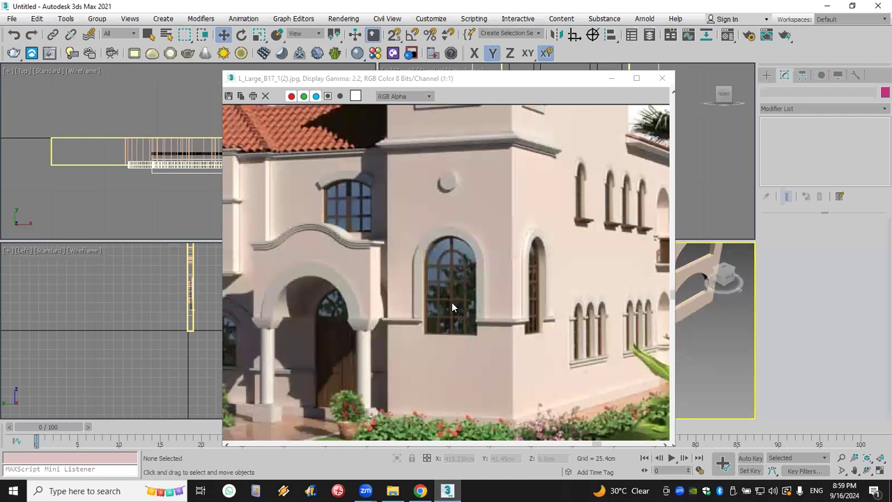
{"action": "scroll", "coordinate": [530, 265], "scroll_direction": "down", "scroll_amount": 2}
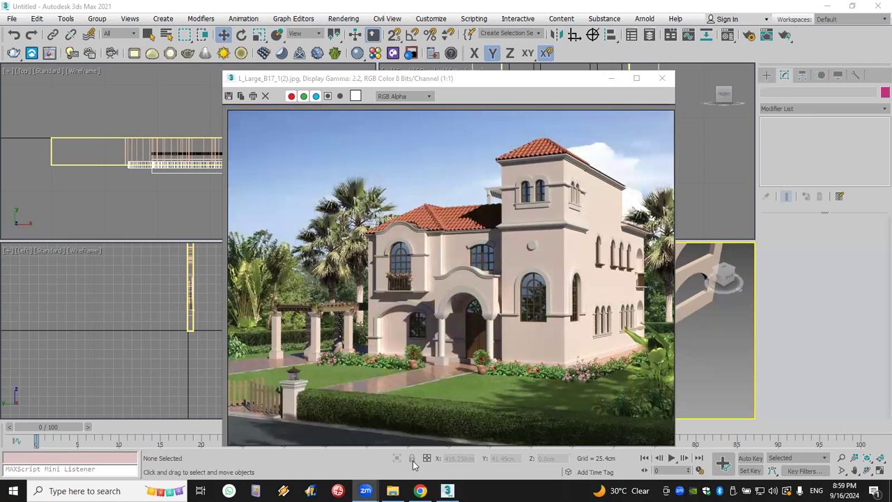
{"action": "left_click", "coordinate": [663, 79]}
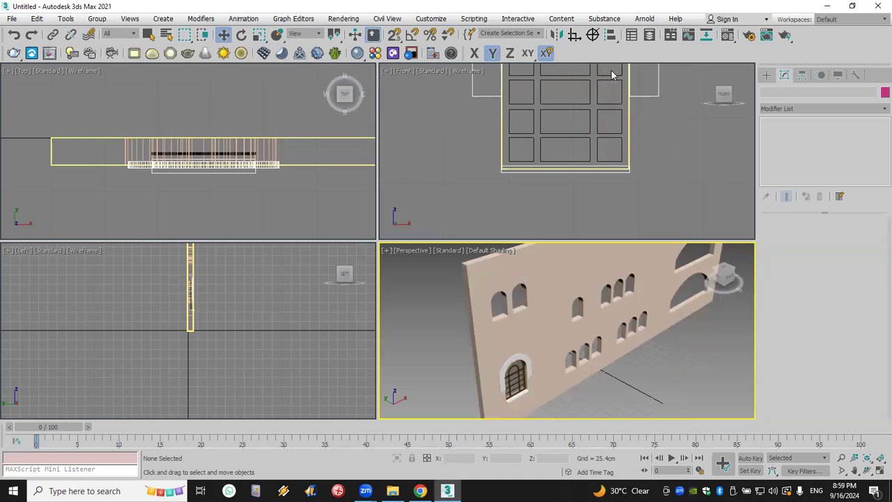
Save the facade scene to the Desktop as aaa
{"action": "left_click", "coordinate": [12, 19]}
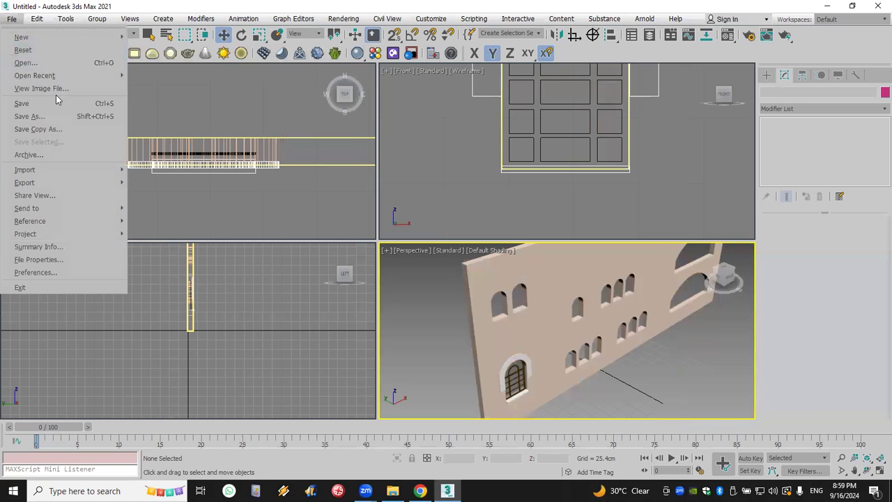
{"action": "left_click", "coordinate": [25, 103]}
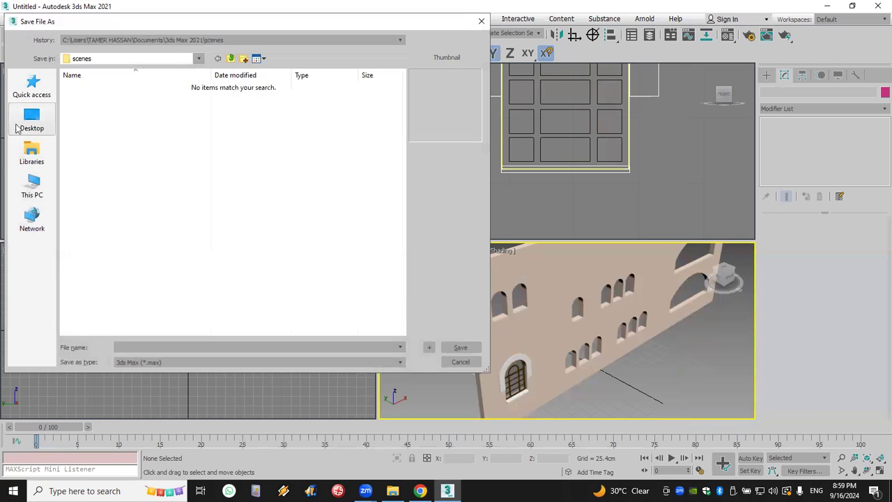
{"action": "left_click", "coordinate": [31, 120]}
{"action": "type", "text": "aaa"}
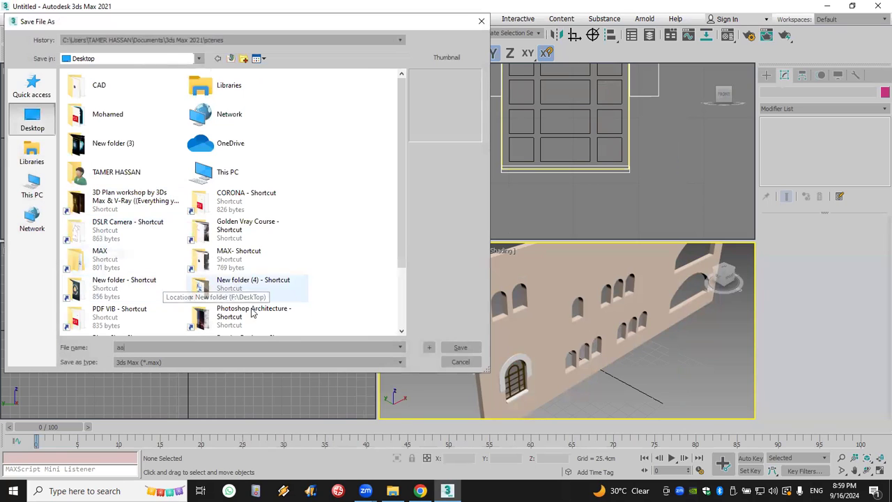
{"action": "left_click", "coordinate": [460, 348]}
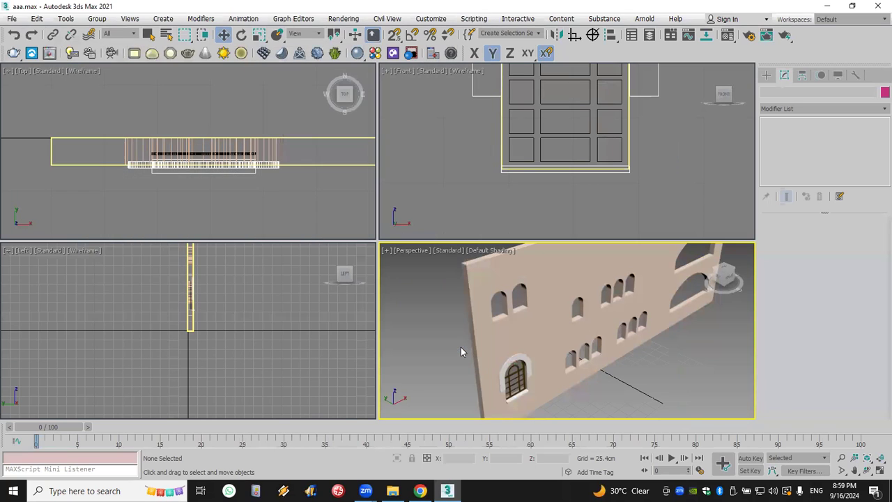
Send the desktop file aaa.max to the 3D MAX OL 28/08/2024 group in WhatsApp Web, closing the picture open there
{"action": "key", "text": "super+d"}
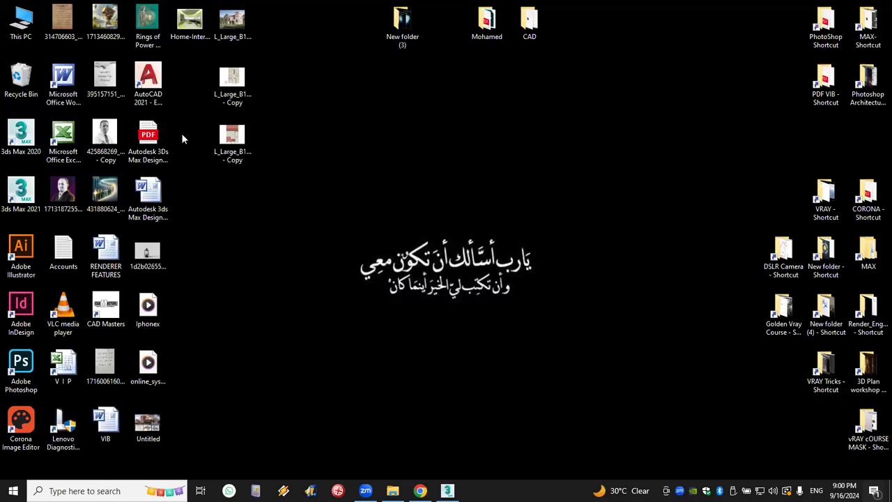
{"action": "left_click_drag", "start_coordinate": [190, 82], "coordinate": [724, 149]}
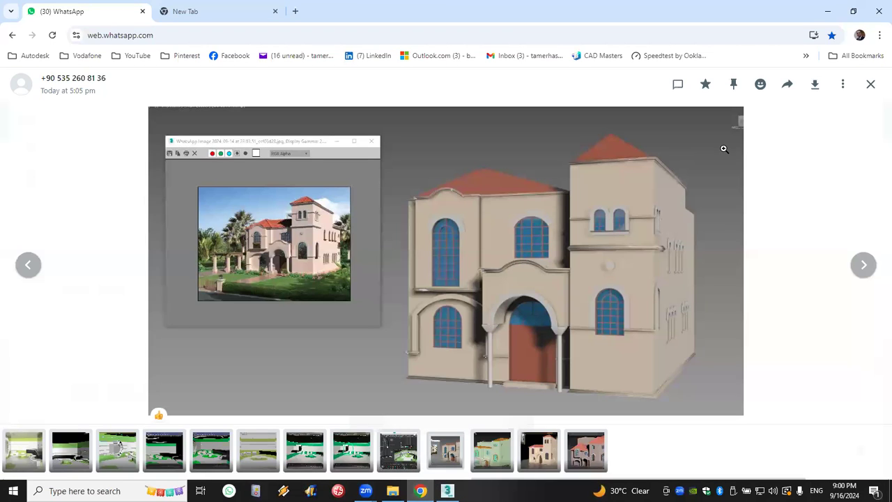
{"action": "left_click", "coordinate": [871, 83]}
{"action": "key", "text": "super+d"}
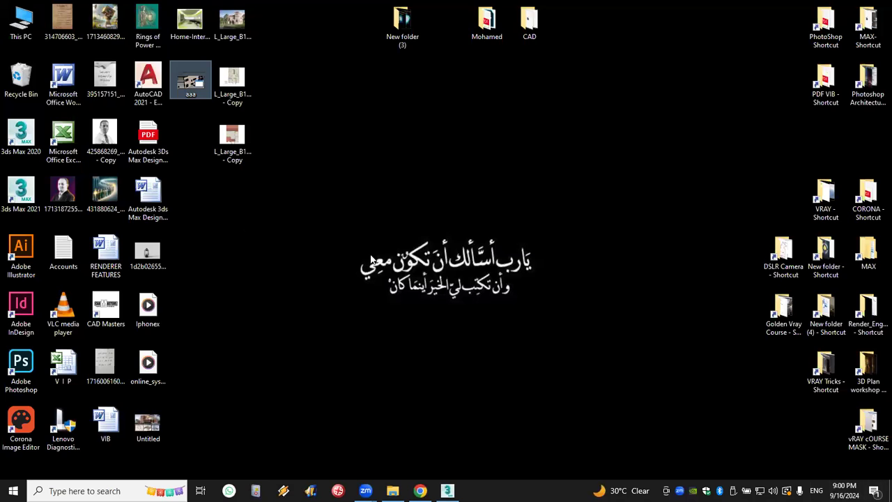
{"action": "left_click_drag", "start_coordinate": [201, 98], "coordinate": [579, 328]}
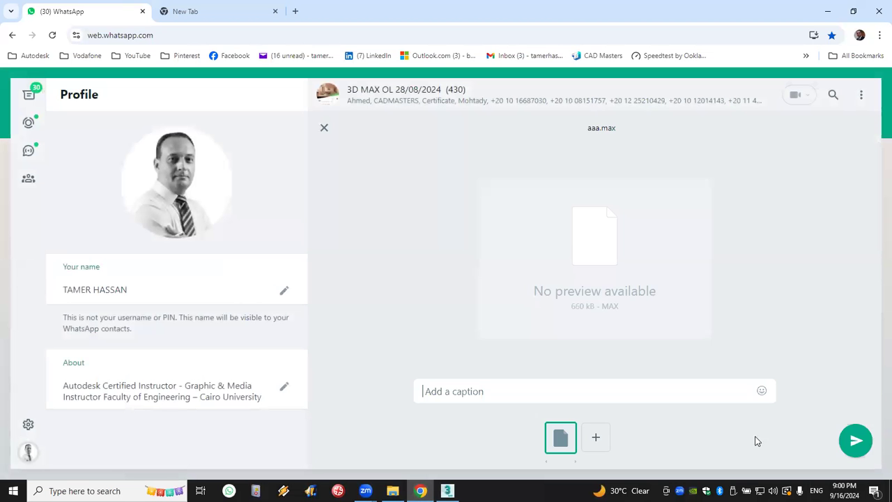
{"action": "left_click", "coordinate": [855, 439]}
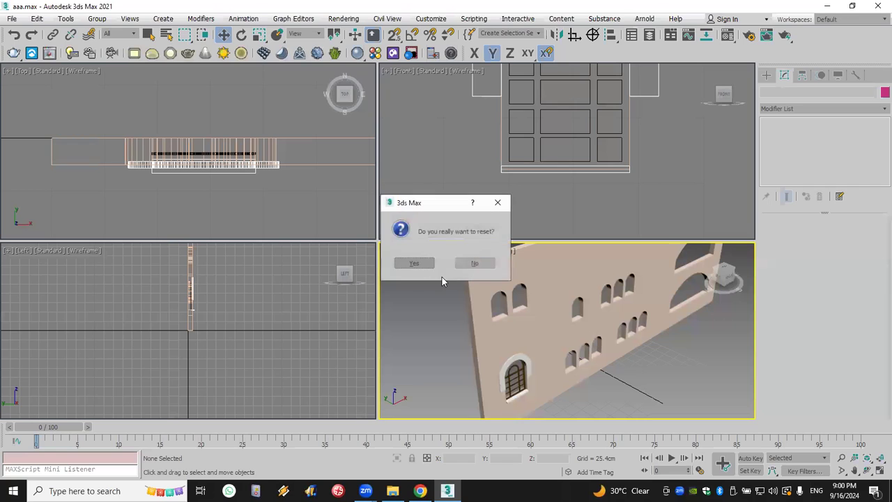
Reset 3ds Max to an empty scene and make the Front viewport active
{"action": "left_click", "coordinate": [407, 262]}
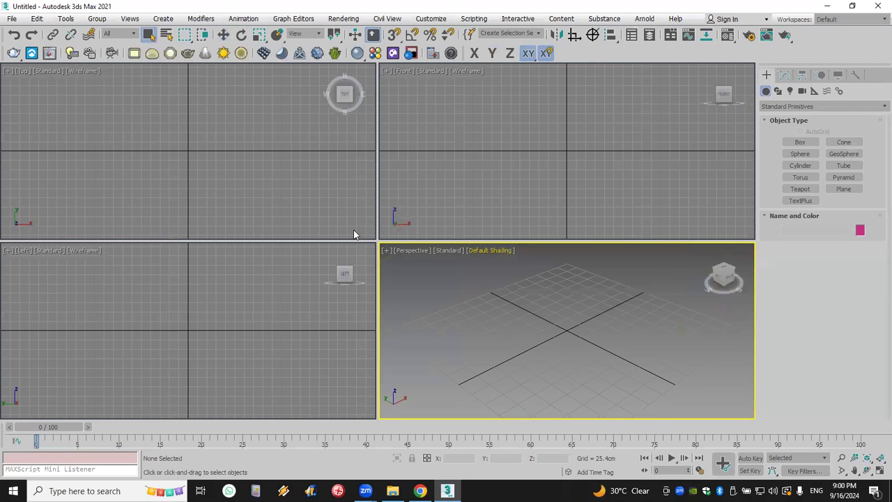
{"action": "left_click", "coordinate": [579, 139]}
{"action": "scroll", "coordinate": [579, 139], "scroll_direction": "up", "scroll_amount": 2}
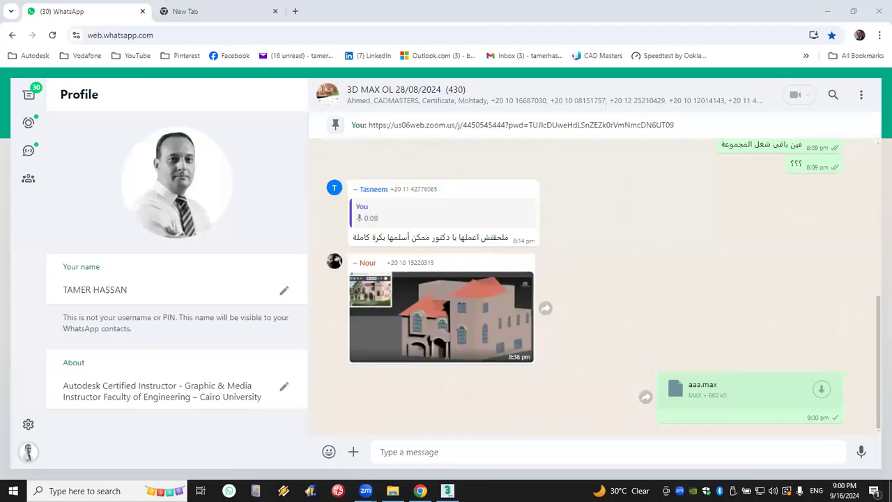
Return to WhatsApp Web and look back through the 3D MAX group's earlier images and shared .max files up to Saturday's posts
{"action": "left_click", "coordinate": [890, 490]}
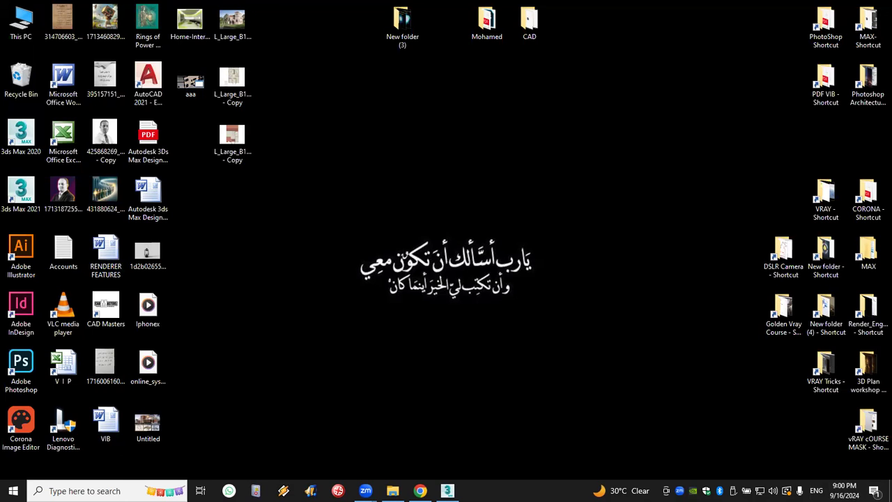
{"action": "key", "text": "super+d"}
{"action": "scroll", "coordinate": [574, 381], "scroll_direction": "up", "scroll_amount": 10}
{"action": "scroll", "coordinate": [577, 383], "scroll_direction": "up", "scroll_amount": 10}
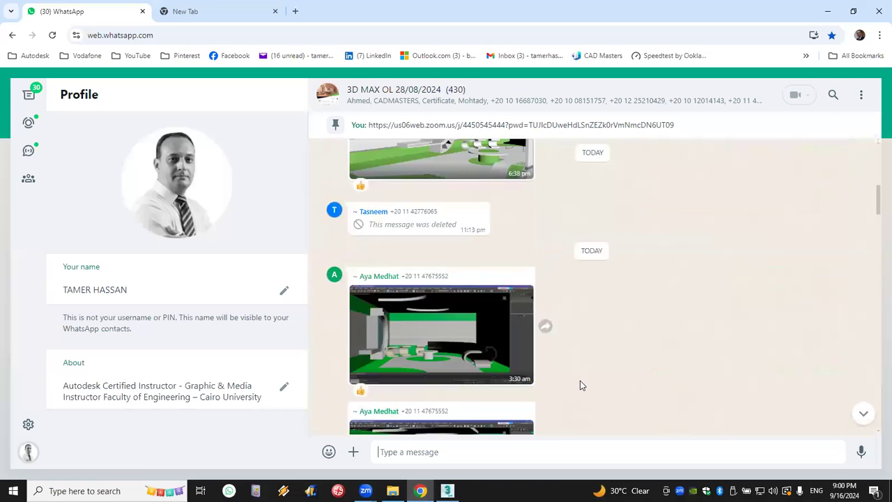
{"action": "scroll", "coordinate": [667, 324], "scroll_direction": "up", "scroll_amount": 15}
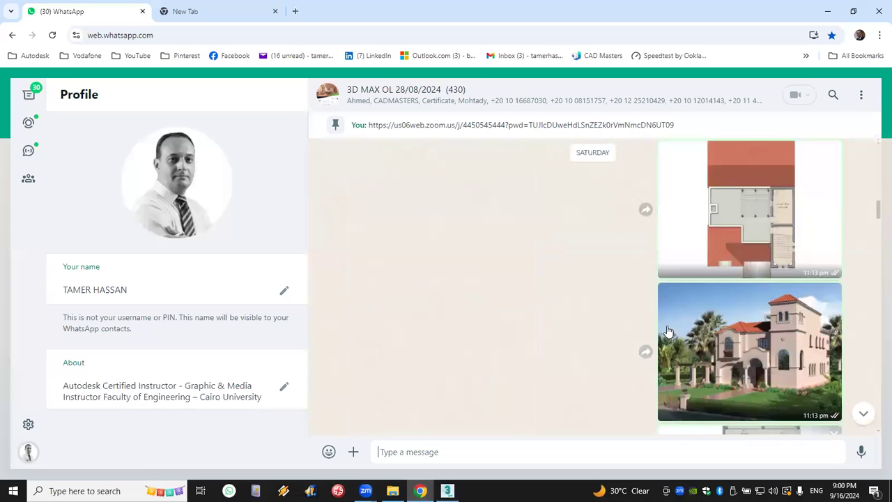
{"action": "scroll", "coordinate": [667, 332], "scroll_direction": "up", "scroll_amount": 10}
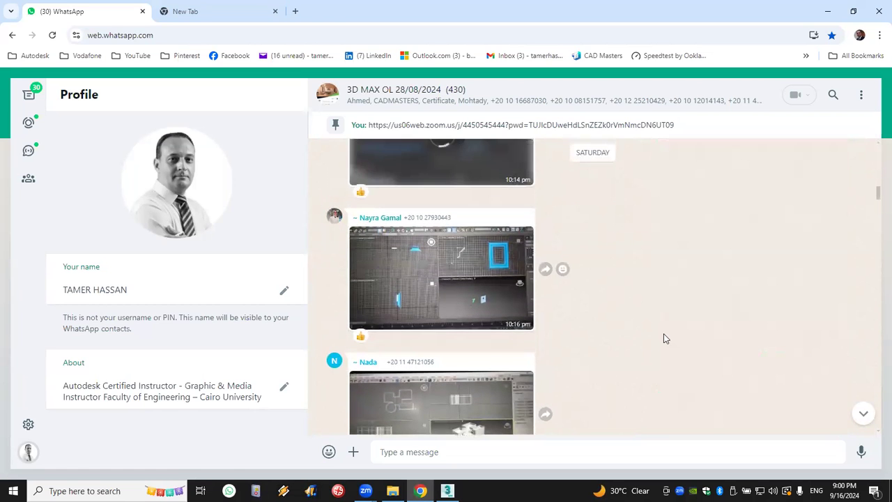
{"action": "scroll", "coordinate": [663, 333], "scroll_direction": "up", "scroll_amount": 3}
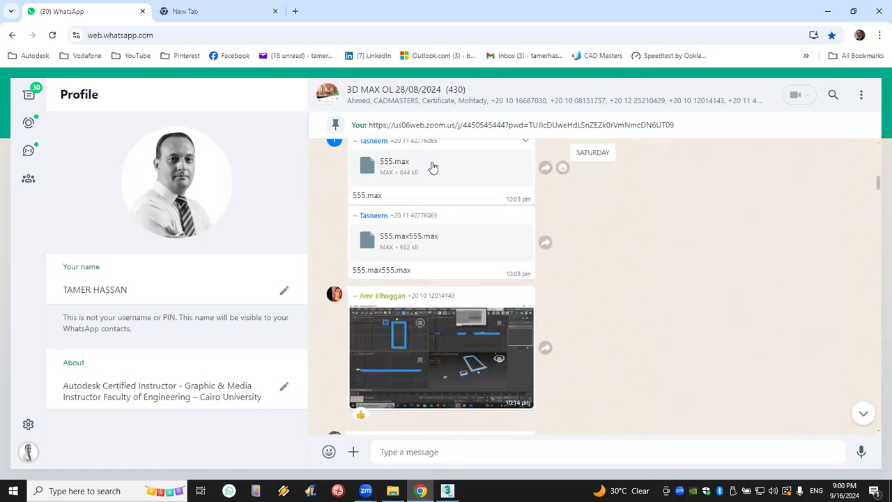
{"action": "scroll", "coordinate": [425, 200], "scroll_direction": "up", "scroll_amount": 1}
{"action": "scroll", "coordinate": [427, 202], "scroll_direction": "up", "scroll_amount": 2}
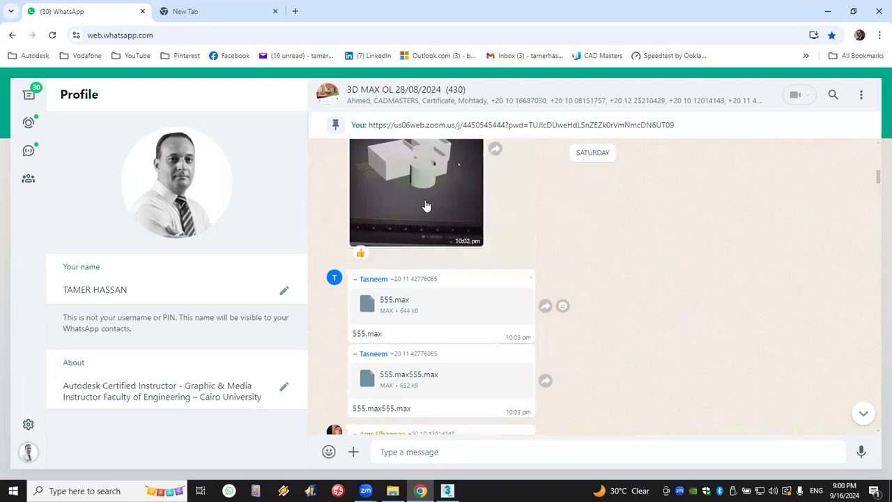
{"action": "scroll", "coordinate": [426, 203], "scroll_direction": "down", "scroll_amount": 2}
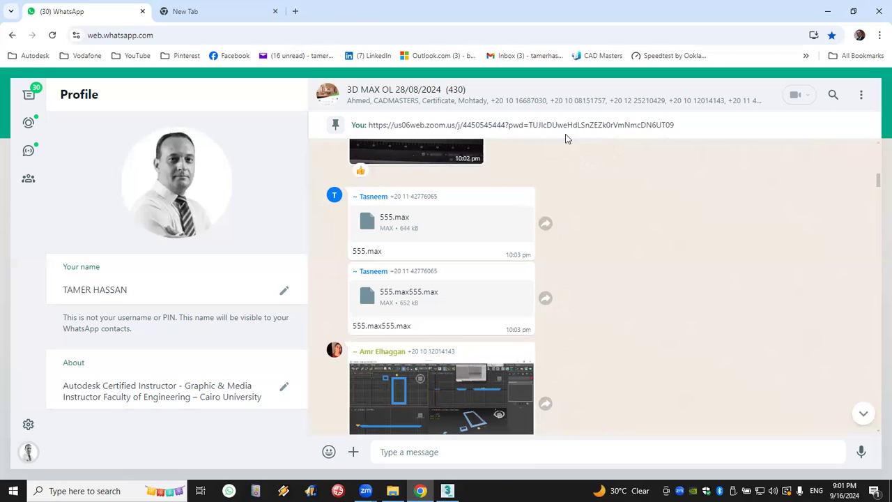
Switch back to 3ds Max, maximize the Front viewport and set up snapping to grid points for drawing with the Line tool
{"action": "key", "text": "alt+Tab"}
{"action": "left_click", "coordinate": [878, 469]}
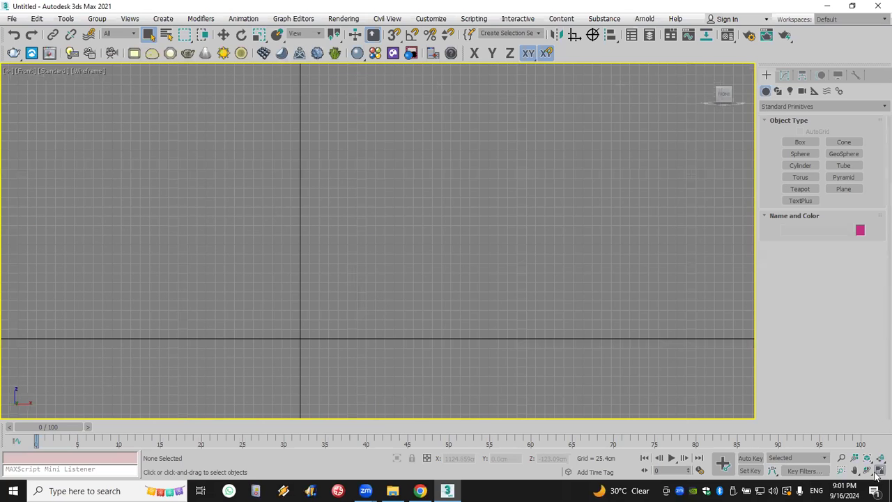
{"action": "left_click", "coordinate": [778, 91]}
{"action": "left_click", "coordinate": [803, 151]}
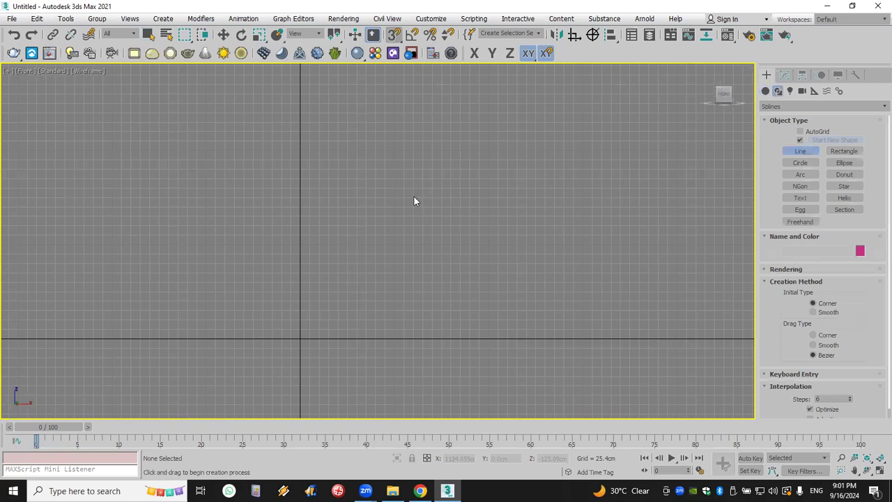
{"action": "right_click", "coordinate": [394, 35]}
{"action": "left_click", "coordinate": [516, 169]}
Draw a grid-snapped line forming the cornice profile's straight top edge, vertical back edge and small step at the base
{"action": "middle_click_drag", "start_coordinate": [390, 223], "coordinate": [415, 207]}
{"action": "middle_click_drag", "start_coordinate": [418, 255], "coordinate": [470, 235]}
{"action": "left_click", "coordinate": [504, 183]}
{"action": "left_click", "coordinate": [372, 185]}
{"action": "left_click", "coordinate": [369, 316]}
{"action": "scroll", "coordinate": [386, 320], "scroll_direction": "up", "scroll_amount": 3}
{"action": "left_click", "coordinate": [382, 312]}
{"action": "left_click", "coordinate": [381, 287]}
{"action": "left_click", "coordinate": [409, 286]}
{"action": "scroll", "coordinate": [446, 258], "scroll_direction": "down", "scroll_amount": 3}
Draw a stepped line descending from the profile's upper outer corner in one-grid-square steps down and inward
{"action": "middle_click_drag", "start_coordinate": [479, 255], "coordinate": [401, 307]}
{"action": "scroll", "coordinate": [401, 306], "scroll_direction": "up", "scroll_amount": 3}
{"action": "left_click", "coordinate": [534, 117]}
{"action": "right_click", "coordinate": [534, 117]}
{"action": "left_click_drag", "start_coordinate": [534, 117], "coordinate": [533, 143]}
{"action": "left_click", "coordinate": [507, 142]}
{"action": "left_click", "coordinate": [507, 169]}
{"action": "left_click", "coordinate": [481, 169]}
{"action": "right_click", "coordinate": [481, 168]}
Draw an outward-bulging arc of about 51.2 cm radius below the upper steps, and add a one-square stepped line at its lower end
{"action": "left_click", "coordinate": [800, 174]}
{"action": "left_click_drag", "start_coordinate": [481, 169], "coordinate": [427, 249]}
{"action": "left_click", "coordinate": [480, 217]}
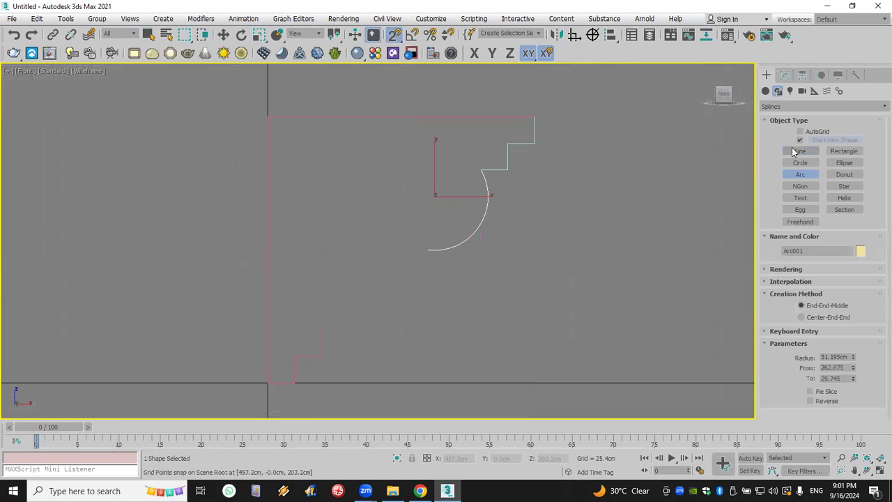
{"action": "left_click", "coordinate": [800, 150]}
{"action": "left_click", "coordinate": [428, 249]}
{"action": "left_click", "coordinate": [428, 276]}
{"action": "left_click", "coordinate": [401, 276]}
{"action": "right_click", "coordinate": [410, 278]}
Draw a second arc of about 51.2 cm radius joining the middle step to the lower step of the profile
{"action": "left_click", "coordinate": [800, 174]}
{"action": "left_click_drag", "start_coordinate": [401, 276], "coordinate": [322, 329]}
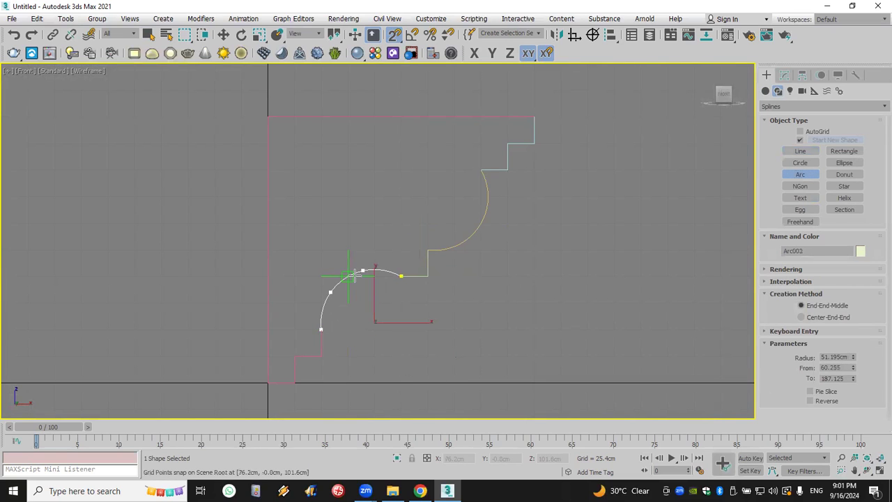
{"action": "left_click", "coordinate": [360, 269]}
{"action": "right_click", "coordinate": [450, 159]}
Attach both arcs and the two stepped lines to the main profile line with Attach Multiple
{"action": "left_click", "coordinate": [434, 117]}
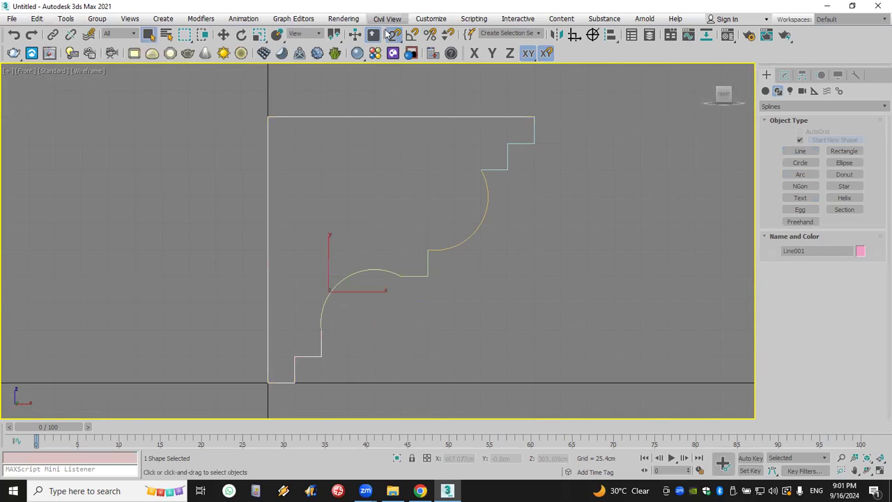
{"action": "left_click", "coordinate": [786, 75]}
{"action": "scroll", "coordinate": [784, 317], "scroll_direction": "down", "scroll_amount": 6}
{"action": "scroll", "coordinate": [802, 371], "scroll_direction": "down", "scroll_amount": 1}
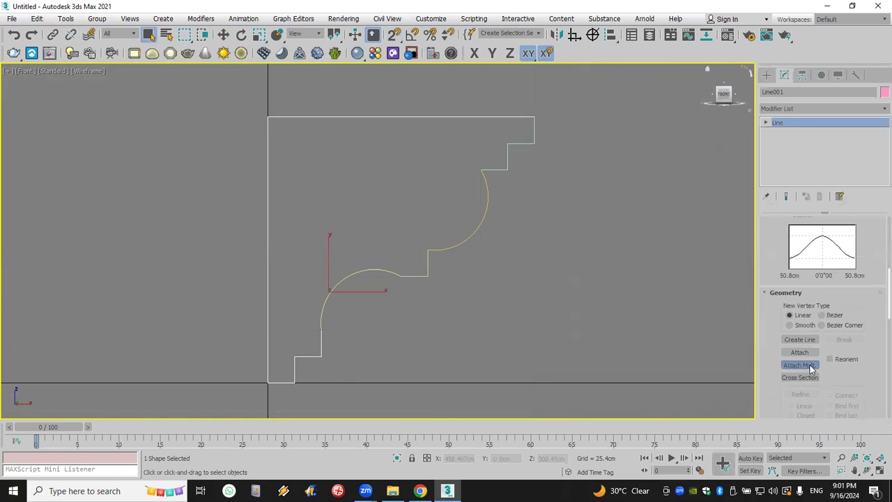
{"action": "left_click", "coordinate": [809, 366]}
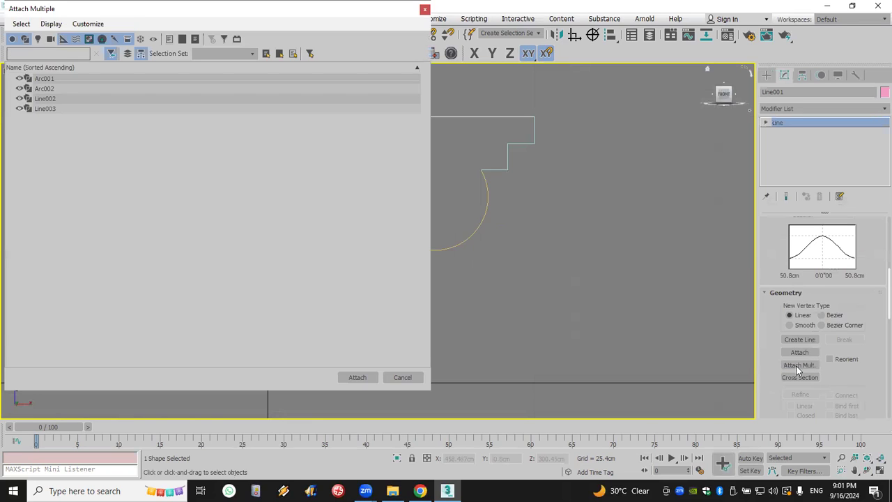
{"action": "left_click_drag", "start_coordinate": [205, 78], "coordinate": [206, 103]}
{"action": "left_click", "coordinate": [359, 377]}
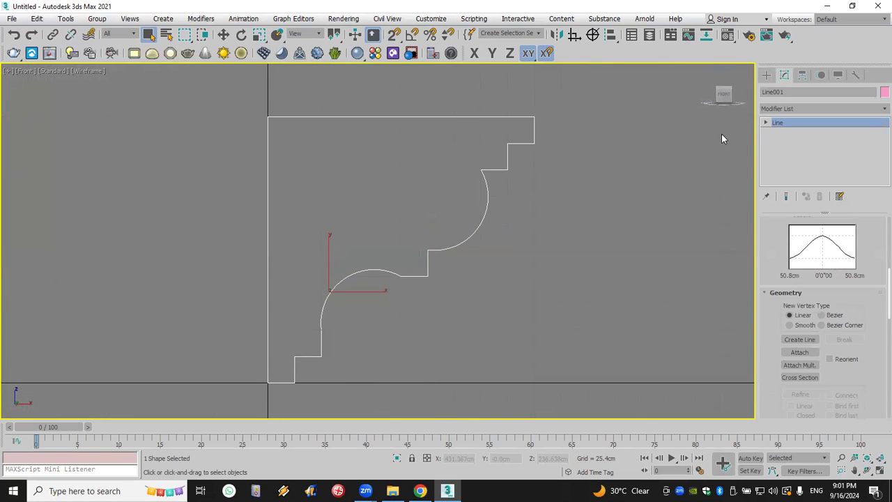
Select all vertices of the profile and weld them with the 0.254 cm threshold
{"action": "left_click", "coordinate": [766, 123]}
{"action": "left_click", "coordinate": [788, 133]}
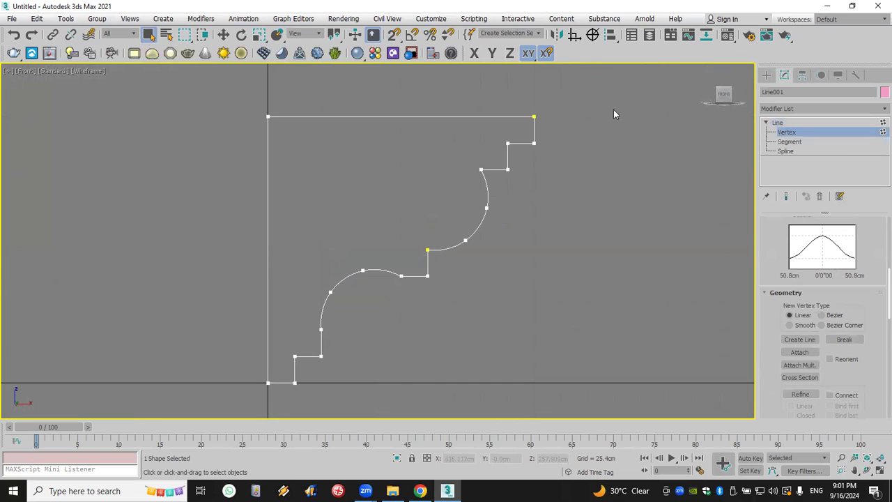
{"action": "key", "text": "ctrl+a"}
{"action": "left_click_drag", "start_coordinate": [780, 377], "coordinate": [790, 330]}
{"action": "scroll", "coordinate": [790, 330], "scroll_direction": "down", "scroll_amount": 5}
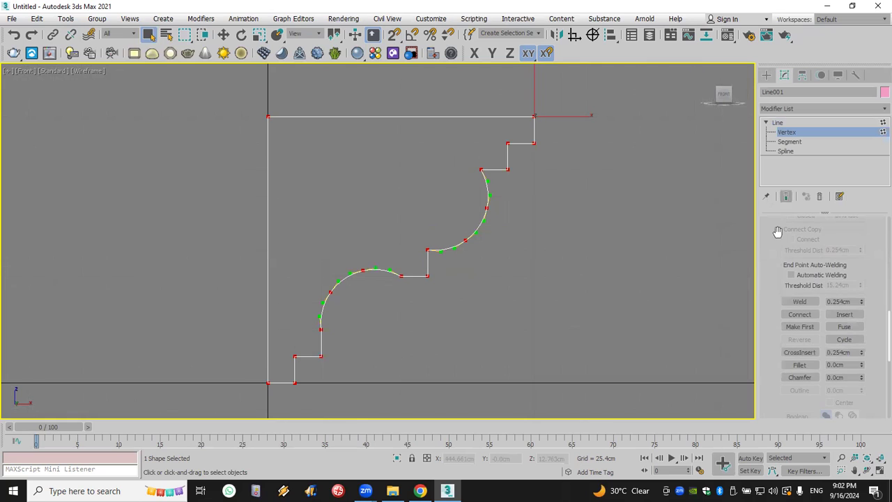
{"action": "left_click", "coordinate": [794, 304]}
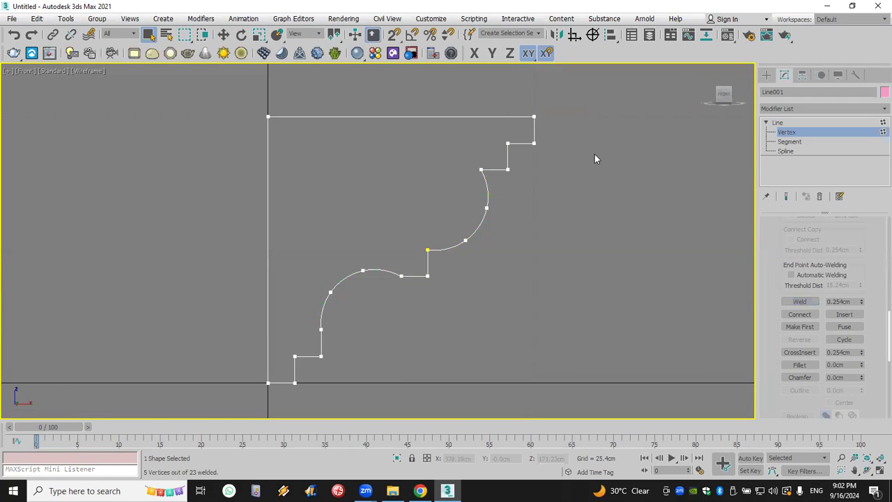
Fillet all vertices along the stepped and curved side of the profile, leaving the top and back corners sharp
{"action": "left_click_drag", "start_coordinate": [339, 371], "coordinate": [283, 419]}
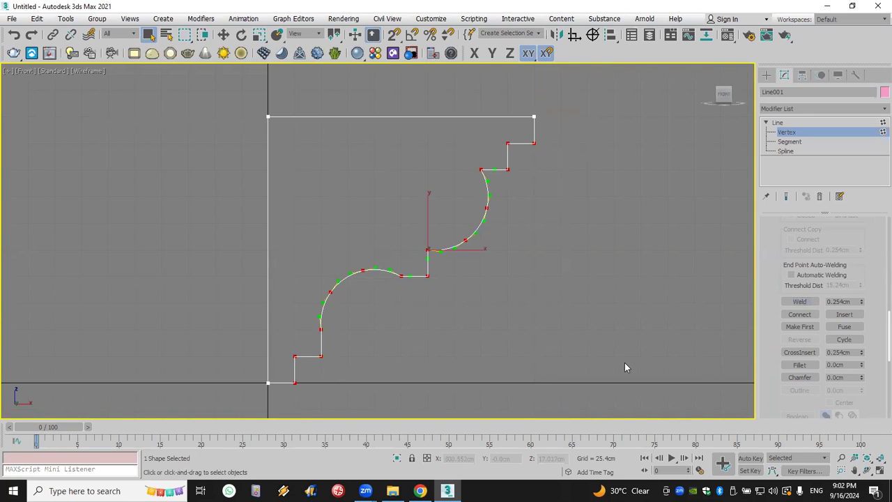
{"action": "scroll", "coordinate": [775, 313], "scroll_direction": "down", "scroll_amount": 4}
{"action": "left_click", "coordinate": [799, 294]}
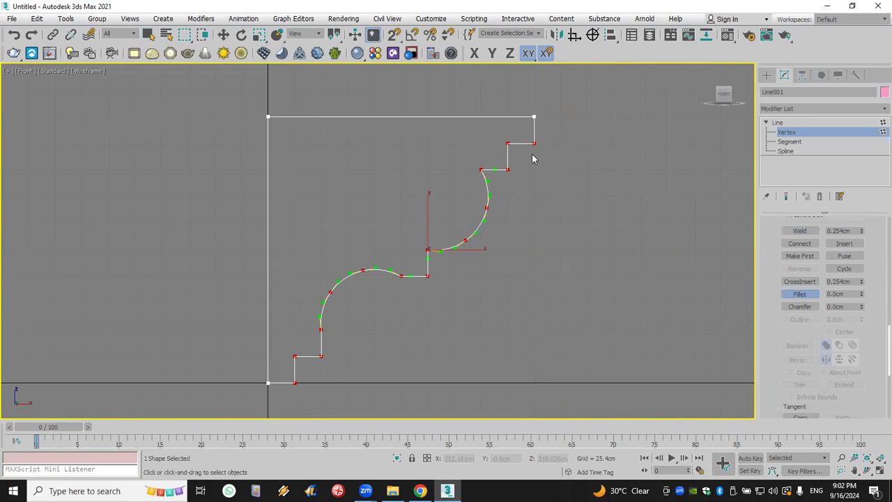
{"action": "left_click_drag", "start_coordinate": [533, 143], "coordinate": [538, 126]}
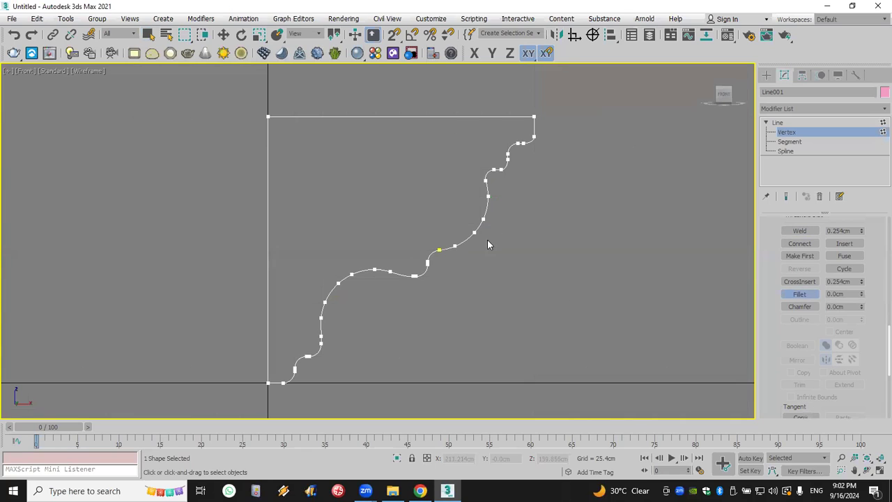
Move only the pivot of the cornice profile, snapping it to the profile's top-left corner
{"action": "middle_click_drag", "start_coordinate": [453, 281], "coordinate": [457, 281]}
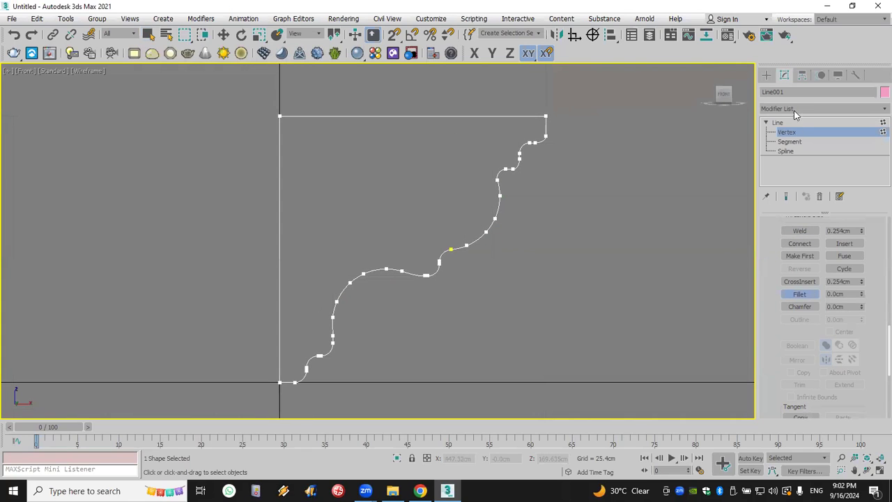
{"action": "left_click", "coordinate": [767, 74]}
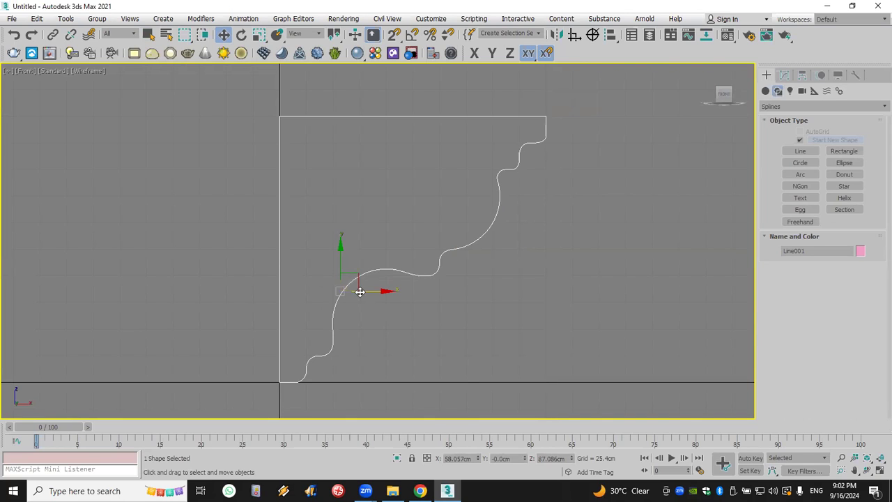
{"action": "left_click", "coordinate": [802, 75]}
{"action": "left_click", "coordinate": [822, 152]}
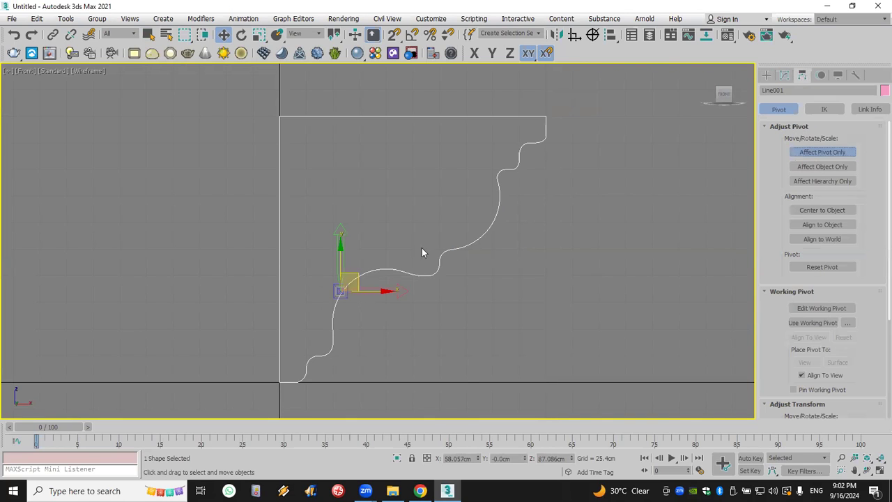
{"action": "left_click", "coordinate": [394, 35]}
{"action": "left_click_drag", "start_coordinate": [341, 289], "coordinate": [276, 115]}
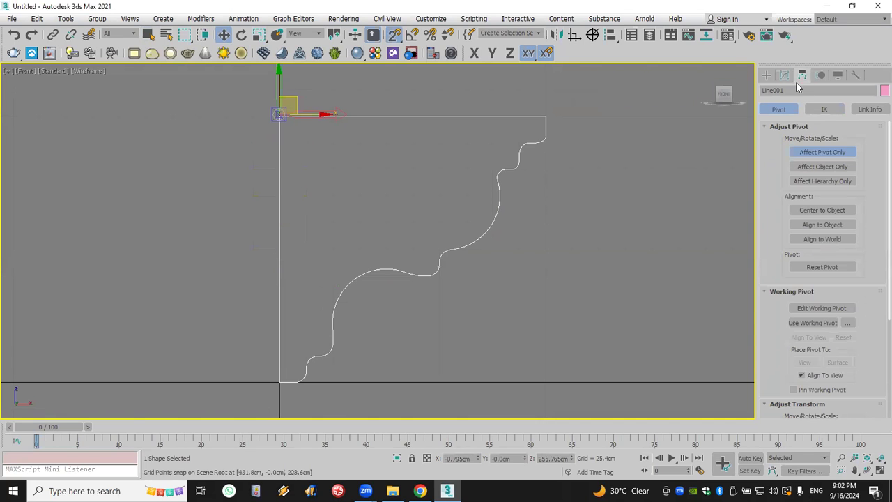
{"action": "left_click", "coordinate": [768, 74]}
Draw an open stepped wall line of eight straight segments with right-angle corners in the Top view, using Ortho
{"action": "scroll", "coordinate": [432, 237], "scroll_direction": "down", "scroll_amount": 10}
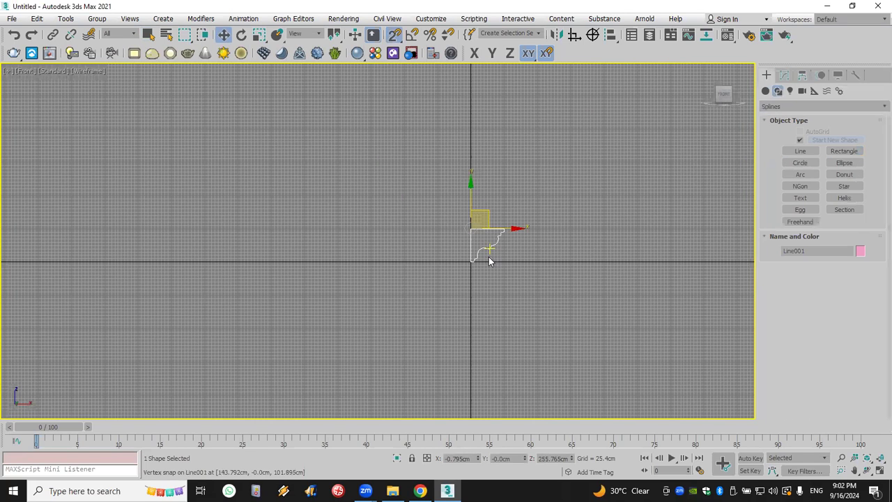
{"action": "left_click", "coordinate": [877, 458]}
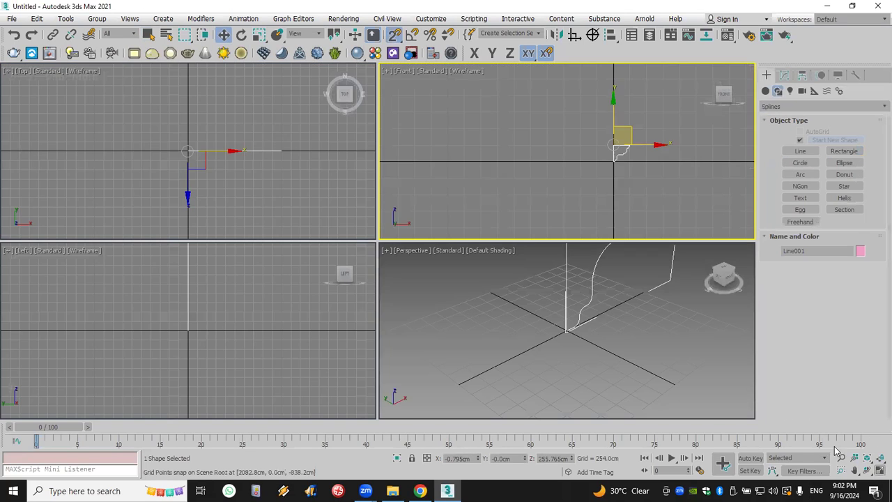
{"action": "right_click", "coordinate": [330, 184]}
{"action": "mouse_move", "coordinate": [330, 184]}
{"action": "middle_mouse_down"}
{"action": "mouse_move", "coordinate": [263, 168]}
{"action": "mouse_move", "coordinate": [292, 165]}
{"action": "mouse_move", "coordinate": [319, 183]}
{"action": "middle_mouse_up"}
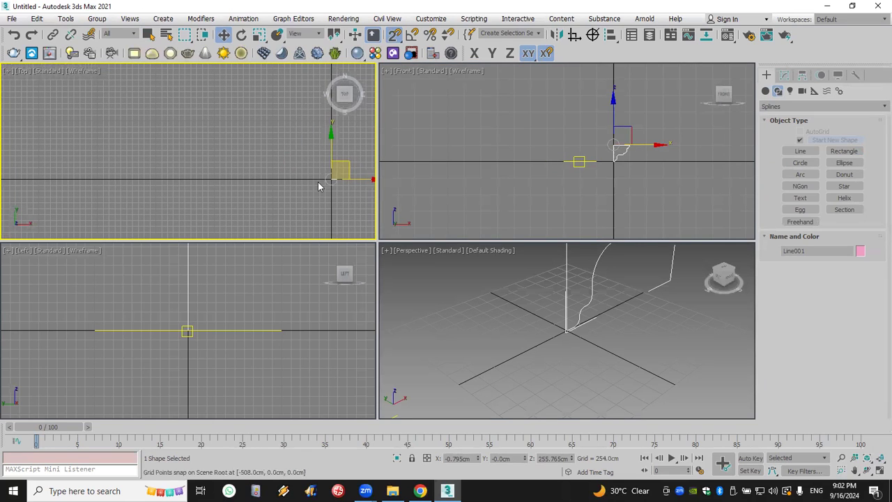
{"action": "left_click", "coordinate": [798, 155]}
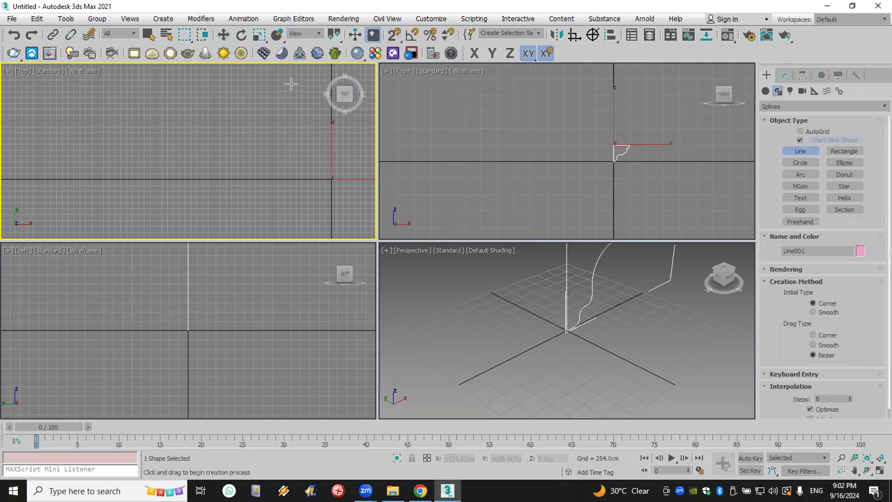
{"action": "left_click", "coordinate": [62, 99]}
{"action": "right_click", "coordinate": [72, 151]}
{"action": "left_click", "coordinate": [574, 35]}
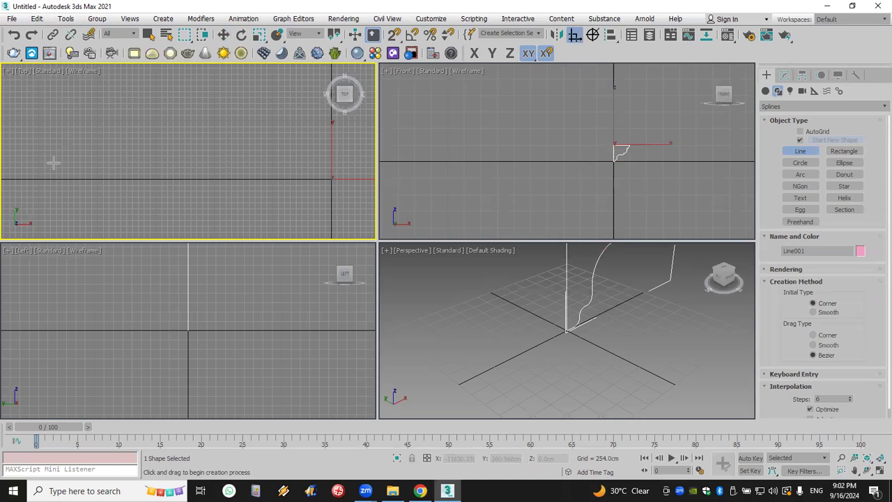
{"action": "left_click", "coordinate": [97, 110]}
{"action": "left_click", "coordinate": [98, 161]}
{"action": "left_click", "coordinate": [166, 161]}
{"action": "left_click", "coordinate": [166, 133]}
{"action": "left_click", "coordinate": [246, 133]}
{"action": "left_click", "coordinate": [246, 196]}
{"action": "left_click", "coordinate": [303, 196]}
{"action": "left_click", "coordinate": [303, 125]}
{"action": "left_click", "coordinate": [366, 125]}
{"action": "right_click", "coordinate": [366, 125]}
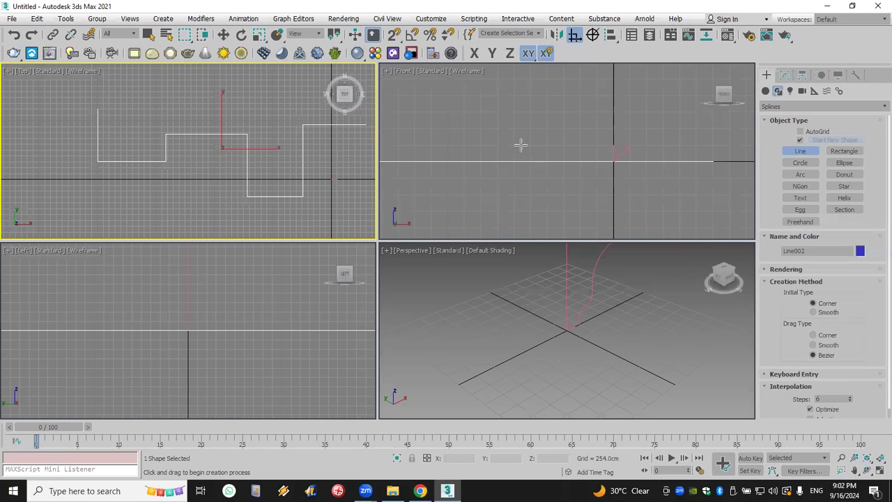
Outline the stepped wall line's spline by about 121 cm to give the wall thickness
{"action": "left_click", "coordinate": [784, 74]}
{"action": "left_click", "coordinate": [766, 122]}
{"action": "left_click", "coordinate": [785, 150]}
{"action": "scroll", "coordinate": [780, 313], "scroll_direction": "down", "scroll_amount": 3}
{"action": "left_click", "coordinate": [799, 237]}
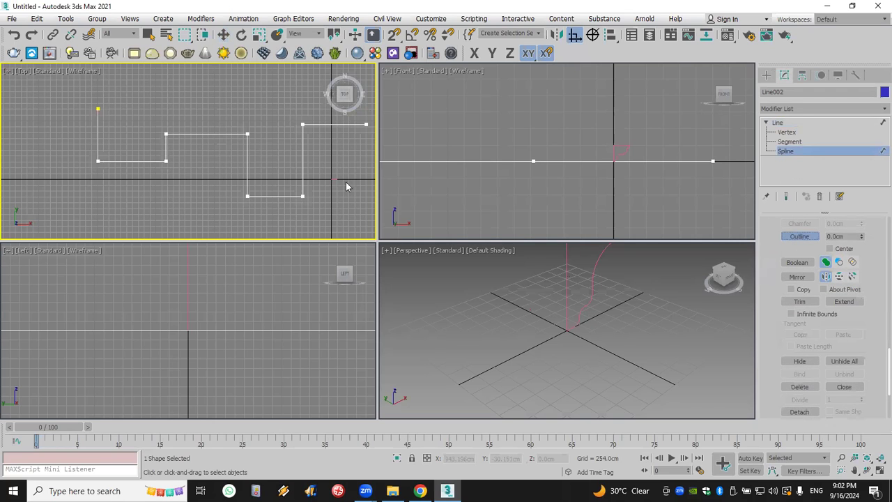
{"action": "left_click_drag", "start_coordinate": [295, 198], "coordinate": [299, 195]}
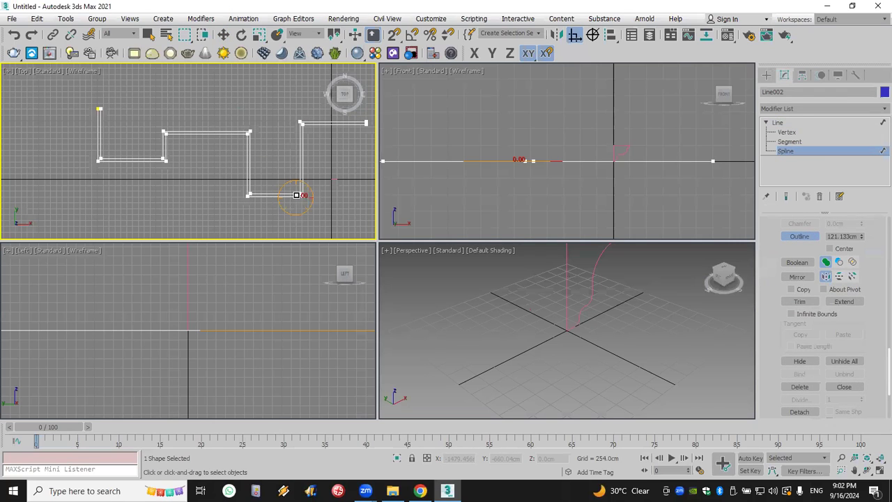
Apply an Extrude modifier to the outlined wall and raise its amount to about 4558 cm
{"action": "left_click", "coordinate": [805, 110]}
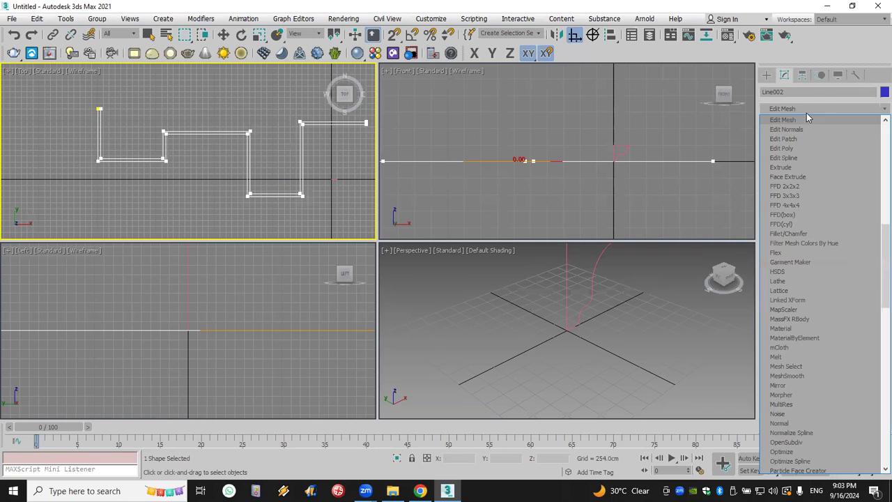
{"action": "left_click", "coordinate": [701, 257]}
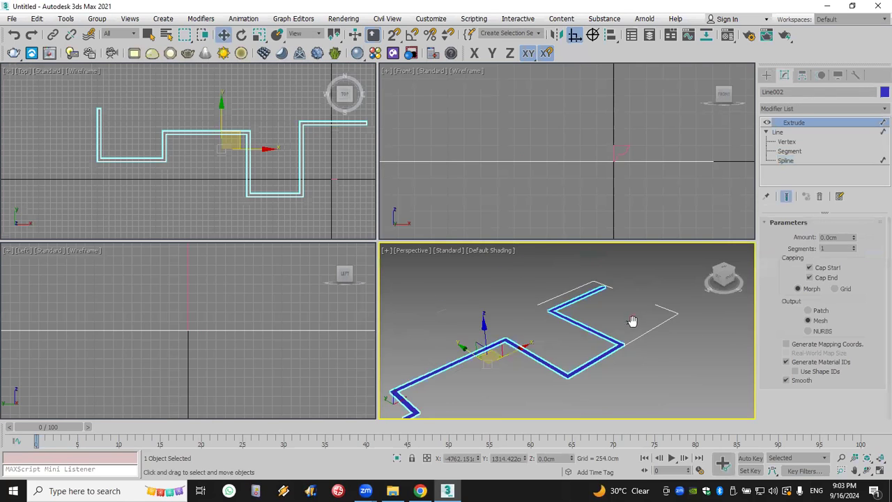
{"action": "left_click_drag", "start_coordinate": [856, 240], "coordinate": [614, 376]}
{"action": "scroll", "coordinate": [450, 325], "scroll_direction": "down", "scroll_amount": 5}
{"action": "middle_click_drag", "start_coordinate": [450, 325], "coordinate": [543, 345]}
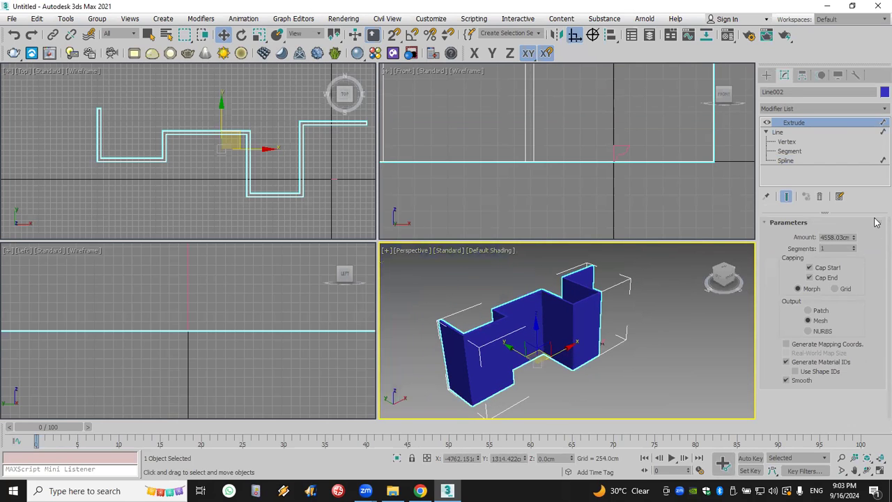
Change the extruded wall's object color to the pale peach swatch
{"action": "left_click", "coordinate": [883, 92]}
{"action": "left_click", "coordinate": [545, 270]}
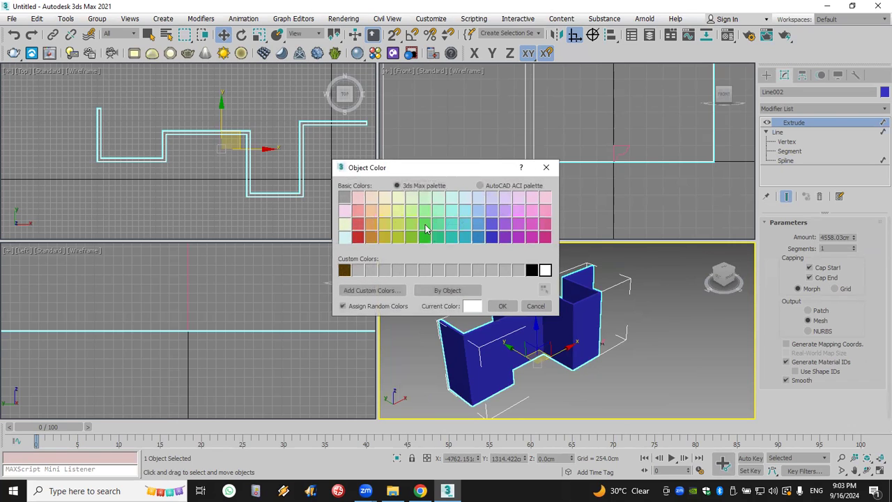
{"action": "left_click", "coordinate": [371, 197]}
{"action": "left_click", "coordinate": [503, 307]}
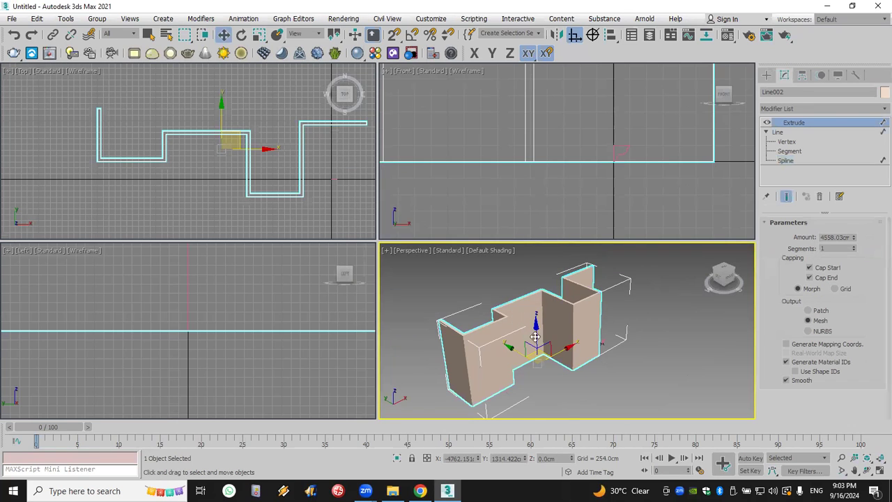
Select the cornice profile and move it along X clear of the wall, to about X 3189 cm
{"action": "middle_click_drag", "start_coordinate": [295, 167], "coordinate": [274, 165]}
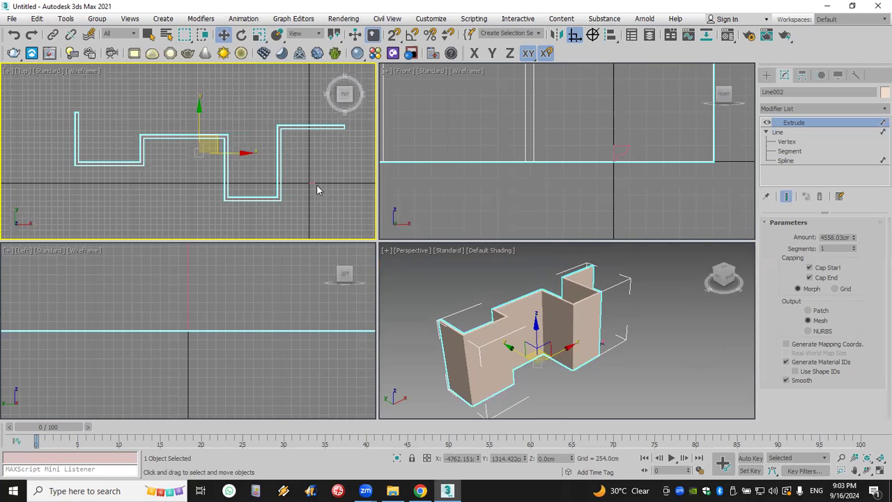
{"action": "left_click", "coordinate": [282, 141]}
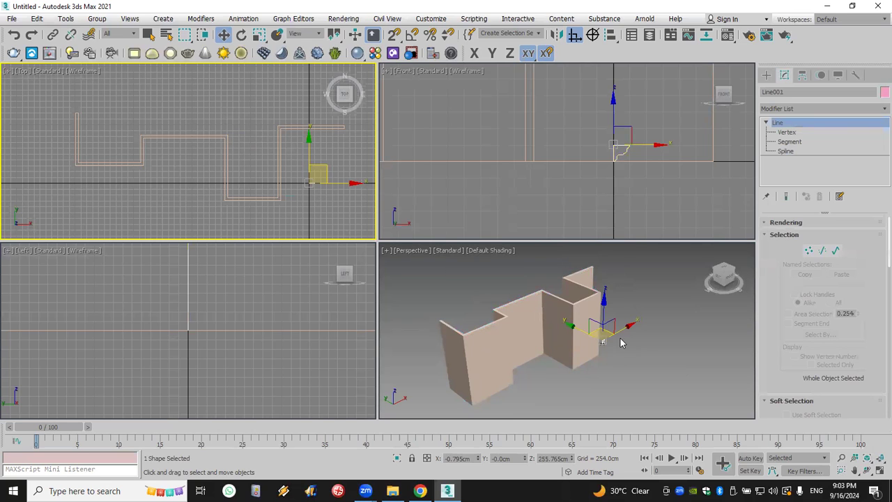
{"action": "left_click", "coordinate": [622, 337]}
{"action": "mouse_move", "coordinate": [622, 337]}
{"action": "left_mouse_down"}
{"action": "mouse_move", "coordinate": [627, 324]}
{"action": "mouse_move", "coordinate": [624, 337]}
{"action": "left_mouse_up"}
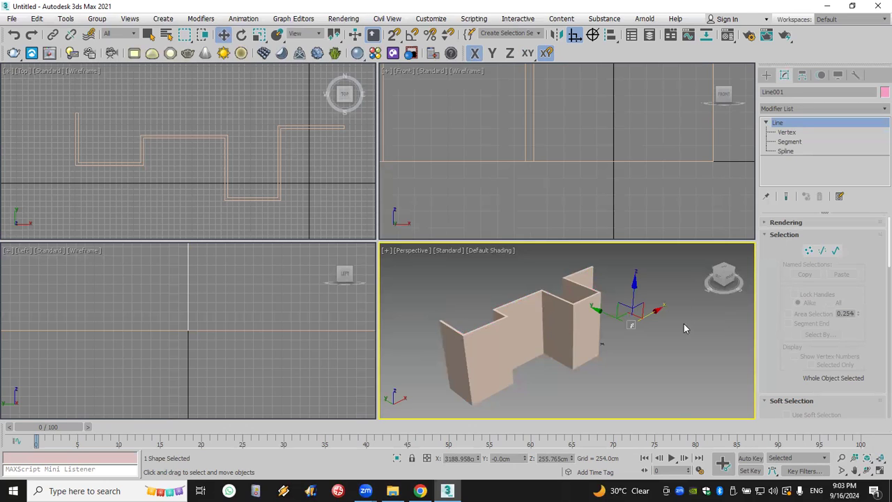
Trace the wall's outer stepped edge in the Top view with an open line snapped to its vertices from end to end
{"action": "left_click", "coordinate": [767, 75]}
{"action": "left_click", "coordinate": [801, 150]}
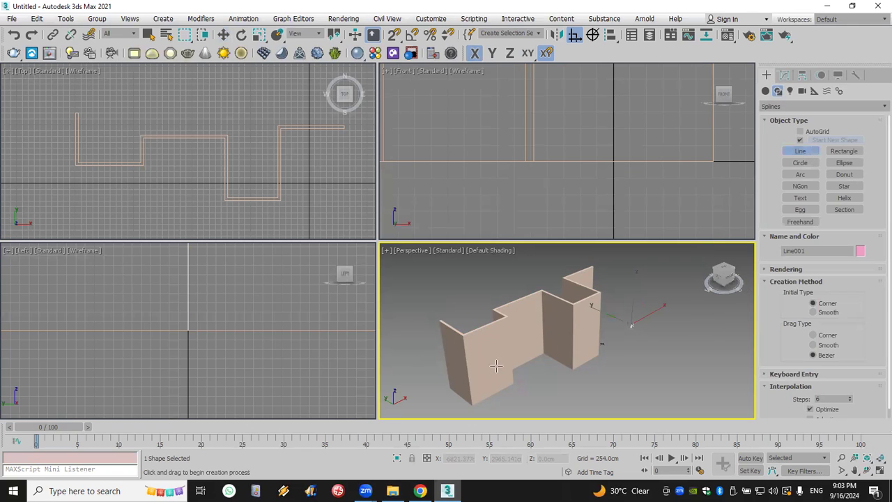
{"action": "left_click_drag", "start_coordinate": [394, 35], "coordinate": [395, 73]}
{"action": "right_click", "coordinate": [62, 112]}
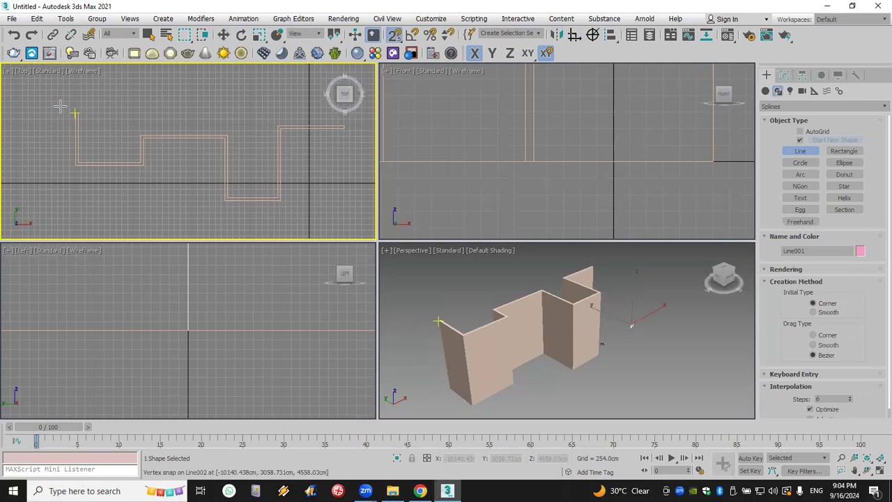
{"action": "right_click", "coordinate": [394, 35]}
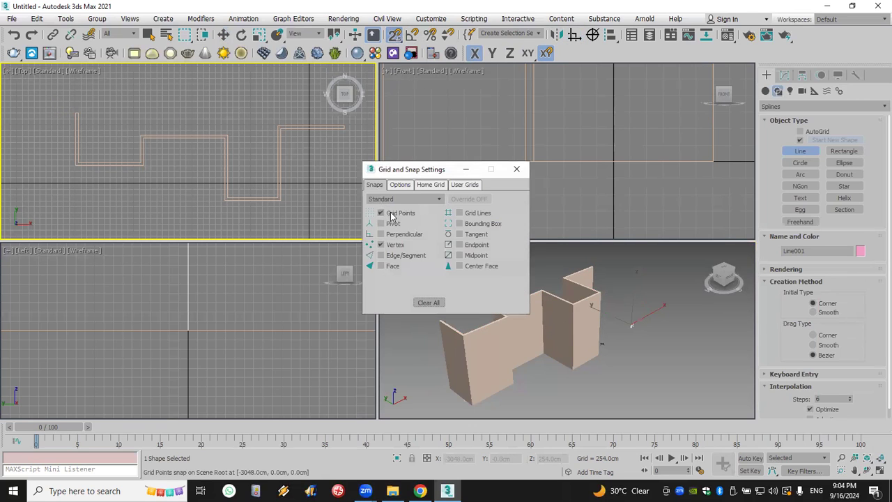
{"action": "left_click", "coordinate": [516, 168]}
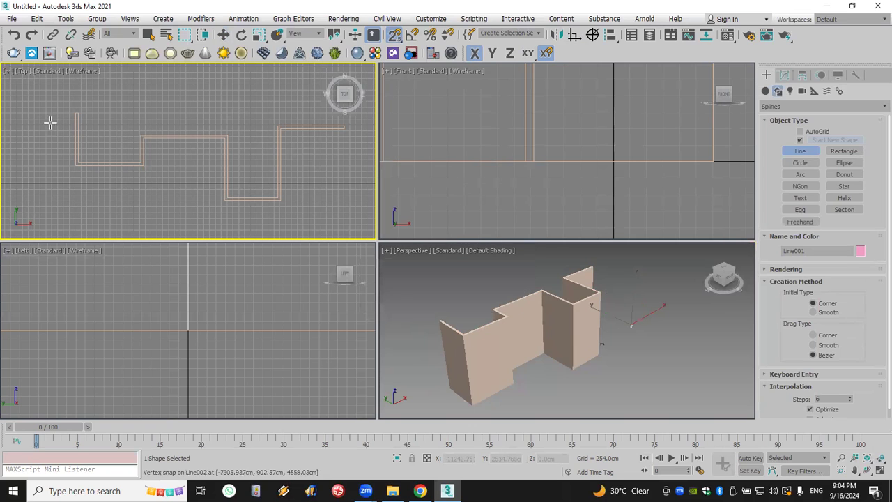
{"action": "left_click", "coordinate": [75, 113]}
{"action": "left_click", "coordinate": [76, 166]}
{"action": "left_click", "coordinate": [142, 165]}
{"action": "left_click", "coordinate": [144, 137]}
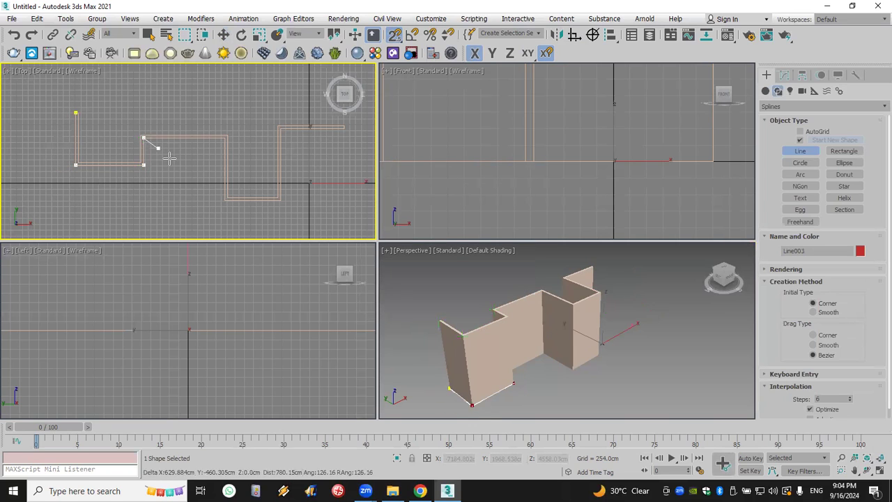
{"action": "left_click", "coordinate": [225, 138]}
{"action": "left_click", "coordinate": [225, 200]}
{"action": "left_click", "coordinate": [280, 200]}
{"action": "left_click", "coordinate": [280, 128]}
{"action": "left_click", "coordinate": [344, 129]}
{"action": "right_click", "coordinate": [343, 128]}
Raise the traced line vertically to about Z 3155 cm, below the top of the wall
{"action": "right_click", "coordinate": [611, 290]}
{"action": "key", "text": "w"}
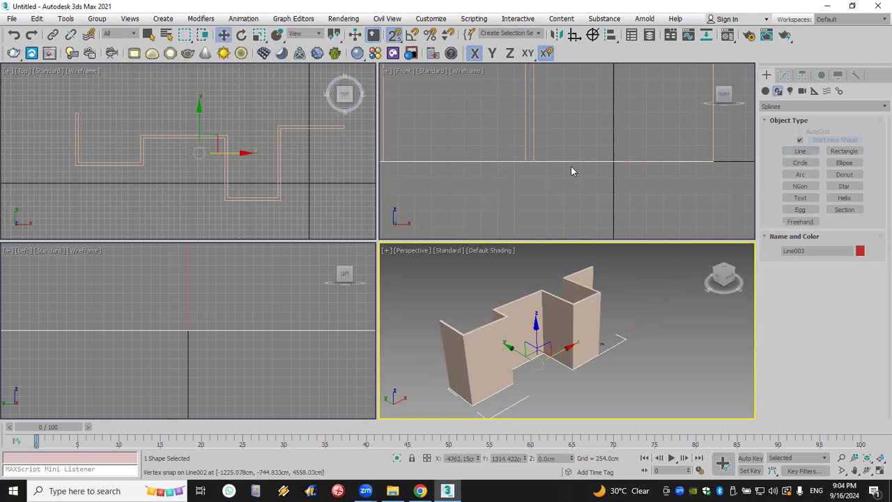
{"action": "scroll", "coordinate": [591, 186], "scroll_direction": "down", "scroll_amount": 5}
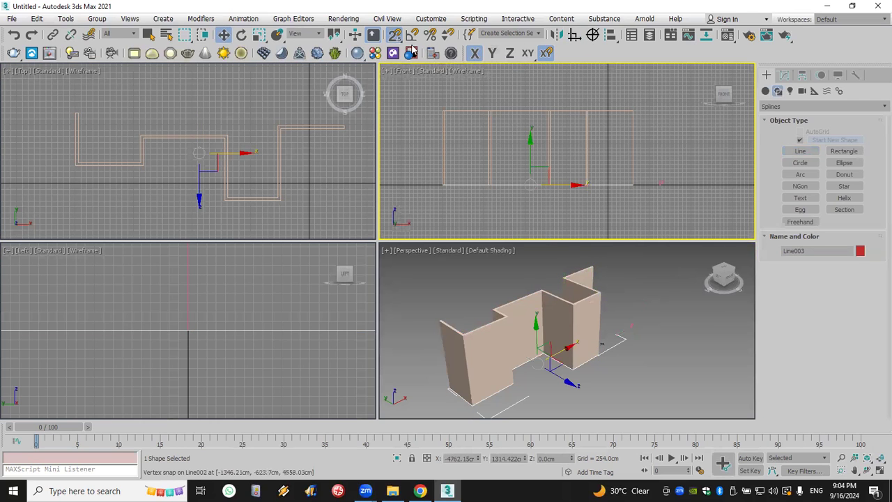
{"action": "left_click_drag", "start_coordinate": [530, 148], "coordinate": [531, 100]}
{"action": "middle_click_drag", "start_coordinate": [639, 318], "coordinate": [662, 322], "text": "alt"}
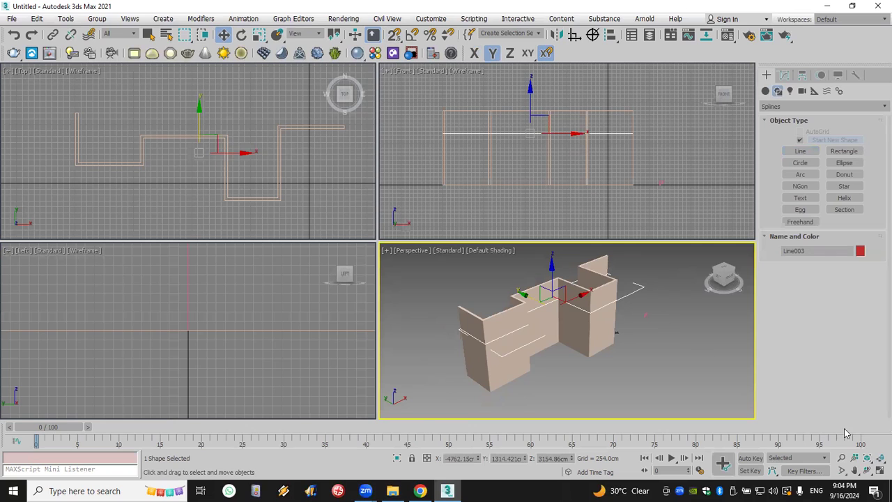
Apply a Sweep modifier to the raised line, using the cornice profile as its custom section
{"action": "left_click", "coordinate": [879, 471]}
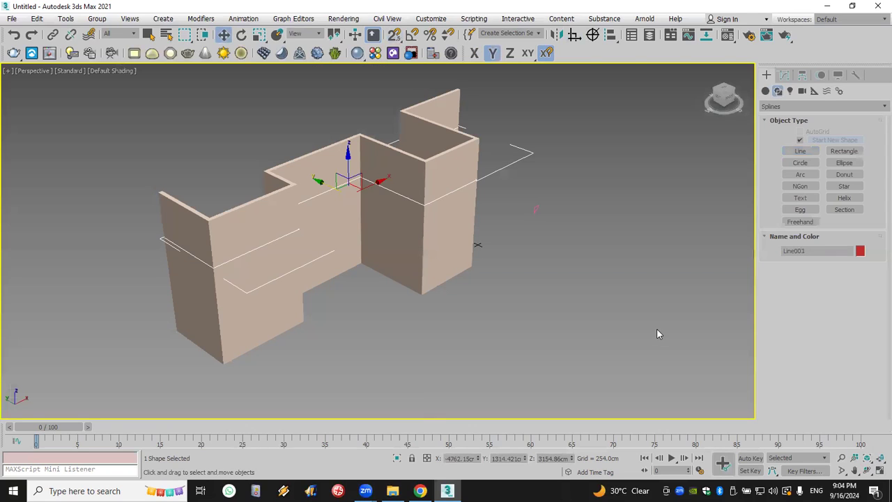
{"action": "left_click", "coordinate": [784, 74]}
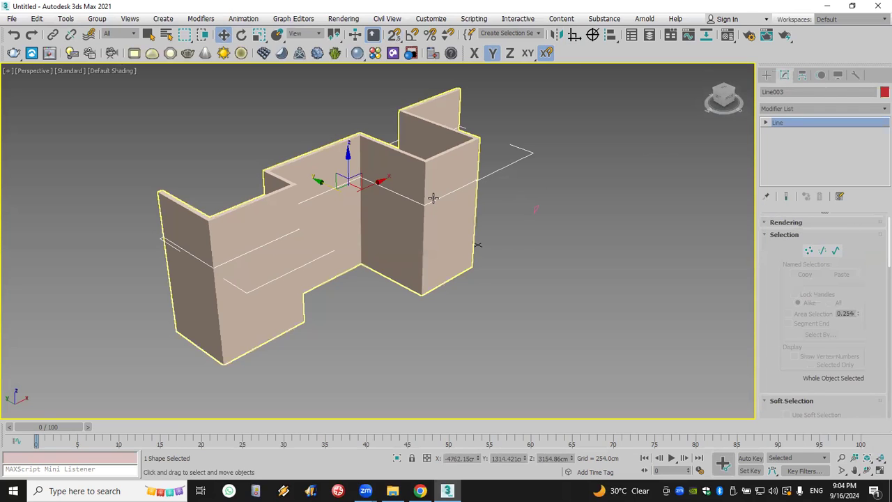
{"action": "left_click", "coordinate": [788, 109]}
{"action": "type", "text": "sw"}
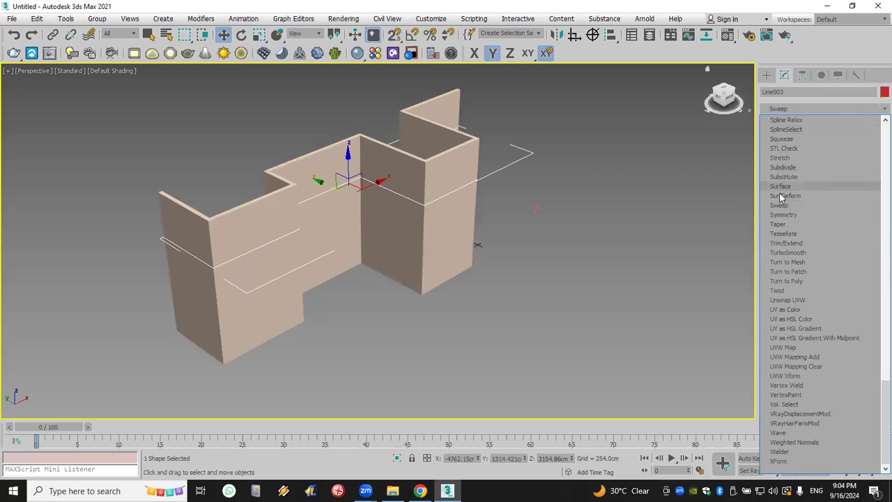
{"action": "left_click", "coordinate": [782, 204]}
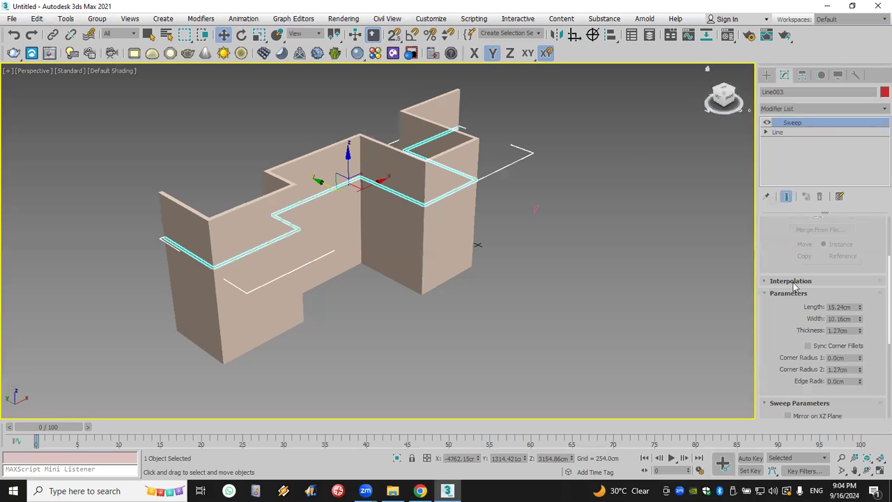
{"action": "left_click_drag", "start_coordinate": [792, 282], "coordinate": [803, 380]}
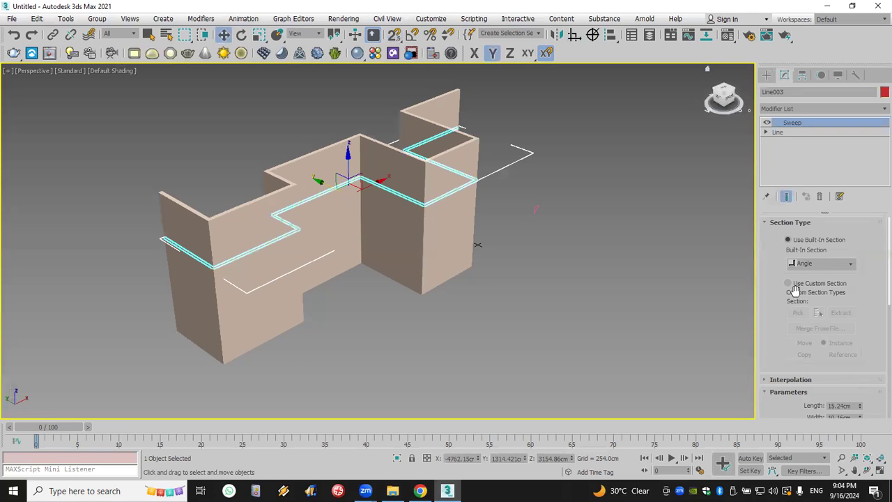
{"action": "left_click", "coordinate": [799, 285]}
{"action": "left_click", "coordinate": [798, 313]}
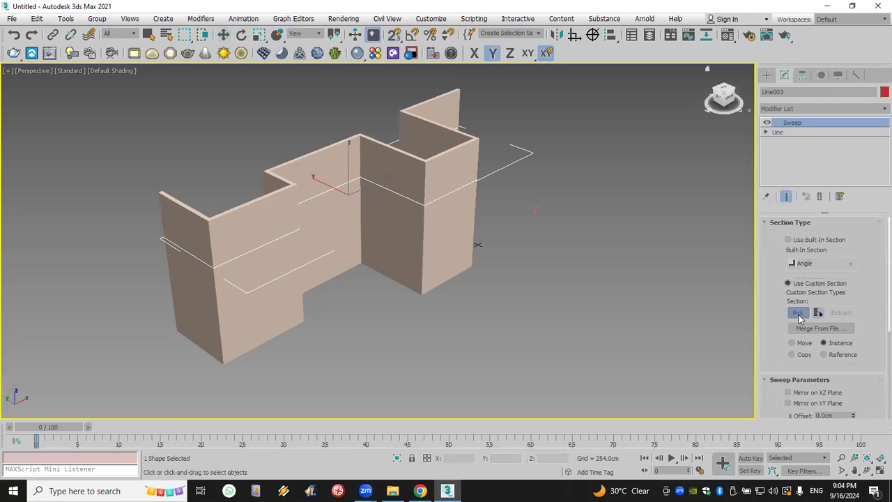
{"action": "left_click", "coordinate": [536, 210]}
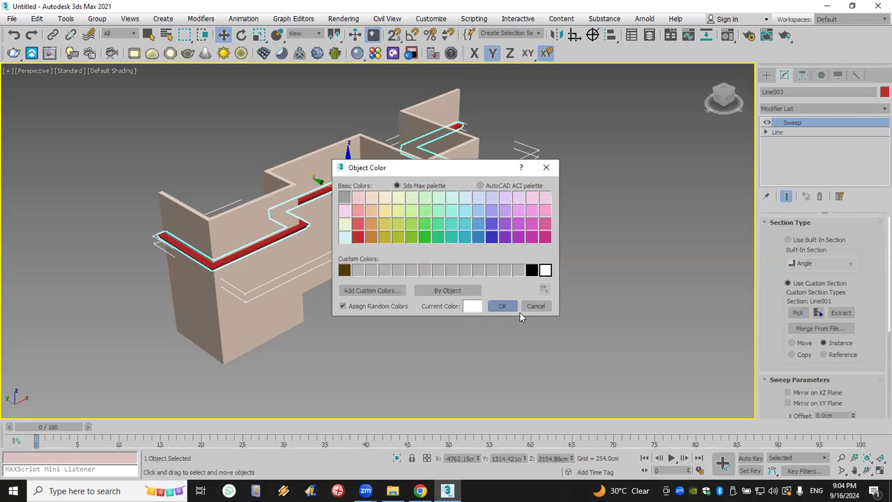
Set the swept cornice's object colour to white
{"action": "left_click", "coordinate": [507, 307]}
{"action": "mouse_move", "coordinate": [425, 285]}
{"action": "middle_mouse_down", "text": "alt"}
{"action": "mouse_move", "coordinate": [384, 295]}
{"action": "mouse_move", "coordinate": [428, 299]}
{"action": "middle_mouse_up", "text": "alt"}
{"action": "scroll", "coordinate": [428, 299], "scroll_direction": "up", "scroll_amount": 3}
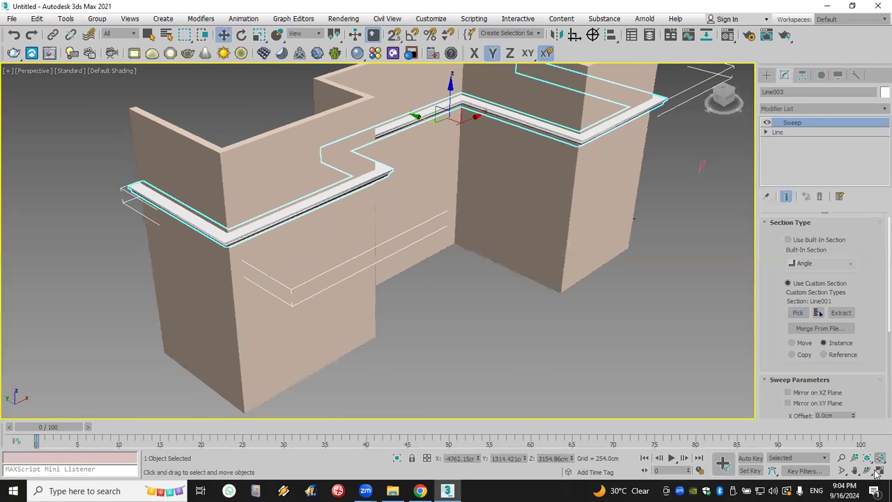
Align the sweep's pivot to the top-left corner of the section, after trying the top-right corner
{"action": "left_click", "coordinate": [867, 471]}
{"action": "left_click_drag", "start_coordinate": [369, 279], "coordinate": [573, 230]}
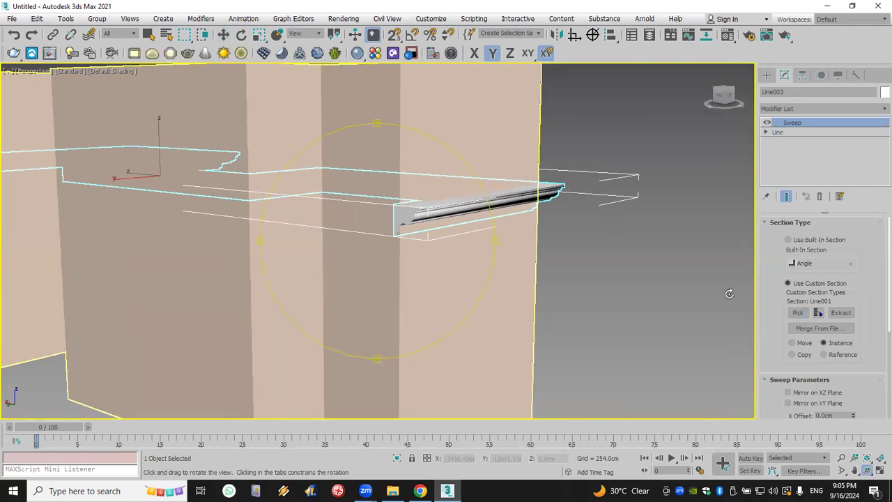
{"action": "left_click_drag", "start_coordinate": [795, 345], "coordinate": [795, 183]}
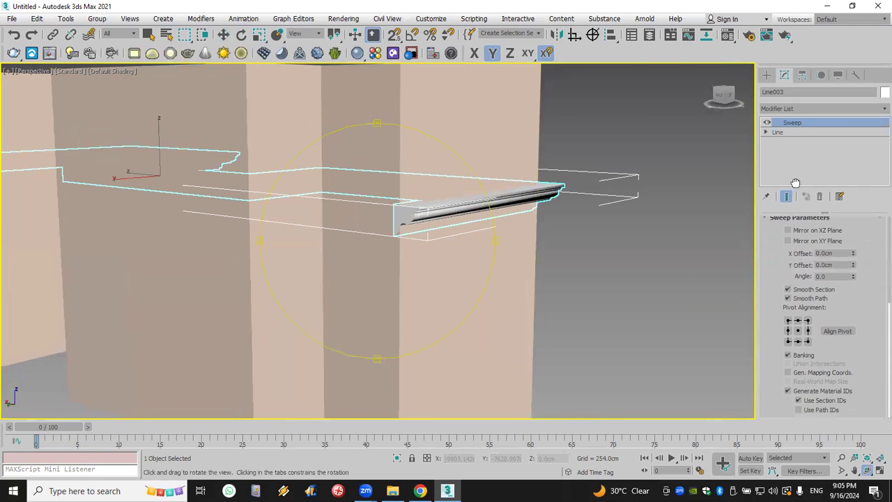
{"action": "left_click", "coordinate": [808, 321]}
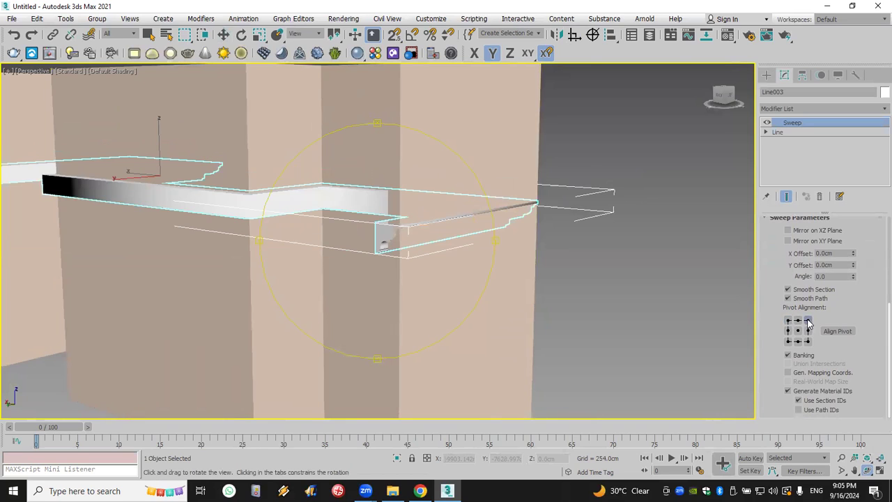
{"action": "left_click", "coordinate": [788, 321]}
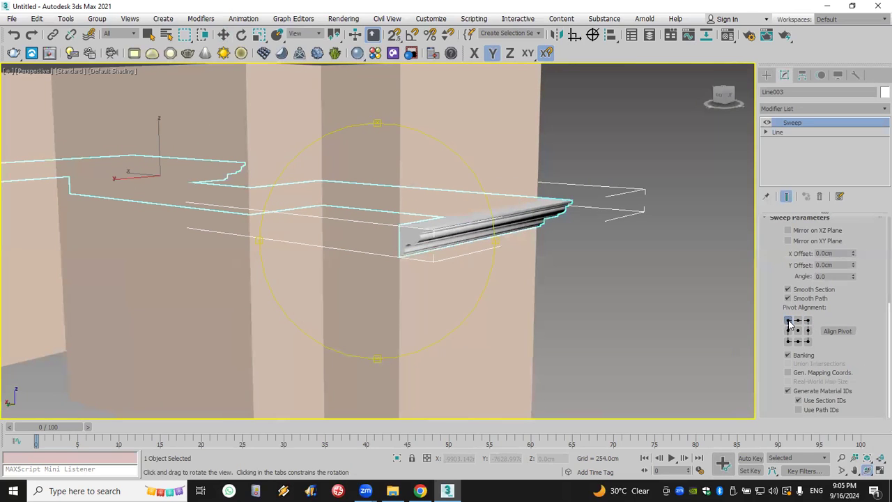
{"action": "mouse_move", "coordinate": [429, 235]}
{"action": "left_mouse_down"}
{"action": "mouse_move", "coordinate": [337, 232]}
{"action": "mouse_move", "coordinate": [639, 244]}
{"action": "mouse_move", "coordinate": [426, 253]}
{"action": "left_mouse_up"}
{"action": "key", "text": "w"}
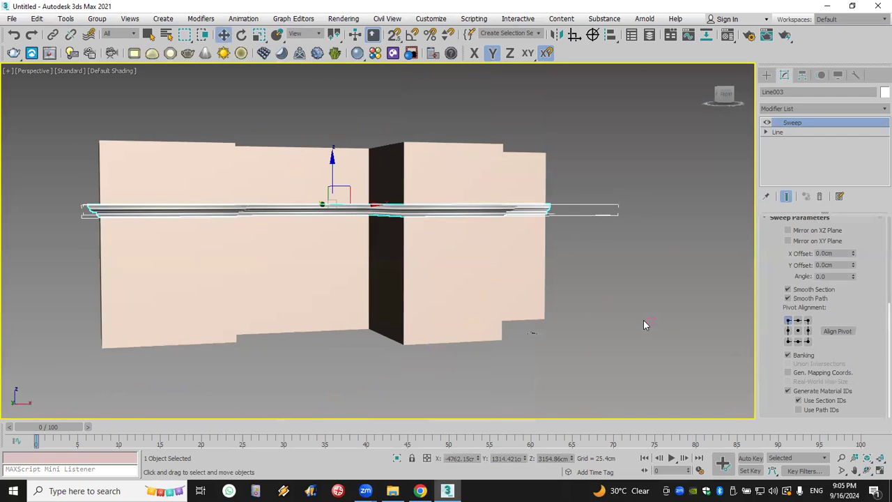
Select the cornice profile beside the wall and examine how the swept cornice follows the wall's steps from several angles
{"action": "left_click", "coordinate": [648, 321]}
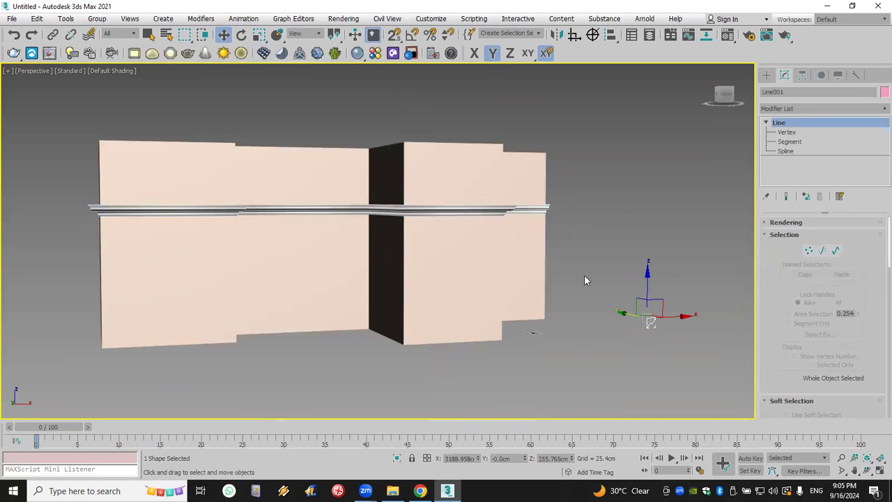
{"action": "left_click", "coordinate": [868, 471]}
{"action": "left_click_drag", "start_coordinate": [444, 295], "coordinate": [432, 257]}
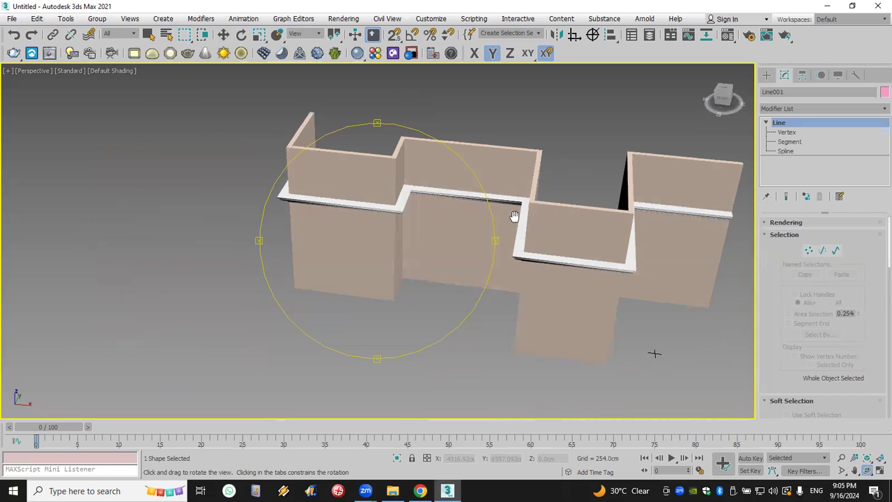
{"action": "scroll", "coordinate": [513, 217], "scroll_direction": "up", "scroll_amount": 15}
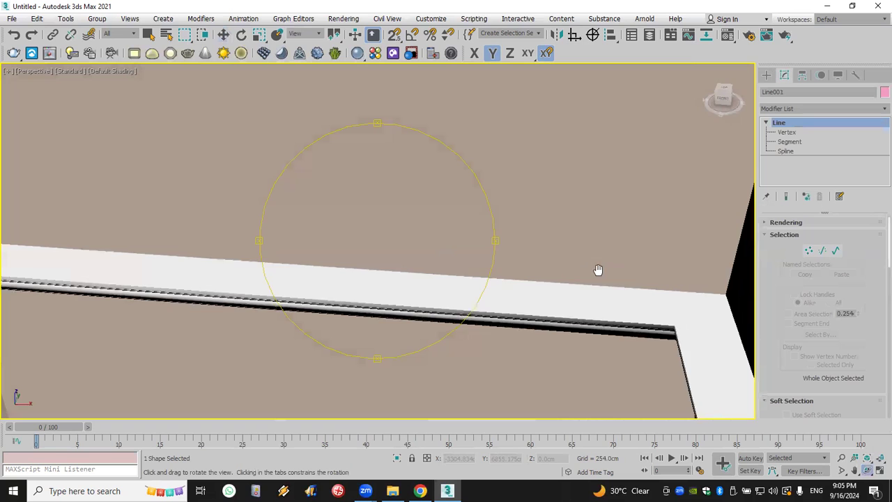
{"action": "middle_click_drag", "start_coordinate": [598, 269], "coordinate": [474, 253]}
{"action": "left_click_drag", "start_coordinate": [564, 271], "coordinate": [448, 257]}
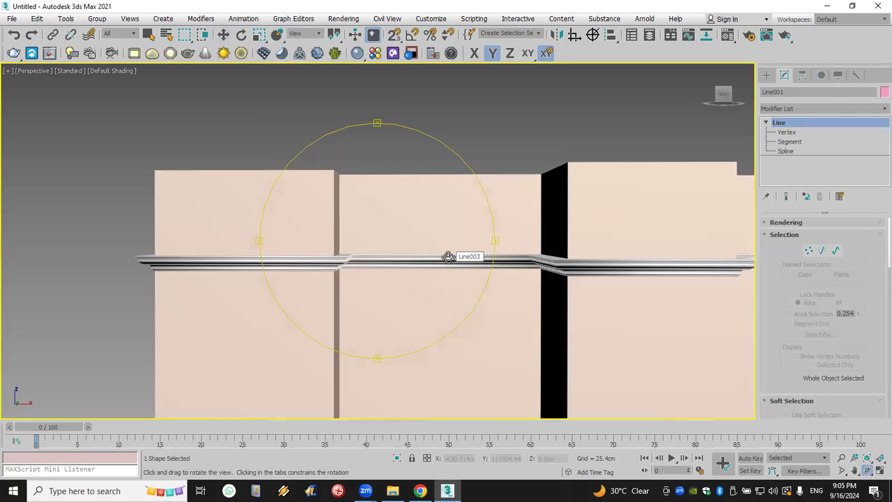
{"action": "middle_click_drag", "start_coordinate": [733, 245], "coordinate": [439, 208]}
{"action": "scroll", "coordinate": [453, 219], "scroll_direction": "up", "scroll_amount": 2}
{"action": "left_click", "coordinate": [766, 77]}
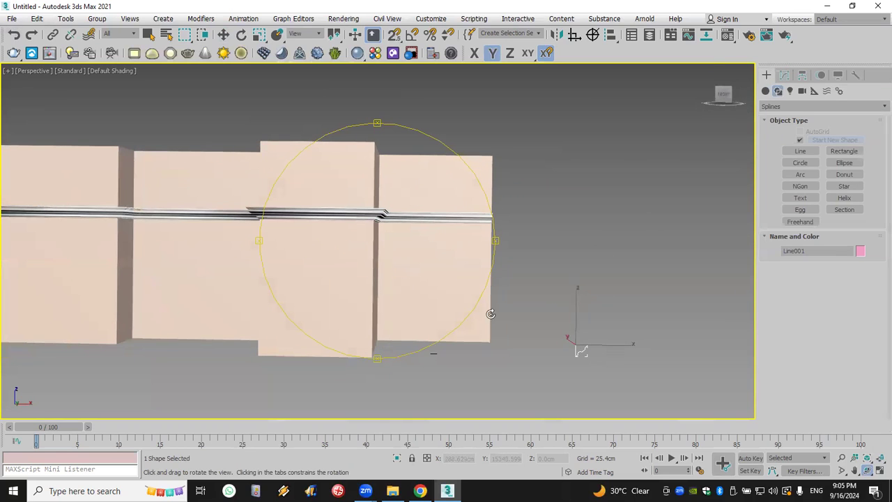
{"action": "middle_click_drag", "start_coordinate": [492, 258], "coordinate": [494, 263], "text": "alt"}
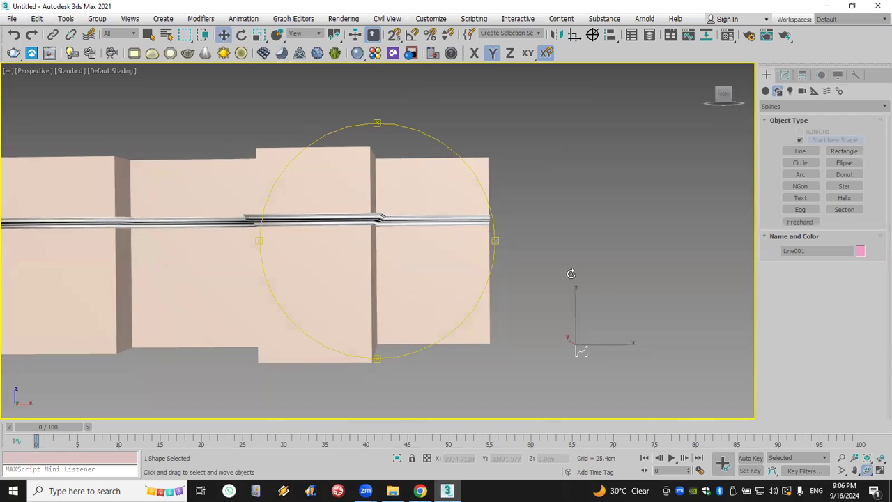
Try to scale the cornice profile uniformly as a whole object, and undo the scaling
{"action": "left_click", "coordinate": [589, 333]}
{"action": "left_click", "coordinate": [582, 348]}
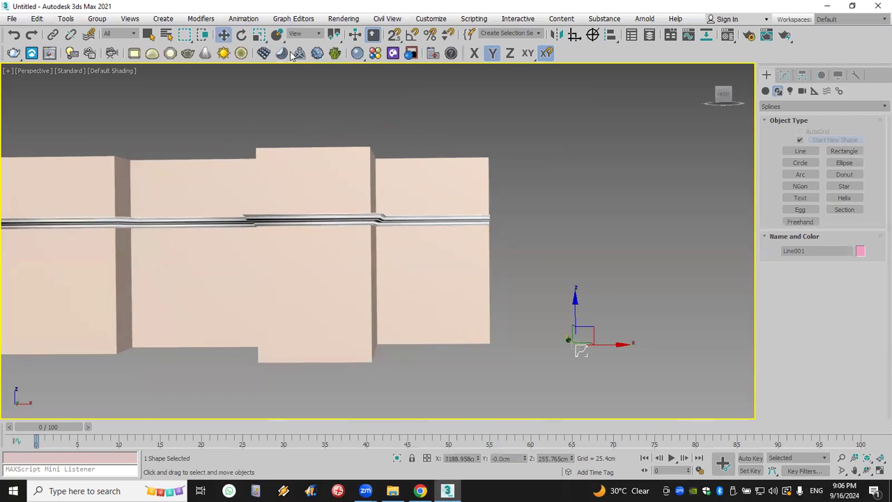
{"action": "left_click", "coordinate": [258, 34]}
{"action": "mouse_move", "coordinate": [582, 344]}
{"action": "left_mouse_down"}
{"action": "mouse_move", "coordinate": [595, 358]}
{"action": "mouse_move", "coordinate": [585, 219]}
{"action": "mouse_move", "coordinate": [633, 462]}
{"action": "mouse_move", "coordinate": [621, 128]}
{"action": "mouse_move", "coordinate": [622, 352]}
{"action": "mouse_move", "coordinate": [586, 344]}
{"action": "left_mouse_up"}
{"action": "left_click", "coordinate": [13, 35]}
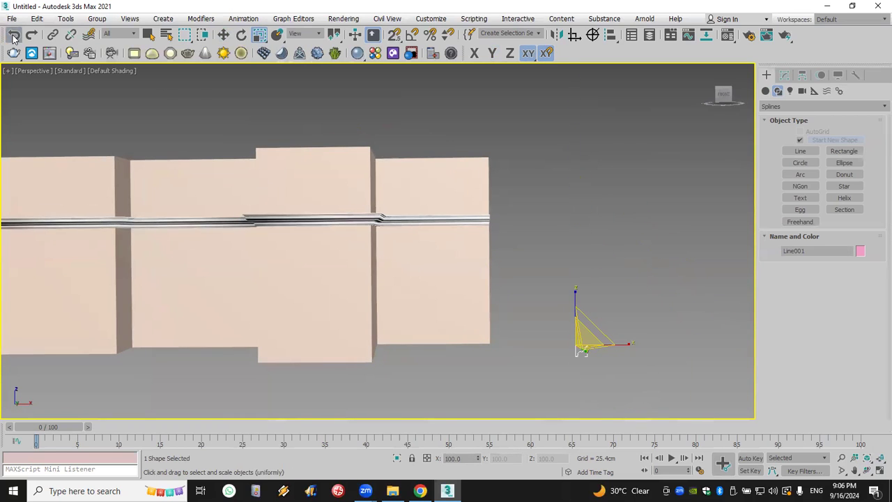
Try to scale the cornice profile uniformly at Spline sub-object level, undo it and leave sub-object editing
{"action": "scroll", "coordinate": [575, 331], "scroll_direction": "up", "scroll_amount": 4}
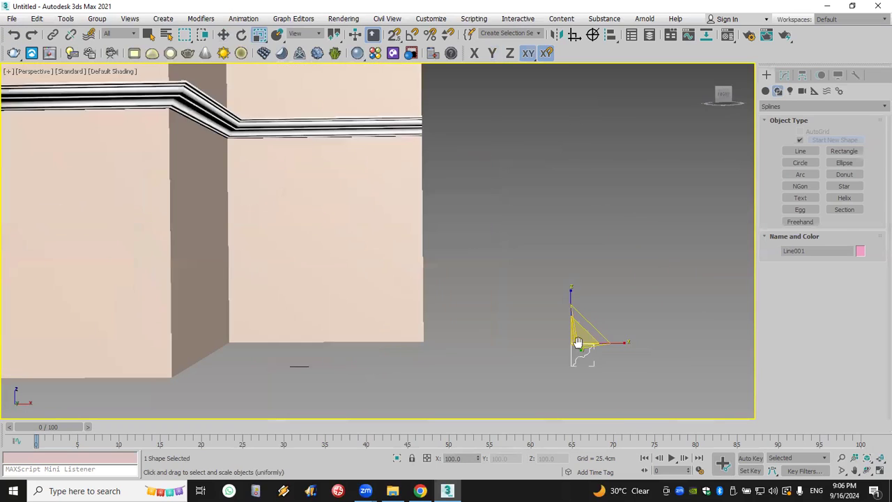
{"action": "scroll", "coordinate": [571, 321], "scroll_direction": "down", "scroll_amount": 3}
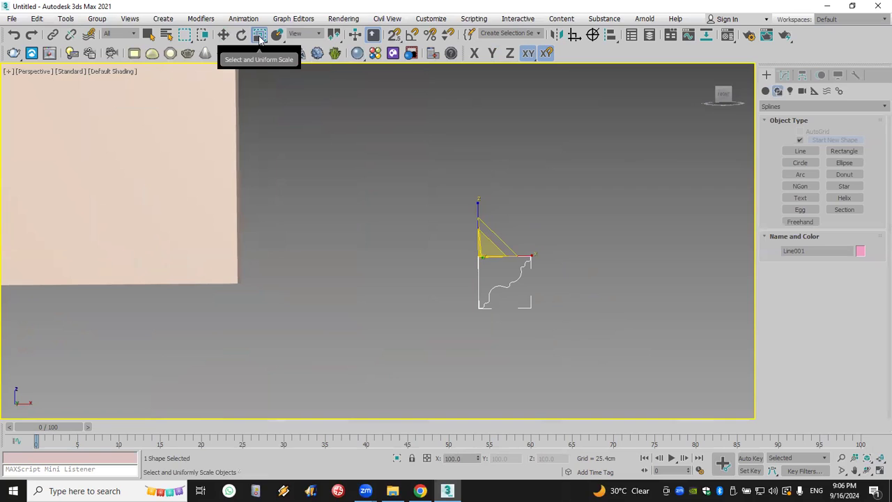
{"action": "left_click", "coordinate": [784, 75]}
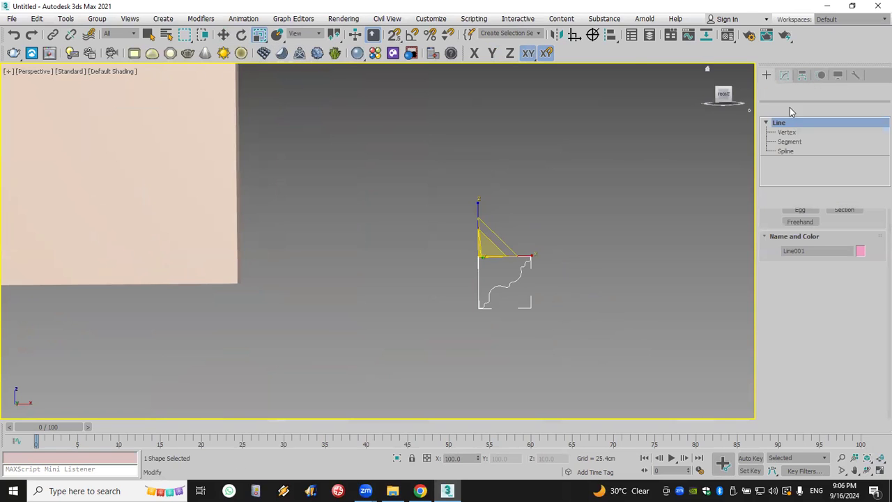
{"action": "left_click", "coordinate": [795, 152]}
{"action": "scroll", "coordinate": [514, 260], "scroll_direction": "down", "scroll_amount": 5}
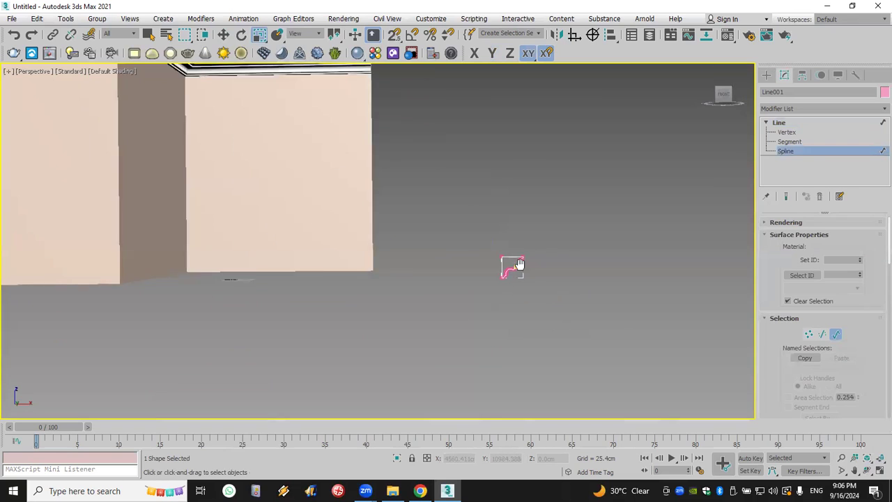
{"action": "scroll", "coordinate": [534, 282], "scroll_direction": "up", "scroll_amount": 5}
{"action": "left_click", "coordinate": [534, 288]}
{"action": "mouse_move", "coordinate": [534, 287]}
{"action": "left_mouse_down"}
{"action": "mouse_move", "coordinate": [557, 382]}
{"action": "mouse_move", "coordinate": [529, 233]}
{"action": "mouse_move", "coordinate": [562, 339]}
{"action": "mouse_move", "coordinate": [547, 287]}
{"action": "left_mouse_up"}
{"action": "left_click", "coordinate": [14, 34]}
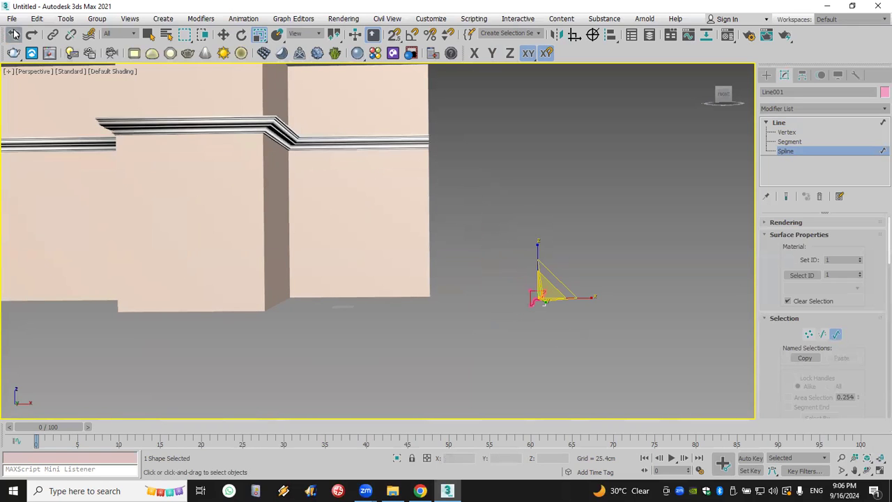
{"action": "left_click", "coordinate": [767, 75]}
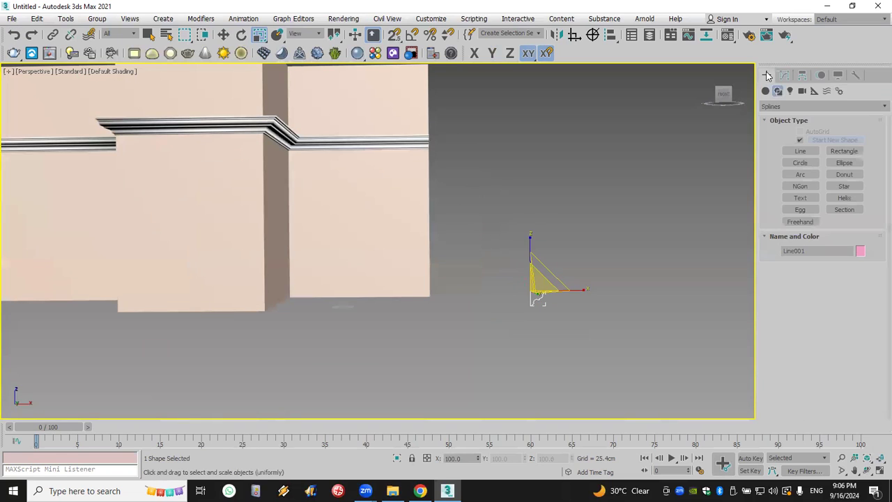
Try the Rescale World Units utility on the selected profile only with a scale factor of .5, and undo the rescale
{"action": "left_click", "coordinate": [857, 75]}
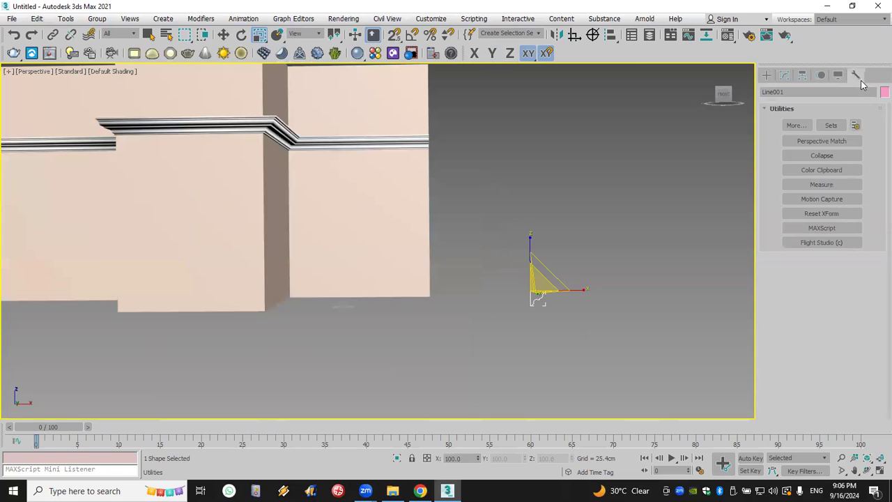
{"action": "left_click", "coordinate": [794, 125]}
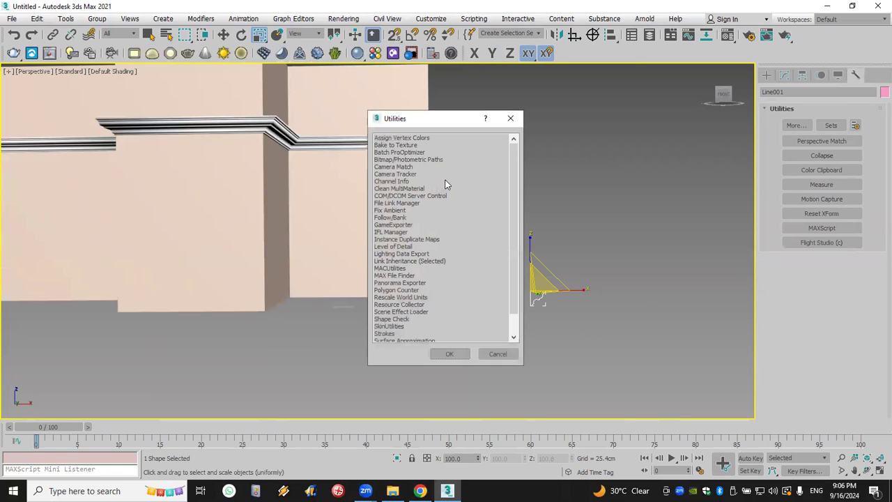
{"action": "left_click", "coordinate": [400, 297]}
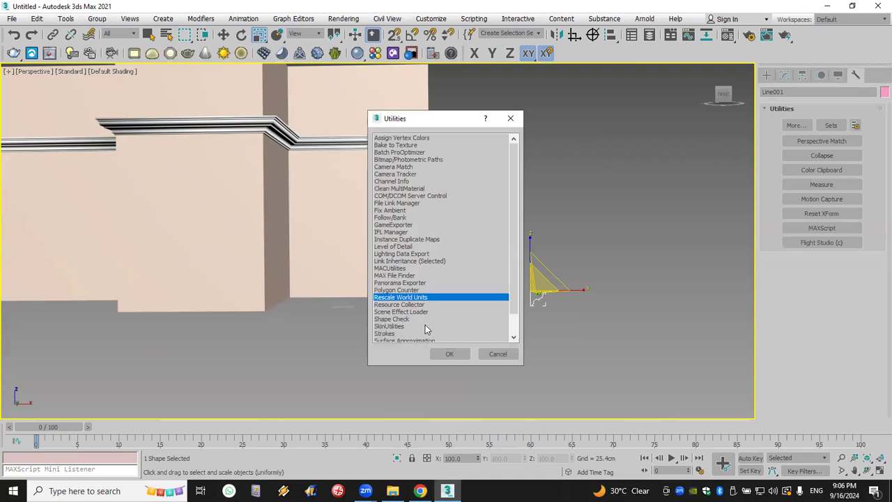
{"action": "left_click", "coordinate": [448, 354]}
{"action": "left_click", "coordinate": [818, 291]}
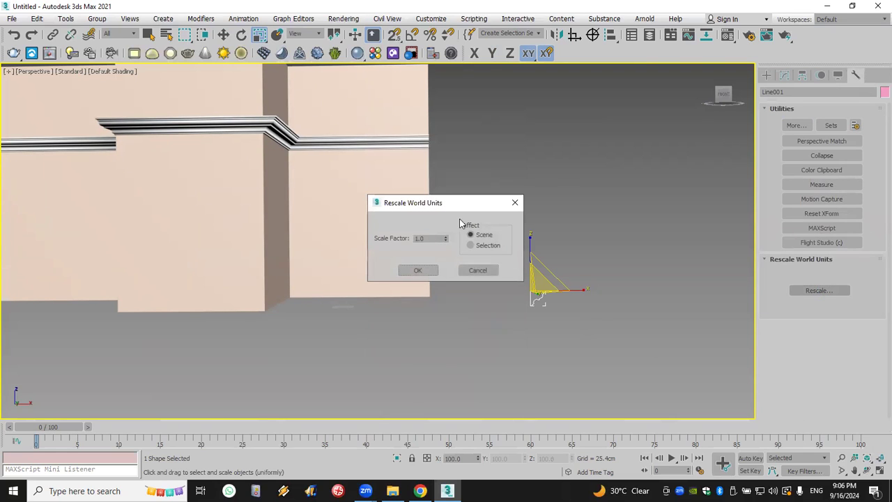
{"action": "left_click_drag", "start_coordinate": [442, 207], "coordinate": [551, 176]}
{"action": "left_click", "coordinate": [579, 215]}
{"action": "left_click_drag", "start_coordinate": [540, 209], "coordinate": [478, 208]}
{"action": "type", "text": ".5"}
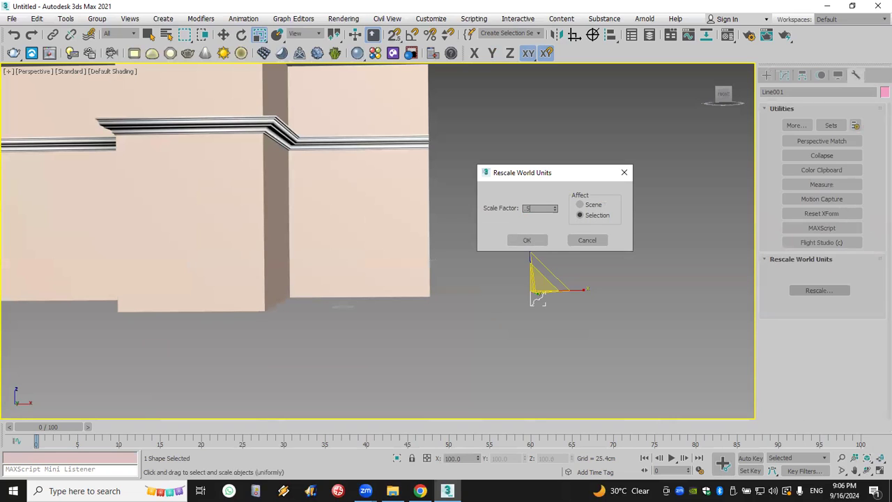
{"action": "left_click", "coordinate": [519, 241]}
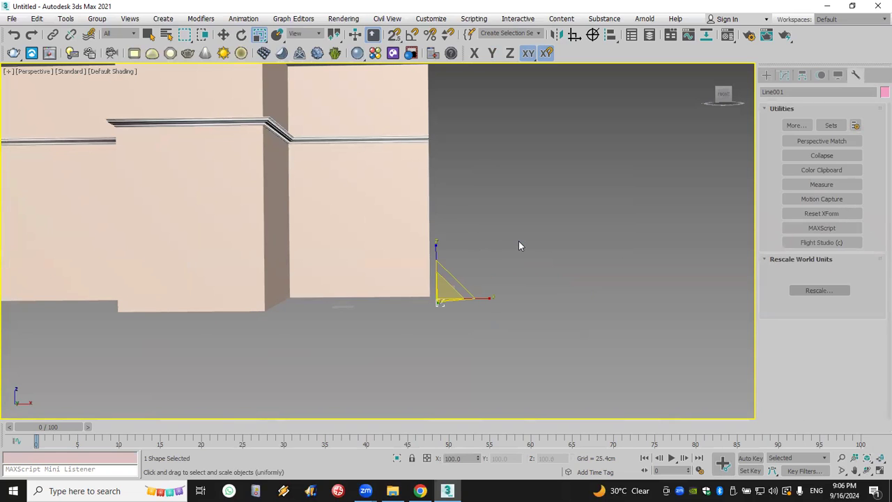
{"action": "left_click", "coordinate": [14, 36]}
{"action": "left_click", "coordinate": [767, 75]}
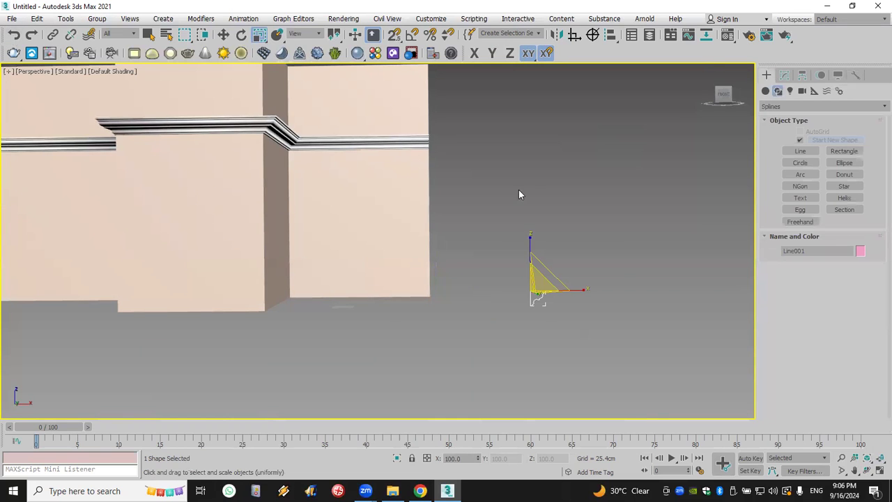
Examine the cornice's corners along the wall up close and return to the four-viewport layout with the Front view active
{"action": "middle_click_drag", "start_coordinate": [518, 195], "coordinate": [627, 223]}
{"action": "scroll", "coordinate": [441, 200], "scroll_direction": "up", "scroll_amount": 5}
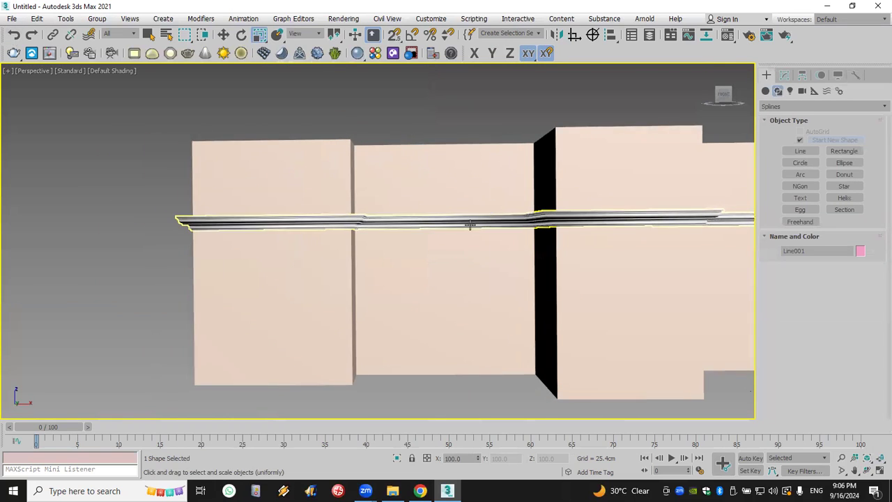
{"action": "left_click", "coordinate": [866, 470]}
{"action": "left_click_drag", "start_coordinate": [422, 288], "coordinate": [442, 255]}
{"action": "scroll", "coordinate": [450, 255], "scroll_direction": "up", "scroll_amount": 5}
{"action": "scroll", "coordinate": [440, 249], "scroll_direction": "down", "scroll_amount": 3}
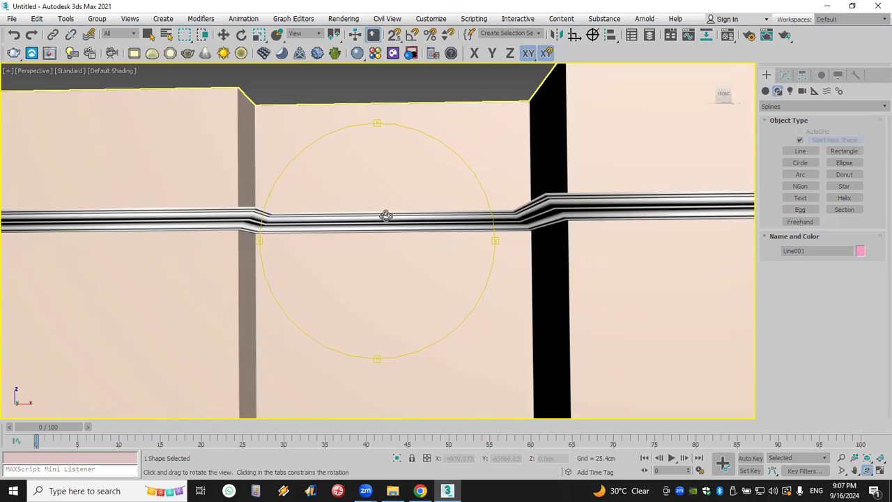
{"action": "left_click", "coordinate": [879, 471]}
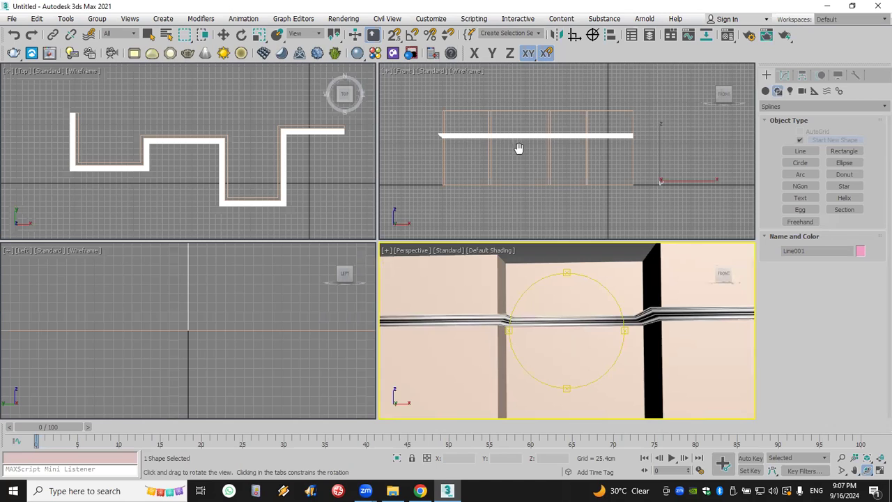
{"action": "middle_click", "coordinate": [519, 148]}
{"action": "key", "text": "z"}
Review the profile's vertex-level Geometry options, leave vertex editing and deselect the profile
{"action": "left_click", "coordinate": [784, 74]}
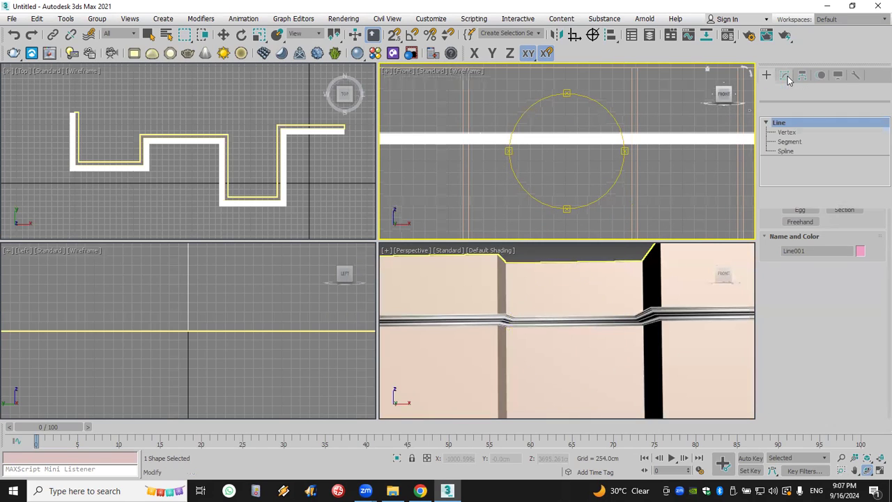
{"action": "left_click", "coordinate": [790, 134]}
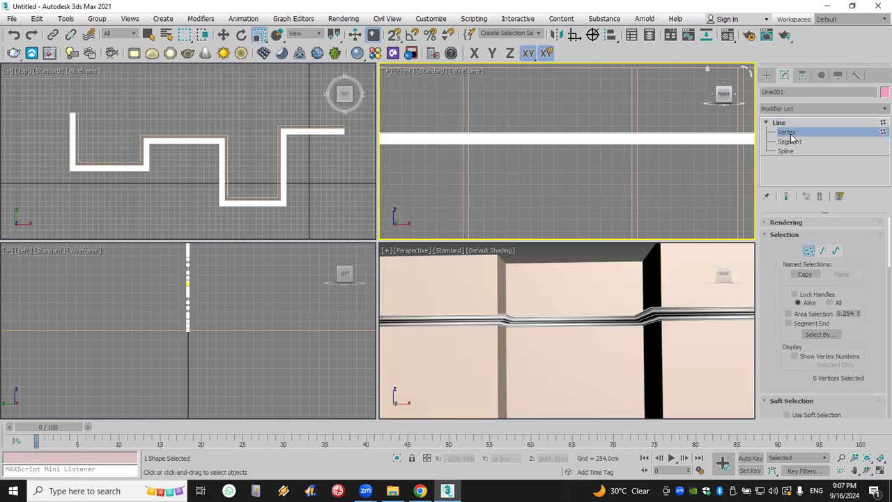
{"action": "scroll", "coordinate": [784, 305], "scroll_direction": "down", "scroll_amount": 5}
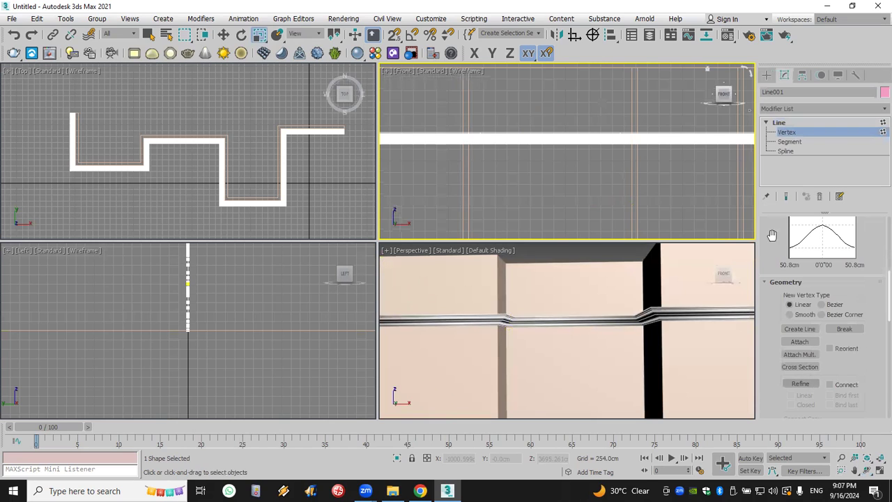
{"action": "left_click", "coordinate": [766, 75]}
{"action": "left_click", "coordinate": [611, 189]}
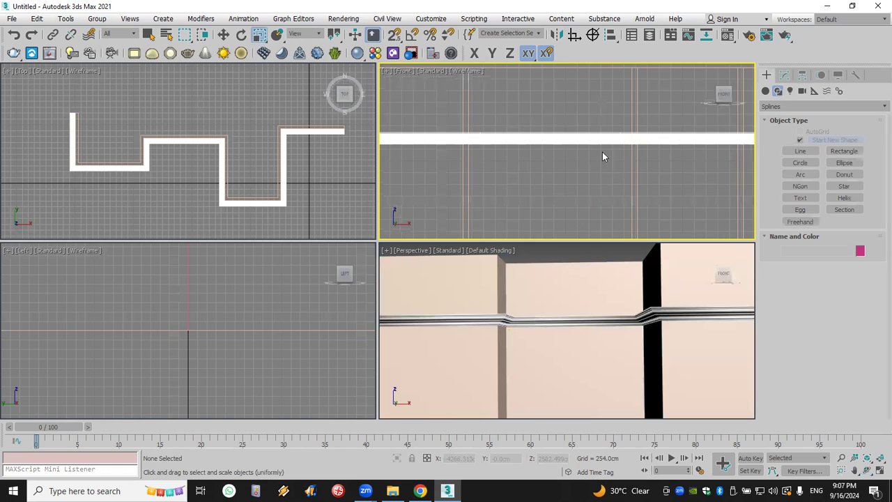
Select the white swept moulding and open its base line for vertex editing
{"action": "left_click", "coordinate": [603, 140]}
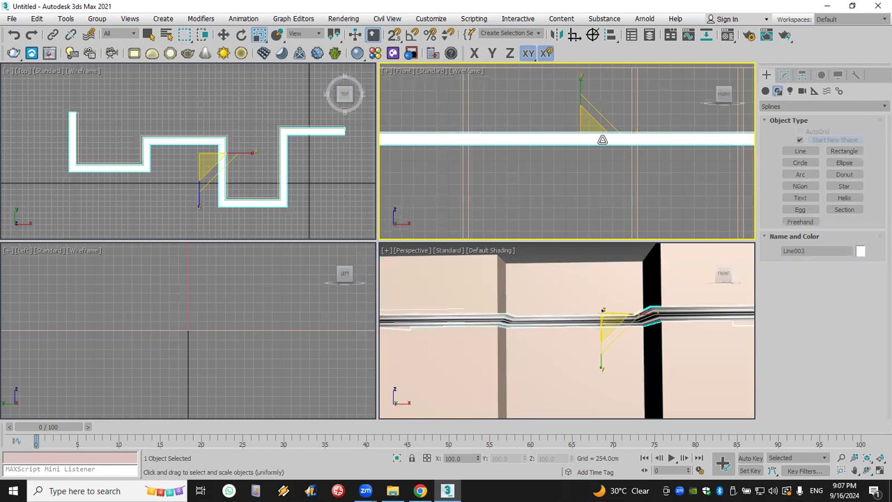
{"action": "left_click", "coordinate": [784, 74]}
{"action": "left_click", "coordinate": [766, 133]}
{"action": "left_click", "coordinate": [787, 141]}
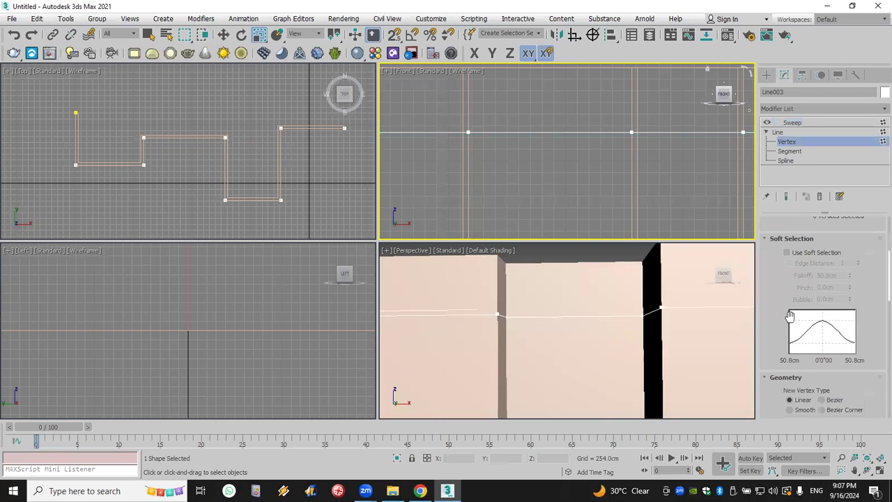
Enable midpoint snapping and refine the middle wall's line segment with three vertices, at its midpoint and at both quarter points
{"action": "scroll", "coordinate": [789, 315], "scroll_direction": "down", "scroll_amount": 5}
{"action": "left_click", "coordinate": [800, 279]}
{"action": "left_click", "coordinate": [397, 37]}
{"action": "left_click", "coordinate": [394, 36]}
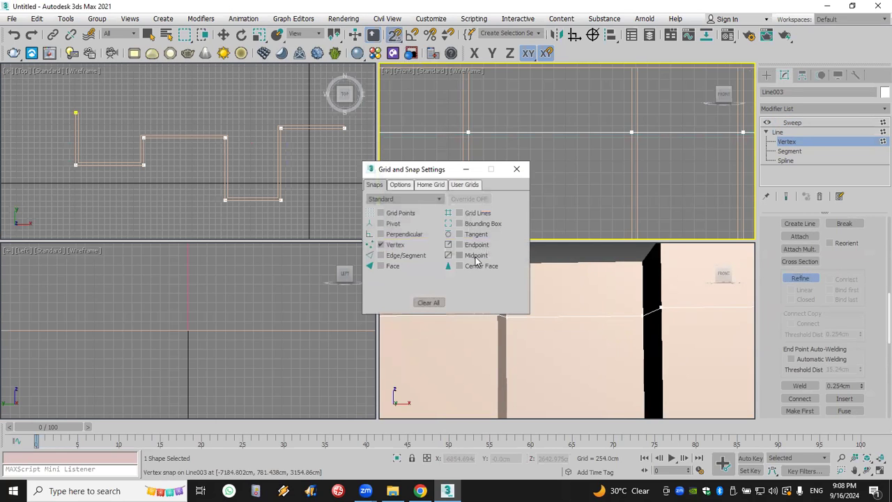
{"action": "left_click", "coordinate": [516, 169]}
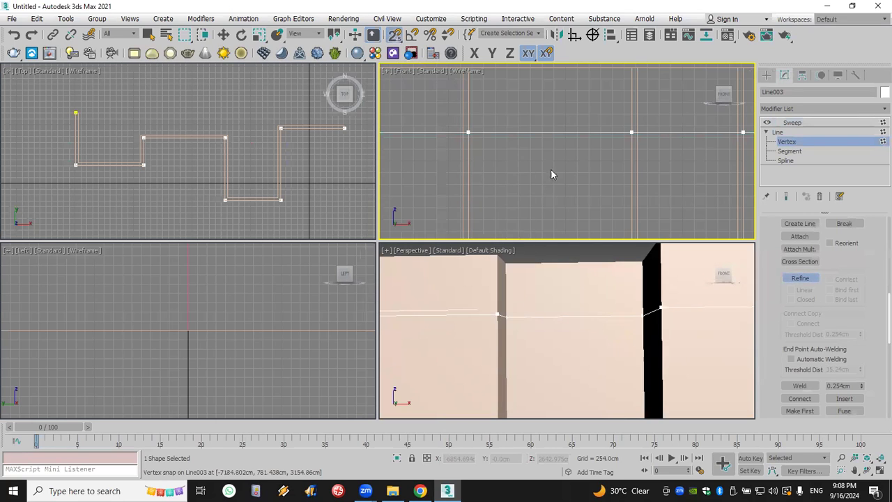
{"action": "left_click", "coordinate": [549, 131]}
{"action": "left_click", "coordinate": [509, 131]}
{"action": "left_click", "coordinate": [590, 132]}
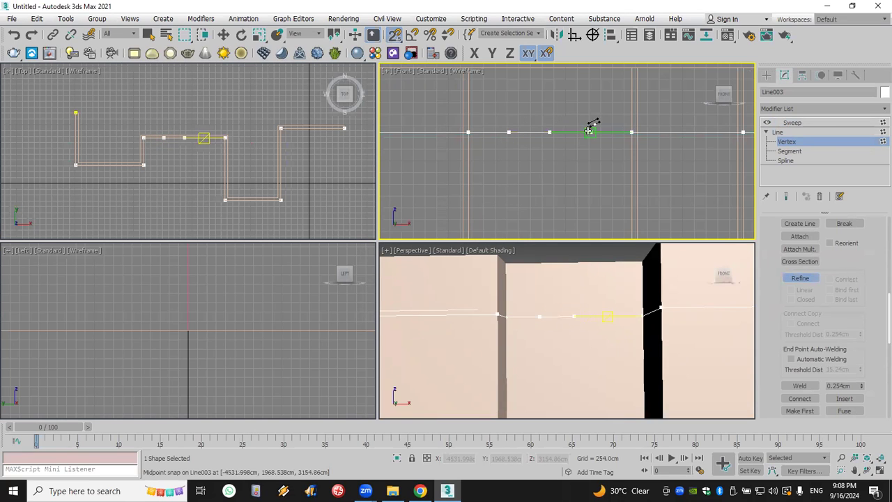
{"action": "right_click", "coordinate": [579, 154]}
Convert the three new vertices to Corner and raise the middle one in the front view to form a triangular peak
{"action": "left_click", "coordinate": [549, 133]}
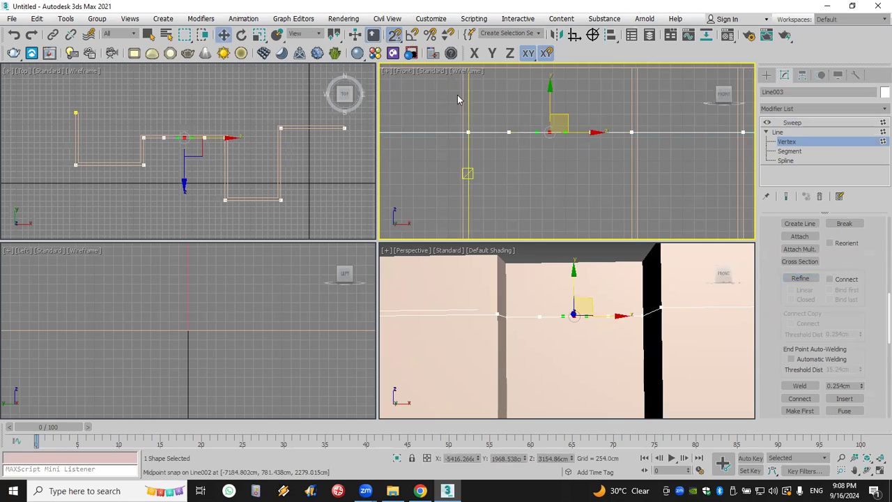
{"action": "left_click_drag", "start_coordinate": [564, 156], "coordinate": [612, 167]}
{"action": "right_click", "coordinate": [584, 138]}
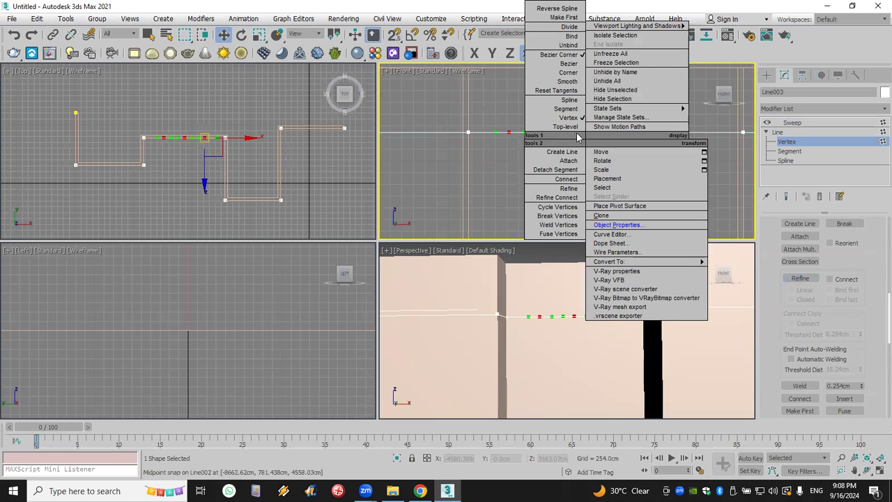
{"action": "left_click", "coordinate": [557, 92]}
{"action": "left_click_drag", "start_coordinate": [560, 150], "coordinate": [528, 89]}
Fillet the peak's three vertices by about 570 cm to turn the peak into a smooth arch
{"action": "left_click_drag", "start_coordinate": [609, 169], "coordinate": [609, 168]}
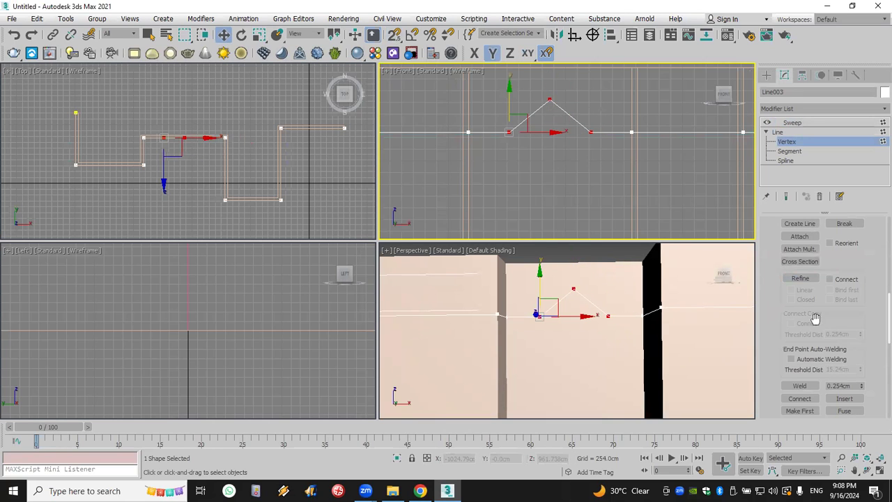
{"action": "scroll", "coordinate": [853, 176], "scroll_direction": "down", "scroll_amount": 5}
{"action": "left_click", "coordinate": [799, 287]}
{"action": "left_click_drag", "start_coordinate": [550, 99], "coordinate": [556, 70]}
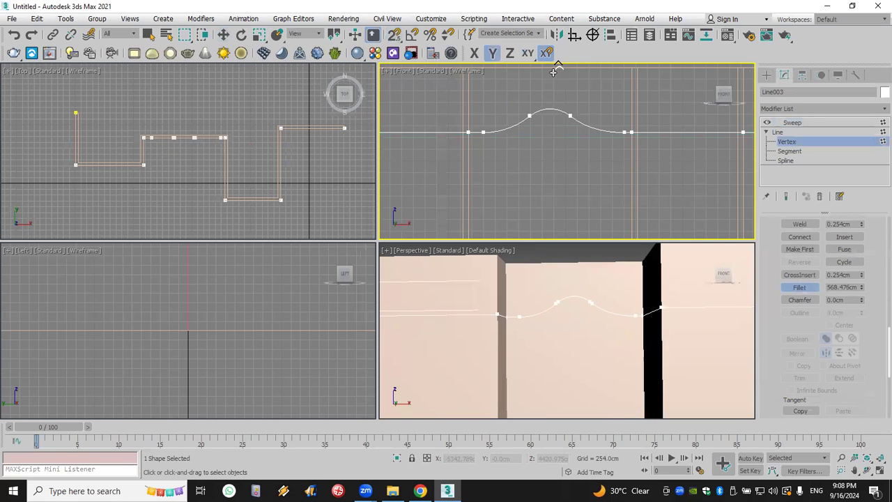
Turn on Adaptive interpolation for the line to smooth the arch
{"action": "scroll", "coordinate": [582, 143], "scroll_direction": "up", "scroll_amount": 4}
{"action": "middle_click_drag", "start_coordinate": [581, 143], "coordinate": [616, 173]}
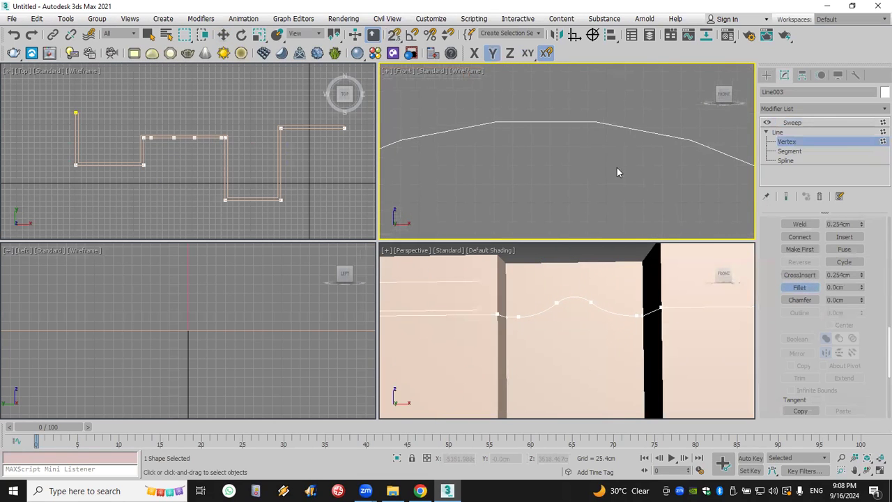
{"action": "scroll", "coordinate": [784, 278], "scroll_direction": "up", "scroll_amount": 10}
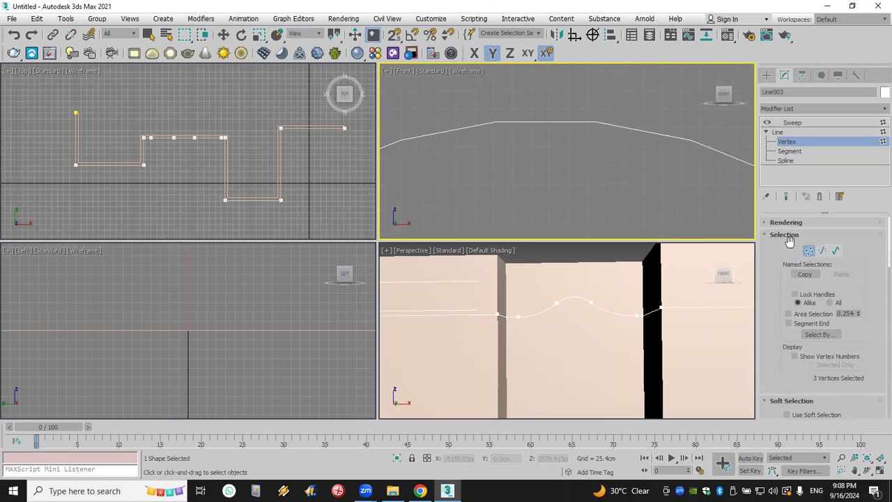
{"action": "left_click", "coordinate": [789, 235]}
{"action": "left_click", "coordinate": [795, 247]}
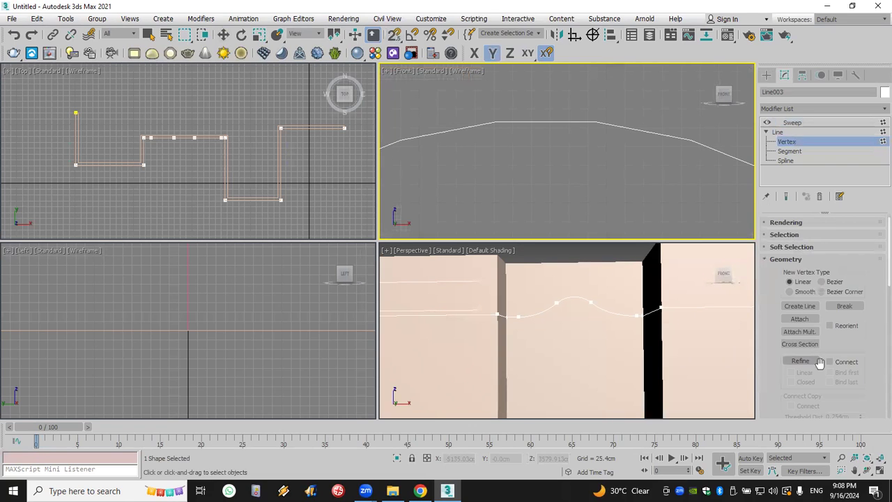
{"action": "scroll", "coordinate": [816, 335], "scroll_direction": "down", "scroll_amount": 6}
{"action": "scroll", "coordinate": [819, 347], "scroll_direction": "up", "scroll_amount": 4}
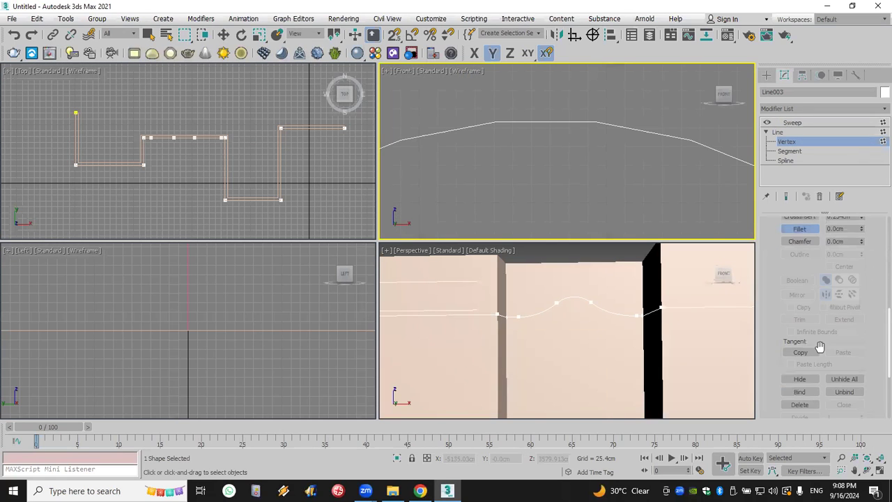
{"action": "scroll", "coordinate": [823, 349], "scroll_direction": "up", "scroll_amount": 2}
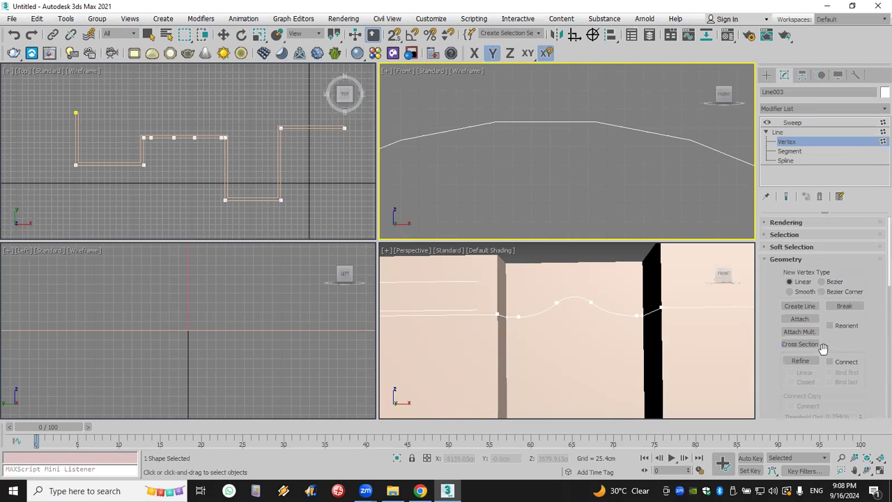
{"action": "left_click", "coordinate": [795, 260]}
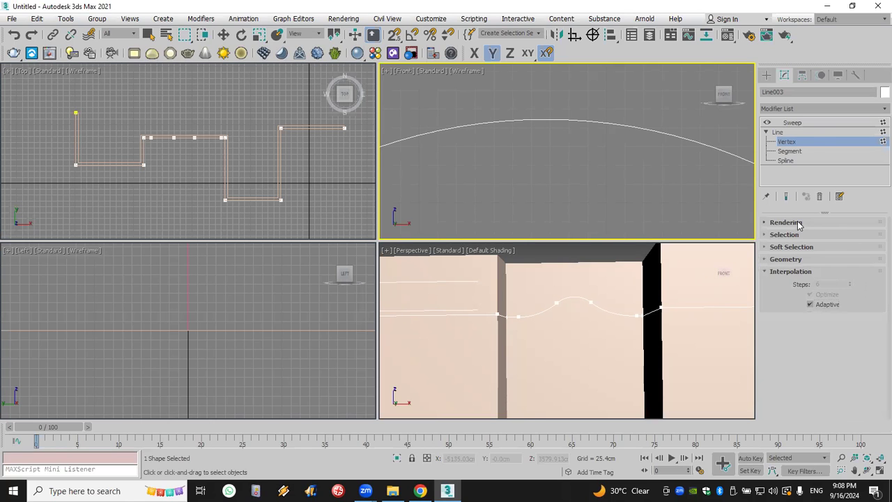
Return to the Sweep level and inspect the arched moulding along the wall in the perspective view
{"action": "left_click", "coordinate": [810, 122]}
{"action": "left_click", "coordinate": [577, 310]}
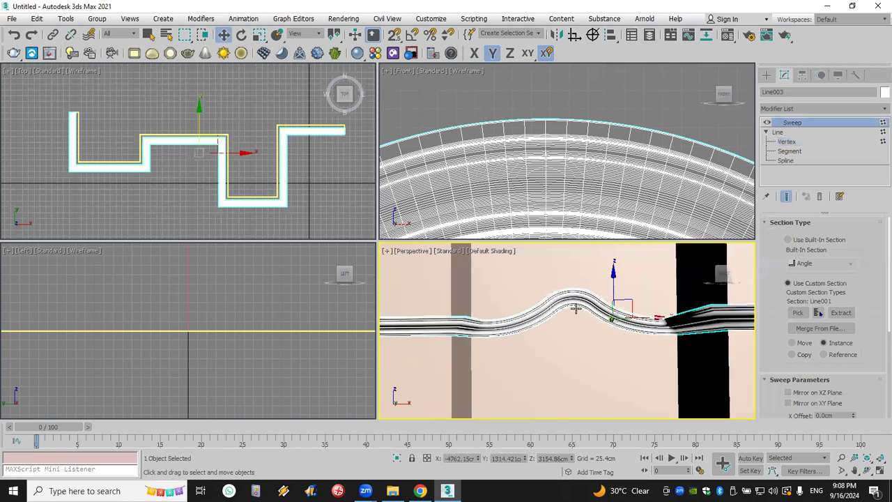
{"action": "scroll", "coordinate": [578, 310], "scroll_direction": "up", "scroll_amount": 3}
{"action": "scroll", "coordinate": [609, 318], "scroll_direction": "down", "scroll_amount": 4}
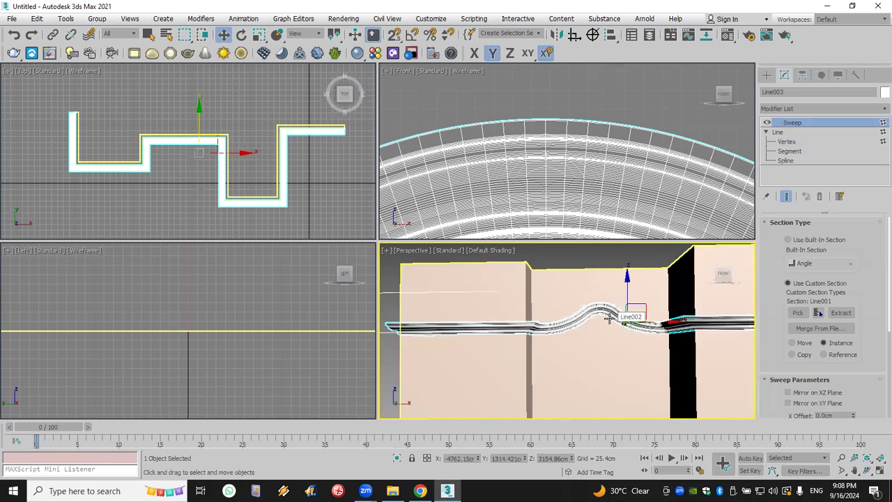
{"action": "scroll", "coordinate": [481, 337], "scroll_direction": "up", "scroll_amount": 5}
{"action": "middle_click_drag", "start_coordinate": [514, 328], "coordinate": [552, 319]}
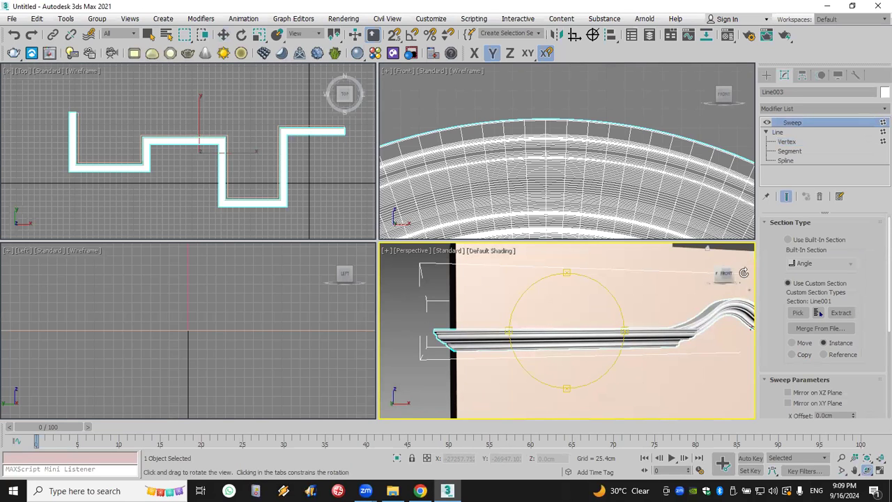
Refine the line segment on the wall beside the arch with two vertices marking the ends of an opening
{"action": "left_click", "coordinate": [799, 143]}
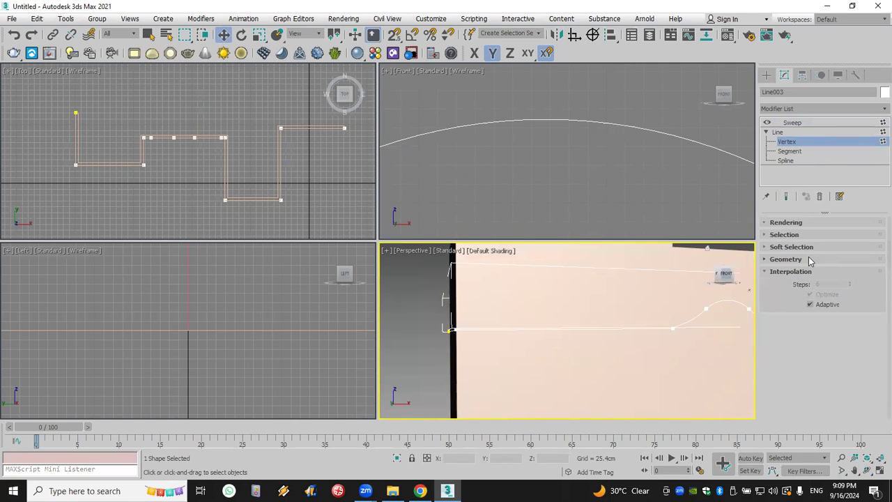
{"action": "left_click", "coordinate": [785, 260]}
{"action": "left_click_drag", "start_coordinate": [772, 241], "coordinate": [779, 388]}
{"action": "left_click", "coordinate": [800, 278]}
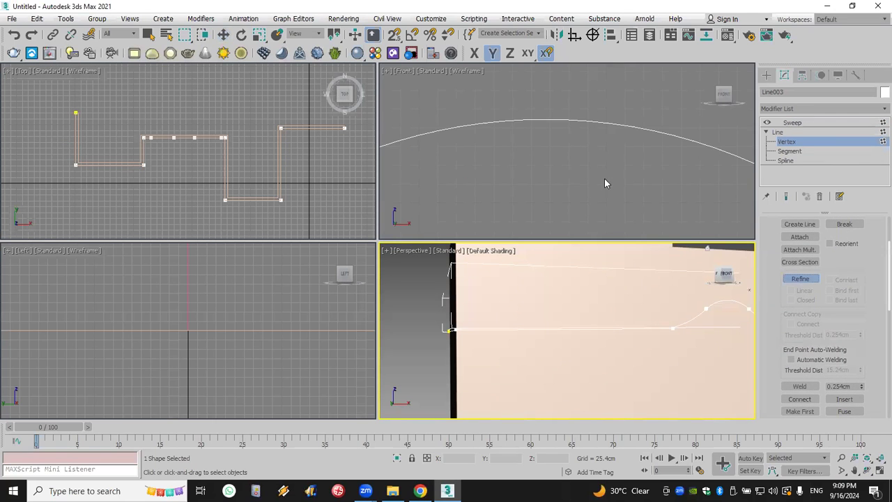
{"action": "scroll", "coordinate": [586, 178], "scroll_direction": "down", "scroll_amount": 5}
{"action": "left_click", "coordinate": [504, 152]}
{"action": "left_click", "coordinate": [586, 152]}
{"action": "right_click", "coordinate": [593, 174]}
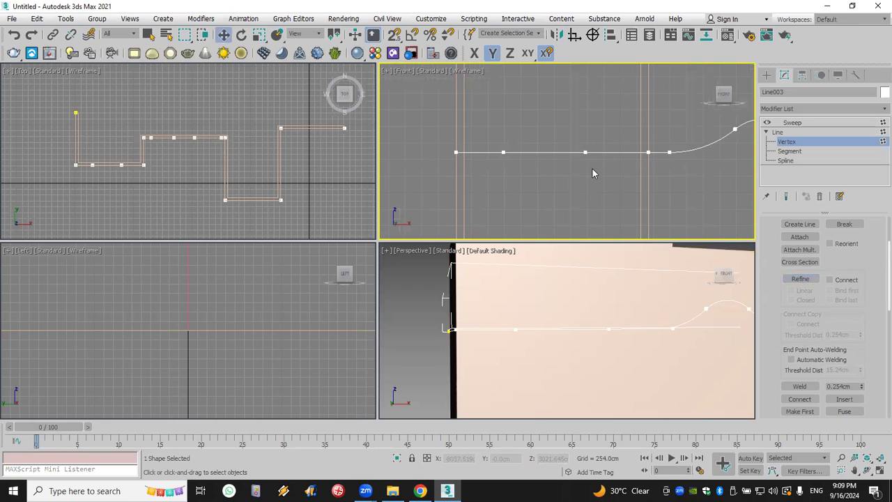
Delete the segment between the two added vertices and return to the Sweep level to check the gap in the moulding
{"action": "left_click", "coordinate": [801, 152]}
{"action": "left_click", "coordinate": [540, 152]}
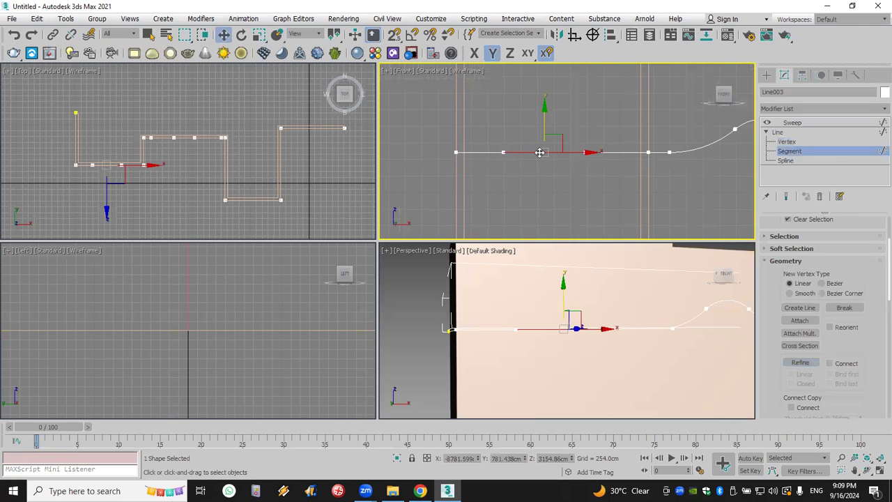
{"action": "key", "text": "Delete"}
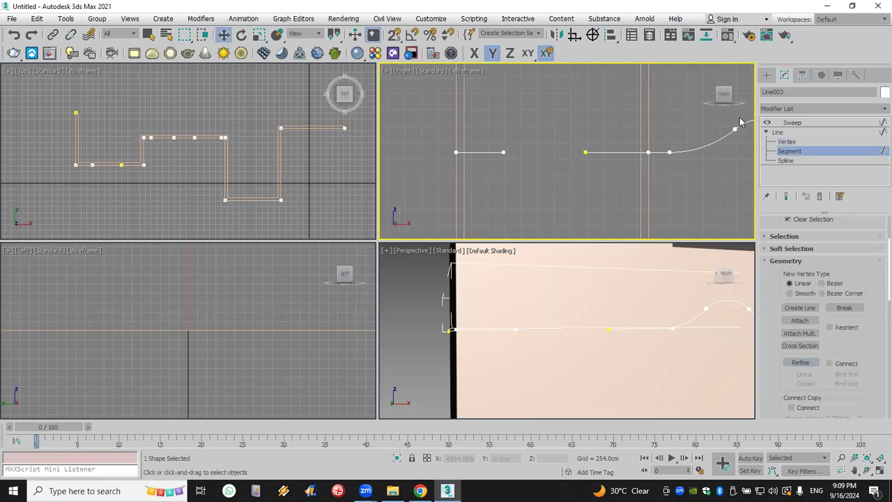
{"action": "left_click", "coordinate": [794, 123]}
{"action": "middle_click_drag", "start_coordinate": [601, 333], "coordinate": [609, 352], "text": "alt"}
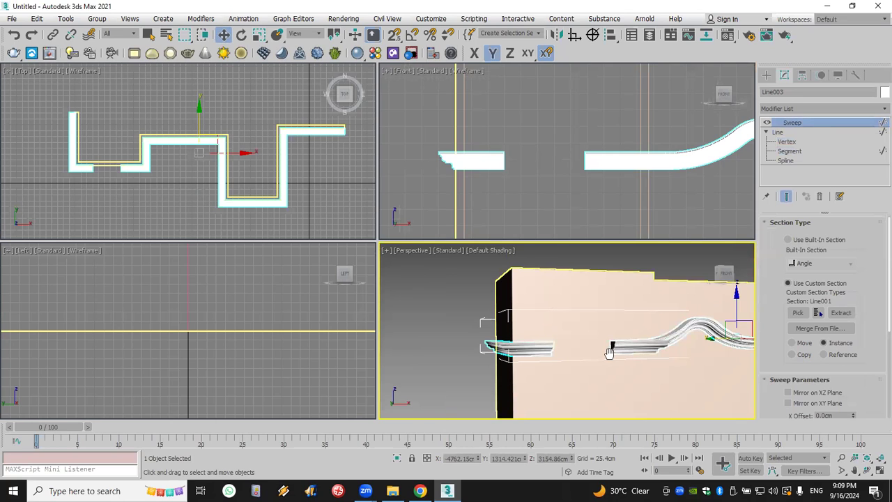
{"action": "middle_click_drag", "start_coordinate": [609, 352], "coordinate": [586, 325], "text": "alt"}
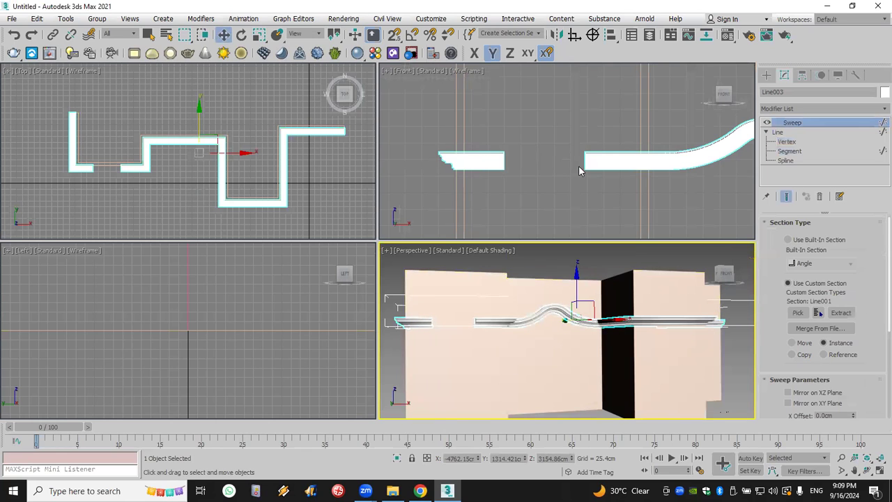
Narrow the gap by moving the end vertex on the arch side along X to about -8658 cm, and show the sweep again
{"action": "left_click", "coordinate": [786, 142]}
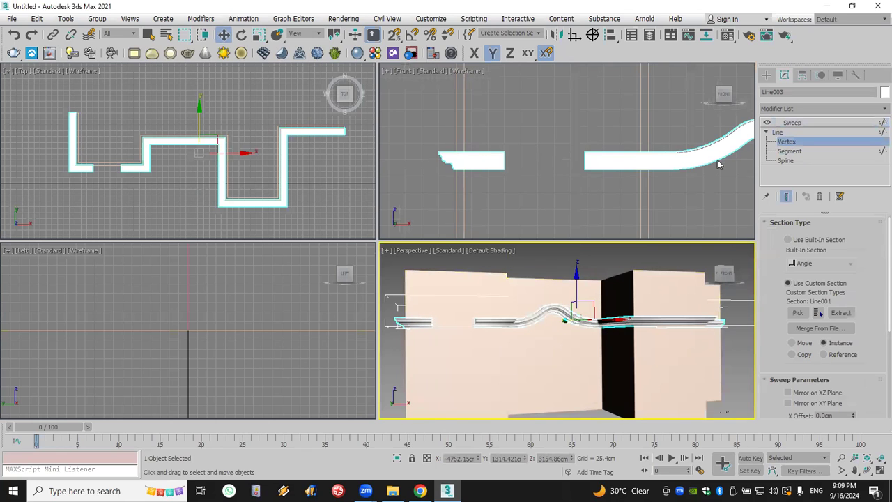
{"action": "left_click", "coordinate": [586, 152]}
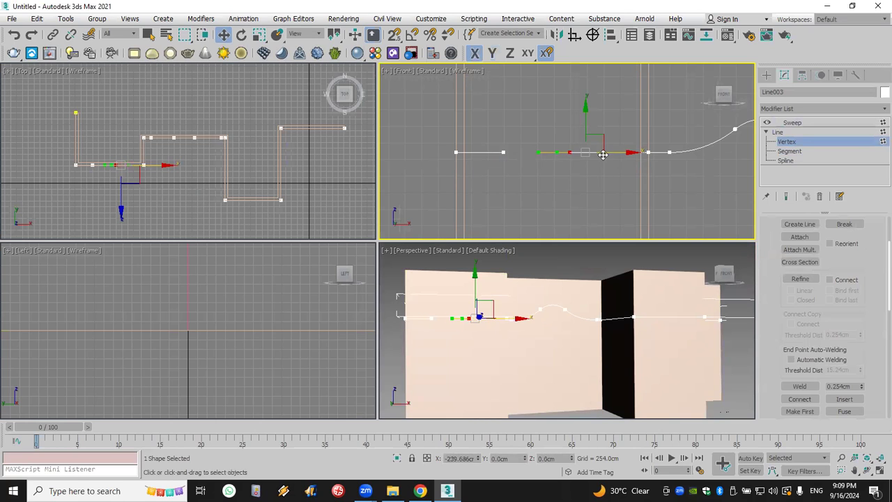
{"action": "left_click_drag", "start_coordinate": [592, 151], "coordinate": [559, 152]}
{"action": "left_click", "coordinate": [795, 123]}
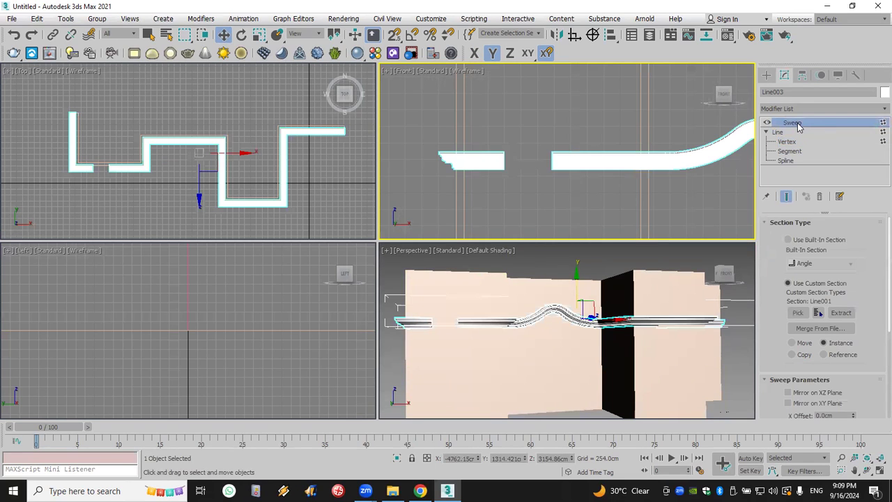
Convert the two end vertices at the gap in the base line to Corner
{"action": "left_click", "coordinate": [788, 143]}
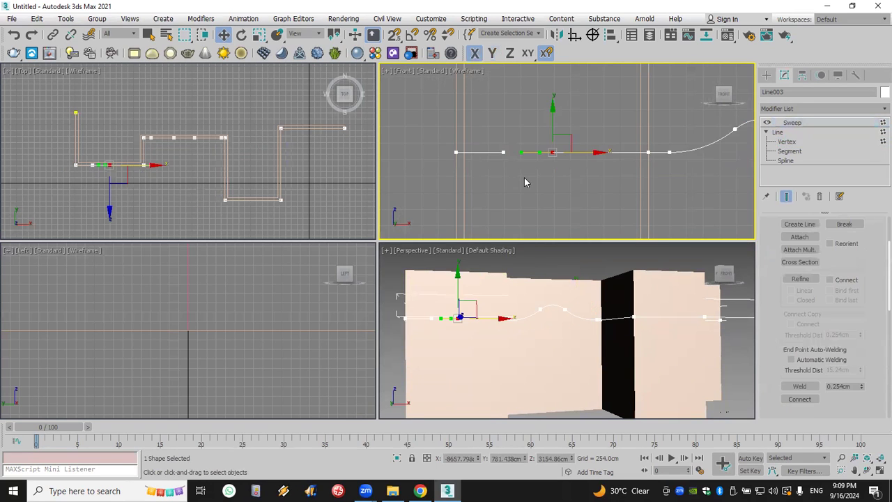
{"action": "middle_click_drag", "start_coordinate": [526, 182], "coordinate": [536, 181]}
{"action": "left_click_drag", "start_coordinate": [575, 179], "coordinate": [563, 149]}
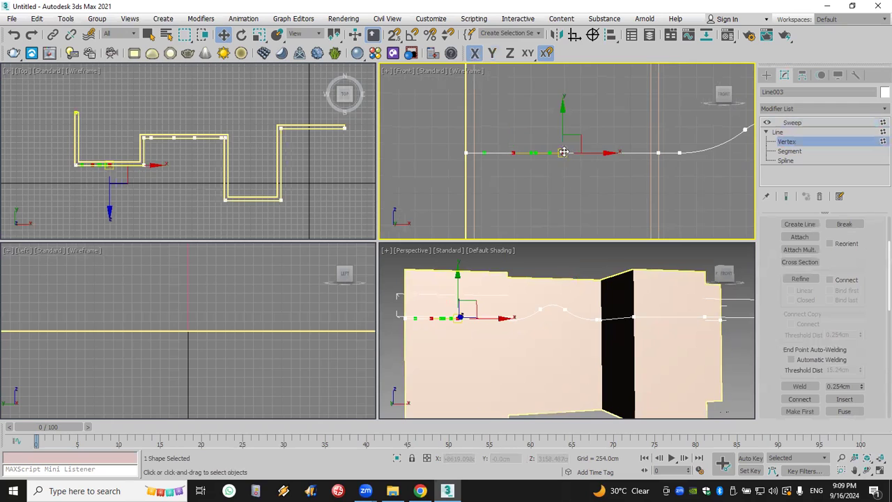
{"action": "right_click", "coordinate": [563, 149]}
{"action": "left_click", "coordinate": [529, 83]}
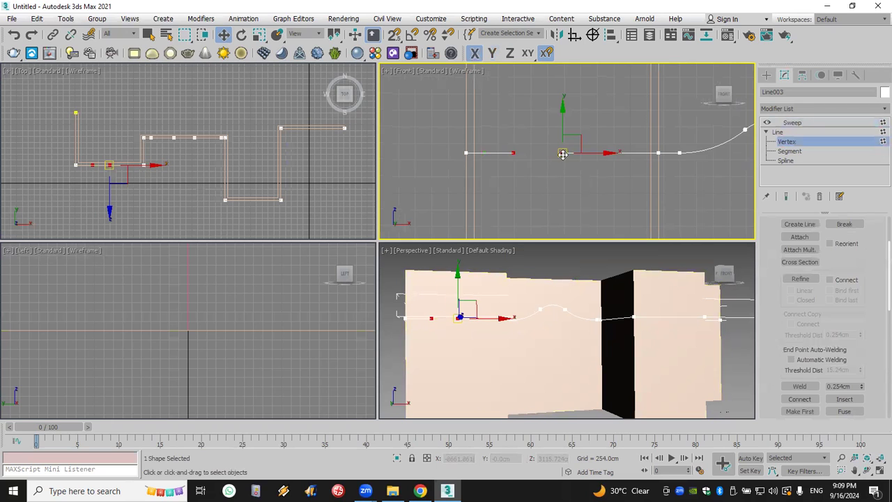
Turn on snapping without the Midpoint option and snap the gap's arch-side end vertex onto the opposite end vertex to close the gap
{"action": "left_click", "coordinate": [394, 35]}
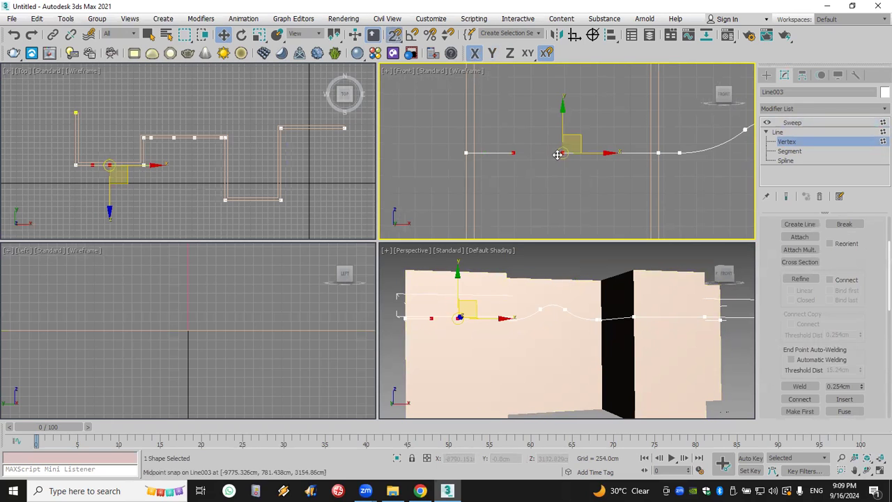
{"action": "left_click_drag", "start_coordinate": [561, 154], "coordinate": [542, 175]}
{"action": "key", "text": "ctrl+z"}
{"action": "left_click", "coordinate": [564, 178]}
{"action": "left_click", "coordinate": [562, 153]}
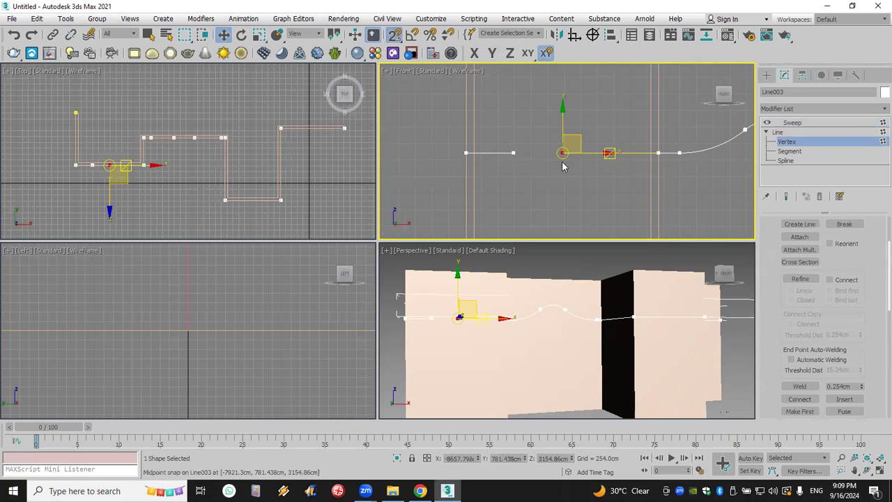
{"action": "key", "text": "alt+F3"}
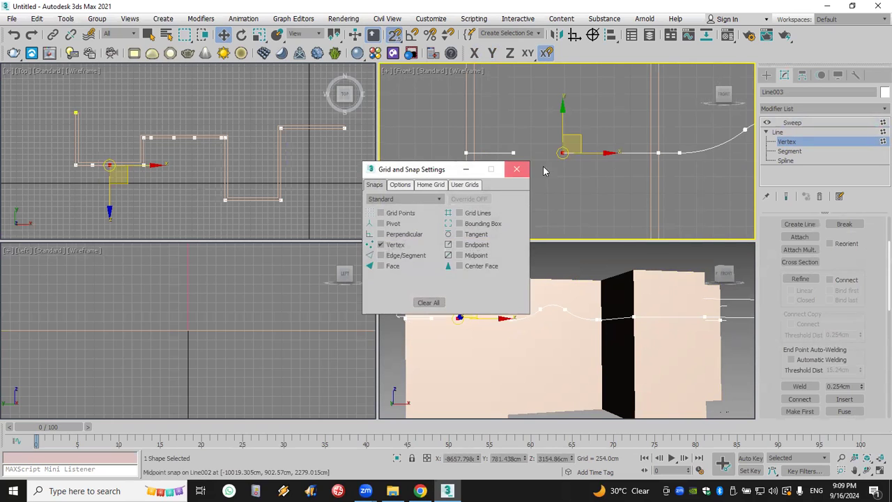
{"action": "left_click", "coordinate": [517, 168]}
{"action": "left_click_drag", "start_coordinate": [562, 153], "coordinate": [513, 152]}
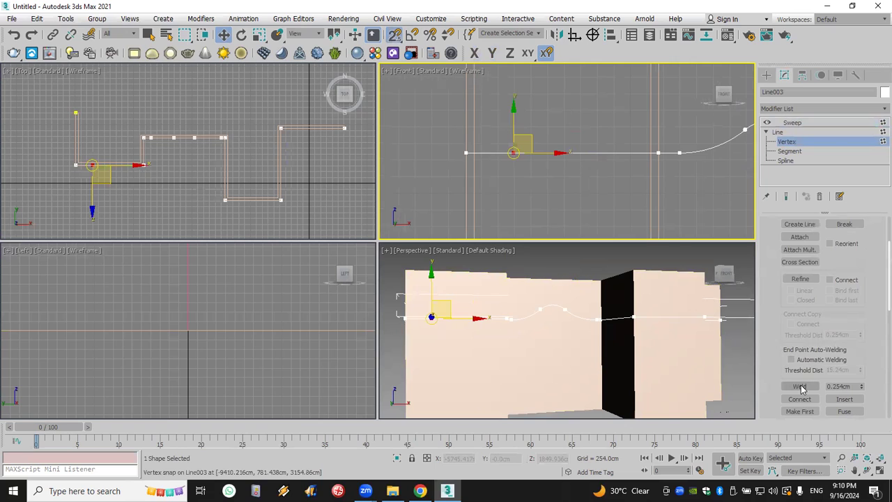
Show the sweep again and examine the closed moulding from several sides of the wall
{"action": "left_click", "coordinate": [812, 124]}
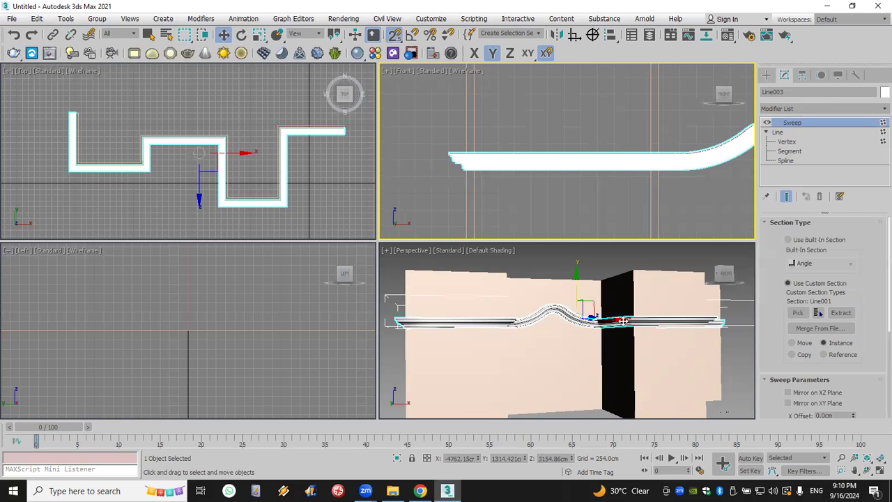
{"action": "scroll", "coordinate": [566, 325], "scroll_direction": "down", "scroll_amount": 4}
{"action": "middle_click_drag", "start_coordinate": [566, 324], "coordinate": [547, 325]}
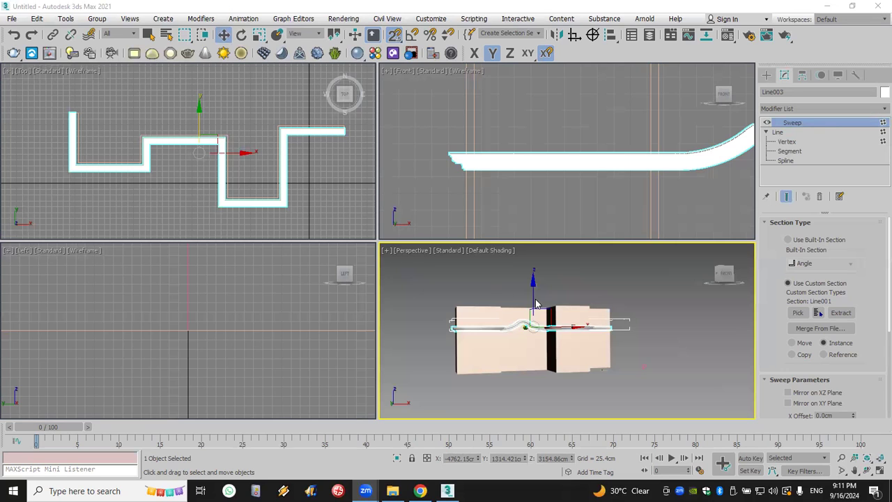
{"action": "middle_click_drag", "start_coordinate": [538, 303], "coordinate": [564, 288]}
{"action": "scroll", "coordinate": [563, 287], "scroll_direction": "up", "scroll_amount": 3}
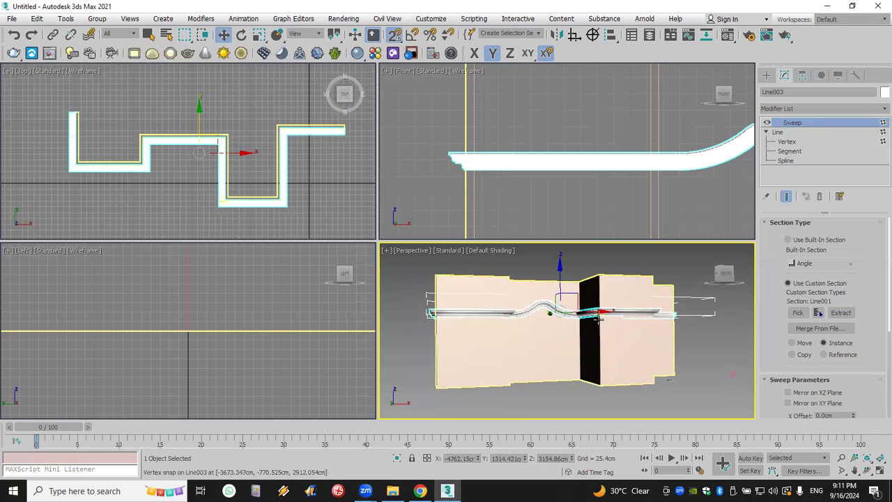
{"action": "left_click", "coordinate": [680, 318]}
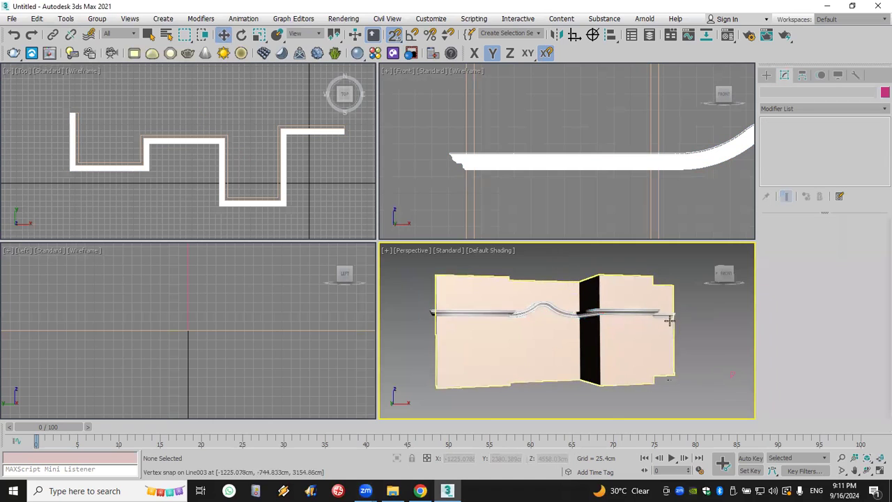
{"action": "left_click", "coordinate": [867, 470]}
{"action": "left_click_drag", "start_coordinate": [568, 310], "coordinate": [492, 306]}
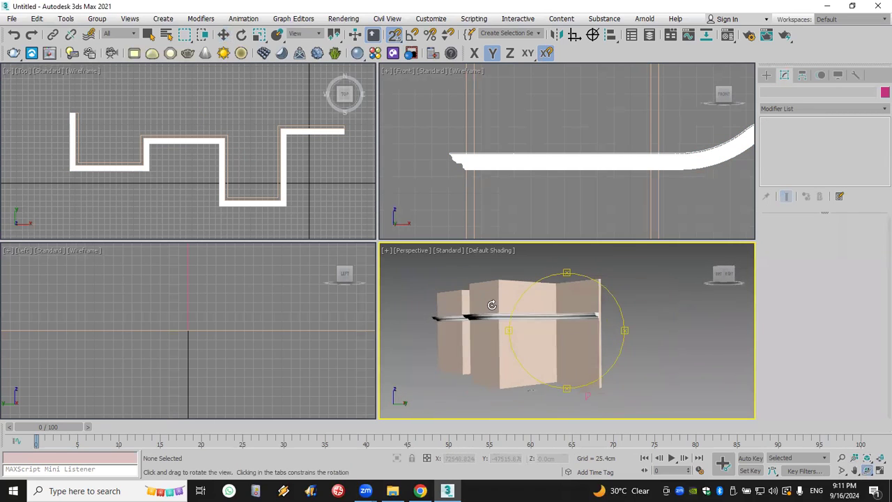
{"action": "scroll", "coordinate": [496, 309], "scroll_direction": "up", "scroll_amount": 3}
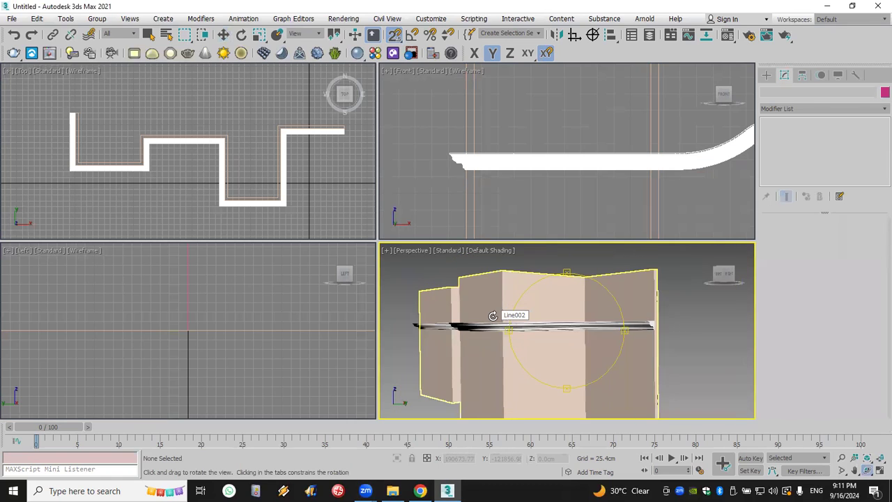
{"action": "left_click_drag", "start_coordinate": [617, 339], "coordinate": [623, 323]}
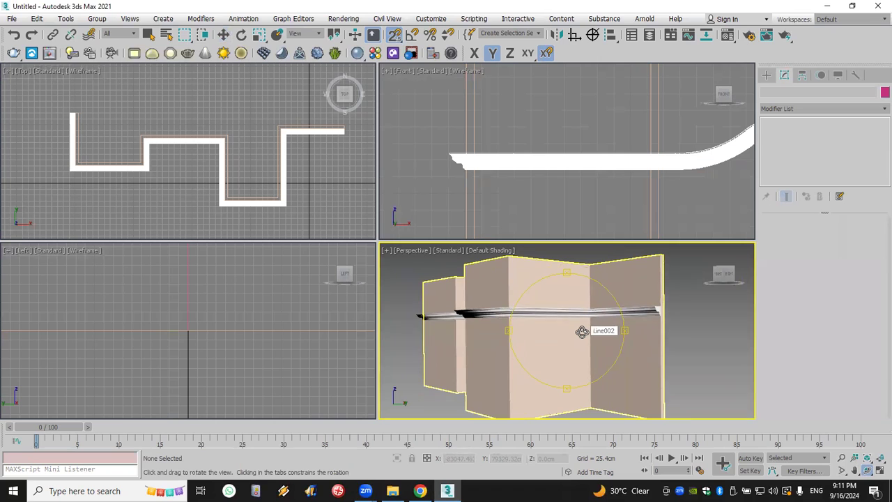
{"action": "left_click_drag", "start_coordinate": [537, 320], "coordinate": [560, 322]}
{"action": "scroll", "coordinate": [587, 325], "scroll_direction": "down", "scroll_amount": 3}
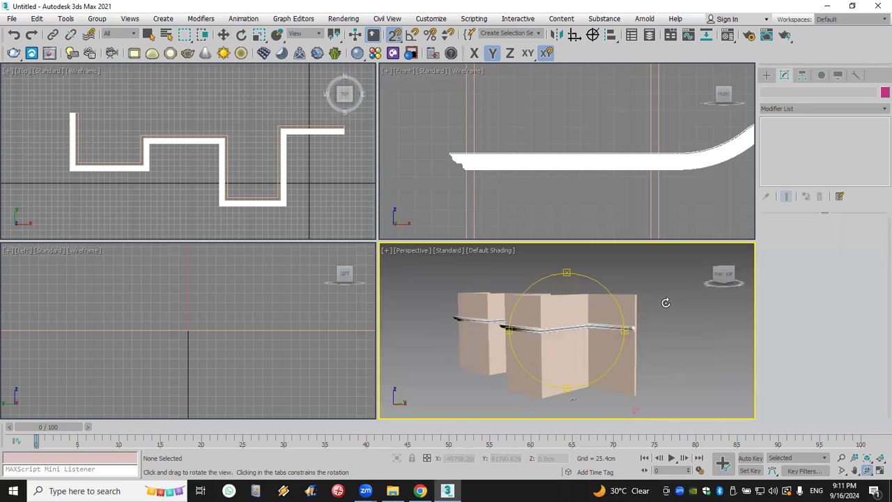
Select the moulding and remove its Sweep modifier, leaving the base line
{"action": "key", "text": "w"}
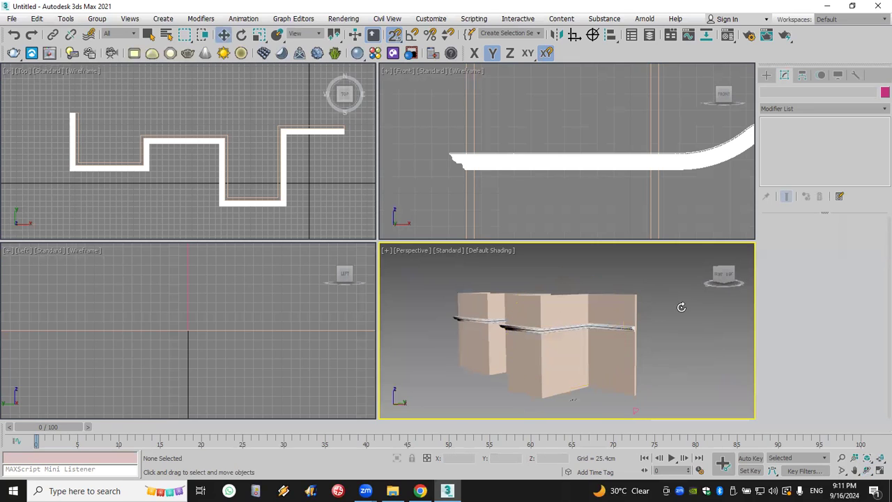
{"action": "left_click", "coordinate": [599, 351]}
{"action": "left_click", "coordinate": [671, 328]}
{"action": "left_click", "coordinate": [604, 330]}
{"action": "left_click", "coordinate": [604, 330]}
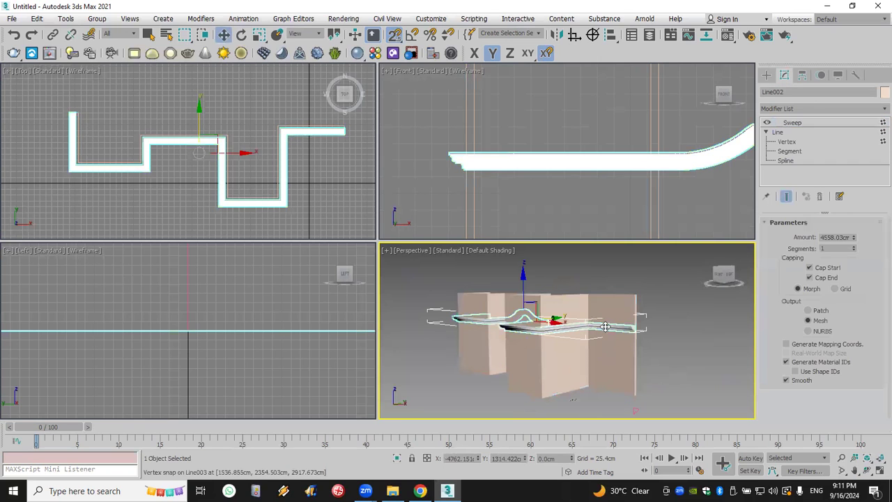
{"action": "left_click", "coordinate": [821, 198]}
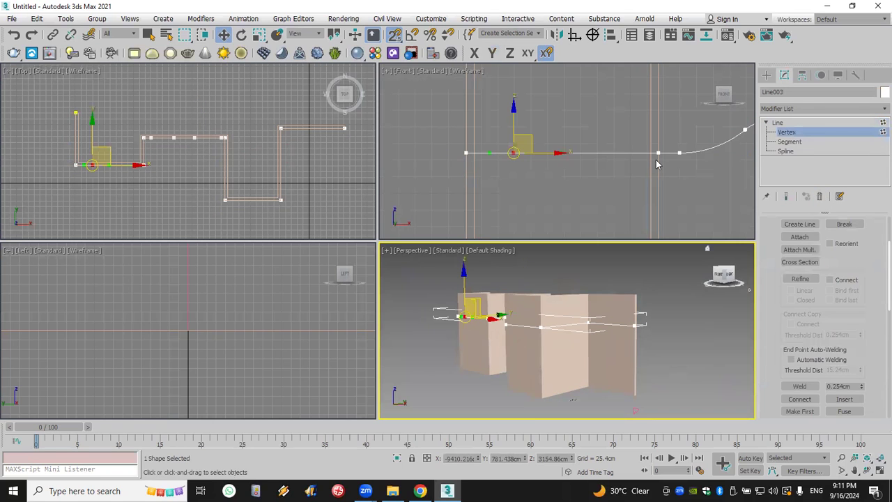
Try to delete the arch's vertices together with the adjoining corner vertex in the Front view, and undo the deletion
{"action": "scroll", "coordinate": [656, 164], "scroll_direction": "down", "scroll_amount": 2}
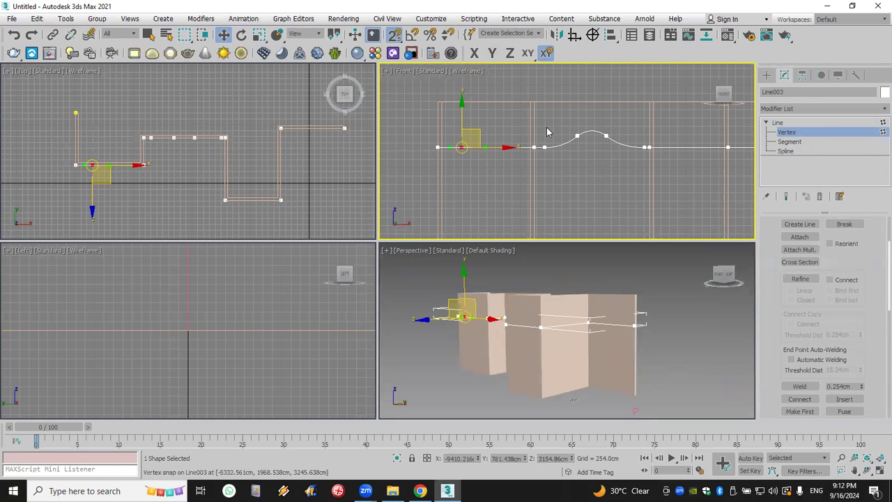
{"action": "left_click_drag", "start_coordinate": [538, 124], "coordinate": [648, 168]}
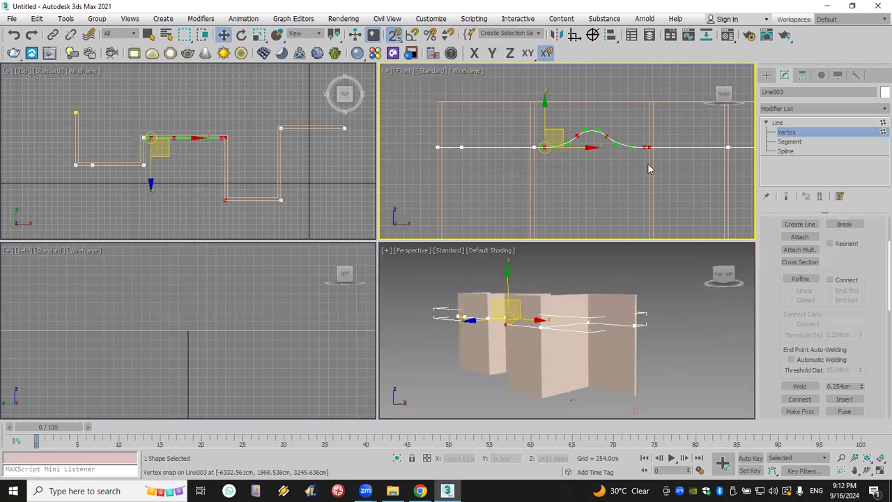
{"action": "key", "text": "Delete"}
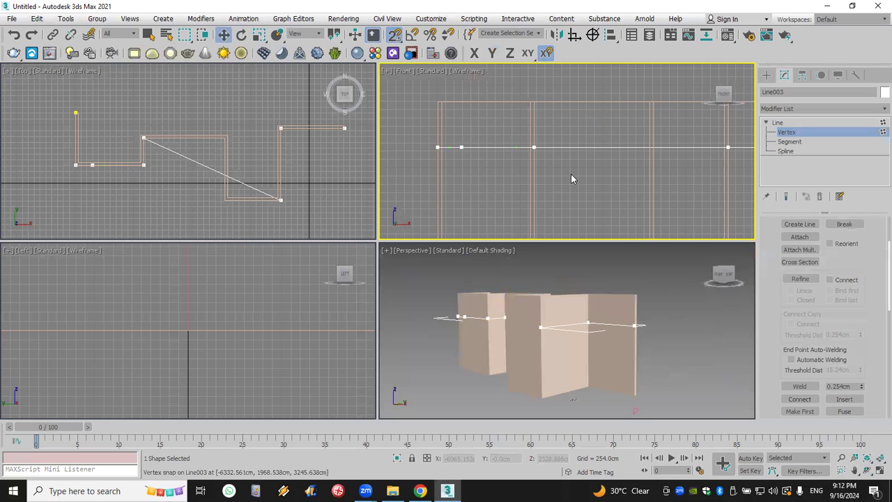
{"action": "right_click", "coordinate": [571, 173]}
{"action": "left_click", "coordinate": [9, 37]}
{"action": "left_click", "coordinate": [13, 35]}
Turn off snapping, delete the three arch vertices from the base line in the Top view, and leave line editing with nothing selected
{"action": "scroll", "coordinate": [189, 162], "scroll_direction": "up", "scroll_amount": 3}
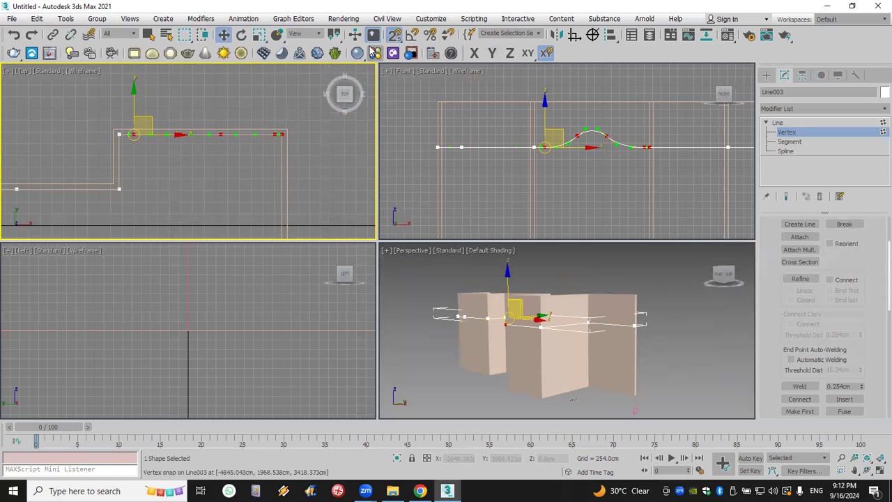
{"action": "left_click", "coordinate": [131, 114]}
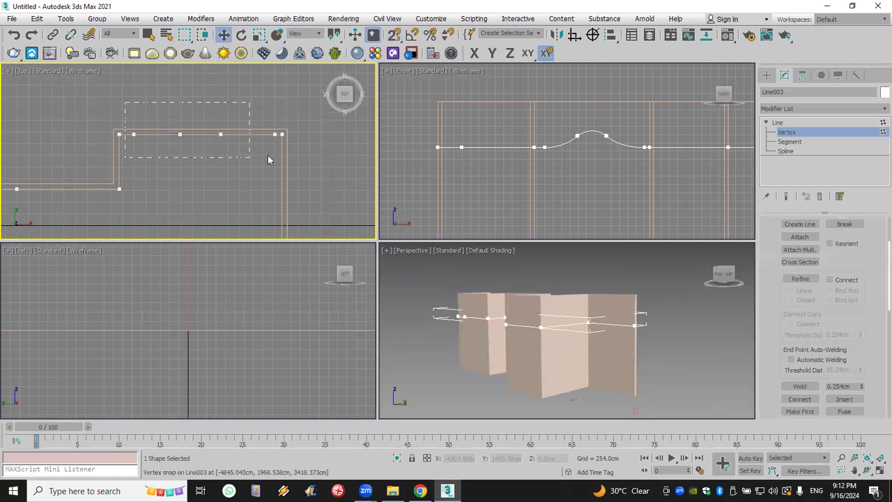
{"action": "left_click_drag", "start_coordinate": [261, 149], "coordinate": [262, 149]}
{"action": "key", "text": "Delete"}
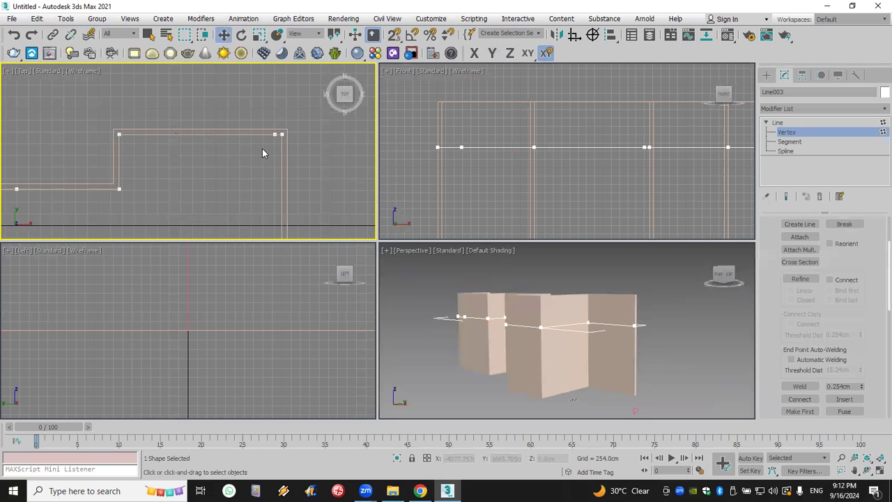
{"action": "left_click", "coordinate": [766, 75]}
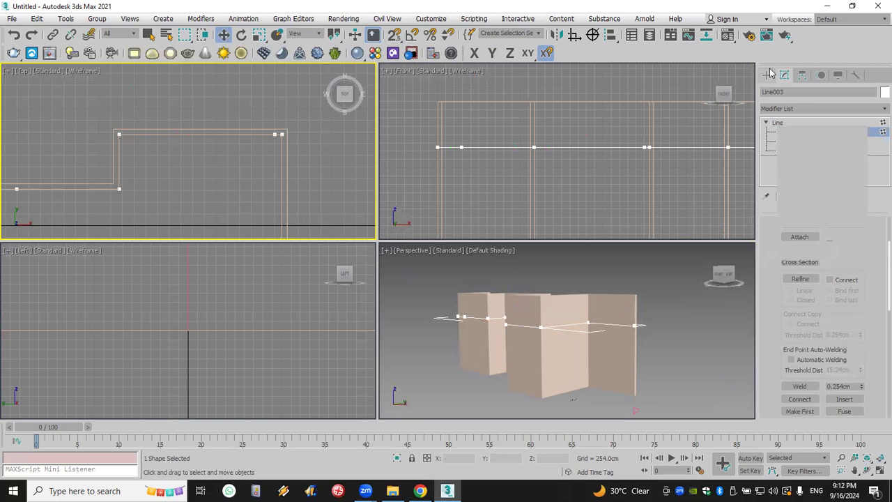
{"action": "left_click", "coordinate": [681, 368]}
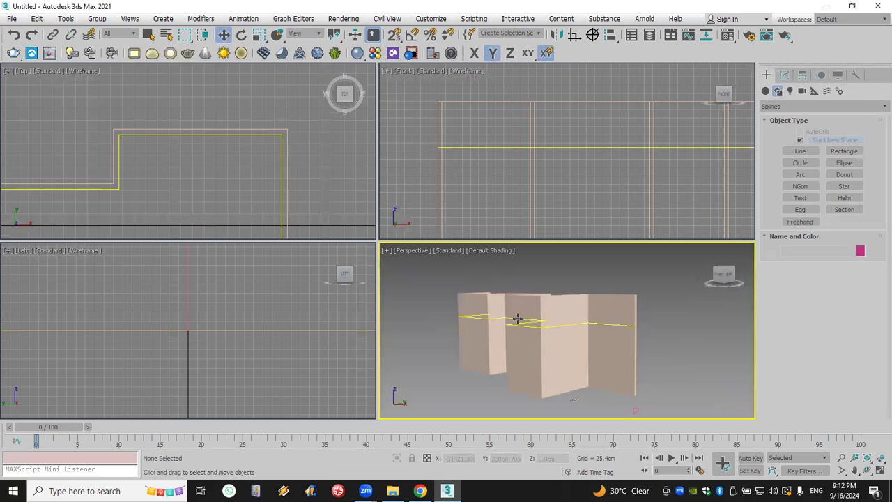
{"action": "middle_click_drag", "start_coordinate": [634, 316], "coordinate": [630, 378], "text": "alt"}
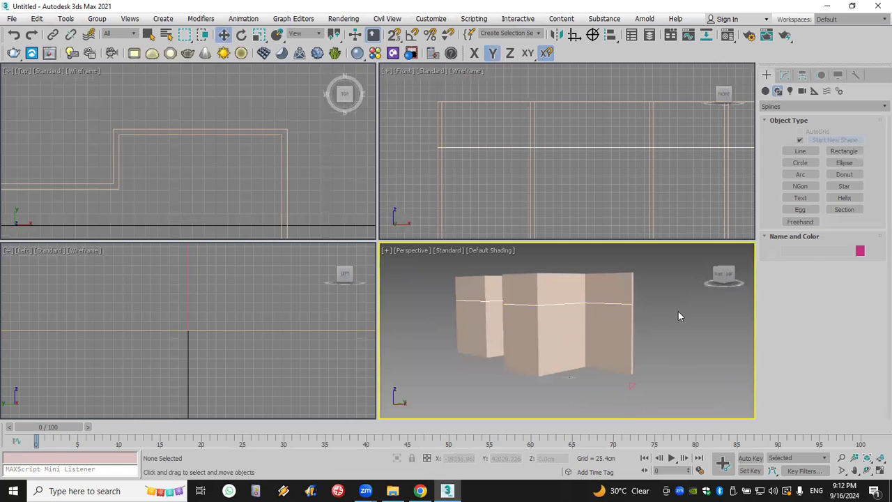
Save the scene to the Desktop as a 3ds Max file named with a row of zeros
{"action": "left_click", "coordinate": [12, 18]}
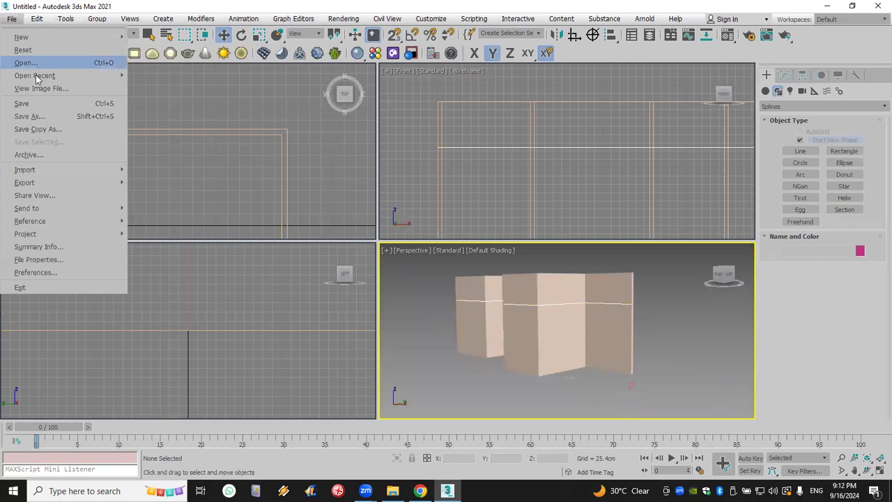
{"action": "left_click", "coordinate": [46, 103]}
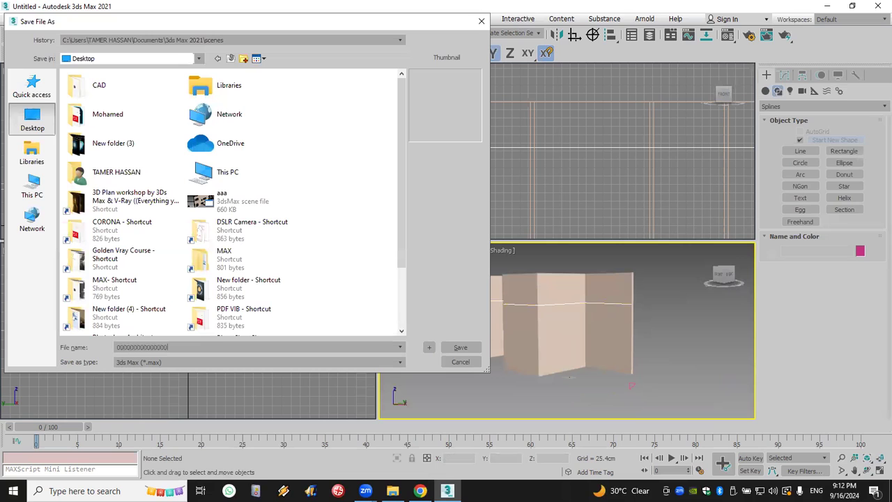
{"action": "left_click", "coordinate": [460, 347]}
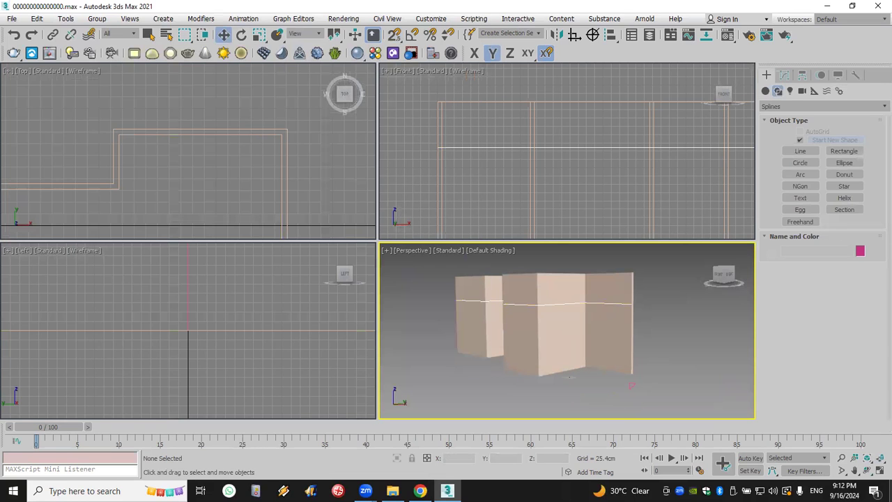
Save a copy of the scene on the Desktop under the name 2018
{"action": "left_click", "coordinate": [12, 18]}
{"action": "left_click", "coordinate": [55, 129]}
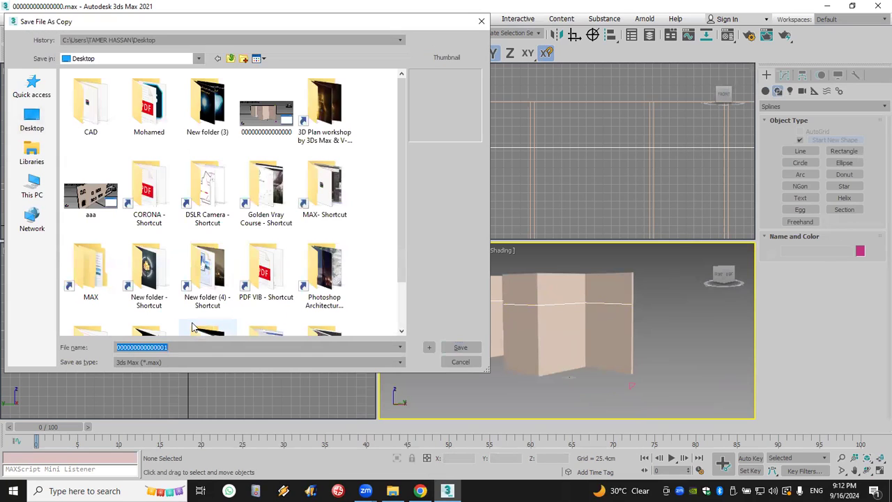
{"action": "type", "text": "2018"}
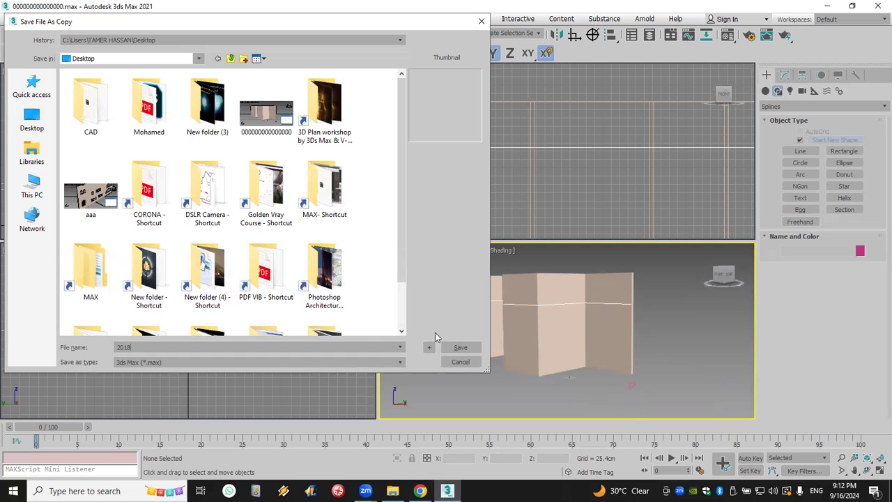
{"action": "left_click", "coordinate": [477, 352]}
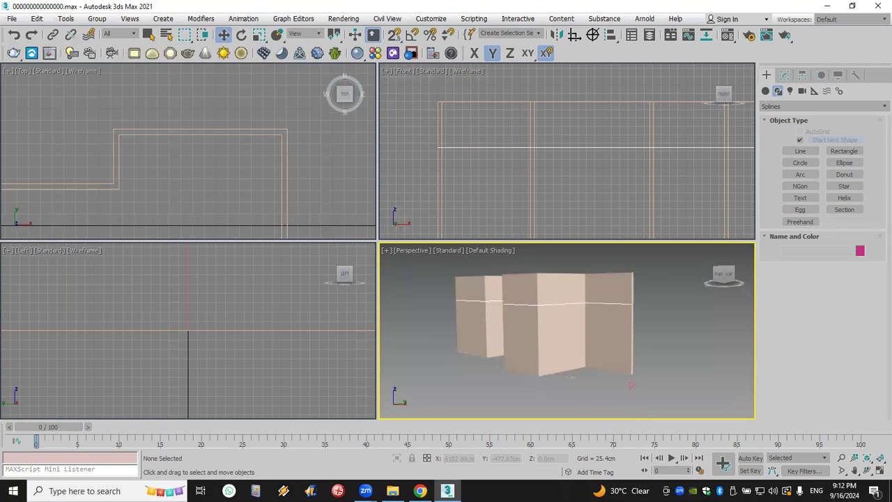
Open the villa reference image L_Large_B17_1(2).jpg and examine the entrance arch and the curved moulding above it
{"action": "key", "text": "super+d"}
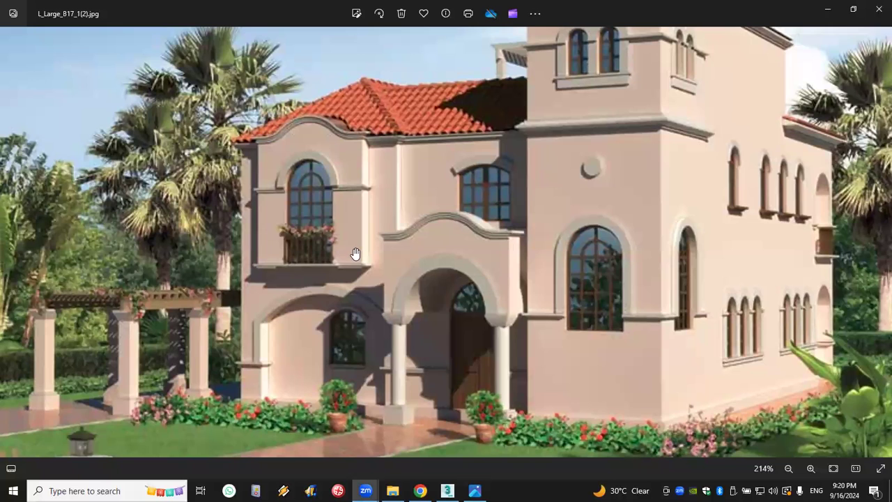
{"action": "scroll", "coordinate": [514, 310], "scroll_direction": "down", "scroll_amount": 2}
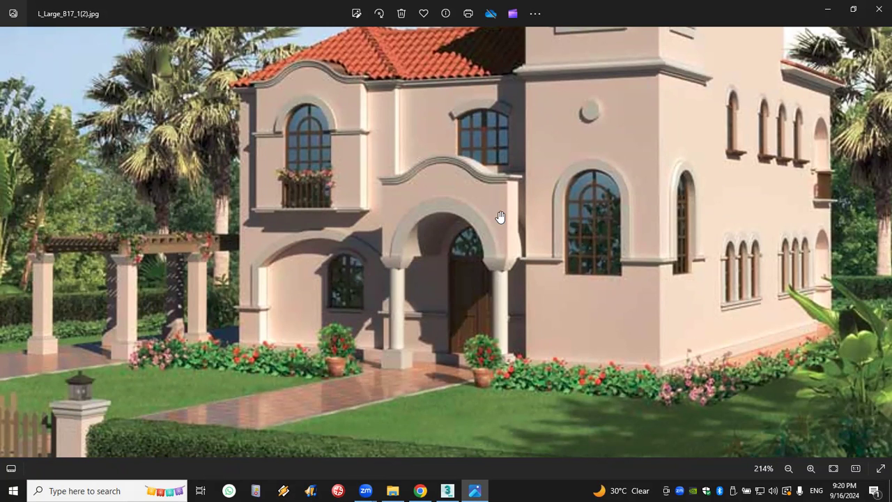
{"action": "left_click_drag", "start_coordinate": [480, 200], "coordinate": [494, 230]}
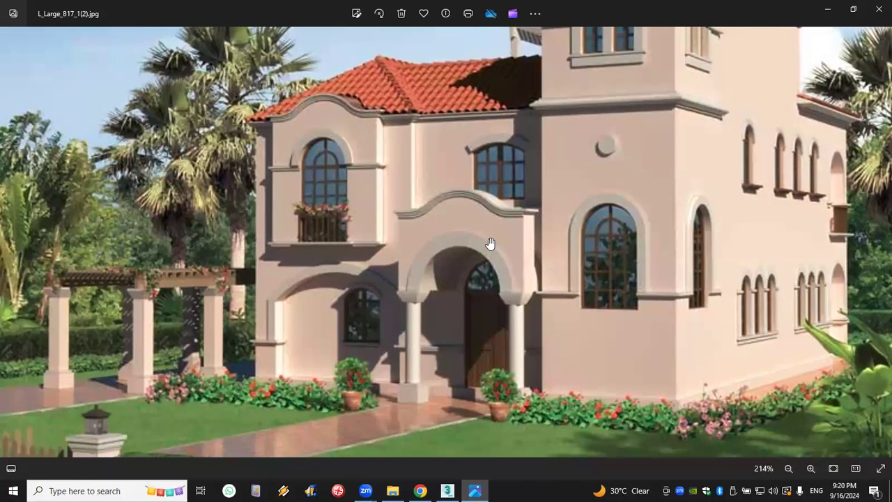
{"action": "scroll", "coordinate": [490, 243], "scroll_direction": "up", "scroll_amount": 5}
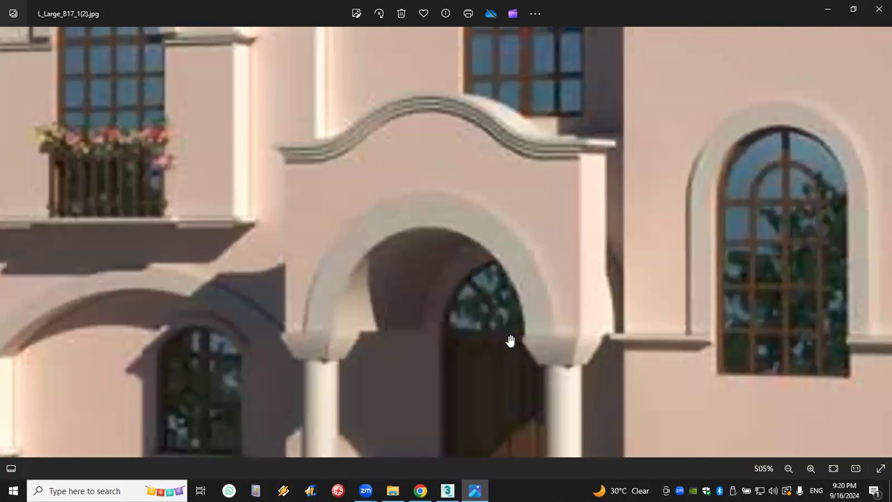
Switch back to 3ds Max and reset it to an empty scene
{"action": "left_click", "coordinate": [448, 491]}
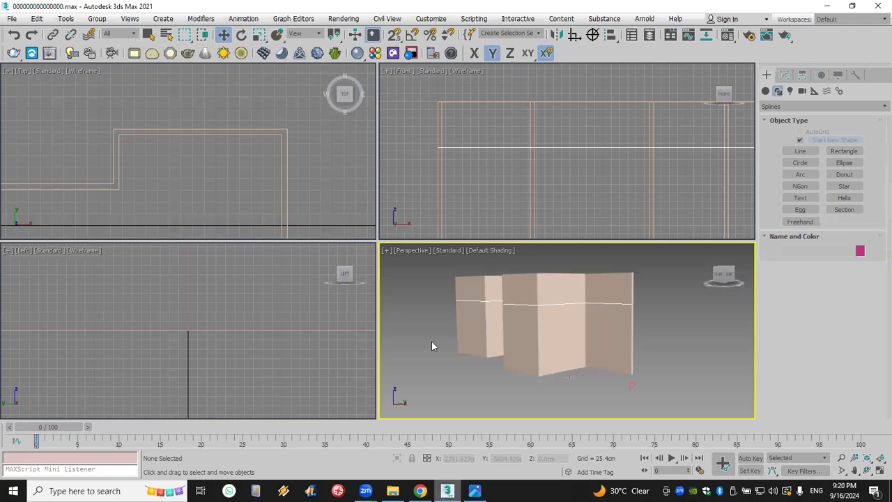
{"action": "left_click", "coordinate": [12, 19]}
{"action": "left_click", "coordinate": [56, 63]}
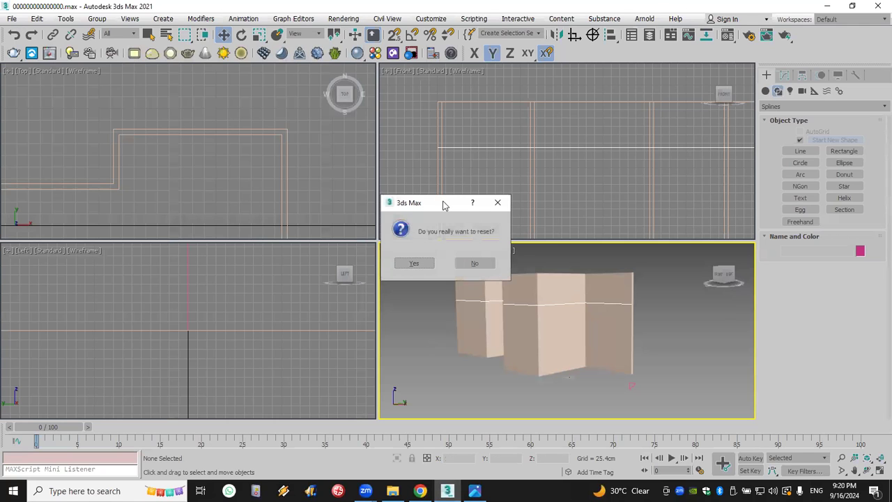
{"action": "left_click", "coordinate": [415, 264]}
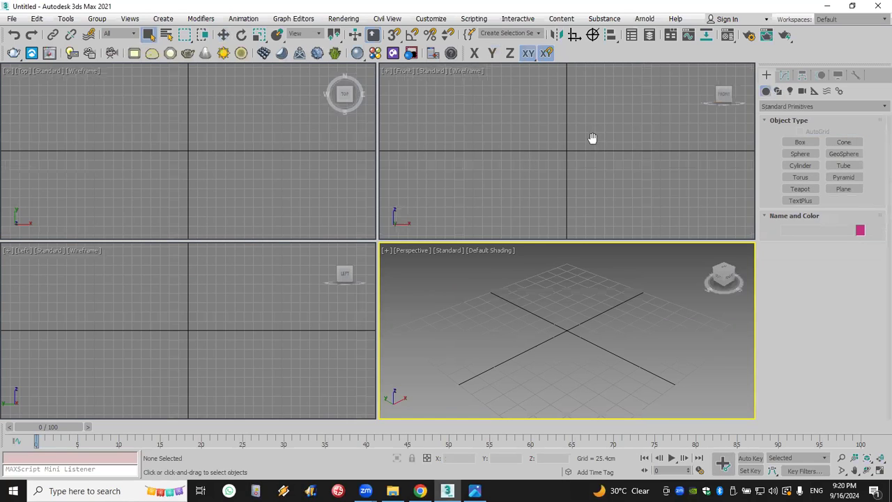
Draw a rectangle 558.8 cm wide and 355.6 cm high in the front view, snapped to grid points and resting on the ground line
{"action": "middle_click_drag", "start_coordinate": [573, 183], "coordinate": [561, 248]}
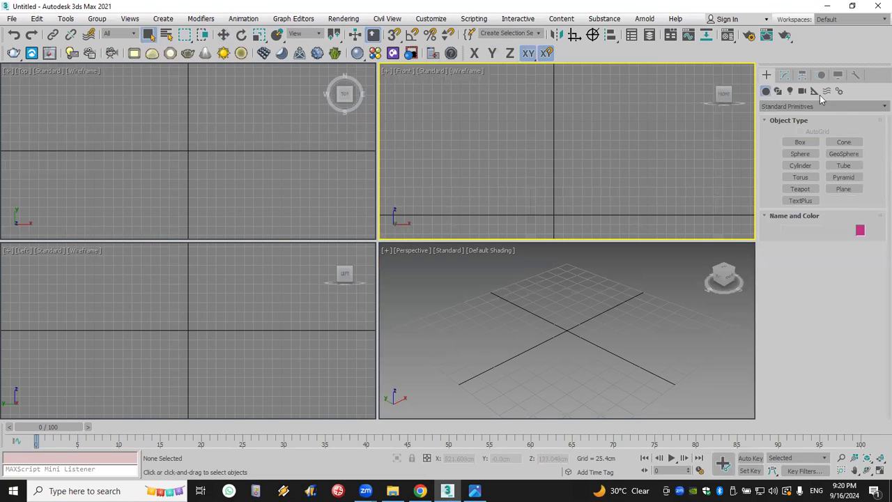
{"action": "left_click", "coordinate": [778, 91]}
{"action": "left_click", "coordinate": [844, 152]}
{"action": "left_click_drag", "start_coordinate": [393, 35], "coordinate": [395, 53]}
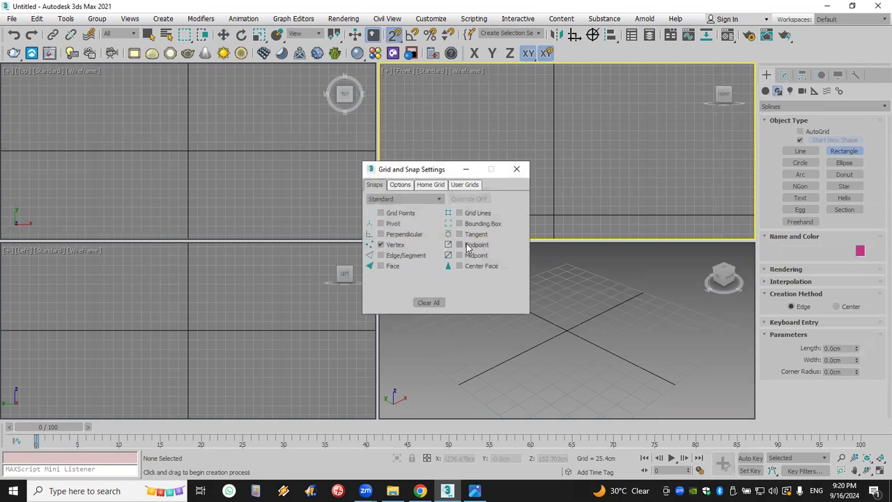
{"action": "left_click", "coordinate": [516, 169]}
{"action": "left_click_drag", "start_coordinate": [451, 214], "coordinate": [656, 84]}
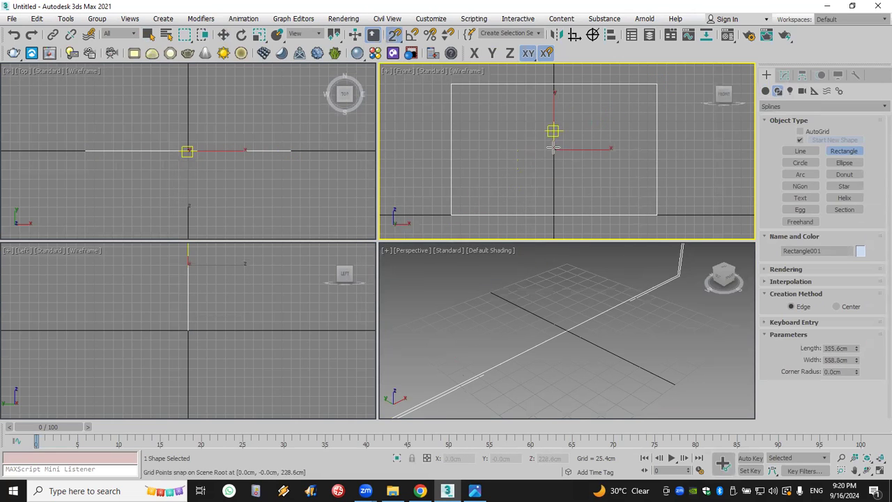
Draw a circle of radius 203.2 cm in the front view, centred on the midpoint of the rectangle's bottom edge
{"action": "scroll", "coordinate": [580, 160], "scroll_direction": "down", "scroll_amount": 3}
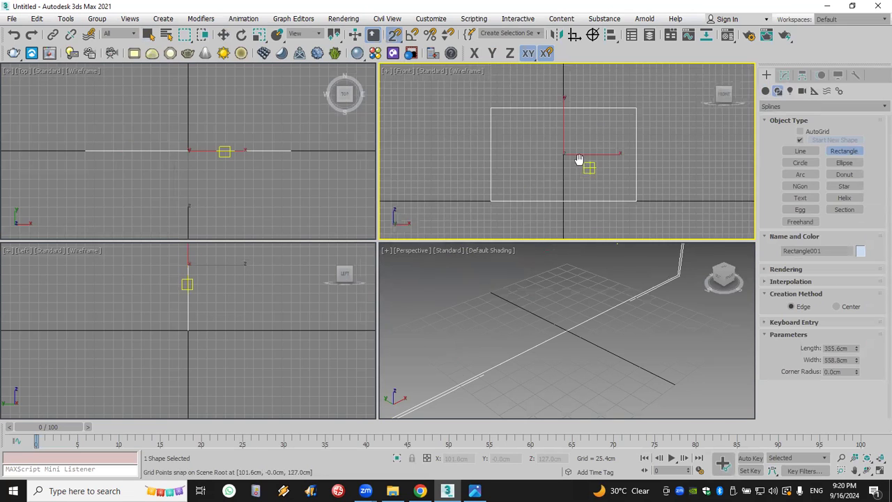
{"action": "left_click", "coordinate": [800, 162]}
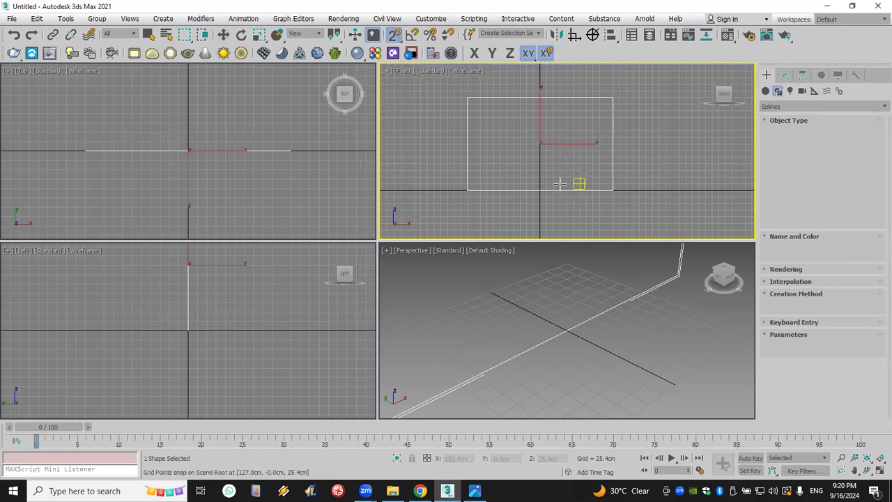
{"action": "left_click_drag", "start_coordinate": [540, 190], "coordinate": [590, 203]}
{"action": "middle_click_drag", "start_coordinate": [589, 203], "coordinate": [595, 195]}
{"action": "right_click", "coordinate": [598, 198]}
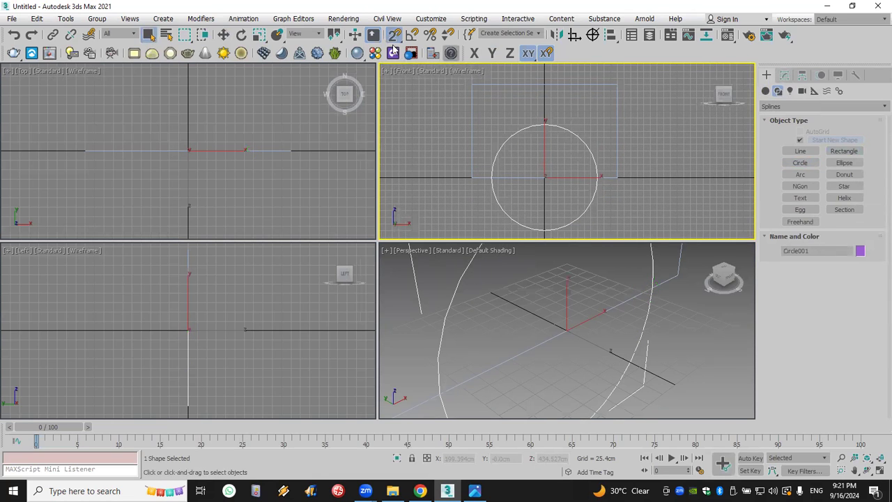
Smooth the circle by enabling Adaptive interpolation
{"action": "scroll", "coordinate": [528, 126], "scroll_direction": "up", "scroll_amount": 6}
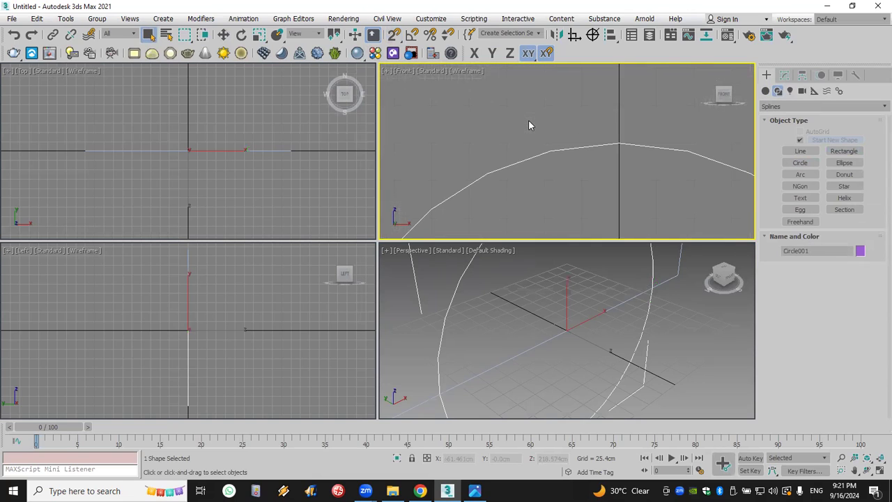
{"action": "left_click", "coordinate": [784, 75]}
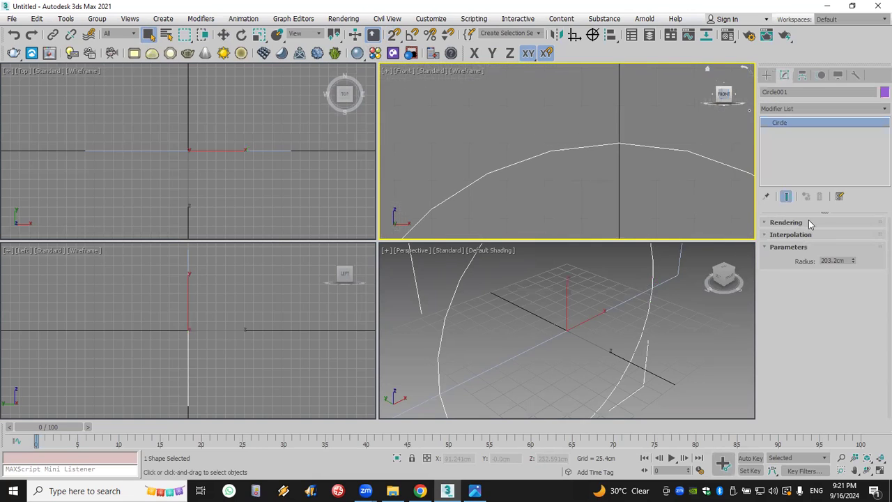
{"action": "left_click", "coordinate": [826, 235]}
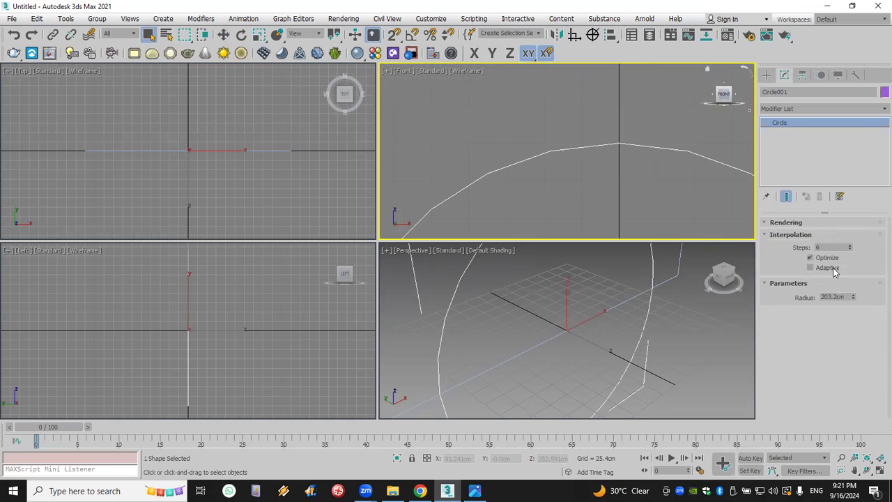
{"action": "left_click", "coordinate": [833, 268]}
{"action": "scroll", "coordinate": [672, 193], "scroll_direction": "down", "scroll_amount": 6}
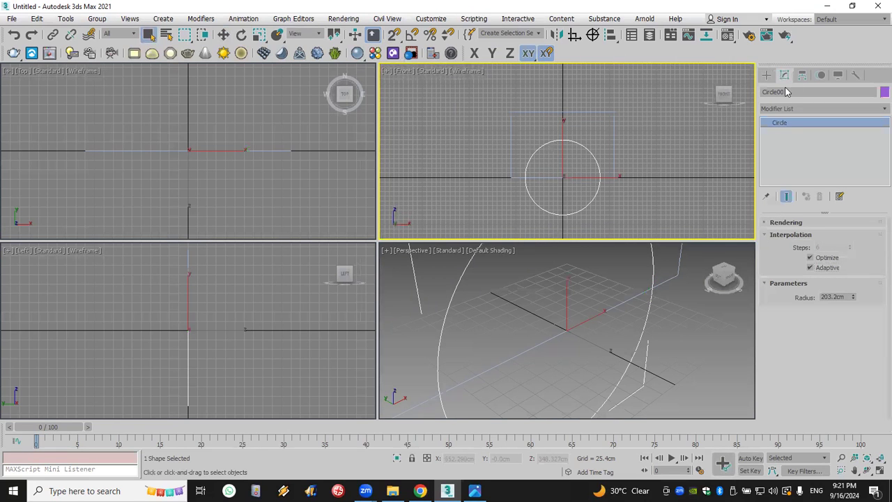
Apply an Edit Spline modifier to the circle and attach the rectangle to it
{"action": "left_click", "coordinate": [792, 110]}
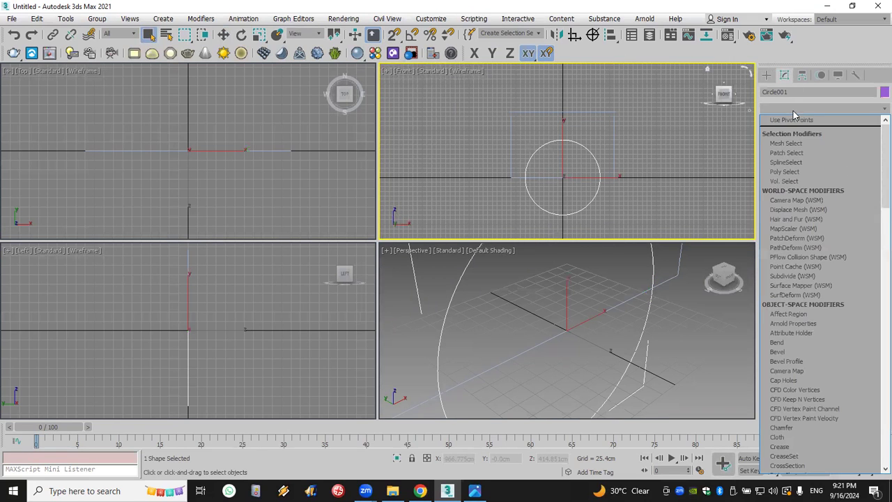
{"action": "scroll", "coordinate": [793, 119], "scroll_direction": "down", "scroll_amount": 12}
{"action": "left_click", "coordinate": [803, 161]}
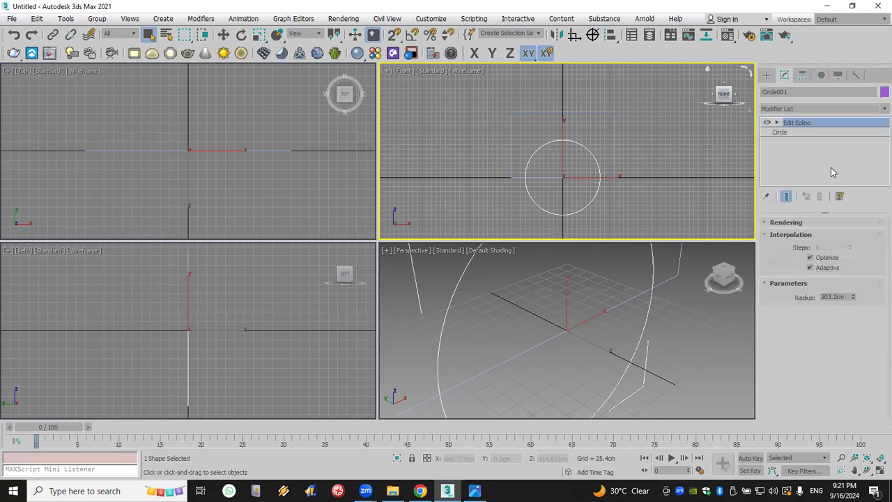
{"action": "scroll", "coordinate": [821, 218], "scroll_direction": "down", "scroll_amount": 5}
{"action": "left_click", "coordinate": [800, 265]}
{"action": "left_click", "coordinate": [614, 183]}
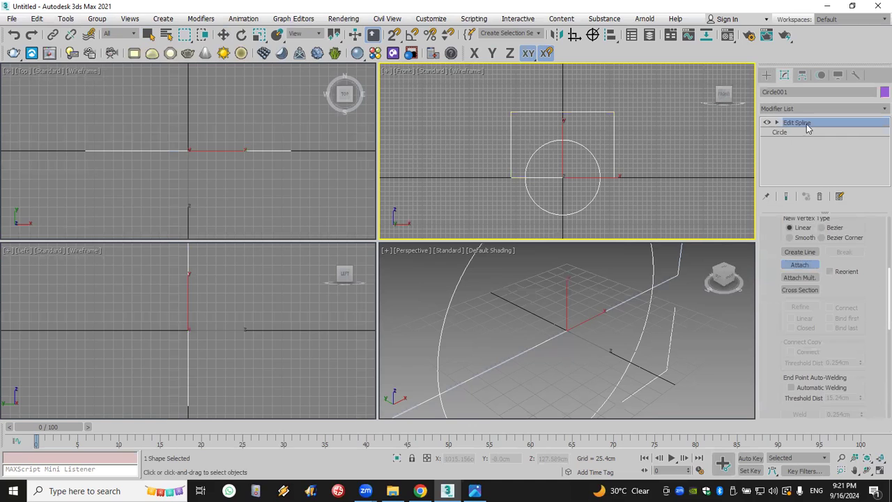
Trim away the circle's lower half and the rectangle's bottom edge inside it to form an arched opening outline
{"action": "left_click", "coordinate": [778, 122]}
{"action": "left_click", "coordinate": [797, 150]}
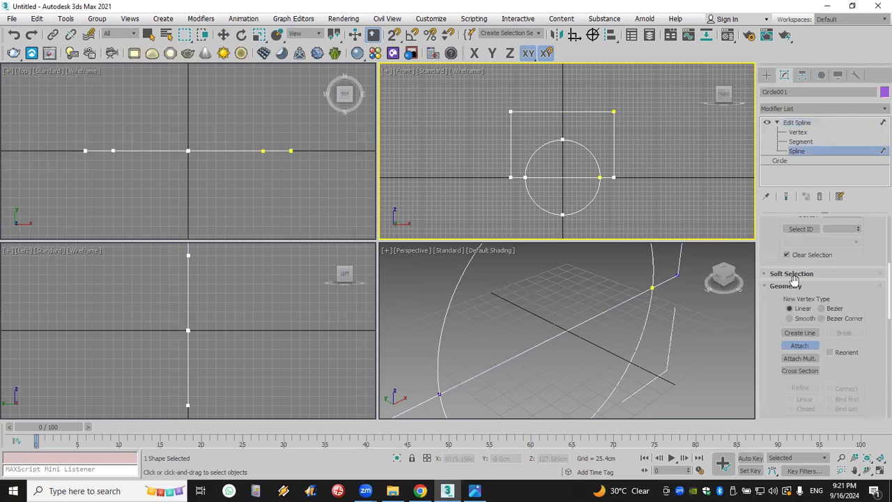
{"action": "scroll", "coordinate": [859, 371], "scroll_direction": "down", "scroll_amount": 5}
{"action": "left_click", "coordinate": [799, 340]}
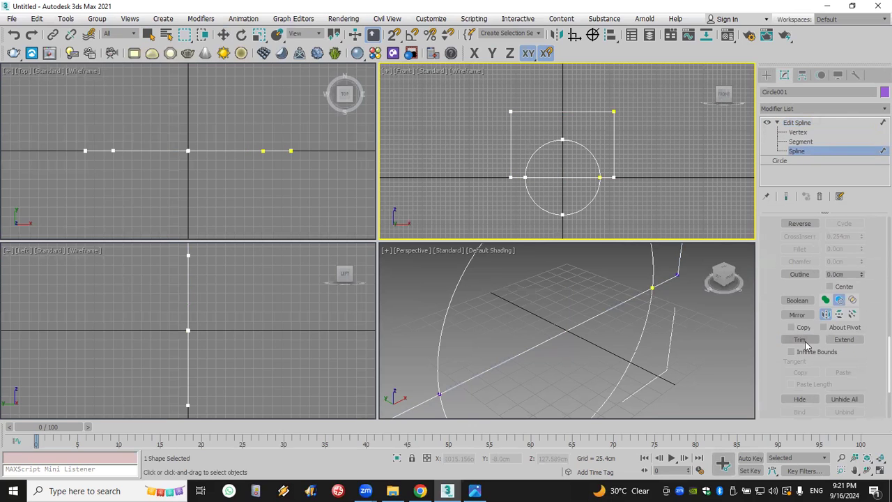
{"action": "left_click", "coordinate": [584, 207]}
{"action": "left_click", "coordinate": [581, 179]}
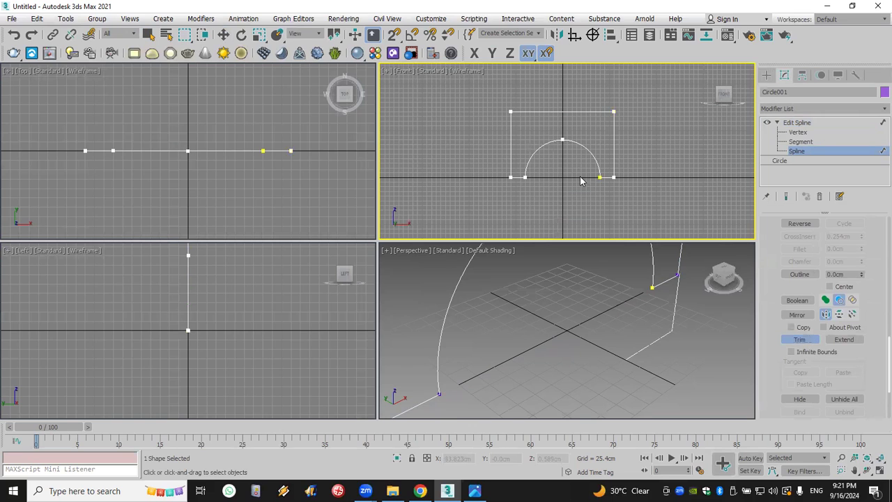
Weld all the vertices of the trimmed outline so the arch and rectangle form one closed spline
{"action": "left_click", "coordinate": [798, 132]}
{"action": "left_click", "coordinate": [599, 177]}
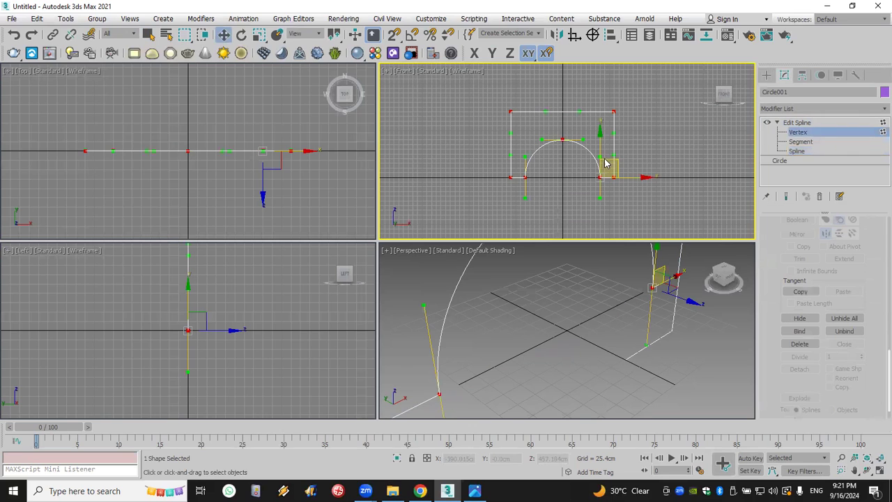
{"action": "scroll", "coordinate": [797, 258], "scroll_direction": "up", "scroll_amount": 4}
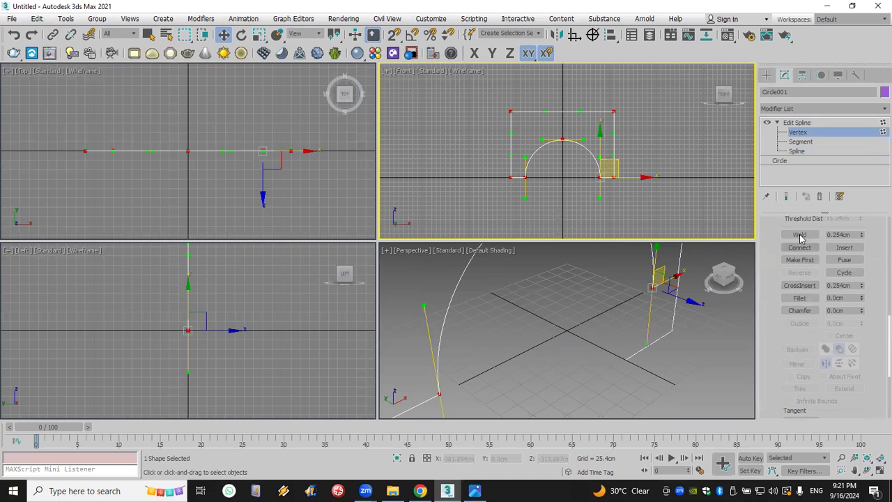
{"action": "left_click", "coordinate": [800, 235]}
{"action": "scroll", "coordinate": [647, 174], "scroll_direction": "up", "scroll_amount": 5}
{"action": "scroll", "coordinate": [614, 256], "scroll_direction": "down", "scroll_amount": 4}
{"action": "middle_click_drag", "start_coordinate": [614, 256], "coordinate": [574, 359]}
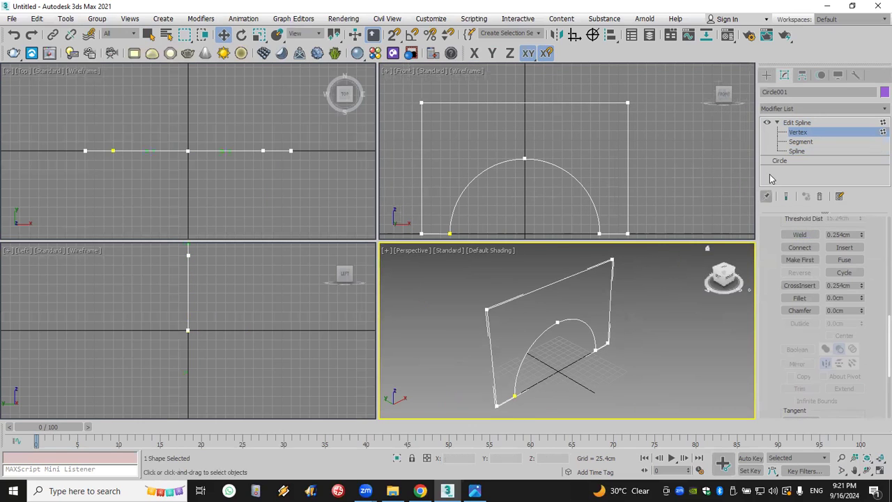
Refine the outline's top edge with midpoint snapping, adding vertices at its centre and at the middle of each half
{"action": "scroll", "coordinate": [771, 265], "scroll_direction": "down", "scroll_amount": 4}
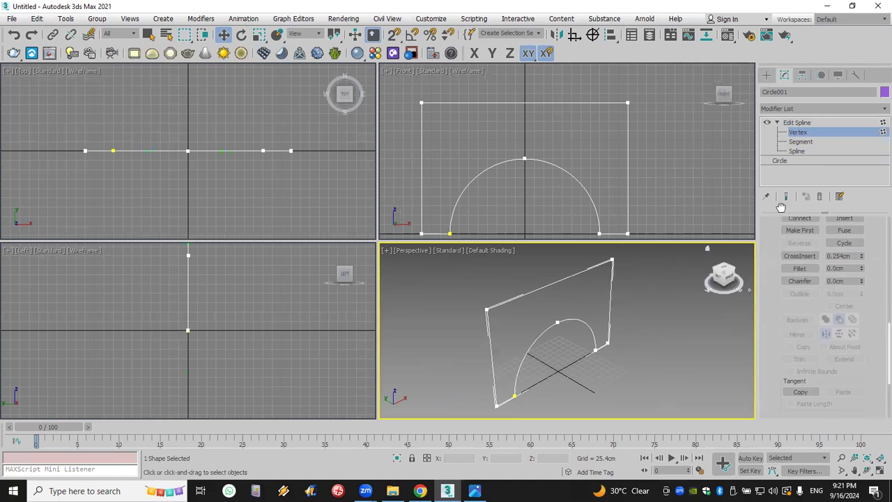
{"action": "scroll", "coordinate": [773, 272], "scroll_direction": "up", "scroll_amount": 3}
{"action": "scroll", "coordinate": [773, 272], "scroll_direction": "up", "scroll_amount": 3}
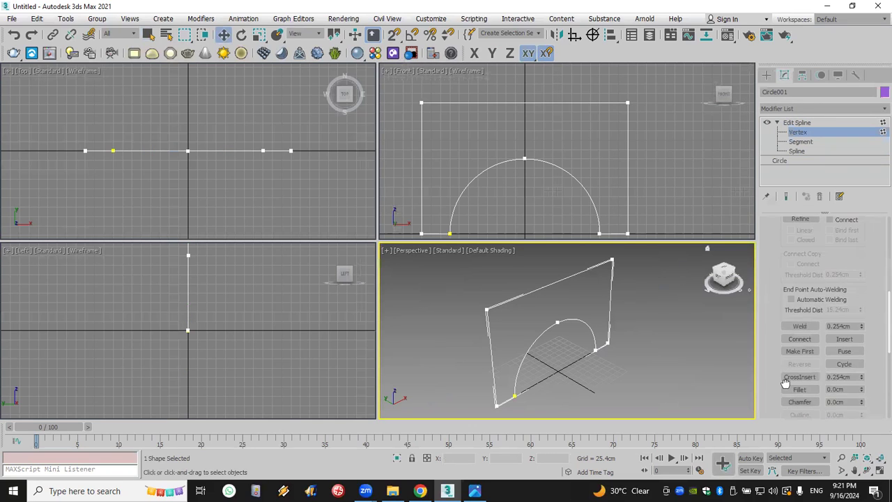
{"action": "left_click", "coordinate": [800, 275]}
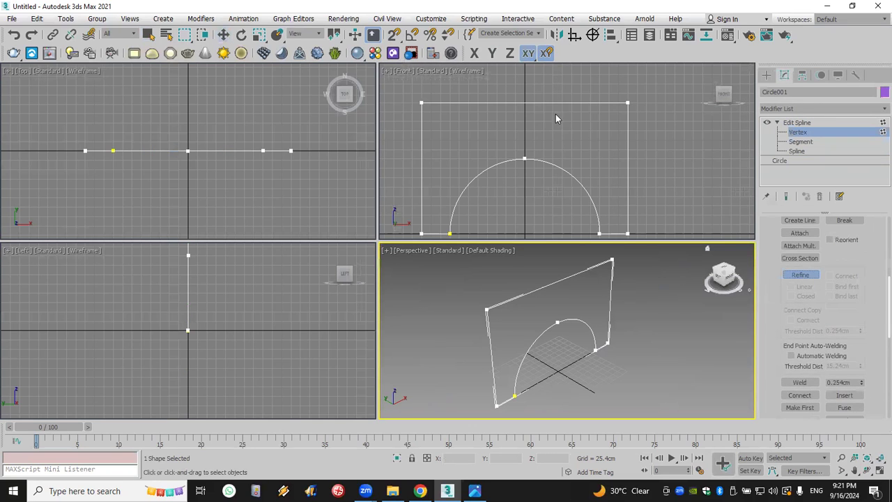
{"action": "right_click", "coordinate": [394, 35]}
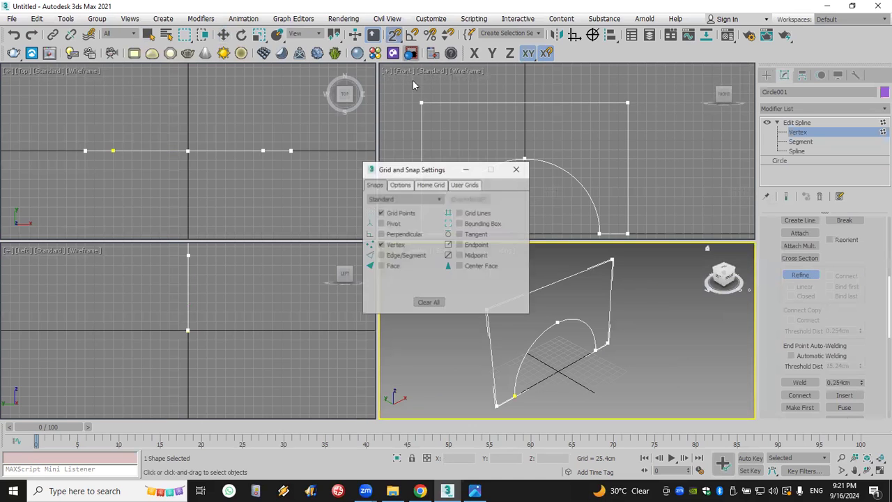
{"action": "left_click", "coordinate": [399, 246]}
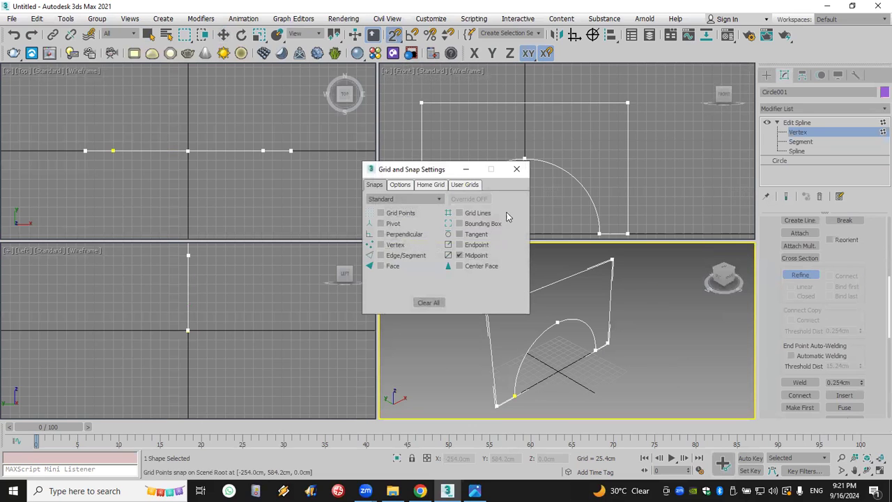
{"action": "left_click", "coordinate": [516, 169]}
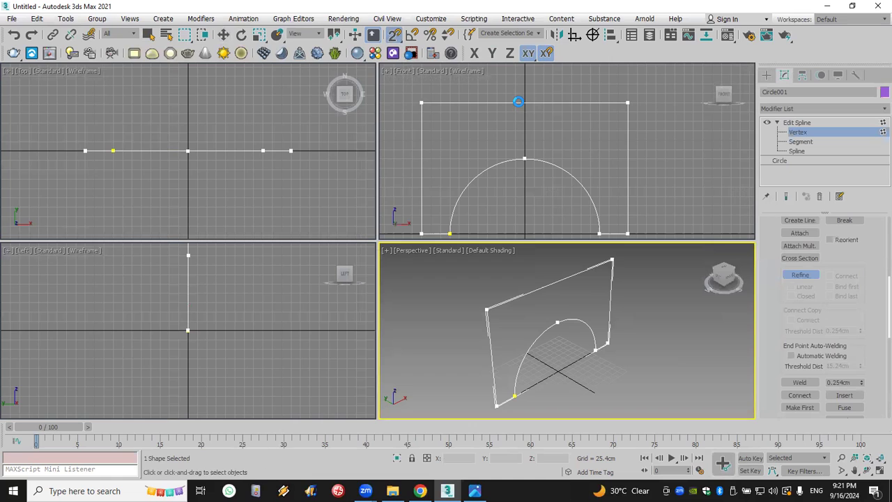
{"action": "left_click", "coordinate": [524, 102]}
{"action": "left_click", "coordinate": [474, 103]}
{"action": "left_click", "coordinate": [576, 103]}
{"action": "key", "text": "w"}
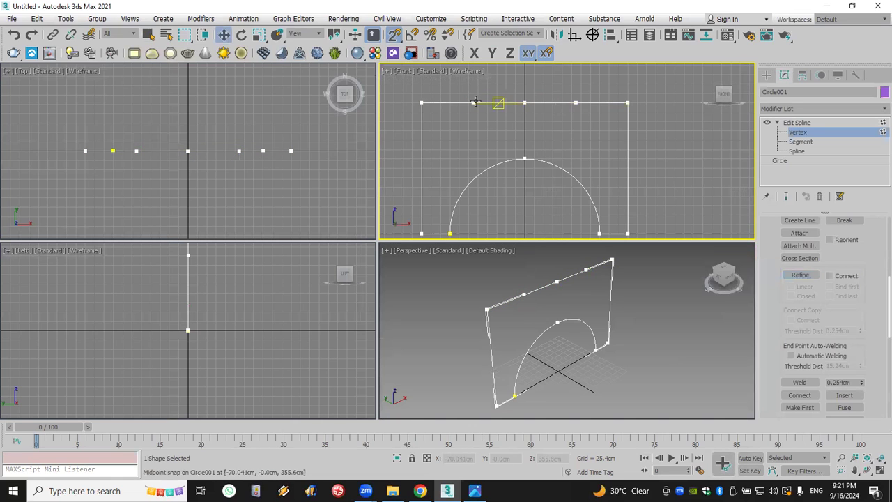
Select all the vertices along the top edge and convert them to Corner type
{"action": "left_click_drag", "start_coordinate": [603, 129], "coordinate": [604, 129]}
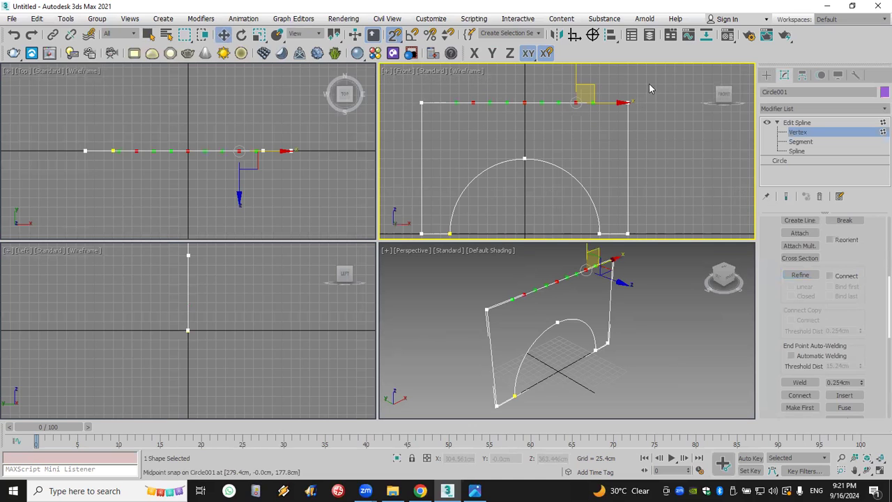
{"action": "left_click_drag", "start_coordinate": [367, 121], "coordinate": [367, 122]}
{"action": "right_click", "coordinate": [492, 143]}
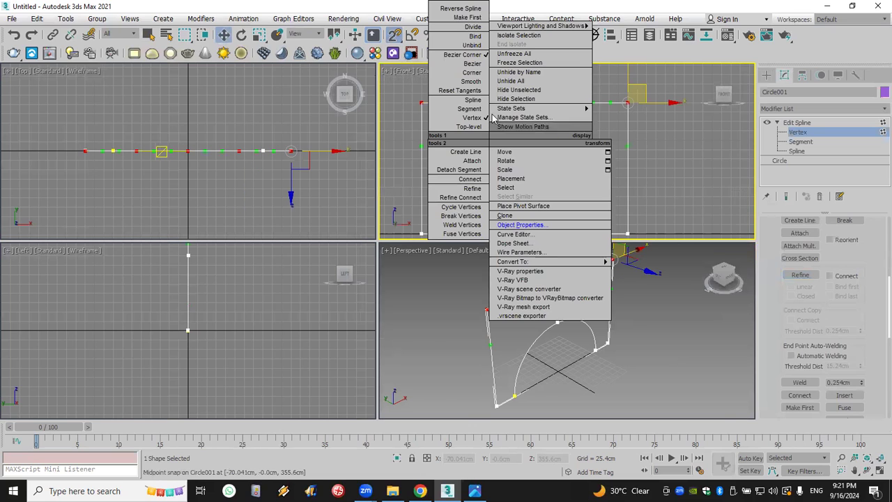
{"action": "left_click", "coordinate": [475, 82]}
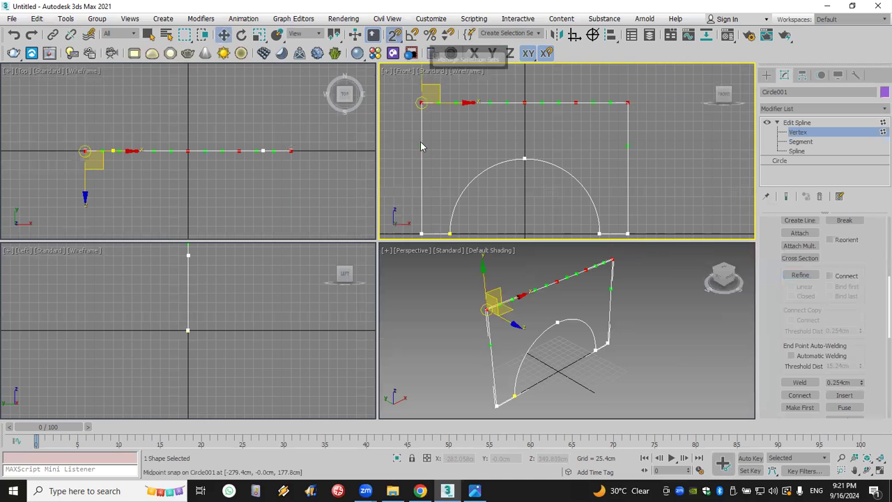
{"action": "right_click", "coordinate": [421, 141]}
{"action": "left_click", "coordinate": [403, 74]}
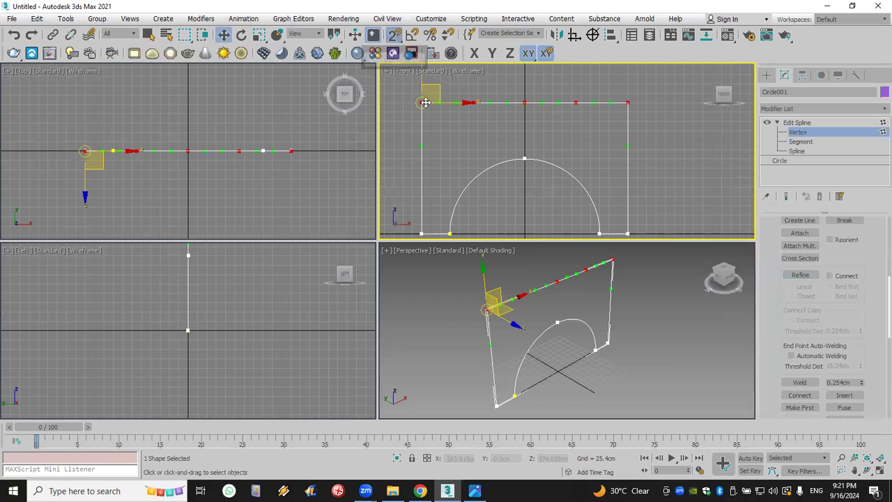
{"action": "right_click", "coordinate": [425, 142]}
{"action": "left_click", "coordinate": [402, 81]}
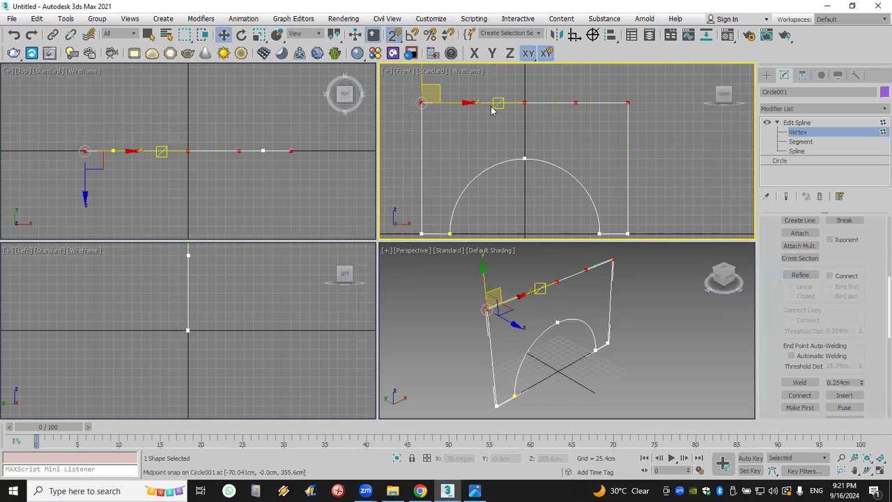
Turn snapping off and raise the top edge's middle vertex vertically to a peak at a height of about 493 cm
{"action": "left_click", "coordinate": [394, 73]}
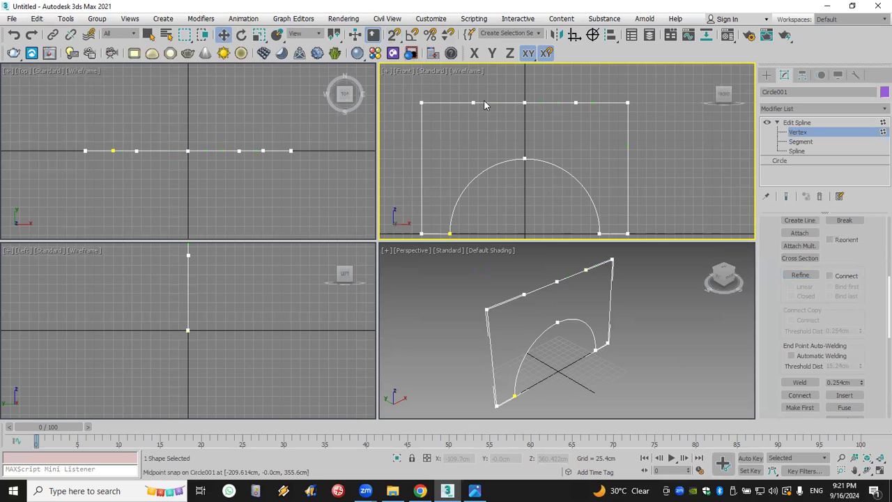
{"action": "middle_click_drag", "start_coordinate": [517, 128], "coordinate": [543, 160]}
{"action": "left_click_drag", "start_coordinate": [537, 104], "coordinate": [550, 61]}
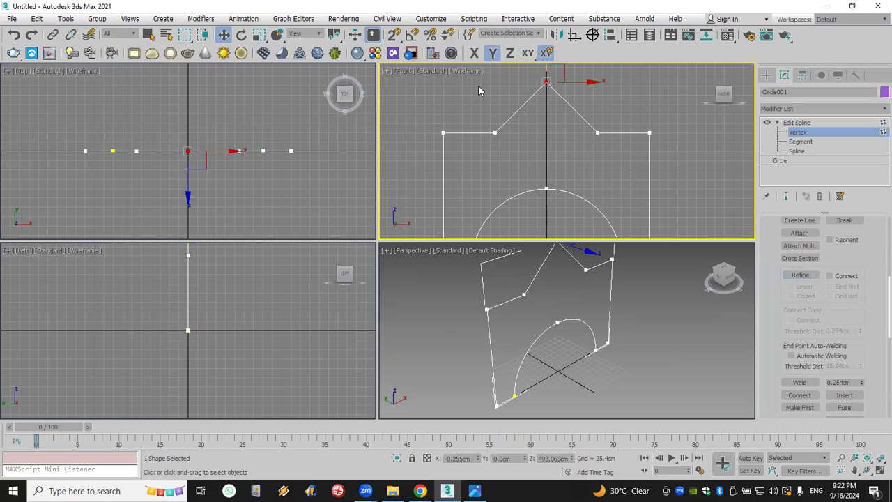
Fillet the peak vertex and the two vertices beside it by about 157 cm to form a curved top
{"action": "left_click_drag", "start_coordinate": [588, 145], "coordinate": [611, 156]}
{"action": "scroll", "coordinate": [839, 289], "scroll_direction": "down", "scroll_amount": 5}
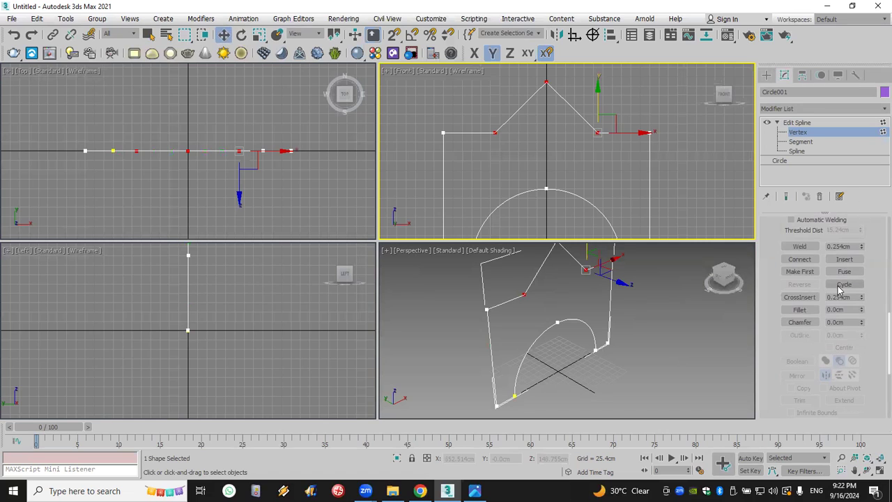
{"action": "left_click", "coordinate": [802, 310]}
{"action": "left_click_drag", "start_coordinate": [547, 73], "coordinate": [557, 8]}
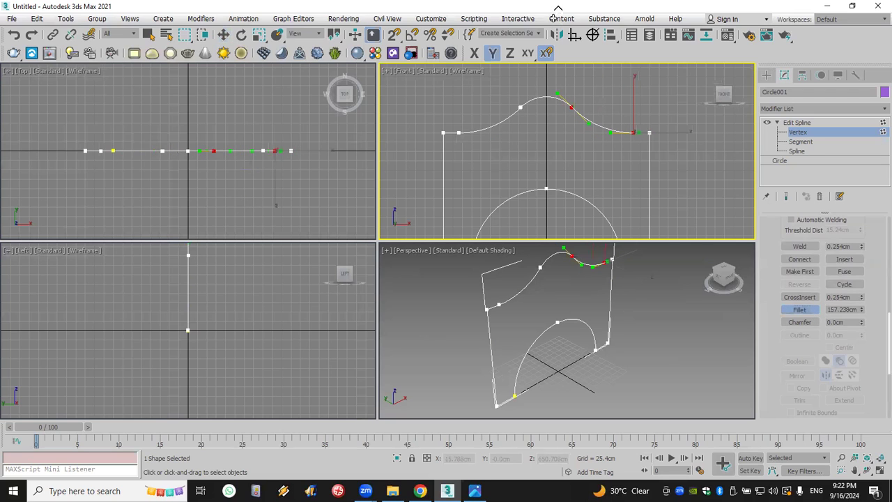
Extrude the arched outline to an amount of 274.32 cm
{"action": "left_click_drag", "start_coordinate": [460, 24], "coordinate": [463, 28]}
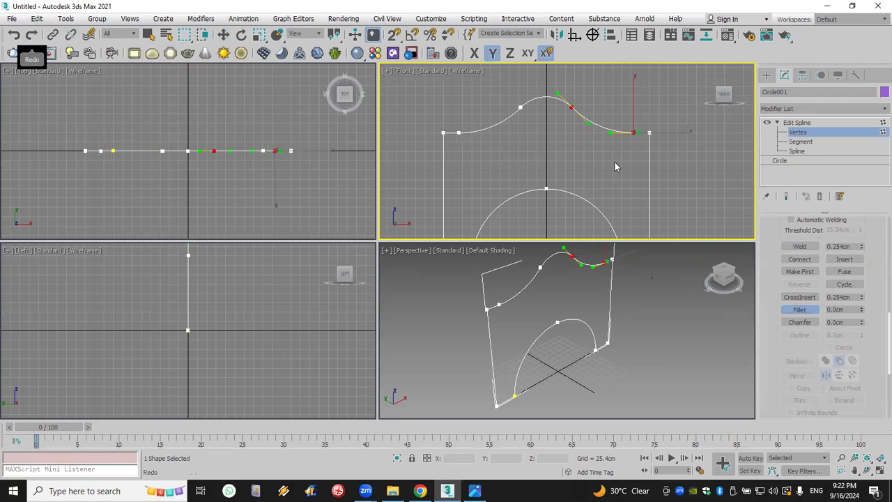
{"action": "left_click", "coordinate": [812, 113]}
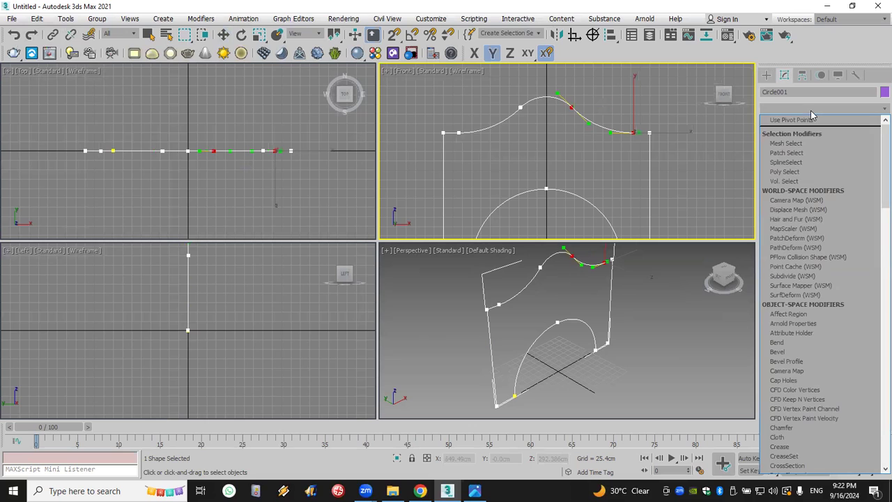
{"action": "scroll", "coordinate": [811, 115], "scroll_direction": "down", "scroll_amount": 2}
{"action": "key", "text": "e"}
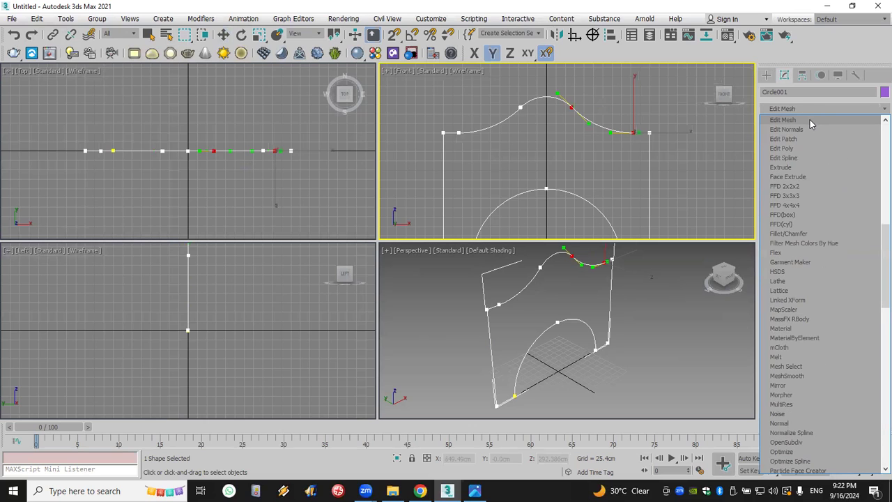
{"action": "left_click", "coordinate": [812, 167]}
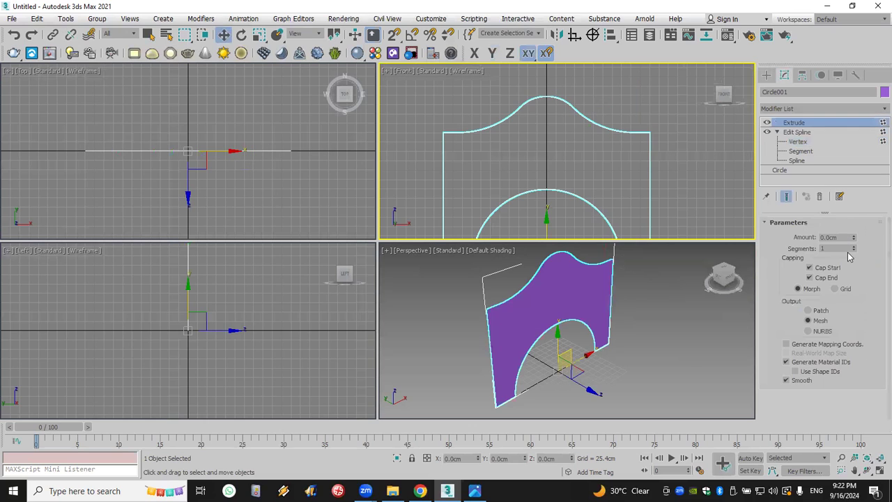
{"action": "left_click_drag", "start_coordinate": [854, 241], "coordinate": [851, 143]}
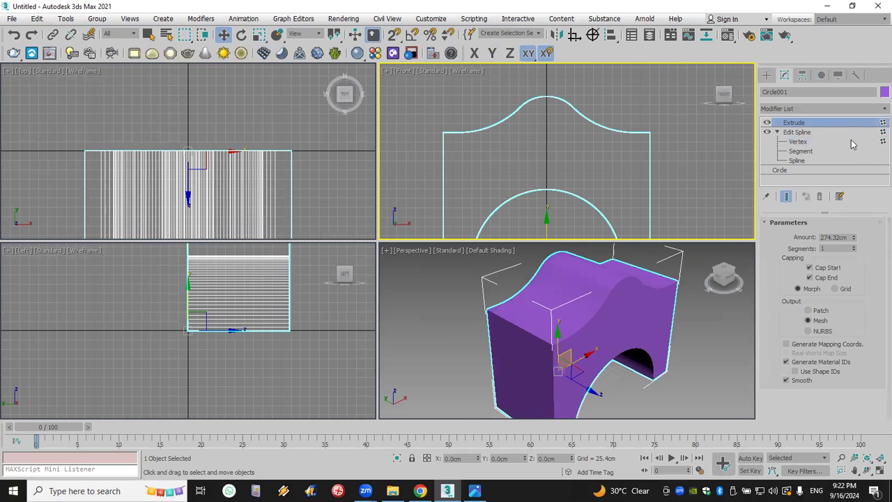
Change the extruded wall's object colour to white
{"action": "left_click", "coordinate": [543, 270]}
{"action": "left_click", "coordinate": [502, 304]}
{"action": "middle_click_drag", "start_coordinate": [543, 167], "coordinate": [551, 177]}
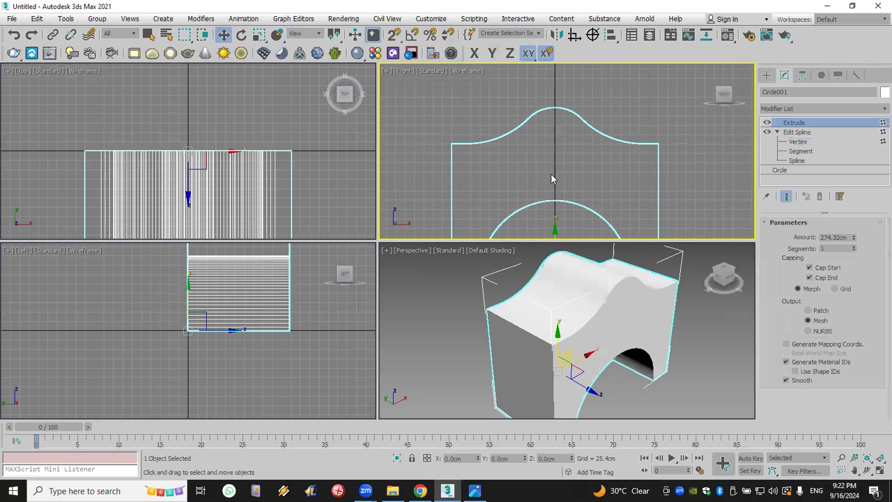
Select all the segments of the outline's curved top edge and copy them straight up by about 41 cm
{"action": "left_click", "coordinate": [796, 160]}
{"action": "left_click", "coordinate": [786, 196]}
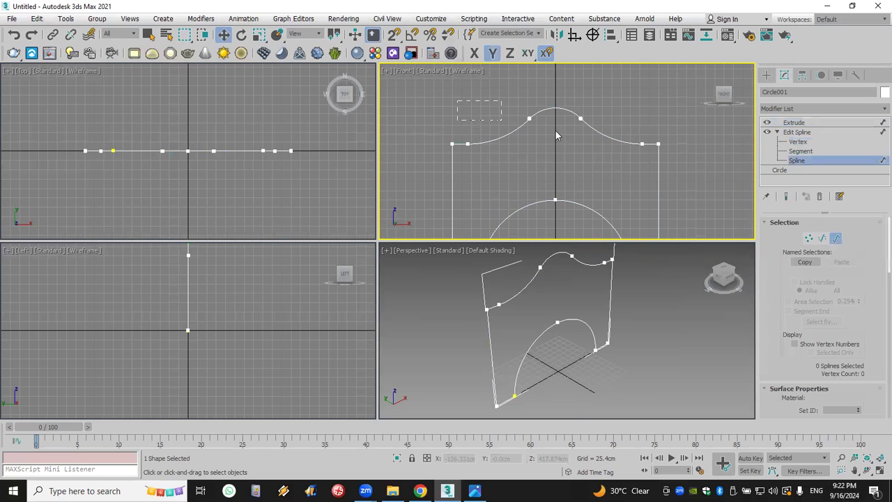
{"action": "left_click_drag", "start_coordinate": [649, 162], "coordinate": [649, 160]}
{"action": "scroll", "coordinate": [613, 175], "scroll_direction": "down", "scroll_amount": 2}
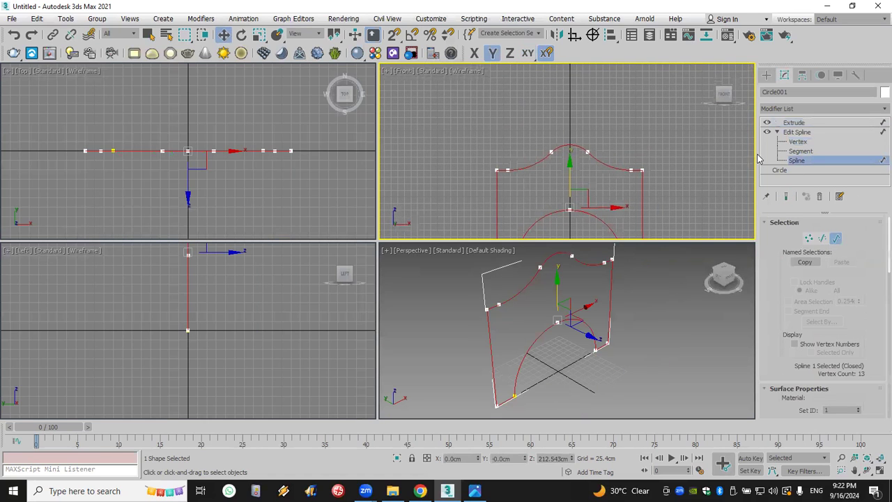
{"action": "left_click", "coordinate": [795, 151]}
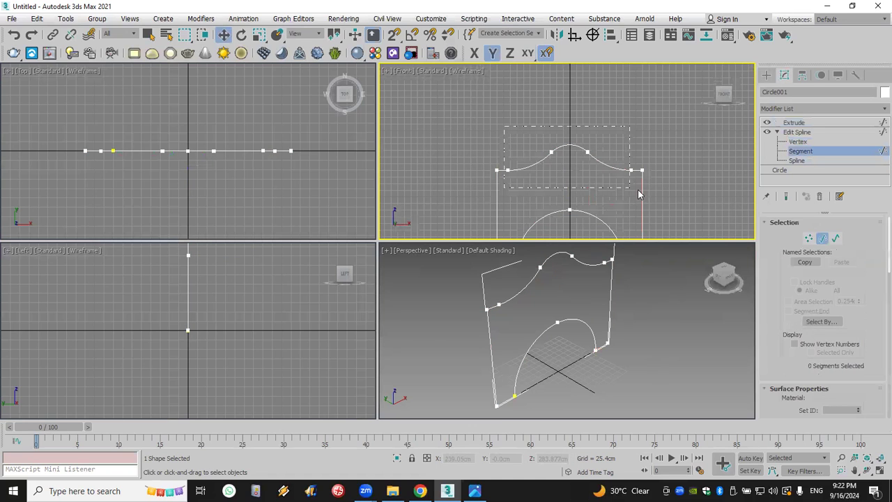
{"action": "left_click_drag", "start_coordinate": [635, 197], "coordinate": [624, 196]}
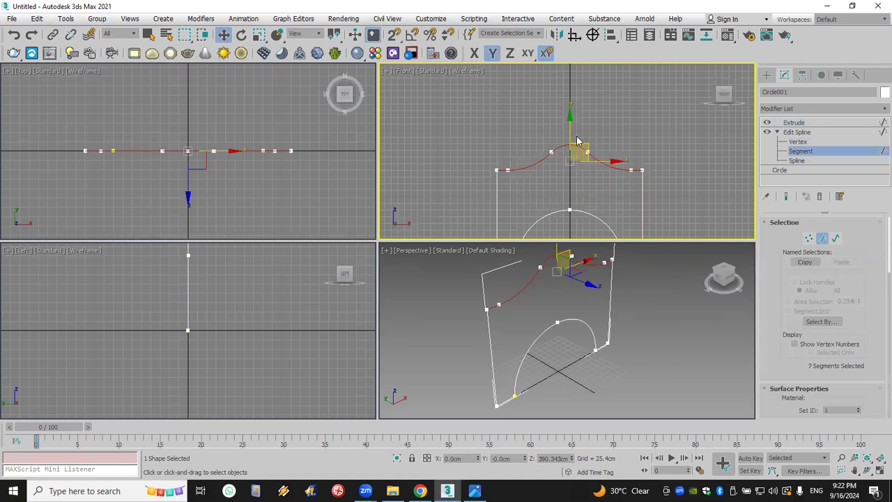
{"action": "left_click_drag", "start_coordinate": [569, 130], "coordinate": [569, 119], "text": "shift"}
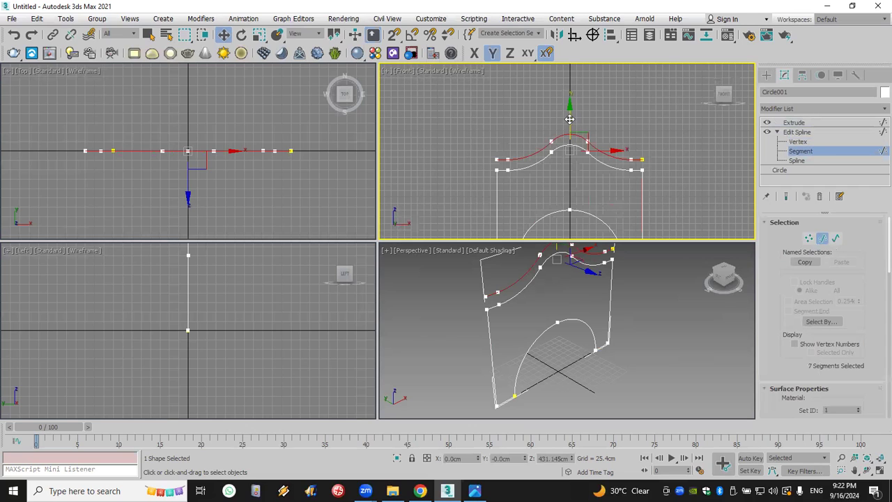
Detach the copied top-edge segments as a separate shape, keeping the default name Shape001
{"action": "scroll", "coordinate": [788, 195], "scroll_direction": "down", "scroll_amount": 6}
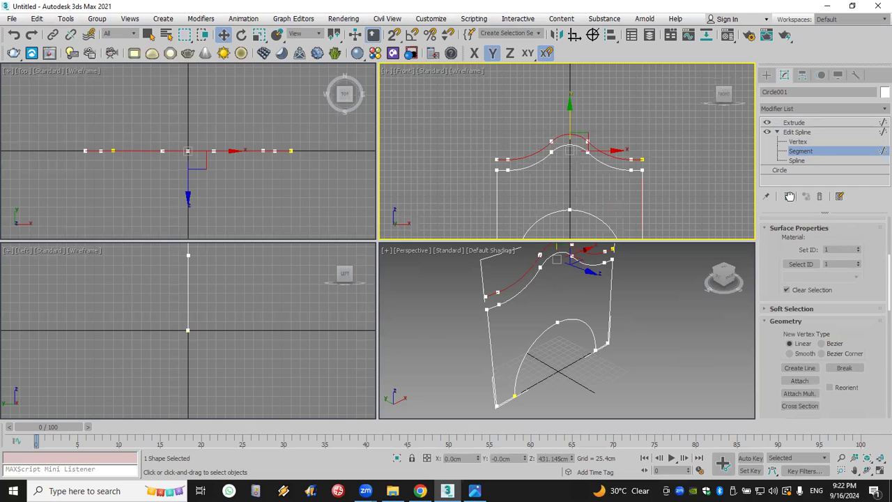
{"action": "scroll", "coordinate": [822, 240], "scroll_direction": "down", "scroll_amount": 3}
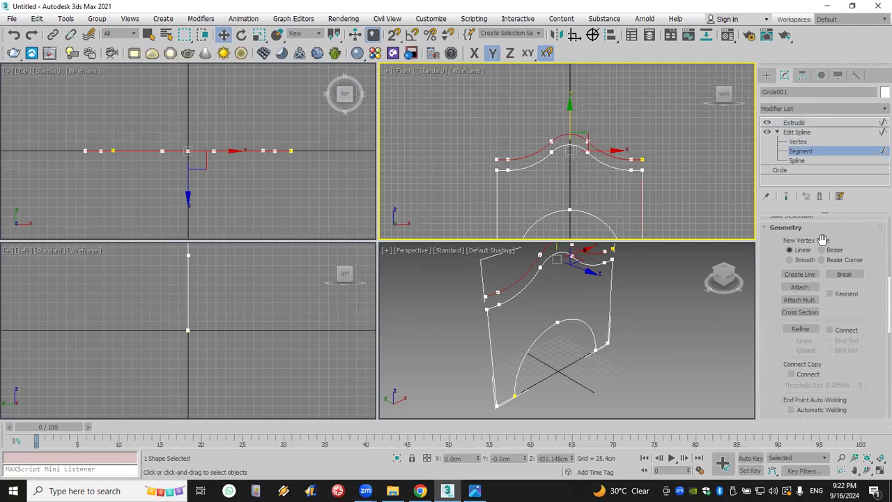
{"action": "scroll", "coordinate": [861, 381], "scroll_direction": "down", "scroll_amount": 12}
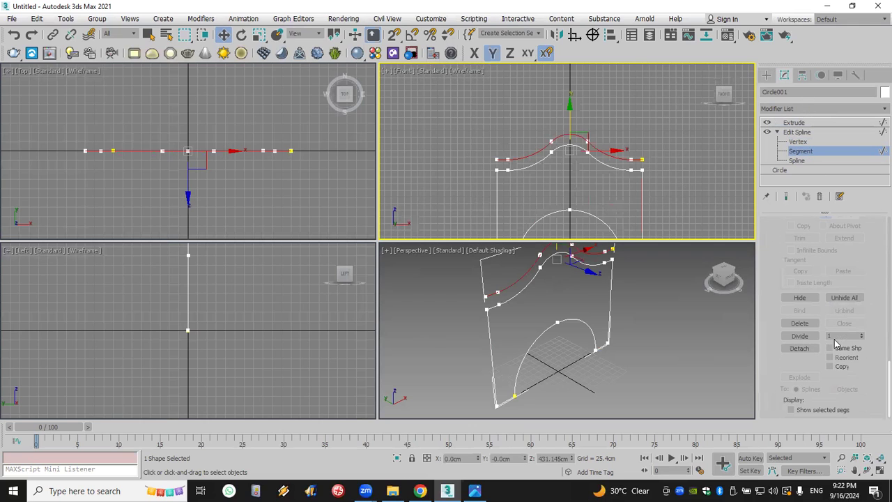
{"action": "left_click", "coordinate": [799, 343]}
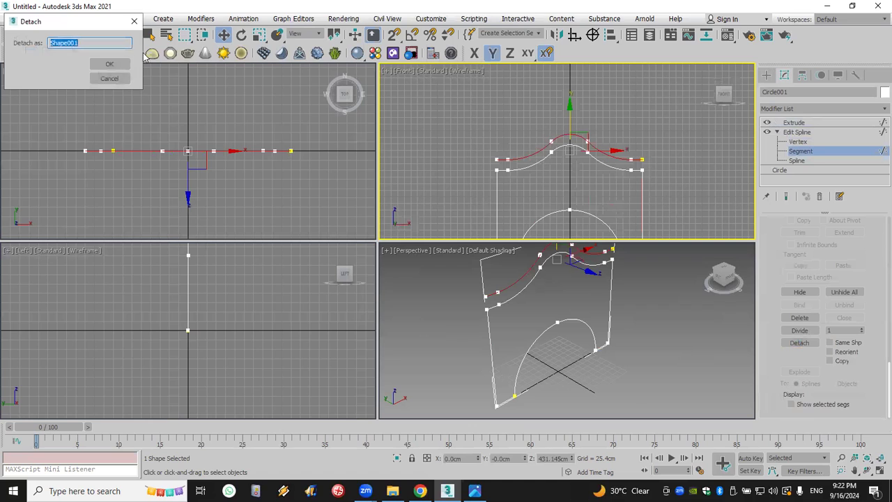
{"action": "left_click", "coordinate": [120, 65]}
{"action": "left_click", "coordinate": [120, 65]}
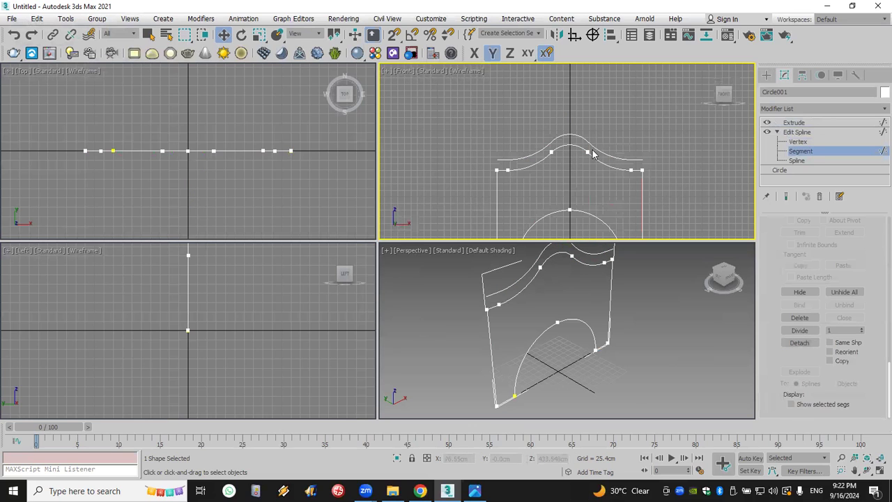
Centre the extruded wall's pivot on the object
{"action": "left_click", "coordinate": [802, 75]}
{"action": "left_click", "coordinate": [823, 152]}
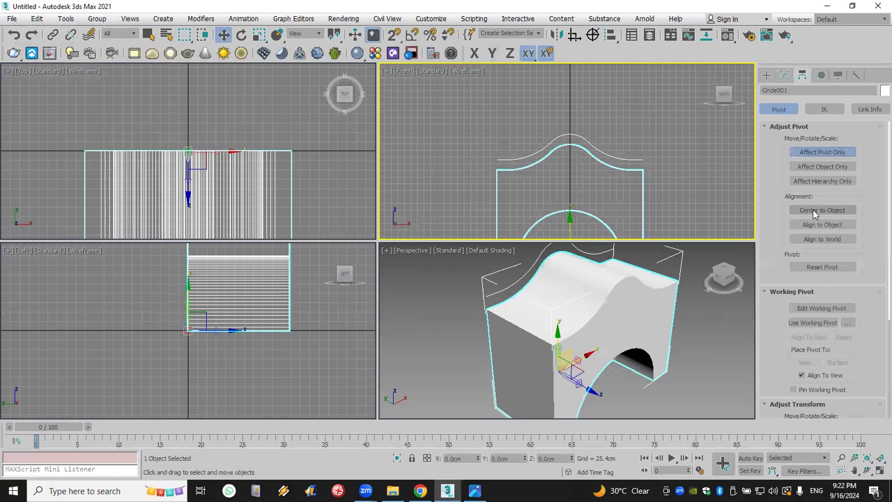
{"action": "left_click", "coordinate": [817, 213]}
{"action": "left_click_drag", "start_coordinate": [566, 182], "coordinate": [574, 106]}
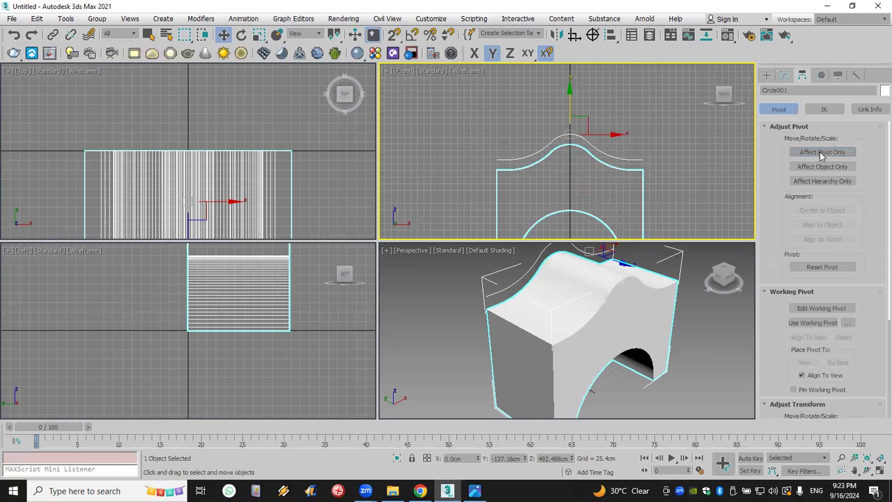
{"action": "left_click", "coordinate": [816, 209]}
{"action": "left_click", "coordinate": [714, 186]}
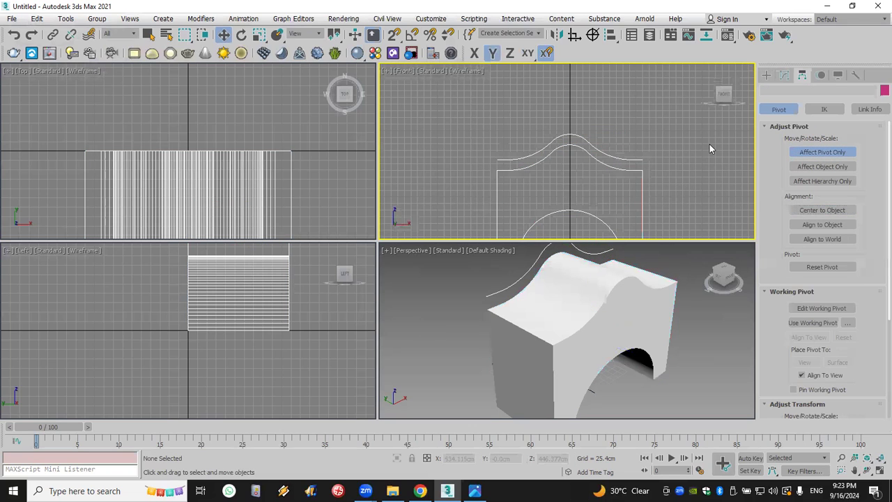
Centre the detached curve's pivot on the object and raise it to the curve's peak at about 494 cm
{"action": "left_click", "coordinate": [628, 158]}
{"action": "left_click", "coordinate": [829, 213]}
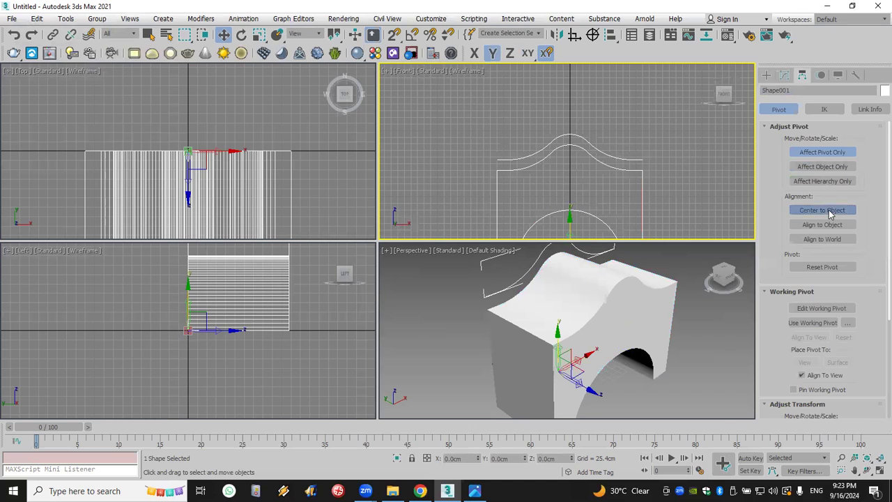
{"action": "scroll", "coordinate": [591, 151], "scroll_direction": "up", "scroll_amount": 4}
{"action": "scroll", "coordinate": [591, 152], "scroll_direction": "down", "scroll_amount": 2}
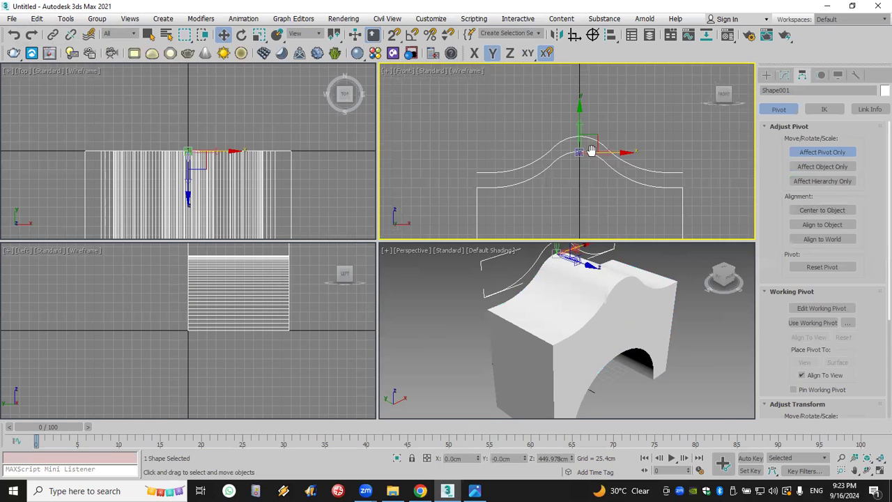
{"action": "left_click_drag", "start_coordinate": [579, 138], "coordinate": [580, 123]}
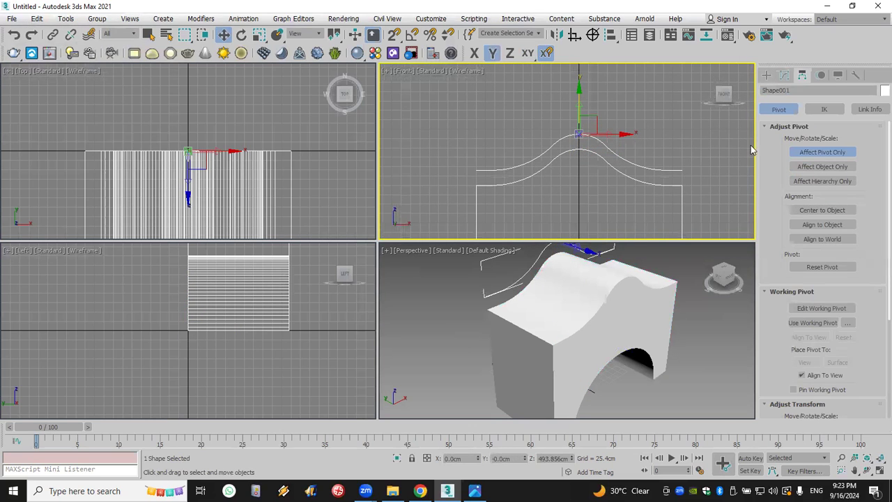
{"action": "left_click", "coordinate": [809, 152]}
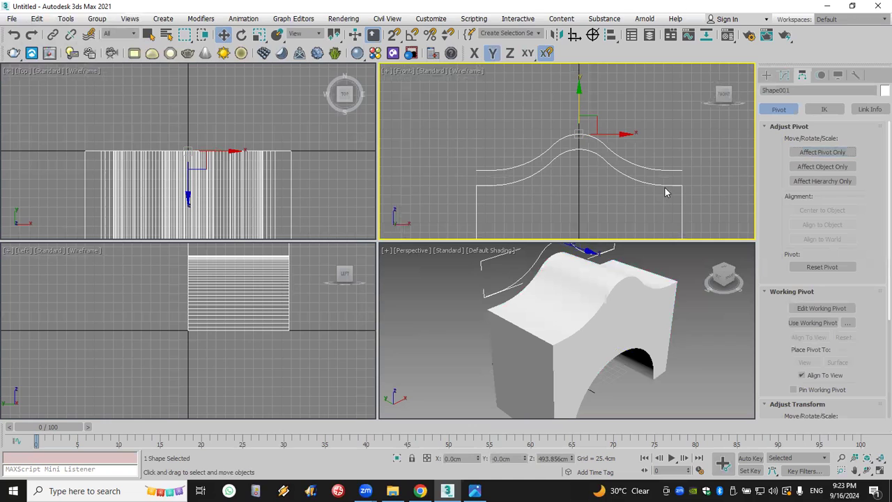
Outline the detached curve into a thin closed band and lower it about 42 cm onto the wall's top edge
{"action": "left_click", "coordinate": [785, 75]}
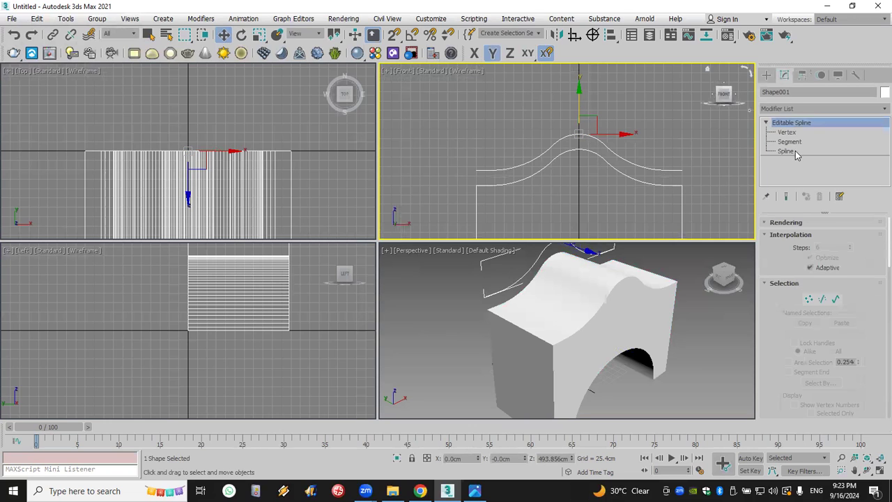
{"action": "left_click", "coordinate": [786, 151]}
{"action": "scroll", "coordinate": [784, 299], "scroll_direction": "down", "scroll_amount": 5}
{"action": "scroll", "coordinate": [802, 341], "scroll_direction": "down", "scroll_amount": 5}
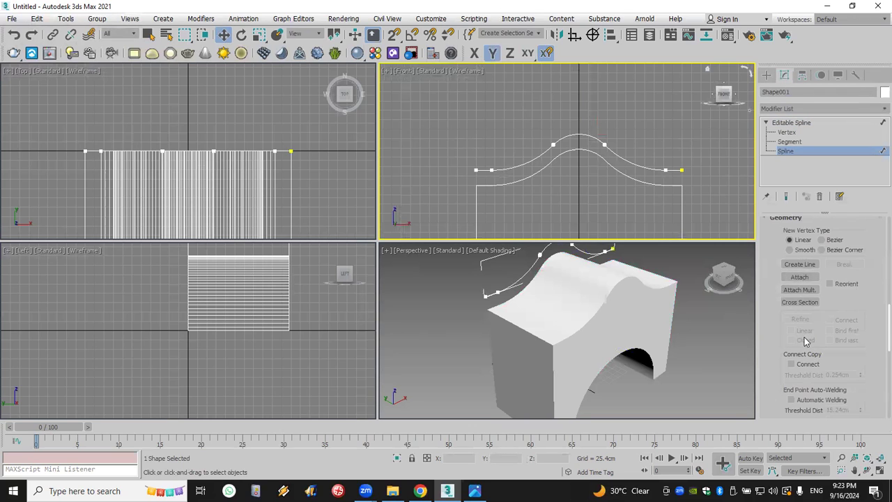
{"action": "scroll", "coordinate": [805, 341], "scroll_direction": "down", "scroll_amount": 5}
{"action": "left_click", "coordinate": [801, 347]}
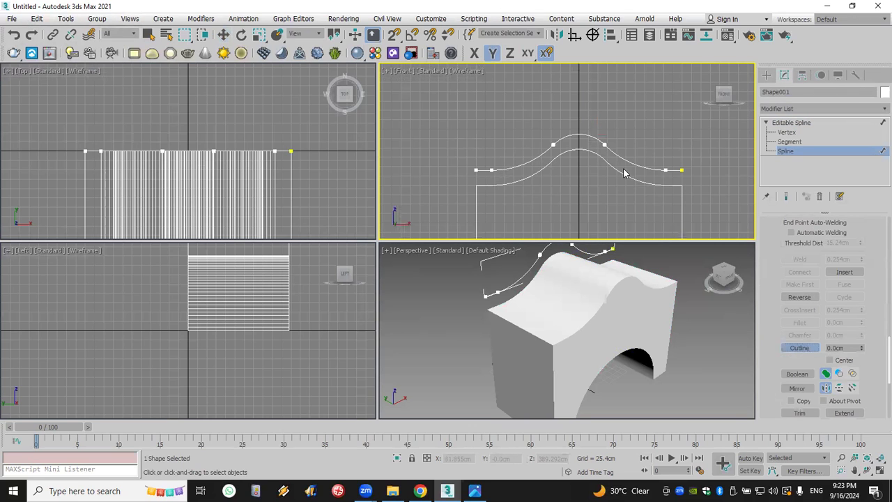
{"action": "left_click_drag", "start_coordinate": [637, 166], "coordinate": [637, 169]}
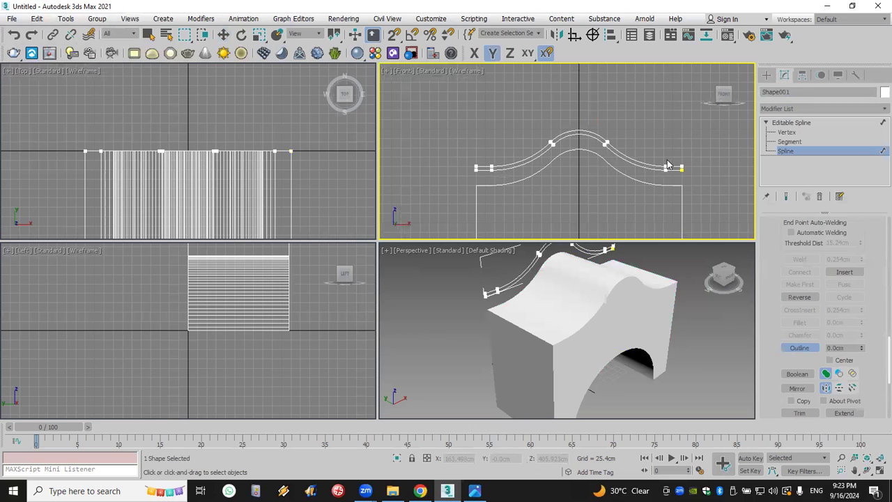
{"action": "left_click", "coordinate": [766, 76]}
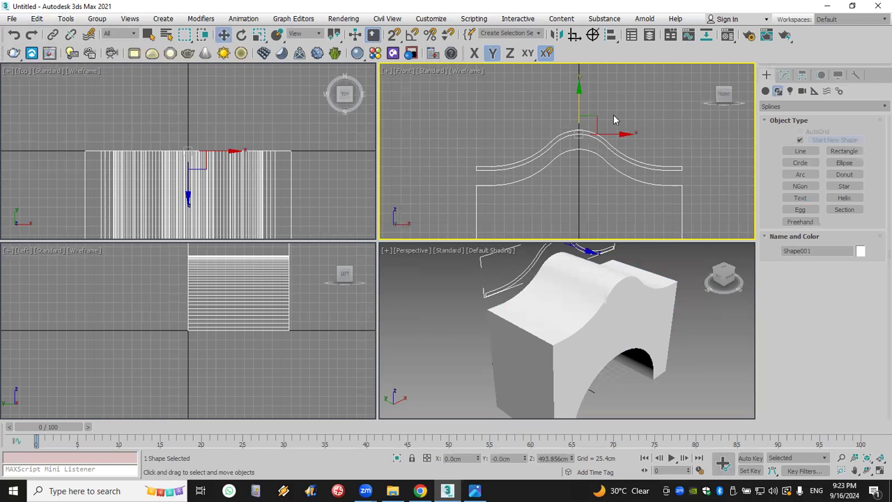
{"action": "left_click_drag", "start_coordinate": [578, 99], "coordinate": [579, 116]}
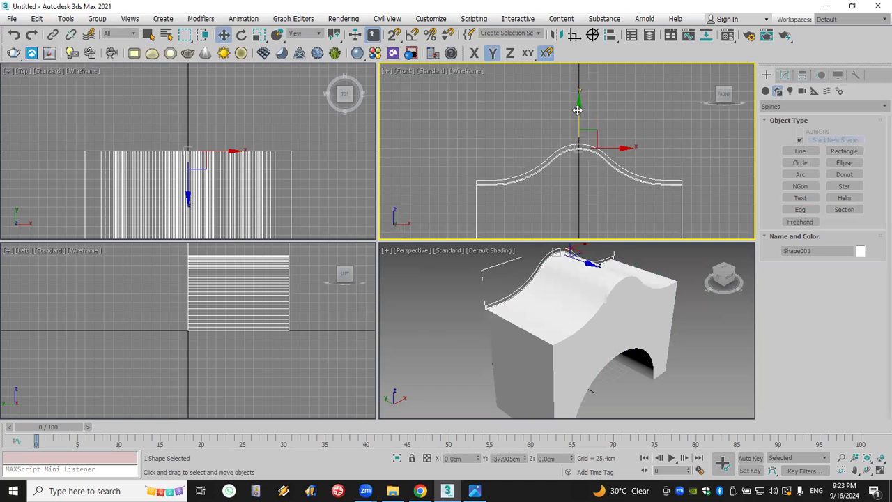
Select the extruded wall and change its object colour to light beige
{"action": "left_click", "coordinate": [587, 342]}
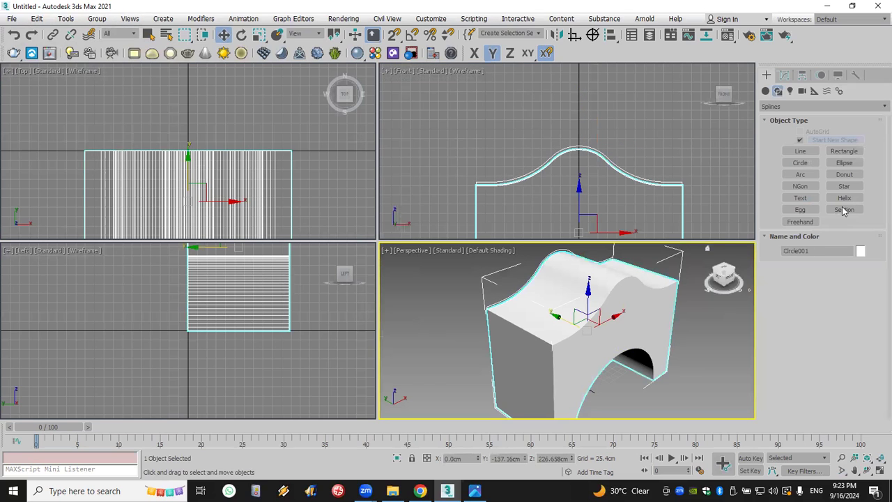
{"action": "left_click", "coordinate": [860, 251]}
{"action": "left_click", "coordinate": [370, 198]}
{"action": "left_click", "coordinate": [503, 307]}
{"action": "middle_click_drag", "start_coordinate": [573, 185], "coordinate": [572, 137]}
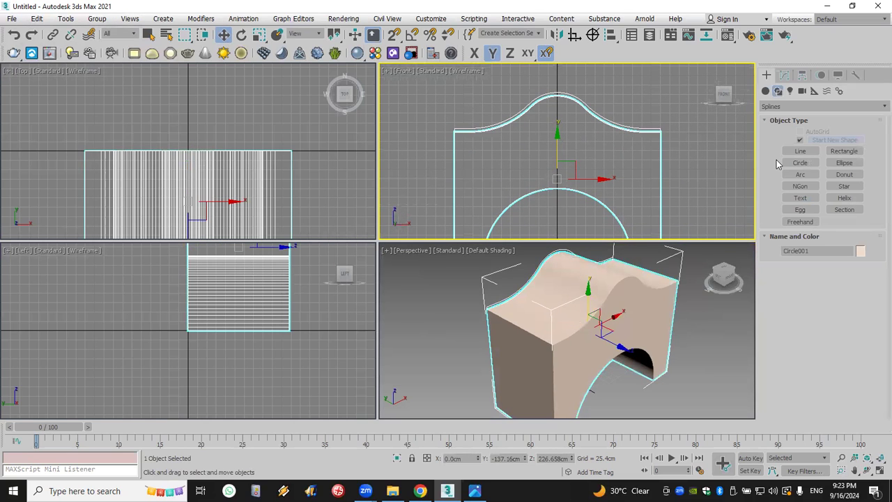
Extrude the thin curved band to 274.32 cm and open the vertices of its underlying spline for editing
{"action": "left_click", "coordinate": [629, 125]}
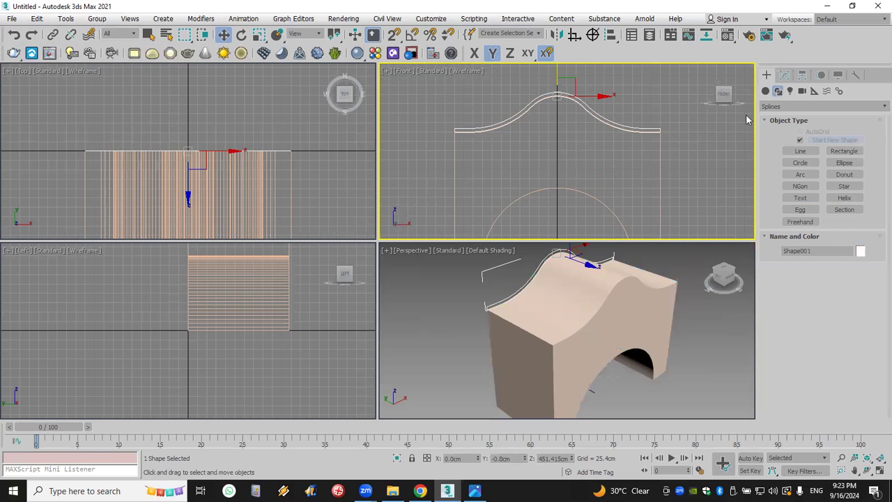
{"action": "left_click", "coordinate": [784, 74]}
{"action": "left_click", "coordinate": [793, 110]}
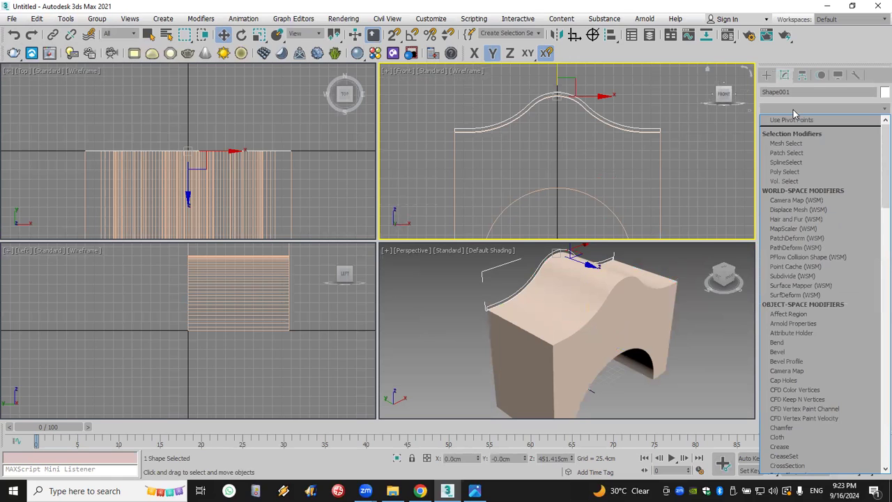
{"action": "key", "text": "e"}
{"action": "left_click", "coordinate": [782, 167]}
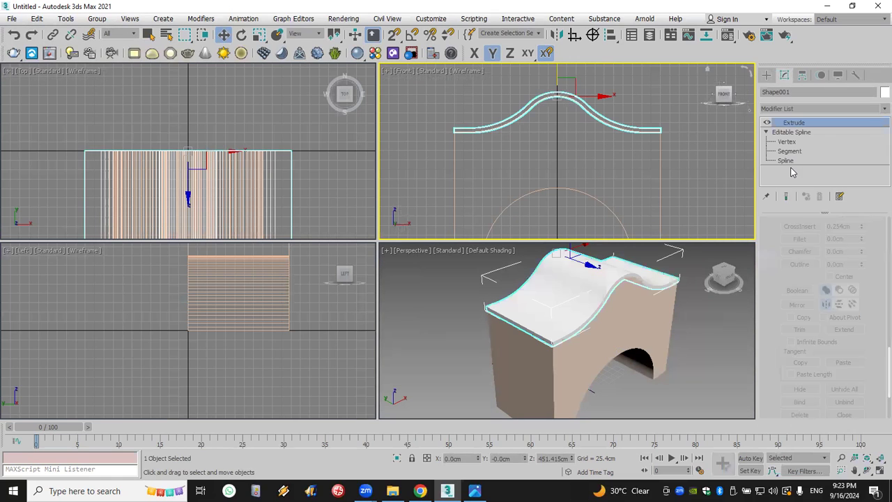
{"action": "left_click", "coordinate": [786, 142]}
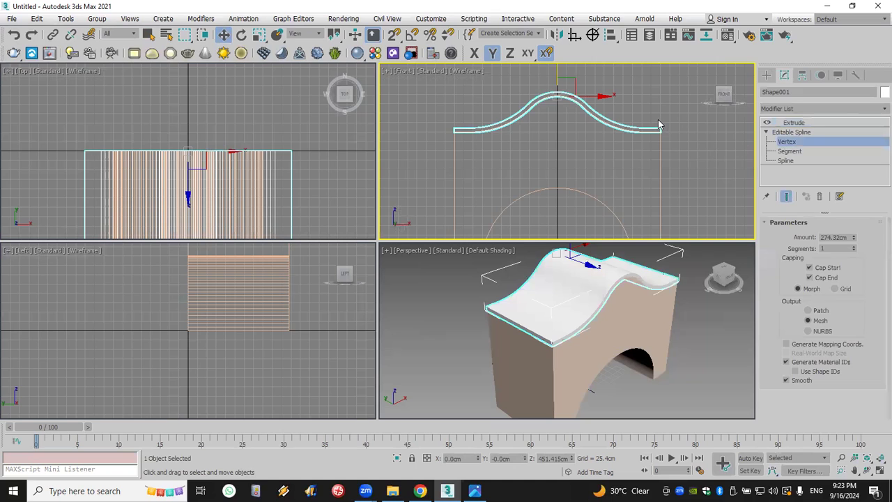
Move the curved band's end vertices slightly outward at both ends so the band overhangs the wall
{"action": "left_click_drag", "start_coordinate": [673, 149], "coordinate": [674, 148]}
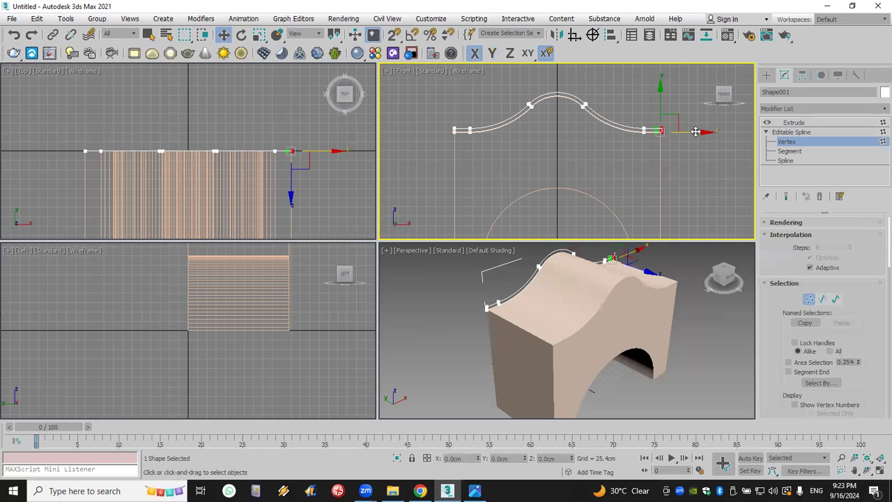
{"action": "left_click_drag", "start_coordinate": [436, 109], "coordinate": [460, 154]}
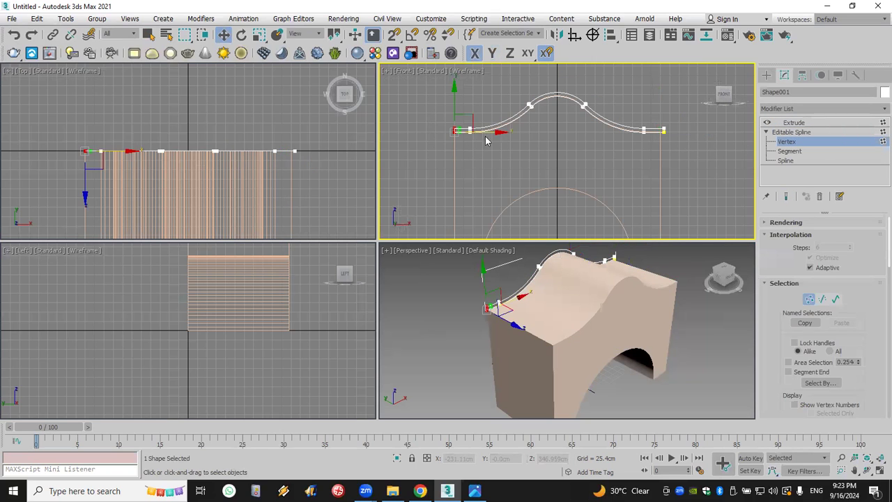
{"action": "left_click", "coordinate": [766, 74]}
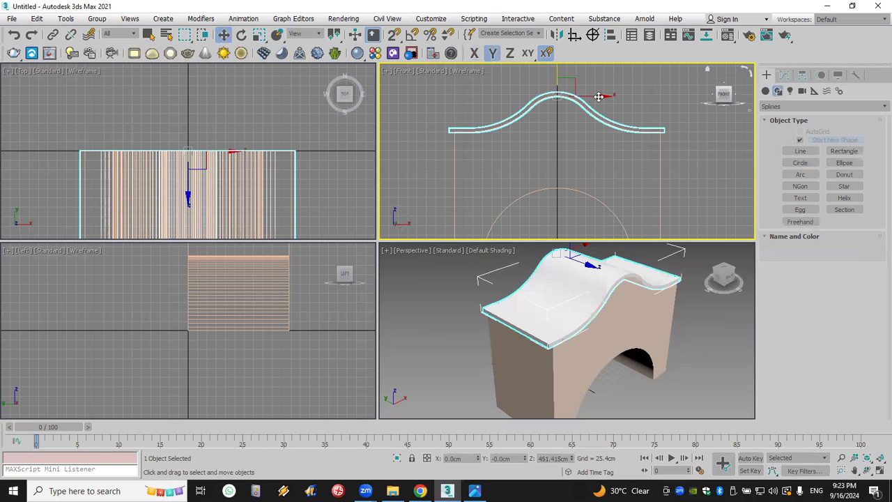
Copy the curved band upward twice at a spacing of about 9 cm to form a stack of three bands
{"action": "middle_click_drag", "start_coordinate": [562, 100], "coordinate": [567, 144]}
{"action": "left_click_drag", "start_coordinate": [562, 121], "coordinate": [564, 118], "text": "shift"}
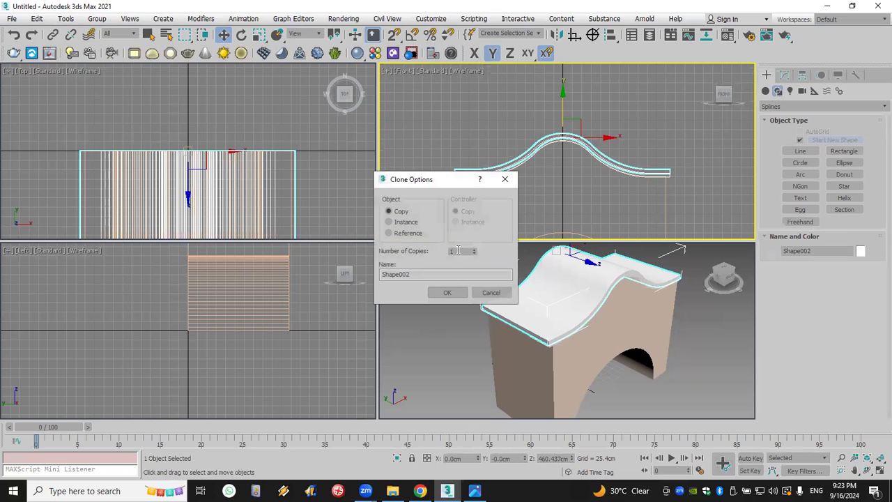
{"action": "left_click", "coordinate": [448, 292]}
{"action": "scroll", "coordinate": [562, 209], "scroll_direction": "up", "scroll_amount": 3}
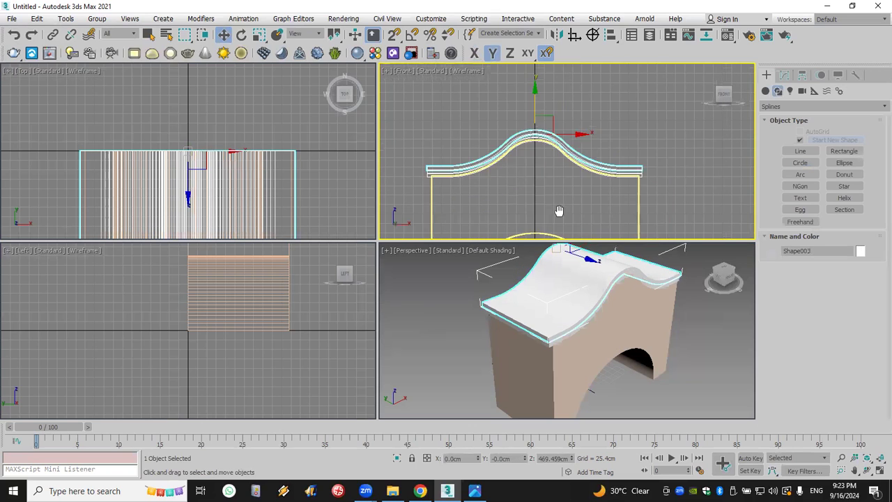
Select the middle curved band and move its end vertices about 6 cm outward at both ends
{"action": "left_click", "coordinate": [630, 159]}
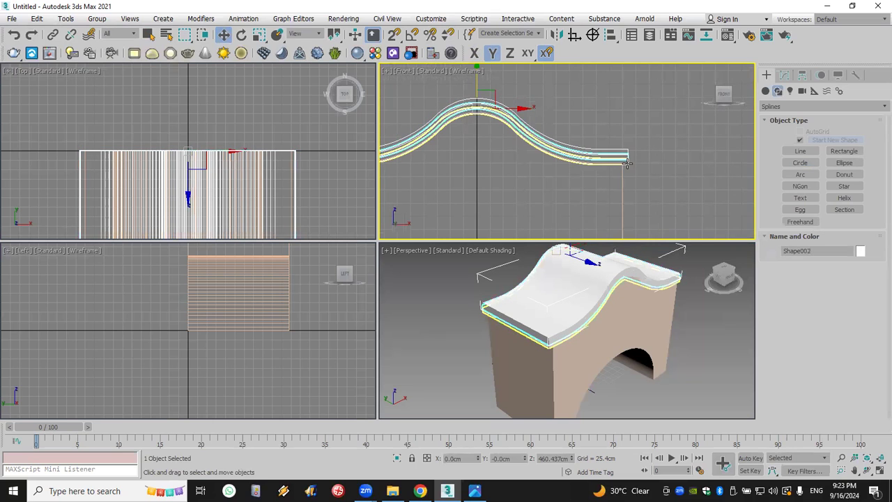
{"action": "left_click", "coordinate": [629, 160]}
{"action": "scroll", "coordinate": [653, 154], "scroll_direction": "up", "scroll_amount": 2}
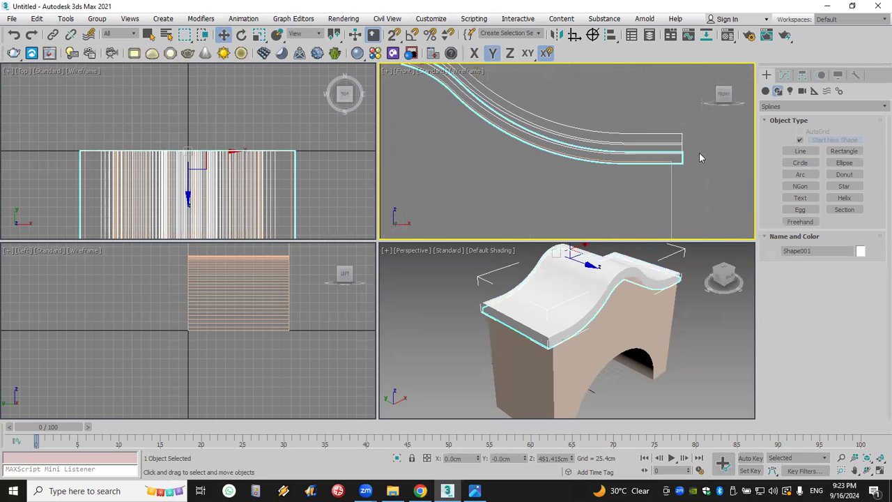
{"action": "left_click", "coordinate": [648, 166]}
{"action": "scroll", "coordinate": [648, 166], "scroll_direction": "down", "scroll_amount": 2}
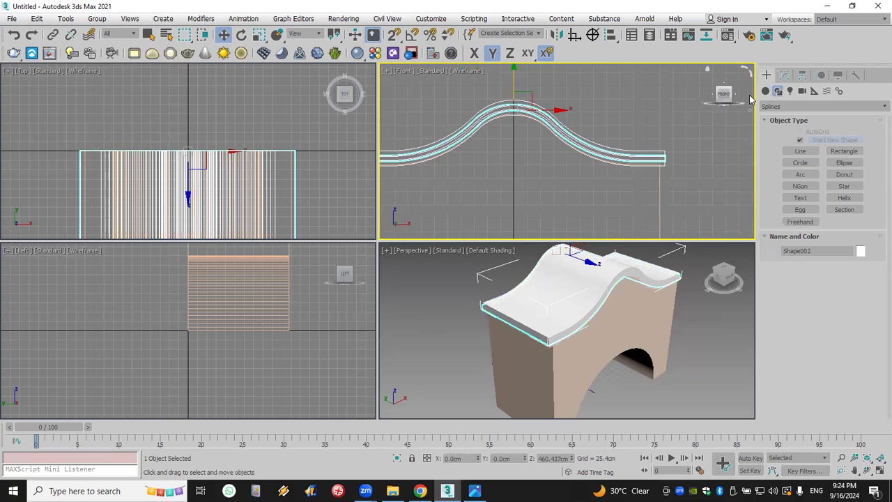
{"action": "left_click", "coordinate": [784, 75]}
{"action": "left_click", "coordinate": [766, 132]}
{"action": "left_click", "coordinate": [786, 142]}
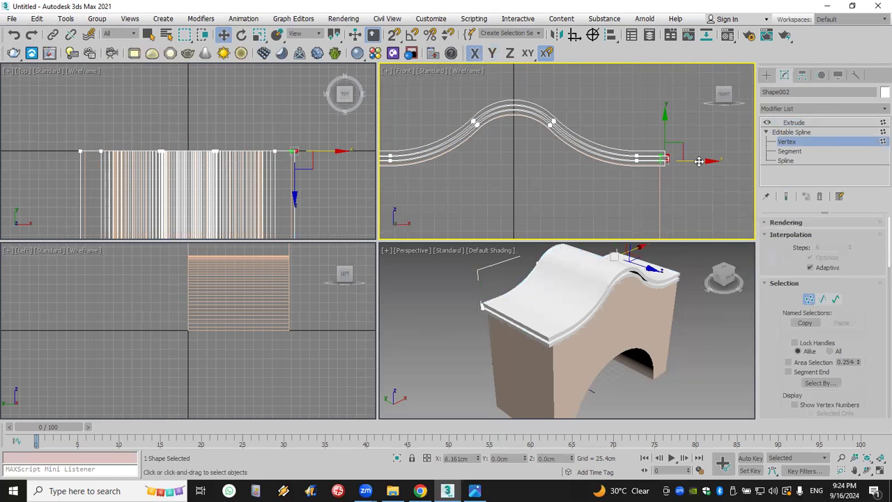
{"action": "middle_click_drag", "start_coordinate": [391, 168], "coordinate": [546, 169]}
{"action": "left_click_drag", "start_coordinate": [526, 203], "coordinate": [542, 179]}
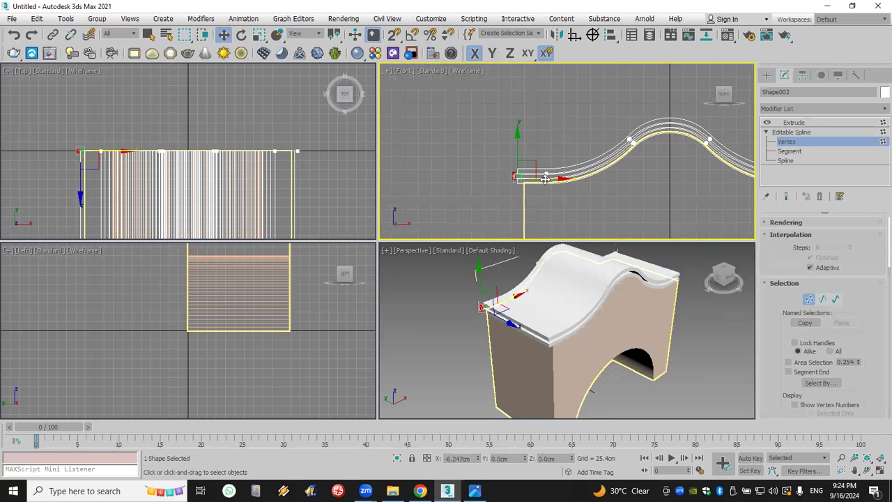
Set the middle band's extrusion amount to 284.48 cm
{"action": "left_click", "coordinate": [793, 122]}
{"action": "left_click_drag", "start_coordinate": [854, 241], "coordinate": [855, 232]}
{"action": "left_click", "coordinate": [867, 470]}
{"action": "left_click_drag", "start_coordinate": [572, 285], "coordinate": [657, 251]}
Select the top curved band and move its end vertices outward past the middle band at both ends
{"action": "right_click", "coordinate": [682, 142]}
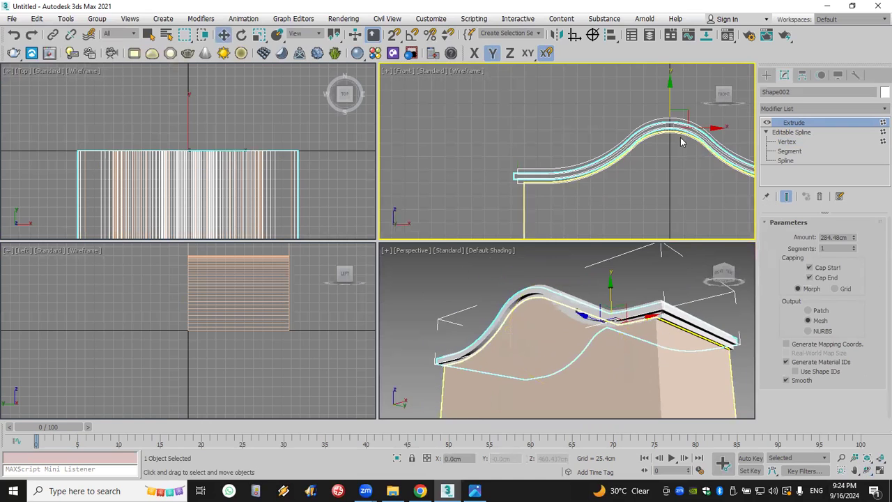
{"action": "left_click", "coordinate": [677, 136]}
{"action": "left_click", "coordinate": [767, 132]}
{"action": "left_click", "coordinate": [786, 141]}
{"action": "scroll", "coordinate": [635, 163], "scroll_direction": "down", "scroll_amount": 4}
{"action": "left_click", "coordinate": [568, 147]}
{"action": "scroll", "coordinate": [569, 148], "scroll_direction": "up", "scroll_amount": 4}
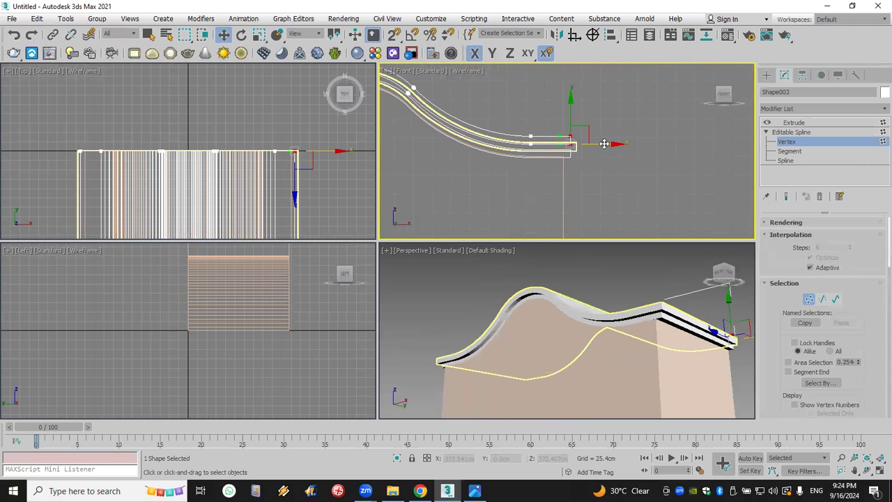
{"action": "key", "text": "shift+z"}
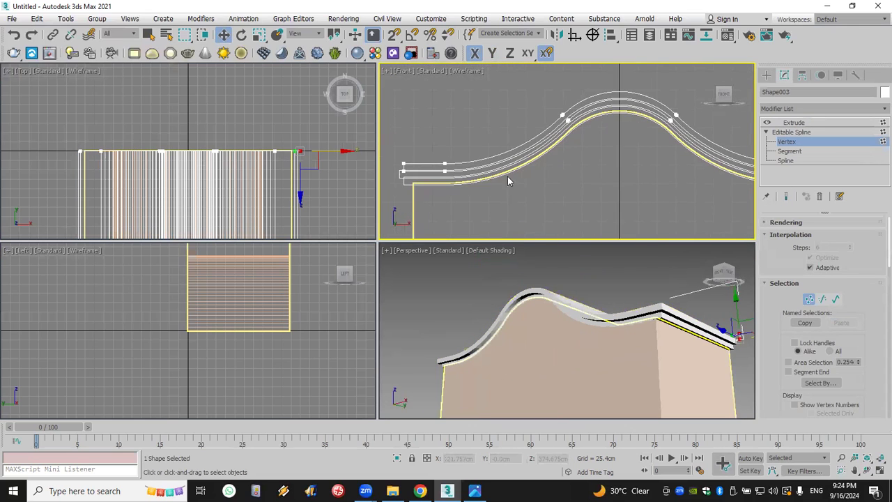
{"action": "key", "text": "shift+z"}
{"action": "left_click_drag", "start_coordinate": [550, 207], "coordinate": [550, 206]}
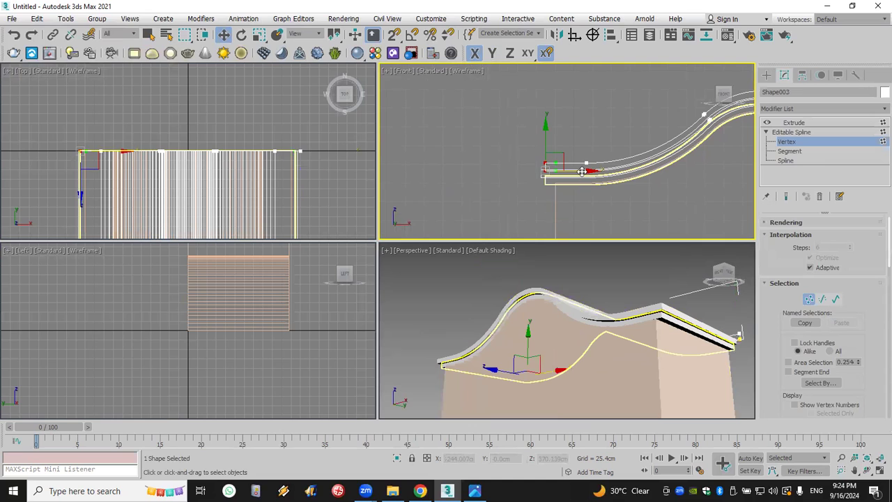
{"action": "left_click_drag", "start_coordinate": [581, 172], "coordinate": [575, 173]}
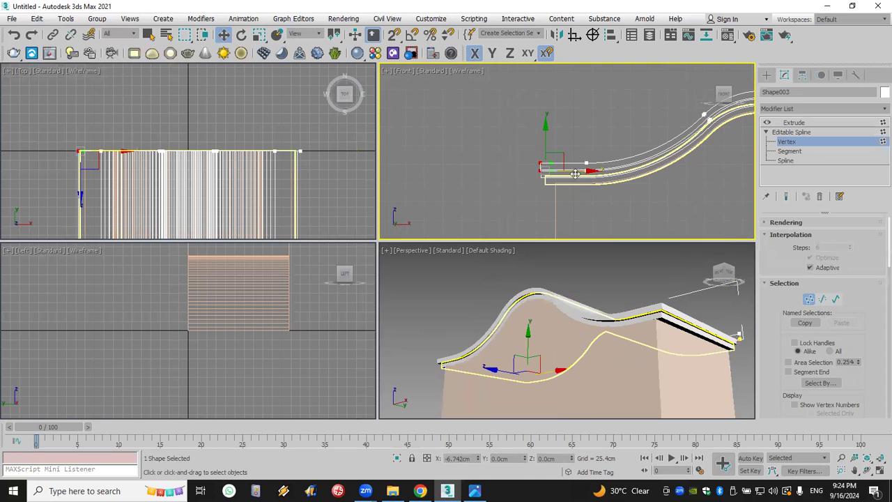
Set the top band's extrusion amount to 292.1 cm and inspect the stepped profile from several sides
{"action": "left_click", "coordinate": [793, 123]}
{"action": "left_click_drag", "start_coordinate": [855, 241], "coordinate": [854, 230]}
{"action": "middle_click_drag", "start_coordinate": [607, 315], "coordinate": [578, 319], "text": "alt"}
{"action": "left_click", "coordinate": [867, 471]}
{"action": "left_click_drag", "start_coordinate": [560, 314], "coordinate": [670, 304]}
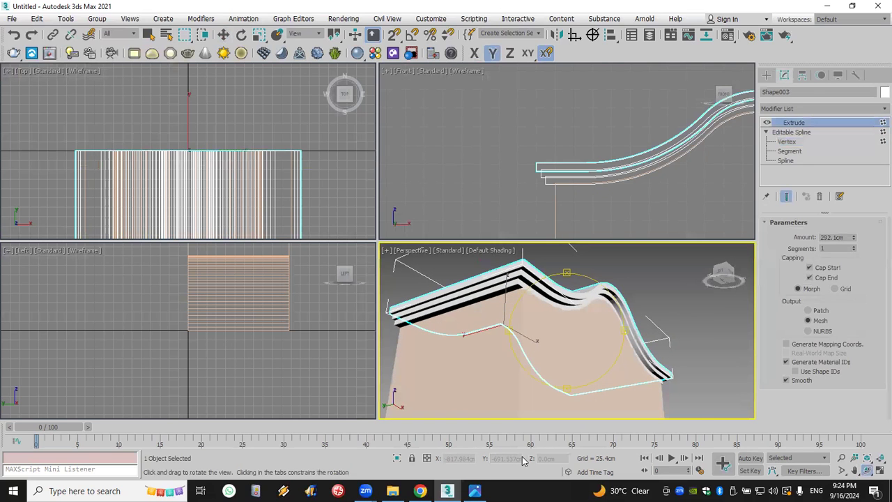
Compare the stepped bands with the reference image and lengthen the bottom band's extrusion slightly
{"action": "key", "text": "alt+Tab"}
{"action": "scroll", "coordinate": [496, 189], "scroll_direction": "up", "scroll_amount": 2}
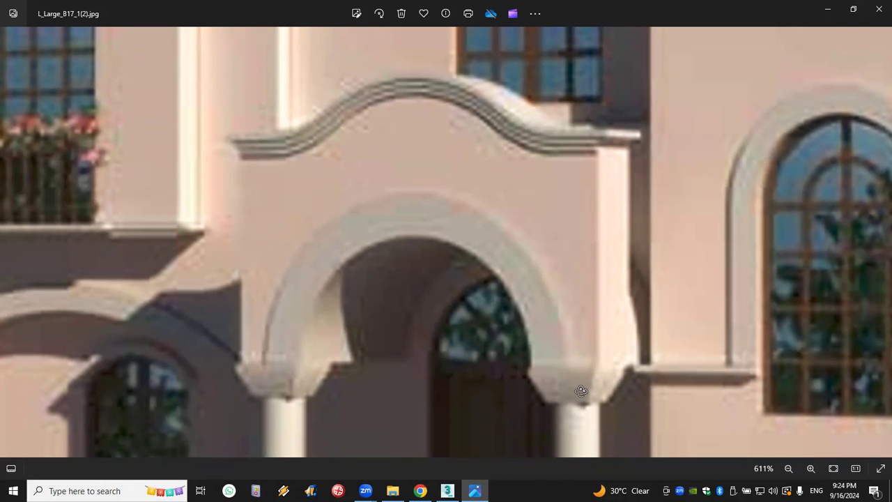
{"action": "key", "text": "alt+Tab"}
{"action": "left_click_drag", "start_coordinate": [496, 326], "coordinate": [502, 324]}
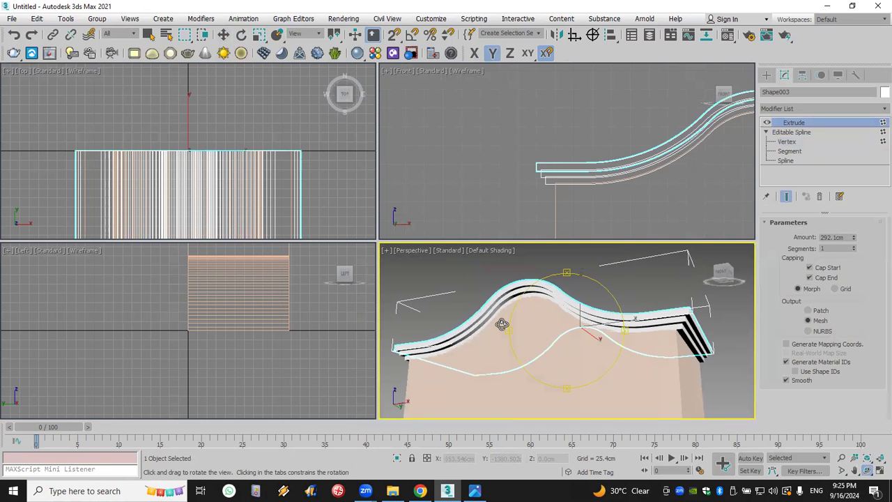
{"action": "scroll", "coordinate": [525, 323], "scroll_direction": "up", "scroll_amount": 5}
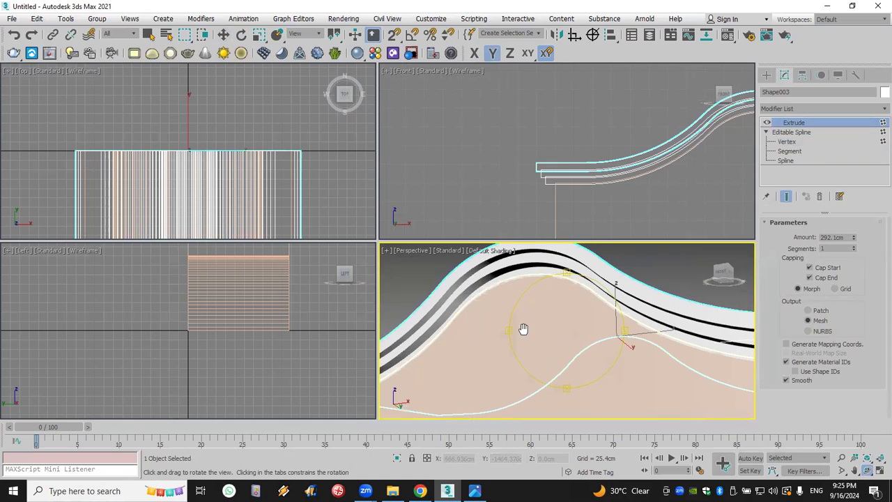
{"action": "key", "text": "w"}
{"action": "left_click", "coordinate": [538, 272]}
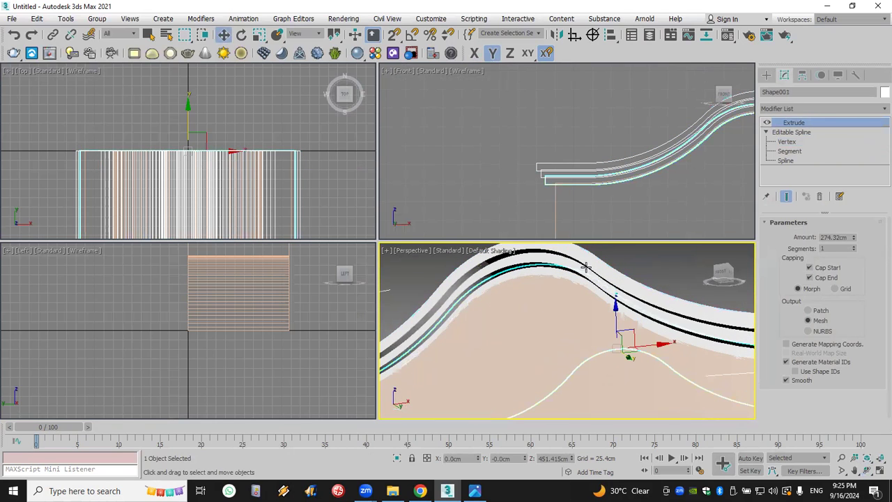
{"action": "left_click_drag", "start_coordinate": [854, 239], "coordinate": [854, 286]}
Set the extrusion amount to 288.29 cm for the middle band and 297.18 cm for the top band
{"action": "left_click", "coordinate": [540, 245]}
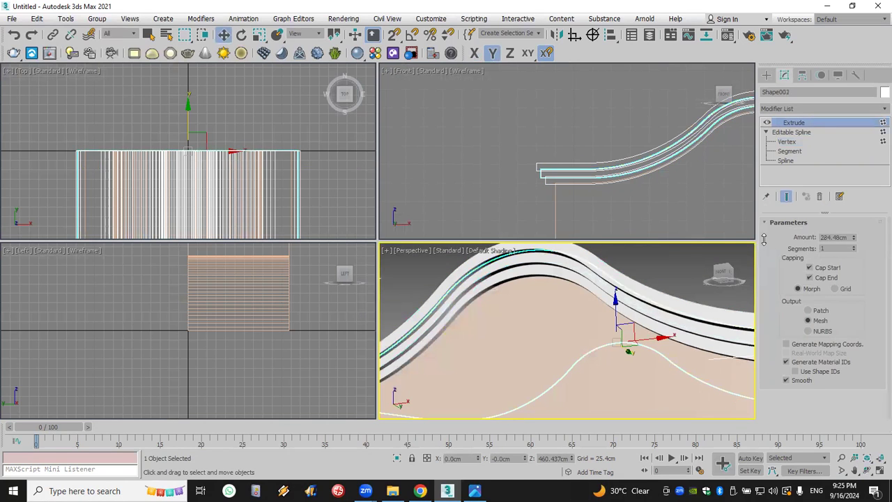
{"action": "left_click_drag", "start_coordinate": [854, 237], "coordinate": [854, 233]}
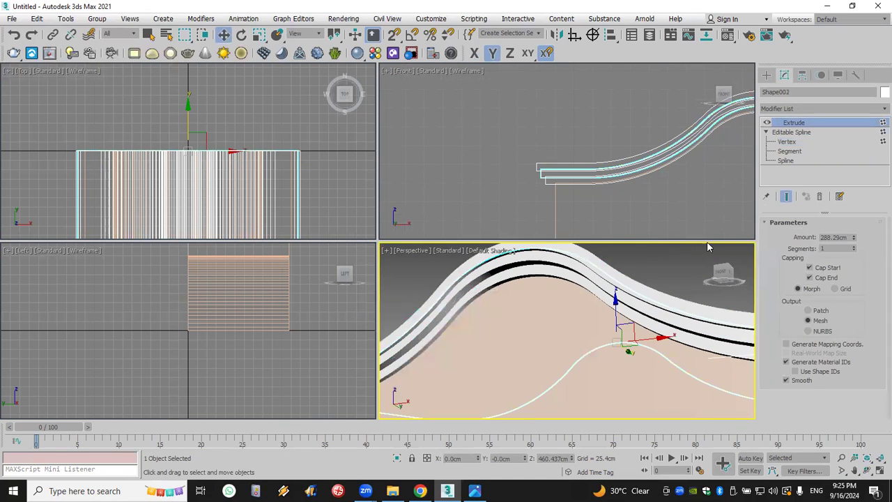
{"action": "left_click_drag", "start_coordinate": [856, 239], "coordinate": [856, 236]}
{"action": "scroll", "coordinate": [591, 321], "scroll_direction": "down", "scroll_amount": 3}
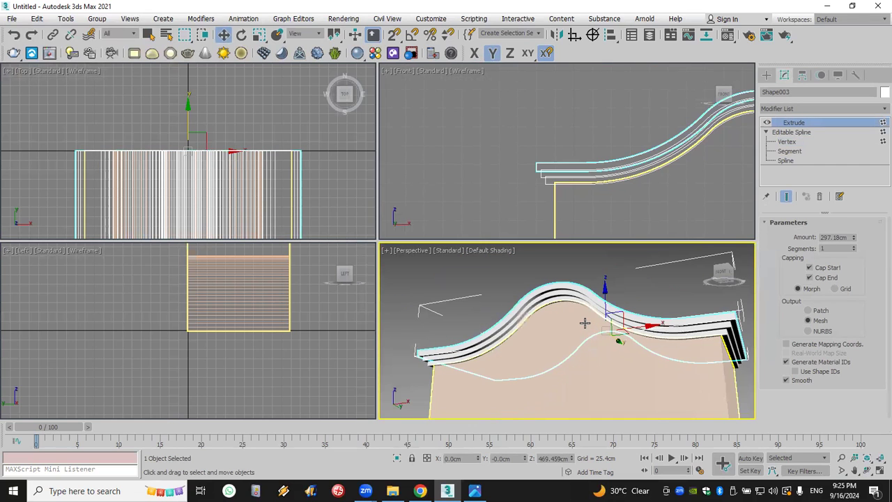
{"action": "right_click", "coordinate": [586, 305]}
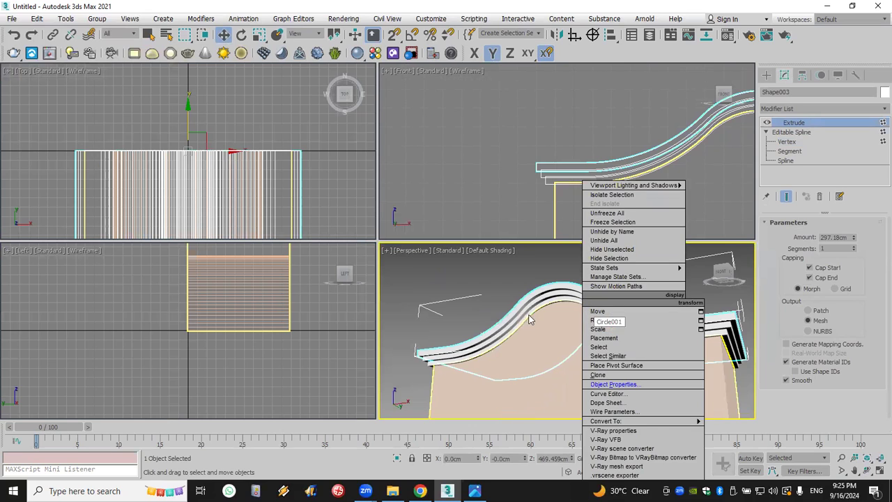
{"action": "left_click", "coordinate": [528, 337]}
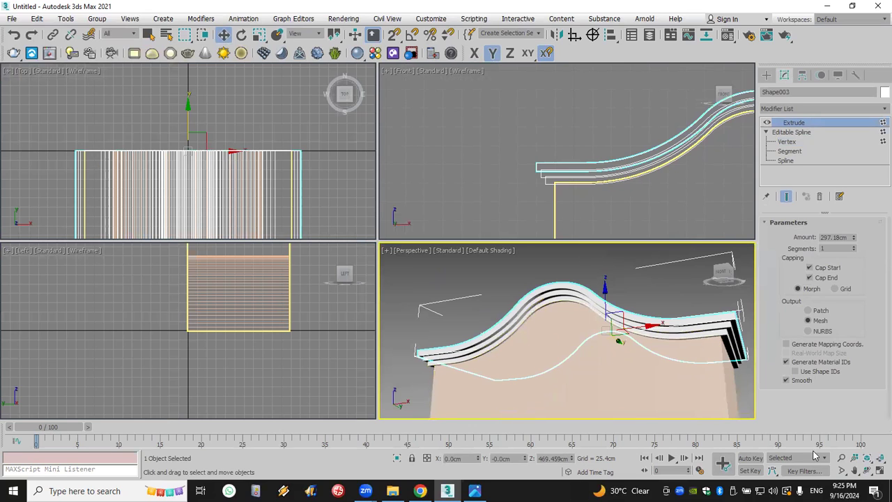
{"action": "left_click", "coordinate": [867, 471]}
{"action": "left_click_drag", "start_coordinate": [575, 319], "coordinate": [602, 347]}
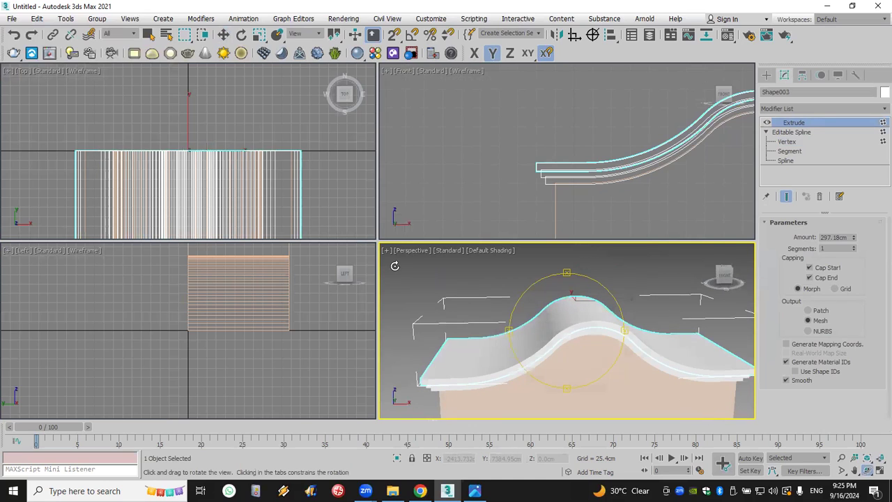
Select all three stacked curved bands and delete them, keeping only the arched wall
{"action": "scroll", "coordinate": [534, 161], "scroll_direction": "down", "scroll_amount": 3}
{"action": "middle_click_drag", "start_coordinate": [534, 166], "coordinate": [471, 154]}
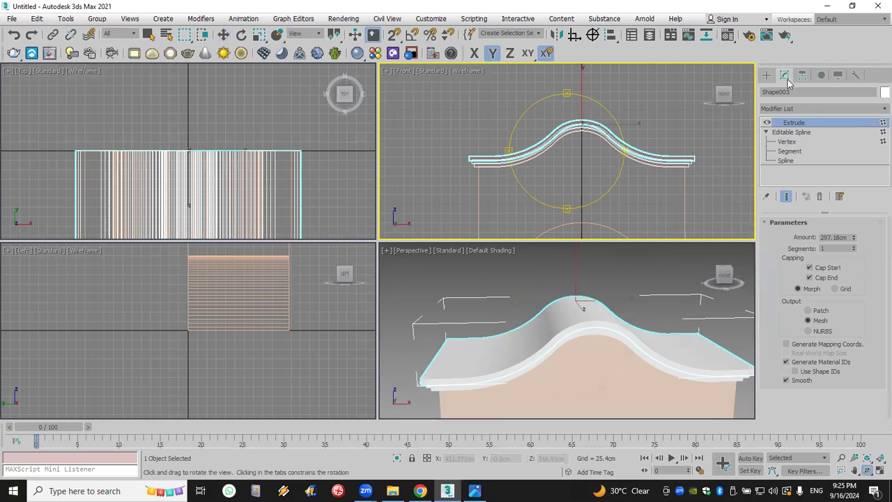
{"action": "key", "text": "w"}
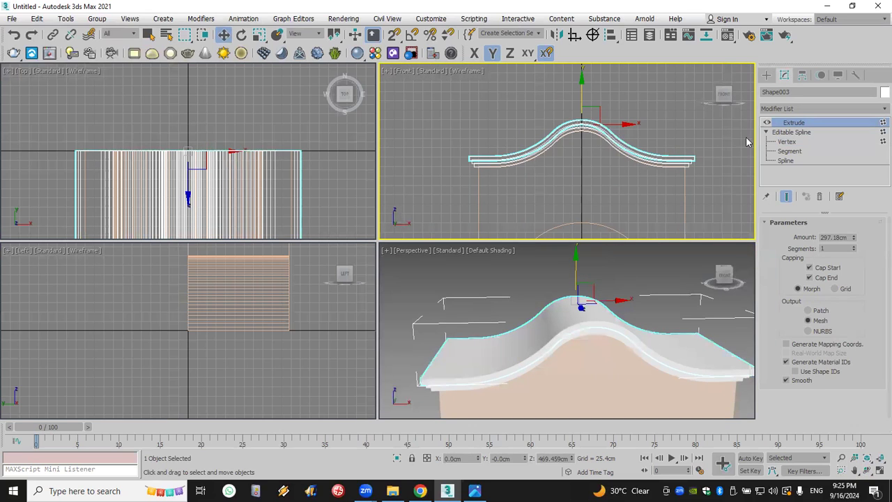
{"action": "left_click", "coordinate": [767, 75]}
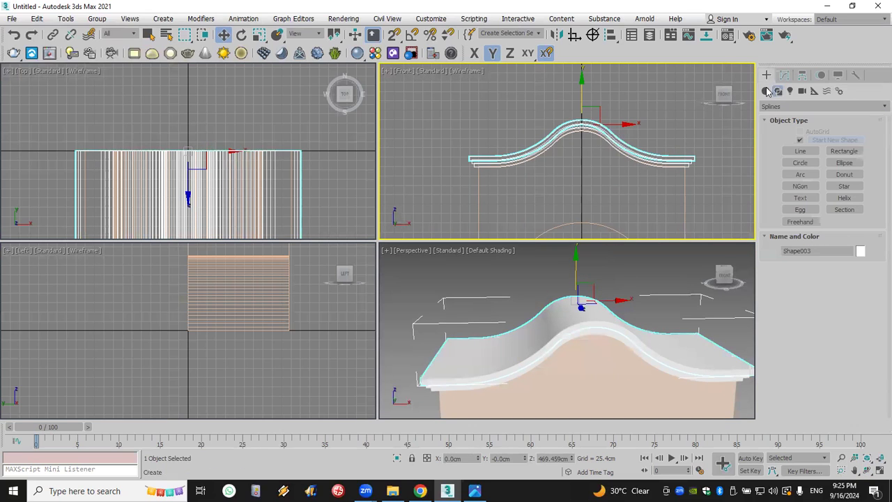
{"action": "left_click", "coordinate": [716, 159]}
{"action": "left_click_drag", "start_coordinate": [686, 181], "coordinate": [690, 175]}
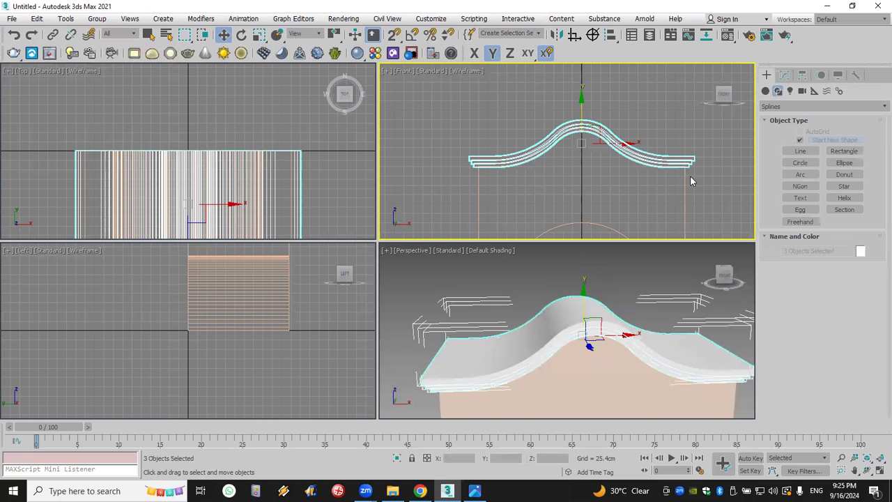
{"action": "key", "text": "Delete"}
Select the extruded arched wall and open its modifier stack
{"action": "middle_click_drag", "start_coordinate": [621, 191], "coordinate": [616, 175]}
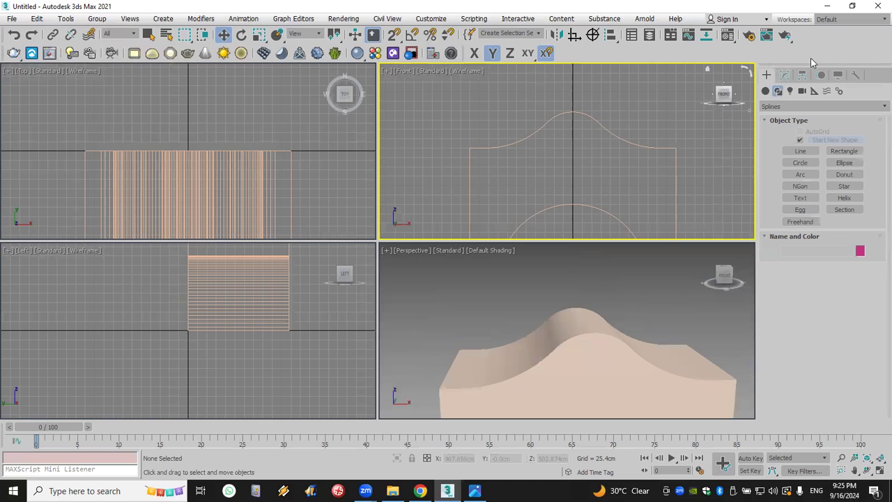
{"action": "left_click", "coordinate": [784, 75]}
{"action": "left_click", "coordinate": [641, 142]}
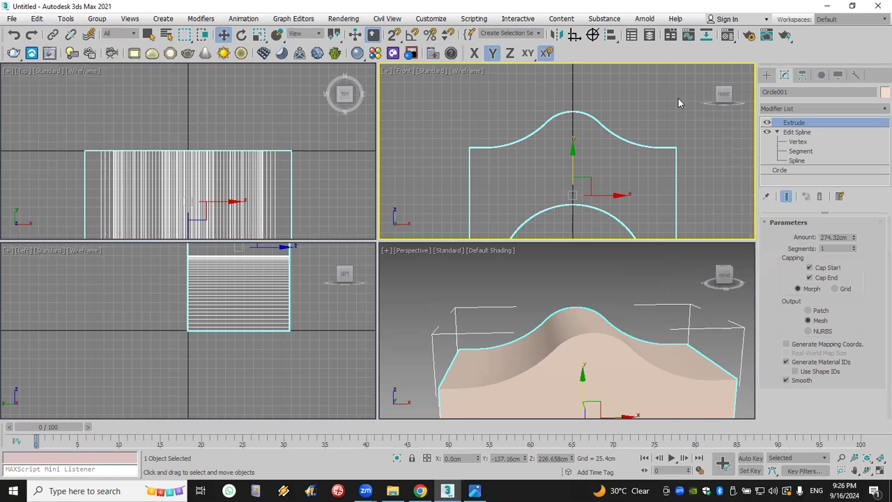
{"action": "key", "text": "super+d"}
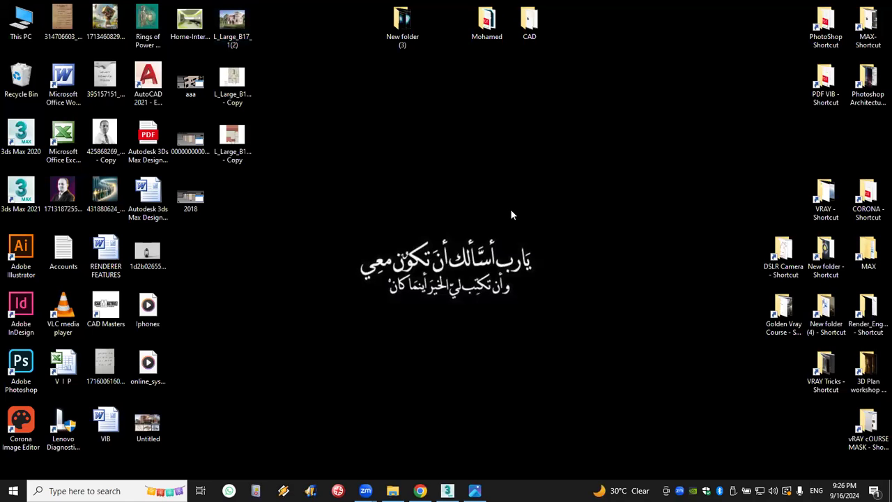
{"action": "left_click", "coordinate": [447, 490]}
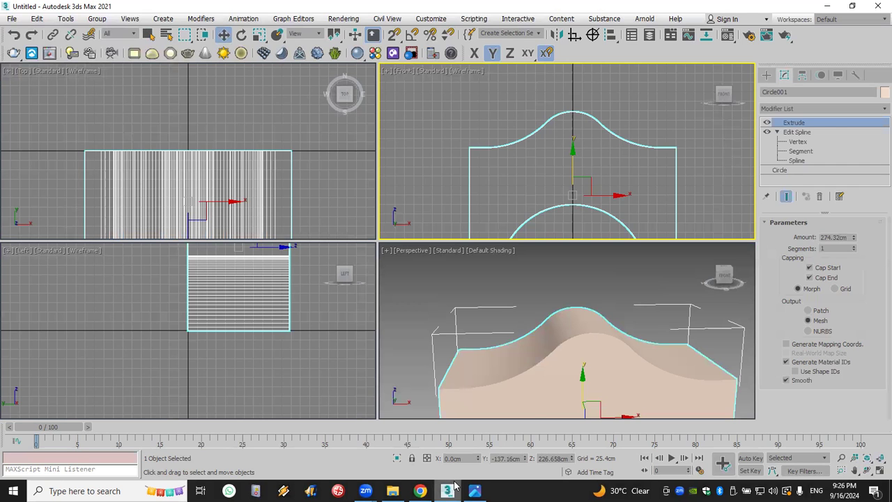
{"action": "scroll", "coordinate": [549, 342], "scroll_direction": "up", "scroll_amount": 1}
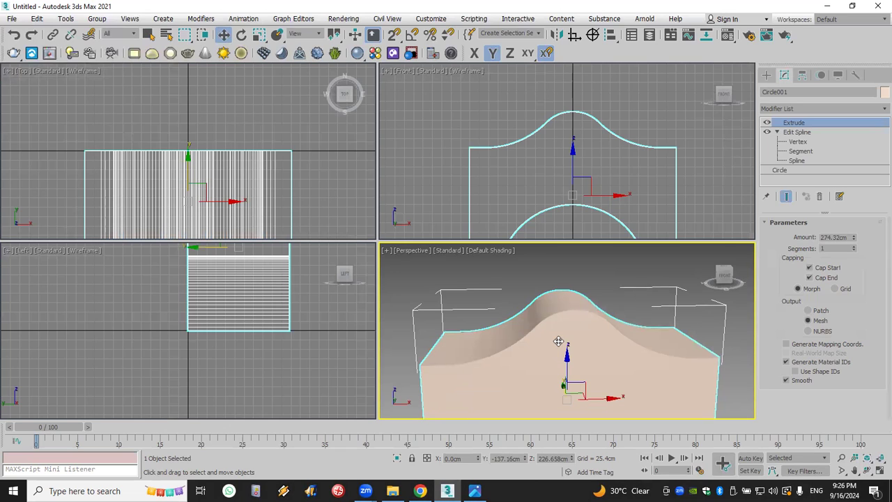
Add an Edit Mesh modifier to the extruded arched wall and switch to edge selection
{"action": "left_click", "coordinate": [823, 108]}
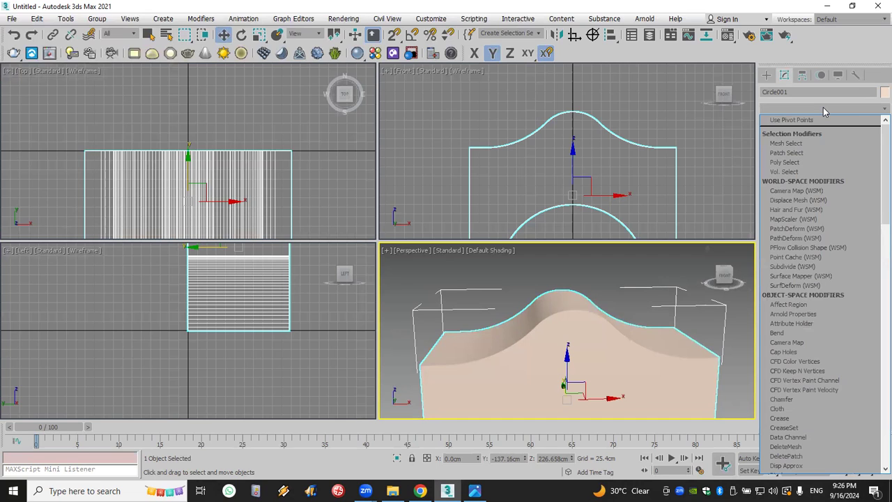
{"action": "key", "text": "e"}
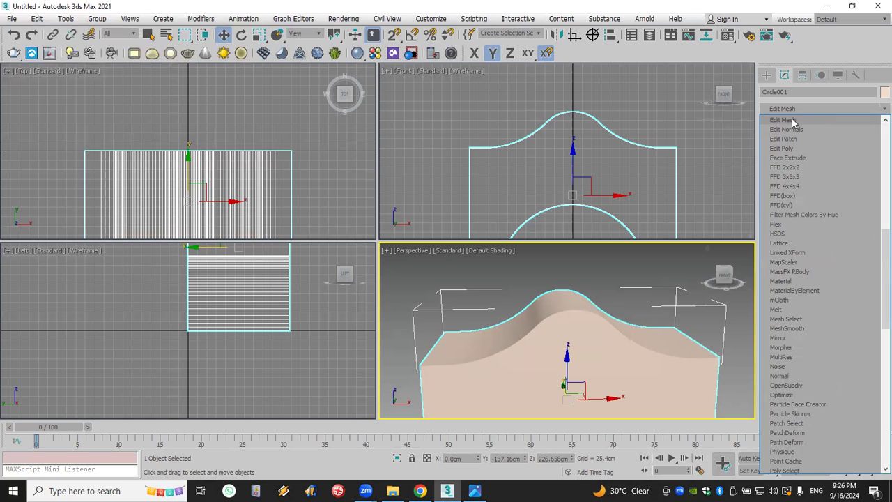
{"action": "left_click", "coordinate": [794, 120]}
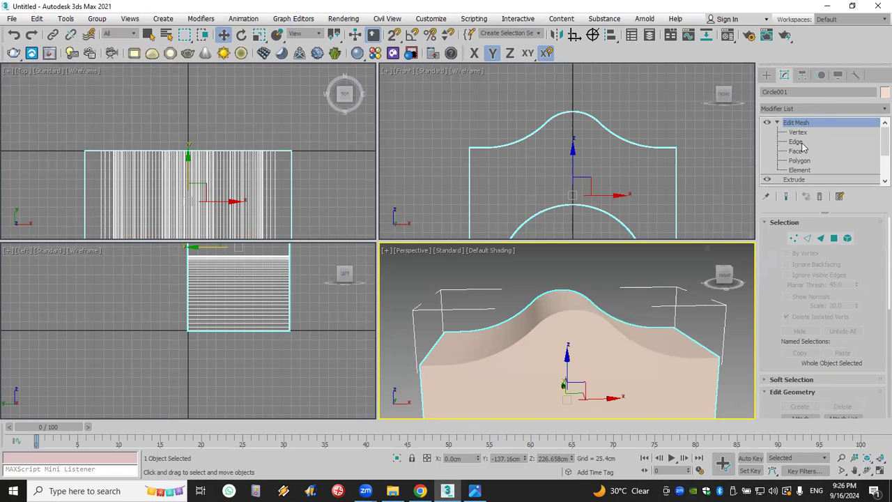
{"action": "left_click", "coordinate": [798, 143]}
Try to select only the edges along the wall's curved top in the front view, dropping the side edges
{"action": "left_click_drag", "start_coordinate": [441, 99], "coordinate": [656, 145]}
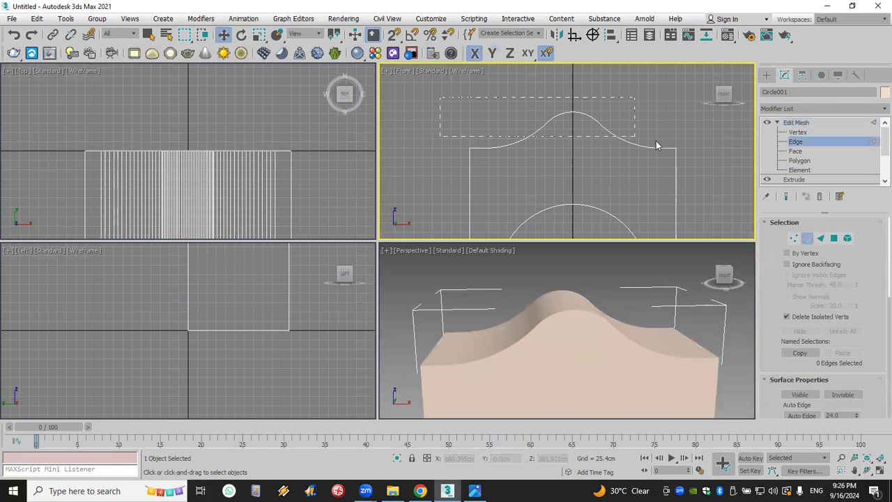
{"action": "left_click_drag", "start_coordinate": [709, 154], "coordinate": [709, 154]}
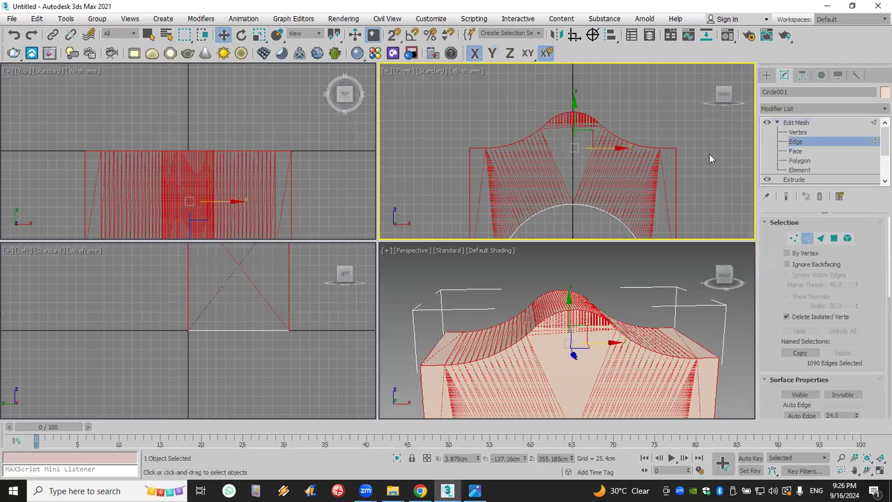
{"action": "left_click", "coordinate": [659, 96]}
{"action": "left_click_drag", "start_coordinate": [483, 158], "coordinate": [474, 164]}
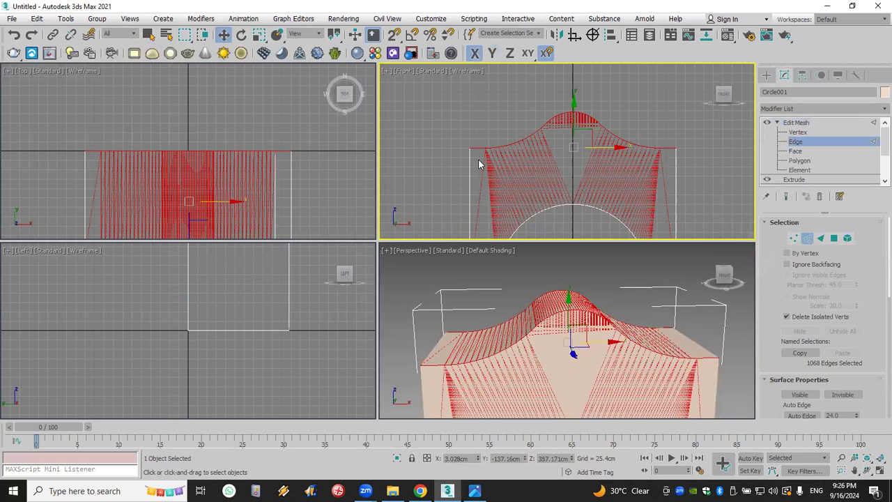
{"action": "scroll", "coordinate": [327, 167], "scroll_direction": "down", "scroll_amount": 3}
{"action": "middle_click_drag", "start_coordinate": [318, 149], "coordinate": [295, 141]}
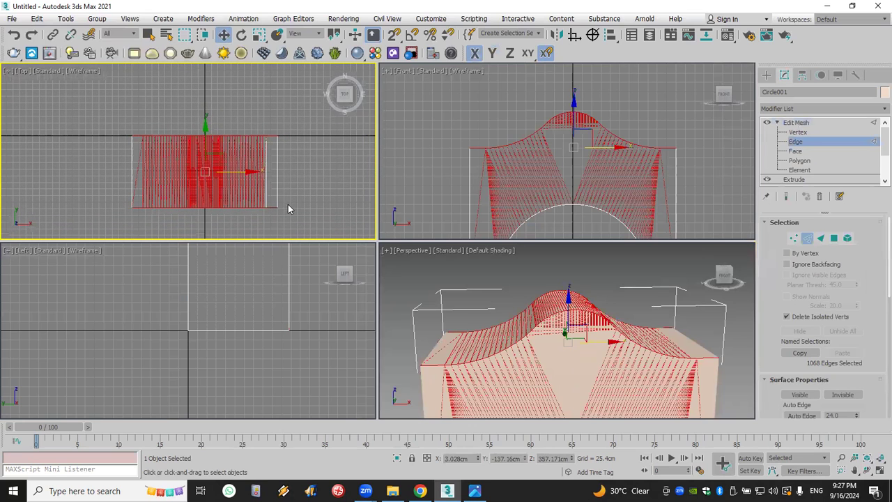
Try to pick the edges of the wall's top one at a time in the perspective view, and clear the selection
{"action": "left_click", "coordinate": [706, 317]}
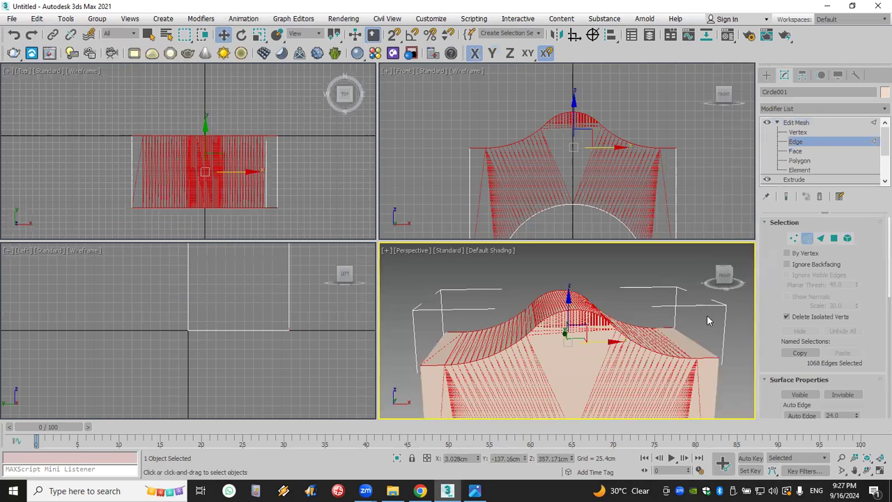
{"action": "left_click", "coordinate": [699, 345]}
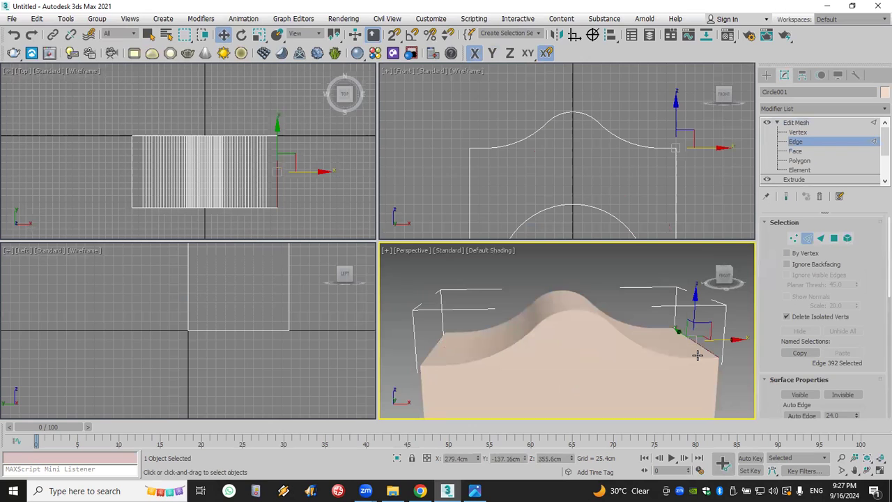
{"action": "left_click", "coordinate": [695, 359], "text": "ctrl"}
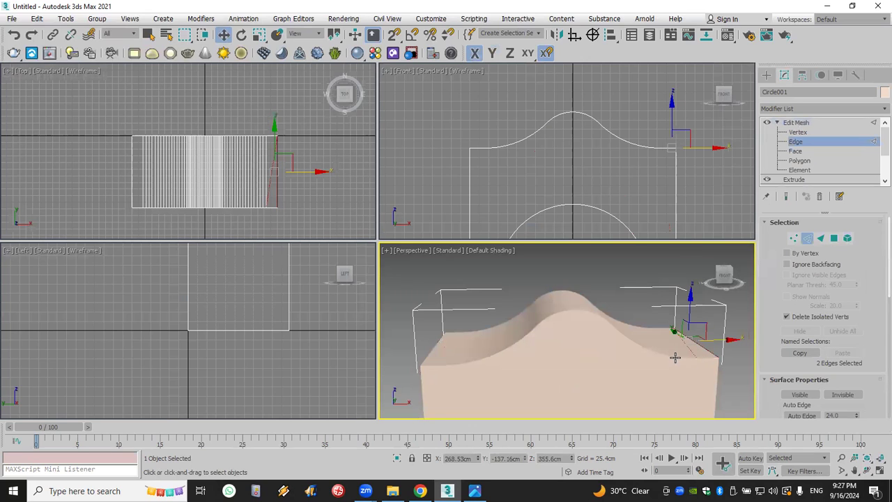
{"action": "left_click", "coordinate": [665, 353], "text": "ctrl"}
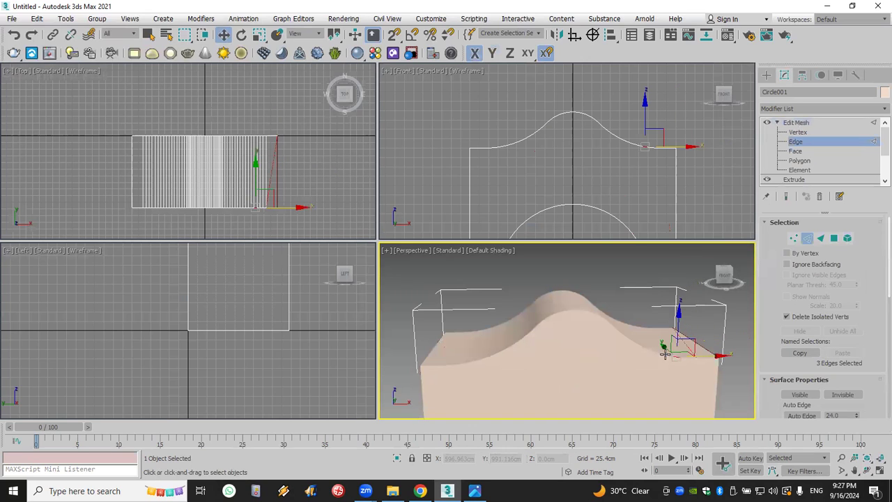
{"action": "left_click", "coordinate": [812, 124]}
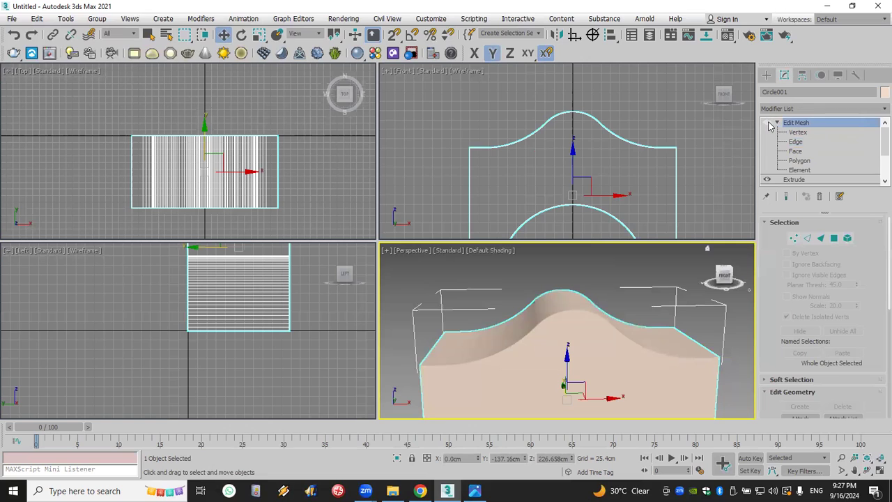
{"action": "left_click", "coordinate": [804, 143]}
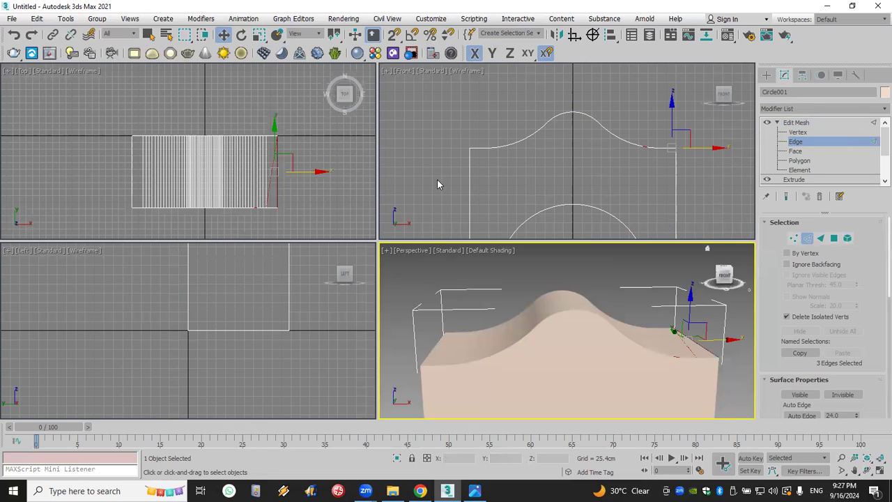
{"action": "left_click", "coordinate": [710, 192]}
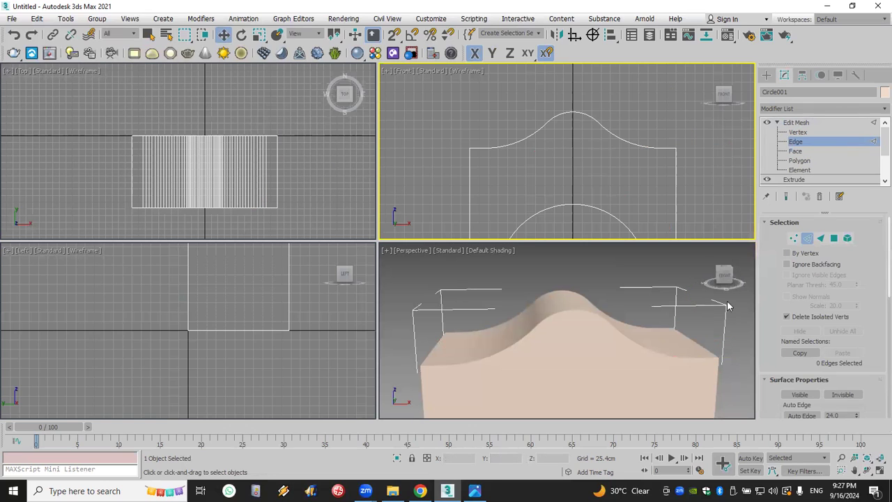
Select the two depth-direction edges at the ends of the wall's top and create a separate shape from them
{"action": "left_click", "coordinate": [701, 344]}
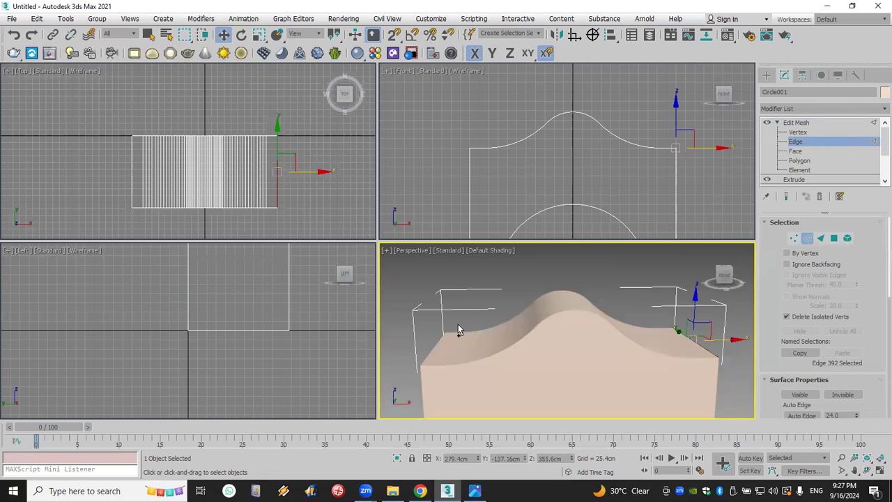
{"action": "left_click", "coordinate": [432, 350], "text": "ctrl"}
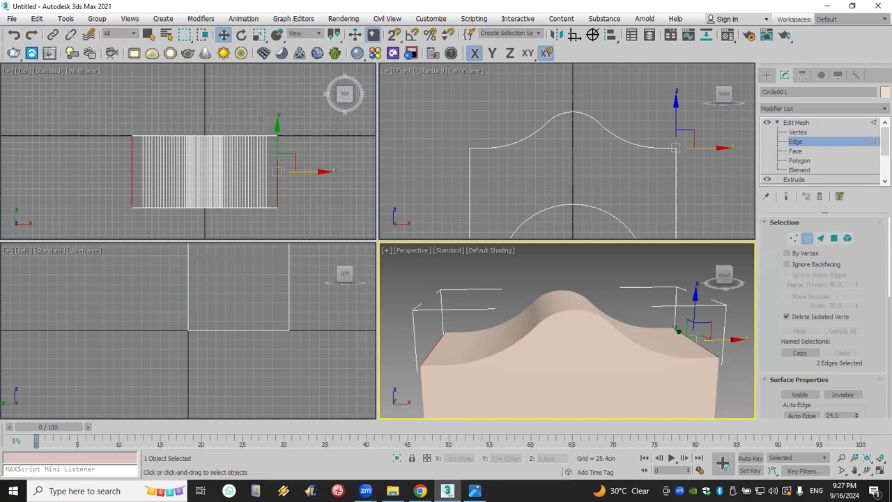
{"action": "scroll", "coordinate": [867, 260], "scroll_direction": "down", "scroll_amount": 5}
{"action": "scroll", "coordinate": [868, 260], "scroll_direction": "down", "scroll_amount": 5}
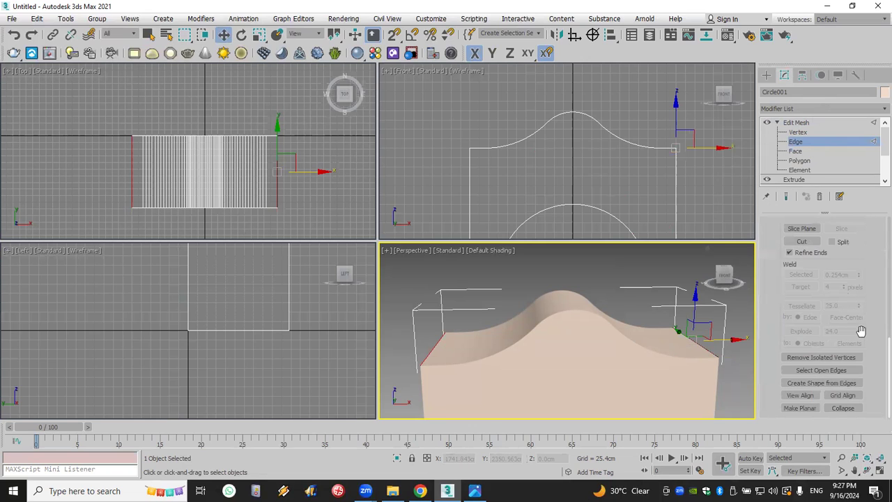
{"action": "left_click", "coordinate": [853, 386]}
{"action": "left_click", "coordinate": [418, 270]}
{"action": "left_click", "coordinate": [766, 75]}
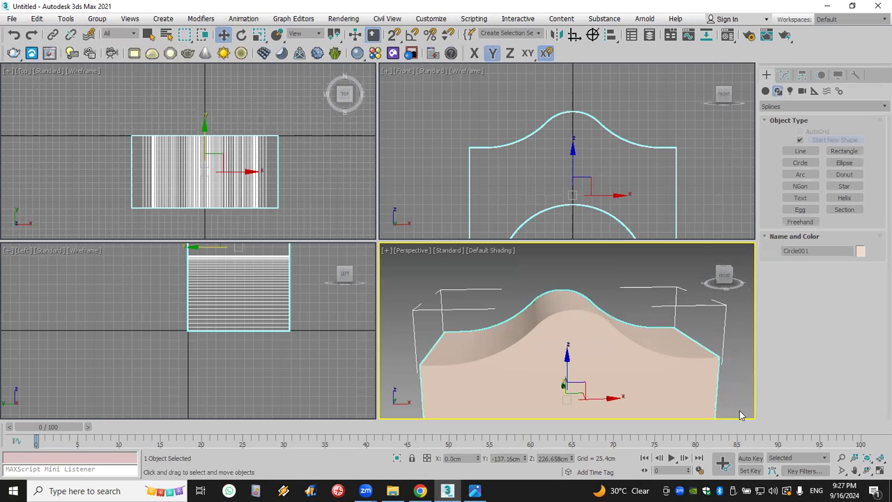
{"action": "scroll", "coordinate": [316, 225], "scroll_direction": "down", "scroll_amount": 2}
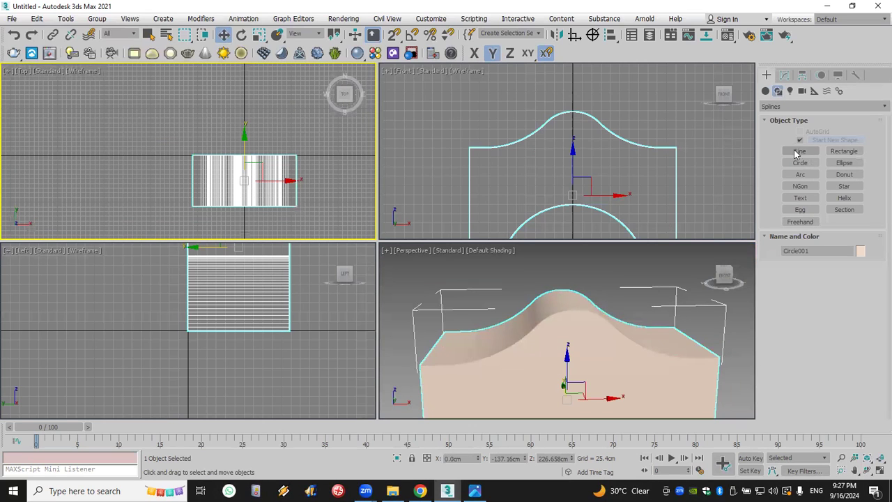
{"action": "left_click", "coordinate": [602, 328]}
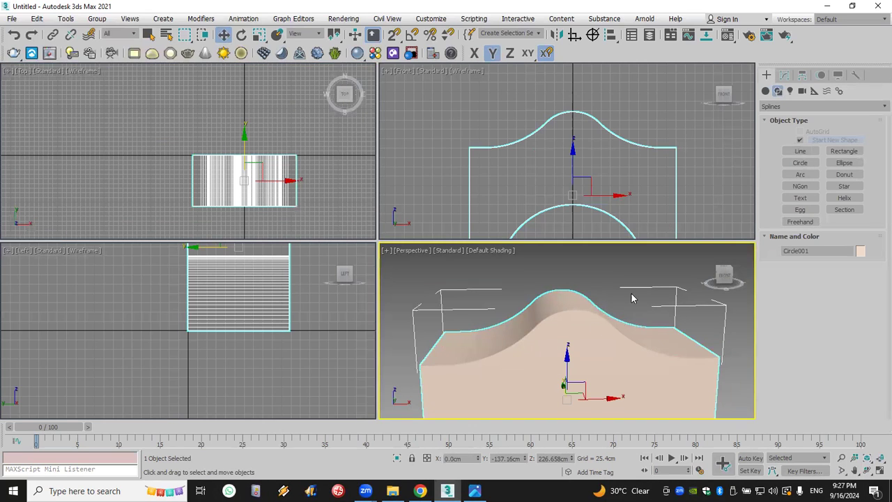
{"action": "left_click", "coordinate": [784, 75]}
{"action": "left_click", "coordinate": [801, 142]}
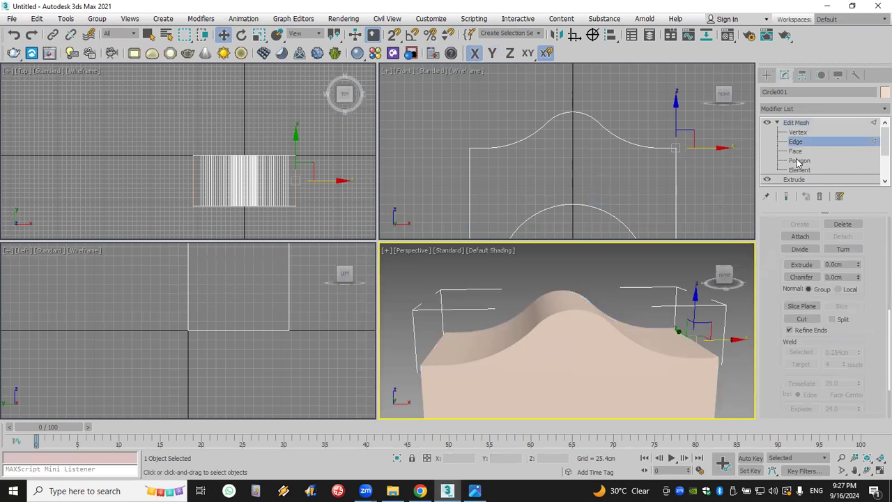
{"action": "left_click", "coordinate": [797, 122]}
Go back to the wall's Edit Spline segments and select the seven segments forming the curved top edge
{"action": "left_click", "coordinate": [795, 179]}
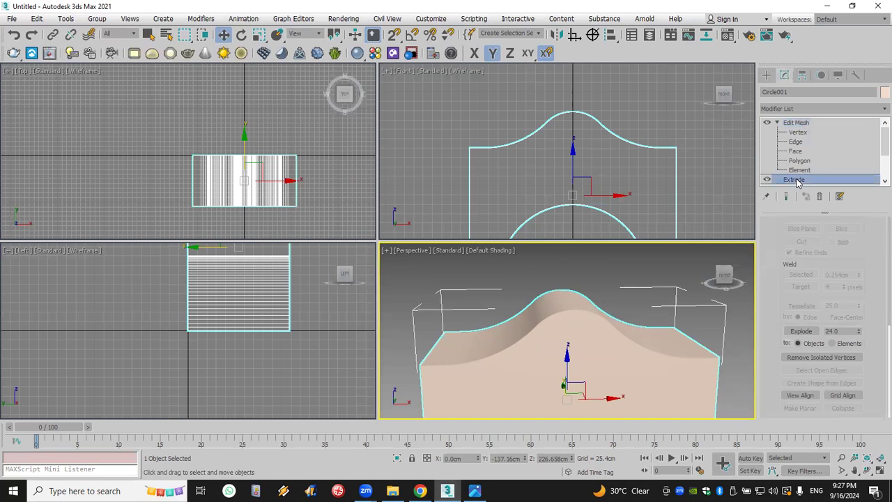
{"action": "left_click", "coordinate": [493, 278]}
{"action": "scroll", "coordinate": [801, 161], "scroll_direction": "down", "scroll_amount": 2}
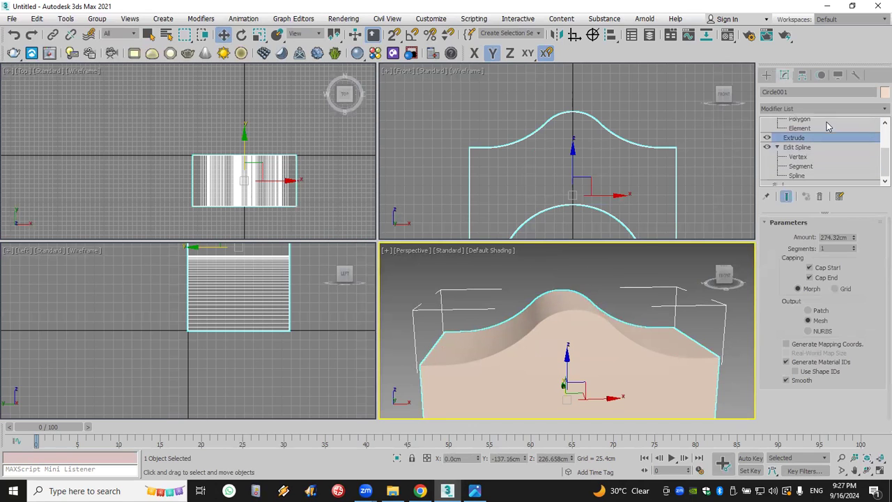
{"action": "left_click", "coordinate": [799, 161]}
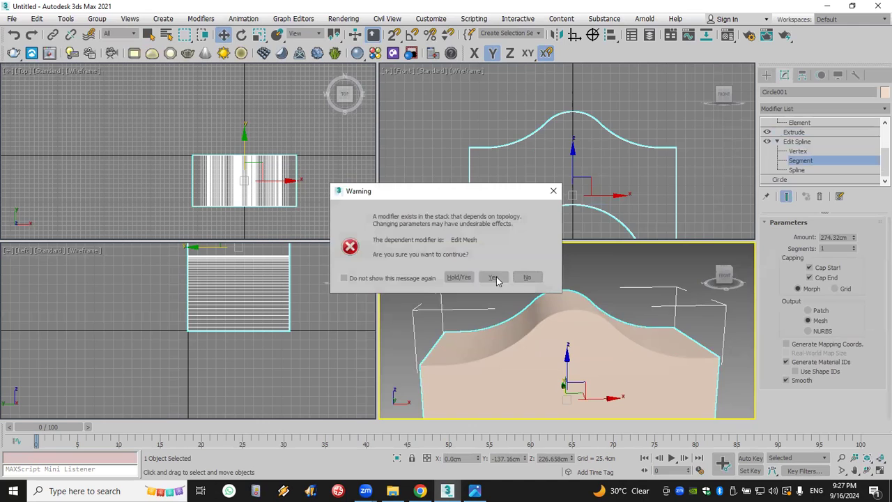
{"action": "left_click", "coordinate": [493, 278]}
{"action": "left_click_drag", "start_coordinate": [478, 106], "coordinate": [564, 162]}
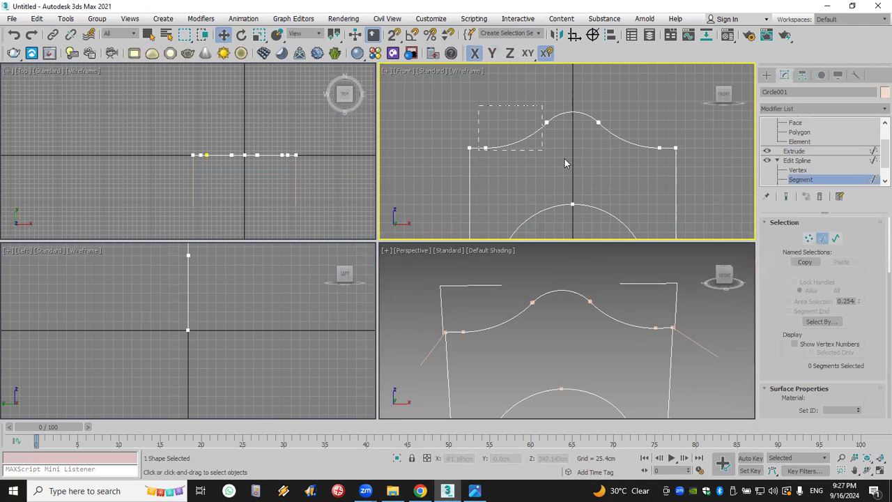
{"action": "left_click_drag", "start_coordinate": [649, 167], "coordinate": [669, 169]}
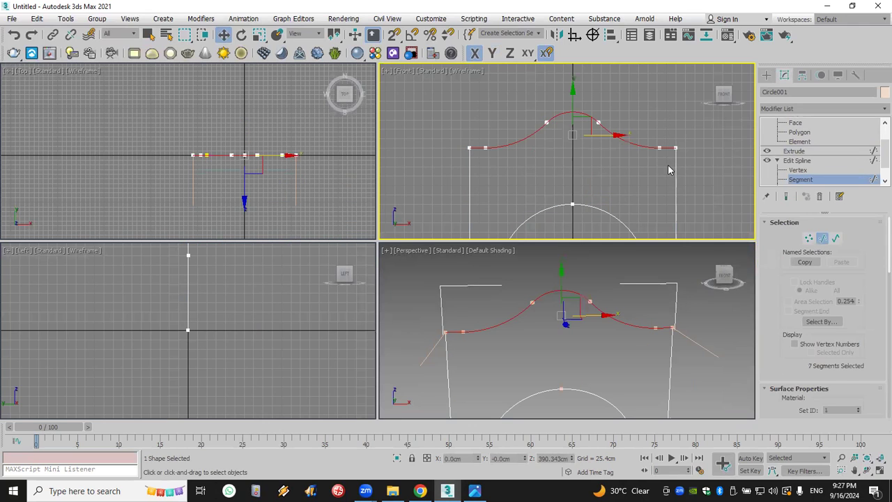
Copy the selected top-edge segments about 9 cm straight up in the front view
{"action": "left_click_drag", "start_coordinate": [779, 309], "coordinate": [804, 218]}
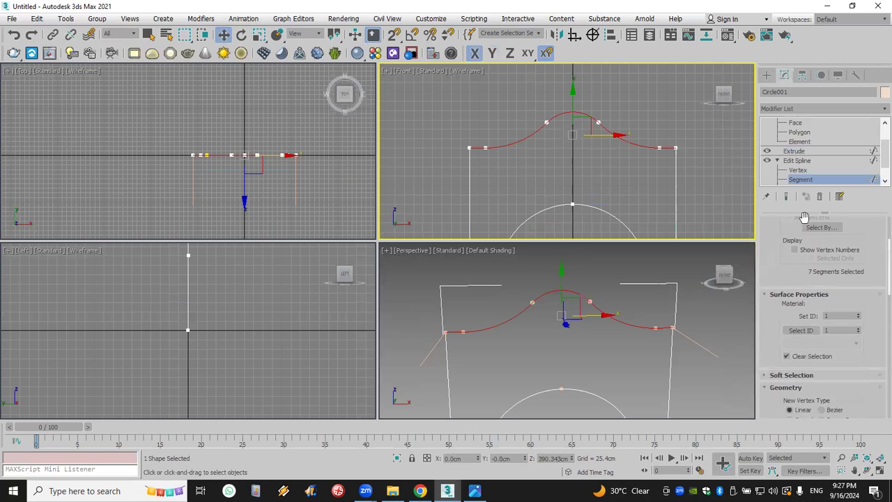
{"action": "right_click", "coordinate": [580, 122]}
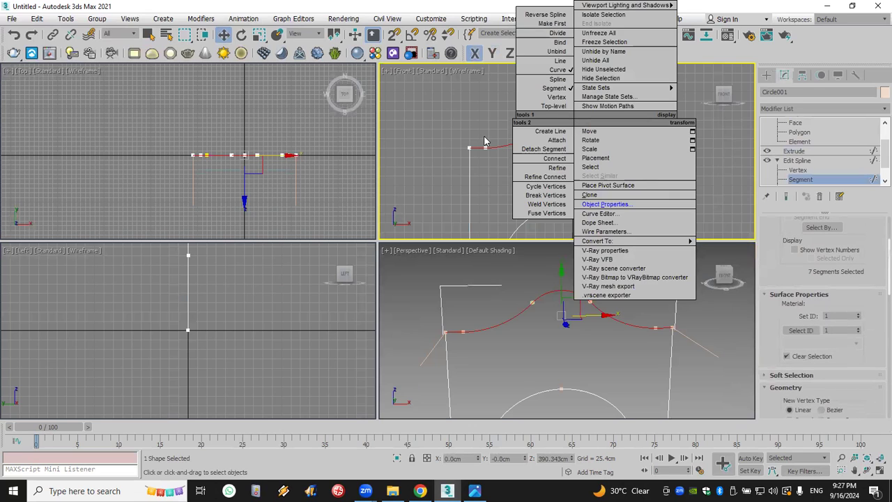
{"action": "left_click_drag", "start_coordinate": [571, 95], "coordinate": [572, 91]}
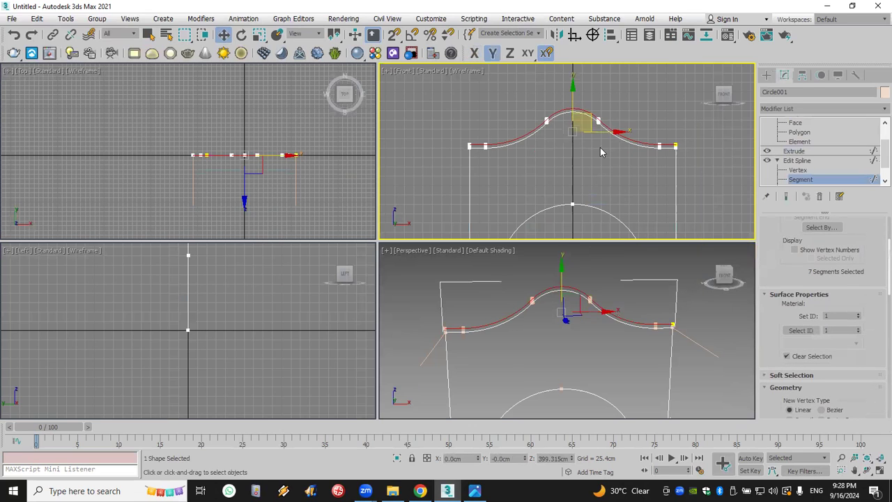
Detach the copied curve as a separate shape and hide the arched wall
{"action": "scroll", "coordinate": [780, 300], "scroll_direction": "down", "scroll_amount": 10}
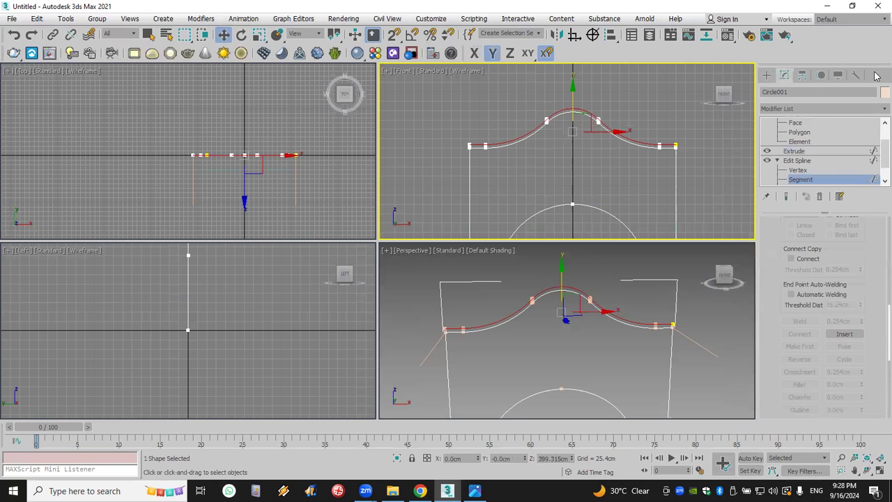
{"action": "left_click", "coordinate": [799, 344]}
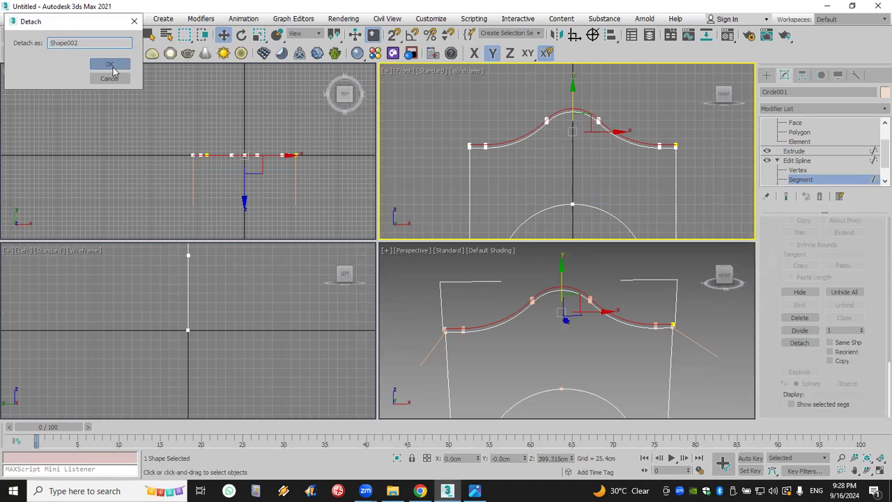
{"action": "key", "text": "Return"}
{"action": "left_click", "coordinate": [768, 74]}
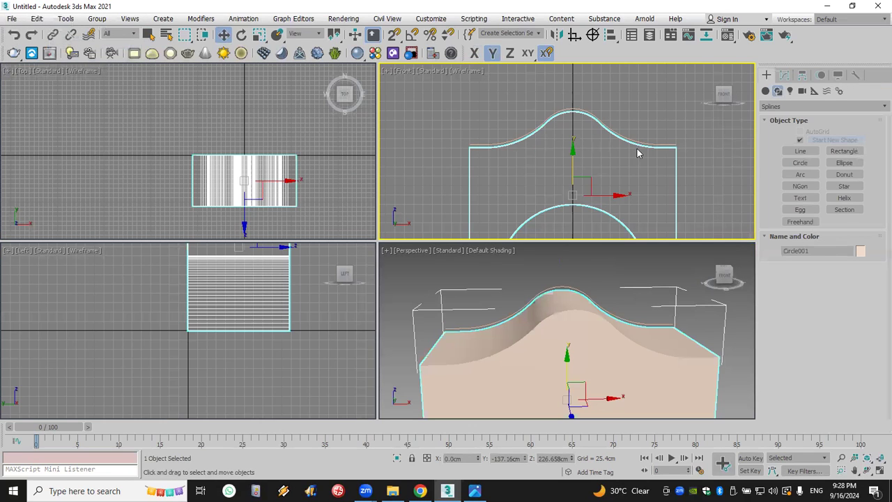
{"action": "right_click", "coordinate": [633, 365]}
{"action": "left_click", "coordinate": [685, 258]}
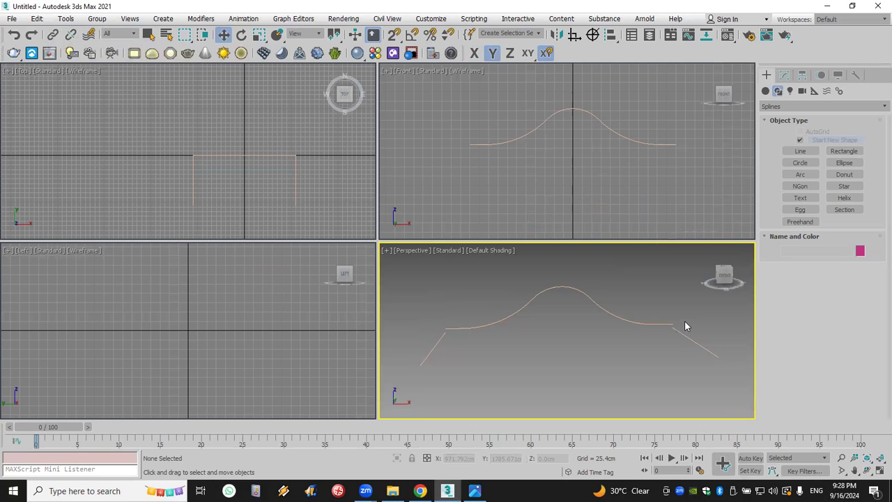
Move the detached curve forward in the top view to near the front ends of the two side edges
{"action": "left_click", "coordinate": [259, 153]}
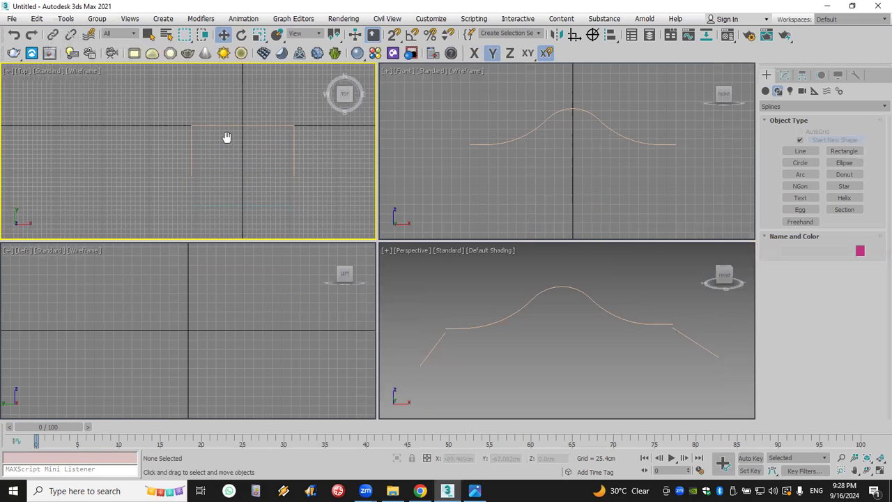
{"action": "left_click", "coordinate": [255, 125]}
{"action": "left_click_drag", "start_coordinate": [244, 90], "coordinate": [244, 140]}
{"action": "scroll", "coordinate": [292, 169], "scroll_direction": "up", "scroll_amount": 4}
{"action": "middle_click_drag", "start_coordinate": [298, 223], "coordinate": [322, 230]}
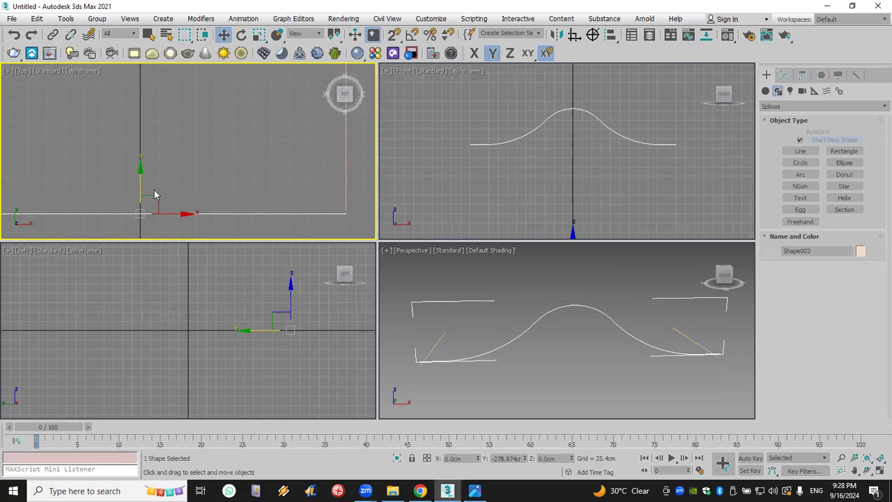
{"action": "left_click", "coordinate": [784, 74]}
{"action": "left_click", "coordinate": [766, 122]}
{"action": "left_click", "coordinate": [801, 142]}
{"action": "scroll", "coordinate": [786, 209], "scroll_direction": "down", "scroll_amount": 5}
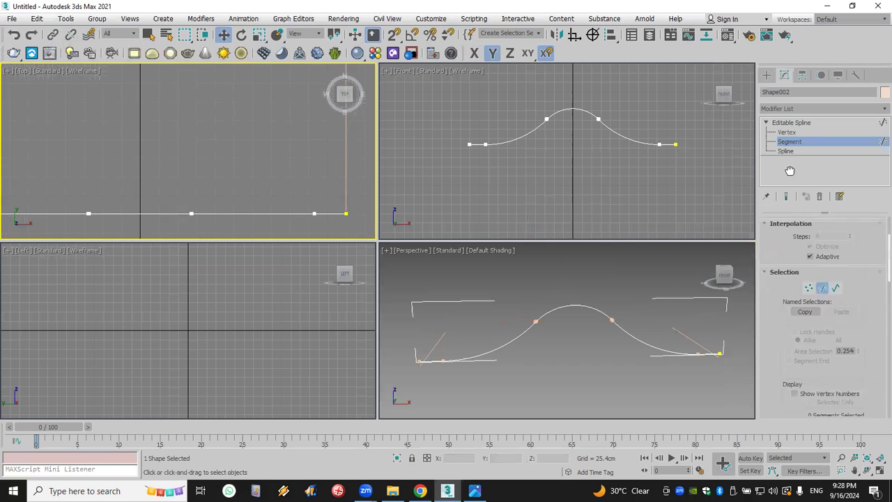
{"action": "scroll", "coordinate": [781, 321], "scroll_direction": "down", "scroll_amount": 10}
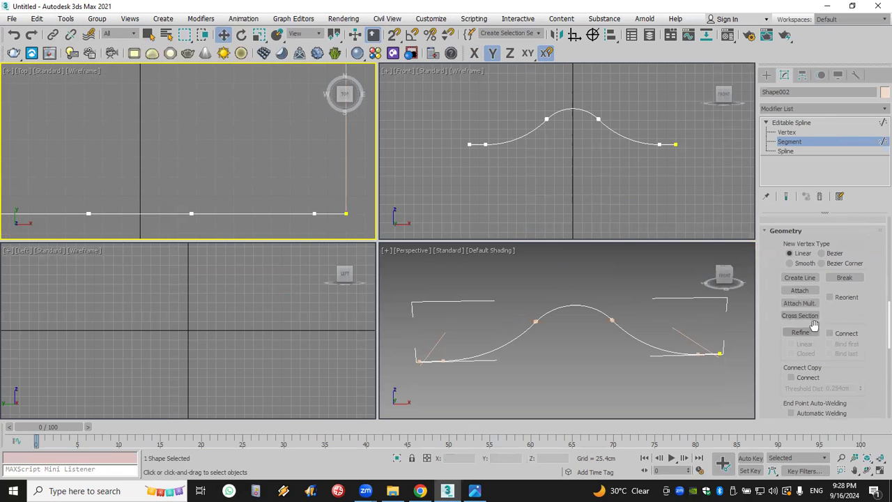
{"action": "left_click", "coordinate": [766, 75]}
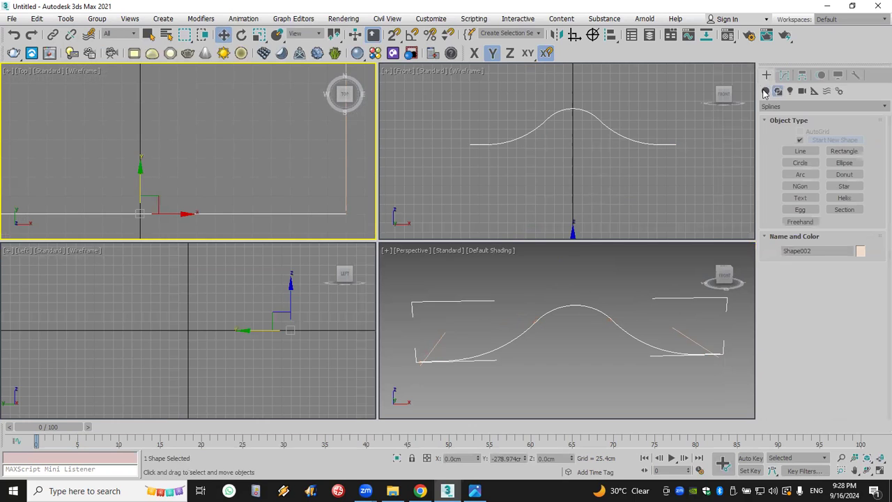
Turn on vertex snapping and try to snap the curve's end to the side edge's front endpoint in the top view
{"action": "right_click", "coordinate": [394, 34]}
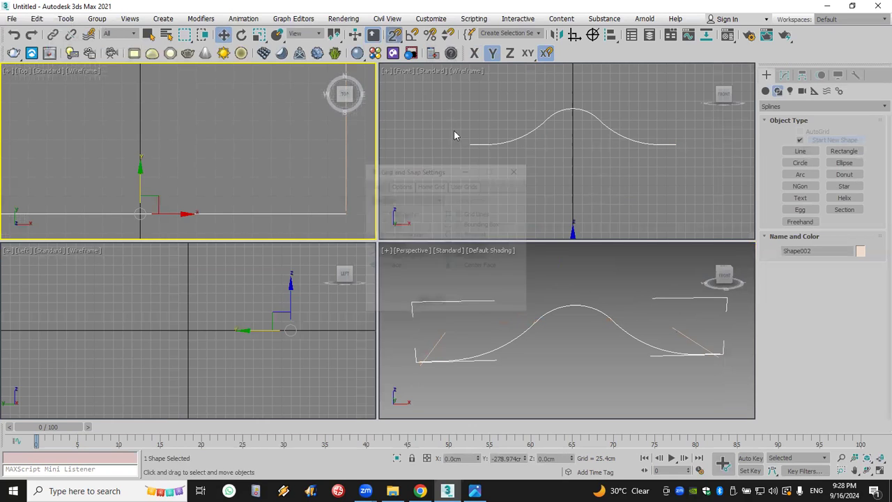
{"action": "left_click", "coordinate": [396, 245]}
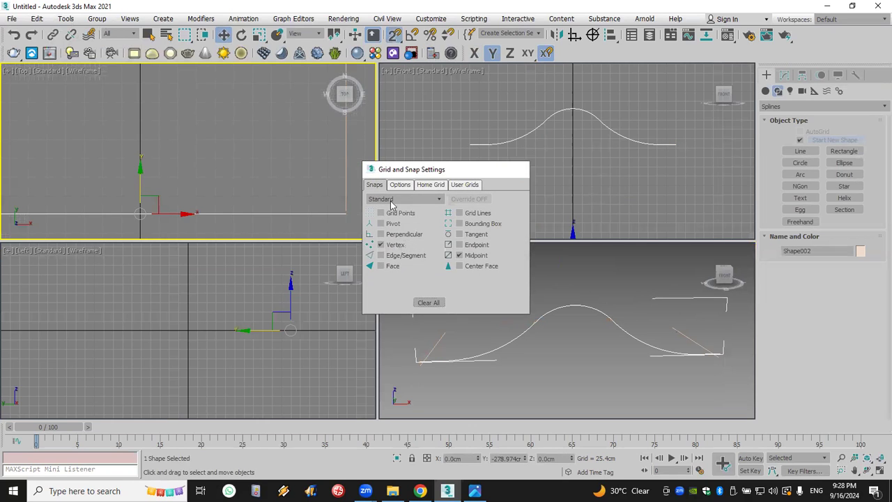
{"action": "left_click", "coordinate": [517, 168]}
{"action": "left_click_drag", "start_coordinate": [345, 214], "coordinate": [346, 207]}
{"action": "left_click_drag", "start_coordinate": [394, 35], "coordinate": [395, 84]}
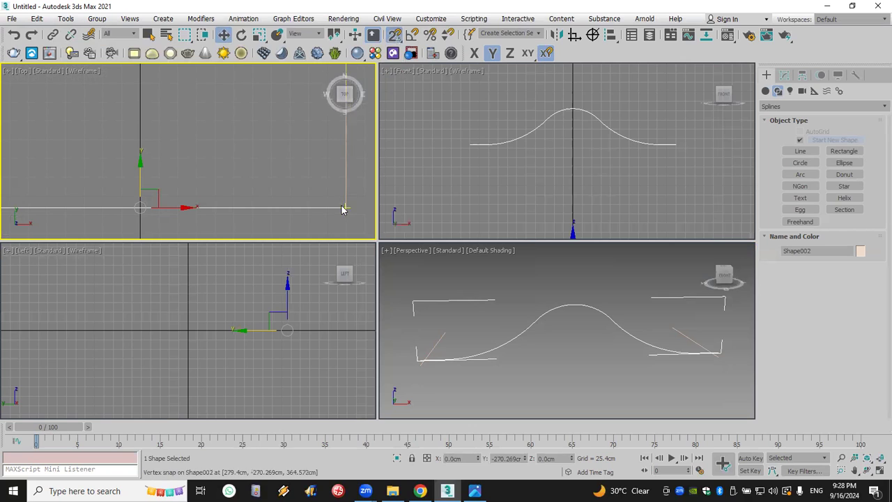
Turn off midpoint snapping and snap the curve's end vertex to the side edge's front endpoint in the top view
{"action": "right_click", "coordinate": [394, 35]}
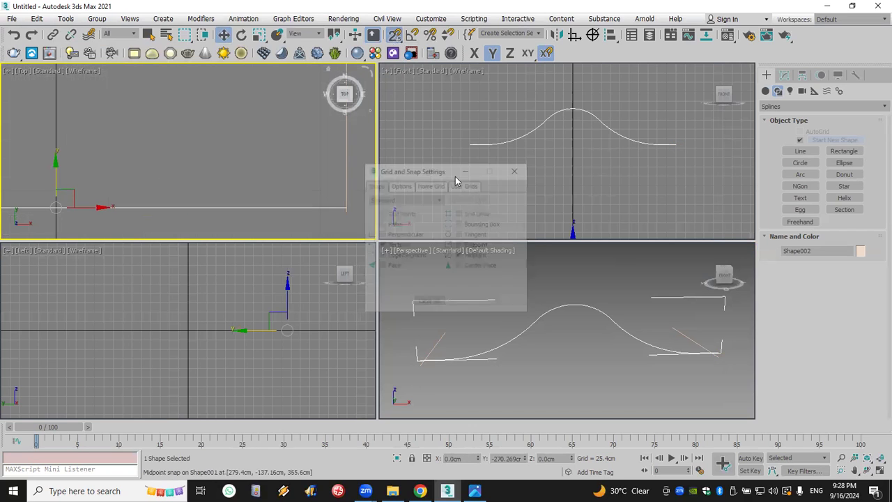
{"action": "left_click", "coordinate": [466, 256]}
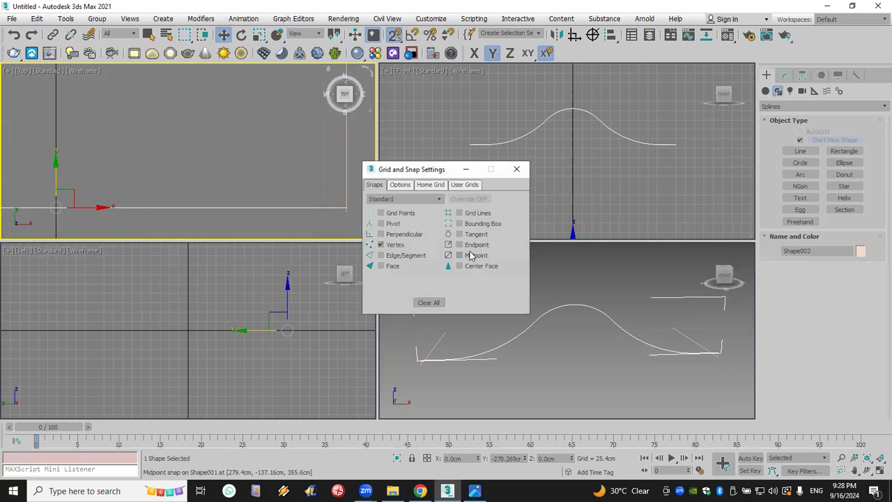
{"action": "left_click", "coordinate": [517, 168]}
{"action": "mouse_move", "coordinate": [346, 208]}
{"action": "left_mouse_down"}
{"action": "mouse_move", "coordinate": [339, 220]}
{"action": "mouse_move", "coordinate": [346, 212]}
{"action": "left_mouse_up"}
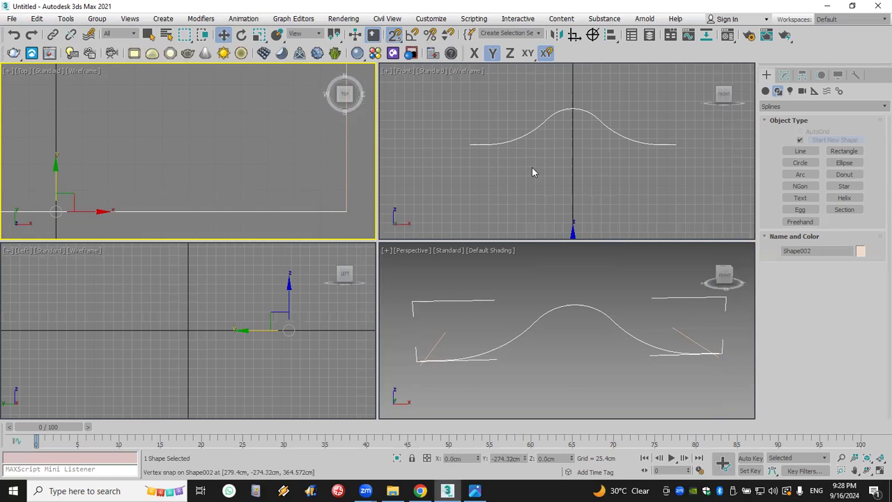
Try to weld all vertices of the curve with a 0.254 cm threshold
{"action": "left_click", "coordinate": [784, 75]}
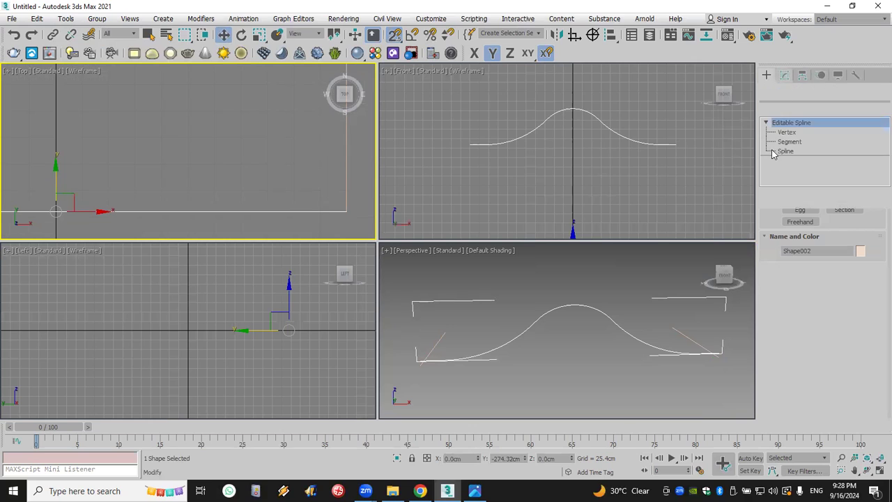
{"action": "left_click", "coordinate": [786, 132]}
{"action": "left_click_drag", "start_coordinate": [707, 154], "coordinate": [460, 81]}
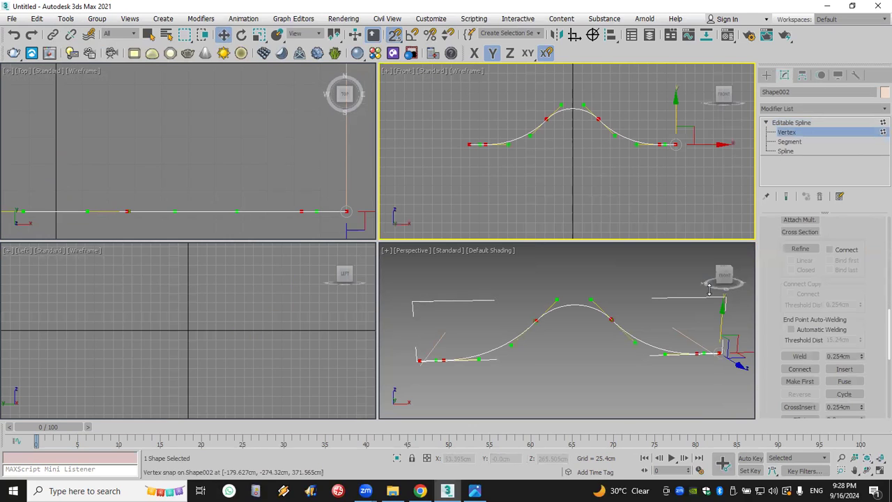
{"action": "scroll", "coordinate": [772, 341], "scroll_direction": "down", "scroll_amount": 3}
{"action": "left_click", "coordinate": [809, 275]}
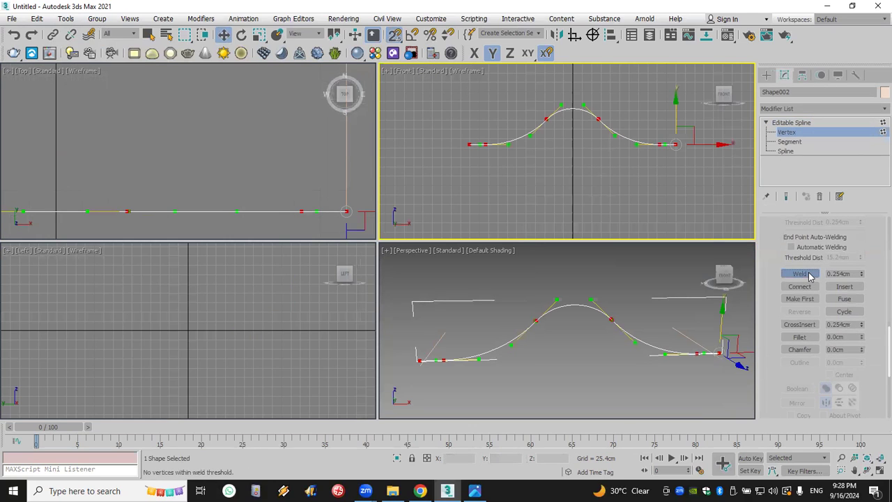
{"action": "left_click", "coordinate": [766, 75]}
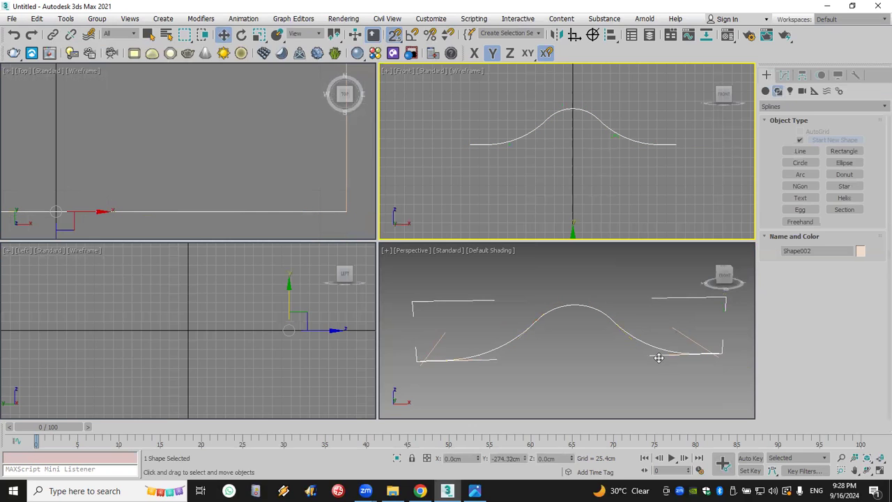
Try to snap the curve's end vertex onto the side edge's endpoint in the perspective view
{"action": "left_click", "coordinate": [661, 369]}
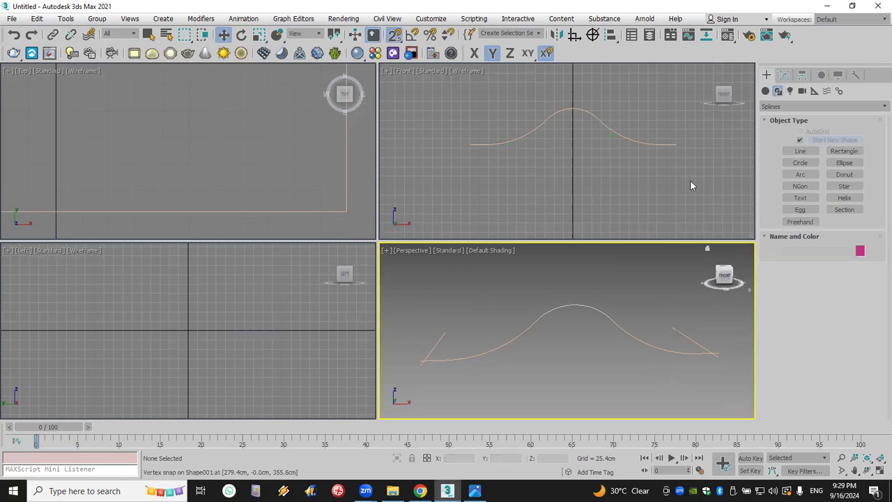
{"action": "scroll", "coordinate": [690, 180], "scroll_direction": "up", "scroll_amount": 5}
{"action": "scroll", "coordinate": [339, 348], "scroll_direction": "up", "scroll_amount": 3}
{"action": "scroll", "coordinate": [647, 348], "scroll_direction": "up", "scroll_amount": 5}
{"action": "scroll", "coordinate": [702, 348], "scroll_direction": "down", "scroll_amount": 4}
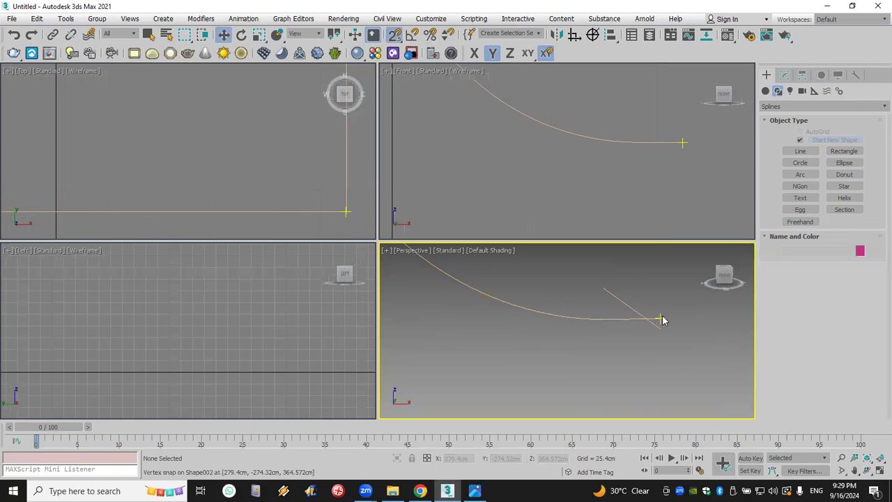
{"action": "right_click", "coordinate": [661, 318]}
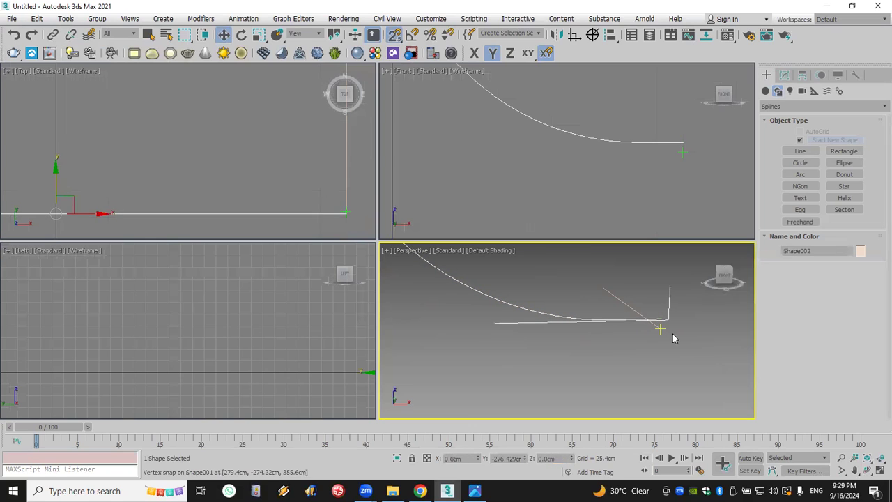
Snap the curve back onto the side edge's front endpoint along the depth direction in the top view
{"action": "scroll", "coordinate": [667, 173], "scroll_direction": "down", "scroll_amount": 3}
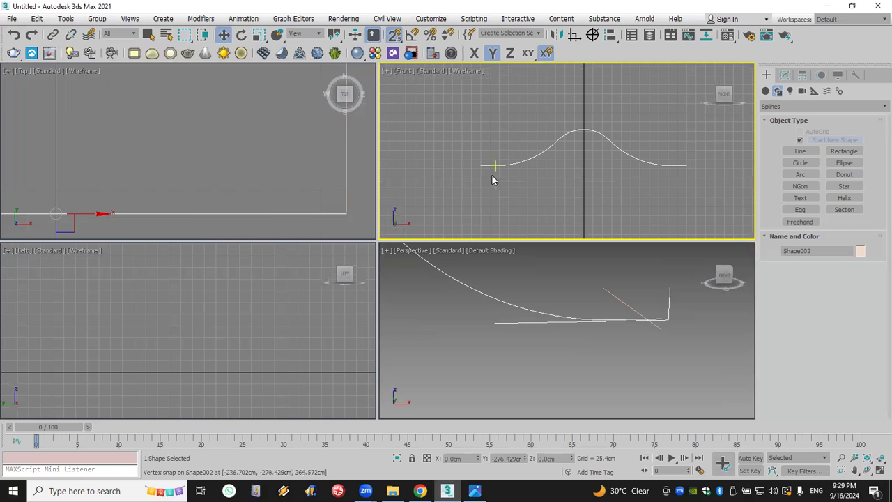
{"action": "middle_click_drag", "start_coordinate": [358, 212], "coordinate": [297, 225]}
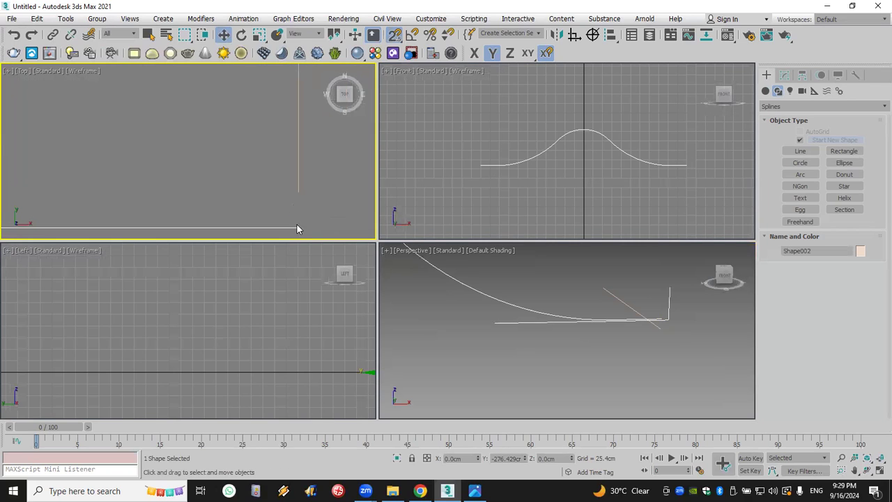
{"action": "left_click_drag", "start_coordinate": [297, 227], "coordinate": [300, 197]}
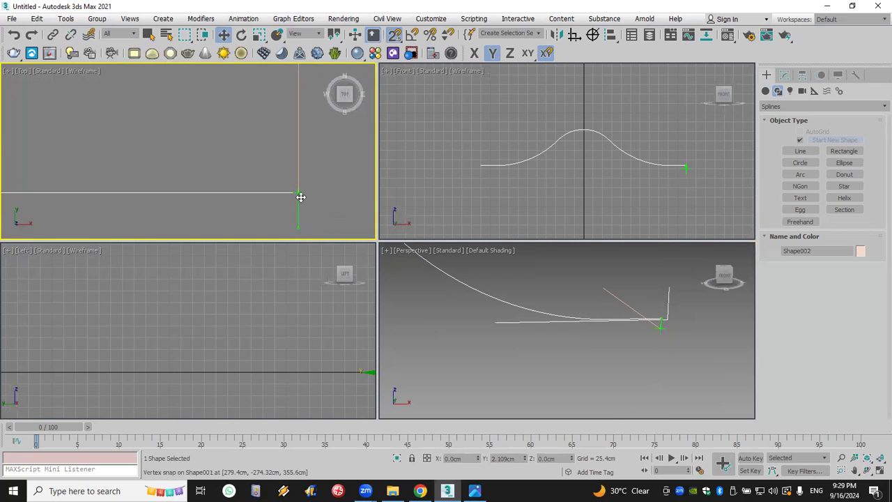
{"action": "left_click", "coordinate": [656, 144]}
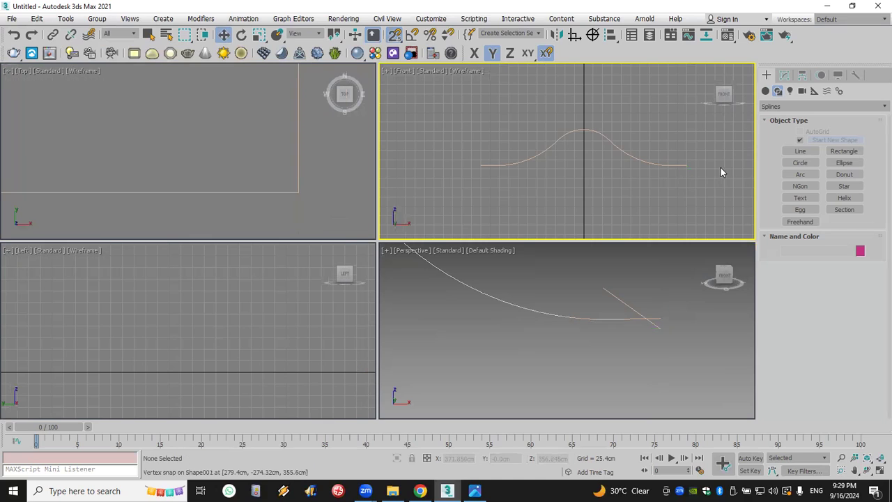
Raise the side-edge shape in the left view and snap it to the height of the curve's end vertices
{"action": "scroll", "coordinate": [526, 183], "scroll_direction": "up", "scroll_amount": 5}
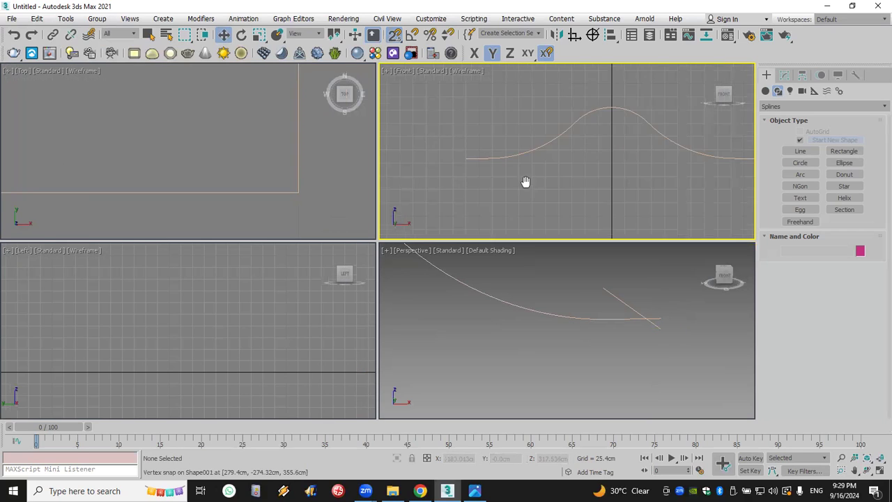
{"action": "key", "text": "ctrl+a"}
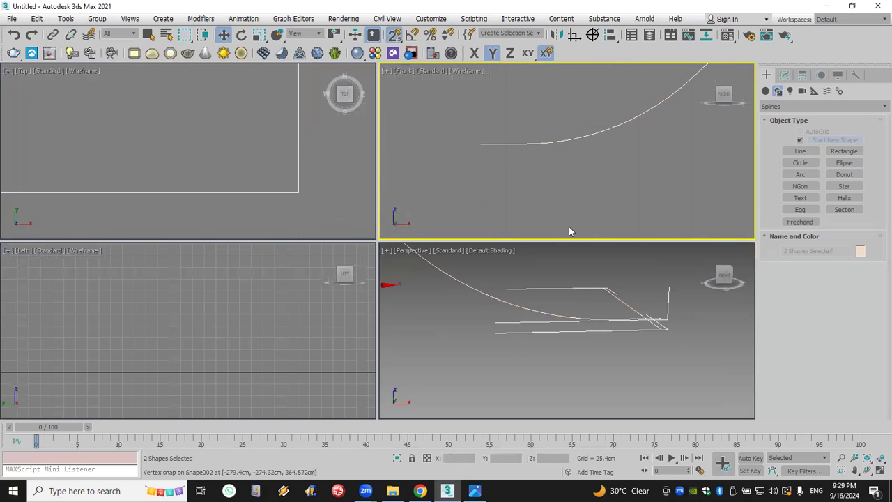
{"action": "left_click", "coordinate": [667, 339]}
{"action": "middle_click_drag", "start_coordinate": [667, 340], "coordinate": [690, 342], "text": "alt"}
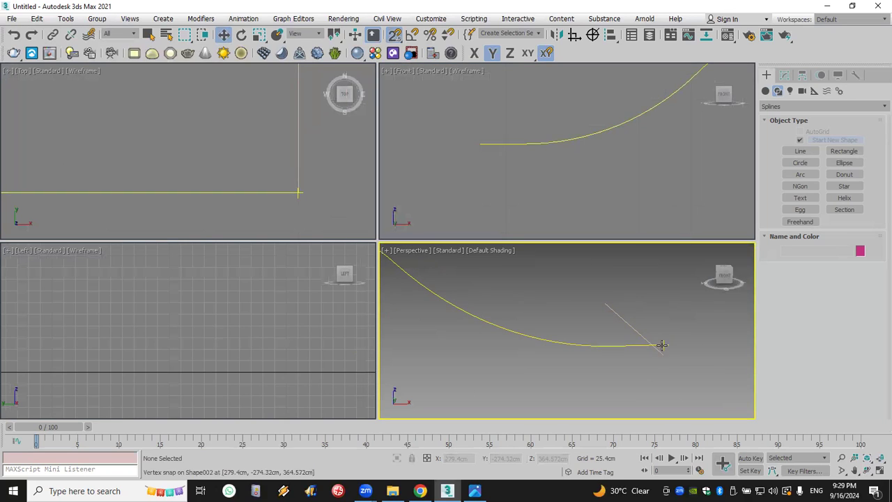
{"action": "left_click", "coordinate": [318, 323]}
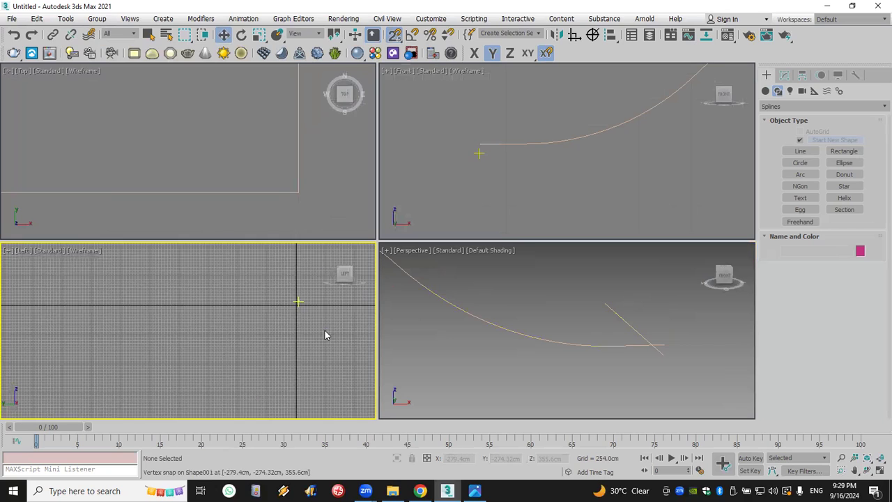
{"action": "scroll", "coordinate": [290, 297], "scroll_direction": "up", "scroll_amount": 10}
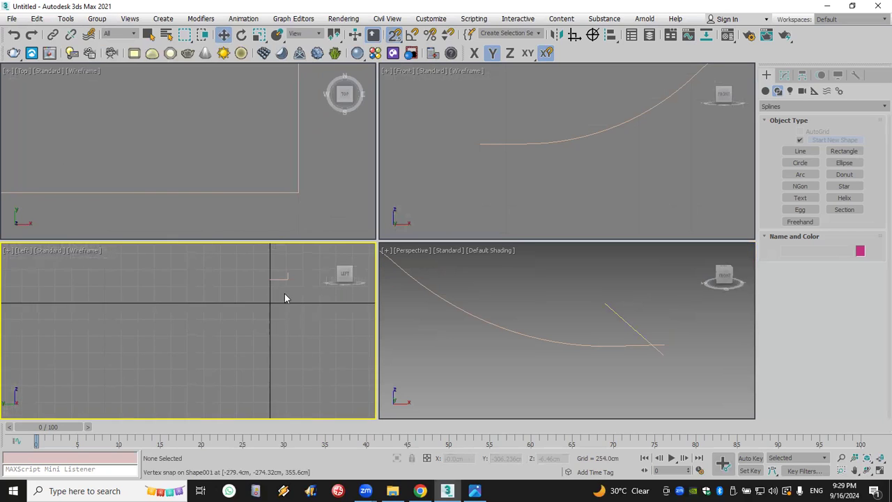
{"action": "scroll", "coordinate": [309, 362], "scroll_direction": "up", "scroll_amount": 3}
{"action": "left_click", "coordinate": [312, 330]}
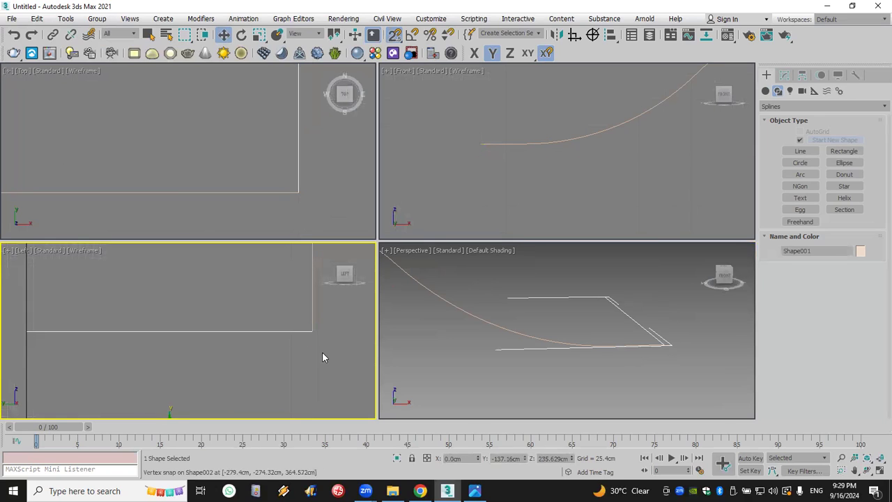
{"action": "left_click", "coordinate": [323, 358]}
Attach the curve to the side-edge shape so both form one editable spline
{"action": "left_click", "coordinate": [661, 342]}
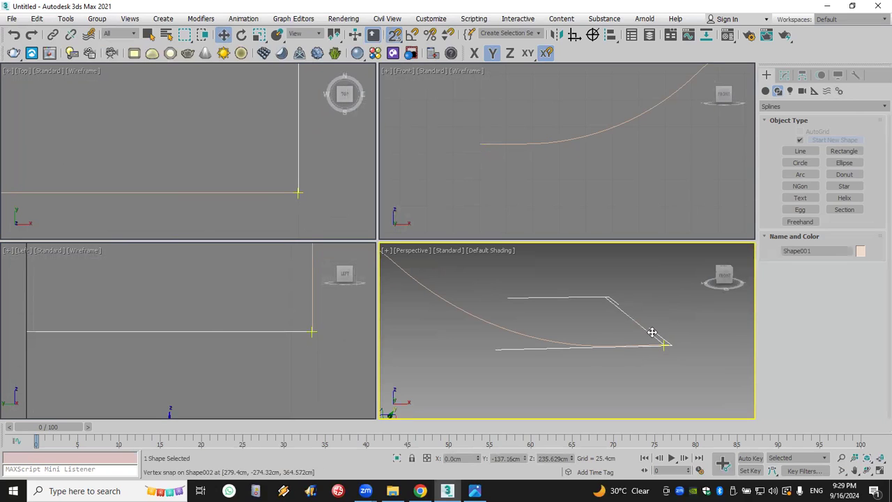
{"action": "left_click", "coordinate": [784, 74]}
{"action": "left_click", "coordinate": [766, 123]}
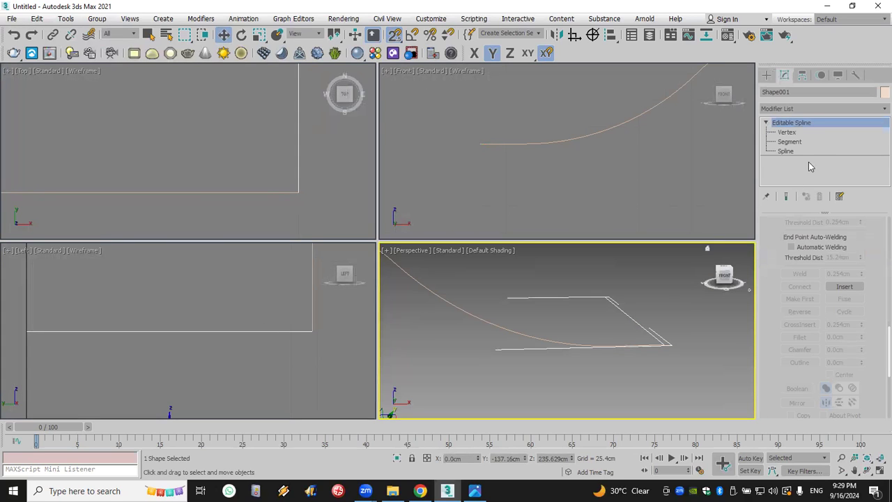
{"action": "scroll", "coordinate": [773, 293], "scroll_direction": "up", "scroll_amount": 5}
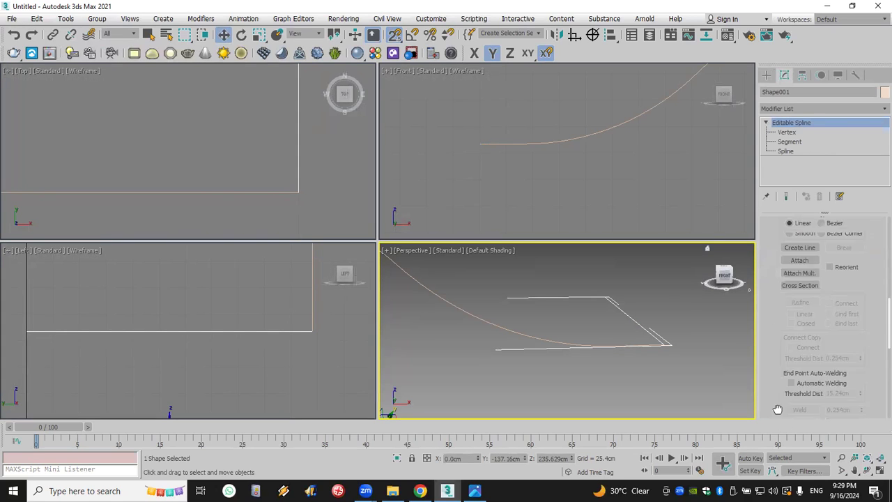
{"action": "left_click", "coordinate": [799, 323]}
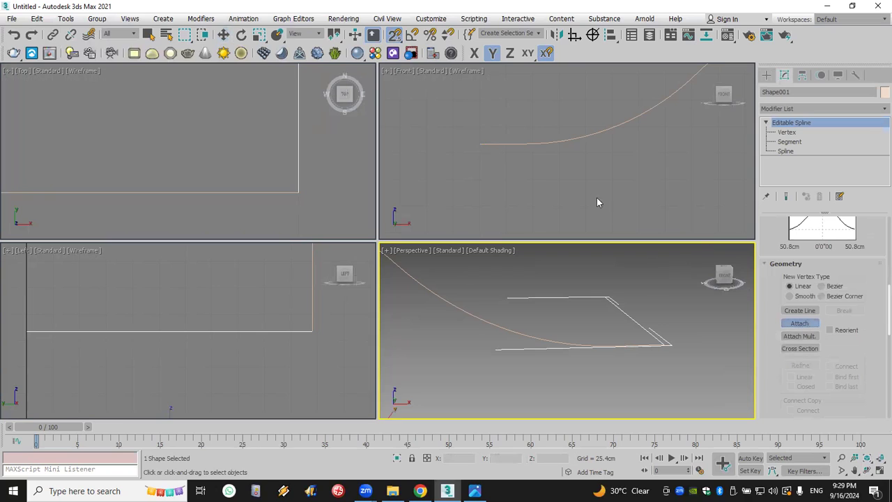
{"action": "left_click", "coordinate": [581, 138]}
Select all vertices of the combined spline and weld them with a 0.254 cm threshold
{"action": "left_click", "coordinate": [787, 132]}
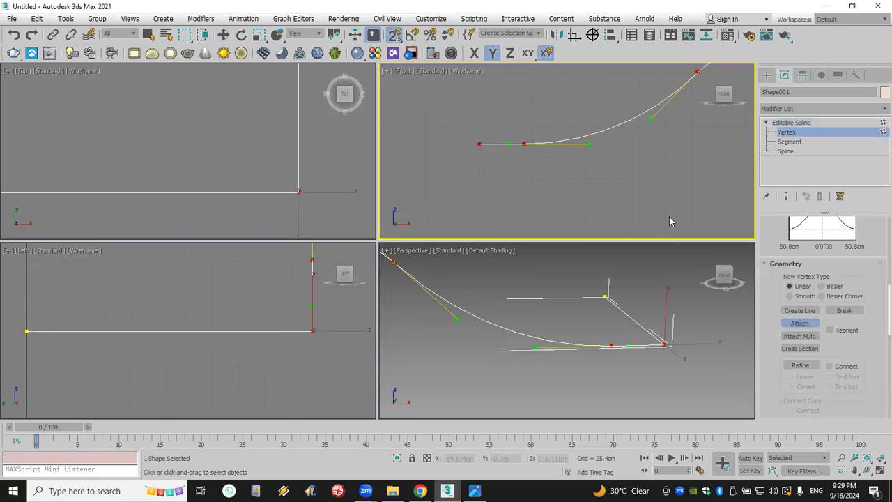
{"action": "scroll", "coordinate": [621, 185], "scroll_direction": "down", "scroll_amount": 5}
{"action": "key", "text": "w"}
{"action": "scroll", "coordinate": [787, 349], "scroll_direction": "down", "scroll_amount": 5}
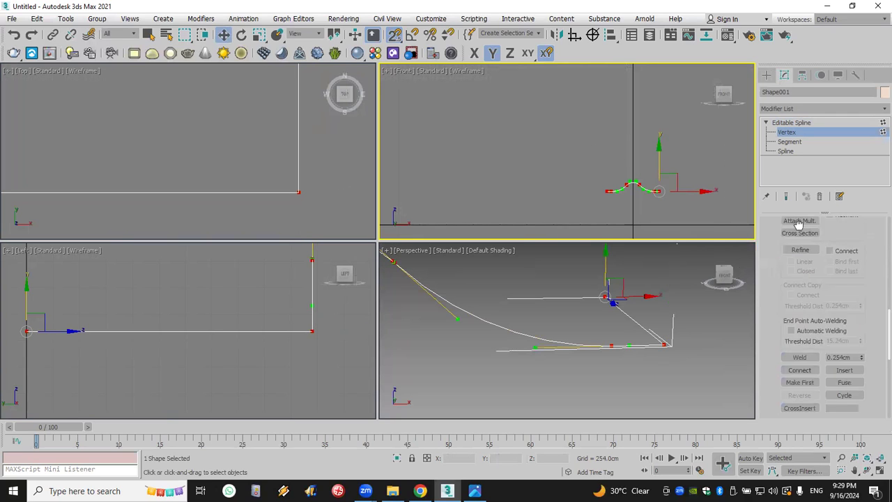
{"action": "left_click", "coordinate": [800, 319]}
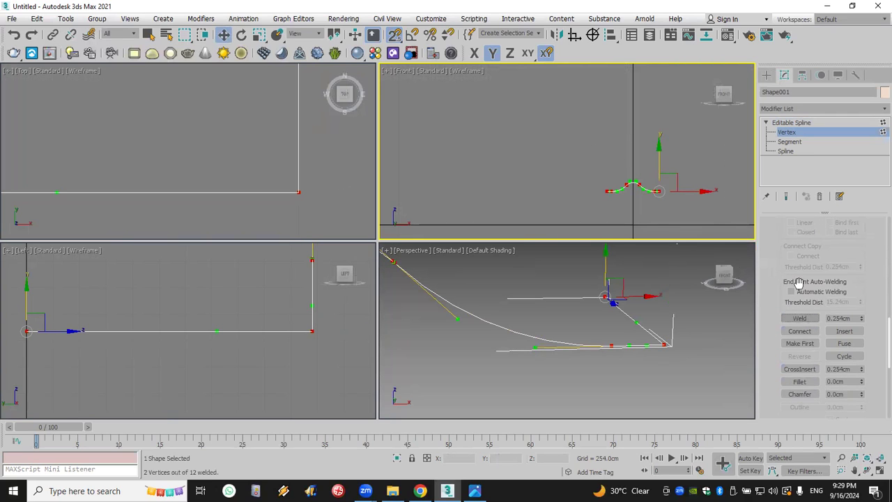
Apply a Sweep modifier to the combined cornice spline
{"action": "left_click", "coordinate": [795, 109]}
{"action": "left_click", "coordinate": [774, 82]}
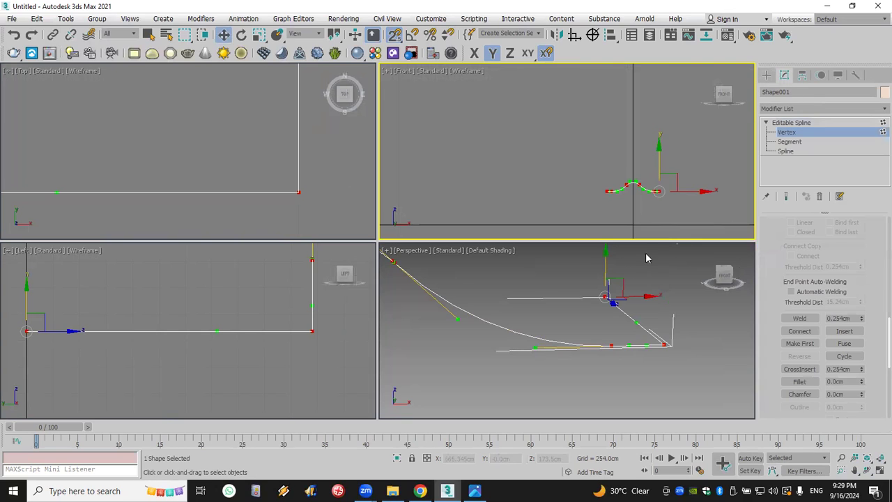
{"action": "scroll", "coordinate": [646, 259], "scroll_direction": "down", "scroll_amount": 5}
{"action": "middle_click_drag", "start_coordinate": [618, 337], "coordinate": [653, 356]}
{"action": "left_click", "coordinate": [719, 309]}
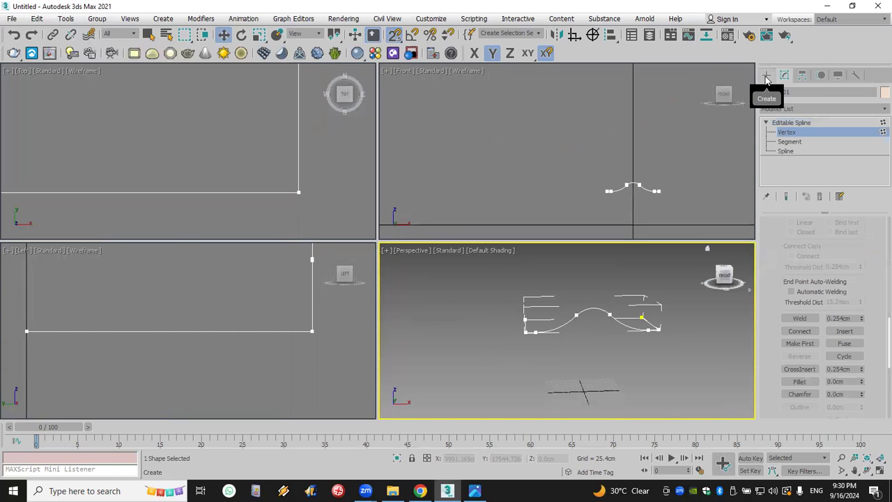
{"action": "left_click", "coordinate": [814, 108]}
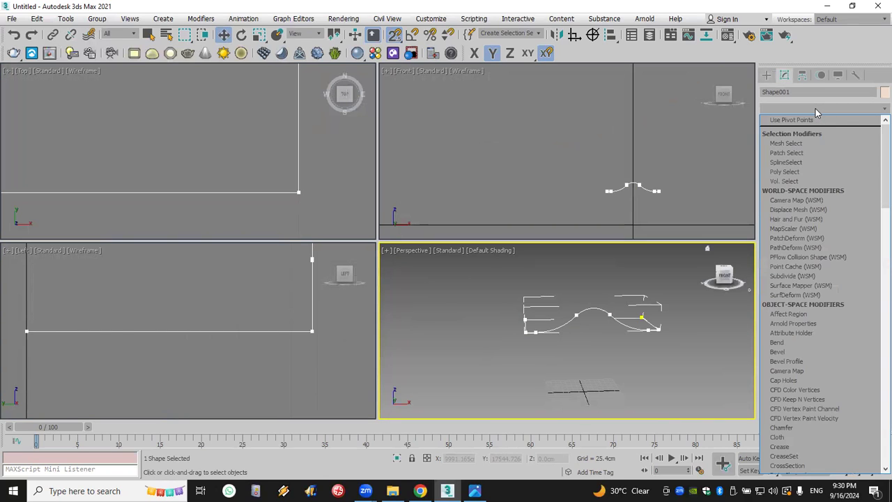
{"action": "type", "text": "sw"}
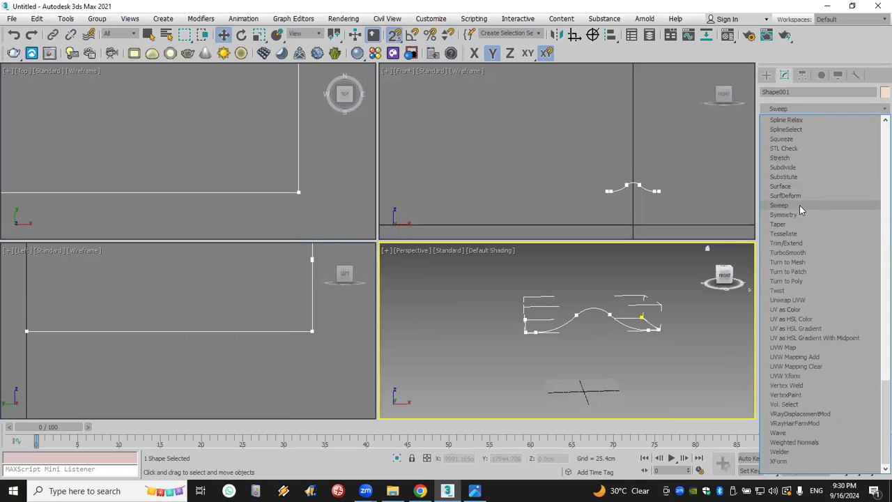
{"action": "left_click", "coordinate": [799, 204]}
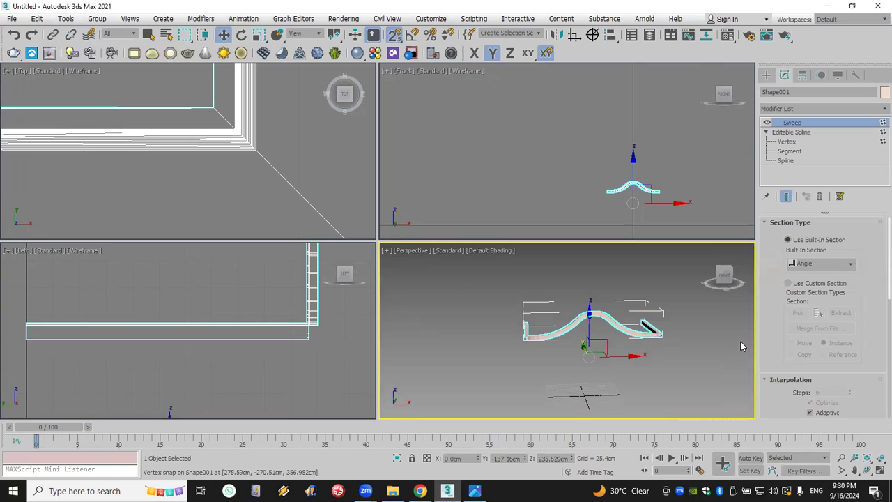
Delete the two straight side segments of the spline in the top view, keeping only the arched front curve
{"action": "left_click", "coordinate": [786, 160]}
{"action": "left_click", "coordinate": [790, 152]}
{"action": "scroll", "coordinate": [314, 160], "scroll_direction": "down", "scroll_amount": 2}
{"action": "scroll", "coordinate": [327, 149], "scroll_direction": "down", "scroll_amount": 3}
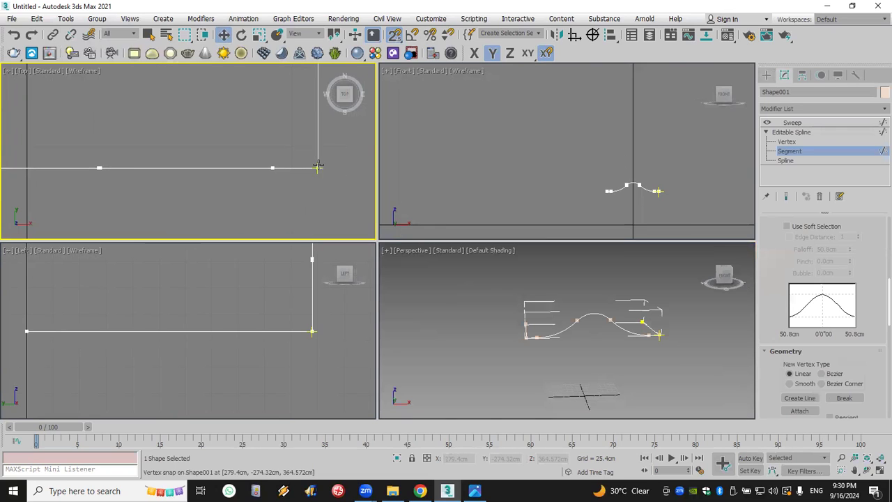
{"action": "left_click_drag", "start_coordinate": [93, 159], "coordinate": [95, 156]}
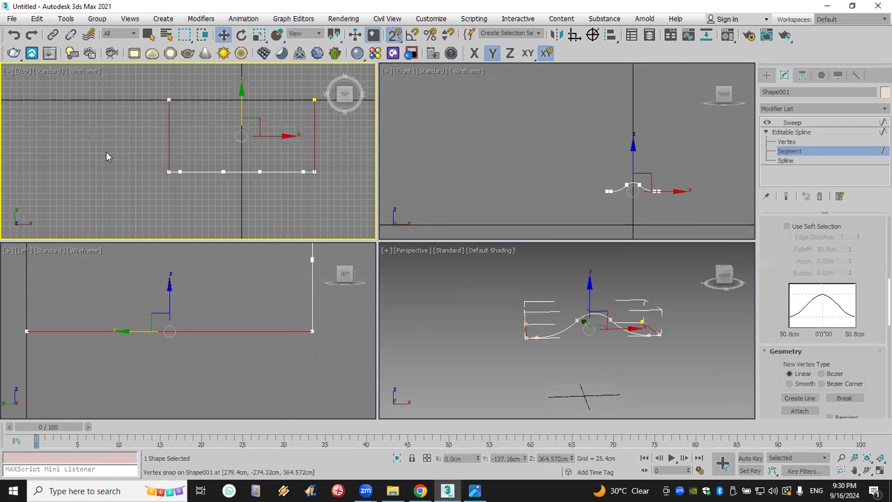
{"action": "key", "text": "Delete"}
{"action": "left_click", "coordinate": [767, 75]}
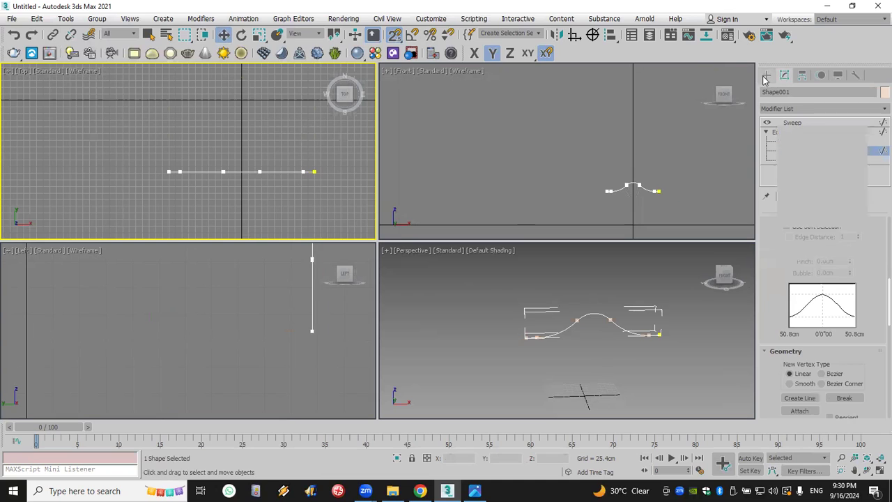
{"action": "left_click", "coordinate": [669, 209]}
Remove the Sweep modifier from the arched curve
{"action": "left_click", "coordinate": [622, 335]}
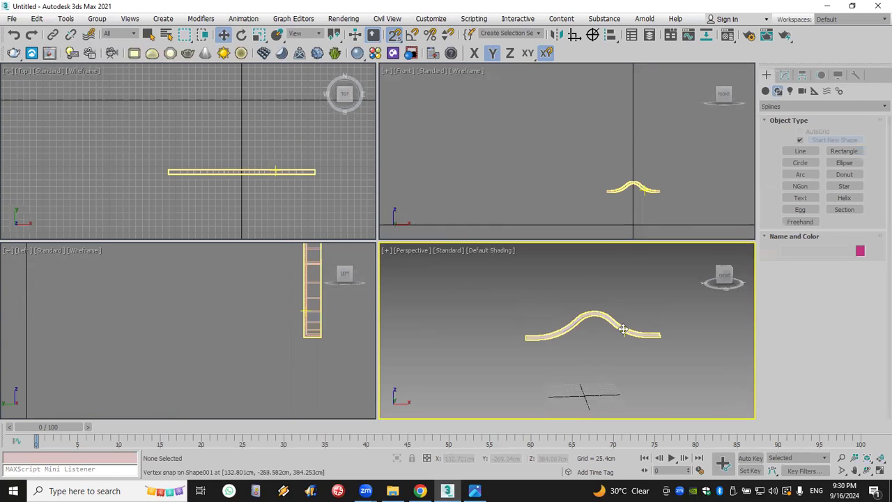
{"action": "left_click", "coordinate": [784, 75]}
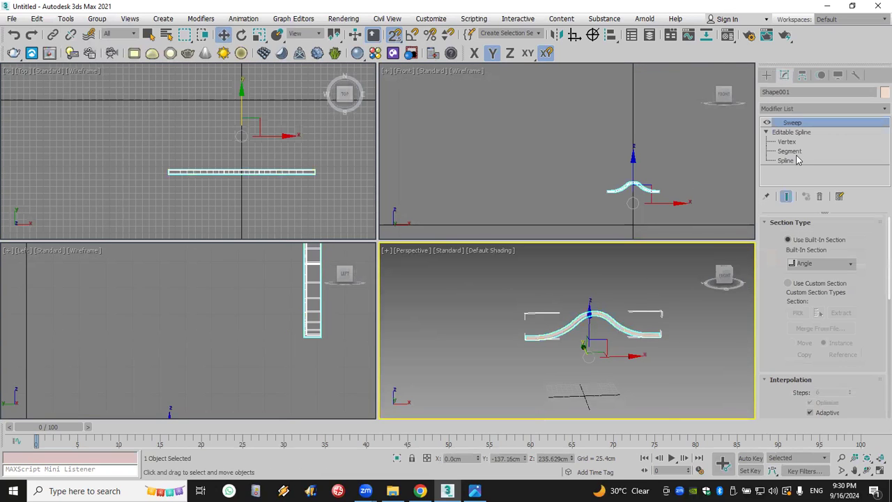
{"action": "left_click", "coordinate": [820, 198]}
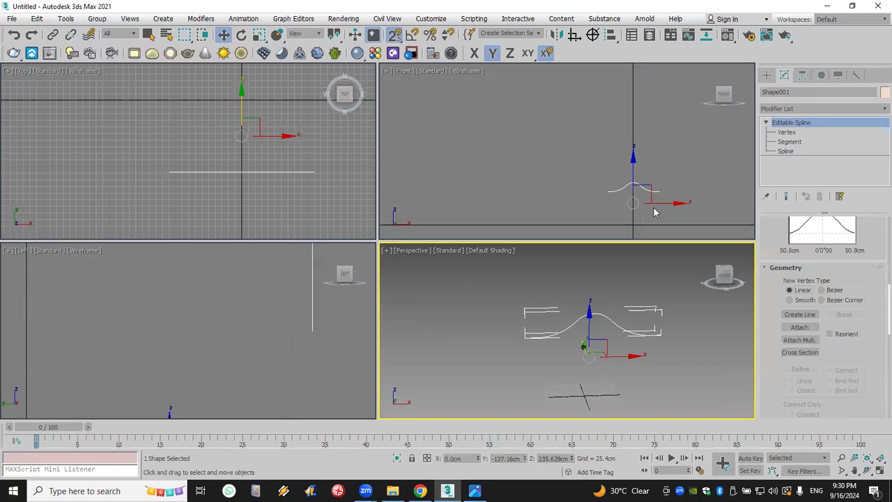
{"action": "middle_click_drag", "start_coordinate": [312, 149], "coordinate": [244, 142]}
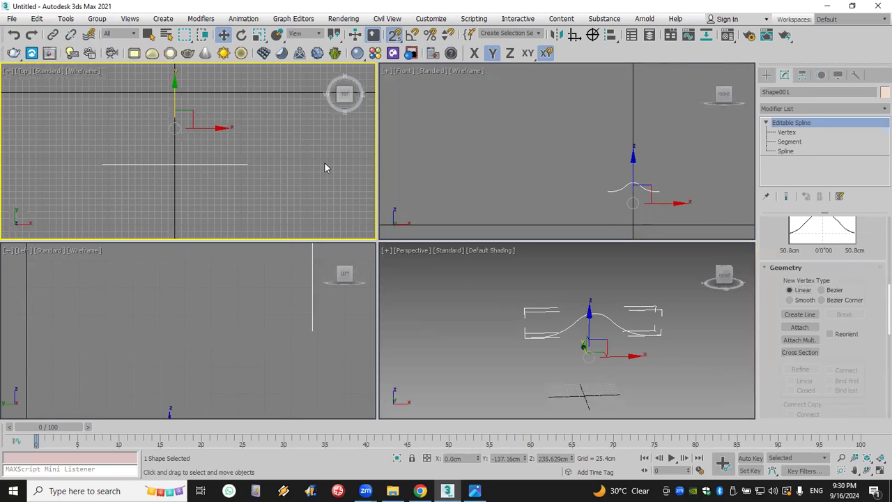
{"action": "left_click", "coordinate": [658, 187]}
{"action": "scroll", "coordinate": [657, 186], "scroll_direction": "up", "scroll_amount": 5}
{"action": "left_click", "coordinate": [767, 76]}
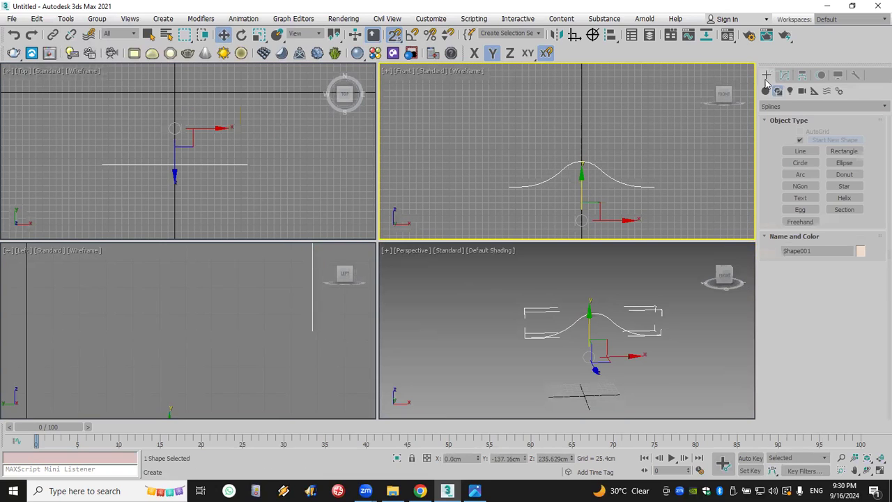
{"action": "left_click", "coordinate": [803, 77]}
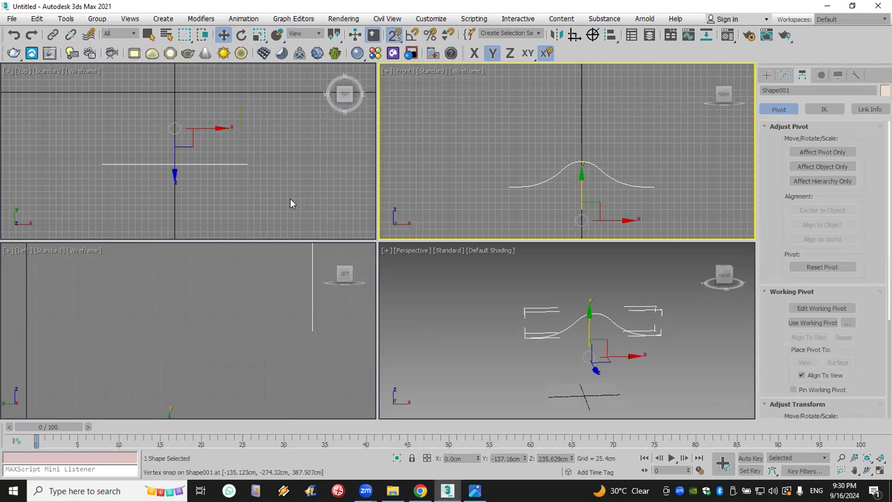
{"action": "right_click", "coordinate": [251, 88]}
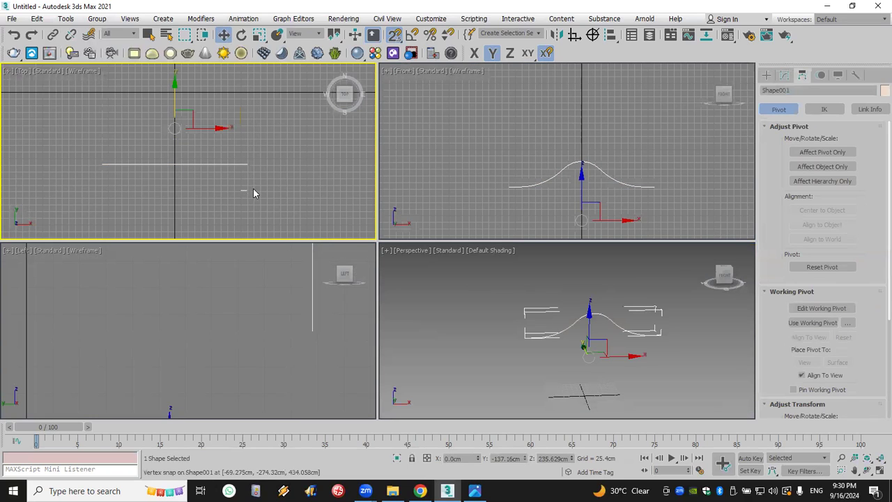
{"action": "left_click", "coordinate": [253, 193]}
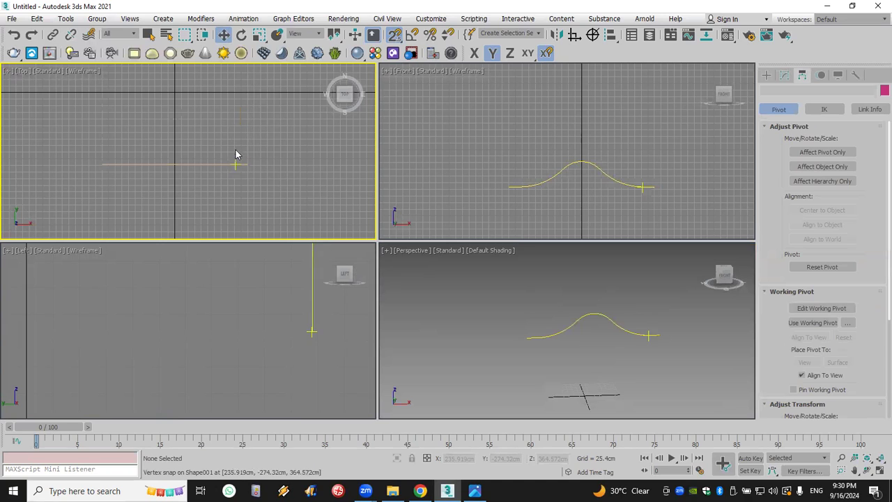
{"action": "middle_click", "coordinate": [542, 152]}
{"action": "middle_click_drag", "start_coordinate": [542, 152], "coordinate": [453, 117]}
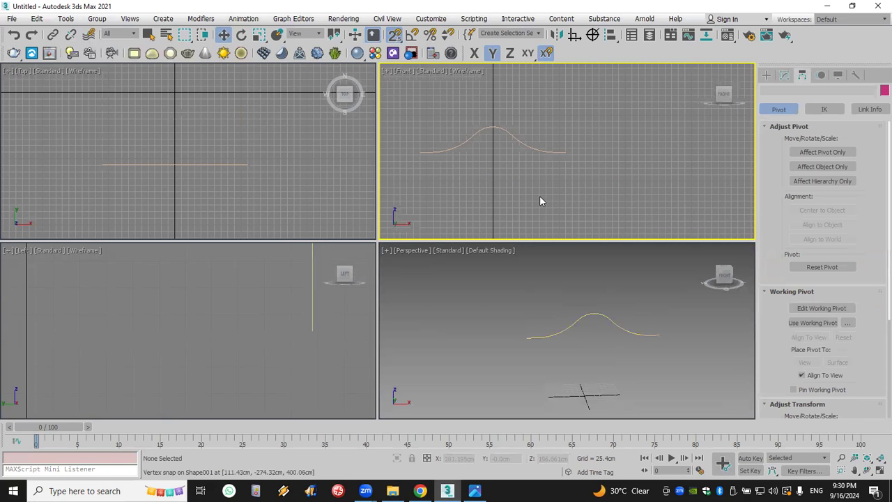
Draw a narrow rectangle about 302 cm long and 26 cm wide beside the curve in the top view
{"action": "left_click", "coordinate": [766, 74]}
{"action": "left_click", "coordinate": [843, 152]}
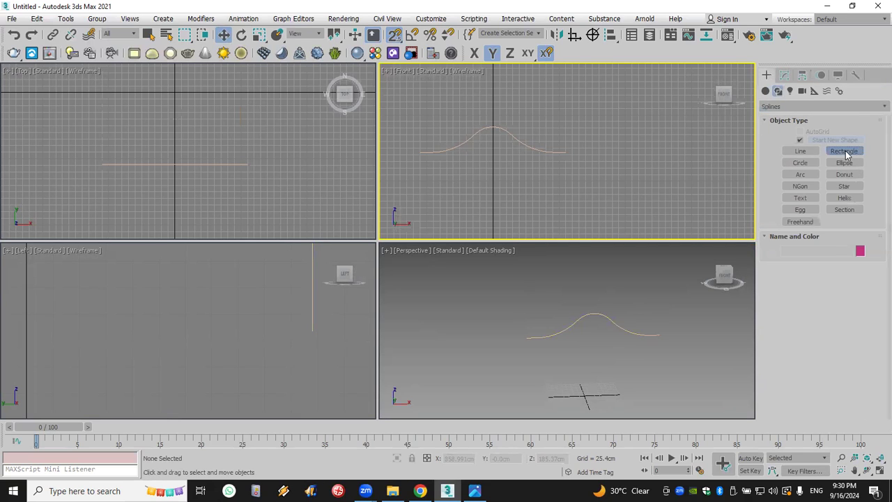
{"action": "left_click_drag", "start_coordinate": [283, 96], "coordinate": [287, 175]}
{"action": "scroll", "coordinate": [649, 290], "scroll_direction": "down", "scroll_amount": 3}
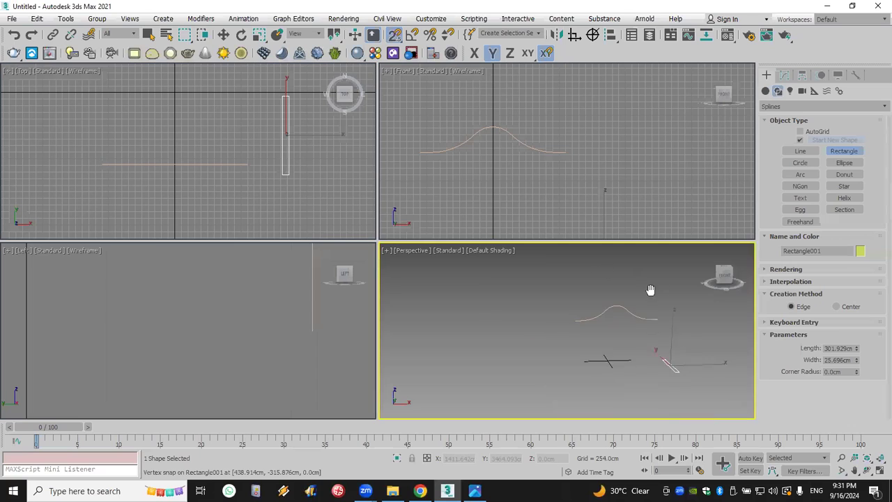
Apply a Sweep modifier to the arched curve and pick the narrow rectangle as its custom section
{"action": "key", "text": "w"}
{"action": "left_click", "coordinate": [628, 305]}
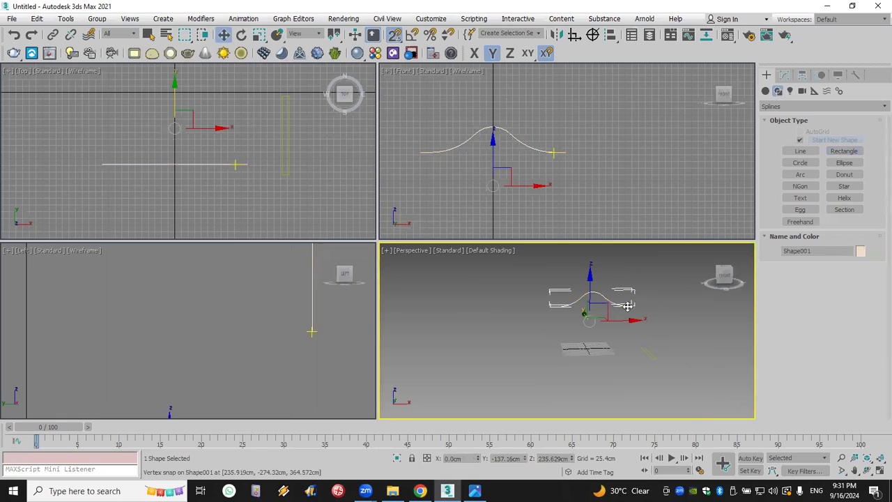
{"action": "left_click", "coordinate": [784, 74]}
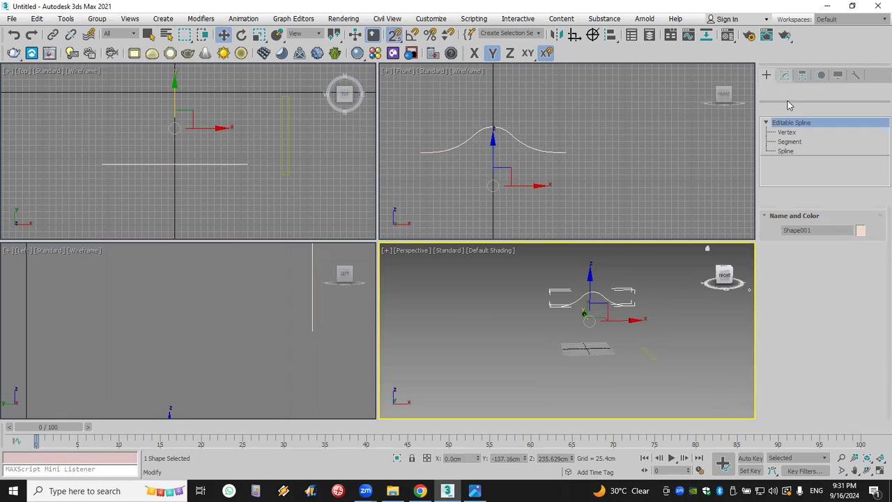
{"action": "left_click", "coordinate": [794, 108]}
{"action": "scroll", "coordinate": [808, 195], "scroll_direction": "down", "scroll_amount": 20}
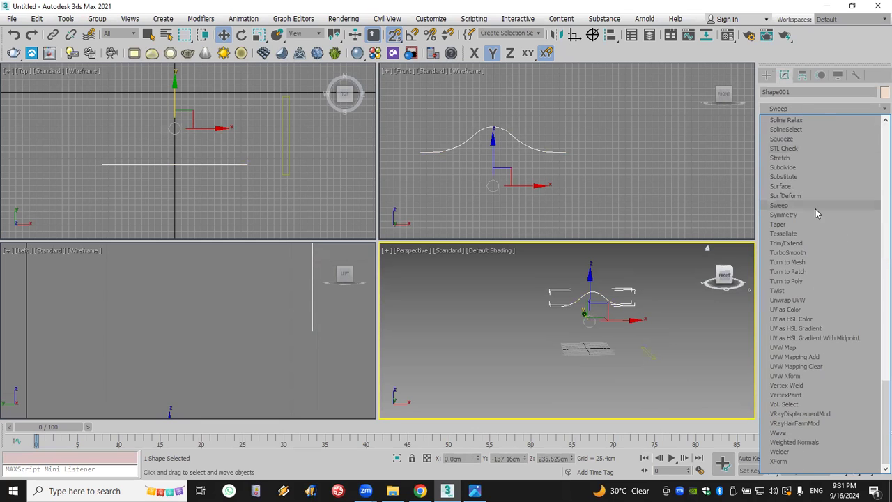
{"action": "left_click", "coordinate": [779, 206]}
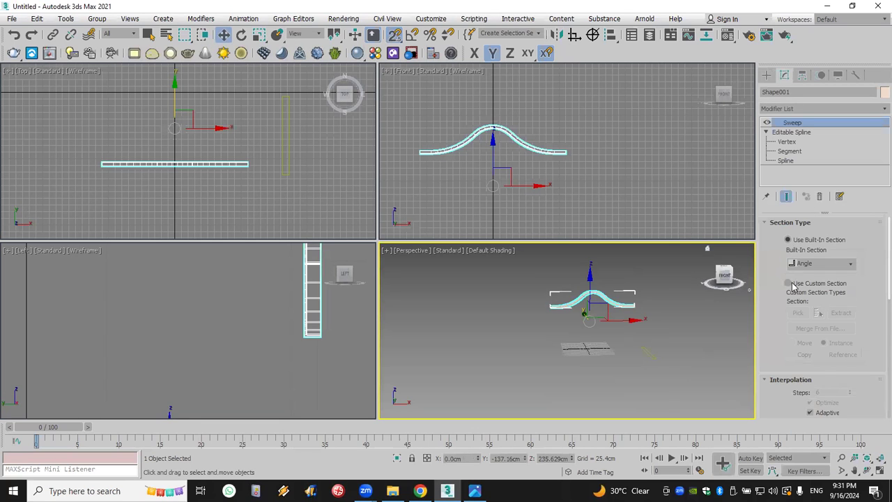
{"action": "left_click", "coordinate": [789, 283]}
{"action": "left_click", "coordinate": [798, 312]}
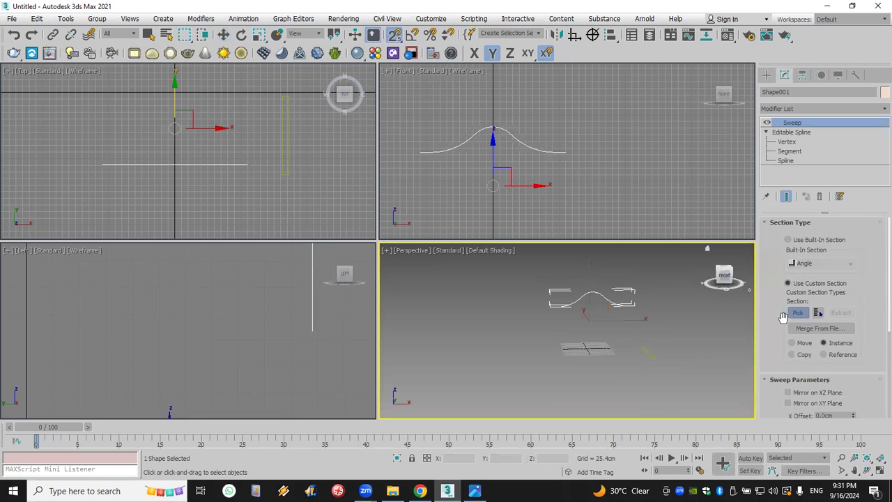
{"action": "left_click", "coordinate": [657, 358]}
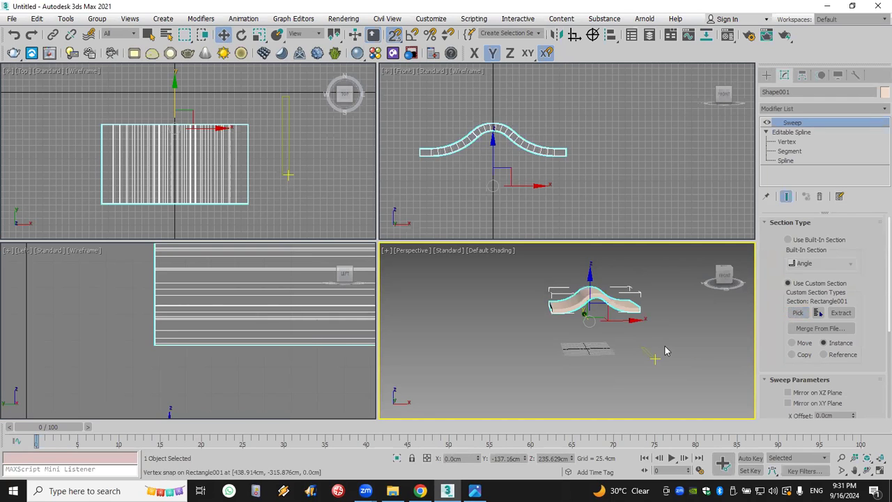
Undo the sweep on the arched curve and delete the narrow rectangle
{"action": "key", "text": "ctrl+z"}
{"action": "key", "text": "Delete"}
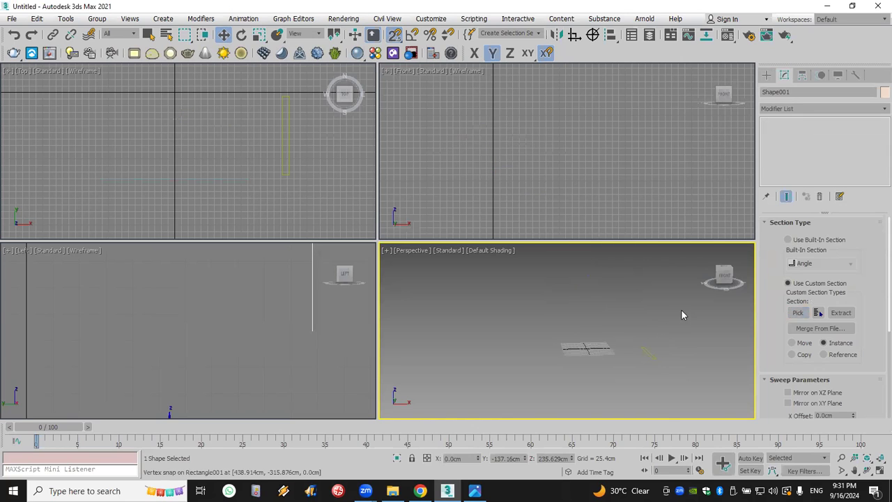
{"action": "key", "text": "ctrl+z"}
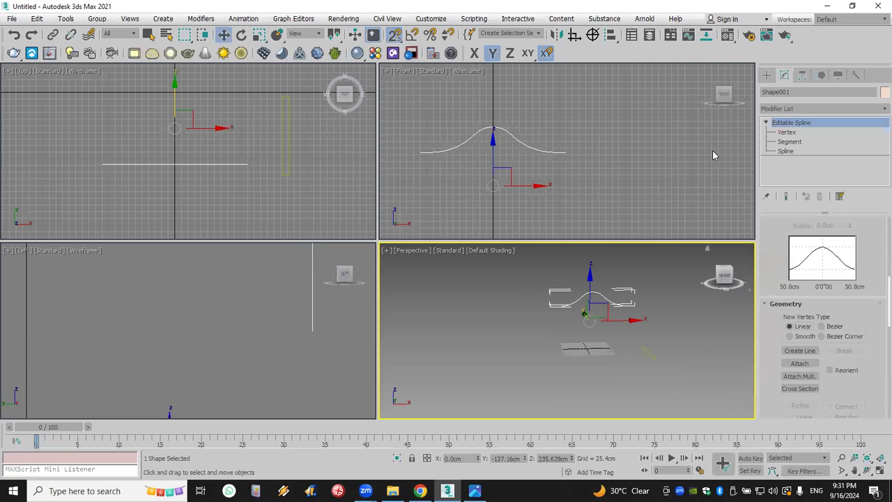
{"action": "left_click", "coordinate": [767, 75]}
{"action": "left_click", "coordinate": [628, 376]}
{"action": "key", "text": "Delete"}
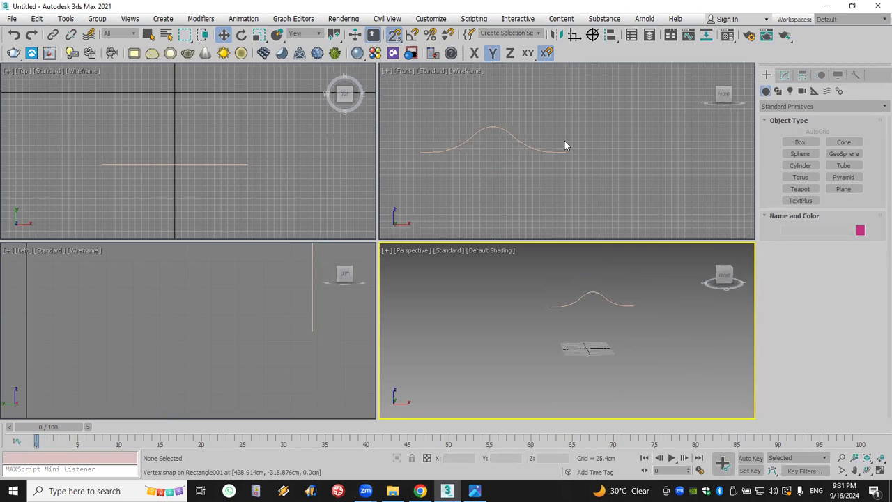
Draw a nearly square rectangle, about 44 cm long and 42 cm wide, beyond the curve's right end in the front view
{"action": "scroll", "coordinate": [564, 145], "scroll_direction": "up", "scroll_amount": 3}
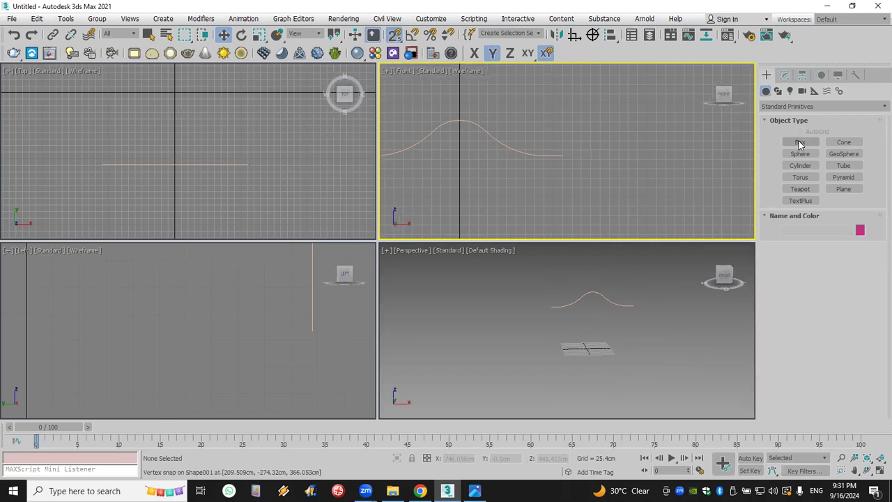
{"action": "left_click", "coordinate": [778, 90]}
{"action": "left_click", "coordinate": [843, 151]}
{"action": "left_click_drag", "start_coordinate": [612, 134], "coordinate": [630, 150]}
{"action": "scroll", "coordinate": [614, 150], "scroll_direction": "up", "scroll_amount": 3}
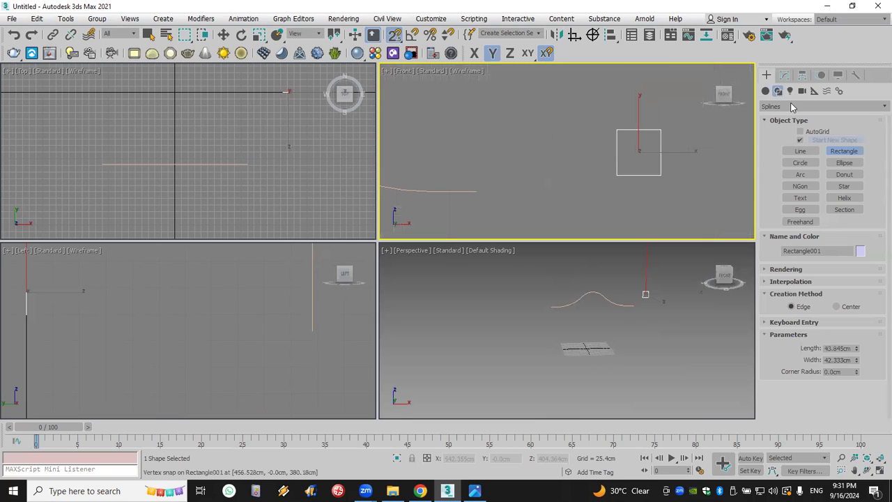
Add an Edit Spline modifier to the rectangle and pull its lower-left vertex inward to about the centre, forming a curved cornice profile
{"action": "left_click", "coordinate": [784, 75]}
{"action": "left_click", "coordinate": [786, 108]}
{"action": "key", "text": "e"}
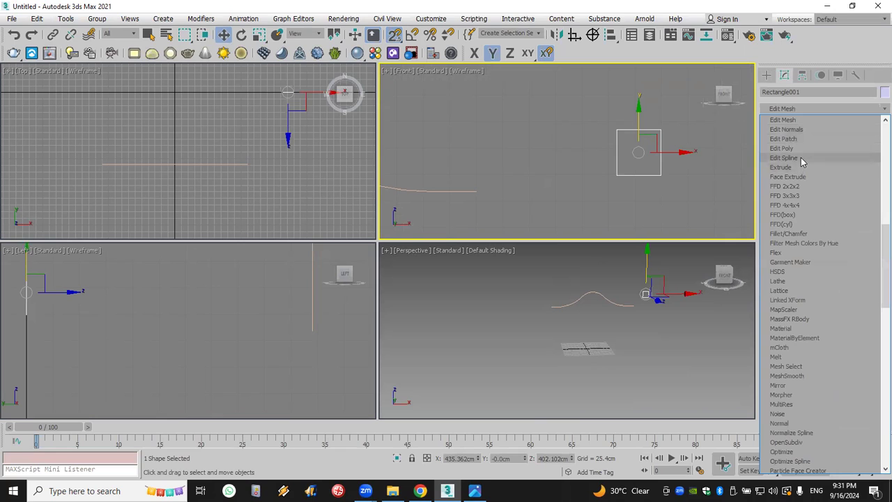
{"action": "left_click", "coordinate": [801, 157]}
{"action": "left_click", "coordinate": [777, 122]}
{"action": "left_click", "coordinate": [798, 131]}
{"action": "left_click_drag", "start_coordinate": [655, 164], "coordinate": [652, 139]}
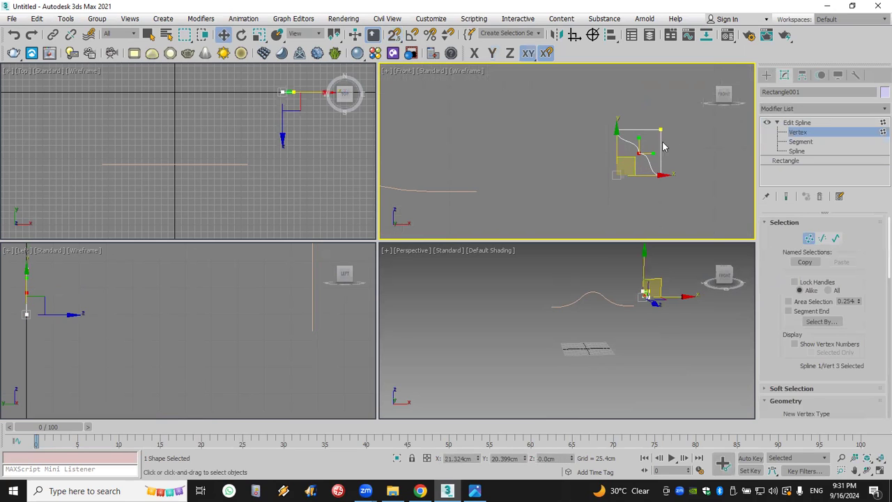
Move only the cornice profile's pivot to its upper-right corner in the front view
{"action": "left_click", "coordinate": [802, 74]}
{"action": "left_click", "coordinate": [823, 152]}
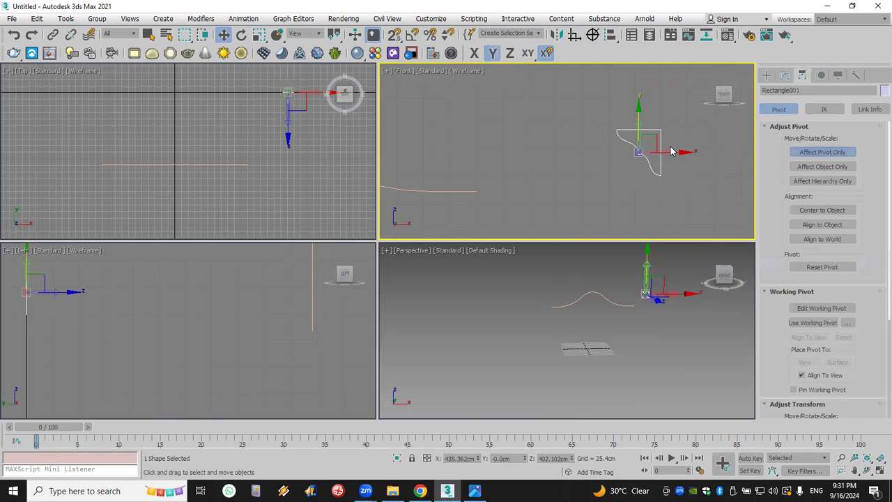
{"action": "left_click_drag", "start_coordinate": [653, 144], "coordinate": [674, 123]}
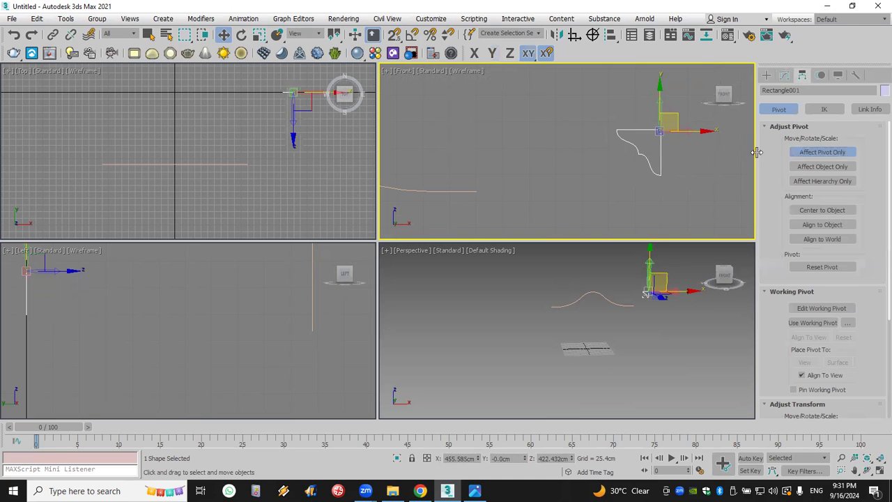
{"action": "left_click", "coordinate": [822, 152]}
{"action": "left_click", "coordinate": [767, 75]}
Select the arched curve and add a Sweep modifier to it
{"action": "scroll", "coordinate": [581, 297], "scroll_direction": "down", "scroll_amount": 3}
{"action": "scroll", "coordinate": [581, 297], "scroll_direction": "up", "scroll_amount": 4}
{"action": "left_click", "coordinate": [565, 318]}
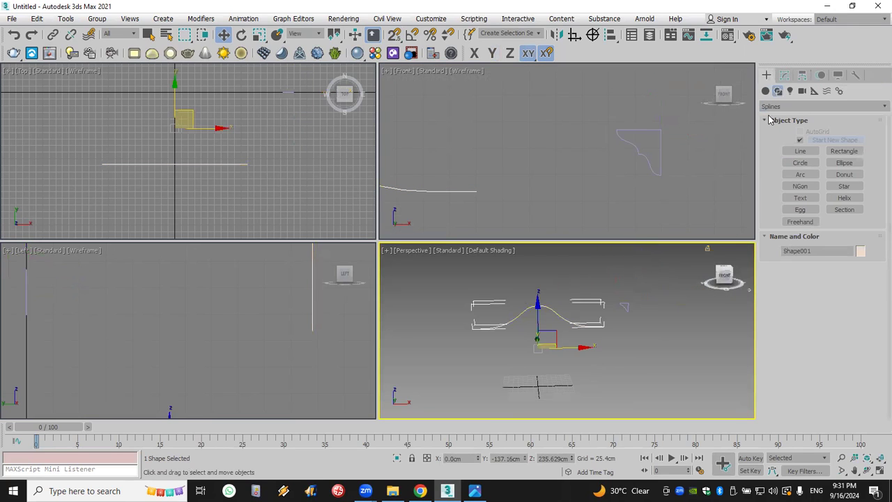
{"action": "left_click", "coordinate": [784, 74]}
{"action": "left_click", "coordinate": [797, 108]}
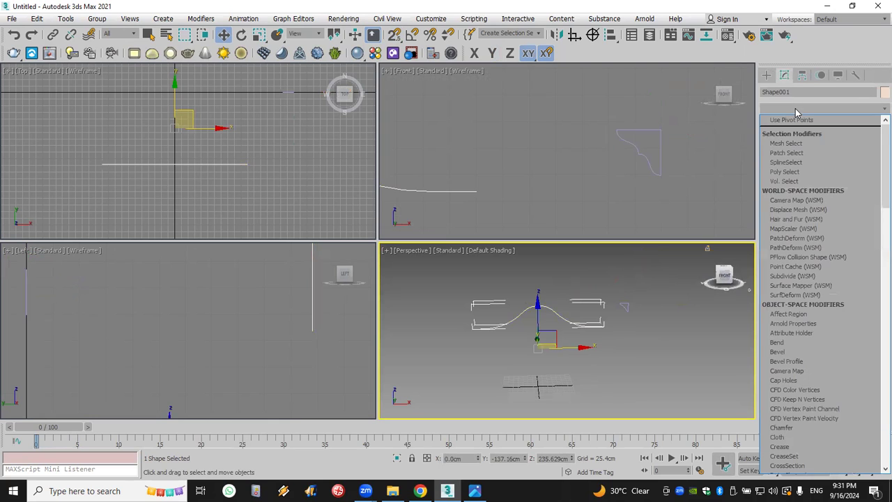
{"action": "type", "text": "sw"}
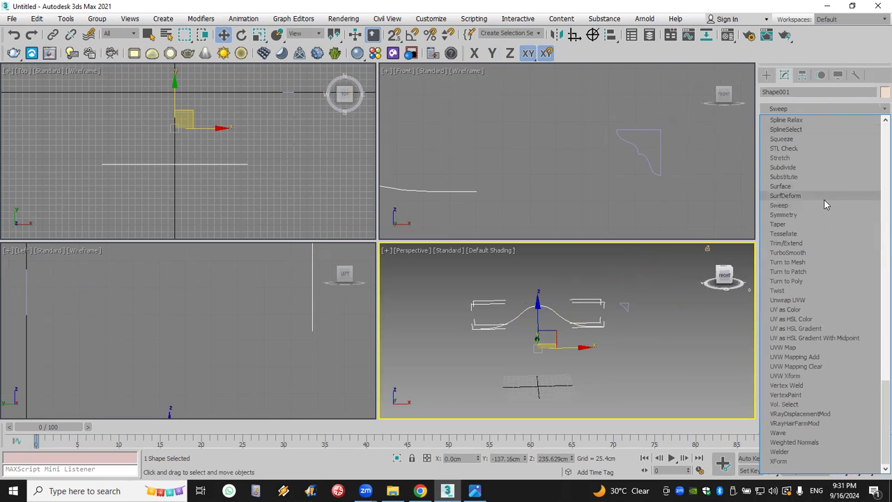
{"action": "left_click", "coordinate": [824, 205]}
Switch the sweep to a custom section and pick the curved cornice profile in the front view as its section
{"action": "scroll", "coordinate": [787, 332], "scroll_direction": "down", "scroll_amount": 3}
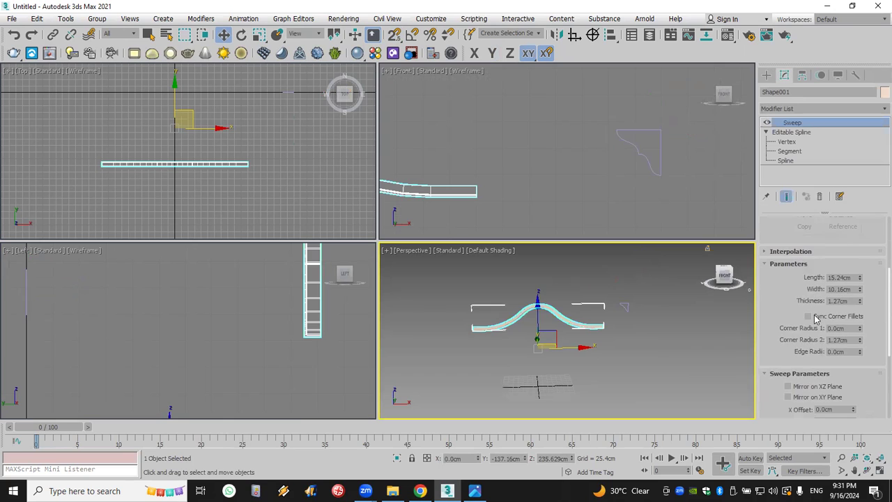
{"action": "scroll", "coordinate": [786, 329], "scroll_direction": "down", "scroll_amount": 4}
{"action": "scroll", "coordinate": [808, 237], "scroll_direction": "up", "scroll_amount": 6}
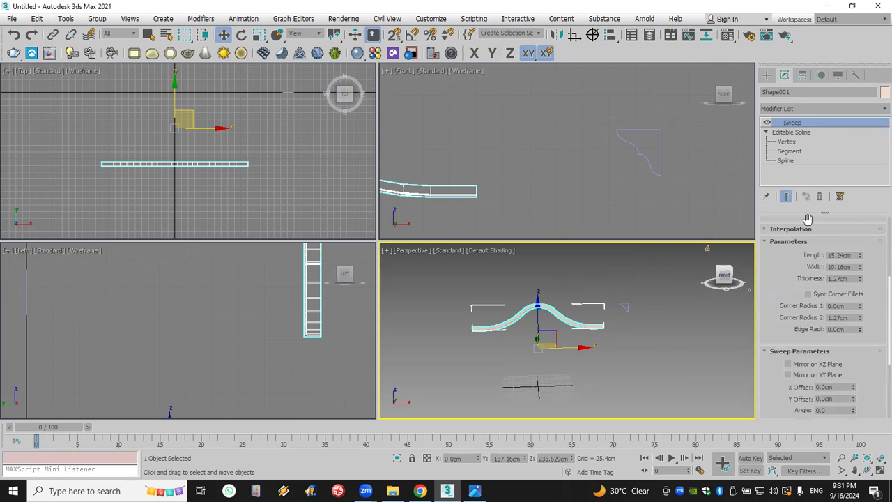
{"action": "scroll", "coordinate": [810, 244], "scroll_direction": "up", "scroll_amount": 1}
{"action": "left_click", "coordinate": [801, 284]}
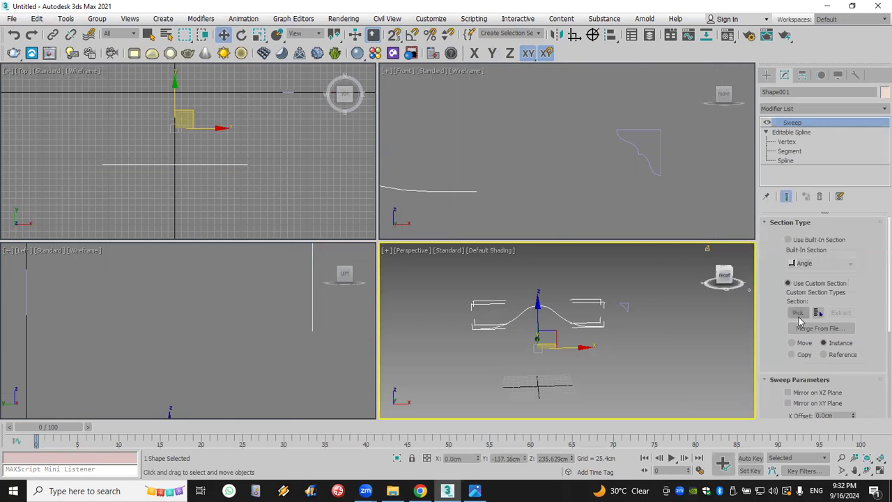
{"action": "left_click", "coordinate": [798, 314]}
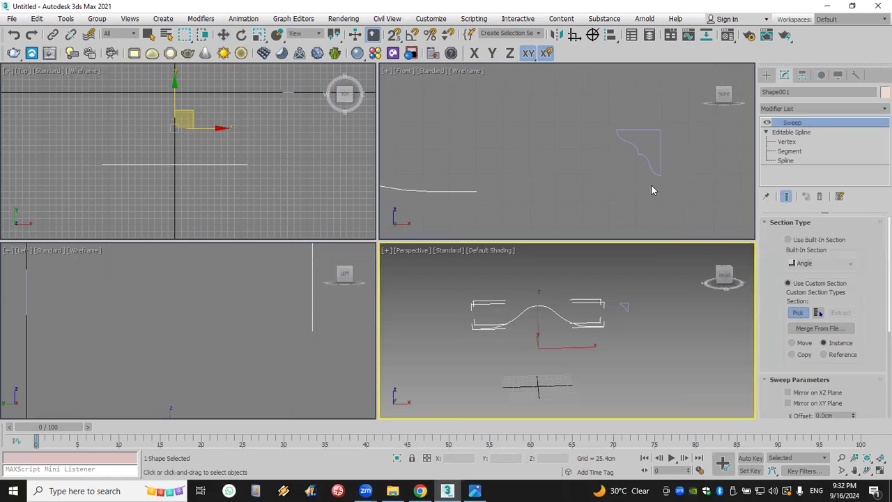
{"action": "left_click", "coordinate": [654, 174]}
Mirror the sweep section on the XY plane only and check the arched band at an angle in the perspective view
{"action": "left_click_drag", "start_coordinate": [778, 352], "coordinate": [774, 154]}
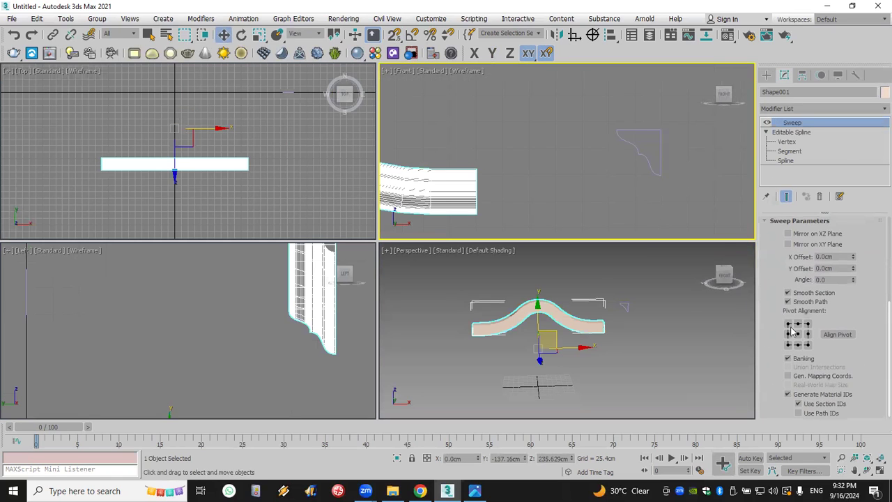
{"action": "left_click", "coordinate": [790, 235]}
{"action": "left_click", "coordinate": [796, 236]}
{"action": "left_click", "coordinate": [798, 245]}
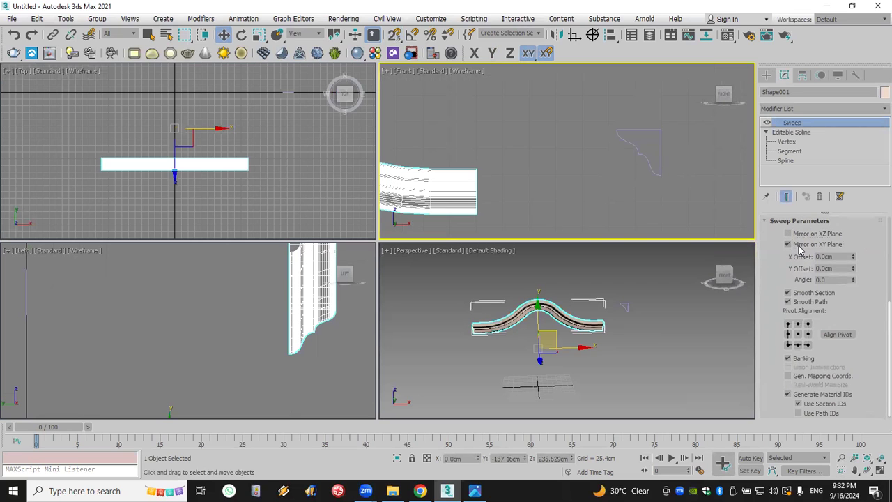
{"action": "left_click", "coordinate": [867, 471]}
{"action": "left_click_drag", "start_coordinate": [576, 319], "coordinate": [512, 323]}
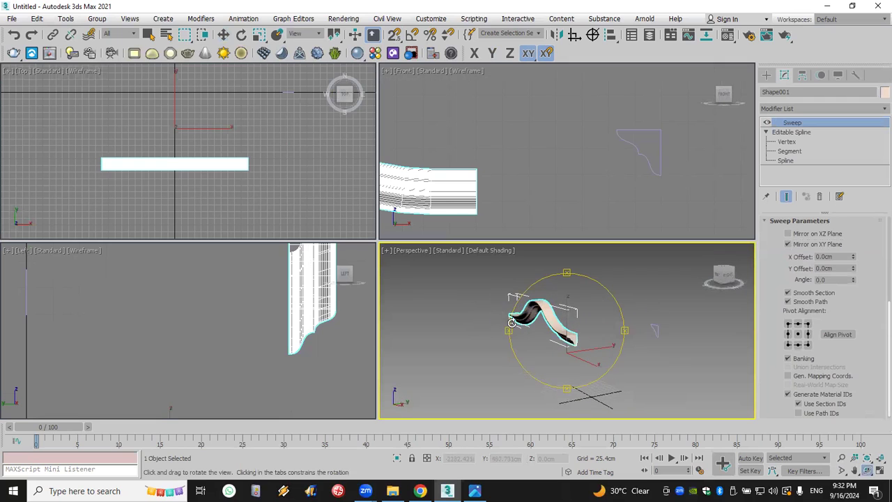
{"action": "key", "text": "w"}
{"action": "middle_click_drag", "start_coordinate": [668, 169], "coordinate": [595, 155]}
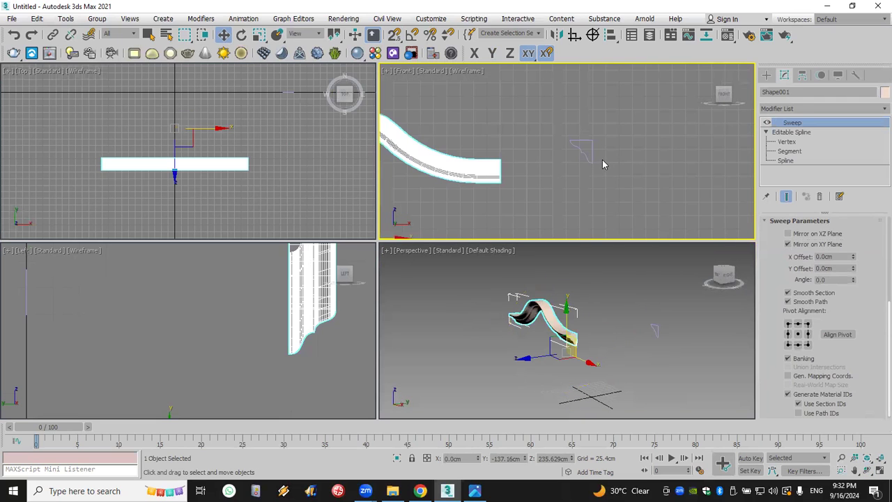
{"action": "left_click", "coordinate": [791, 142]}
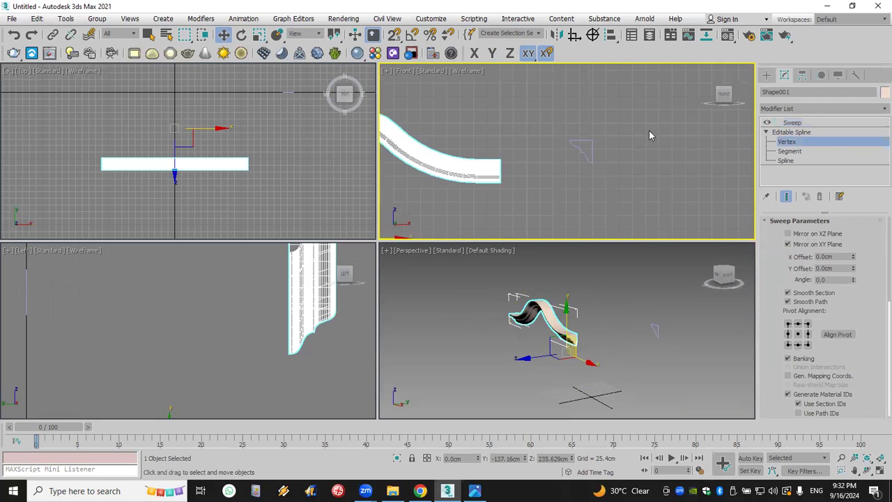
{"action": "left_click_drag", "start_coordinate": [638, 118], "coordinate": [590, 163]}
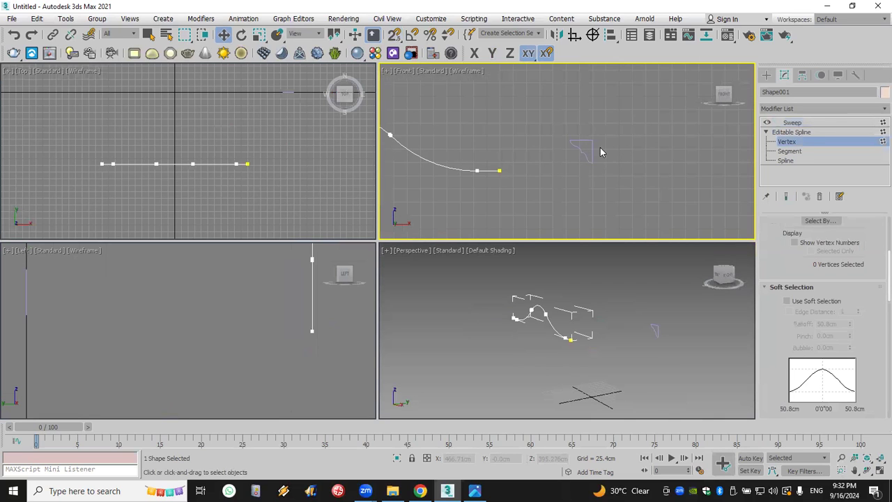
{"action": "left_click", "coordinate": [766, 75]}
{"action": "scroll", "coordinate": [583, 174], "scroll_direction": "up", "scroll_amount": 5}
{"action": "left_click", "coordinate": [784, 74]}
{"action": "left_click", "coordinate": [787, 141]}
{"action": "left_click_drag", "start_coordinate": [771, 333], "coordinate": [806, 230]}
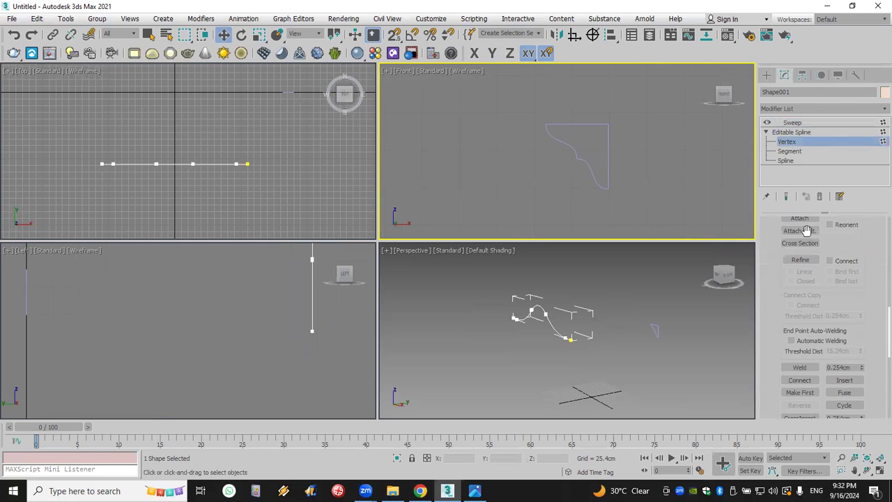
{"action": "left_click", "coordinate": [604, 188]}
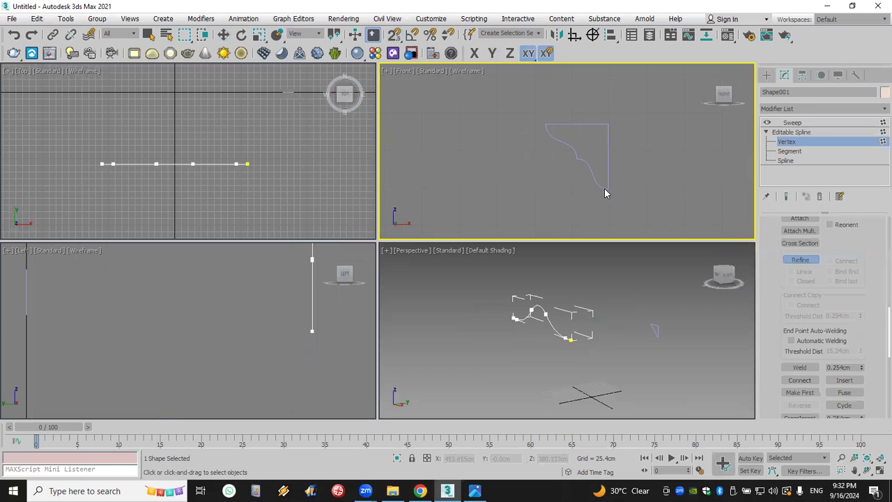
Refine the cornice profile at vertex level, adding a vertex just beside its lower-right corner in the front view
{"action": "left_click", "coordinate": [766, 74]}
{"action": "key", "text": "w"}
{"action": "left_click", "coordinate": [784, 75]}
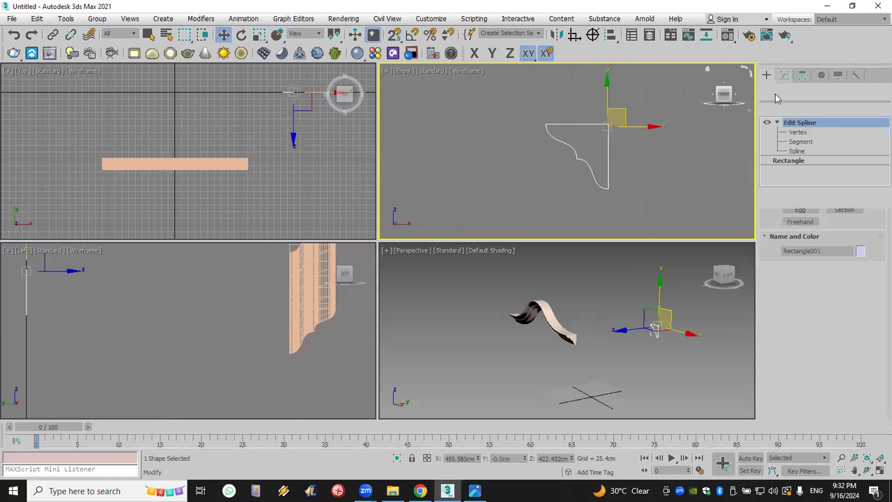
{"action": "left_click", "coordinate": [798, 131]}
{"action": "scroll", "coordinate": [779, 329], "scroll_direction": "down", "scroll_amount": 5}
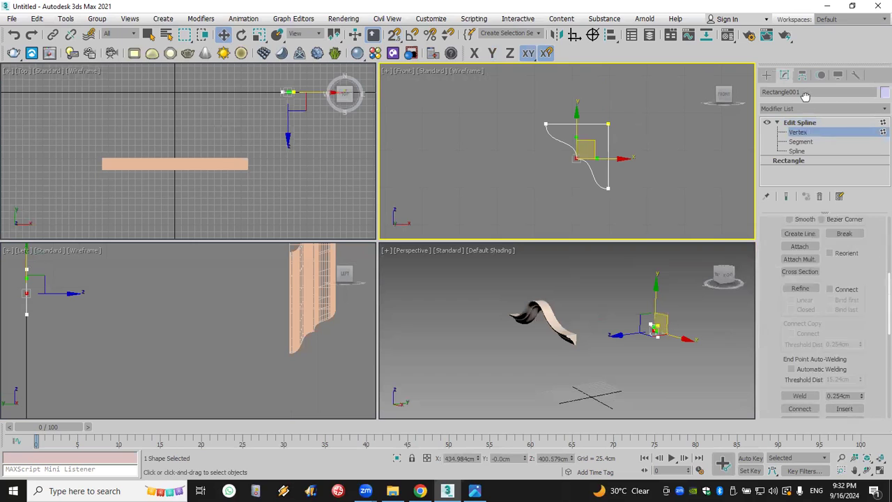
{"action": "left_click", "coordinate": [800, 265]}
{"action": "left_click", "coordinate": [606, 186]}
Move the profile's two right-hand corner vertices slightly to the right to form a short flat ledge at its bottom
{"action": "key", "text": "w"}
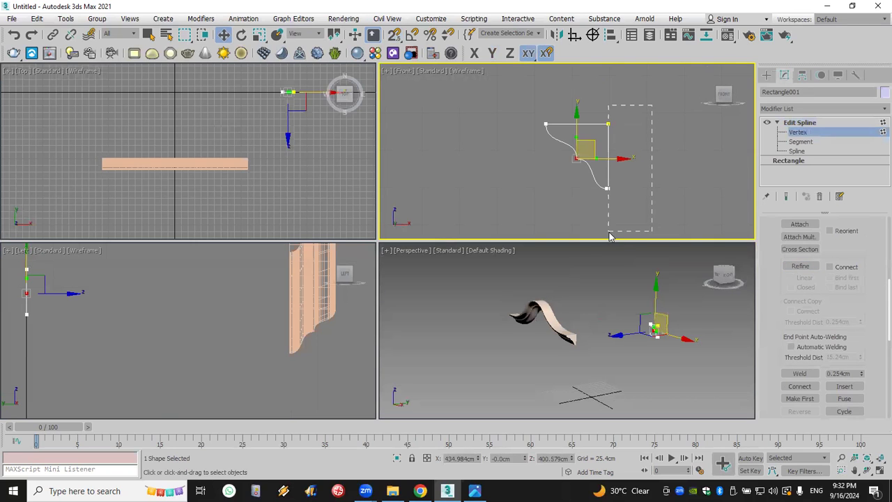
{"action": "left_click_drag", "start_coordinate": [608, 232], "coordinate": [608, 232]}
{"action": "scroll", "coordinate": [641, 160], "scroll_direction": "down", "scroll_amount": 2}
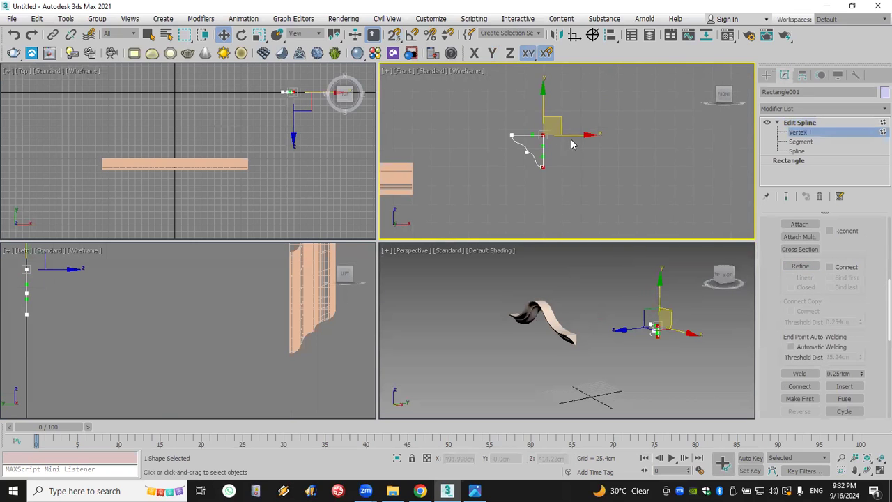
{"action": "left_click_drag", "start_coordinate": [587, 136], "coordinate": [584, 136]}
{"action": "left_click", "coordinate": [595, 111]}
{"action": "left_click_drag", "start_coordinate": [603, 103], "coordinate": [493, 140]}
{"action": "left_click_drag", "start_coordinate": [513, 103], "coordinate": [520, 36]}
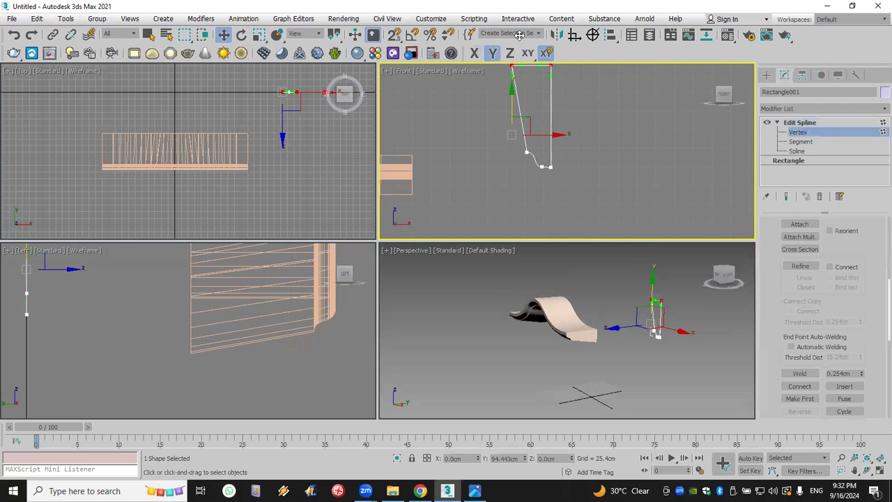
{"action": "left_click", "coordinate": [14, 35]}
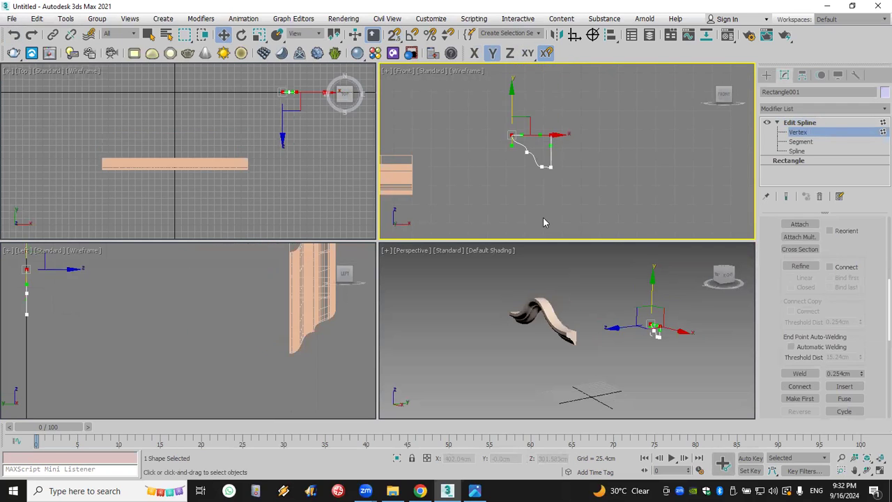
Refine the profile with a vertex close to its upper-left corner and raise the top vertices far upward to deepen the sweep
{"action": "left_click", "coordinate": [800, 266]}
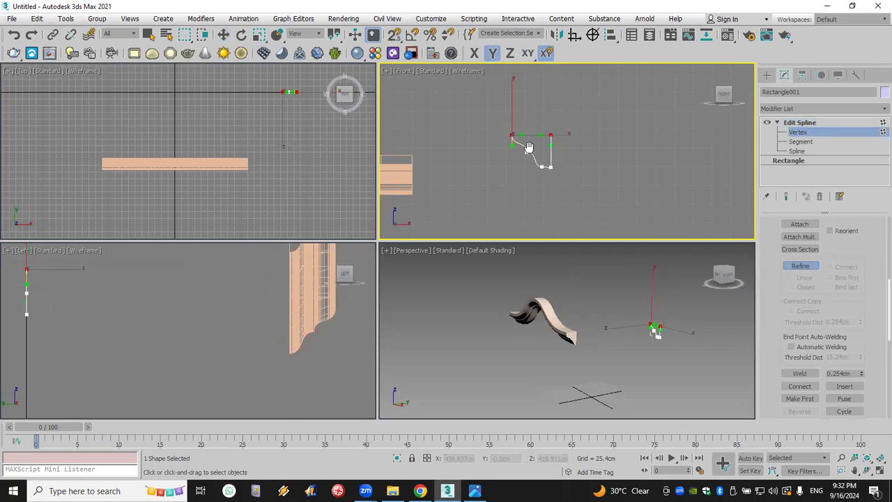
{"action": "scroll", "coordinate": [529, 147], "scroll_direction": "up", "scroll_amount": 4}
{"action": "right_click", "coordinate": [548, 169]}
{"action": "left_click_drag", "start_coordinate": [643, 155], "coordinate": [621, 160]}
{"action": "scroll", "coordinate": [570, 139], "scroll_direction": "down", "scroll_amount": 4}
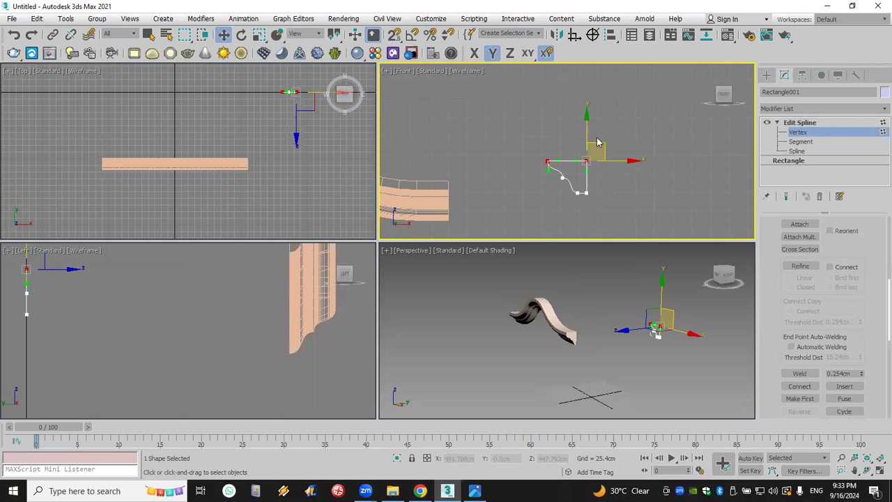
{"action": "left_click_drag", "start_coordinate": [586, 122], "coordinate": [579, 5]}
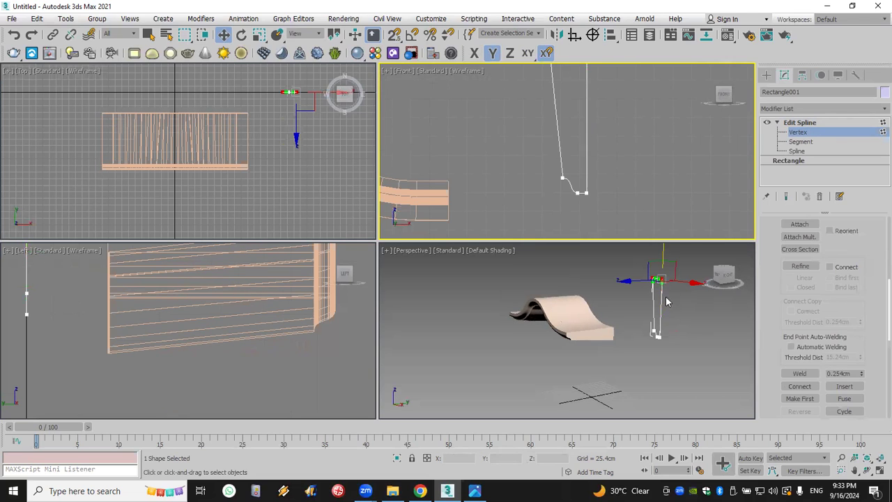
Examine the deepened arched band from several sides in the perspective view and compare it with the profile in the front view
{"action": "scroll", "coordinate": [552, 336], "scroll_direction": "up", "scroll_amount": 5}
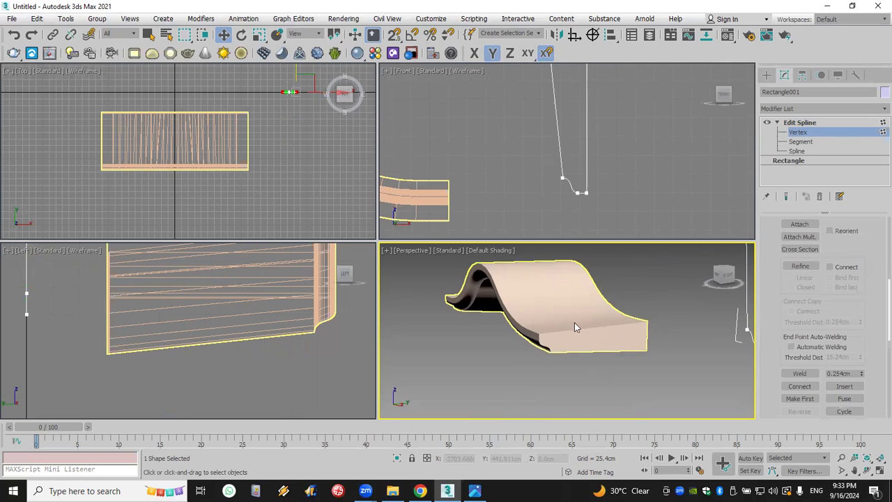
{"action": "key", "text": "z"}
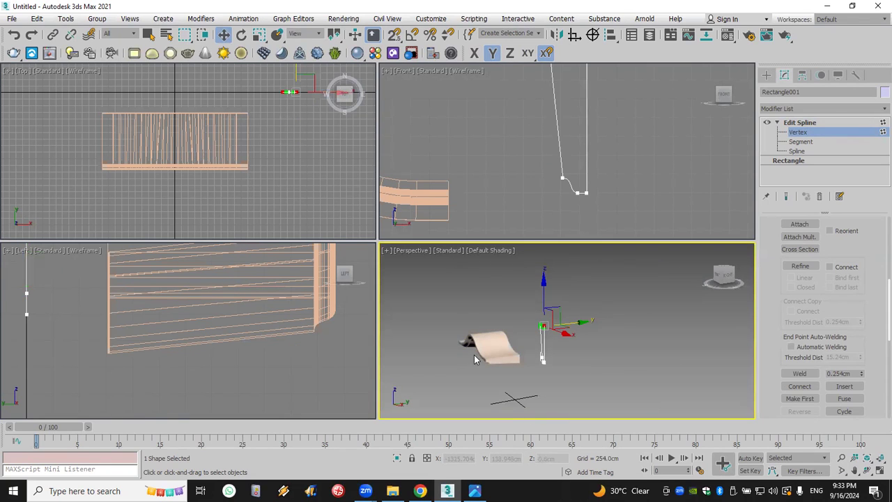
{"action": "scroll", "coordinate": [475, 355], "scroll_direction": "up", "scroll_amount": 10}
{"action": "left_click", "coordinate": [867, 470]}
{"action": "left_click_drag", "start_coordinate": [558, 348], "coordinate": [578, 341]}
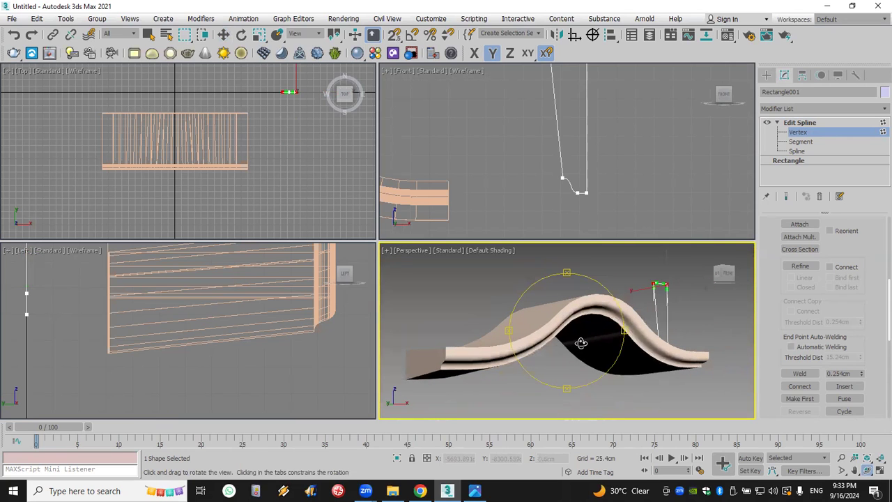
{"action": "left_click_drag", "start_coordinate": [582, 342], "coordinate": [578, 310]}
{"action": "left_click", "coordinate": [567, 218]}
{"action": "scroll", "coordinate": [564, 209], "scroll_direction": "down", "scroll_amount": 2}
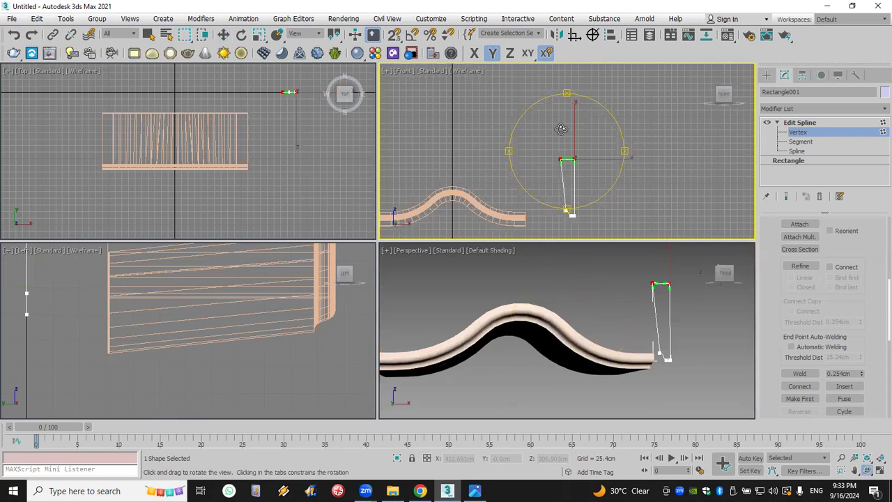
{"action": "scroll", "coordinate": [567, 174], "scroll_direction": "up", "scroll_amount": 4}
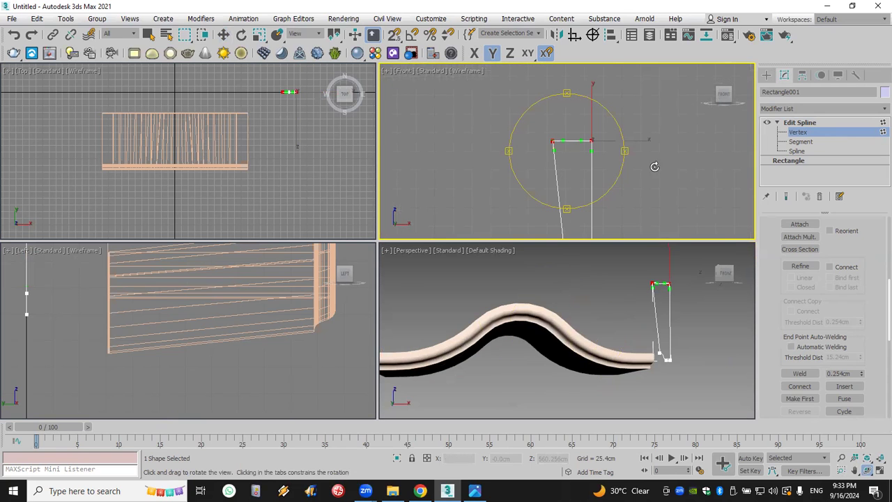
{"action": "left_click", "coordinate": [551, 296]}
{"action": "left_click_drag", "start_coordinate": [548, 313], "coordinate": [620, 362]}
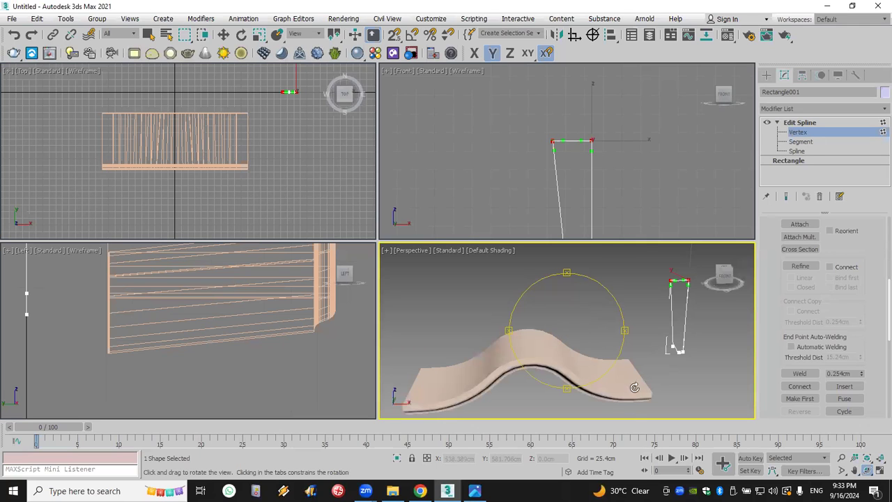
{"action": "left_click", "coordinate": [598, 154]}
{"action": "scroll", "coordinate": [598, 155], "scroll_direction": "down", "scroll_amount": 2}
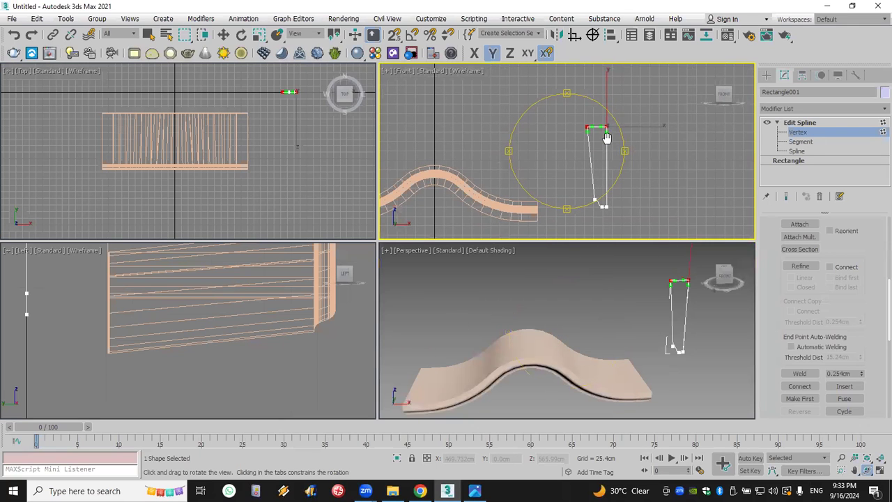
Move the vertex just below the profile's upper-left corner outward and slightly down, and check the band's slanted rear edge in perspective
{"action": "key", "text": "w"}
{"action": "left_click", "coordinate": [557, 105]}
{"action": "left_click", "coordinate": [394, 35]}
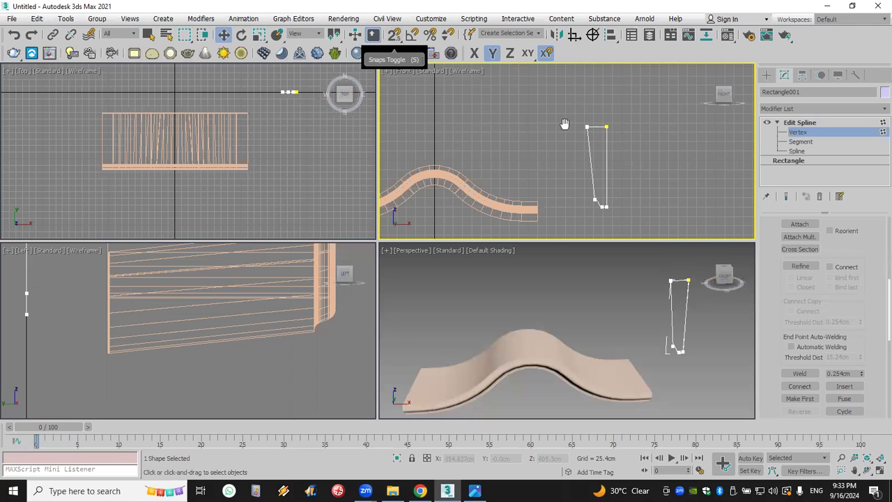
{"action": "scroll", "coordinate": [562, 125], "scroll_direction": "up", "scroll_amount": 5}
{"action": "left_click", "coordinate": [661, 137]}
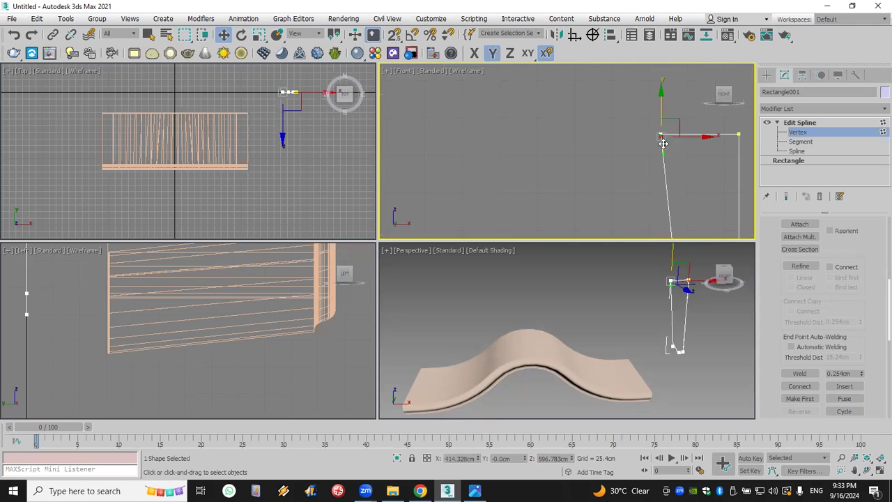
{"action": "left_click_drag", "start_coordinate": [676, 129], "coordinate": [659, 147]}
{"action": "scroll", "coordinate": [629, 306], "scroll_direction": "down", "scroll_amount": 5}
{"action": "scroll", "coordinate": [597, 309], "scroll_direction": "up", "scroll_amount": 8}
{"action": "middle_click_drag", "start_coordinate": [597, 309], "coordinate": [599, 268]}
{"action": "left_click", "coordinate": [867, 472]}
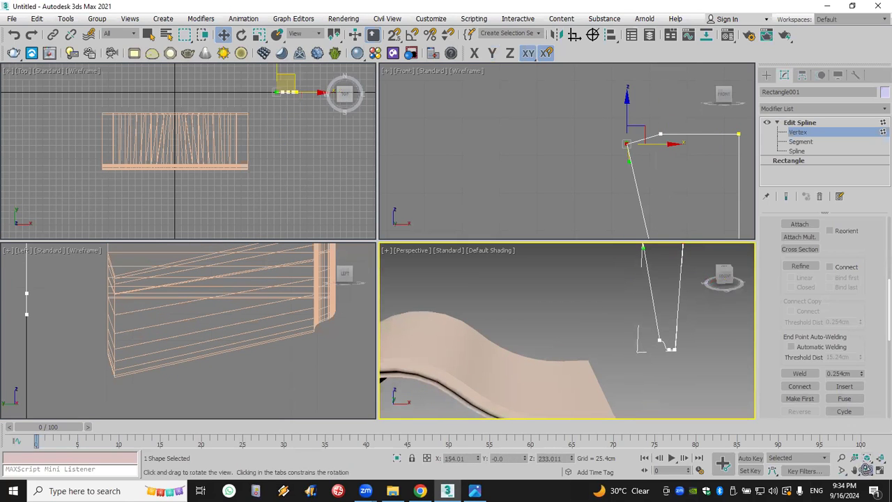
{"action": "mouse_move", "coordinate": [550, 321]}
{"action": "left_mouse_down"}
{"action": "mouse_move", "coordinate": [495, 316]}
{"action": "mouse_move", "coordinate": [663, 293]}
{"action": "left_mouse_up"}
{"action": "left_click", "coordinate": [623, 155]}
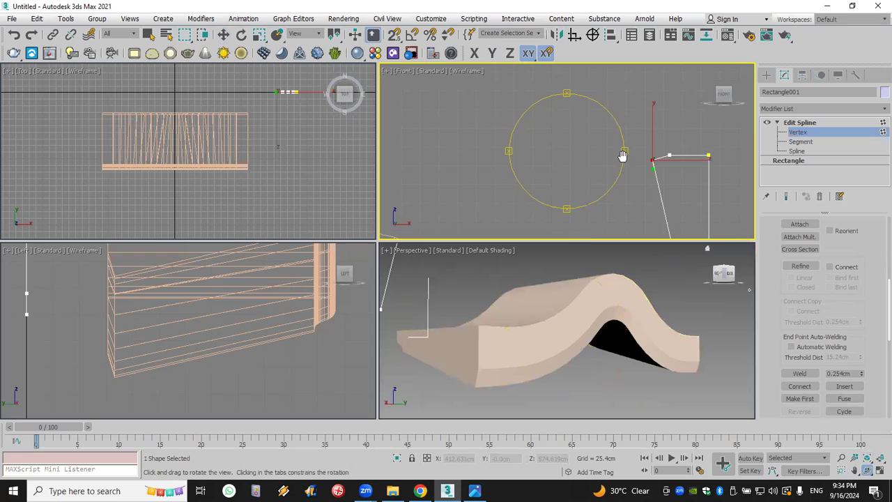
Reset the scene without saving the arched band and its profile
{"action": "key", "text": "z"}
{"action": "left_click_drag", "start_coordinate": [600, 168], "coordinate": [612, 174]}
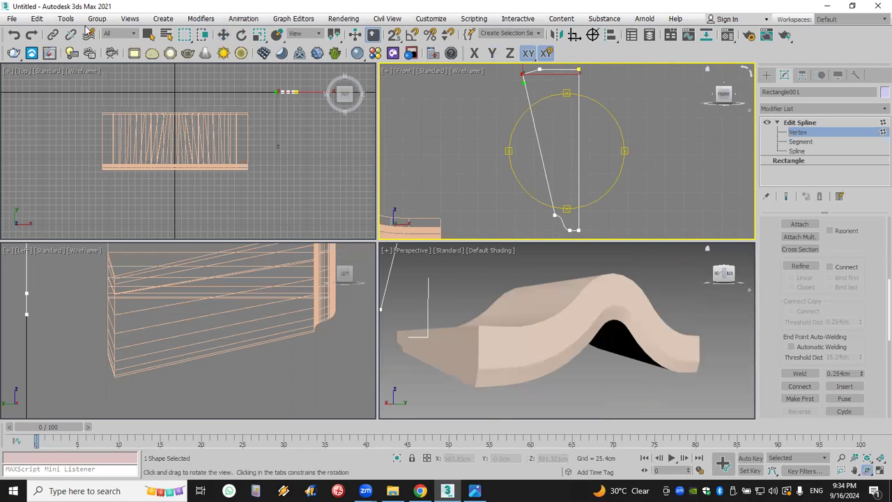
{"action": "left_click", "coordinate": [11, 19]}
{"action": "left_click", "coordinate": [26, 51]}
{"action": "left_click", "coordinate": [449, 262]}
{"action": "left_click", "coordinate": [421, 261]}
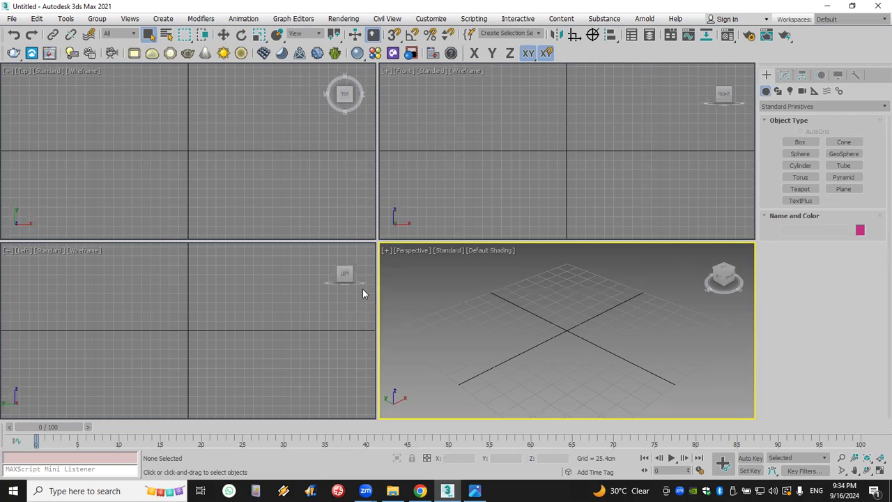
Start opening a scene file and browse from the Desktop through the MAX shortcut to the External Files folder
{"action": "left_click", "coordinate": [12, 18]}
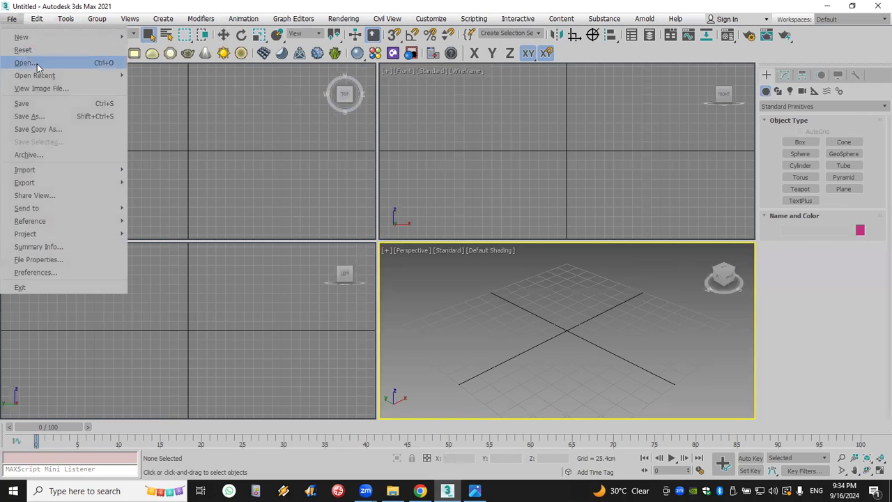
{"action": "left_click", "coordinate": [42, 62]}
{"action": "left_click", "coordinate": [50, 123]}
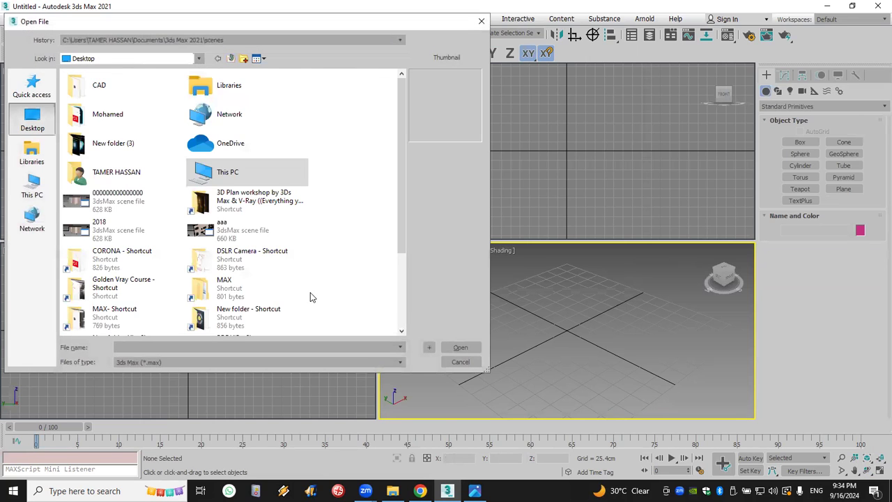
{"action": "scroll", "coordinate": [310, 295], "scroll_direction": "down", "scroll_amount": 3}
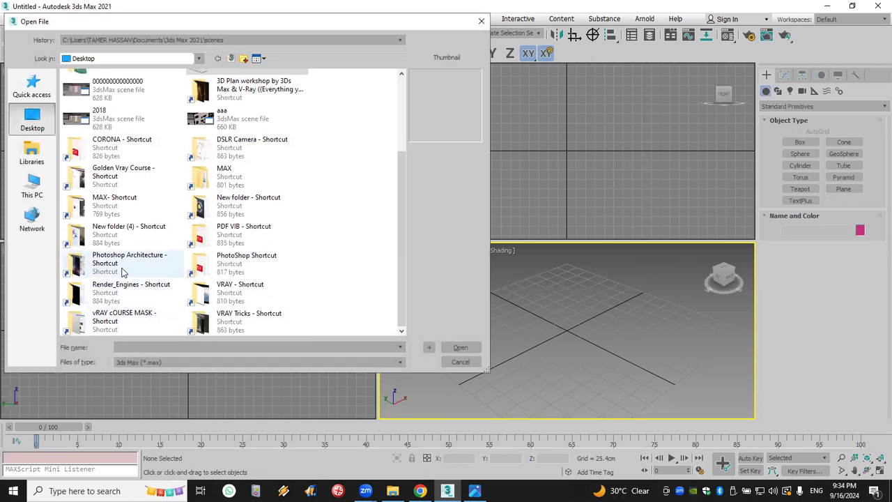
{"action": "double_click", "coordinate": [115, 202]}
{"action": "scroll", "coordinate": [155, 294], "scroll_direction": "down", "scroll_amount": 2}
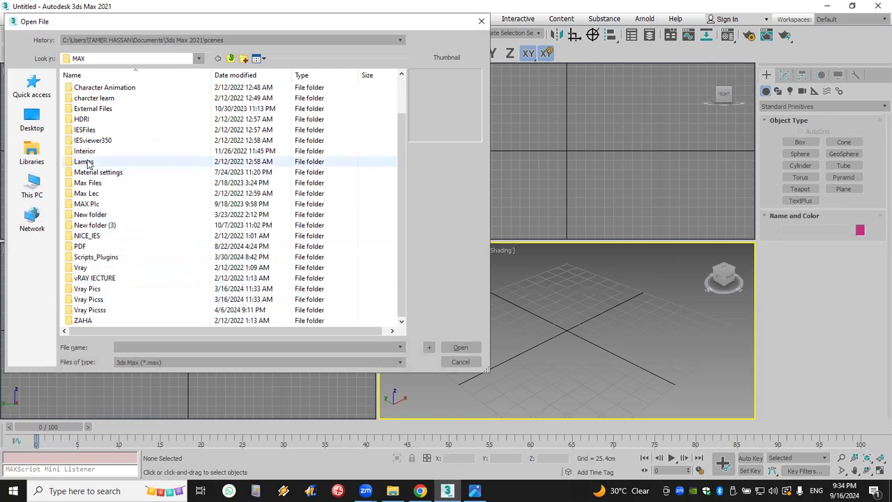
{"action": "scroll", "coordinate": [123, 272], "scroll_direction": "up", "scroll_amount": 2}
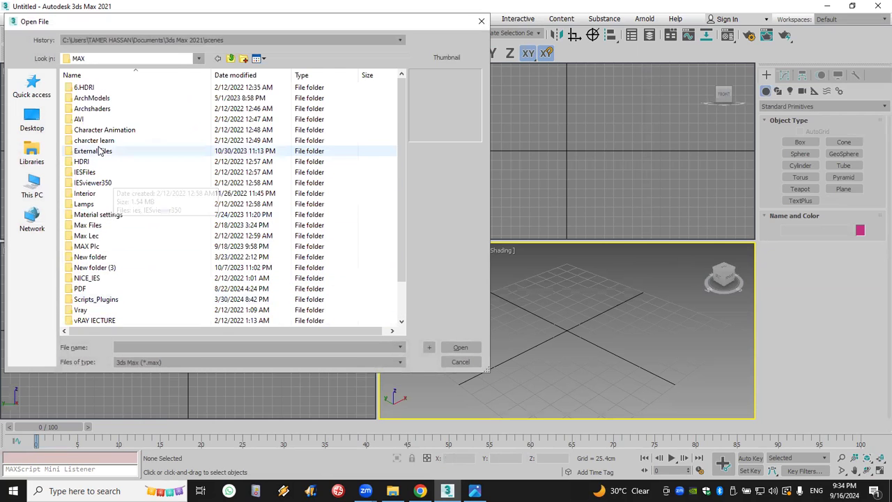
{"action": "double_click", "coordinate": [100, 152]}
Open the aaa scene from the External Files folder and dismiss the Scene Converter without converting anything
{"action": "scroll", "coordinate": [123, 206], "scroll_direction": "down", "scroll_amount": 1}
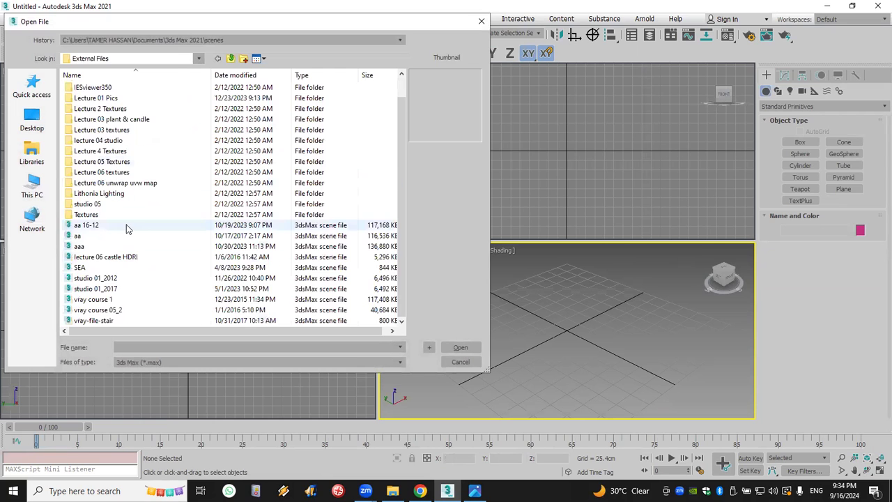
{"action": "left_click", "coordinate": [86, 226]}
{"action": "left_click", "coordinate": [80, 238]}
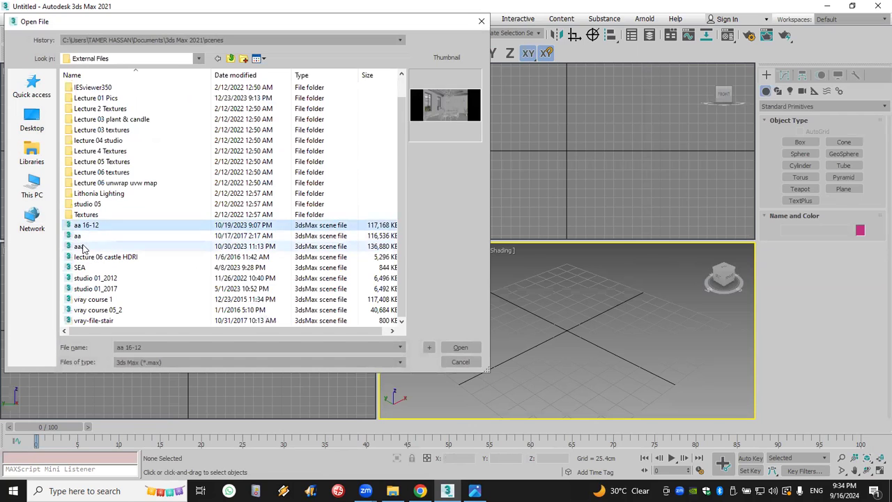
{"action": "left_click", "coordinate": [83, 246]}
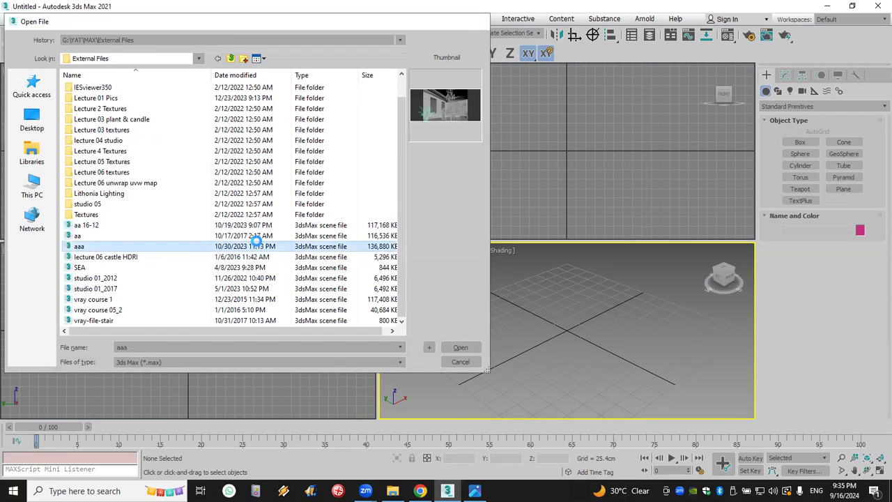
{"action": "key", "text": "Return"}
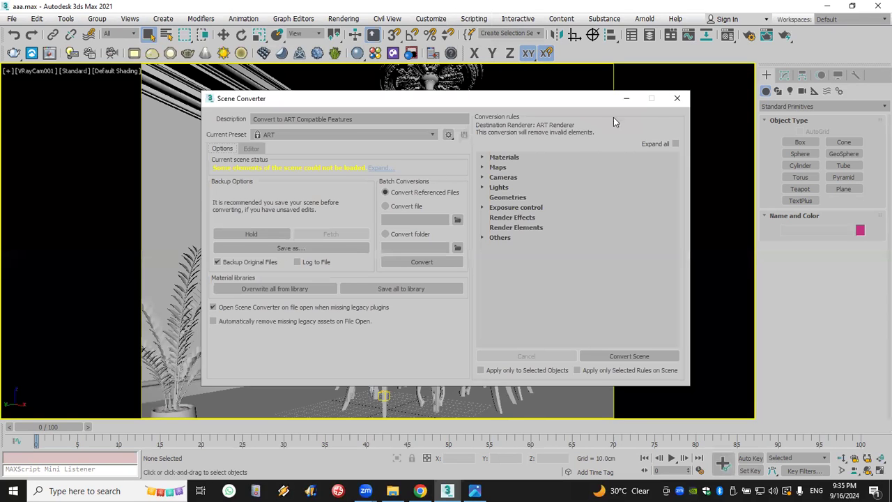
{"action": "left_click", "coordinate": [677, 99]}
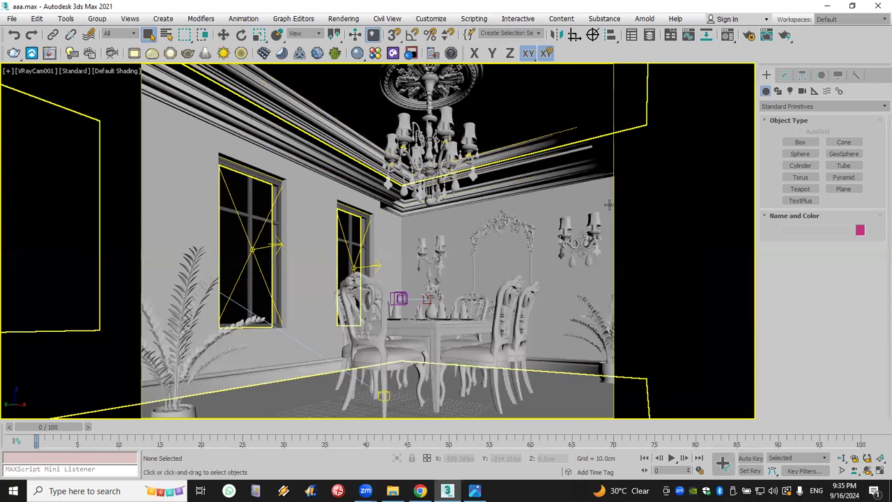
Display the dining room's camera view in High Quality to examine the ceiling cornices and wall mouldings
{"action": "left_click", "coordinate": [544, 166]}
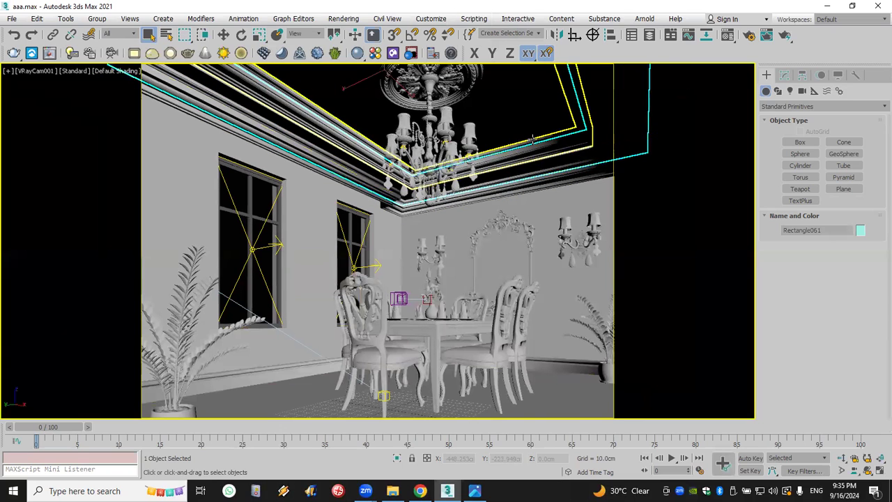
{"action": "left_click", "coordinate": [80, 71]}
{"action": "mouse_move", "coordinate": [177, 175]}
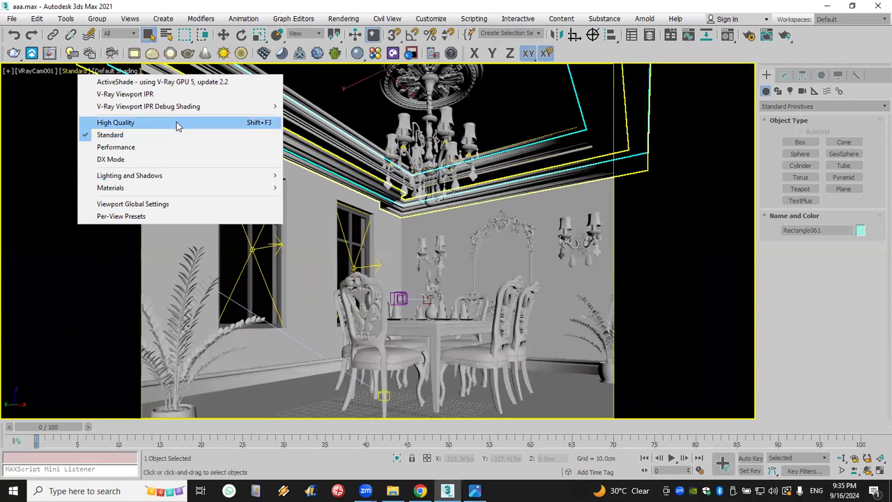
{"action": "key", "text": "Escape"}
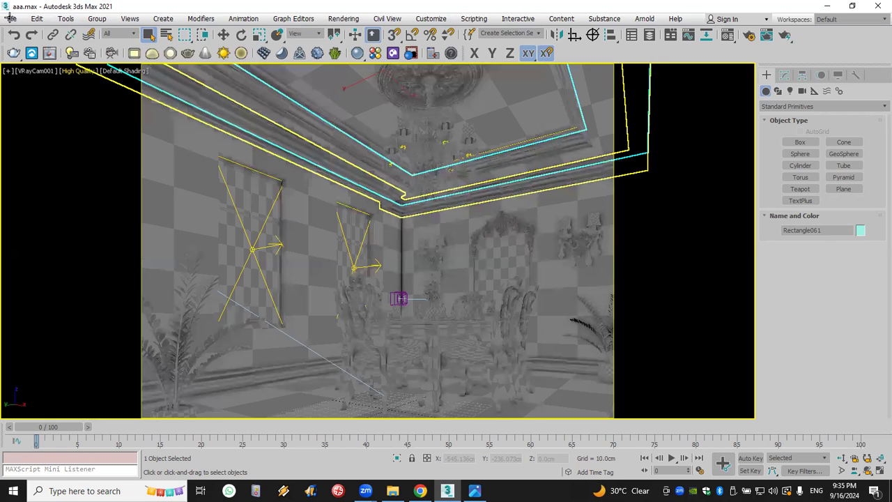
{"action": "left_click", "coordinate": [269, 170]}
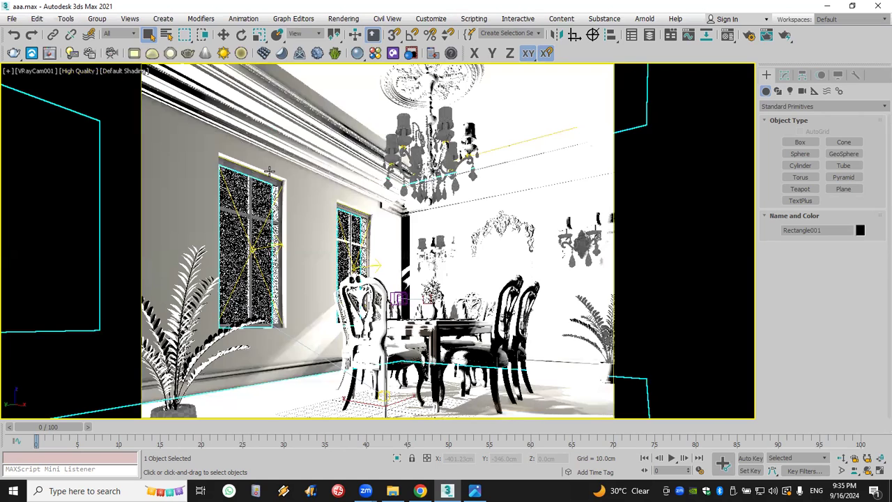
Reset the dining room scene, discarding the changes
{"action": "left_click", "coordinate": [12, 19]}
{"action": "left_click", "coordinate": [30, 46]}
{"action": "left_click", "coordinate": [442, 262]}
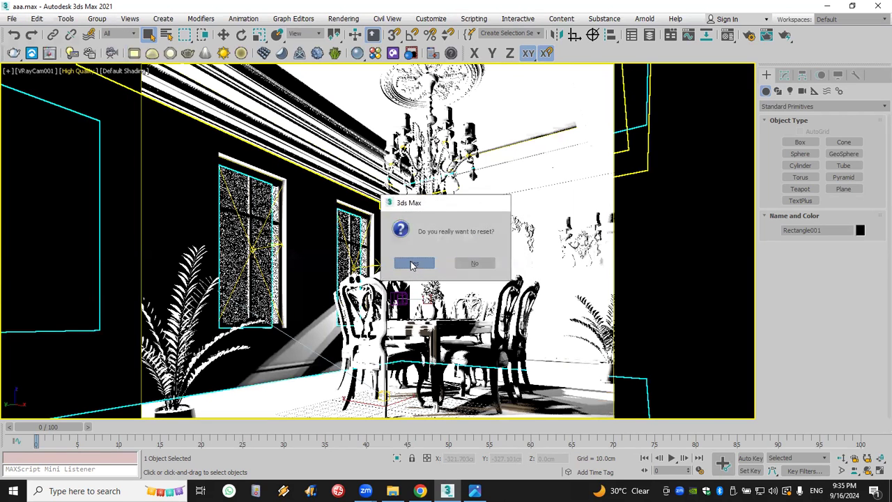
{"action": "left_click", "coordinate": [409, 262]}
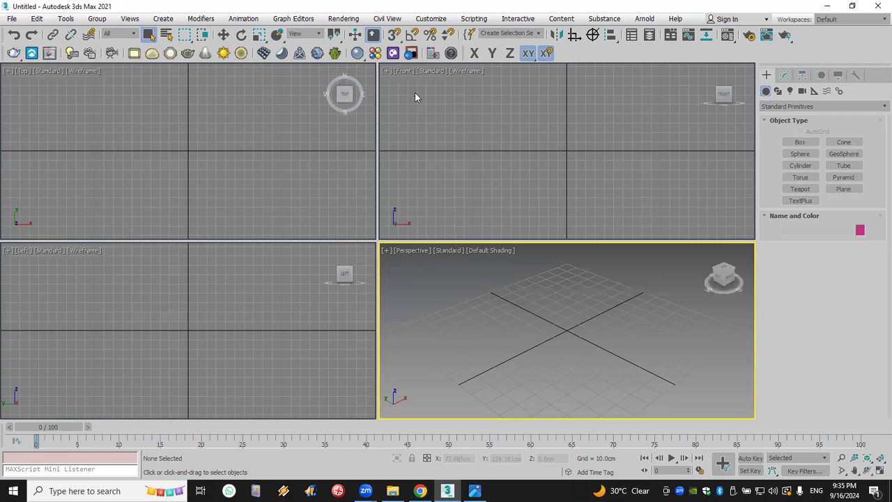
Open the scene file named only with zeros from the Desktop
{"action": "left_click", "coordinate": [12, 19]}
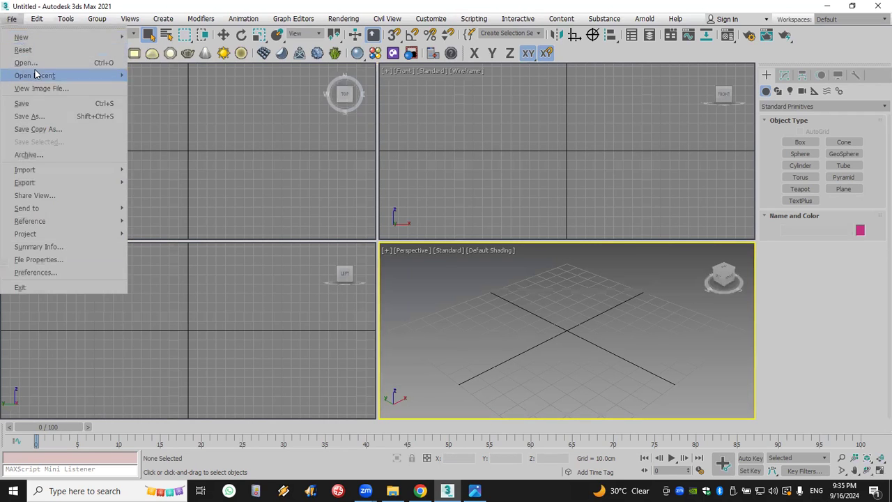
{"action": "left_click", "coordinate": [50, 80]}
{"action": "left_click", "coordinate": [32, 120]}
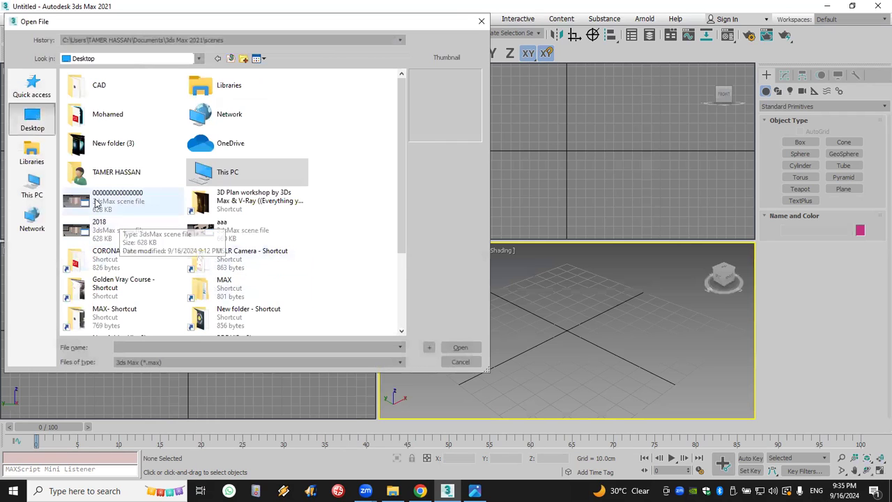
{"action": "double_click", "coordinate": [112, 200]}
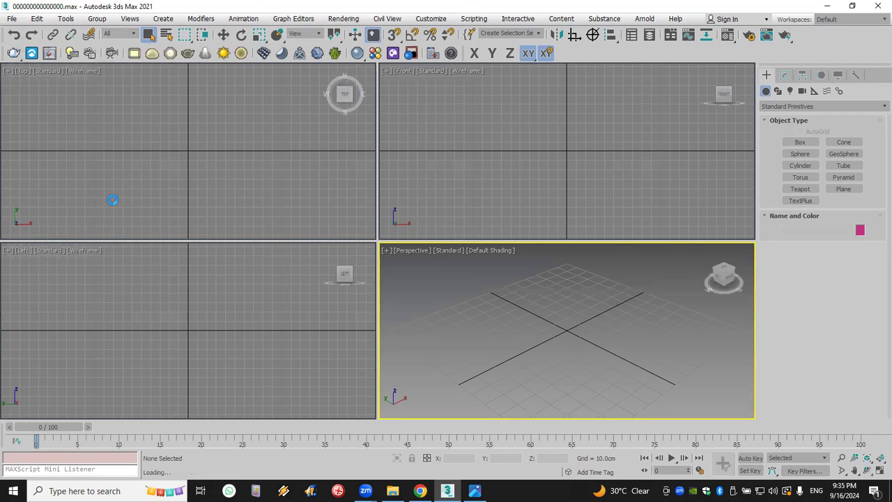
{"action": "left_click", "coordinate": [449, 297]}
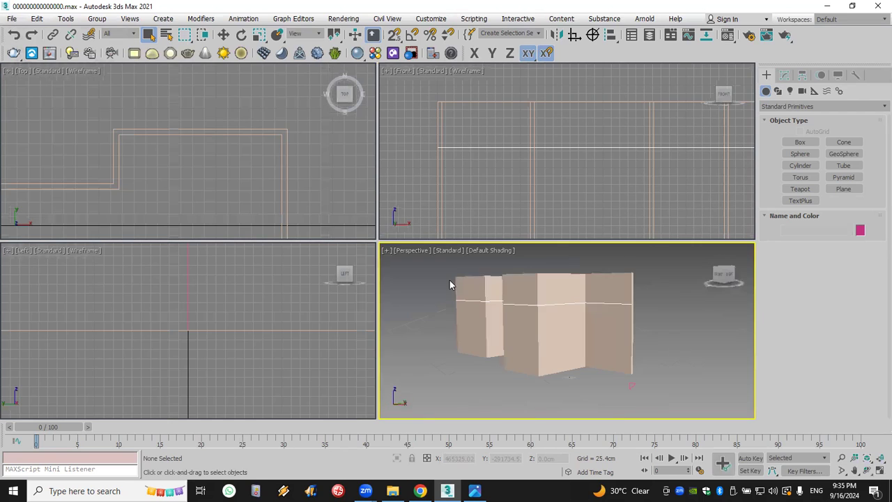
Delete the stepped wall and the horizontal band running along it, keeping the small cornice profile
{"action": "scroll", "coordinate": [611, 321], "scroll_direction": "down", "scroll_amount": 5}
{"action": "scroll", "coordinate": [612, 321], "scroll_direction": "up", "scroll_amount": 8}
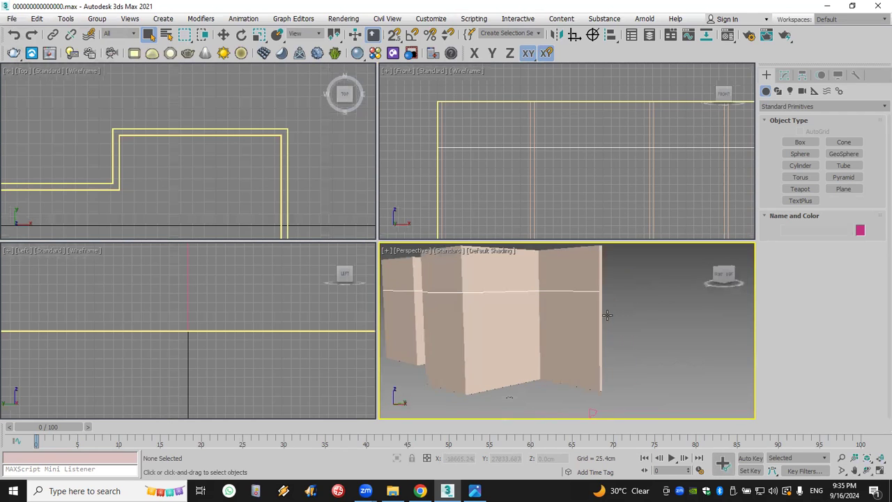
{"action": "scroll", "coordinate": [203, 160], "scroll_direction": "down", "scroll_amount": 3}
{"action": "scroll", "coordinate": [304, 134], "scroll_direction": "down", "scroll_amount": 2}
{"action": "left_click_drag", "start_coordinate": [304, 134], "coordinate": [134, 174]}
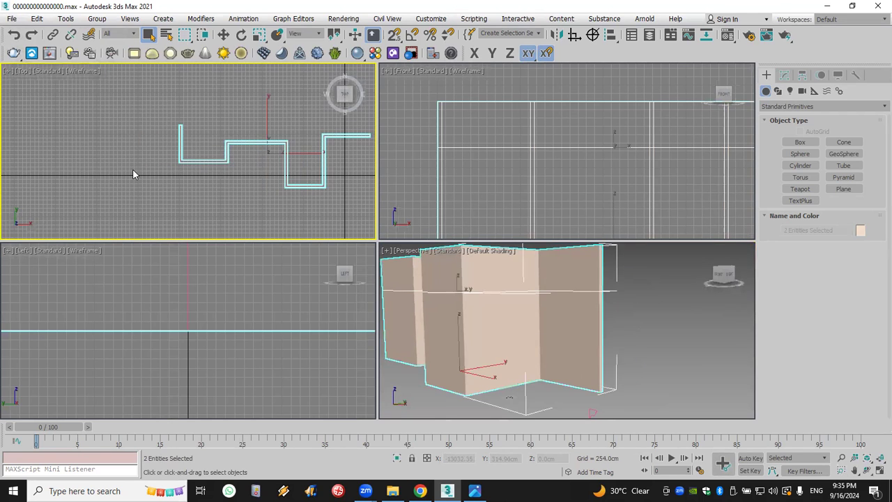
{"action": "key", "text": "Delete"}
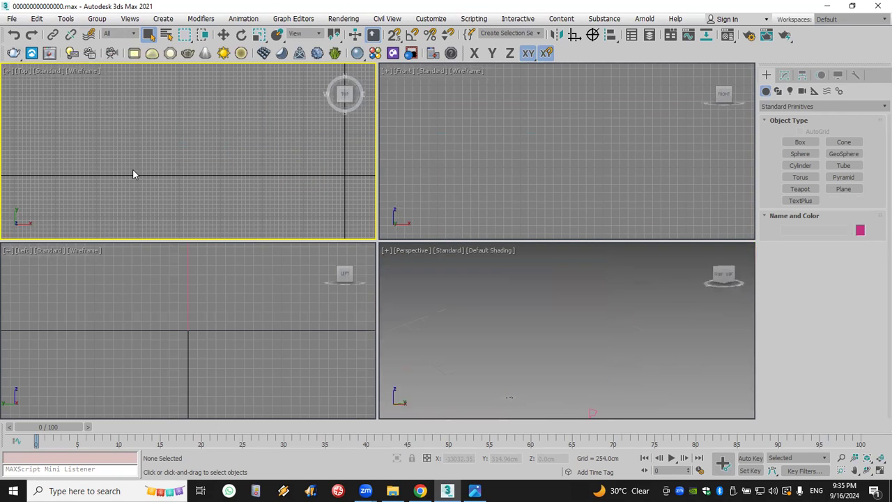
Draw a large upright rectangle spline in the top view, enclosing the area just beside the small profile
{"action": "scroll", "coordinate": [191, 188], "scroll_direction": "down", "scroll_amount": 3}
{"action": "middle_click_drag", "start_coordinate": [191, 189], "coordinate": [207, 169]}
{"action": "scroll", "coordinate": [287, 199], "scroll_direction": "up", "scroll_amount": 2}
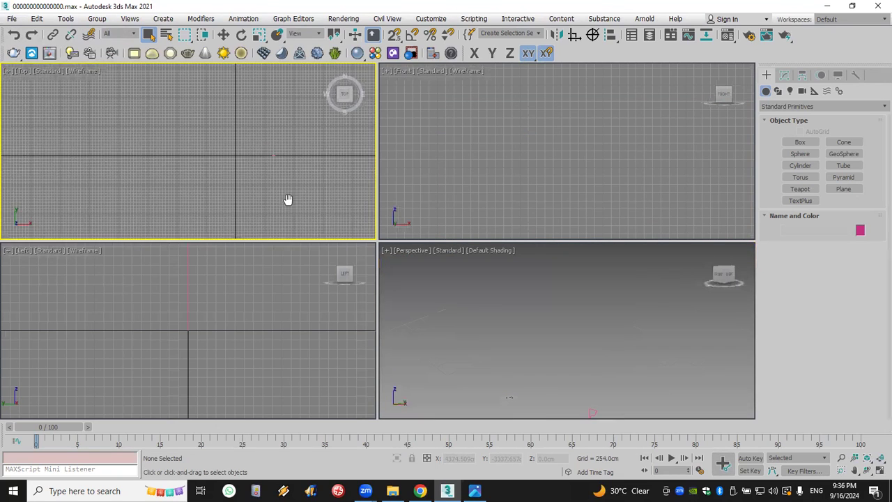
{"action": "left_click", "coordinate": [789, 90]}
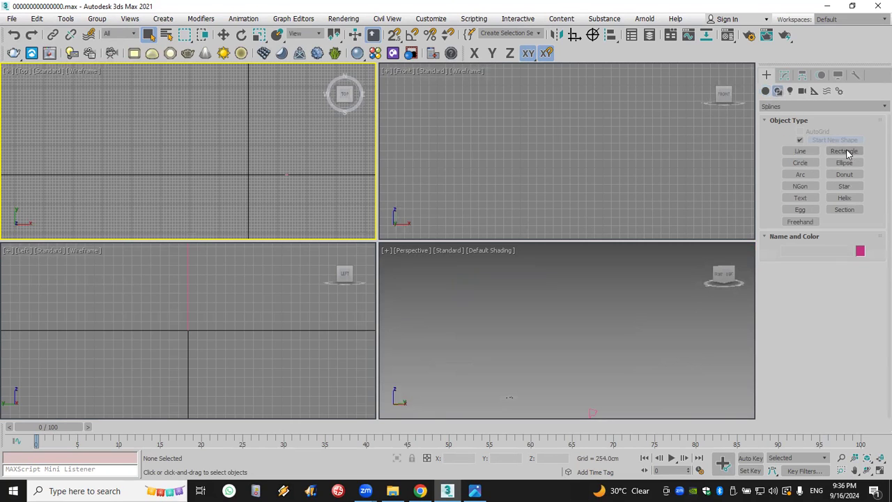
{"action": "left_click", "coordinate": [844, 150]}
{"action": "left_click_drag", "start_coordinate": [187, 96], "coordinate": [258, 183]}
{"action": "middle_click_drag", "start_coordinate": [582, 381], "coordinate": [593, 358]}
{"action": "scroll", "coordinate": [594, 359], "scroll_direction": "down", "scroll_amount": 3}
{"action": "right_click", "coordinate": [598, 363]}
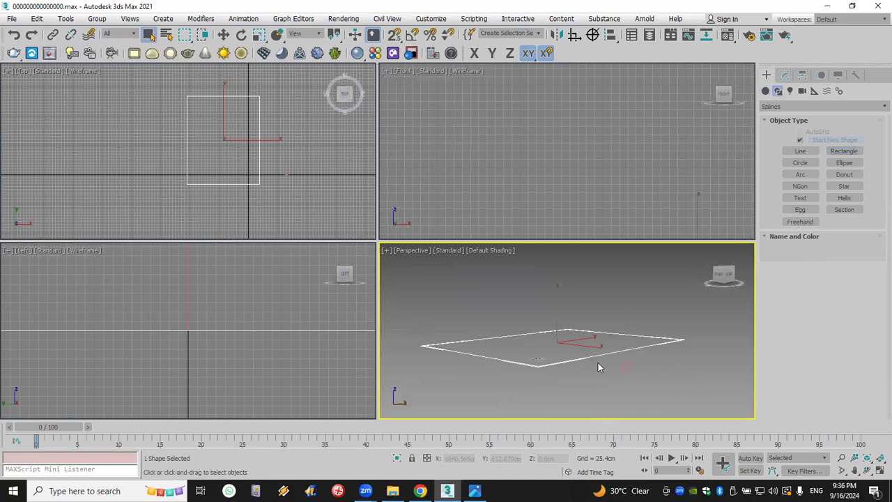
{"action": "left_click", "coordinate": [584, 360]}
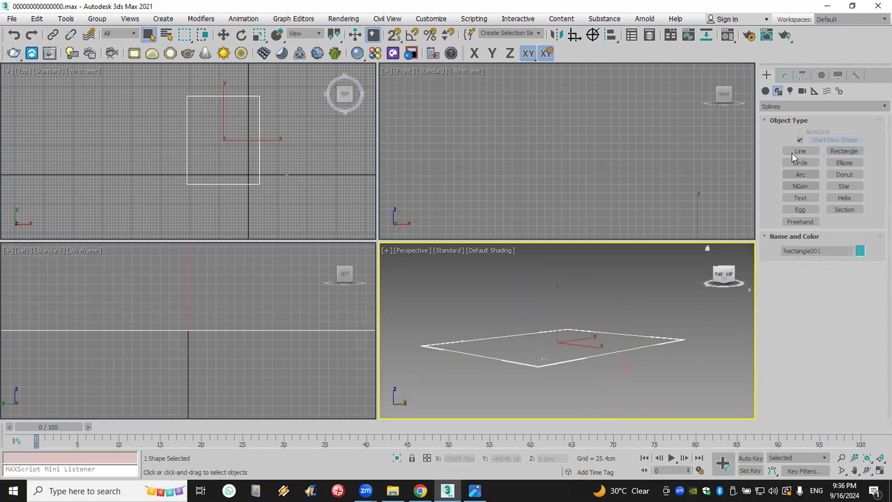
Add a Sweep modifier to the new rectangle
{"action": "left_click", "coordinate": [785, 74]}
{"action": "left_click", "coordinate": [798, 108]}
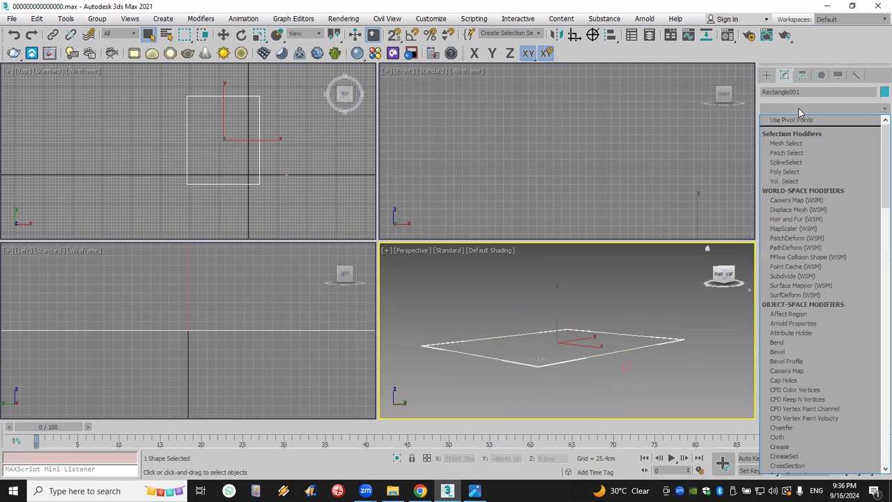
{"action": "type", "text": "sw"}
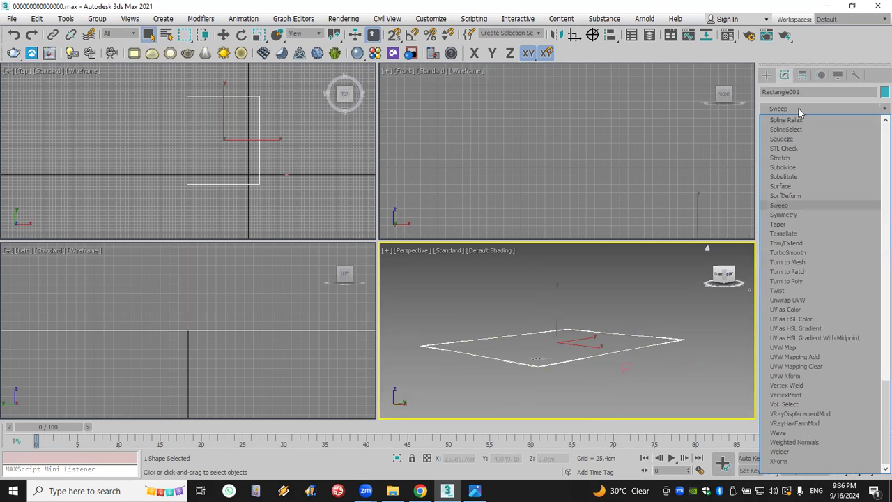
{"action": "left_click", "coordinate": [804, 203]}
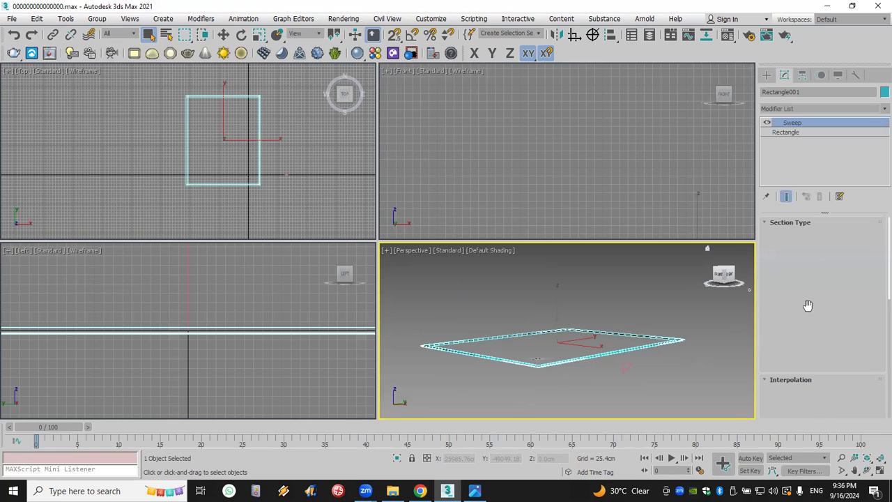
Switch the sweep to a custom section and pick the small cornice profile beside the rectangle as its section
{"action": "scroll", "coordinate": [776, 338], "scroll_direction": "down", "scroll_amount": 3}
{"action": "scroll", "coordinate": [812, 304], "scroll_direction": "up", "scroll_amount": 3}
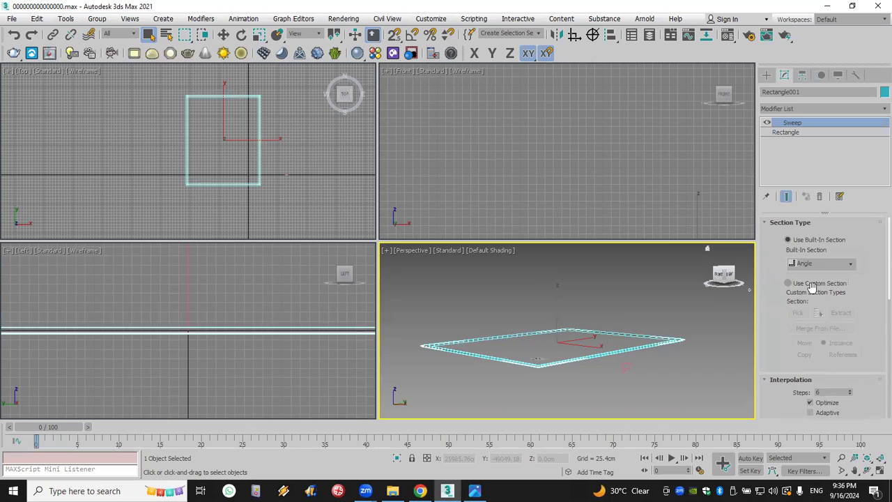
{"action": "left_click", "coordinate": [812, 285]}
{"action": "left_click", "coordinate": [798, 312]}
{"action": "left_click", "coordinate": [627, 368]}
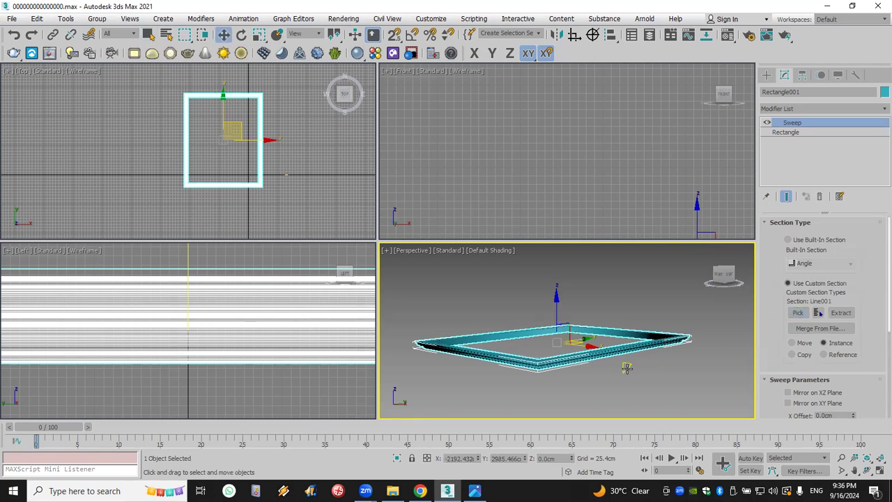
Mirror the custom section of the rectangle's Sweep modifier on the XZ plane
{"action": "scroll", "coordinate": [779, 352], "scroll_direction": "down", "scroll_amount": 2}
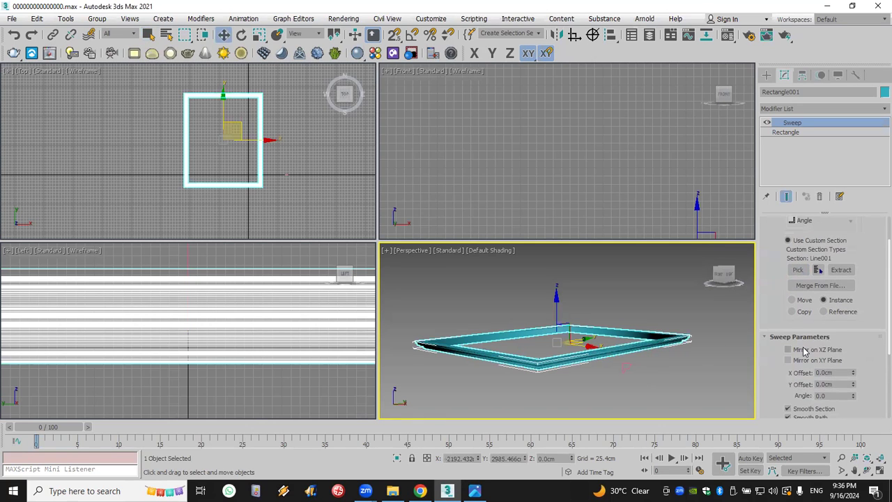
{"action": "left_click", "coordinate": [805, 350]}
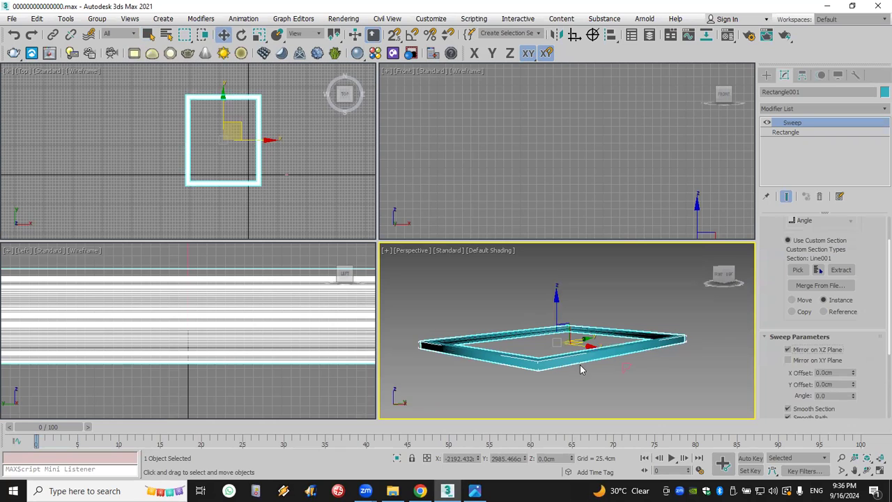
{"action": "left_click", "coordinate": [867, 470]}
{"action": "left_click_drag", "start_coordinate": [598, 370], "coordinate": [591, 321]}
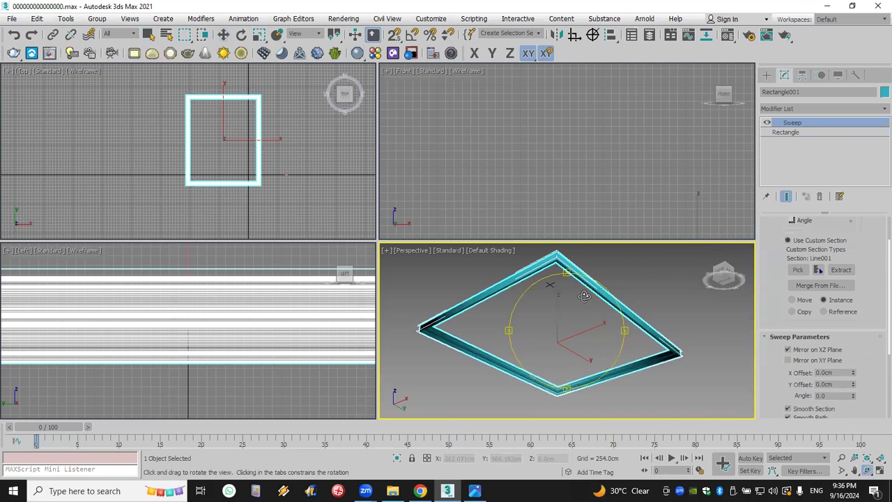
{"action": "key", "text": "w"}
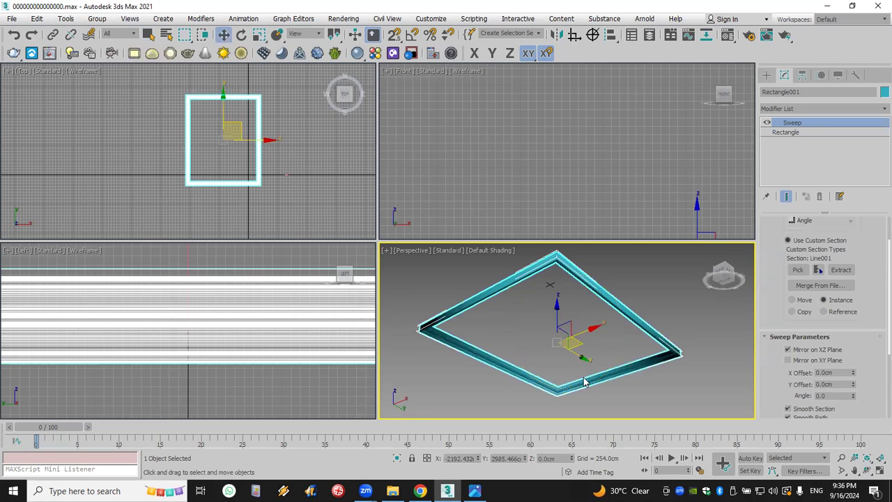
Select the Line001 moulding profile in the Front view and switch to editing its vertices
{"action": "middle_click_drag", "start_coordinate": [641, 205], "coordinate": [528, 111]}
{"action": "scroll", "coordinate": [658, 150], "scroll_direction": "up", "scroll_amount": 4}
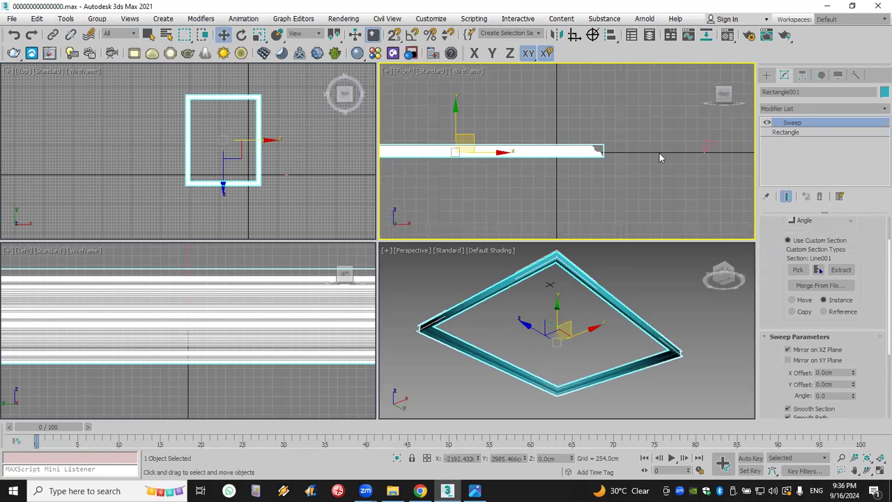
{"action": "scroll", "coordinate": [710, 163], "scroll_direction": "up", "scroll_amount": 5}
{"action": "left_click", "coordinate": [679, 145]}
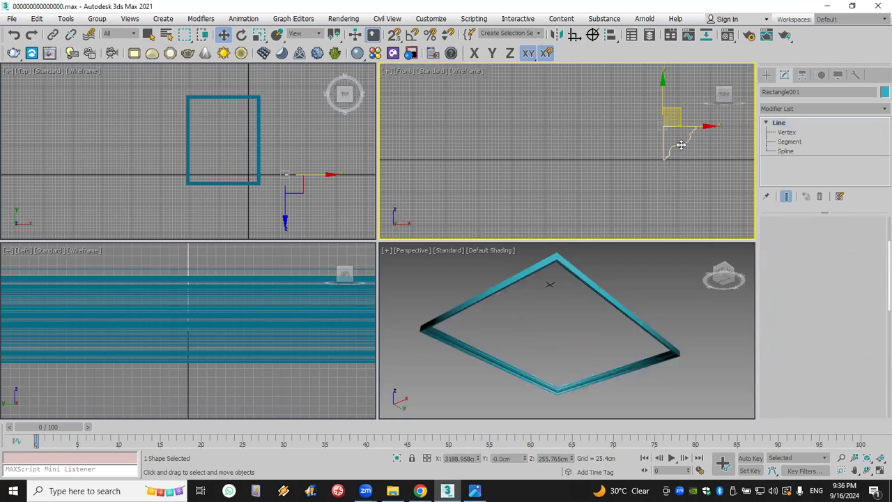
{"action": "key", "text": "1"}
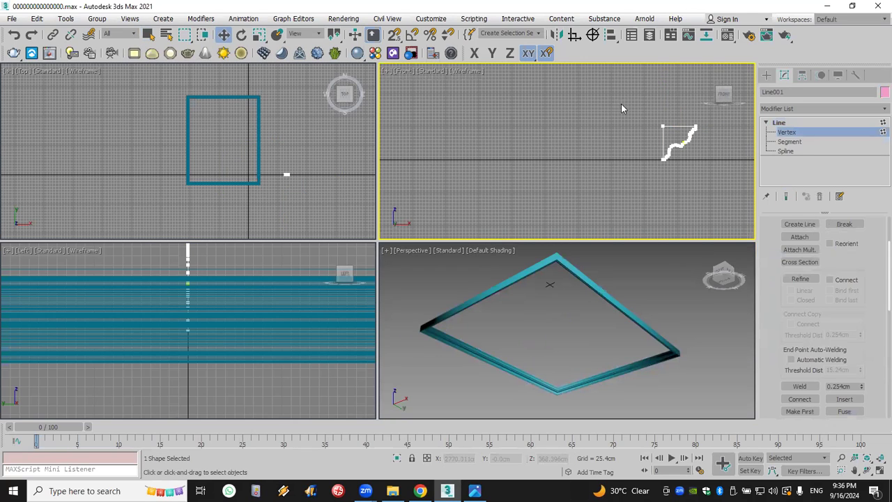
Try to move the vertices on the profile's straight back edge outward along X only, and undo the move
{"action": "left_click_drag", "start_coordinate": [630, 92], "coordinate": [665, 178]}
{"action": "key", "text": "F5"}
{"action": "left_click_drag", "start_coordinate": [663, 127], "coordinate": [531, 108]}
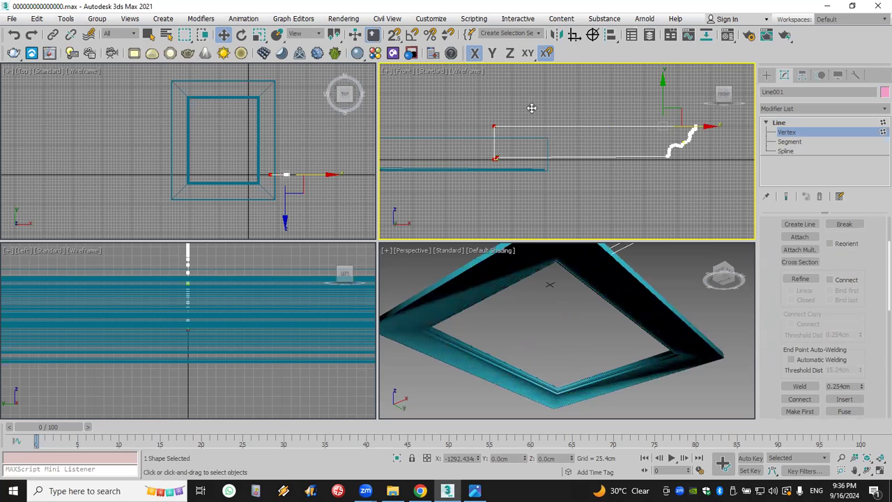
{"action": "left_click_drag", "start_coordinate": [531, 108], "coordinate": [531, 108]}
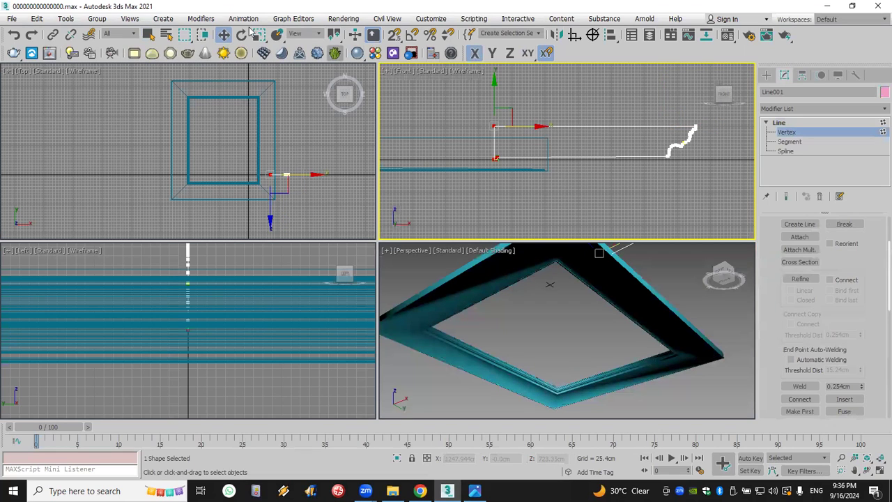
{"action": "left_click", "coordinate": [14, 34]}
Move the vertices on the profile's straight back edge far outward along X to widen the swept frame, and check its inner corner and underside
{"action": "left_click", "coordinate": [617, 168]}
{"action": "scroll", "coordinate": [675, 170], "scroll_direction": "up", "scroll_amount": 3}
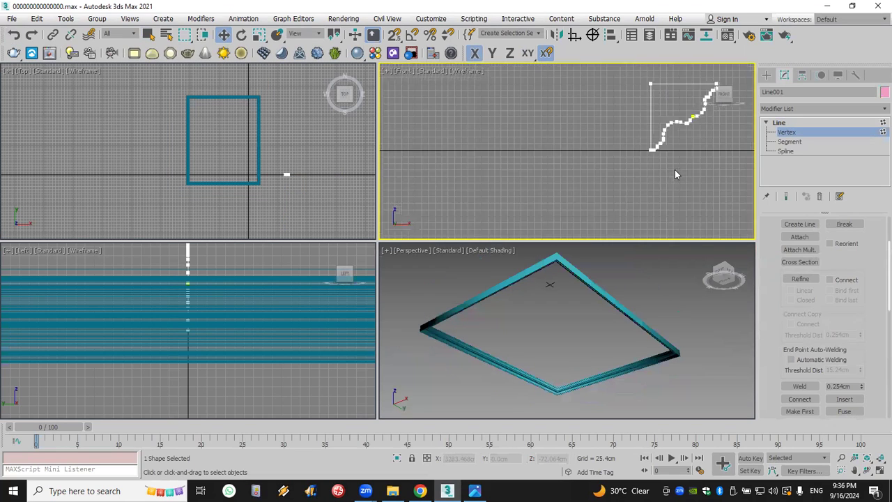
{"action": "left_click_drag", "start_coordinate": [638, 84], "coordinate": [658, 187]}
{"action": "left_click_drag", "start_coordinate": [682, 109], "coordinate": [415, 83]}
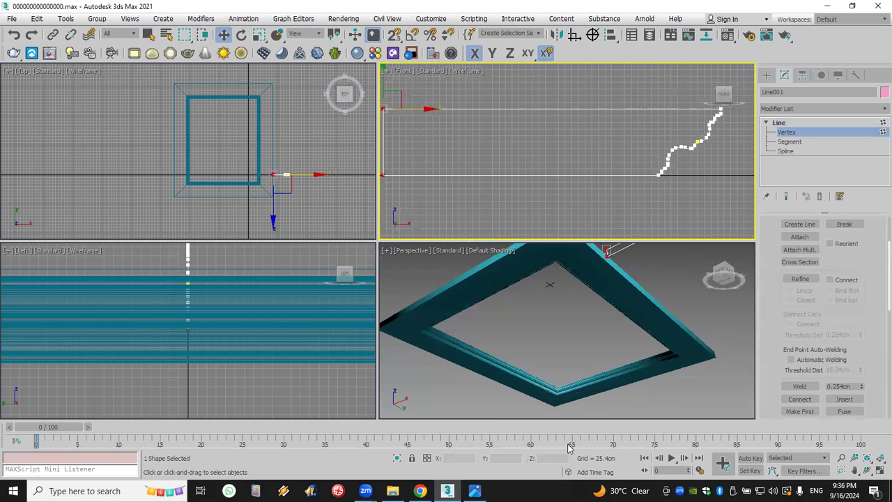
{"action": "scroll", "coordinate": [552, 394], "scroll_direction": "up", "scroll_amount": 6}
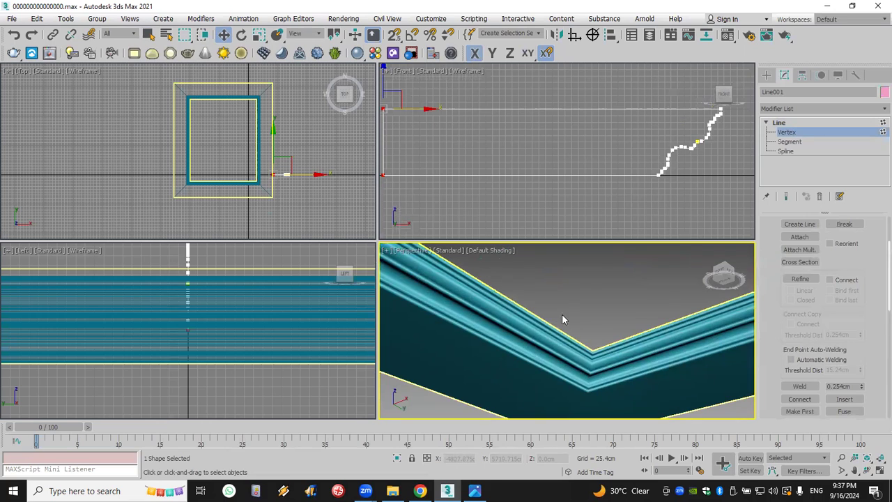
{"action": "scroll", "coordinate": [564, 324], "scroll_direction": "down", "scroll_amount": 3}
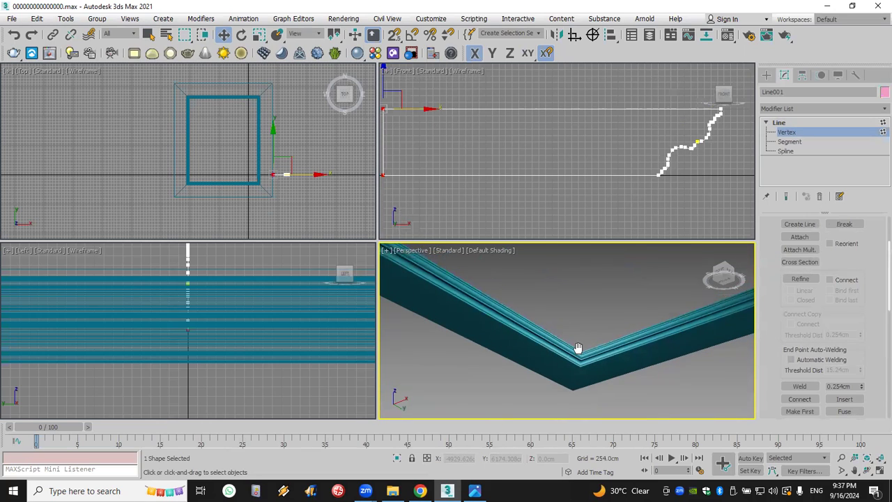
{"action": "scroll", "coordinate": [578, 348], "scroll_direction": "down", "scroll_amount": 2}
{"action": "middle_click_drag", "start_coordinate": [578, 348], "coordinate": [579, 421], "text": "alt"}
{"action": "left_click", "coordinate": [867, 472]}
{"action": "mouse_move", "coordinate": [560, 358]}
{"action": "left_mouse_down"}
{"action": "mouse_move", "coordinate": [571, 279]}
{"action": "mouse_move", "coordinate": [571, 367]}
{"action": "left_mouse_up"}
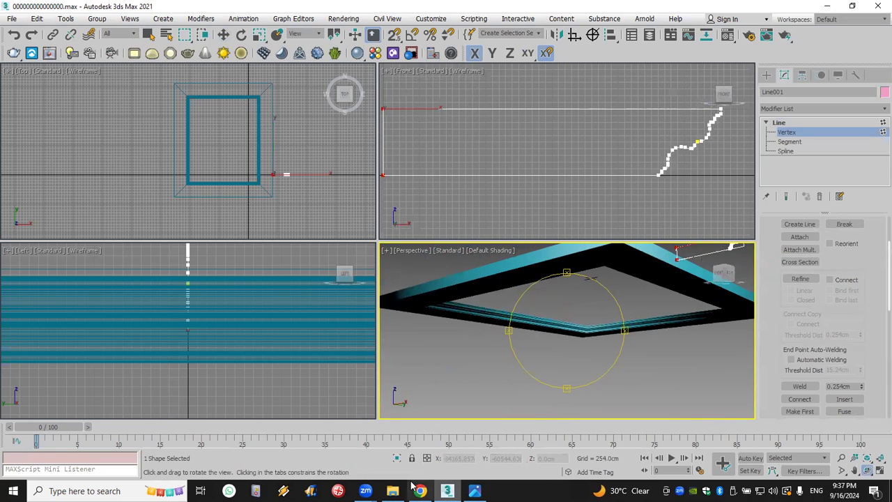
Reset 3ds Max to a new empty scene
{"action": "left_click", "coordinate": [12, 18]}
{"action": "left_click", "coordinate": [24, 47]}
{"action": "left_click", "coordinate": [446, 262]}
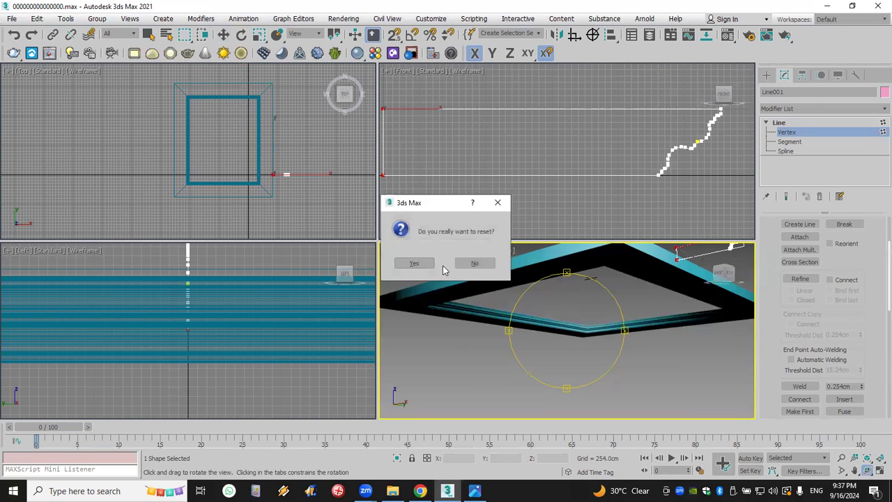
{"action": "left_click", "coordinate": [410, 260]}
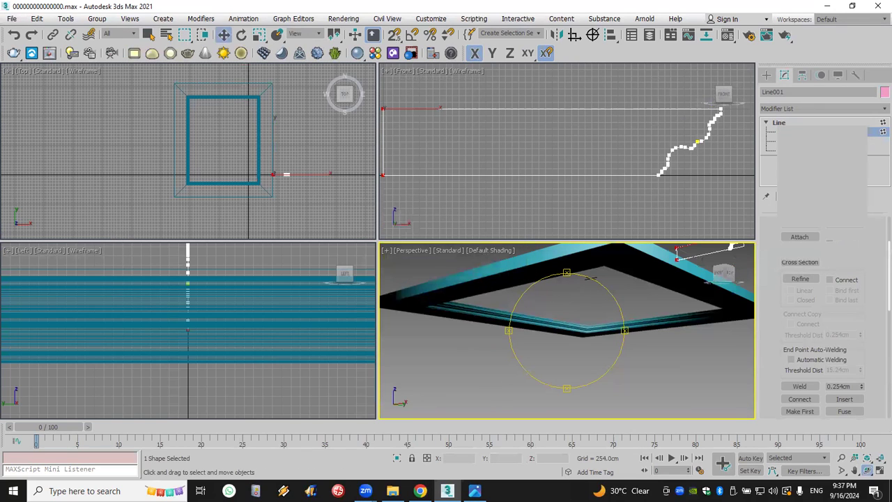
Switch to the photo viewer, examine the villa image L_Large_B17_1(2).jpg, and return to 3ds Max
{"action": "key", "text": "alt+Tab"}
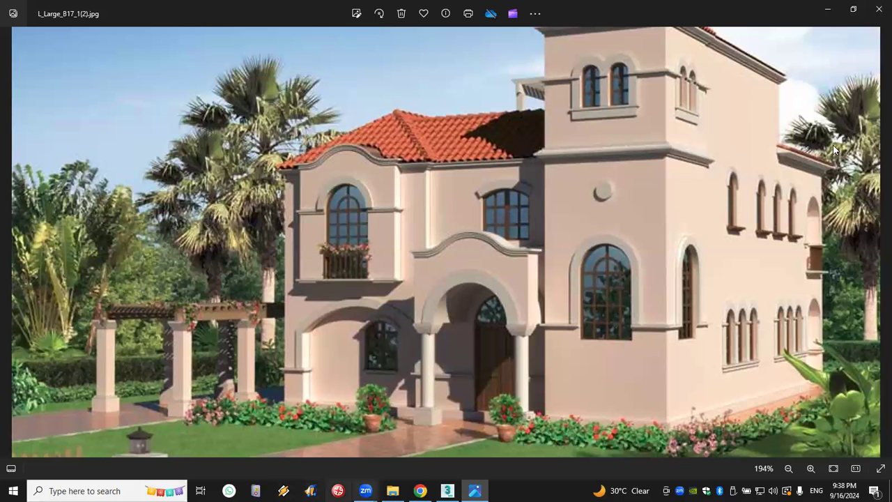
{"action": "key", "text": "alt+Tab"}
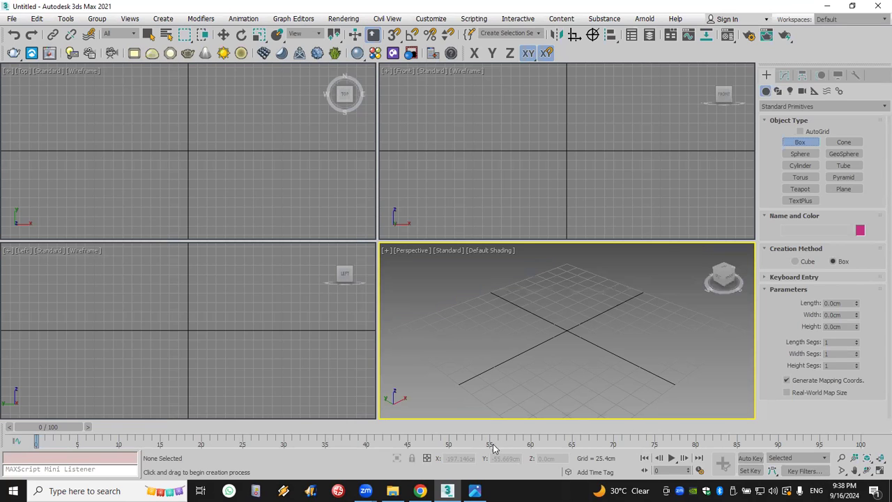
Switch to Chrome and search Google for "free 3ds max plugins"
{"action": "mouse_move", "coordinate": [420, 491]}
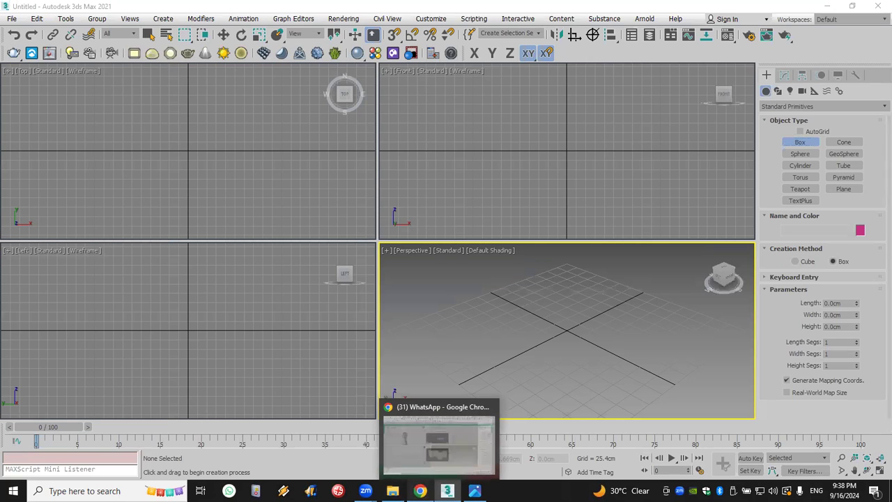
{"action": "key", "text": "alt+Tab"}
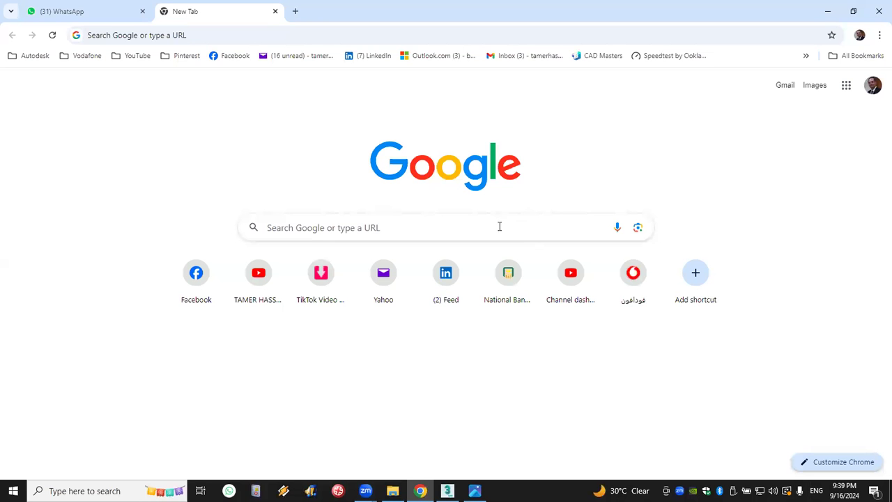
{"action": "left_click", "coordinate": [499, 227]}
{"action": "type", "text": "fre"}
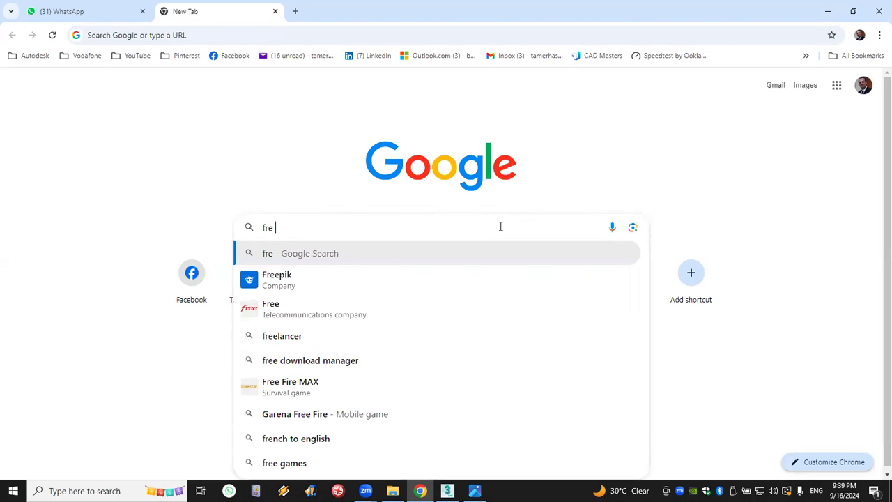
{"action": "type", "text": " 3dmax"}
{"action": "type", "text": "plu"}
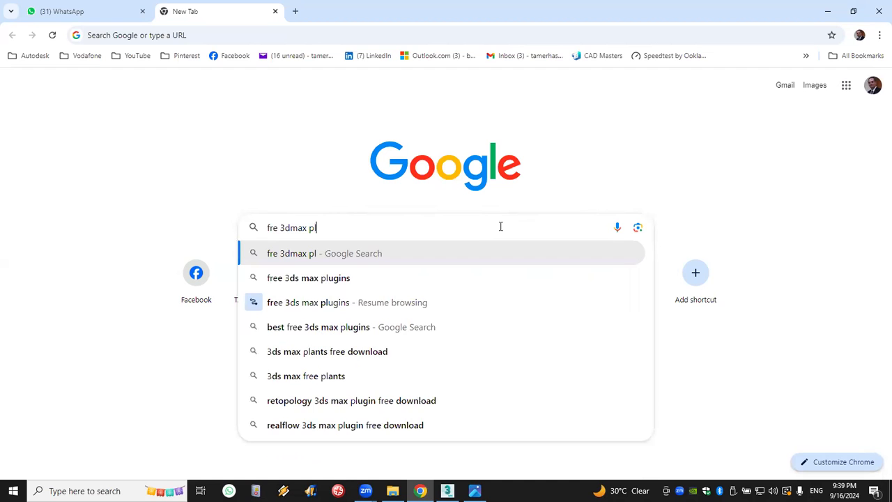
{"action": "left_click", "coordinate": [350, 282]}
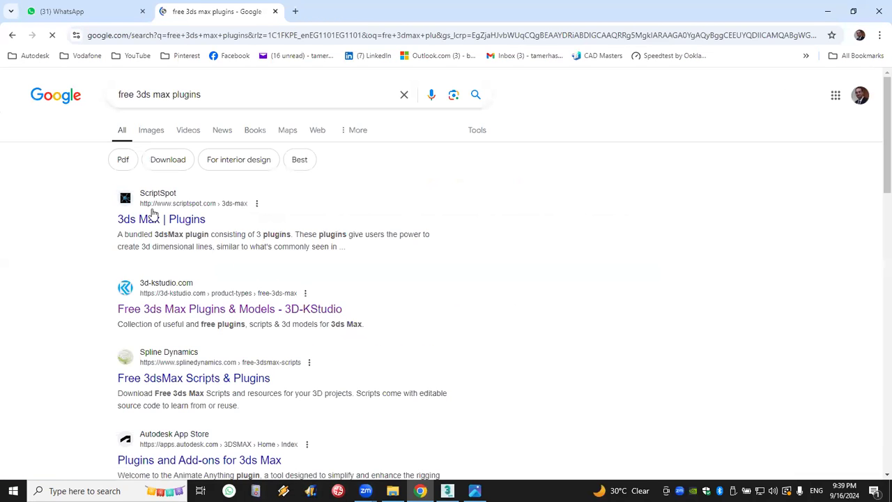
Show the image results, preview the Concept Art Empire picture of sweep profiles with its related images, and close the preview
{"action": "left_click", "coordinate": [156, 134]}
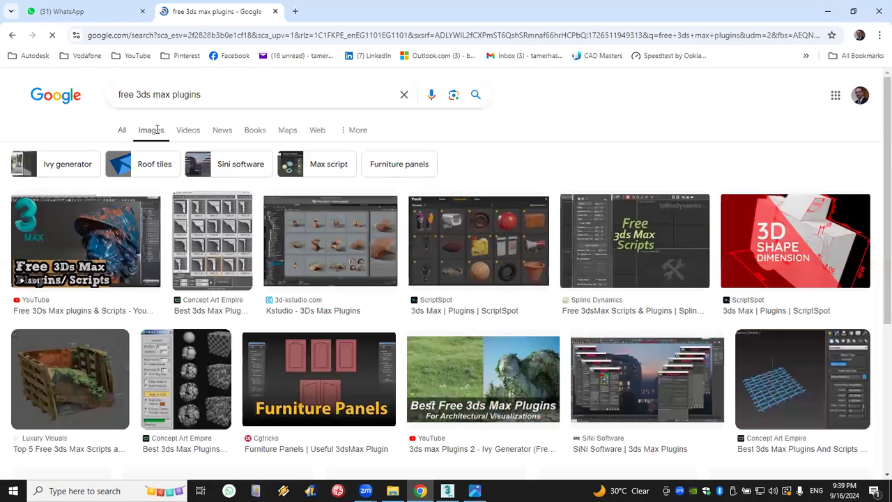
{"action": "left_click", "coordinate": [210, 240]}
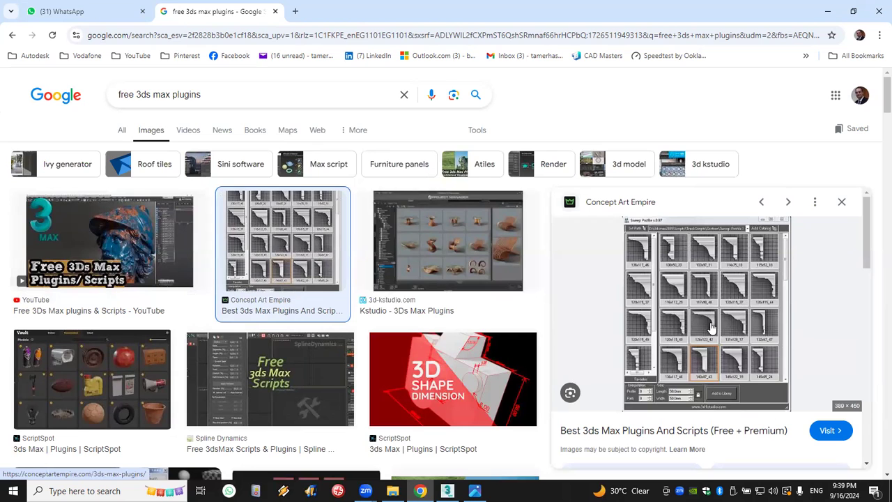
{"action": "scroll", "coordinate": [686, 295], "scroll_direction": "down", "scroll_amount": 3}
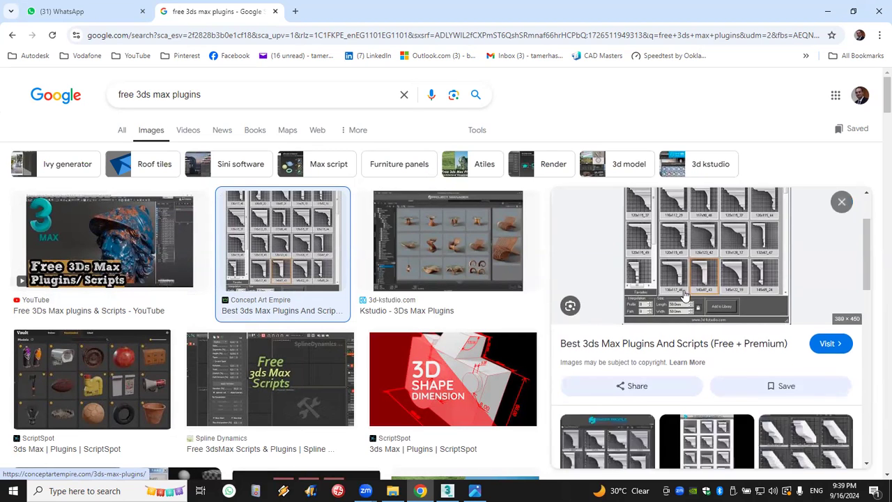
{"action": "scroll", "coordinate": [554, 334], "scroll_direction": "down", "scroll_amount": 10}
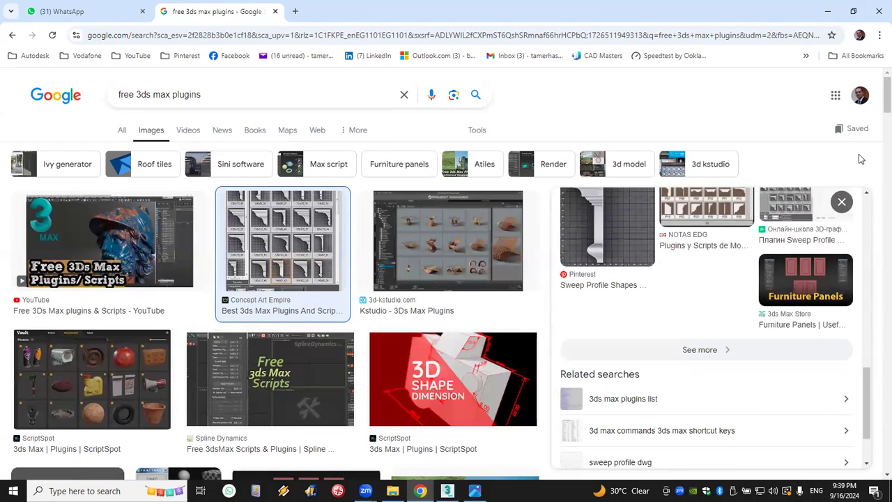
{"action": "left_click", "coordinate": [842, 202]}
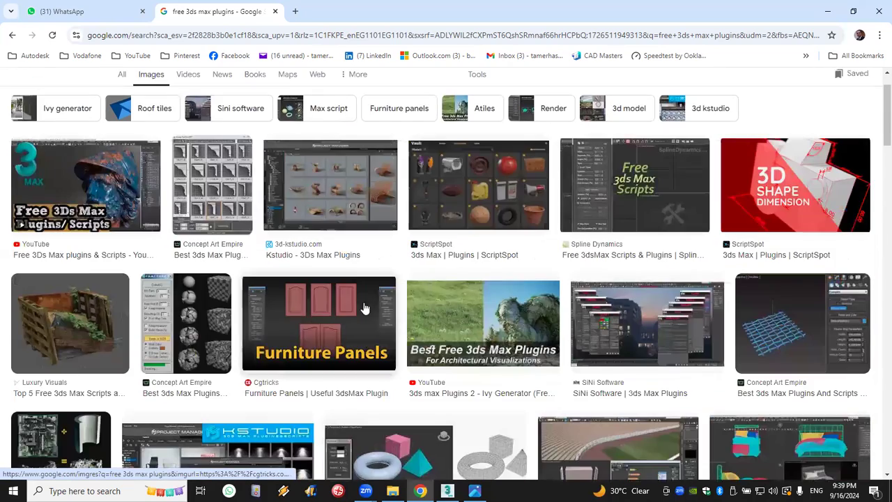
Preview the Cgtricks Furniture Panels plugin image and browse the remaining image results for other 3ds Max plugins
{"action": "left_click", "coordinate": [325, 308]}
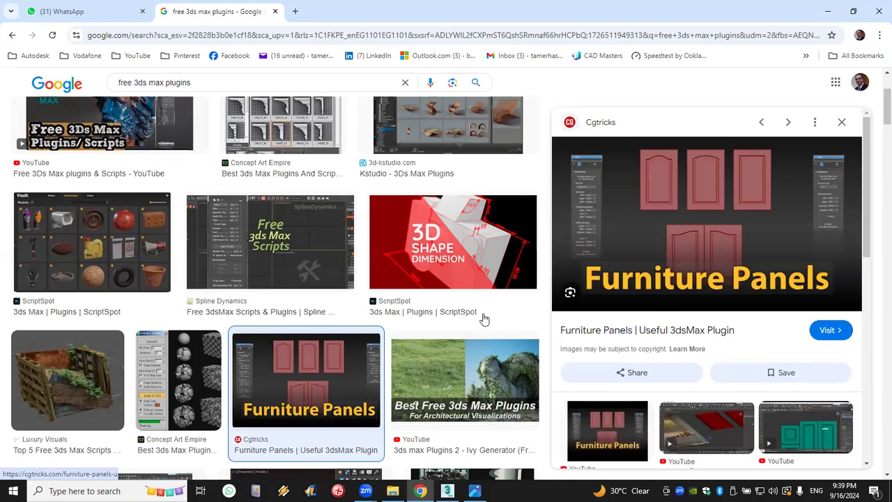
{"action": "scroll", "coordinate": [481, 319], "scroll_direction": "down", "scroll_amount": 3}
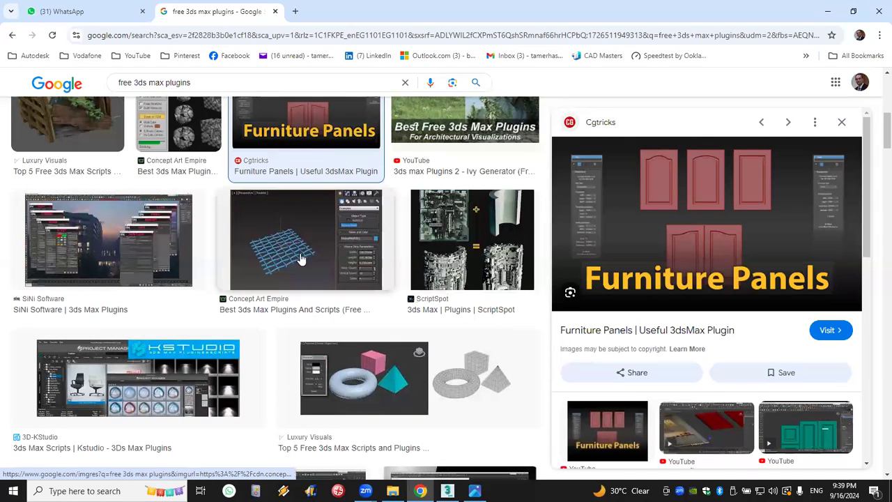
{"action": "scroll", "coordinate": [284, 253], "scroll_direction": "down", "scroll_amount": 5}
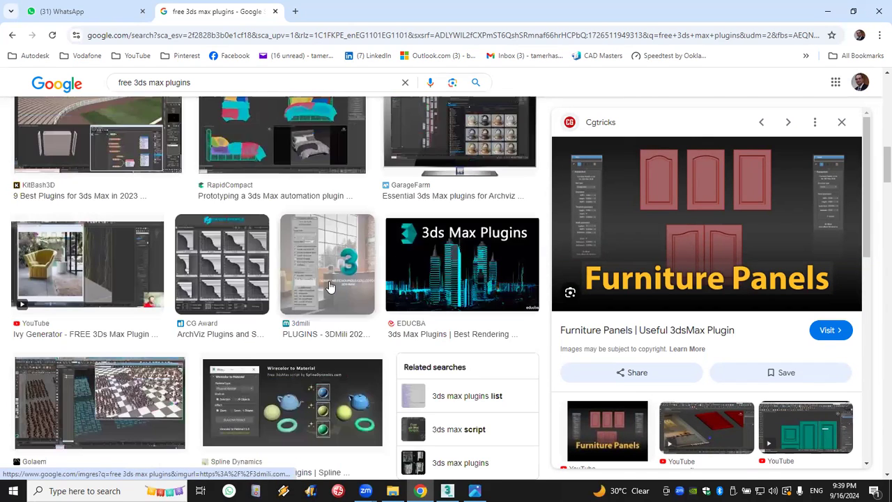
{"action": "scroll", "coordinate": [350, 297], "scroll_direction": "down", "scroll_amount": 2}
{"action": "scroll", "coordinate": [351, 298], "scroll_direction": "down", "scroll_amount": 2}
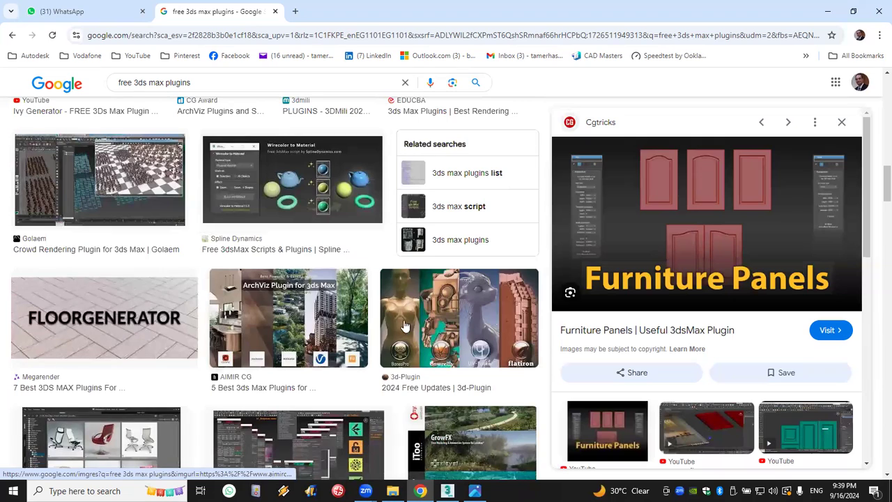
{"action": "scroll", "coordinate": [309, 318], "scroll_direction": "down", "scroll_amount": 5}
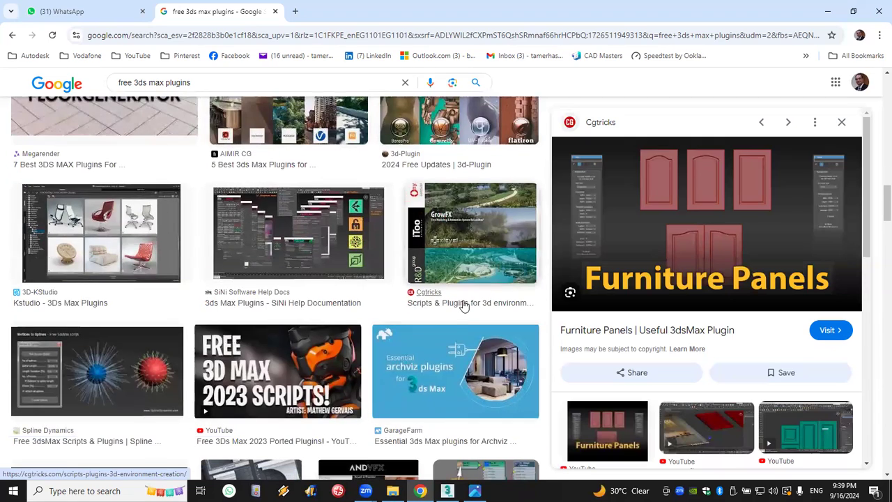
{"action": "scroll", "coordinate": [462, 302], "scroll_direction": "down", "scroll_amount": 2}
{"action": "scroll", "coordinate": [464, 307], "scroll_direction": "down", "scroll_amount": 6}
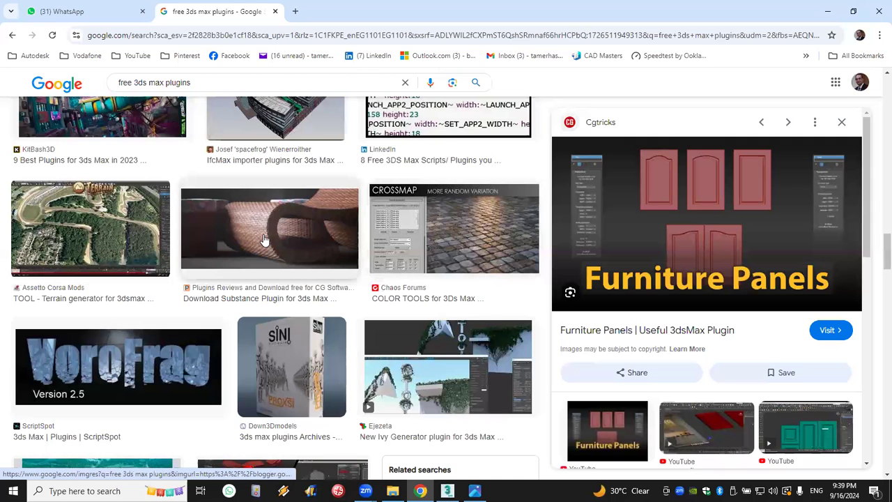
{"action": "scroll", "coordinate": [311, 268], "scroll_direction": "down", "scroll_amount": 3}
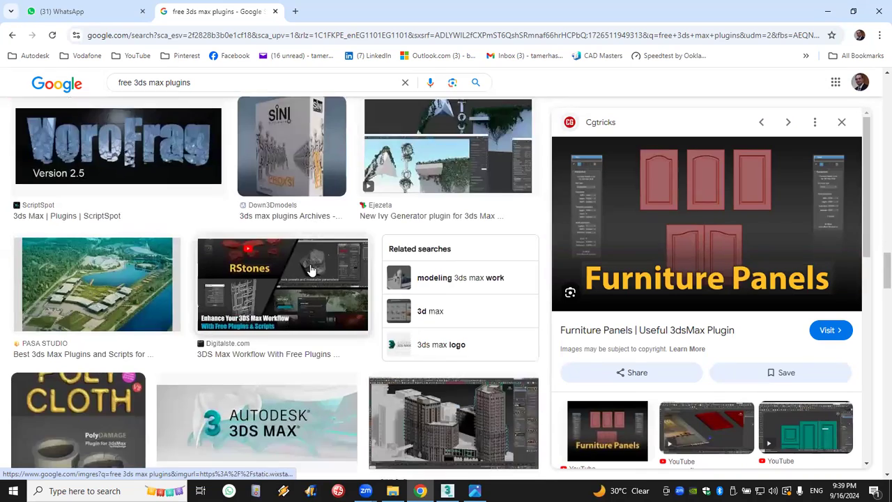
Look further through the image results for more 3ds Max plugins, close the Furniture Panels preview and return to the first results
{"action": "scroll", "coordinate": [489, 338], "scroll_direction": "down", "scroll_amount": 5}
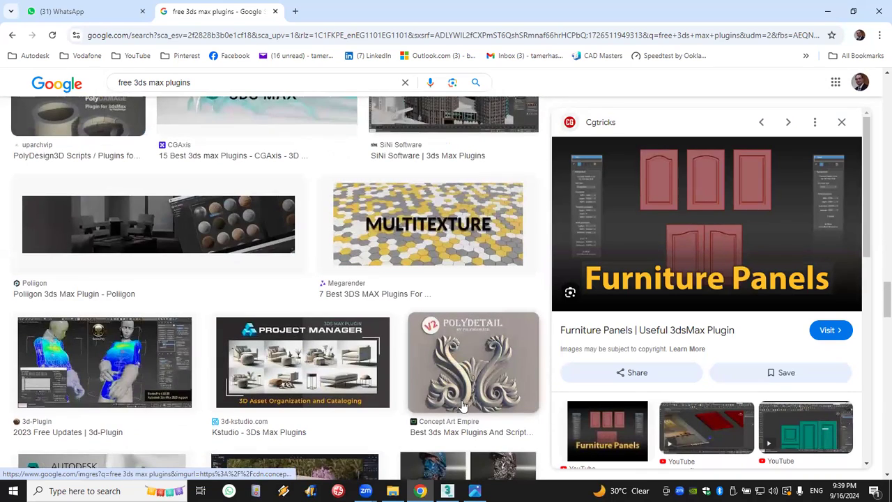
{"action": "scroll", "coordinate": [470, 390], "scroll_direction": "down", "scroll_amount": 5}
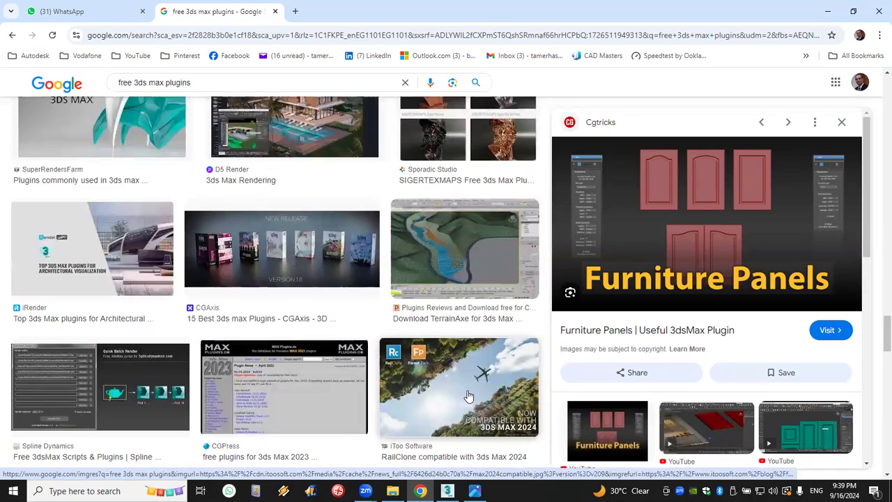
{"action": "scroll", "coordinate": [472, 394], "scroll_direction": "down", "scroll_amount": 9}
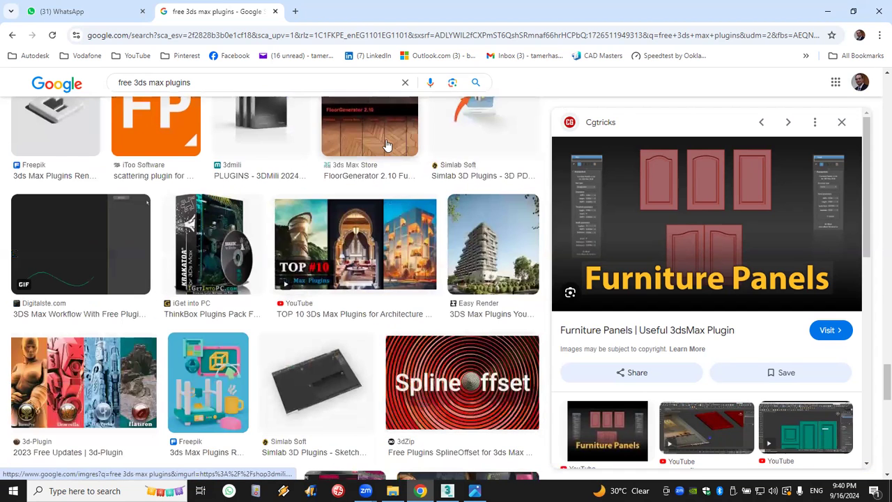
{"action": "scroll", "coordinate": [432, 318], "scroll_direction": "down", "scroll_amount": 4}
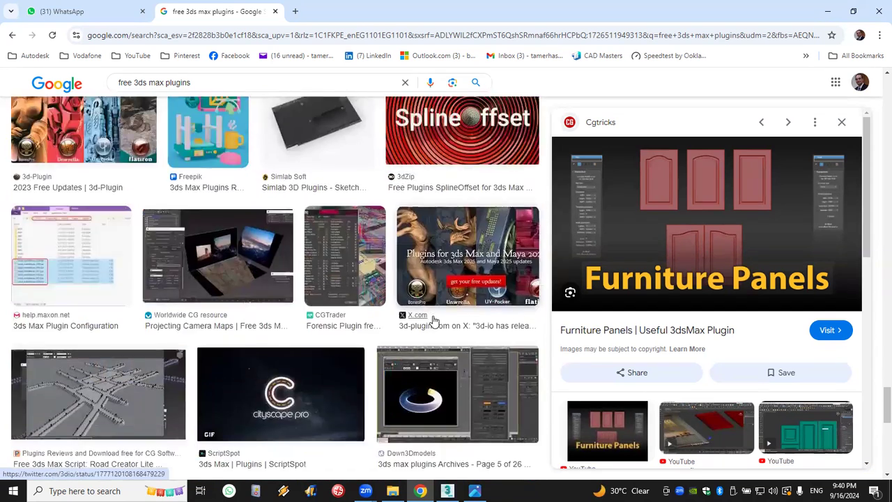
{"action": "scroll", "coordinate": [432, 318], "scroll_direction": "down", "scroll_amount": 8}
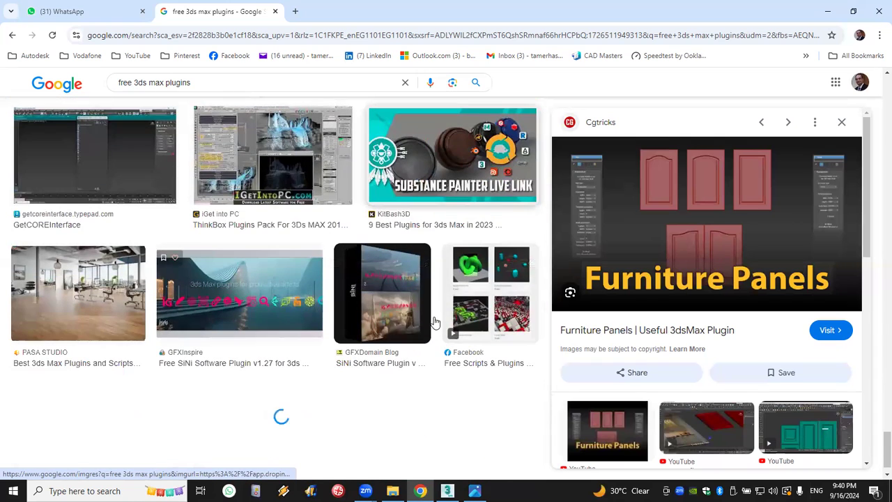
{"action": "scroll", "coordinate": [438, 319], "scroll_direction": "down", "scroll_amount": 5}
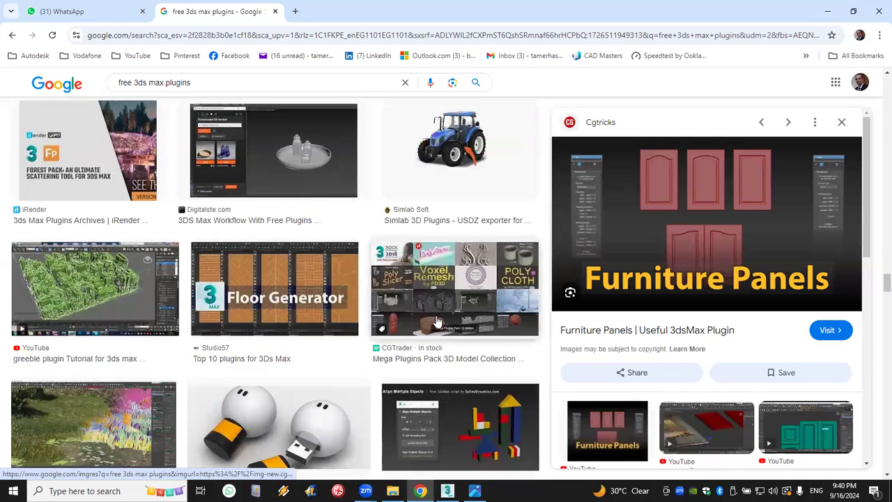
{"action": "scroll", "coordinate": [307, 310], "scroll_direction": "down", "scroll_amount": 5}
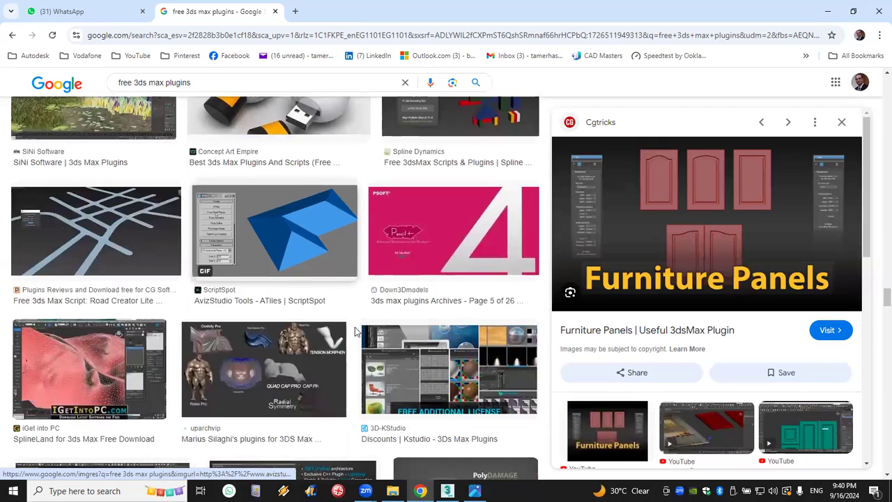
{"action": "scroll", "coordinate": [354, 331], "scroll_direction": "down", "scroll_amount": 12}
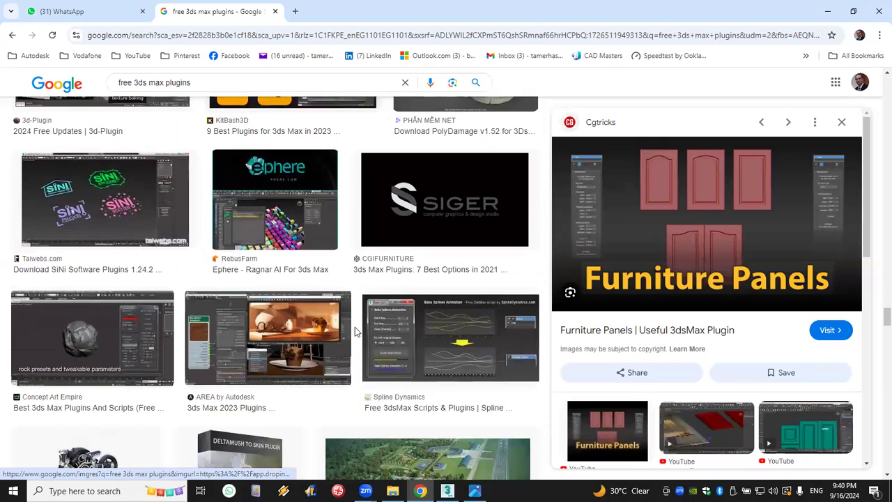
{"action": "scroll", "coordinate": [355, 331], "scroll_direction": "down", "scroll_amount": 4}
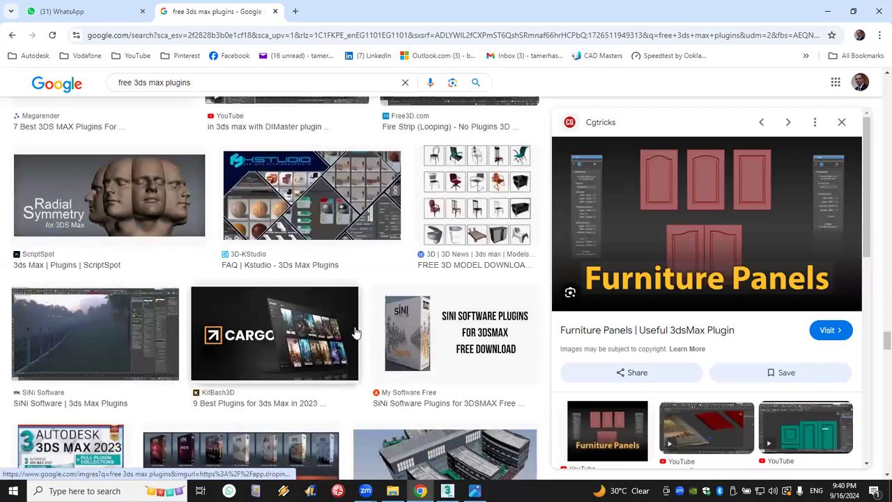
{"action": "scroll", "coordinate": [355, 333], "scroll_direction": "down", "scroll_amount": 3}
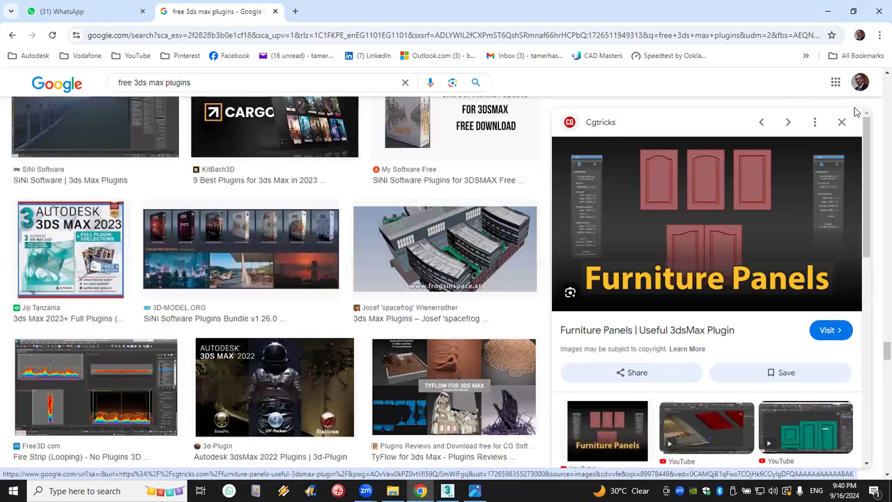
{"action": "left_click", "coordinate": [842, 122]}
{"action": "scroll", "coordinate": [481, 313], "scroll_direction": "up", "scroll_amount": 3}
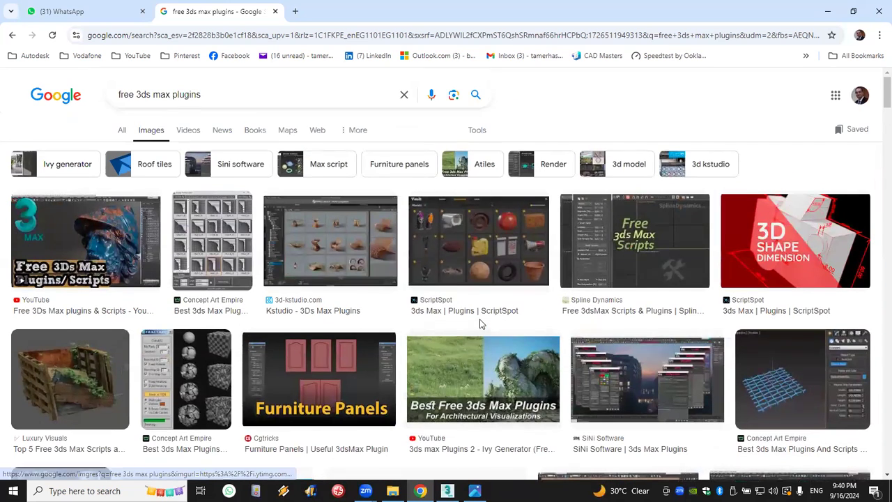
Search Google Images for "free 3ds max plugins aviz"
{"action": "left_click", "coordinate": [251, 97]}
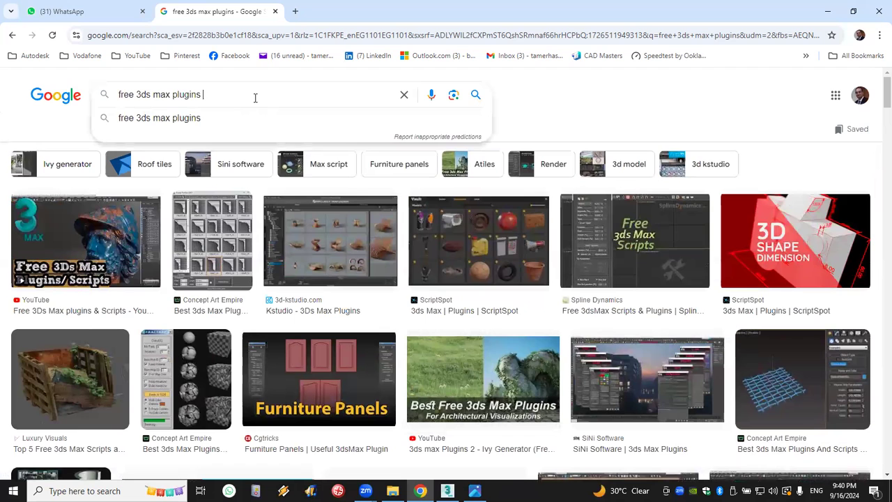
{"action": "key", "text": "Escape"}
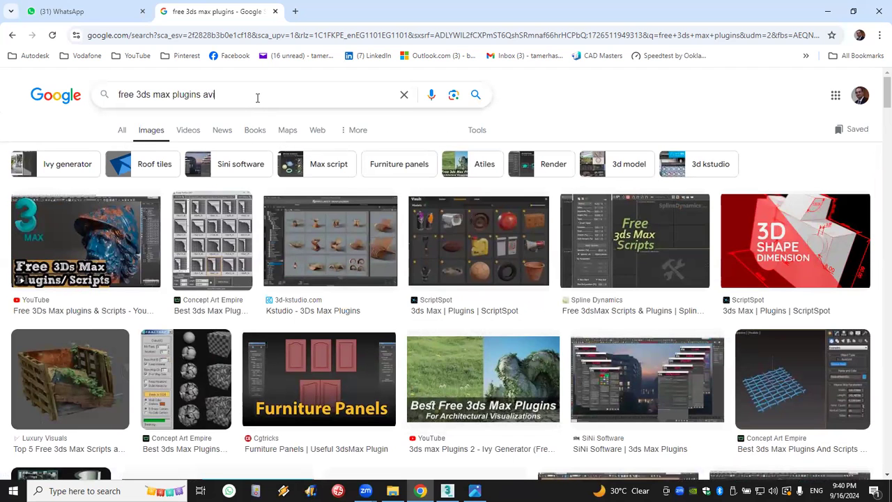
{"action": "key", "text": "Return"}
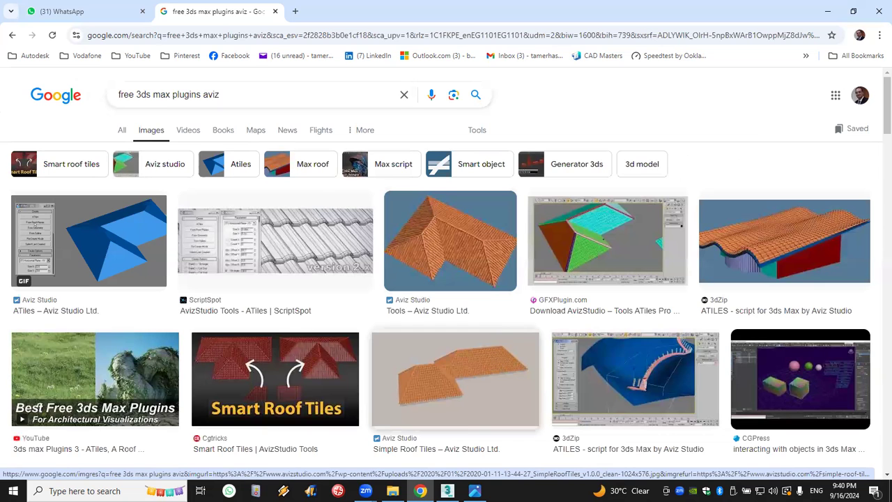
Show the desktop and open the Scripts_Plugins folder inside the MAX folder
{"action": "key", "text": "super+d"}
{"action": "double_click", "coordinate": [871, 17]}
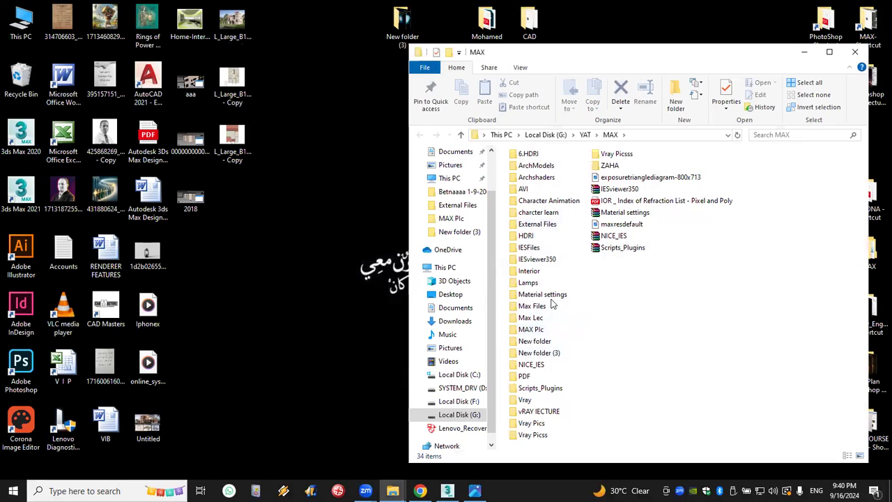
{"action": "double_click", "coordinate": [557, 395]}
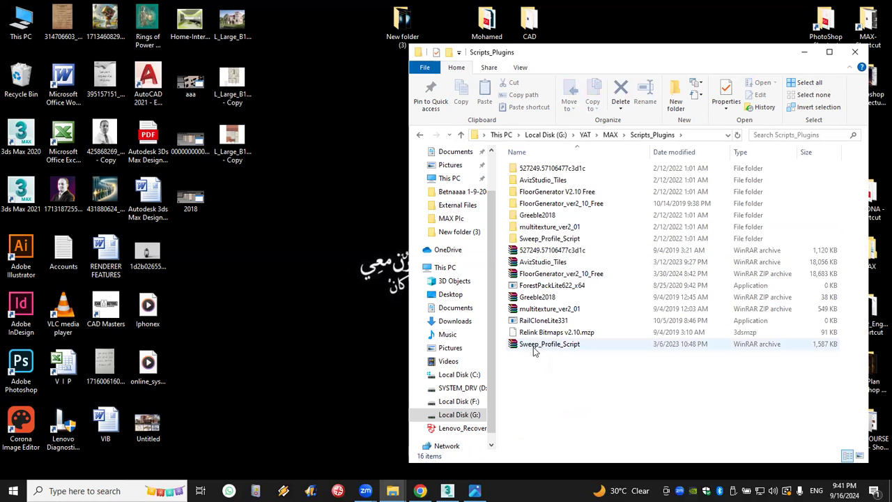
Examine the plugin files in Scripts_Plugins, such as Sweep_Profile_Script, Relink Bitmaps v2.10.mzp, RailCloneLite331, Greeble2018 and FloorGenerator_ver2_10_Free
{"action": "left_click", "coordinate": [538, 350]}
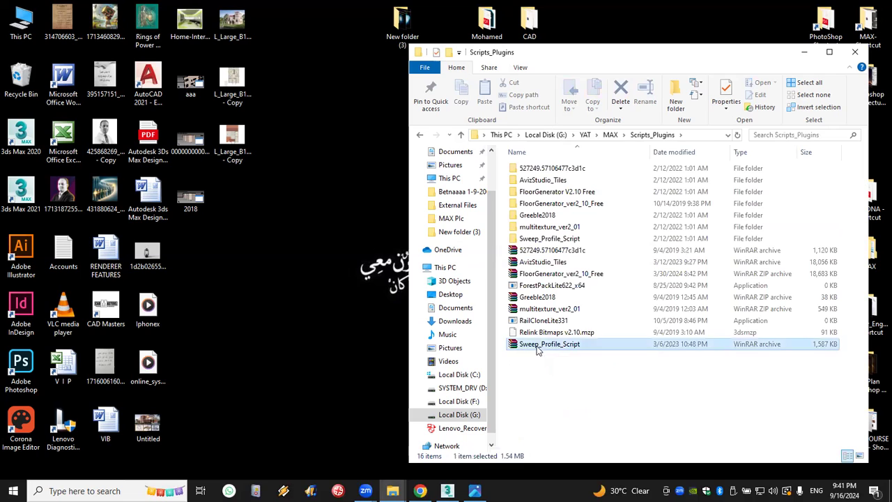
{"action": "left_click", "coordinate": [537, 332]}
{"action": "left_click", "coordinate": [540, 320]}
{"action": "left_click", "coordinate": [541, 297]}
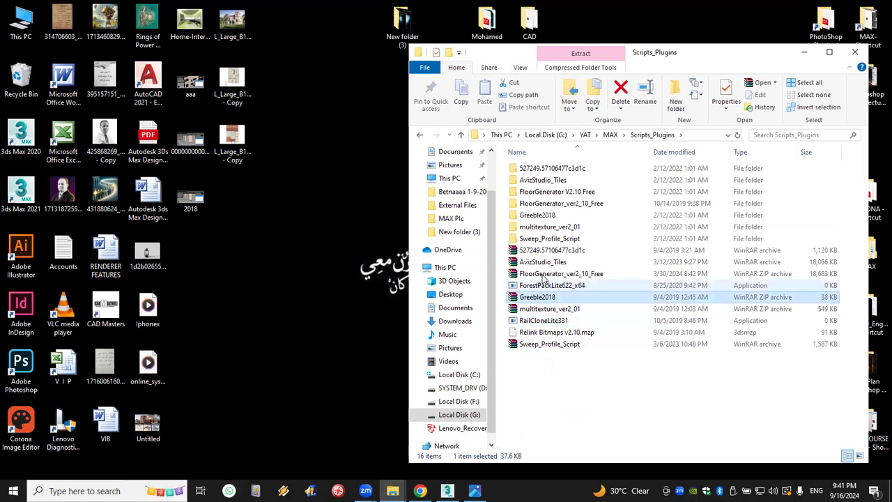
{"action": "left_click", "coordinate": [544, 274]}
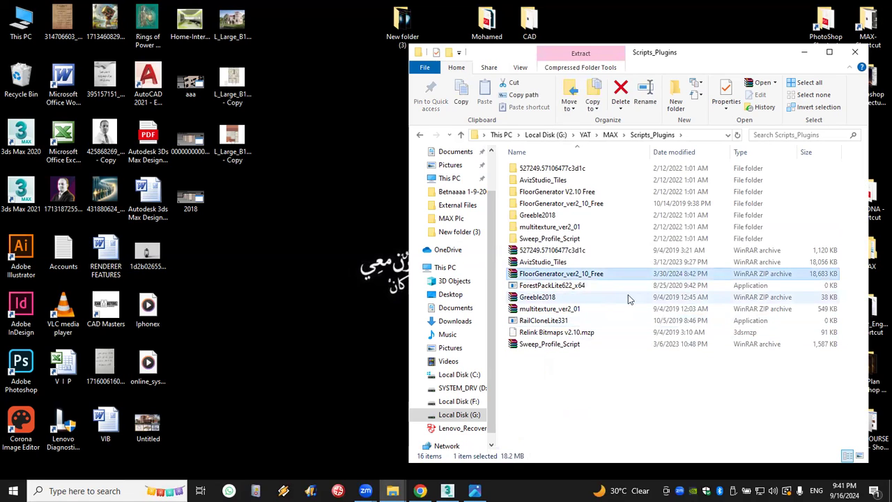
{"action": "left_click", "coordinate": [573, 369]}
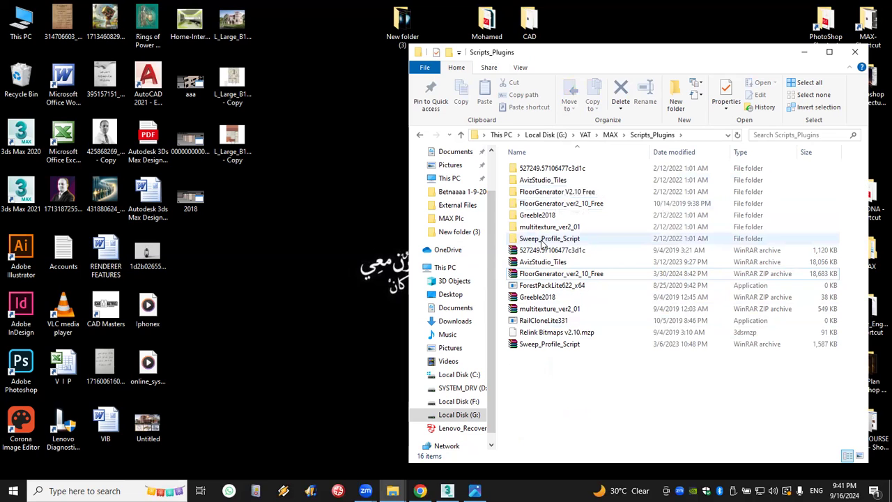
Copy the Sweep_Profile_Script folder to the desktop, close the source folder, and open the copy to examine TrackScripts.mzp
{"action": "left_click", "coordinate": [567, 240]}
{"action": "left_click_drag", "start_coordinate": [569, 240], "coordinate": [300, 280]}
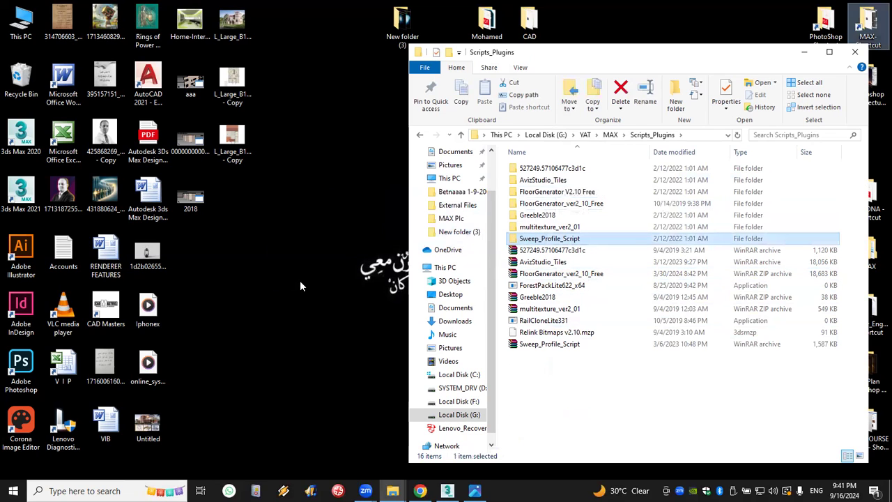
{"action": "left_click", "coordinate": [855, 54]}
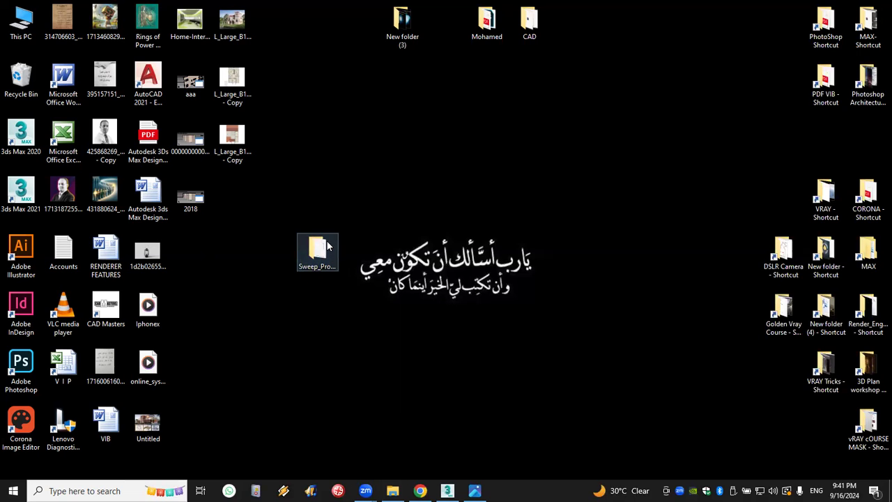
{"action": "double_click", "coordinate": [319, 251]}
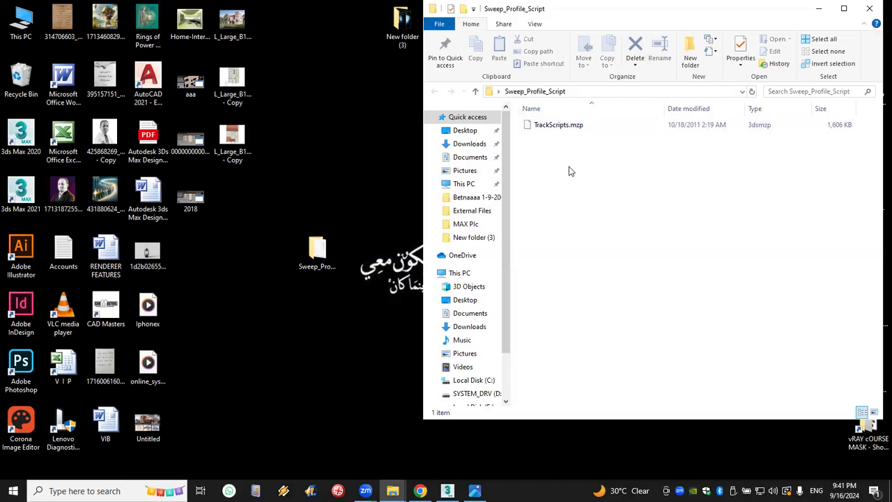
{"action": "left_click", "coordinate": [559, 127]}
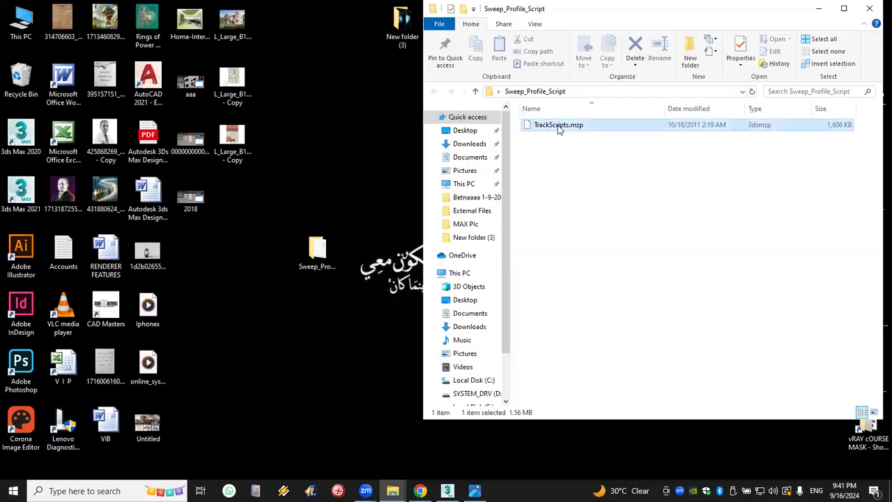
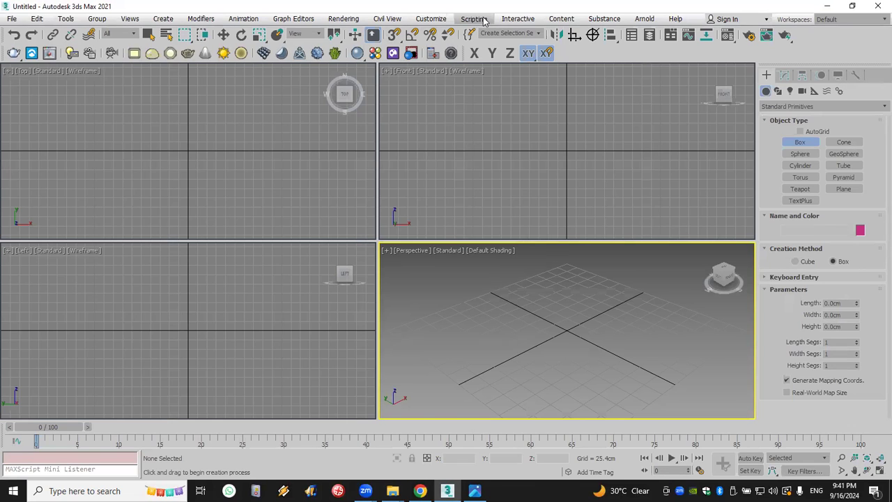
In 3ds Max, run the script TrackScripts.mzp from the desktop's Sweep_Profile_Script folder and install the TrackScripts pack
{"action": "left_click", "coordinate": [474, 18]}
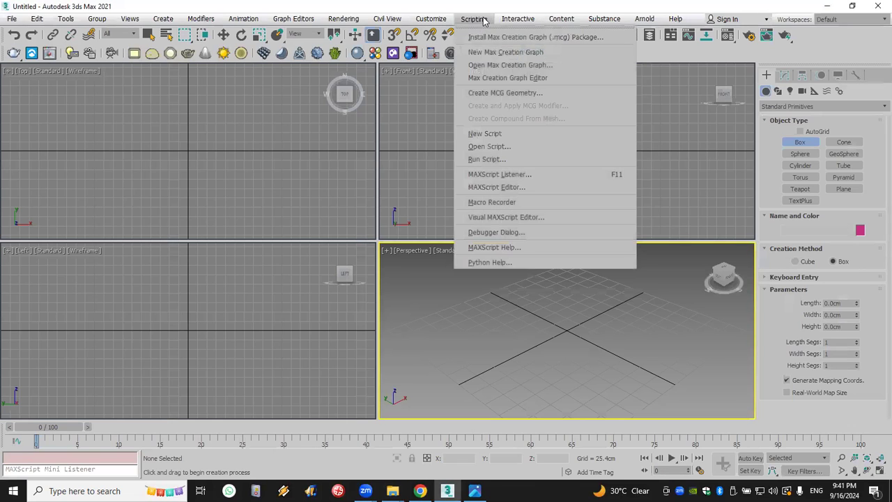
{"action": "left_click", "coordinate": [518, 160]}
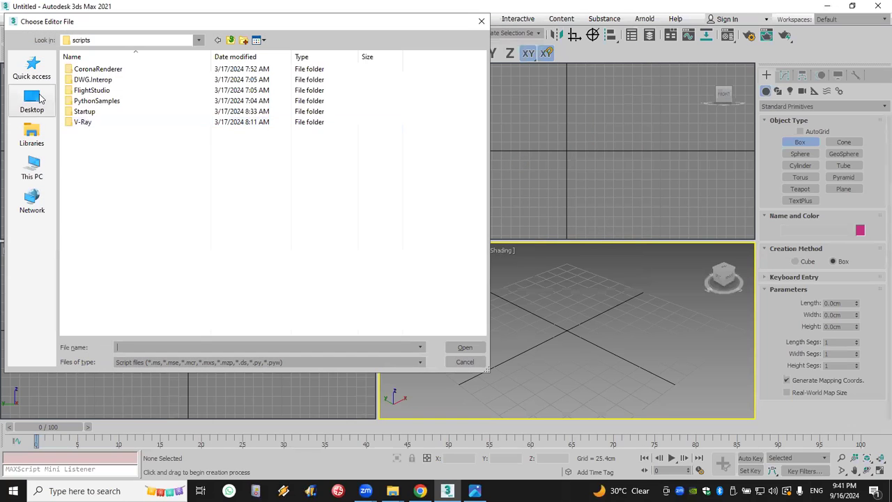
{"action": "left_click", "coordinate": [32, 101]}
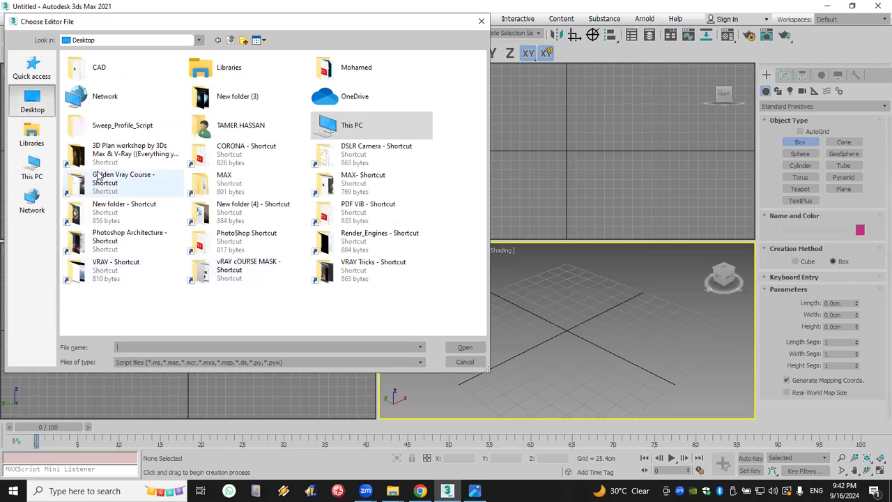
{"action": "type", "text": "s"}
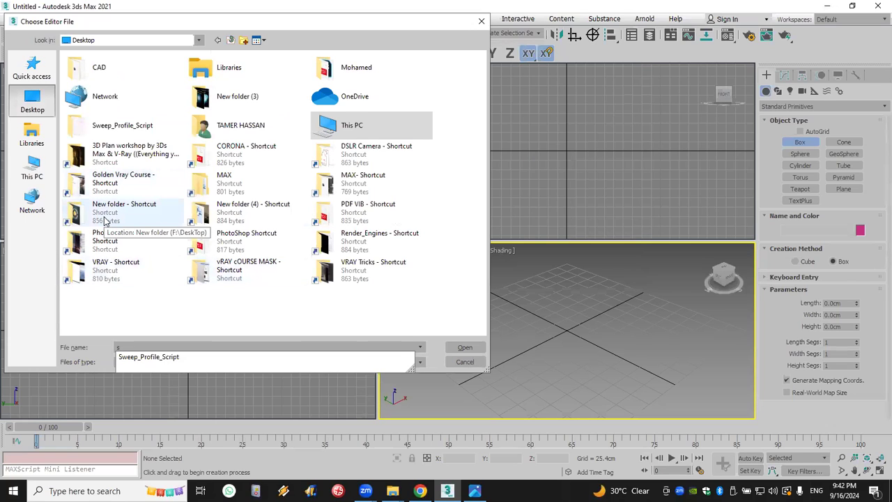
{"action": "key", "text": "Escape"}
{"action": "double_click", "coordinate": [109, 125]}
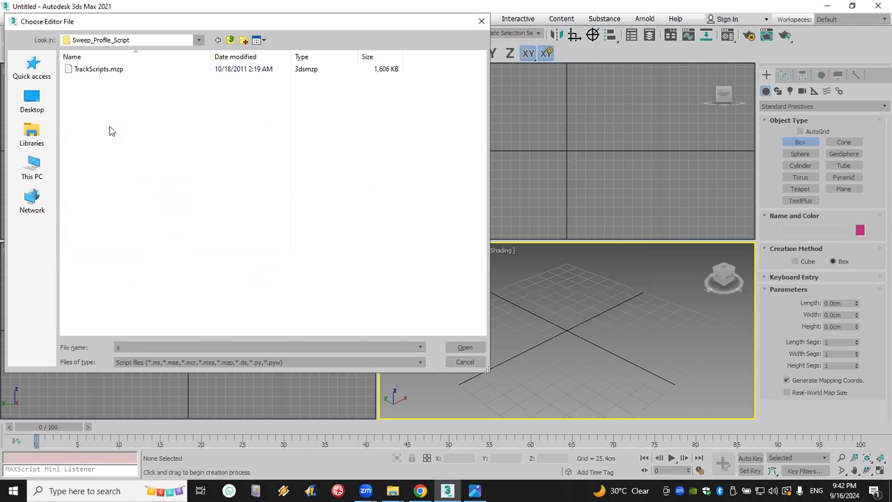
{"action": "left_click", "coordinate": [104, 69]}
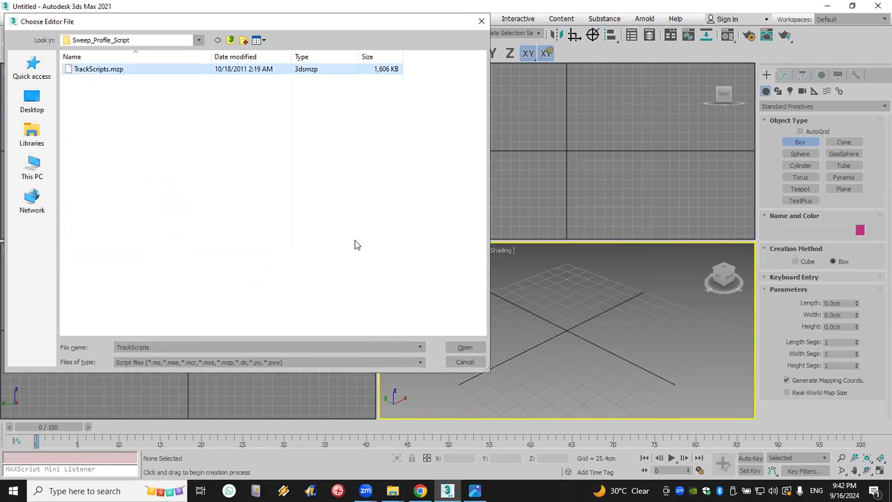
{"action": "left_click", "coordinate": [460, 349]}
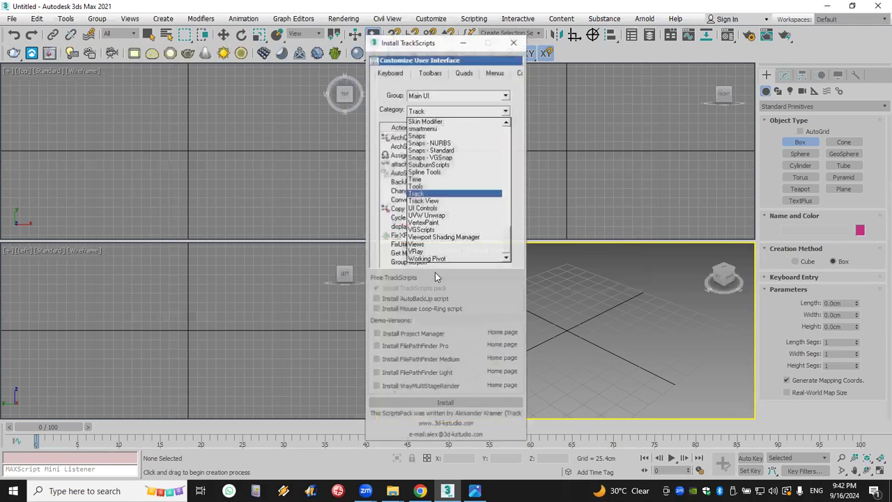
{"action": "left_click", "coordinate": [478, 404]}
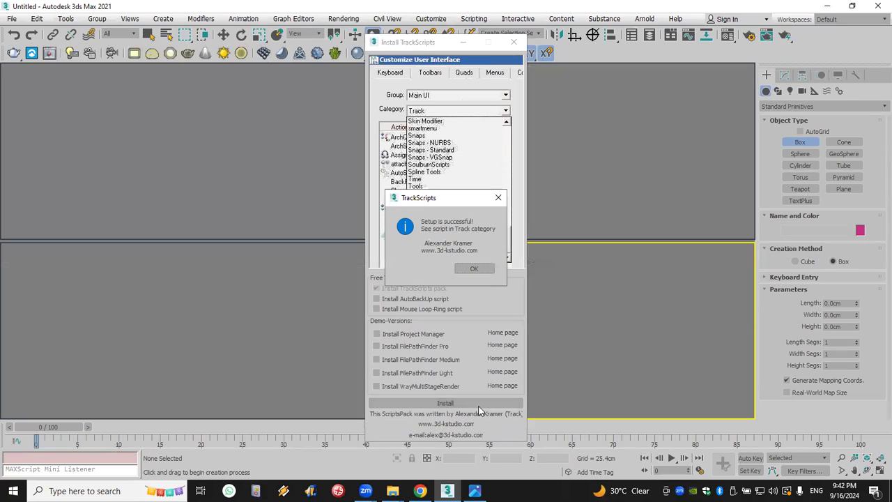
{"action": "left_click", "coordinate": [481, 269]}
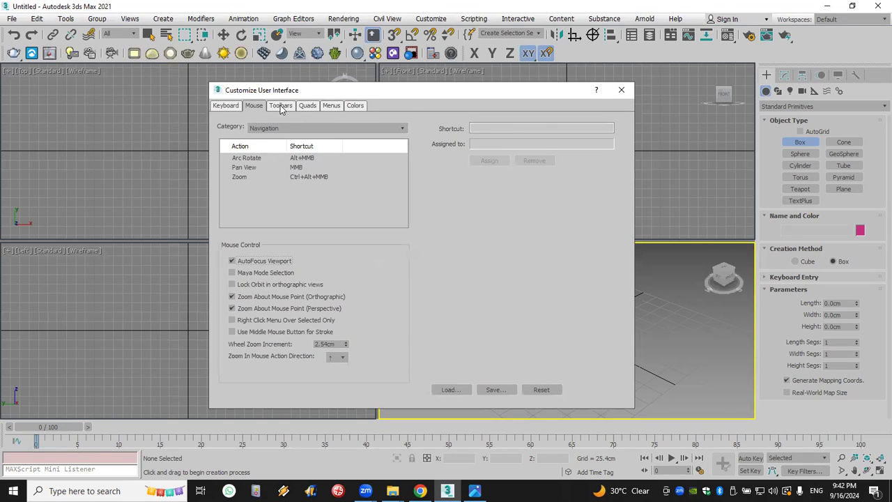
Find the Sweep Profile action in the toolbar customization, add it to the main toolbar, and close the customization dialog
{"action": "left_click", "coordinate": [281, 106]}
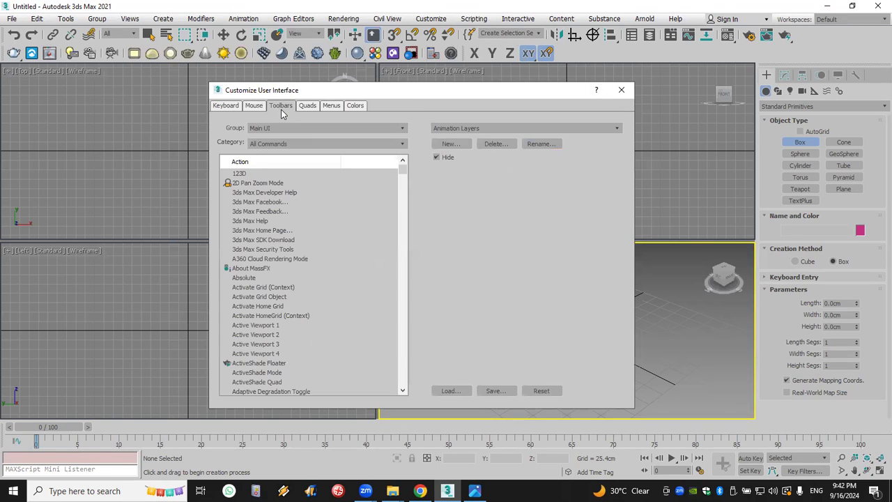
{"action": "left_click", "coordinate": [261, 241]}
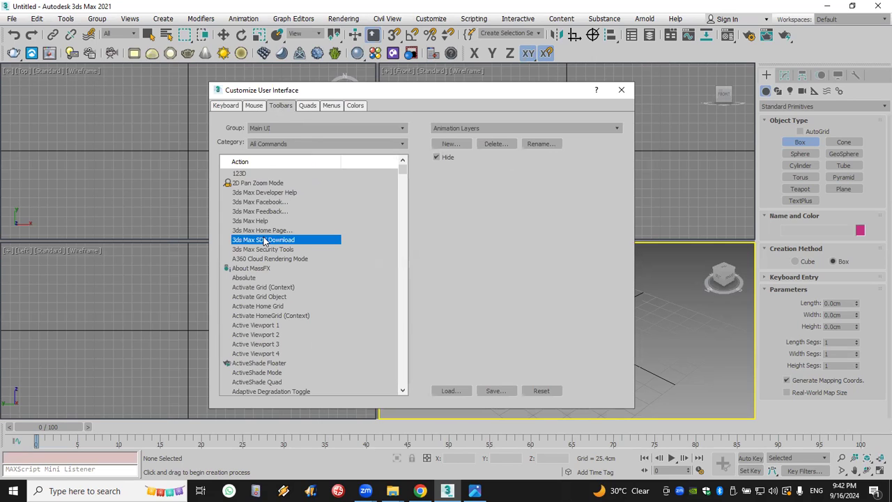
{"action": "type", "text": "swe"}
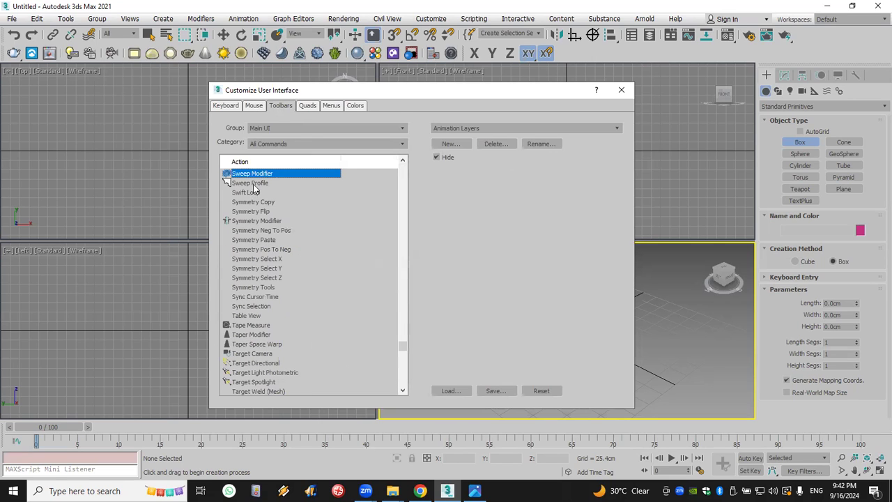
{"action": "left_click", "coordinate": [253, 184]}
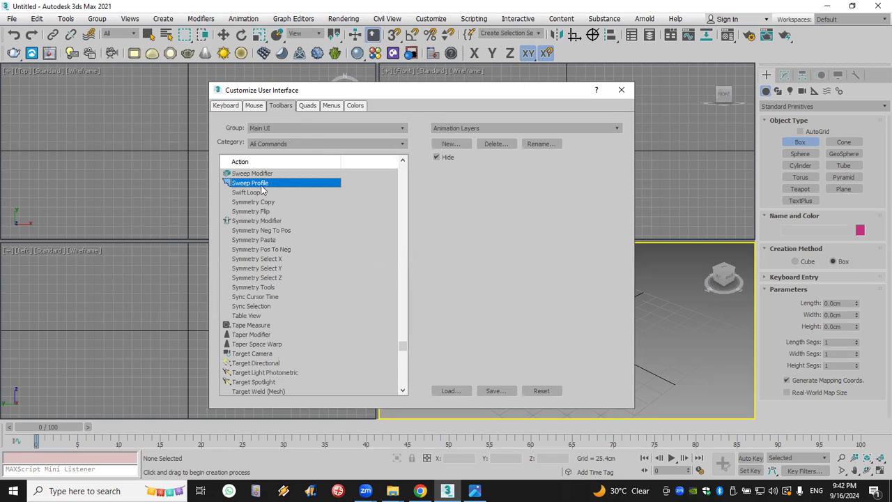
{"action": "left_click_drag", "start_coordinate": [277, 185], "coordinate": [609, 40]}
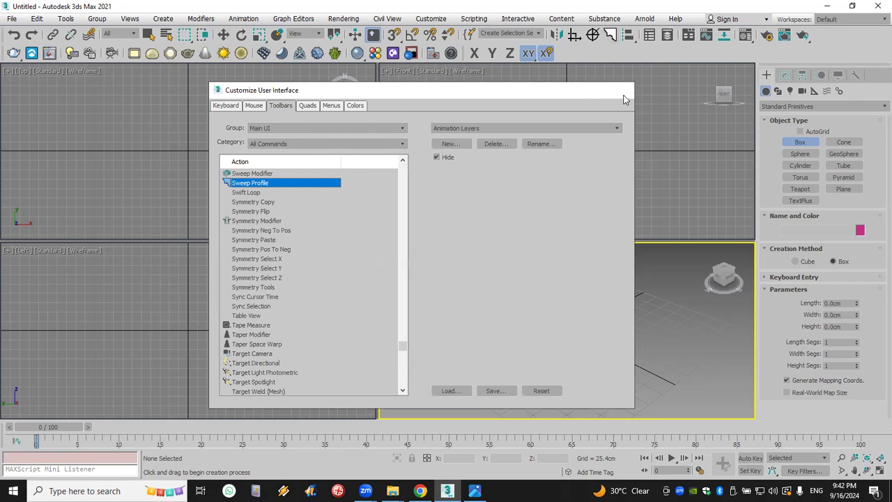
{"action": "left_click", "coordinate": [621, 90]}
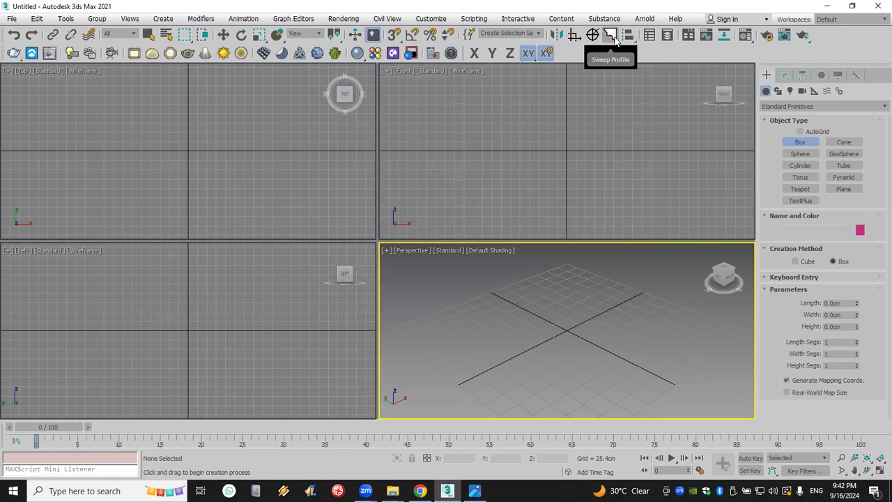
Draw a rectangle spline about 276 cm long and 313 cm wide in the Top viewport
{"action": "left_click", "coordinate": [778, 90]}
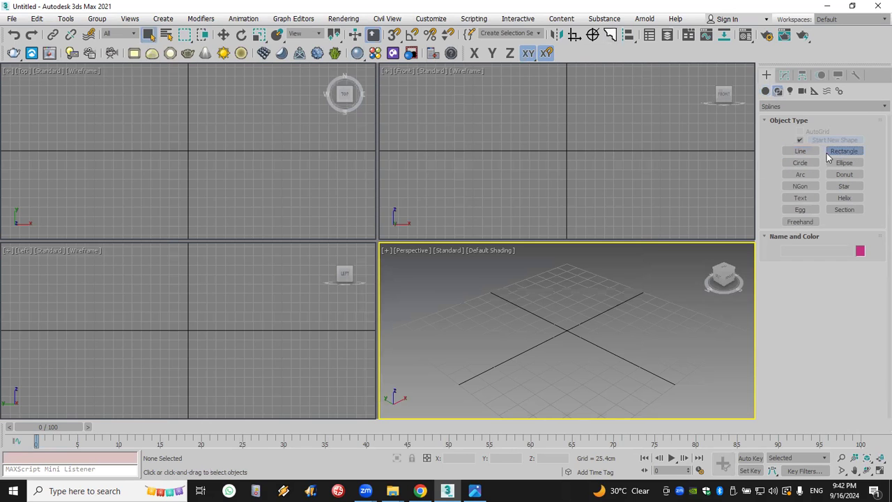
{"action": "left_click", "coordinate": [827, 155]}
{"action": "left_click_drag", "start_coordinate": [142, 97], "coordinate": [257, 193]}
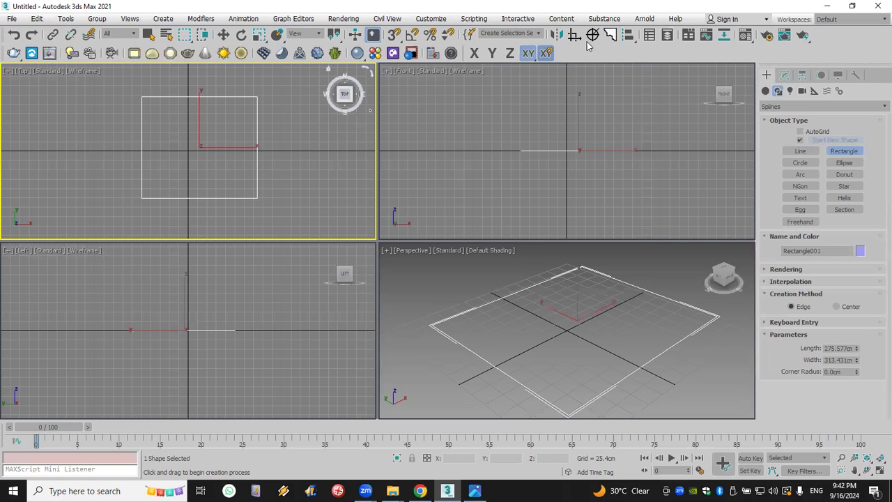
{"action": "key", "text": "q"}
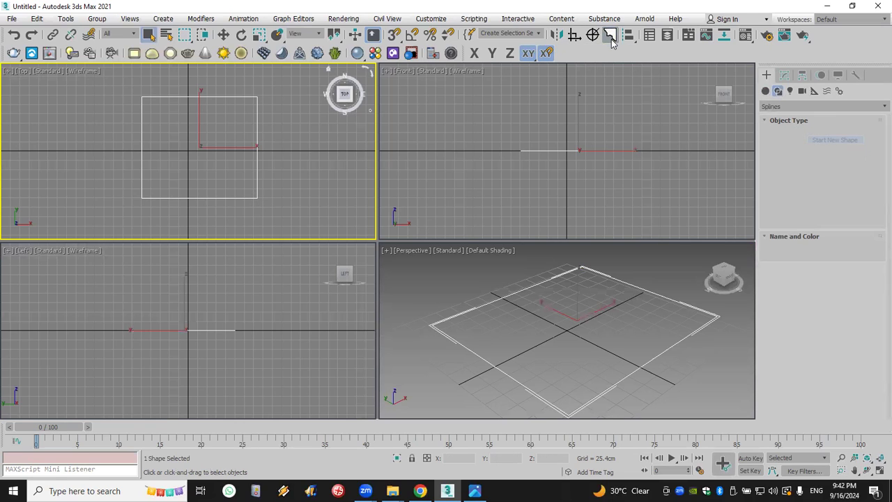
Run Sweep Profile, apply profile 10 to the rectangle, and enlarge the profile to 58.8 cm in width and length
{"action": "left_click", "coordinate": [612, 40]}
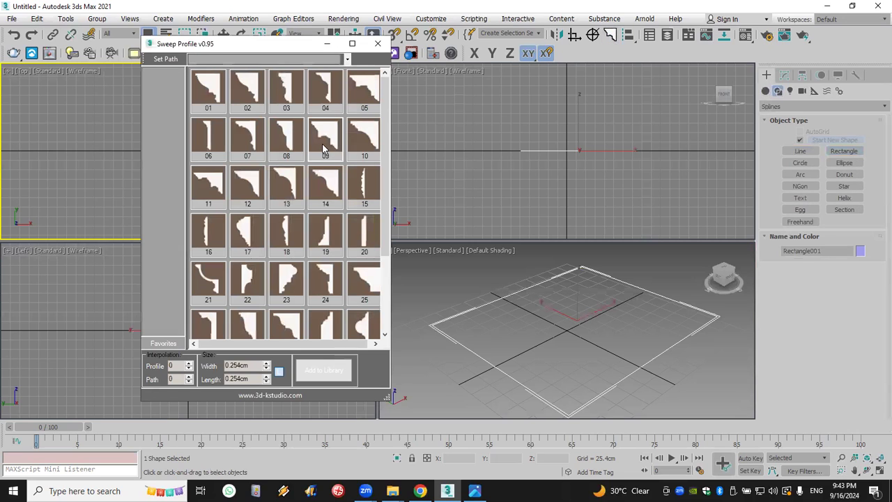
{"action": "left_click", "coordinate": [365, 137]}
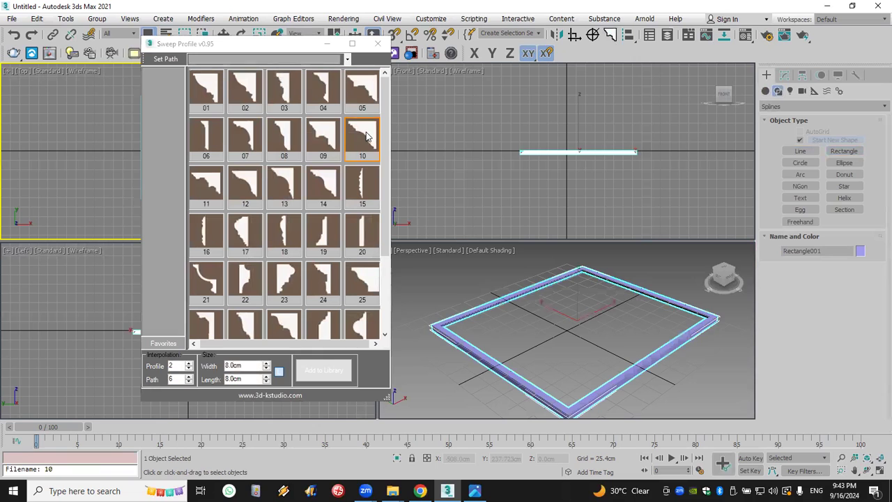
{"action": "left_click", "coordinate": [867, 470]}
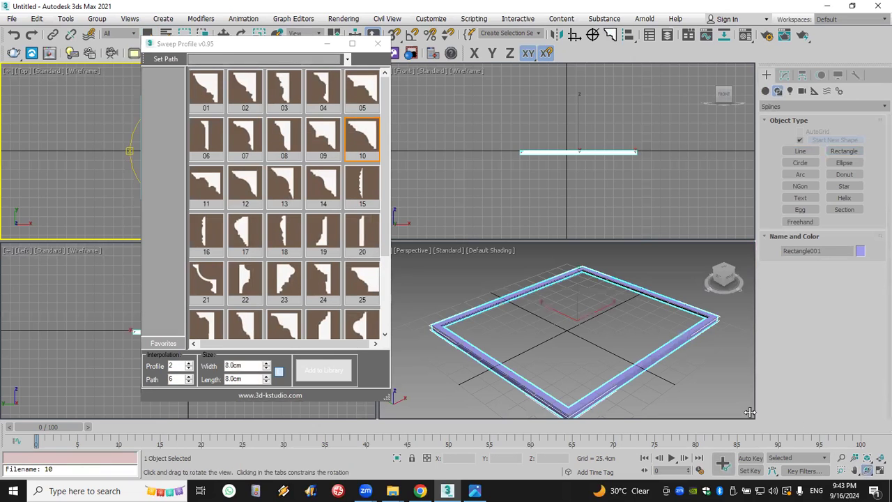
{"action": "left_click_drag", "start_coordinate": [577, 352], "coordinate": [578, 293]}
{"action": "scroll", "coordinate": [578, 292], "scroll_direction": "up", "scroll_amount": 6}
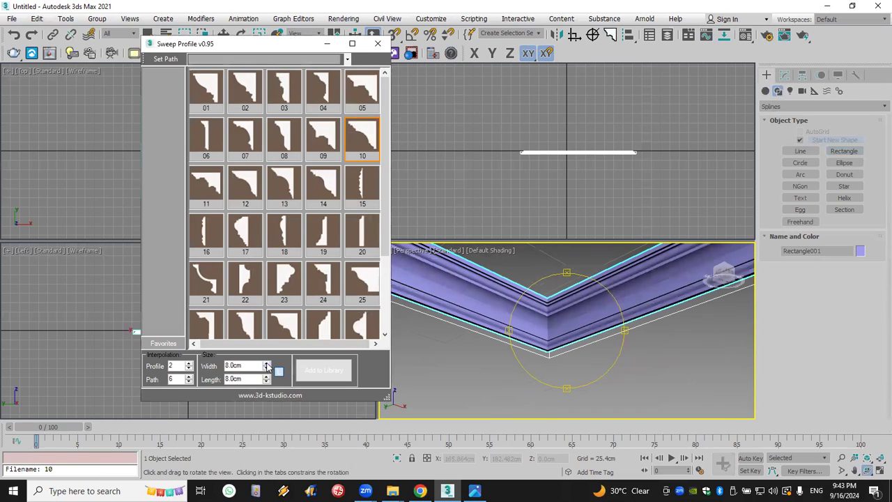
{"action": "left_click_drag", "start_coordinate": [266, 368], "coordinate": [267, 362]}
{"action": "scroll", "coordinate": [505, 375], "scroll_direction": "down", "scroll_amount": 6}
{"action": "left_click_drag", "start_coordinate": [530, 366], "coordinate": [578, 352]}
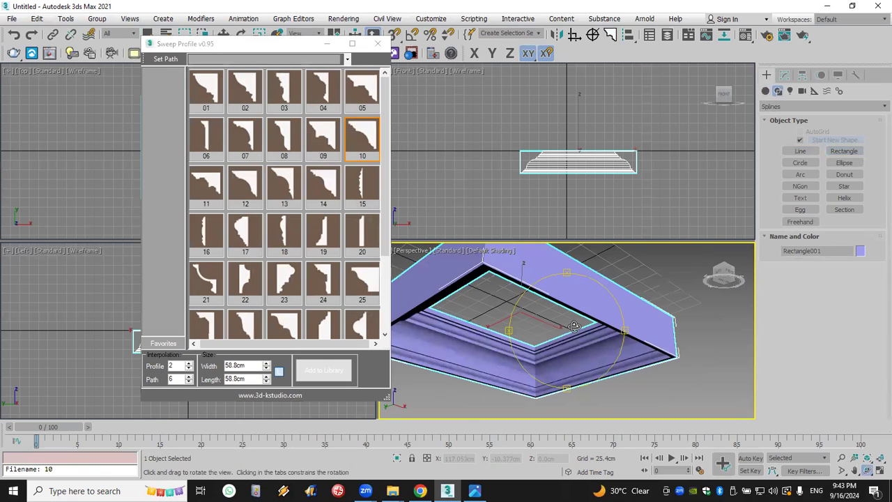
{"action": "left_click_drag", "start_coordinate": [573, 323], "coordinate": [565, 314]}
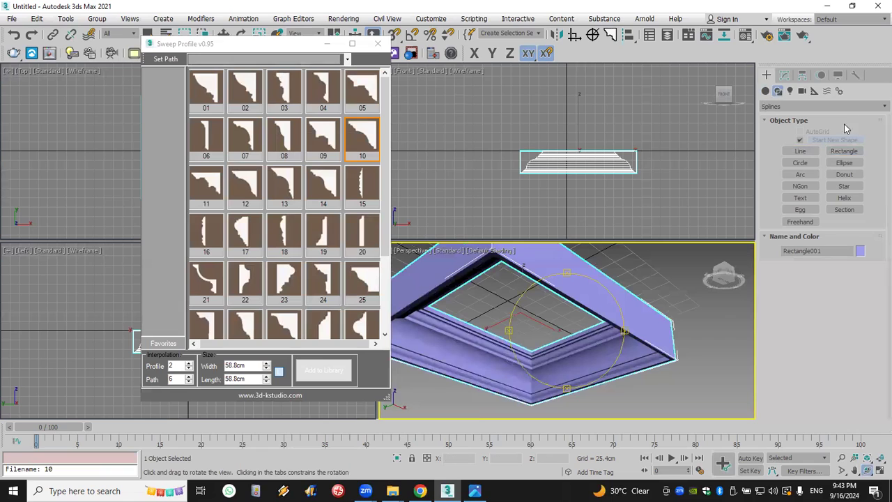
Try mirroring the rectangle's sweep on the XZ and XY planes, and turn both mirror options off again
{"action": "left_click", "coordinate": [784, 75]}
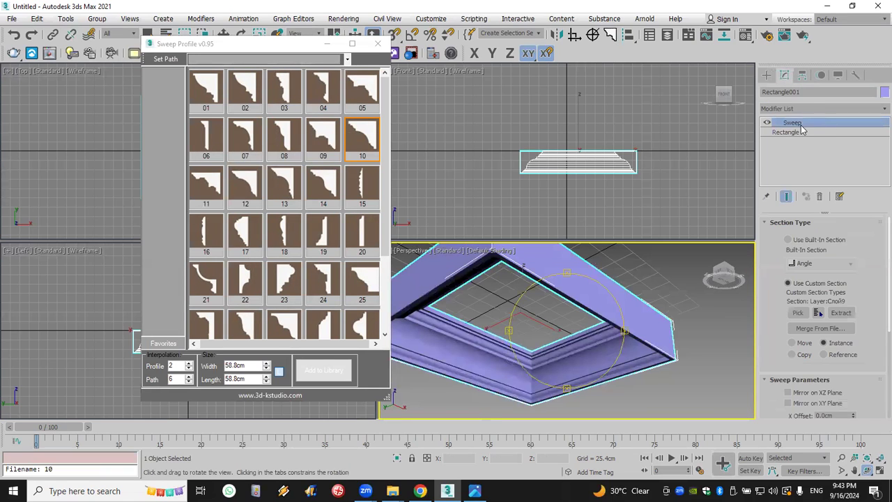
{"action": "scroll", "coordinate": [766, 334], "scroll_direction": "down", "scroll_amount": 5}
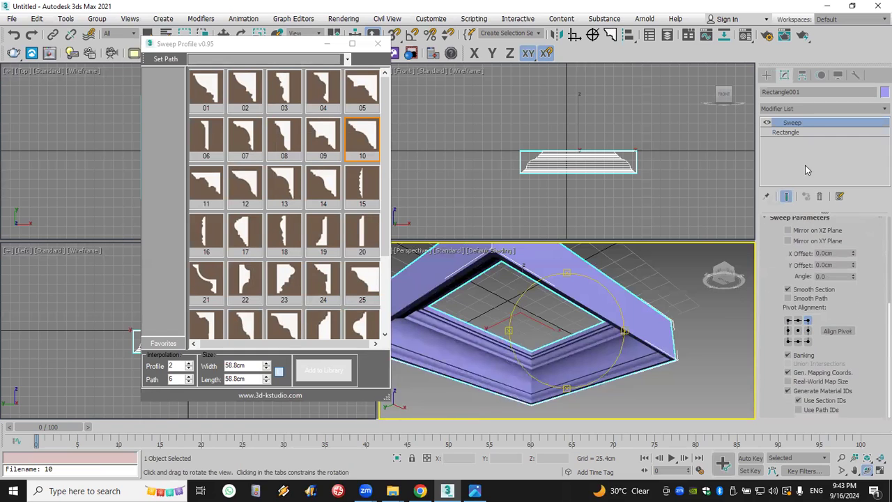
{"action": "left_click", "coordinate": [806, 232]}
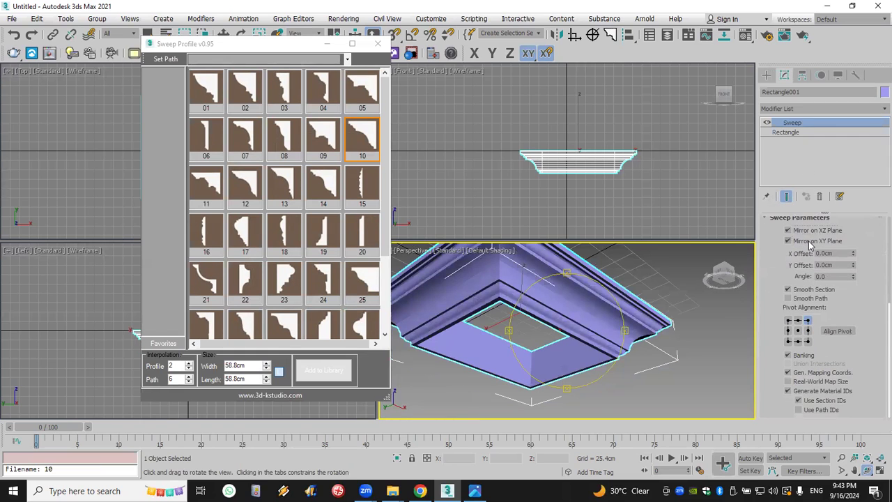
{"action": "left_click", "coordinate": [810, 232]}
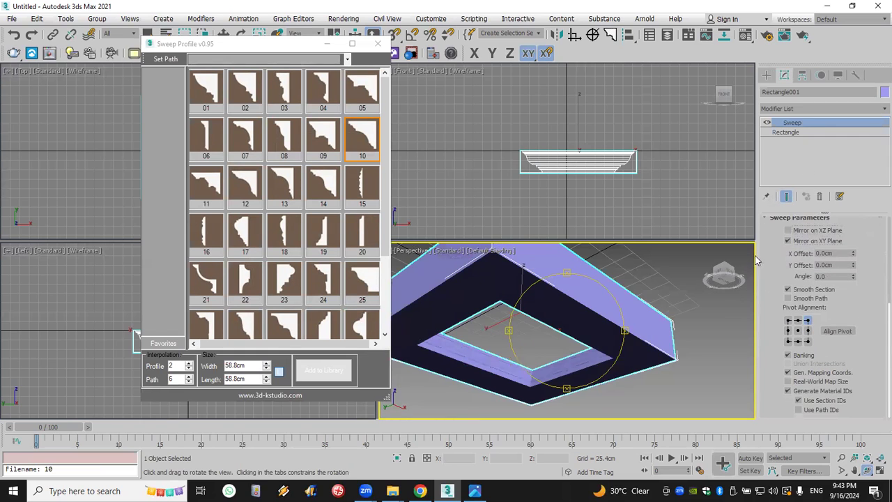
{"action": "left_click", "coordinate": [797, 242]}
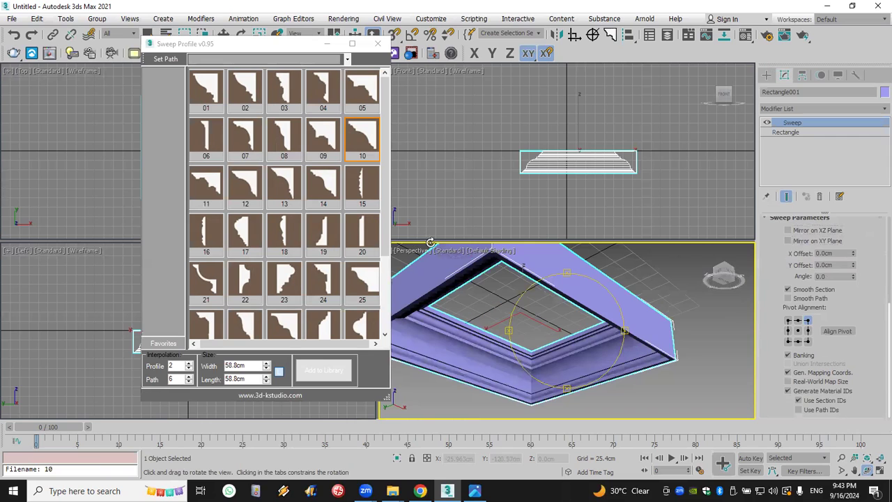
Replace the rectangle's sweep section with profile 18
{"action": "left_click", "coordinate": [291, 233]}
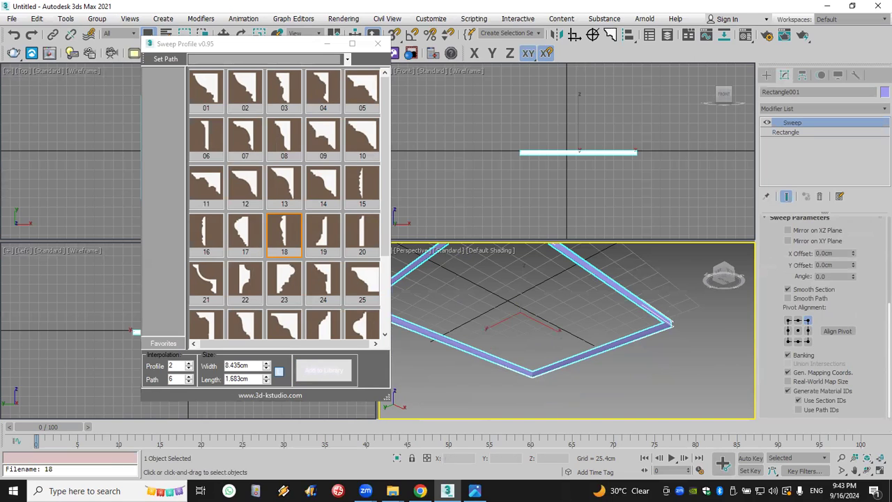
Switch to Chrome, show all web results for the plugin search, and open Aviz Studio's ATiles page
{"action": "mouse_move", "coordinate": [474, 490]}
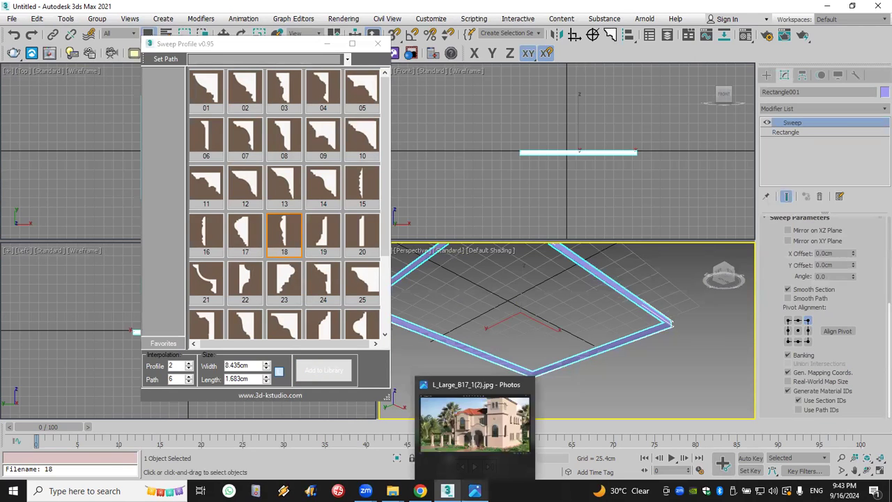
{"action": "mouse_move", "coordinate": [421, 490]}
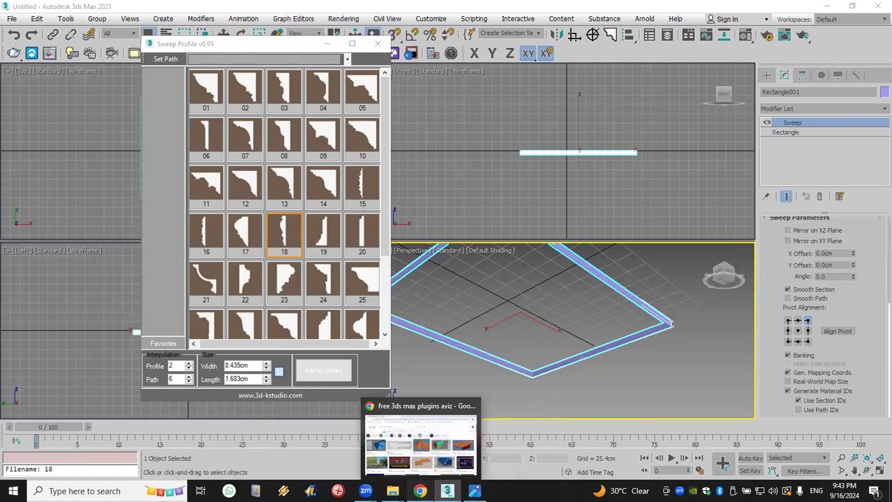
{"action": "left_click", "coordinate": [420, 446]}
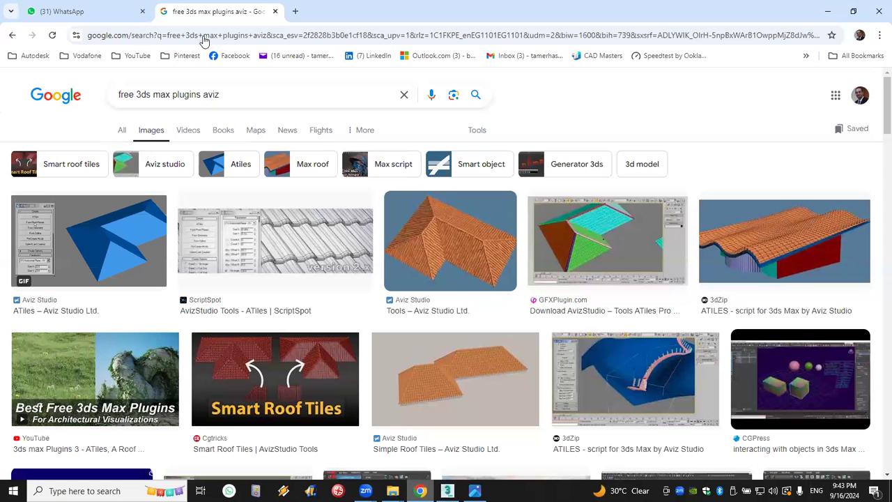
{"action": "left_click", "coordinate": [123, 130]}
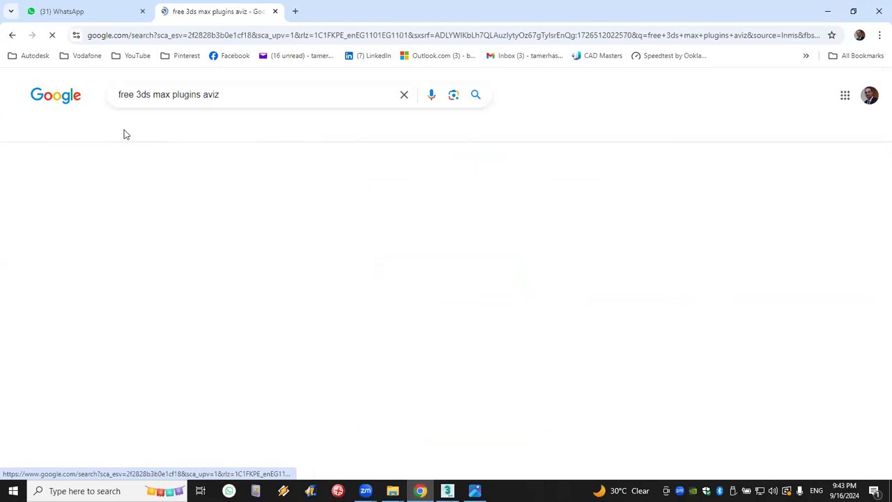
{"action": "scroll", "coordinate": [338, 296], "scroll_direction": "down", "scroll_amount": 4}
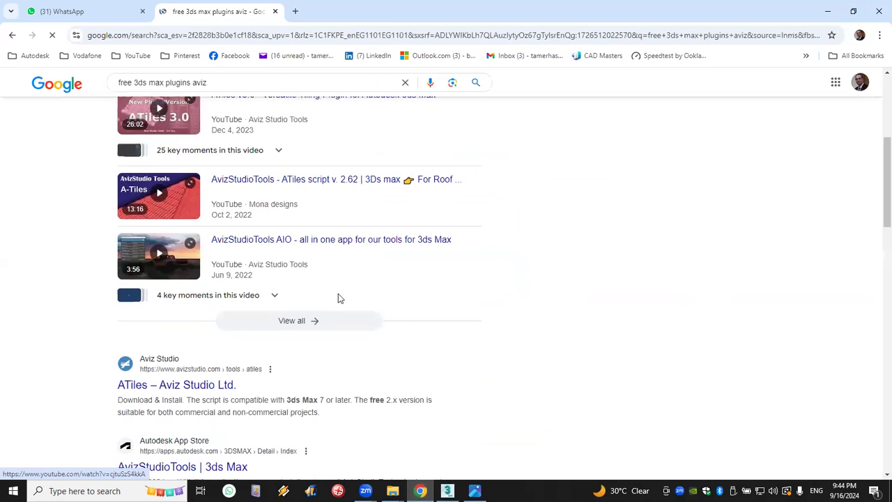
{"action": "scroll", "coordinate": [341, 285], "scroll_direction": "down", "scroll_amount": 2}
{"action": "scroll", "coordinate": [340, 286], "scroll_direction": "down", "scroll_amount": 1}
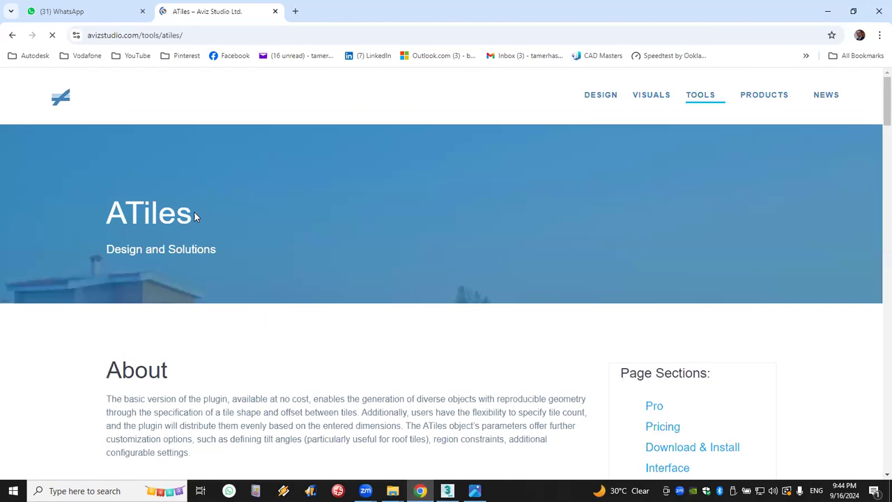
Accept the site's cookies and examine the ATiles page's subscription, pricing, download and interface sections
{"action": "scroll", "coordinate": [419, 289], "scroll_direction": "down", "scroll_amount": 5}
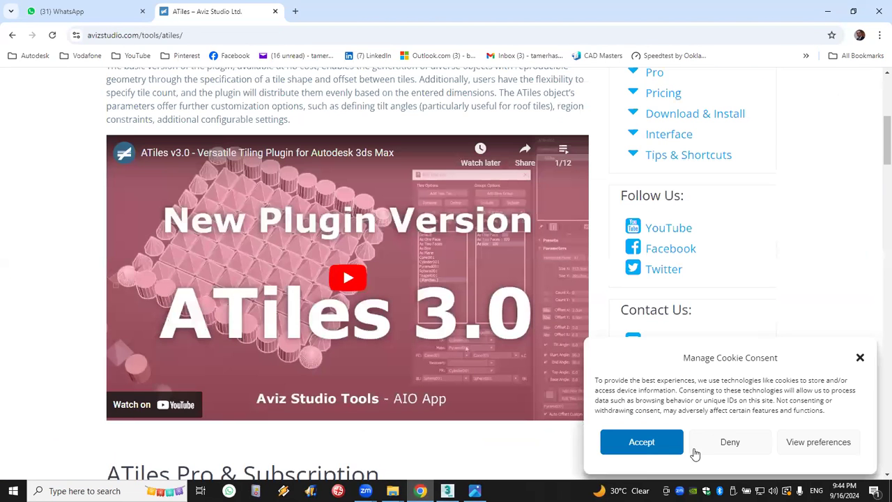
{"action": "left_click", "coordinate": [646, 443]}
{"action": "scroll", "coordinate": [456, 324], "scroll_direction": "down", "scroll_amount": 10}
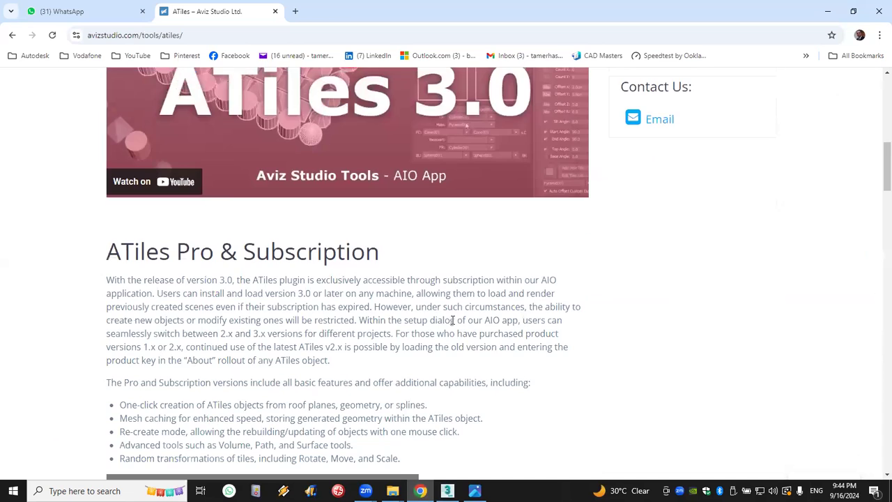
{"action": "scroll", "coordinate": [461, 326], "scroll_direction": "down", "scroll_amount": 3}
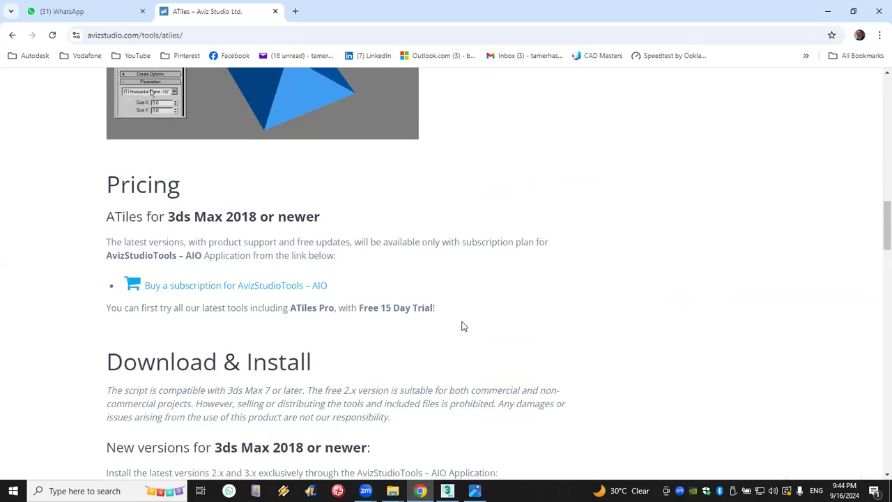
{"action": "scroll", "coordinate": [466, 319], "scroll_direction": "down", "scroll_amount": 4}
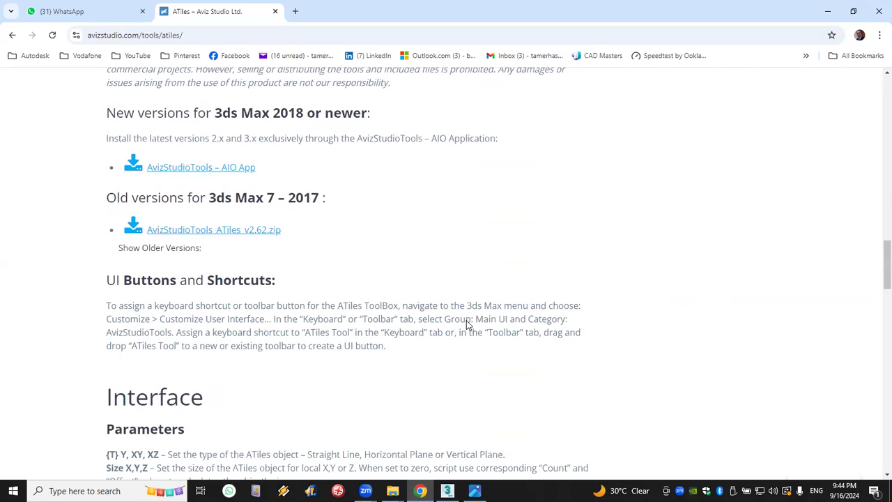
{"action": "scroll", "coordinate": [469, 319], "scroll_direction": "down", "scroll_amount": 13}
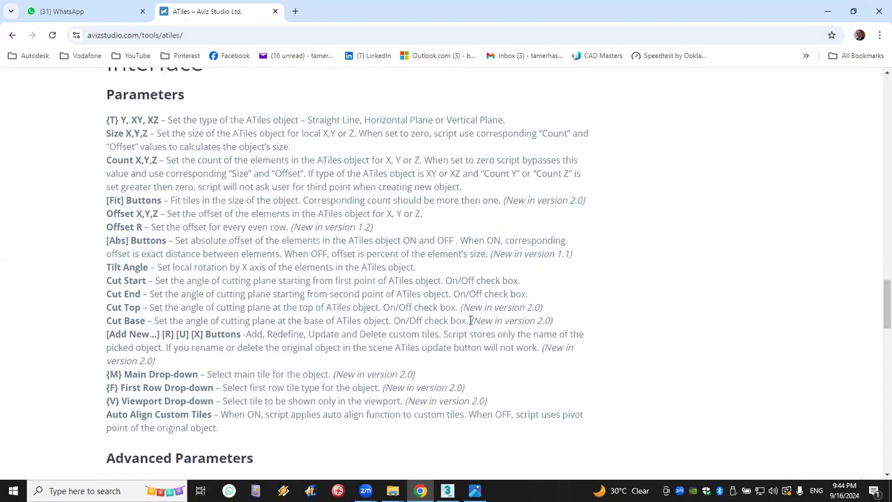
{"action": "scroll", "coordinate": [472, 322], "scroll_direction": "down", "scroll_amount": 7}
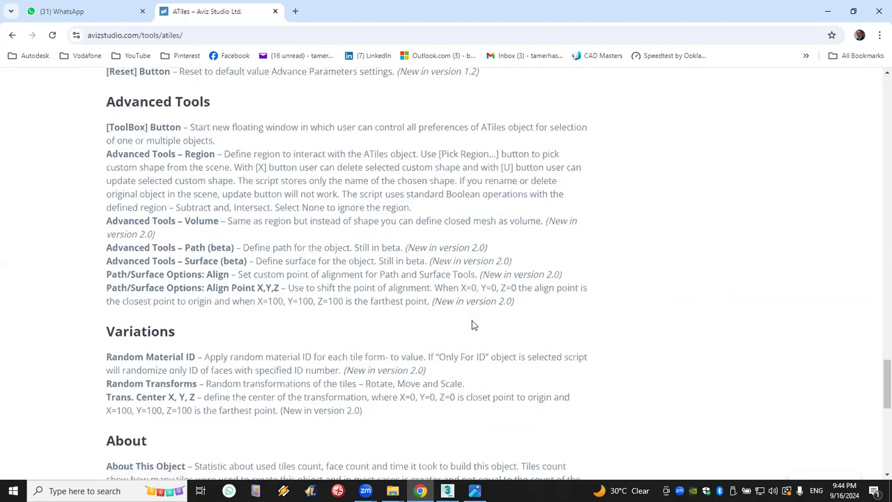
{"action": "scroll", "coordinate": [472, 322], "scroll_direction": "up", "scroll_amount": 4}
Return to the Google results and repeat the search with the query shortened to "3ds max plugins aviz"
{"action": "left_click", "coordinate": [13, 35]}
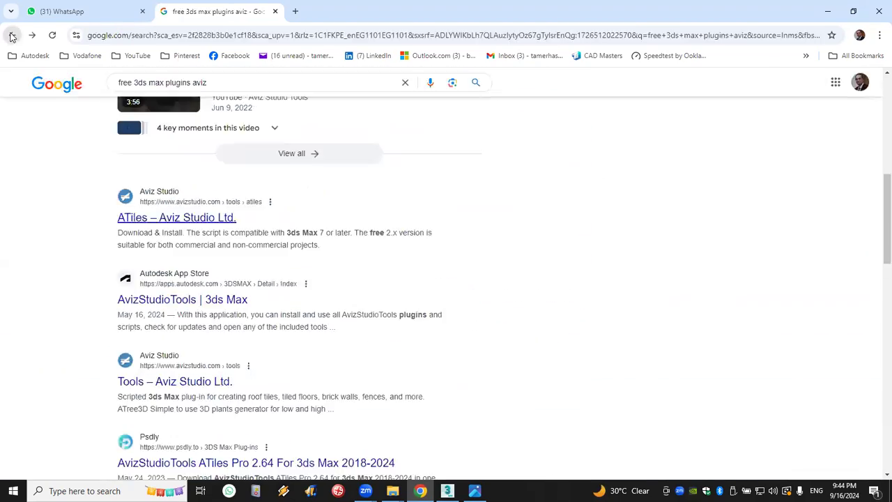
{"action": "scroll", "coordinate": [213, 121], "scroll_direction": "up", "scroll_amount": 5}
{"action": "left_click_drag", "start_coordinate": [137, 94], "coordinate": [95, 94]}
{"action": "key", "text": "BackSpace"}
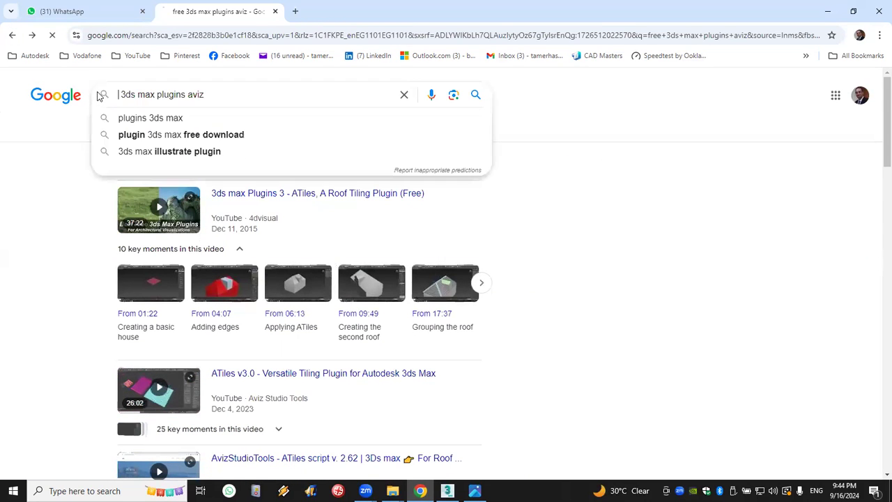
{"action": "key", "text": "Return"}
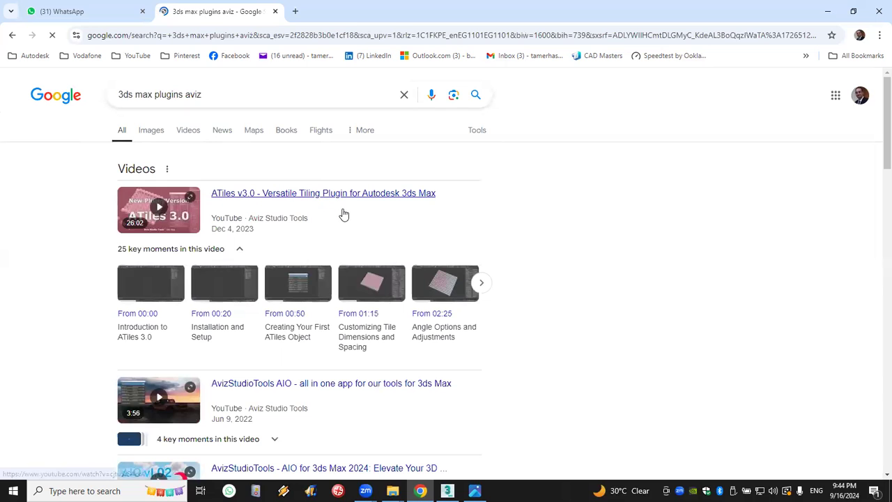
Open the ScriptSpot result "AvizStudio Tools - ATiles" from the search results
{"action": "scroll", "coordinate": [342, 292], "scroll_direction": "down", "scroll_amount": 5}
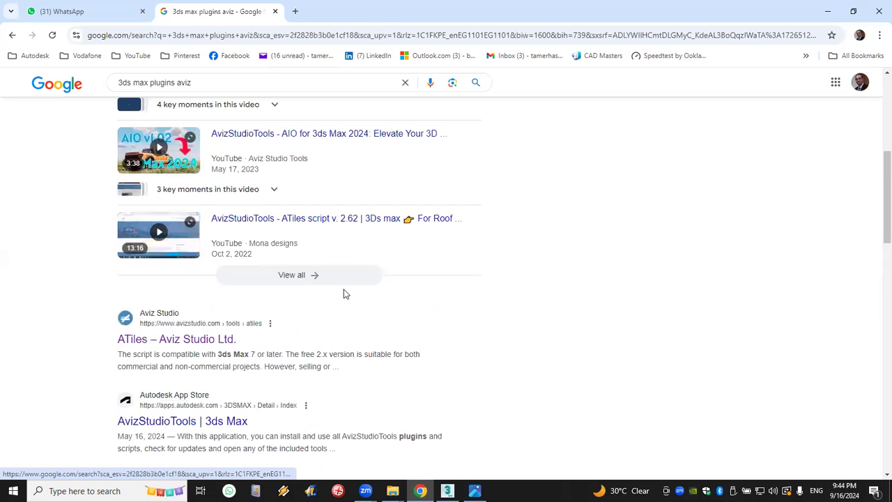
{"action": "scroll", "coordinate": [345, 296], "scroll_direction": "down", "scroll_amount": 4}
{"action": "scroll", "coordinate": [345, 301], "scroll_direction": "down", "scroll_amount": 2}
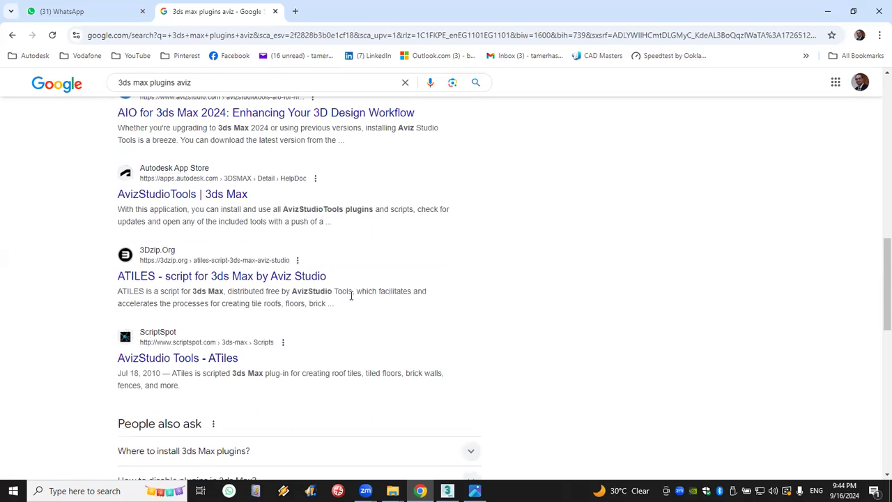
{"action": "left_click", "coordinate": [186, 358]}
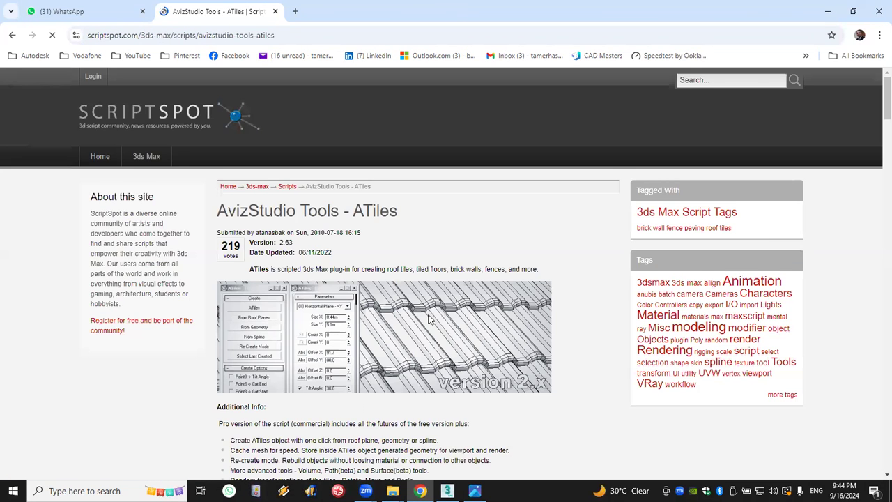
Examine the ScriptSpot ATiles page's feature list, demo videos, version notes and user comments
{"action": "scroll", "coordinate": [416, 287], "scroll_direction": "down", "scroll_amount": 5}
{"action": "scroll", "coordinate": [418, 289], "scroll_direction": "down", "scroll_amount": 20}
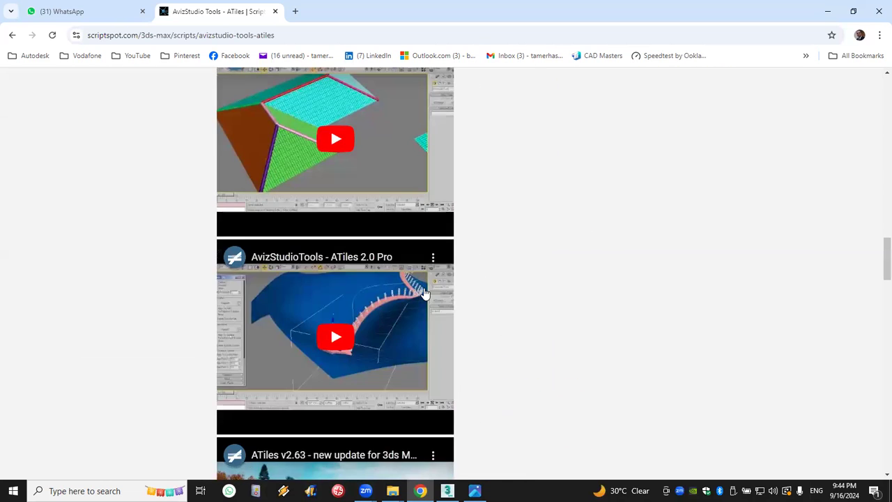
{"action": "scroll", "coordinate": [426, 294], "scroll_direction": "down", "scroll_amount": 5}
{"action": "scroll", "coordinate": [427, 294], "scroll_direction": "down", "scroll_amount": 6}
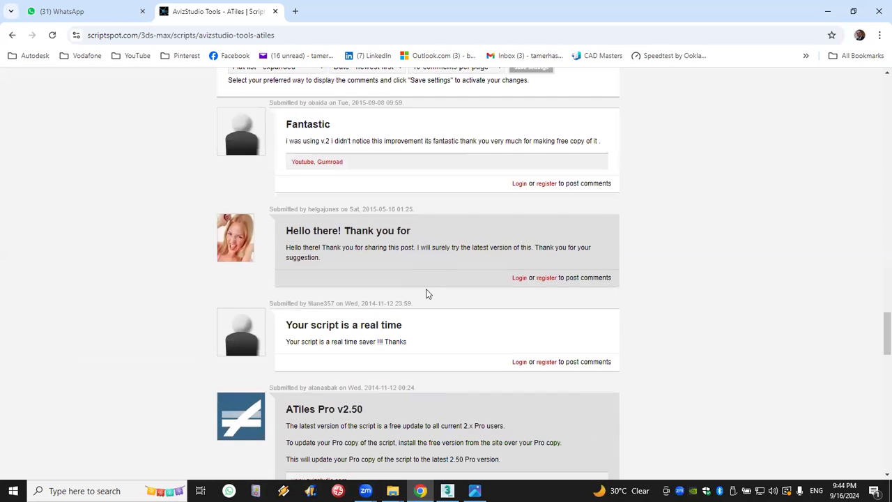
{"action": "scroll", "coordinate": [428, 296], "scroll_direction": "down", "scroll_amount": 5}
{"action": "scroll", "coordinate": [436, 299], "scroll_direction": "up", "scroll_amount": 9}
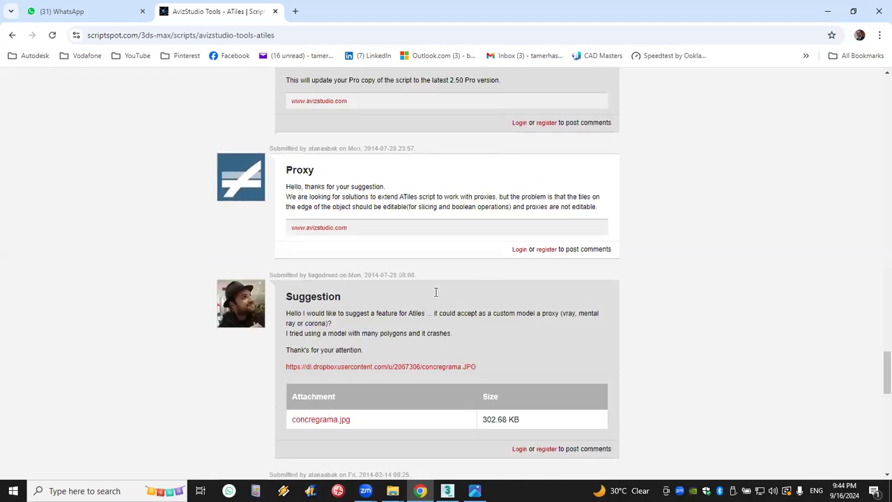
{"action": "scroll", "coordinate": [440, 301], "scroll_direction": "up", "scroll_amount": 20}
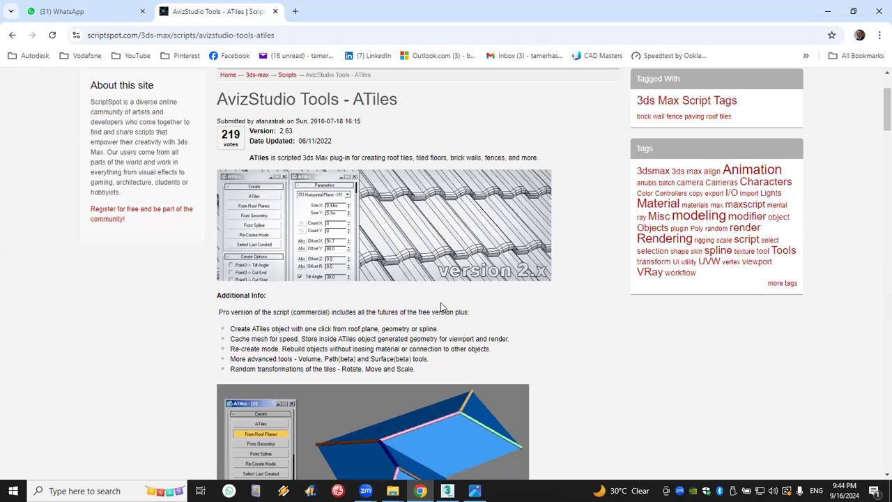
{"action": "scroll", "coordinate": [443, 320], "scroll_direction": "down", "scroll_amount": 5}
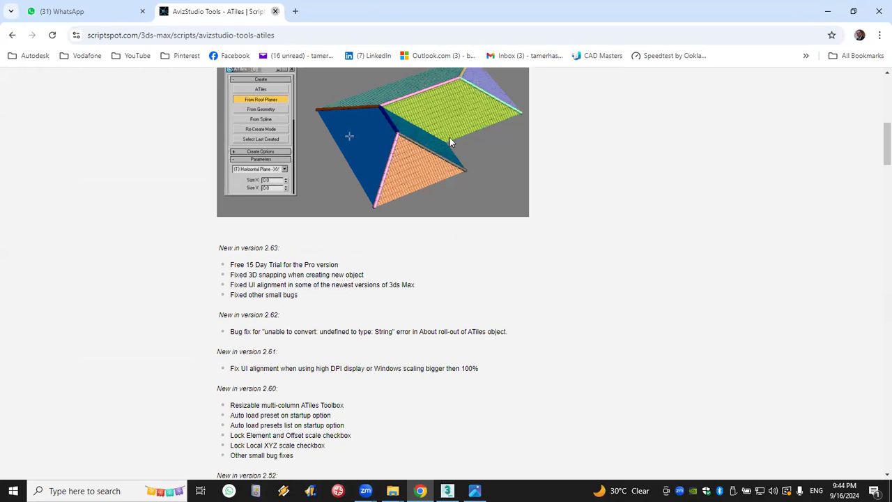
Close the ScriptSpot page and send TrackScripts.mzp from the desktop's Sweep_Profile_Script folder to the 3D MAX OL WhatsApp group
{"action": "left_click", "coordinate": [275, 11]}
{"action": "left_click", "coordinate": [447, 458]}
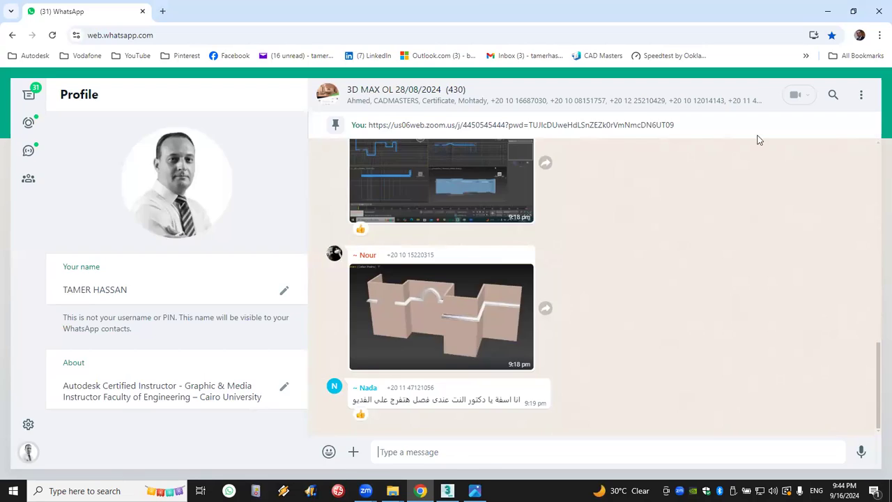
{"action": "key", "text": "super+d"}
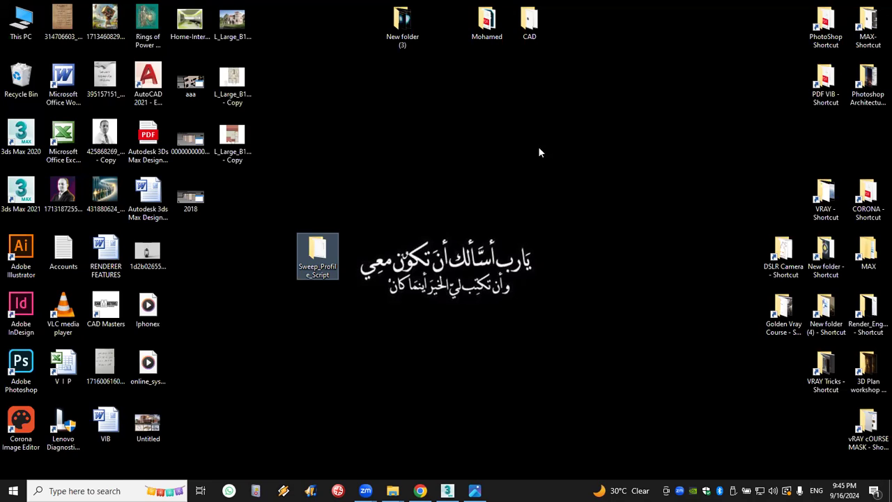
{"action": "left_click", "coordinate": [448, 199]}
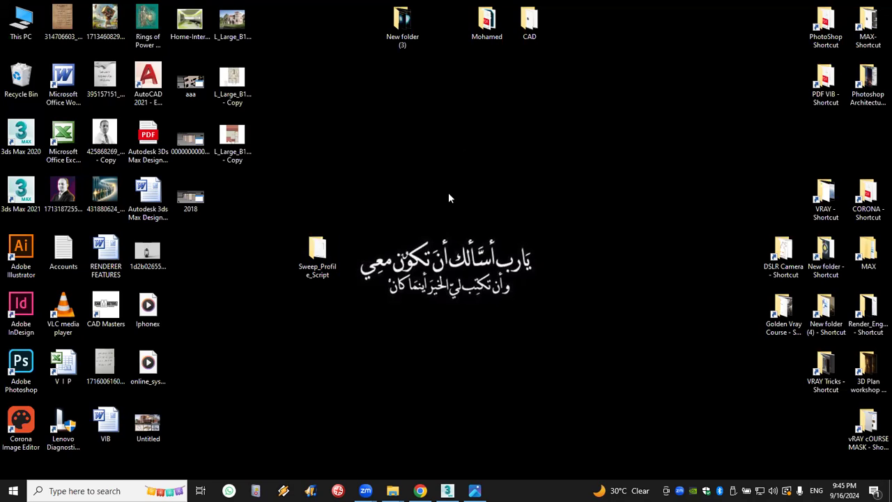
{"action": "left_click", "coordinate": [325, 252]}
{"action": "double_click", "coordinate": [326, 252]}
{"action": "left_click_drag", "start_coordinate": [558, 125], "coordinate": [496, 197]}
{"action": "left_click_drag", "start_coordinate": [437, 315], "coordinate": [591, 359]}
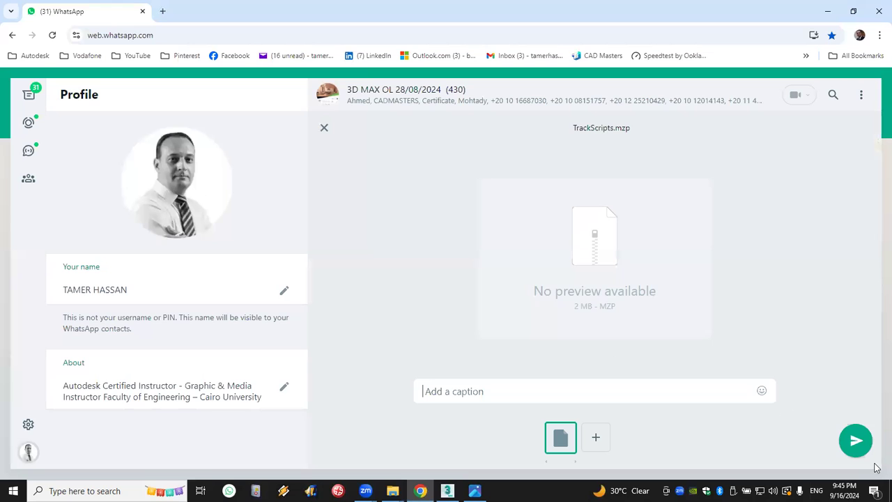
{"action": "left_click", "coordinate": [853, 442]}
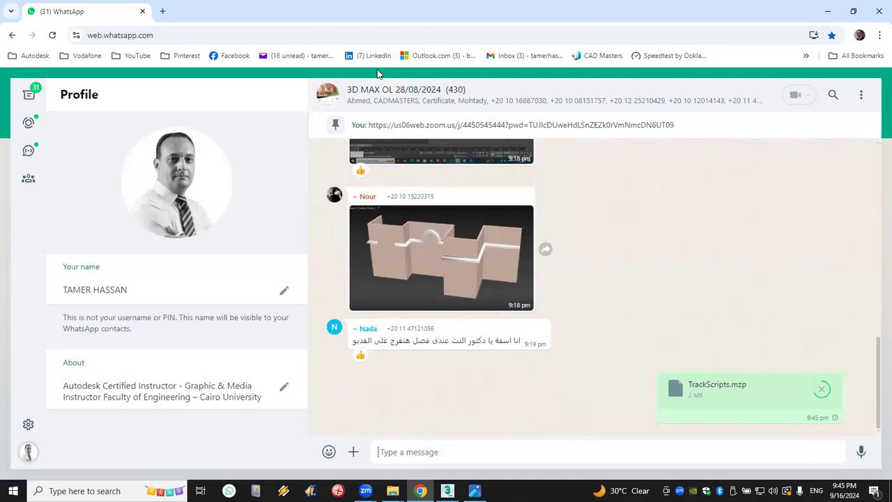
Locate the Sweep Profile action in 3ds Max's toolbar customization and send a screenshot of it to the WhatsApp group
{"action": "key", "text": "alt+Tab"}
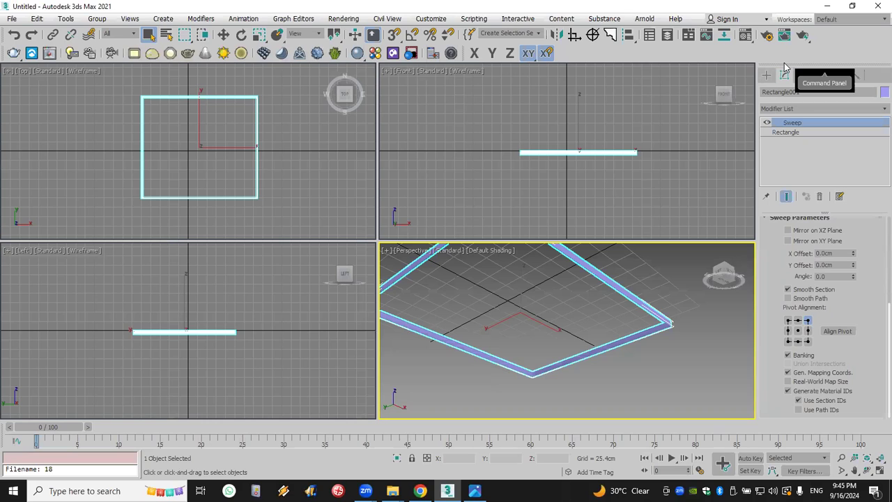
{"action": "right_click", "coordinate": [785, 66]}
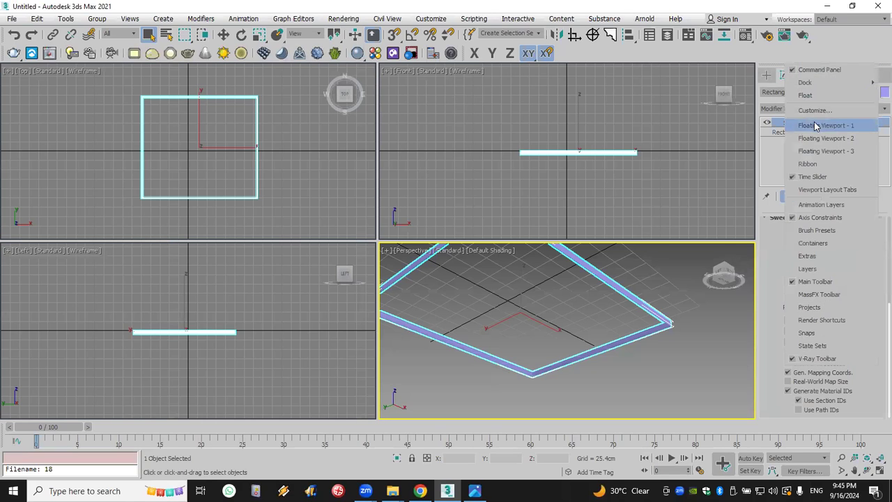
{"action": "left_click", "coordinate": [547, 97]}
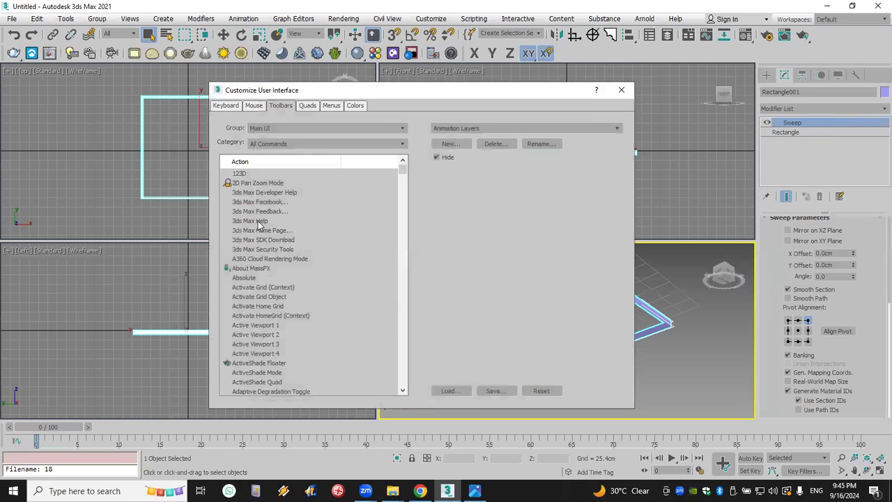
{"action": "left_click", "coordinate": [258, 221]}
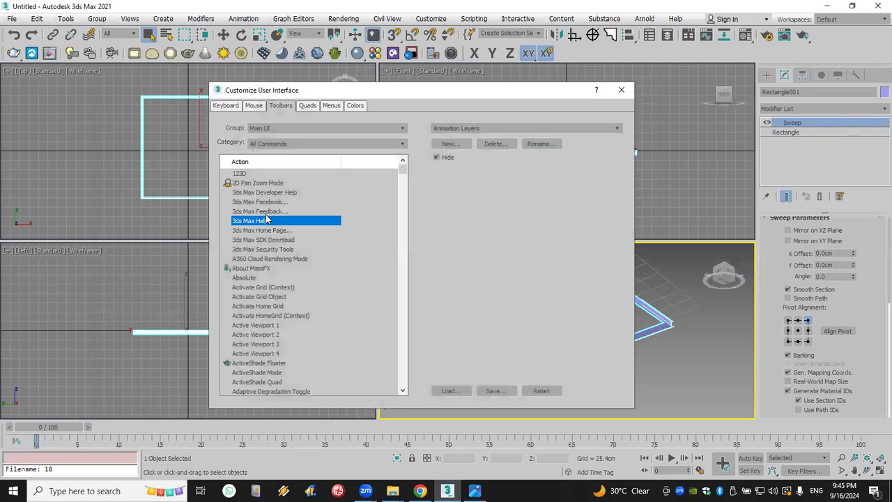
{"action": "type", "text": "sw"}
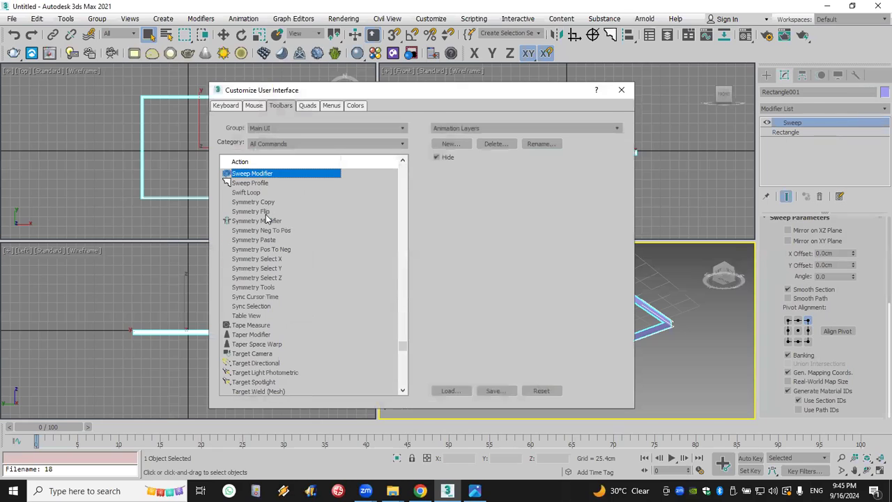
{"action": "left_click", "coordinate": [267, 184]}
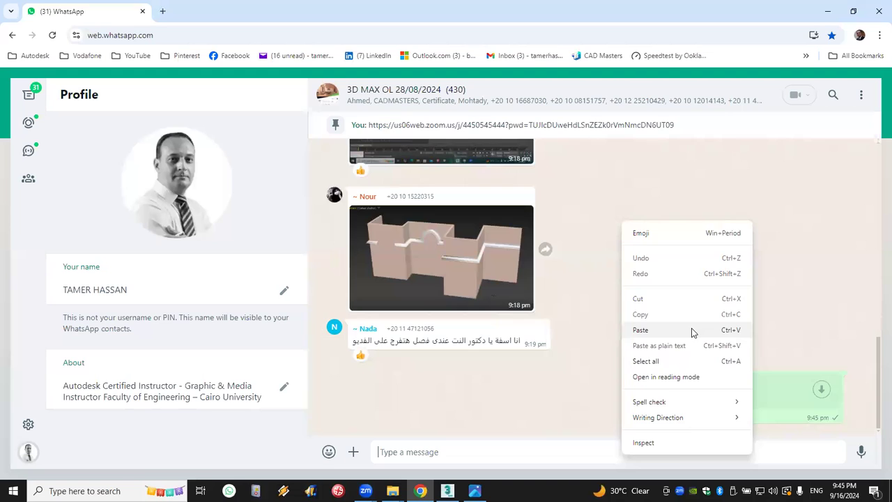
{"action": "left_click", "coordinate": [692, 332]}
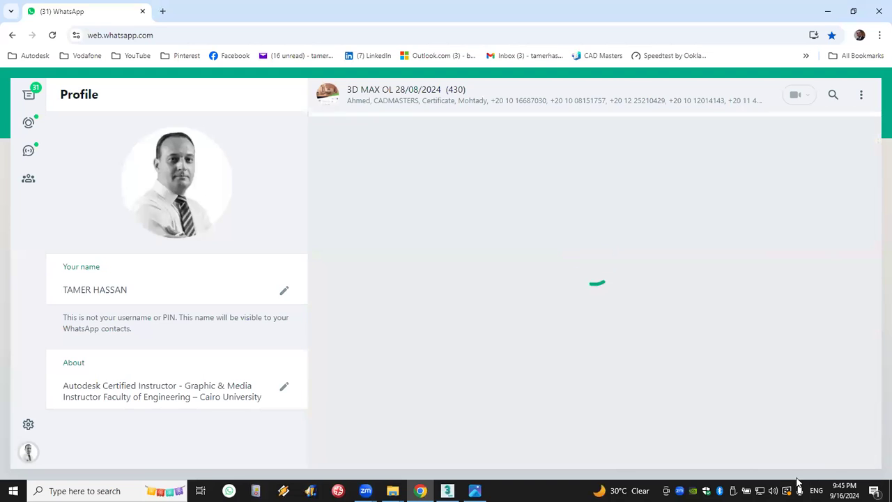
{"action": "left_click", "coordinate": [859, 448]}
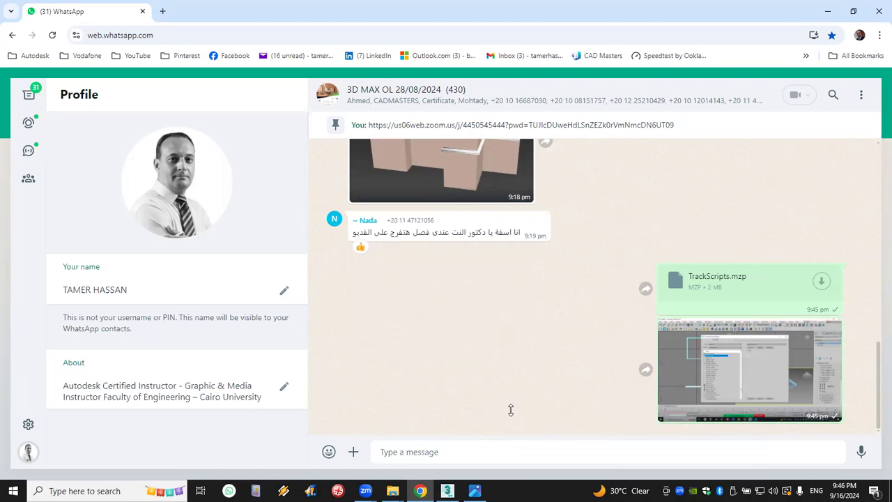
{"action": "key", "text": "alt+Tab"}
{"action": "scroll", "coordinate": [567, 355], "scroll_direction": "up", "scroll_amount": 3}
{"action": "scroll", "coordinate": [569, 357], "scroll_direction": "down", "scroll_amount": 3}
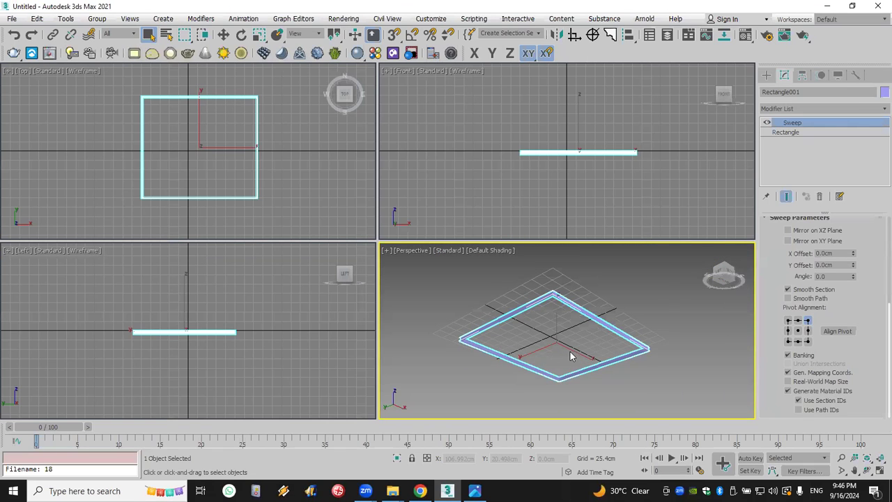
{"action": "scroll", "coordinate": [562, 397], "scroll_direction": "up", "scroll_amount": 3}
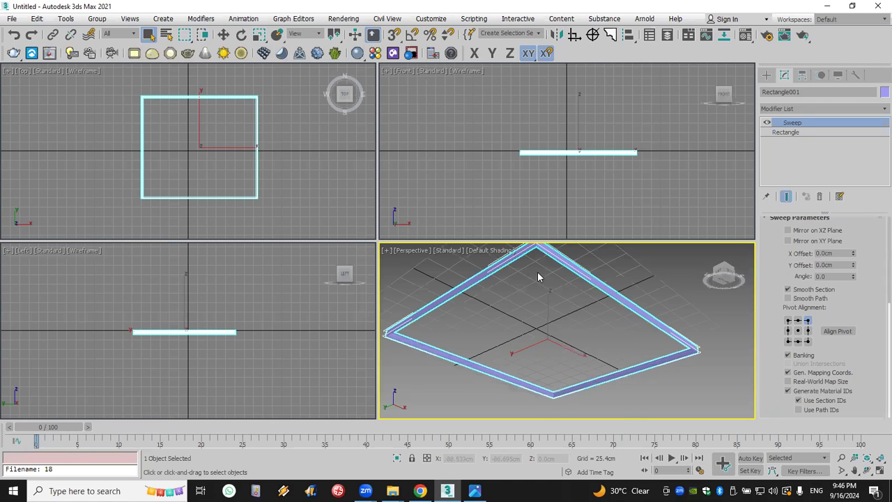
{"action": "scroll", "coordinate": [565, 368], "scroll_direction": "up", "scroll_amount": 5}
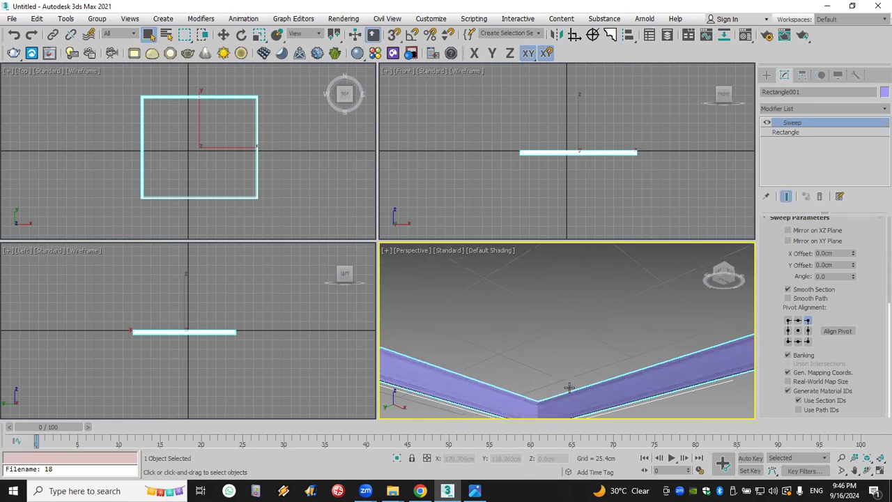
{"action": "left_click", "coordinate": [419, 490]}
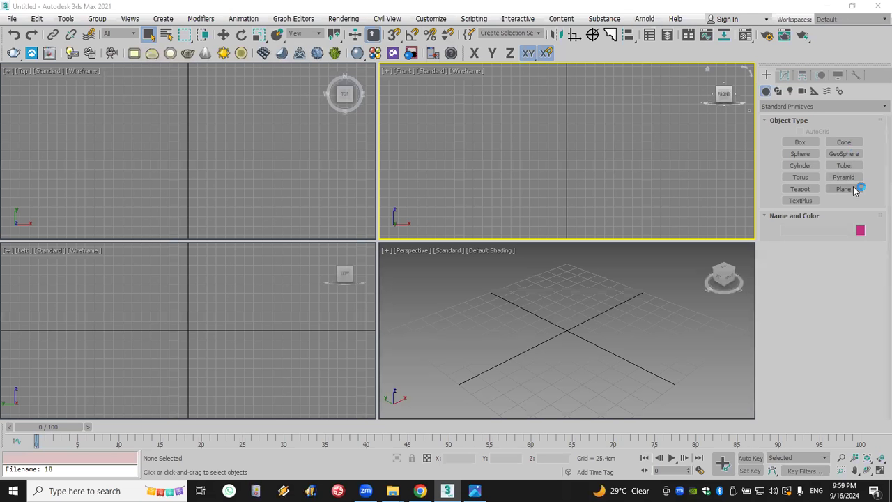
Create a pyramid from its center at the origin in the Perspective view, about 189 cm wide, 217 cm deep and 106 cm high
{"action": "left_click", "coordinate": [854, 178]}
{"action": "left_click", "coordinate": [801, 266]}
{"action": "left_click_drag", "start_coordinate": [568, 335], "coordinate": [592, 385]}
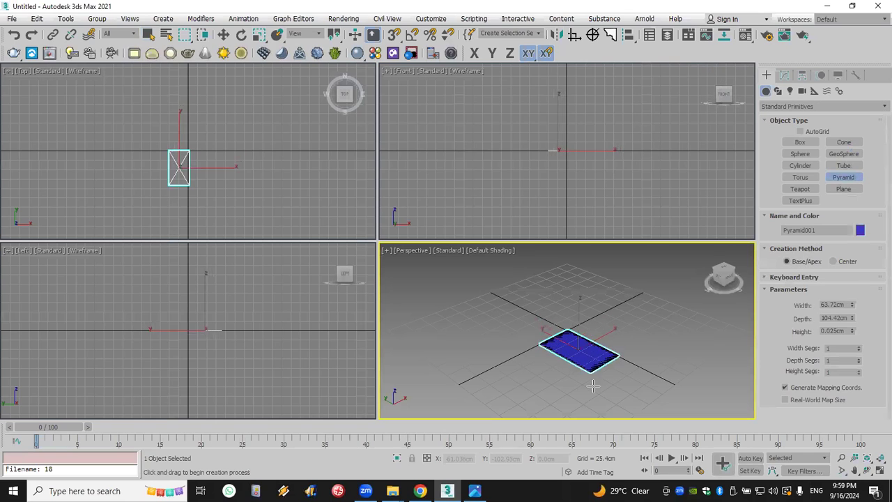
{"action": "right_click", "coordinate": [593, 385]}
{"action": "left_click_drag", "start_coordinate": [570, 331], "coordinate": [693, 457]}
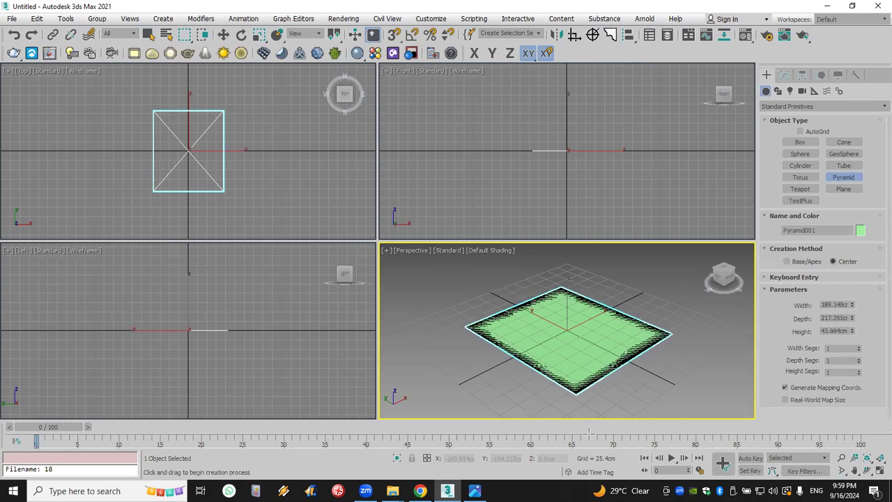
{"action": "left_click", "coordinate": [609, 385]}
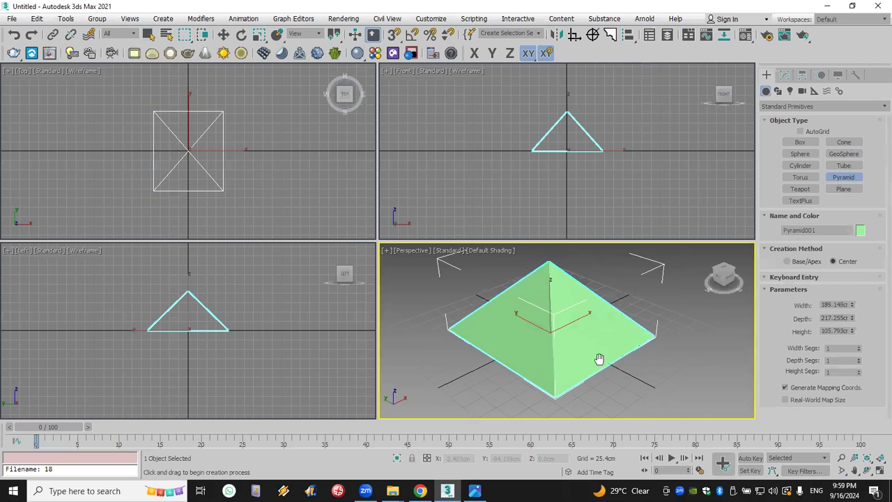
With vertex snapping on, create an ATiles object from the Avizstudio Tools category, spanning from the pyramid's near base corner to its apex
{"action": "left_click", "coordinate": [822, 106]}
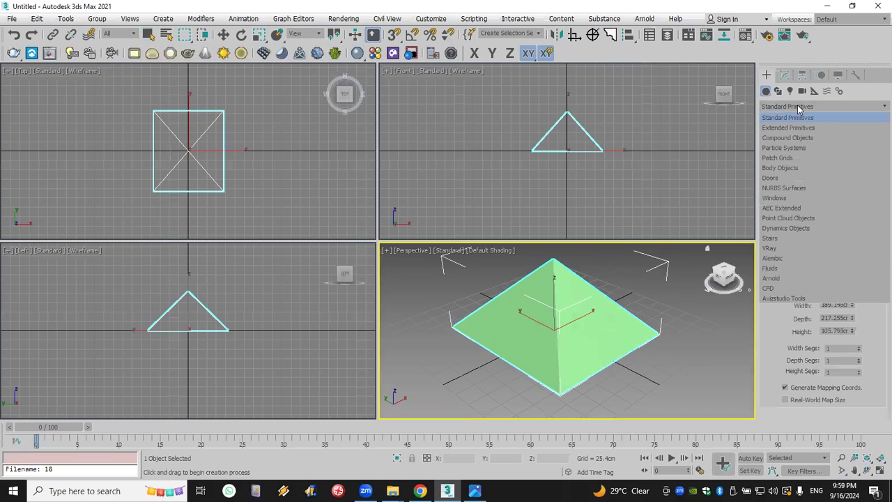
{"action": "left_click", "coordinate": [785, 299]}
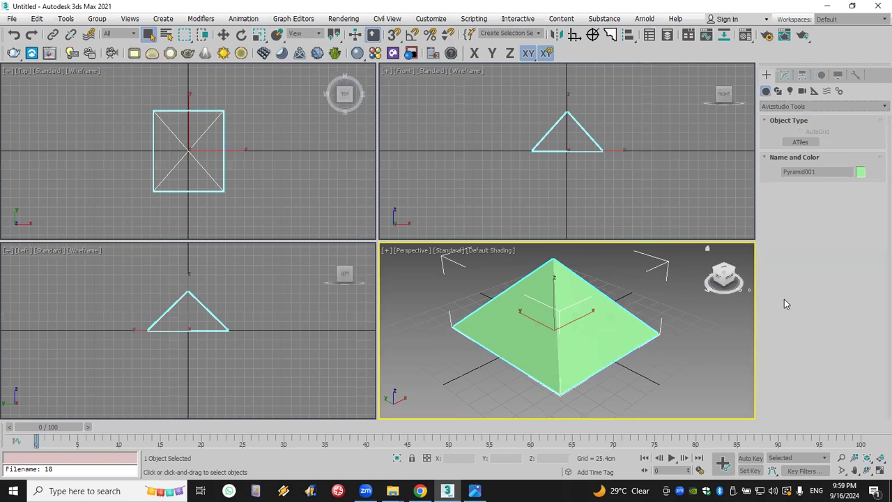
{"action": "right_click", "coordinate": [394, 36]}
{"action": "left_click", "coordinate": [527, 169]}
{"action": "left_click", "coordinate": [794, 142]}
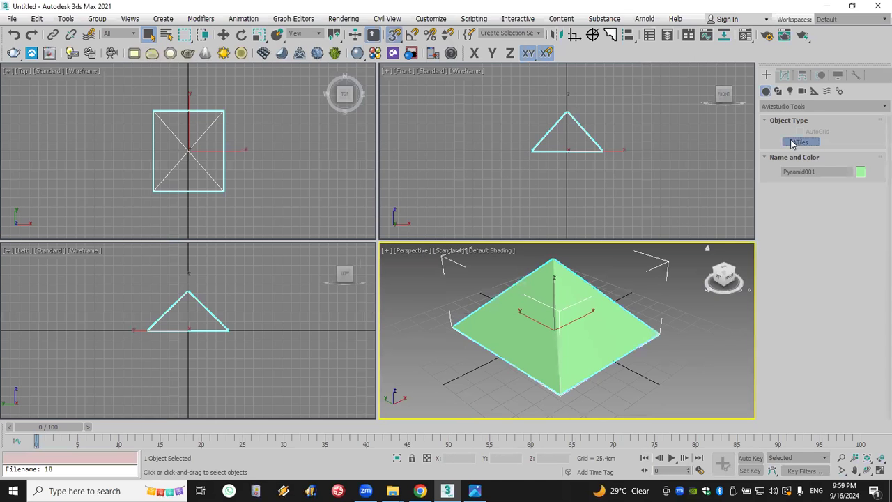
{"action": "left_click_drag", "start_coordinate": [557, 395], "coordinate": [555, 262]}
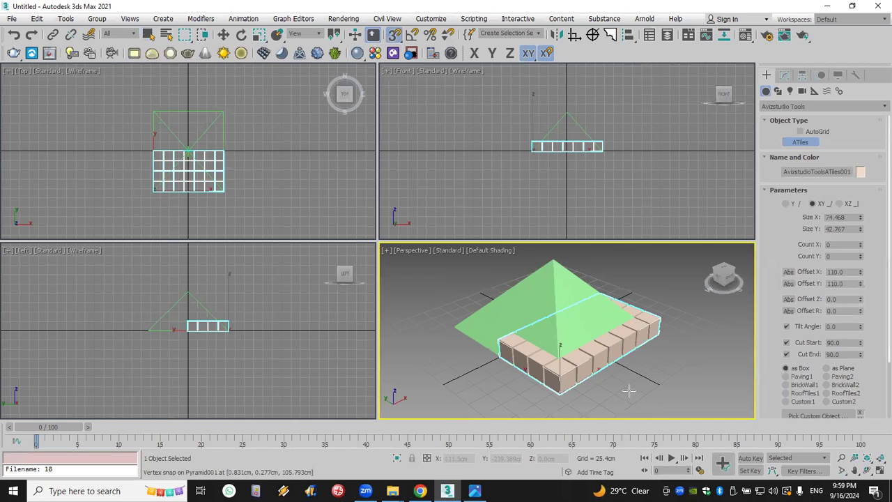
Try the Paving1 and BrickWall1 tile types on the ATiles object and settle on RoofTiles1
{"action": "scroll", "coordinate": [761, 382], "scroll_direction": "down", "scroll_amount": 2}
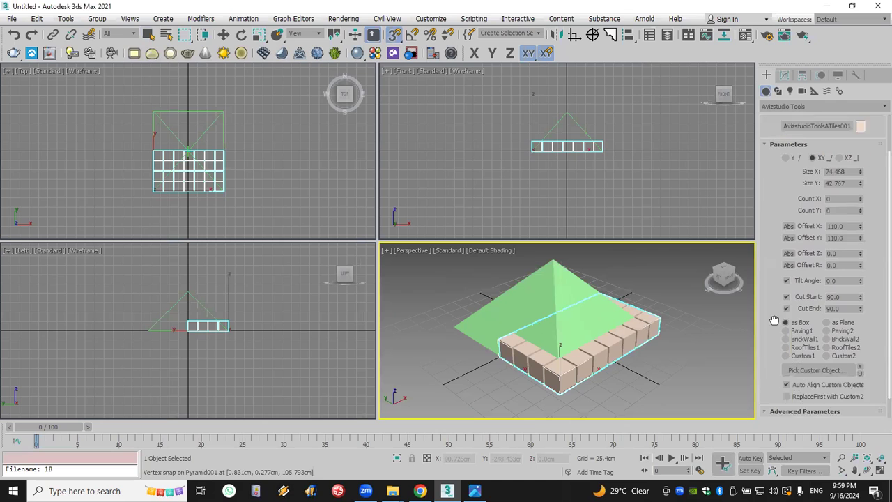
{"action": "left_click", "coordinate": [800, 306]}
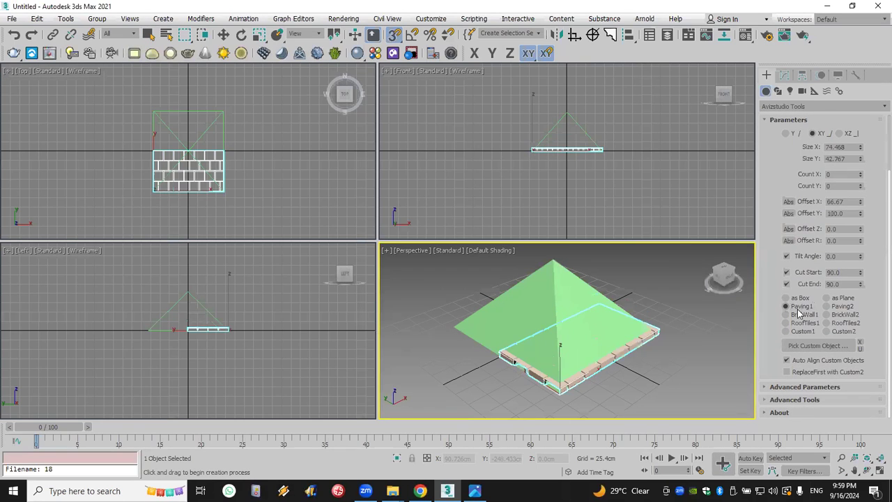
{"action": "left_click", "coordinate": [802, 314]}
{"action": "left_click", "coordinate": [803, 323]}
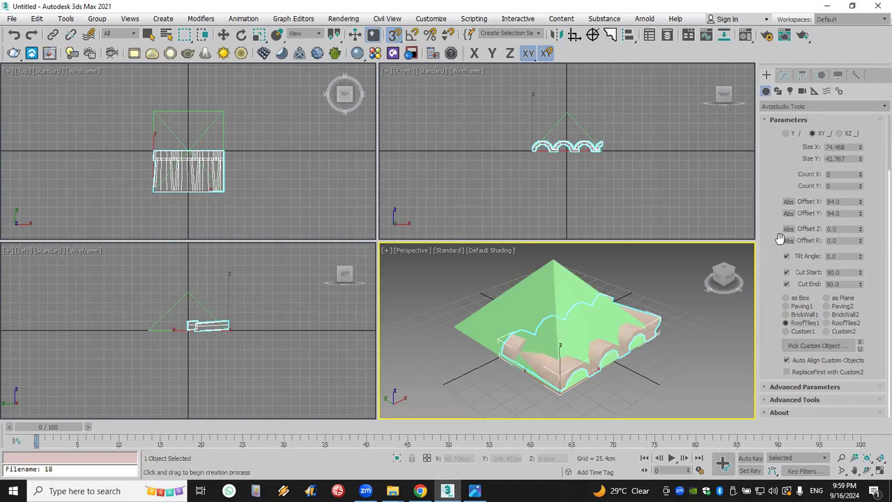
{"action": "left_click_drag", "start_coordinate": [779, 183], "coordinate": [784, 205]}
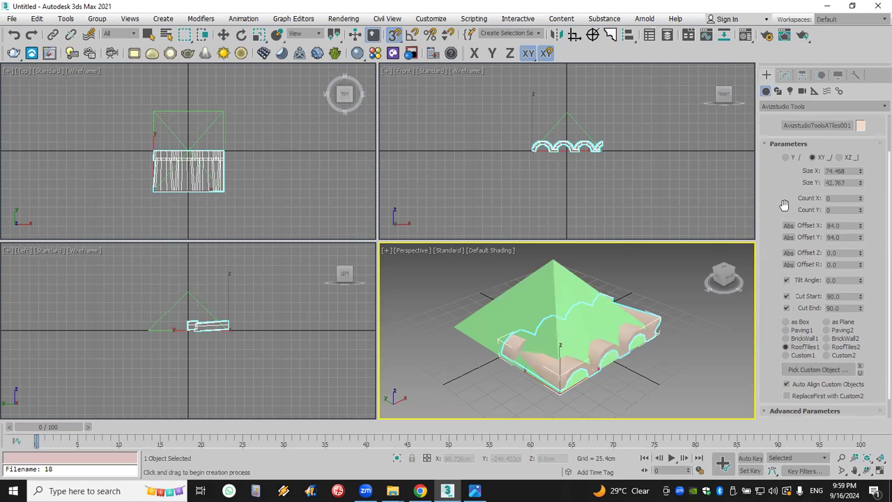
Resize the ATiles object to Size X 68.968 and Size Y 31.067, and raise its Tilt Angle to 54
{"action": "left_click", "coordinate": [861, 175]}
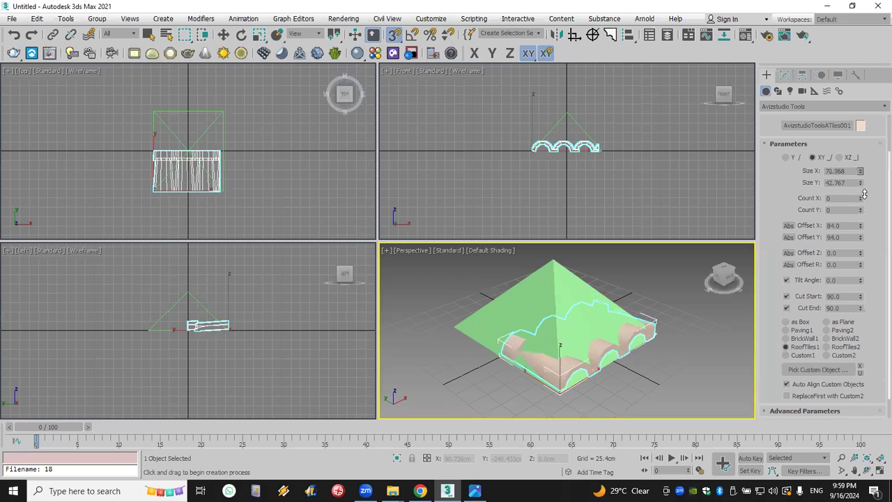
{"action": "left_click", "coordinate": [861, 185]}
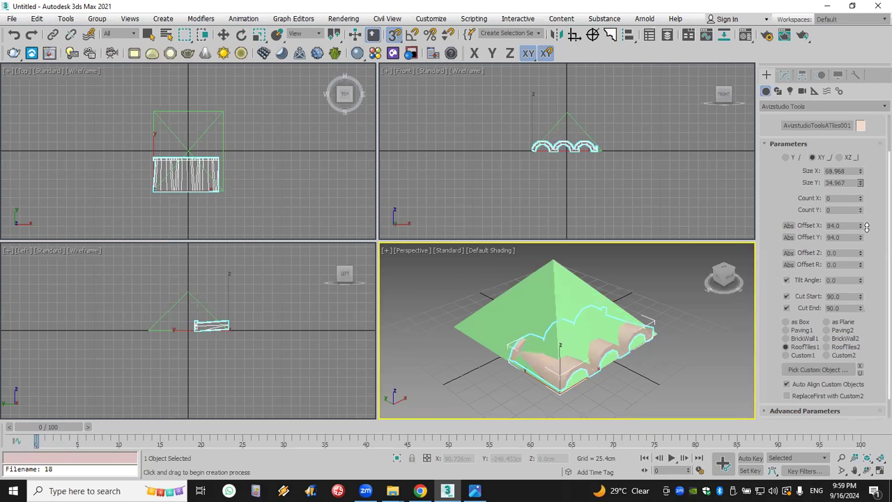
{"action": "left_click_drag", "start_coordinate": [861, 282], "coordinate": [862, 248]}
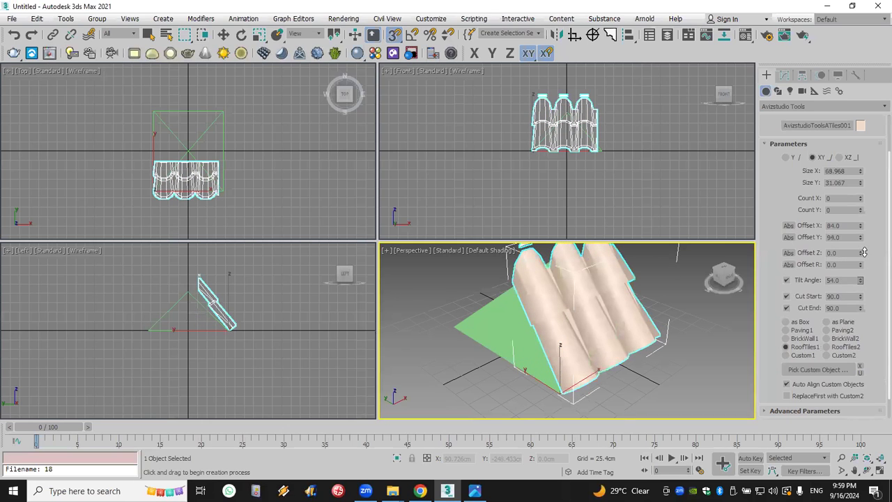
Set the roof tiles' Count X to 6 and Count Y to 4
{"action": "left_click", "coordinate": [861, 201]}
{"action": "left_click", "coordinate": [861, 201]}
{"action": "left_click", "coordinate": [861, 201]}
{"action": "left_click", "coordinate": [861, 202]}
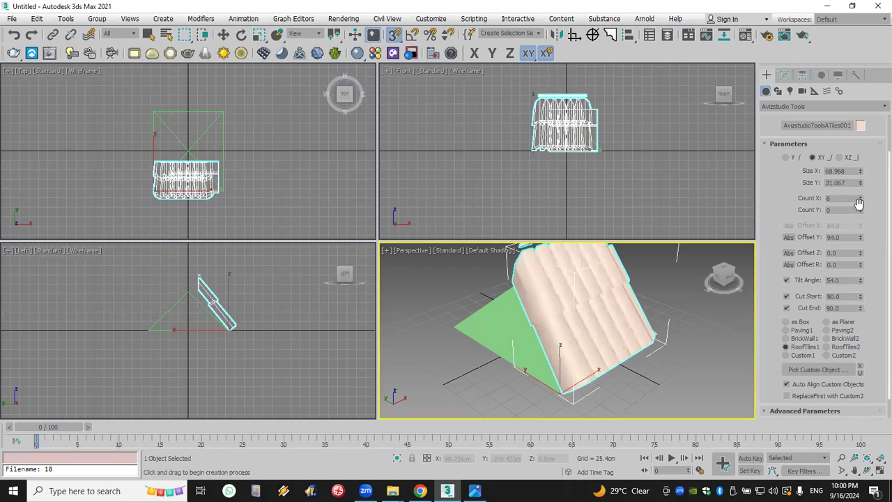
{"action": "left_click", "coordinate": [861, 208]}
{"action": "left_click", "coordinate": [860, 209]}
{"action": "left_click", "coordinate": [861, 208]}
{"action": "left_click", "coordinate": [860, 209]}
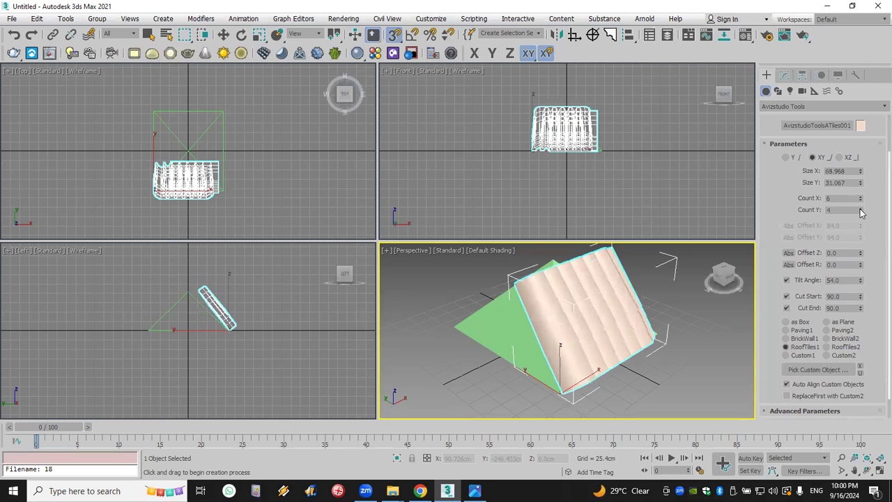
Adjust the roof tiles' Offset Z to 10.5 and inspect the overlapping rows up close
{"action": "mouse_move", "coordinate": [861, 254]}
{"action": "left_mouse_down"}
{"action": "mouse_move", "coordinate": [865, 234]}
{"action": "mouse_move", "coordinate": [856, 466]}
{"action": "mouse_move", "coordinate": [860, 253]}
{"action": "left_mouse_up"}
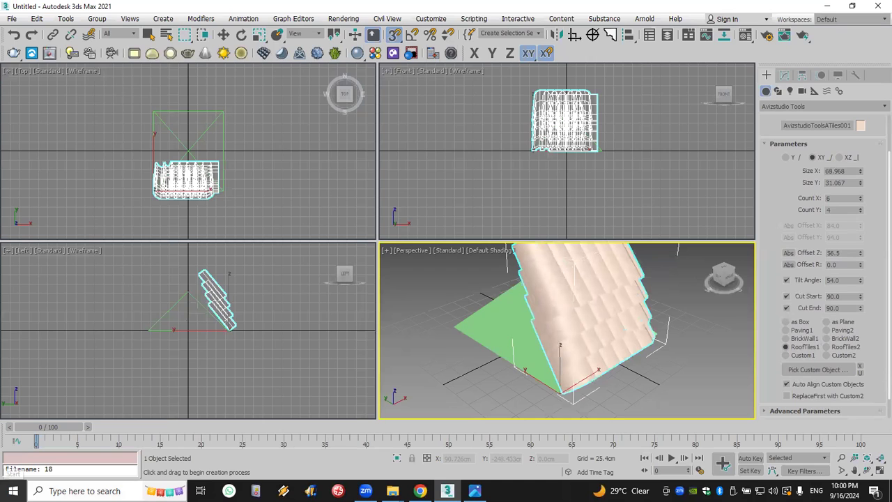
{"action": "left_click_drag", "start_coordinate": [861, 253], "coordinate": [839, 491]}
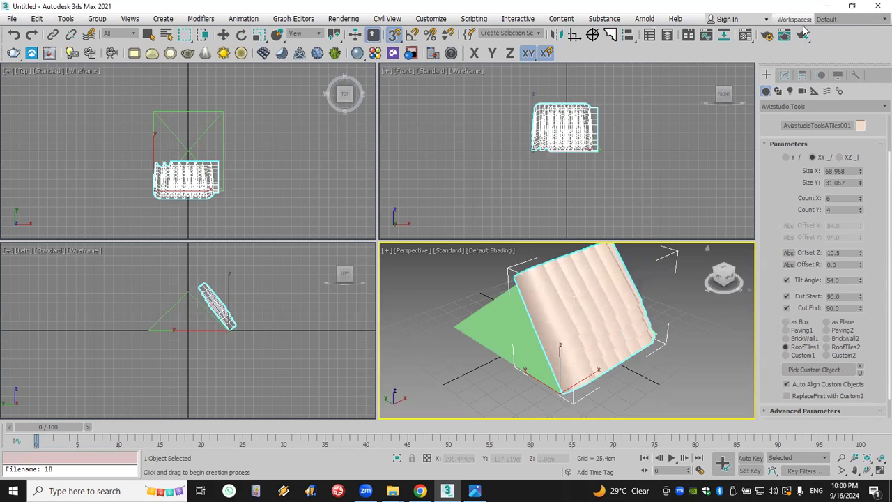
{"action": "middle_click_drag", "start_coordinate": [597, 299], "coordinate": [596, 309]}
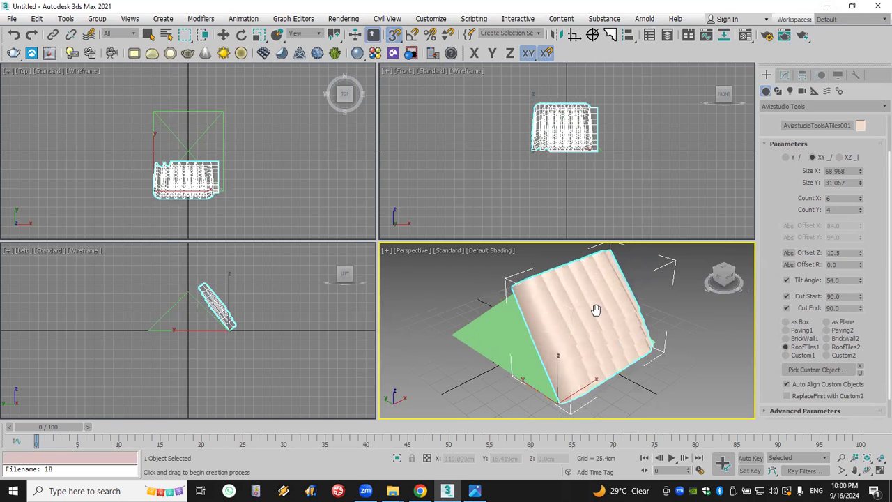
{"action": "scroll", "coordinate": [614, 271], "scroll_direction": "up", "scroll_amount": 2}
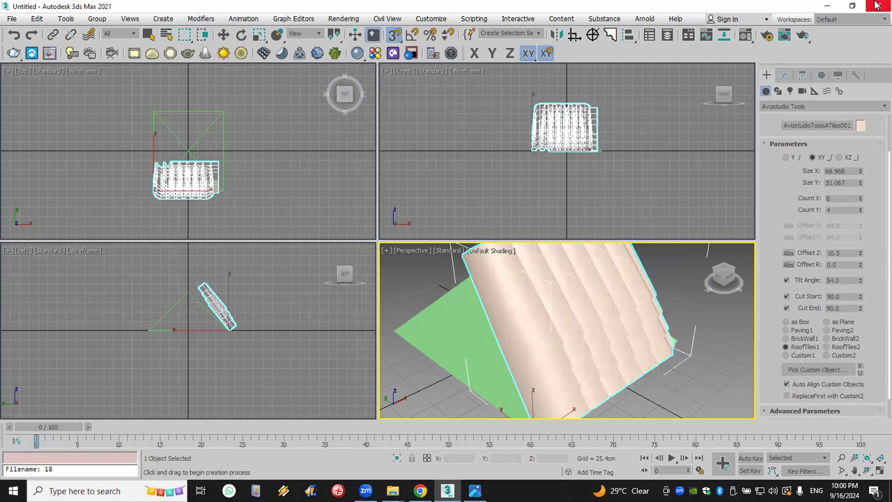
{"action": "middle_click_drag", "start_coordinate": [554, 304], "coordinate": [548, 313]}
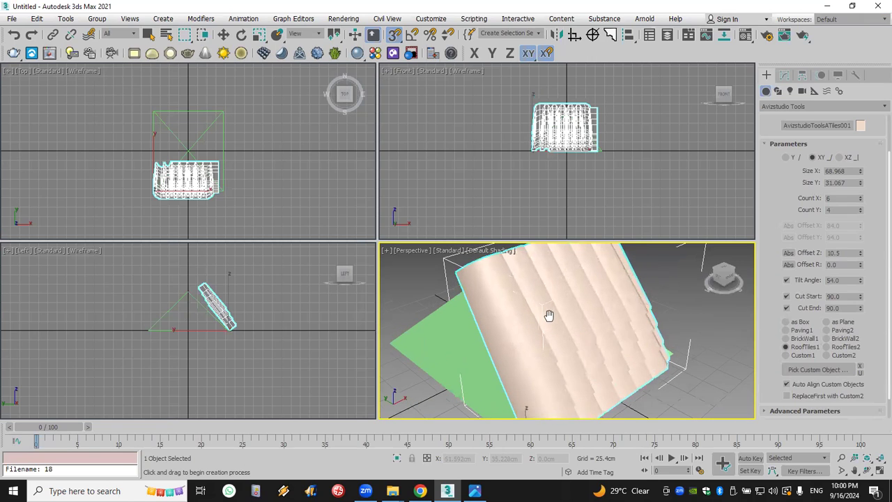
Lower the roof tiles' Tilt Angle to 42 to lean them closer to the pyramid's slope
{"action": "left_click", "coordinate": [787, 347]}
{"action": "scroll", "coordinate": [587, 319], "scroll_direction": "down", "scroll_amount": 5}
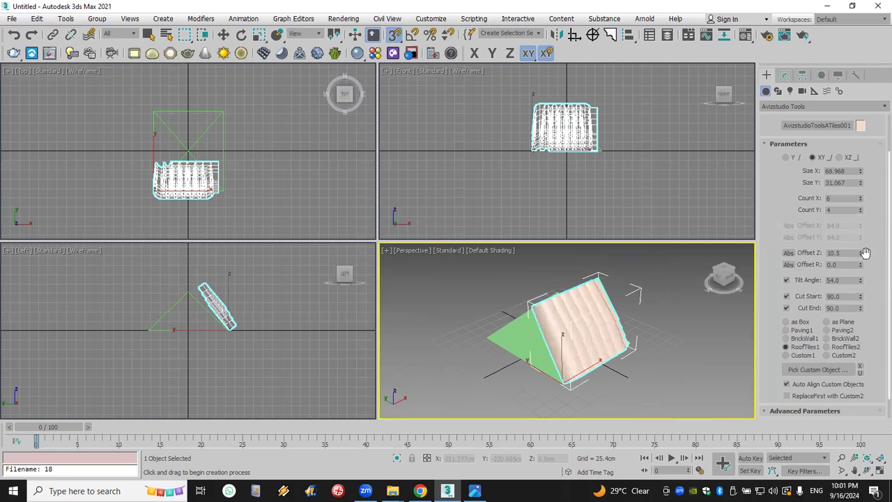
{"action": "left_click_drag", "start_coordinate": [862, 283], "coordinate": [861, 285]}
{"action": "left_click_drag", "start_coordinate": [860, 198], "coordinate": [860, 222]}
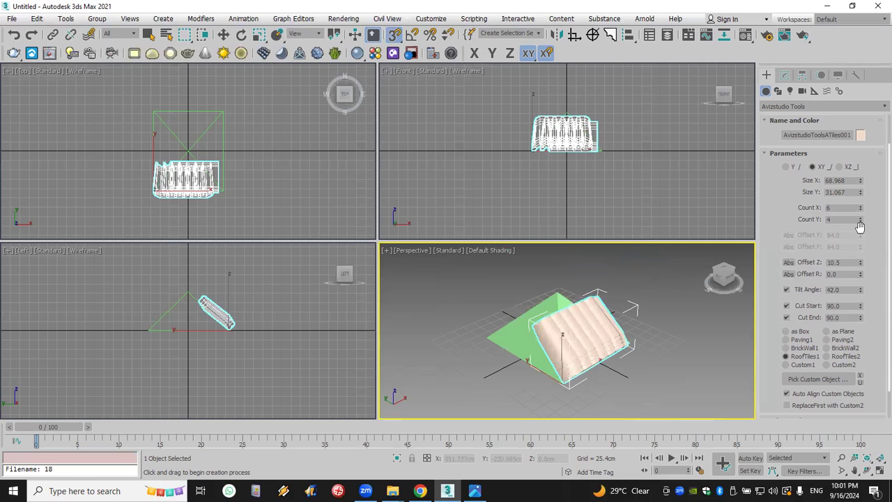
Reset the 3ds Max scene without saving the pyramid and tiles
{"action": "left_click", "coordinate": [11, 18]}
{"action": "left_click", "coordinate": [30, 49]}
{"action": "left_click", "coordinate": [446, 263]}
{"action": "left_click", "coordinate": [422, 263]}
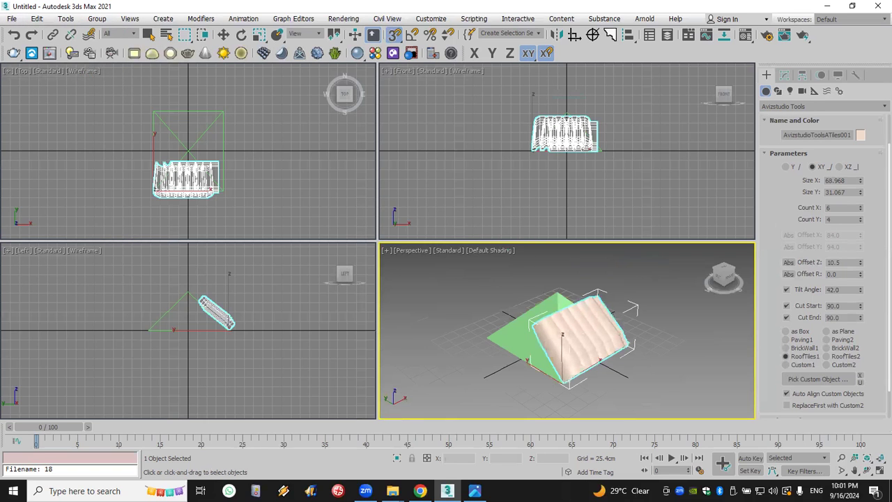
From the desktop's MAX shortcut, open the AvizStudio Tools - ATiles Demo video in Scripts_Plugins\AvizStudio_Tiles with VLC
{"action": "key", "text": "super+d"}
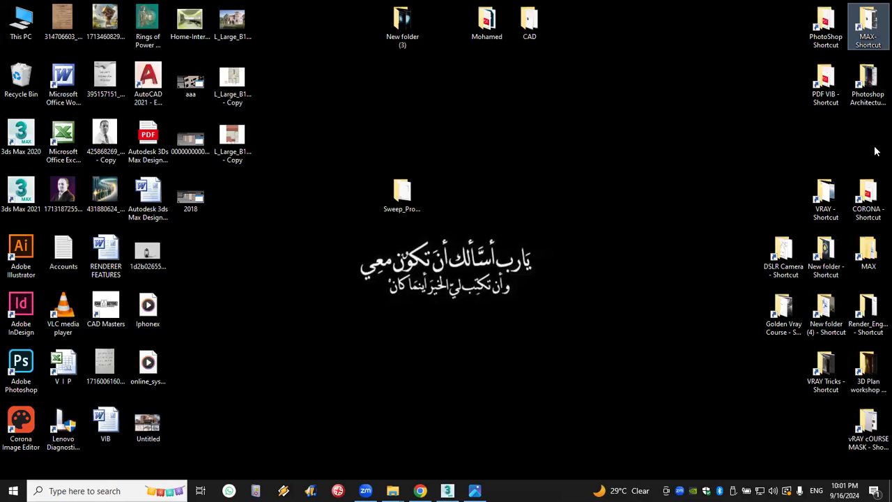
{"action": "double_click", "coordinate": [868, 16]}
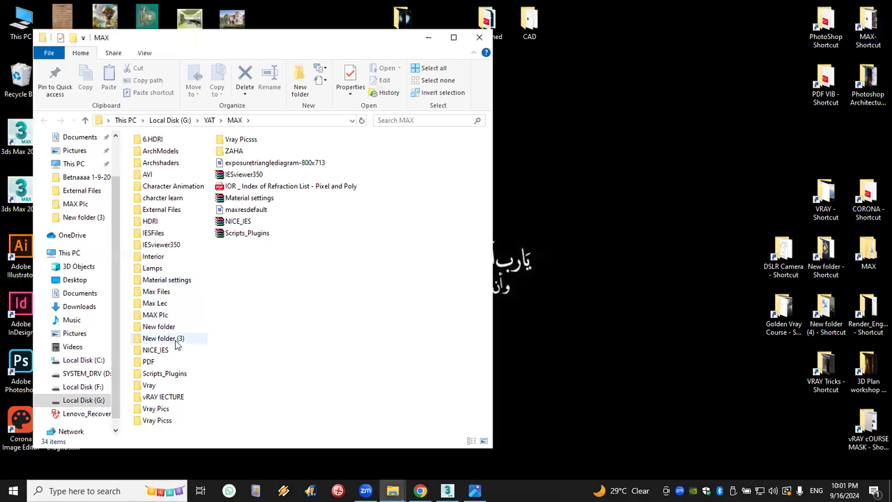
{"action": "double_click", "coordinate": [165, 374]}
{"action": "double_click", "coordinate": [182, 166]}
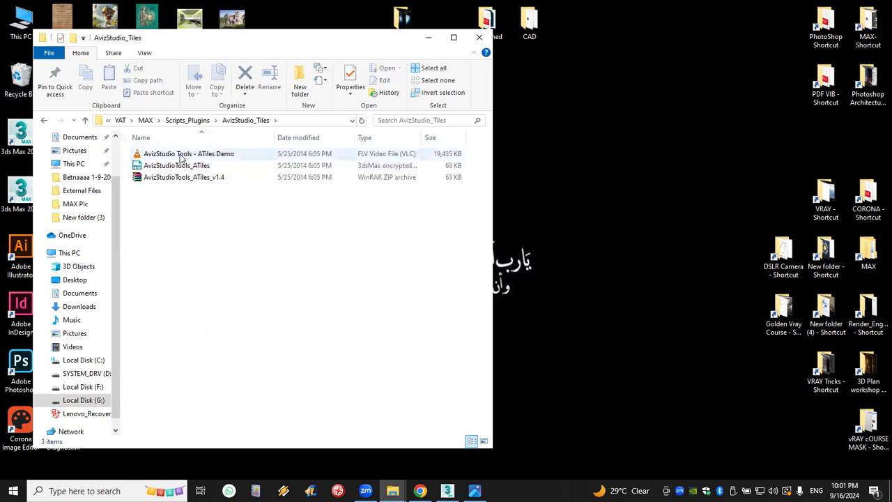
{"action": "left_click", "coordinate": [180, 154]}
{"action": "double_click", "coordinate": [183, 154]}
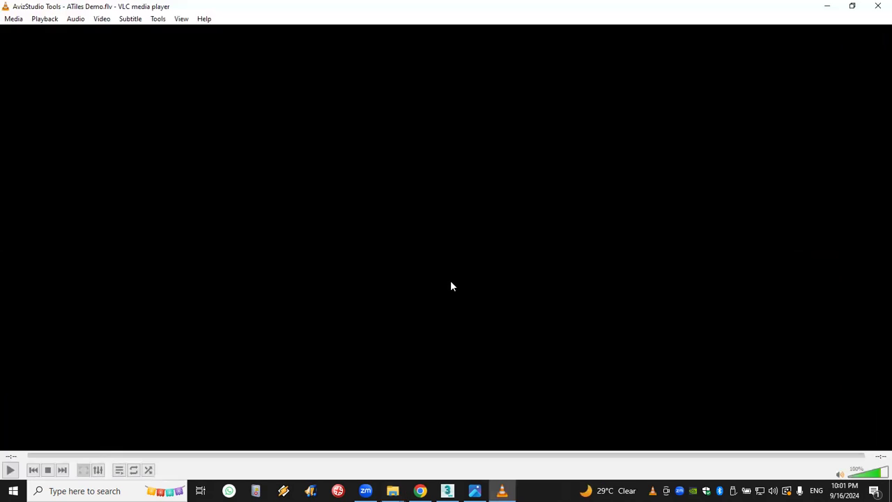
Skim the ATiles demo video through the paving, roof and fence examples, and close the player and its folder
{"action": "left_click", "coordinate": [137, 455]}
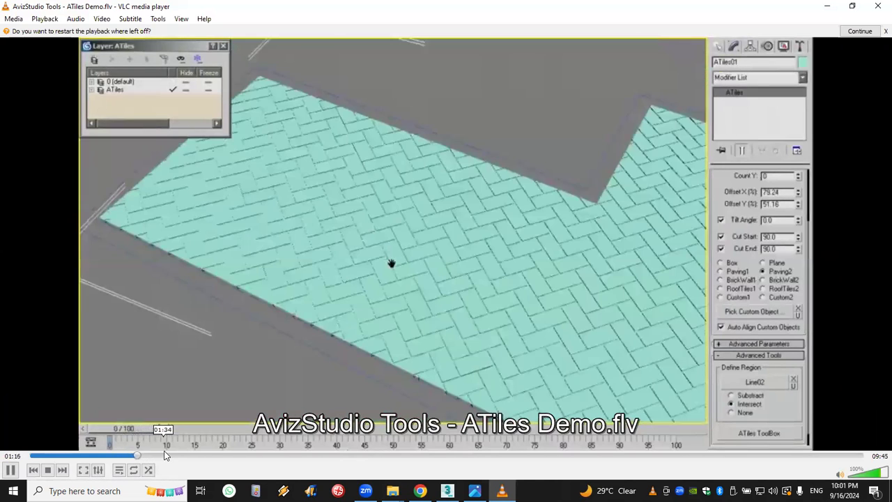
{"action": "left_click", "coordinate": [186, 456]}
{"action": "left_click_drag", "start_coordinate": [199, 456], "coordinate": [397, 461]}
{"action": "left_click_drag", "start_coordinate": [452, 462], "coordinate": [747, 455]}
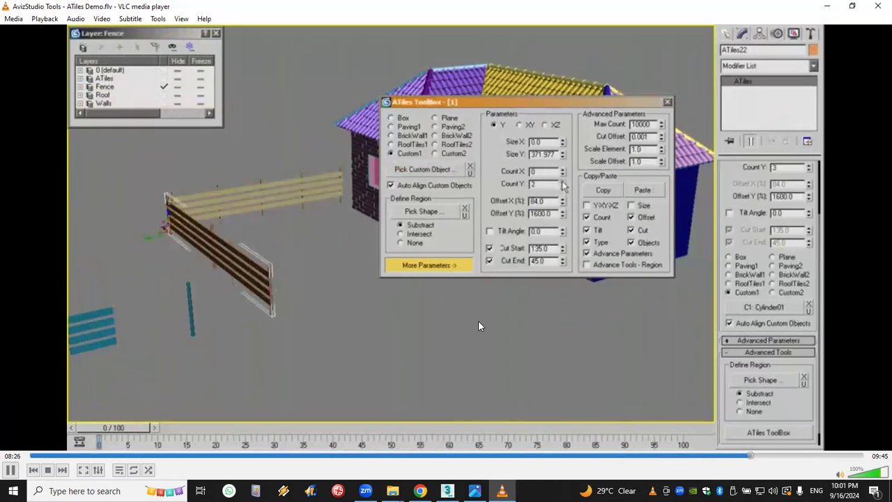
{"action": "left_click", "coordinate": [877, 6]}
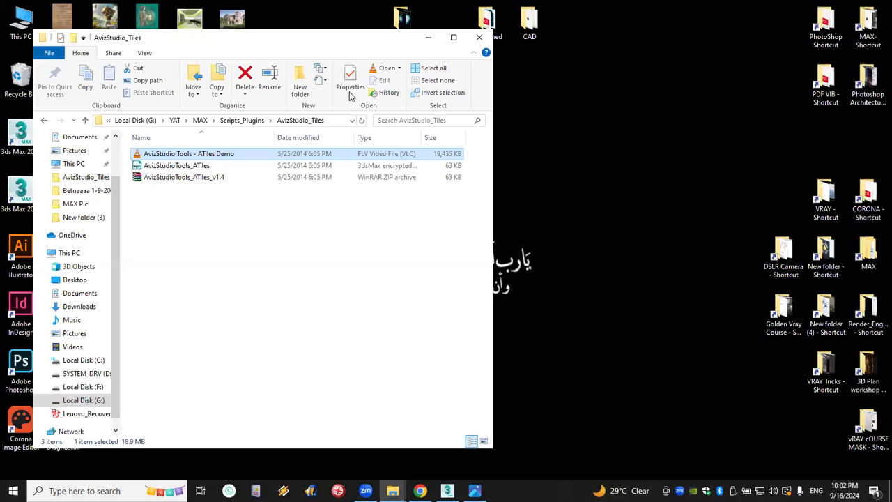
{"action": "left_click", "coordinate": [480, 37]}
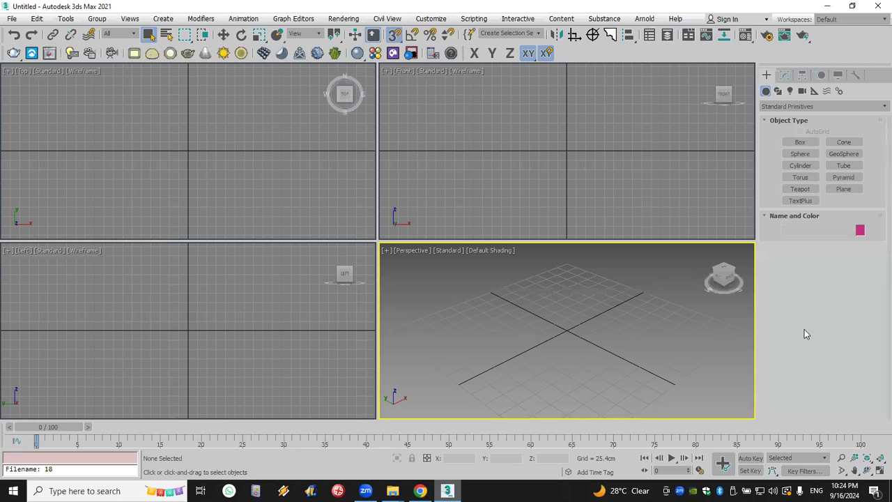
Start opening a scene file in 3ds Max and look through the Desktop location for it
{"action": "left_click", "coordinate": [12, 18]}
{"action": "left_click", "coordinate": [31, 63]}
{"action": "left_click", "coordinate": [32, 118]}
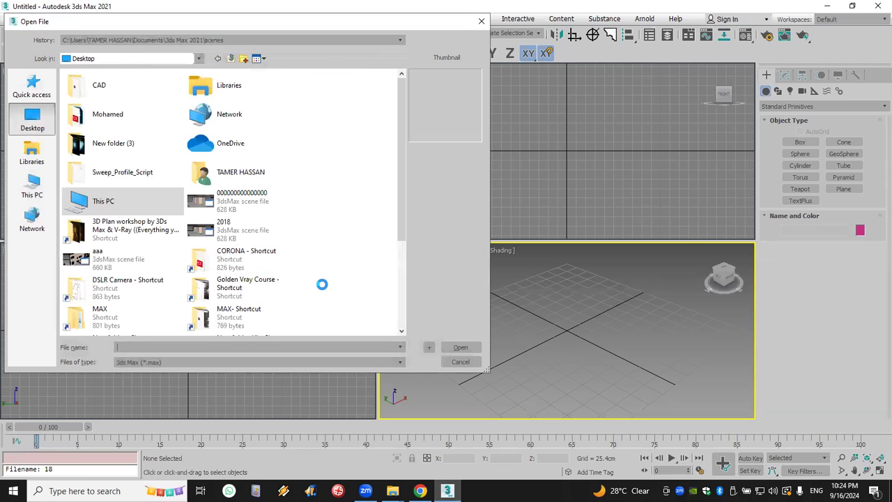
{"action": "scroll", "coordinate": [161, 233], "scroll_direction": "down", "scroll_amount": 5}
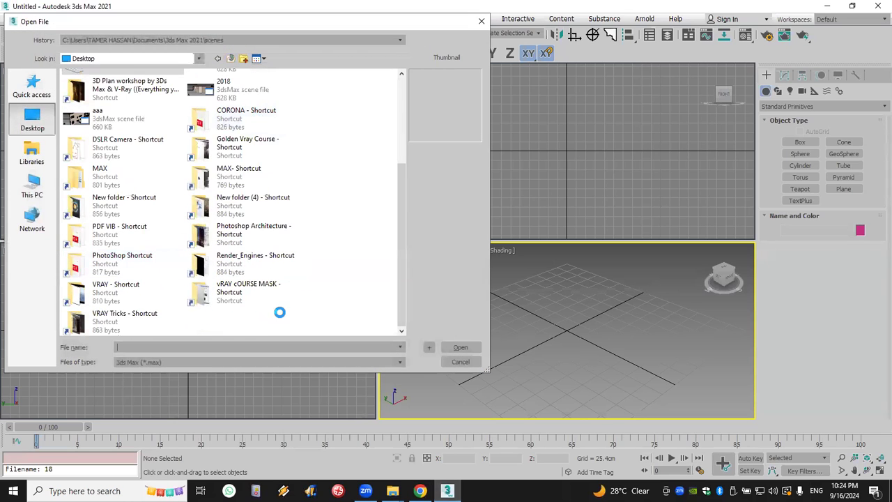
{"action": "scroll", "coordinate": [279, 313], "scroll_direction": "up", "scroll_amount": 5}
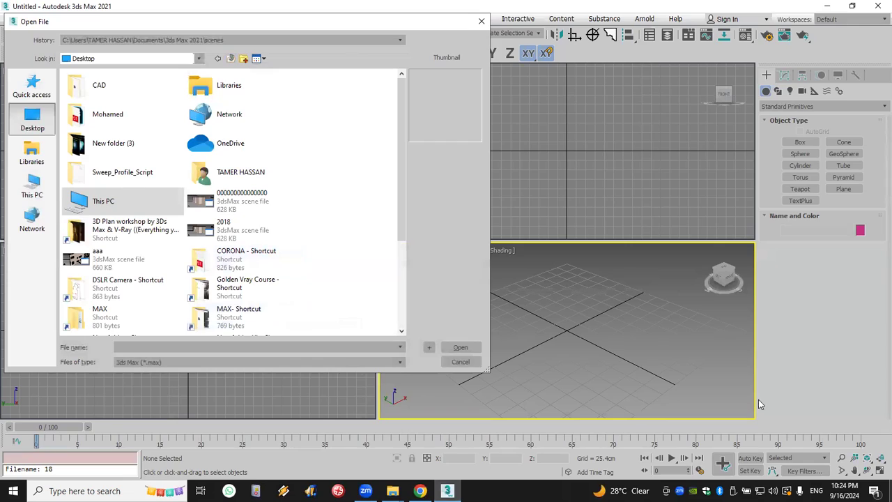
Move the 2013-outstanding-modern-beautiful-interior-design-ideas-layout (2) image to an empty spot on the desktop and return to the Open File dialog
{"action": "key", "text": "super+d"}
{"action": "left_click_drag", "start_coordinate": [359, 251], "coordinate": [317, 307]}
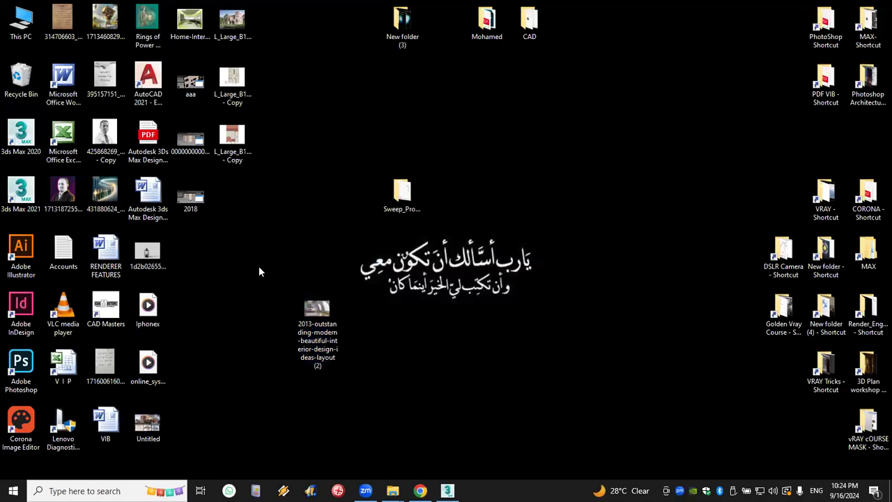
{"action": "key", "text": "super+d"}
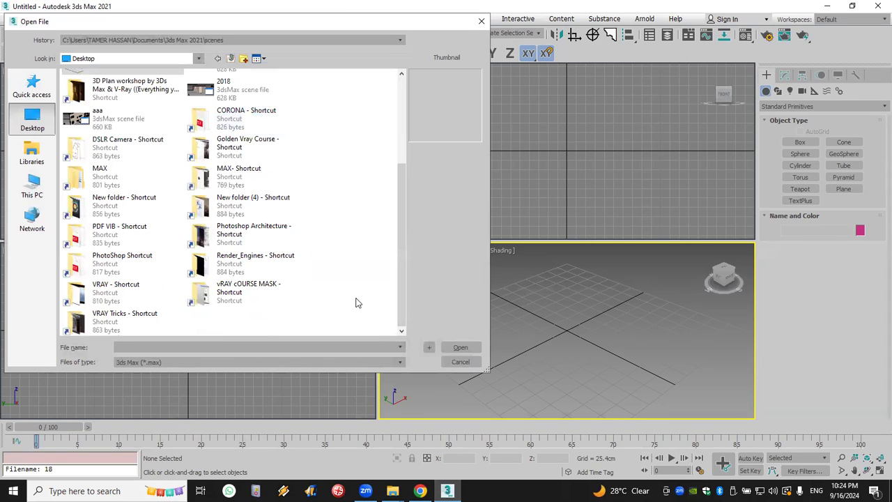
{"action": "scroll", "coordinate": [196, 220], "scroll_direction": "up", "scroll_amount": 2}
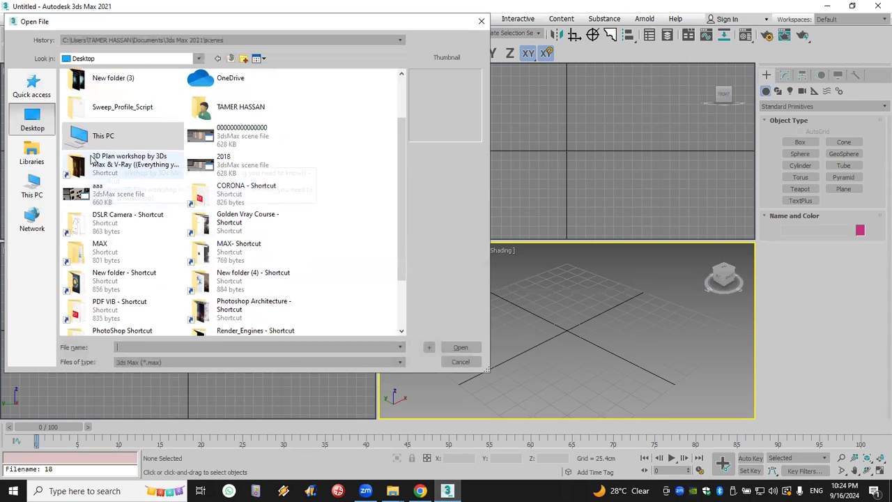
{"action": "scroll", "coordinate": [91, 159], "scroll_direction": "up", "scroll_amount": 2}
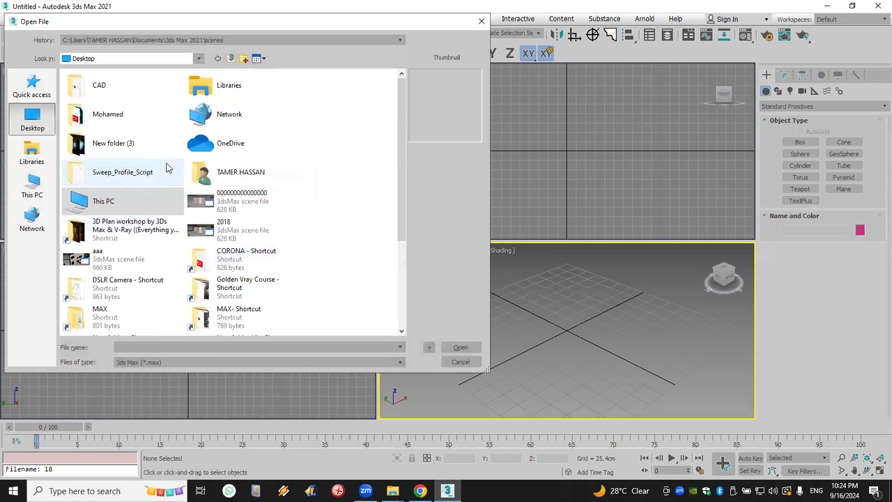
{"action": "left_click", "coordinate": [32, 189]}
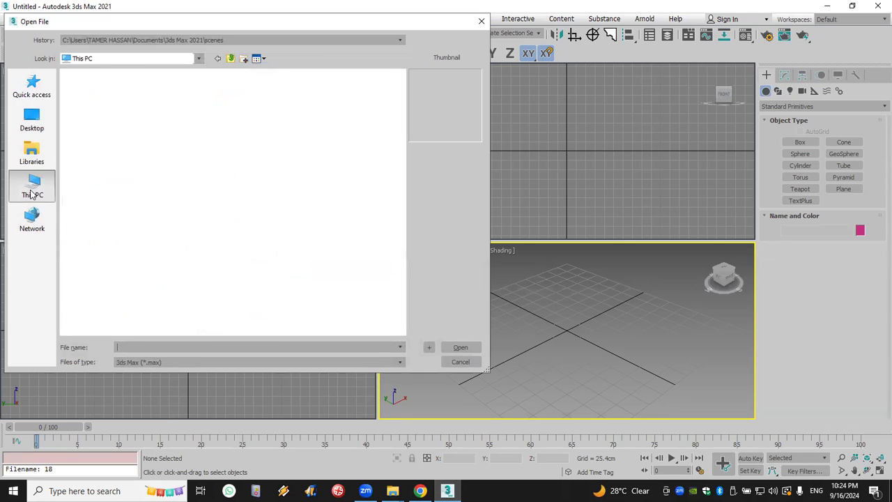
{"action": "left_click", "coordinate": [31, 122]}
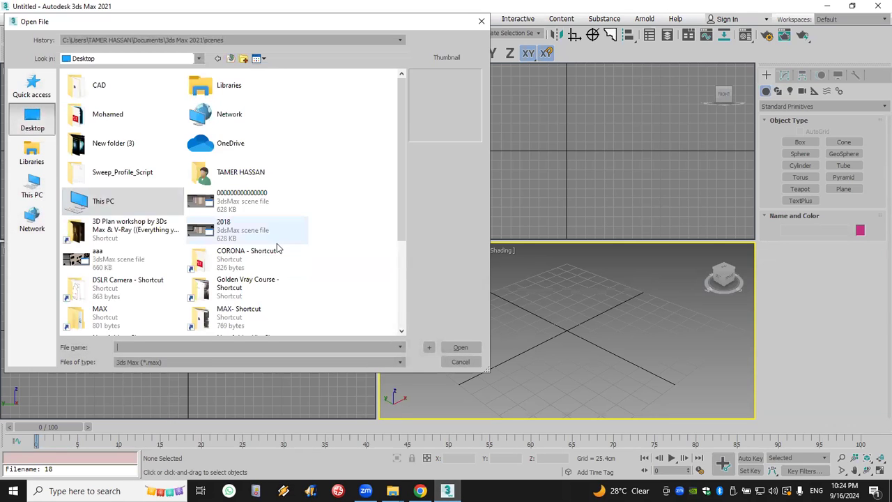
{"action": "scroll", "coordinate": [276, 248], "scroll_direction": "down", "scroll_amount": 4}
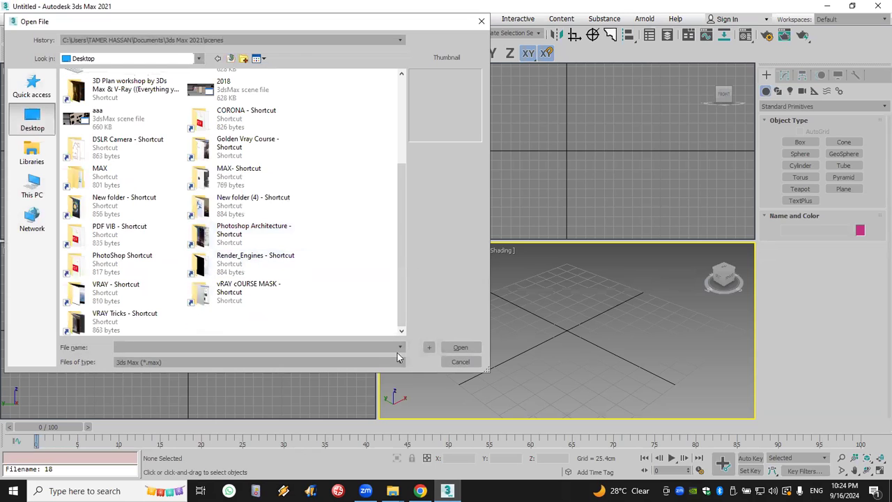
{"action": "left_click", "coordinate": [460, 362]}
View the desktop image 2013-outstanding-modern-beautiful-interior-design-ideas-layout (2) as a reference, zoomed out to 1:4
{"action": "left_click", "coordinate": [15, 20]}
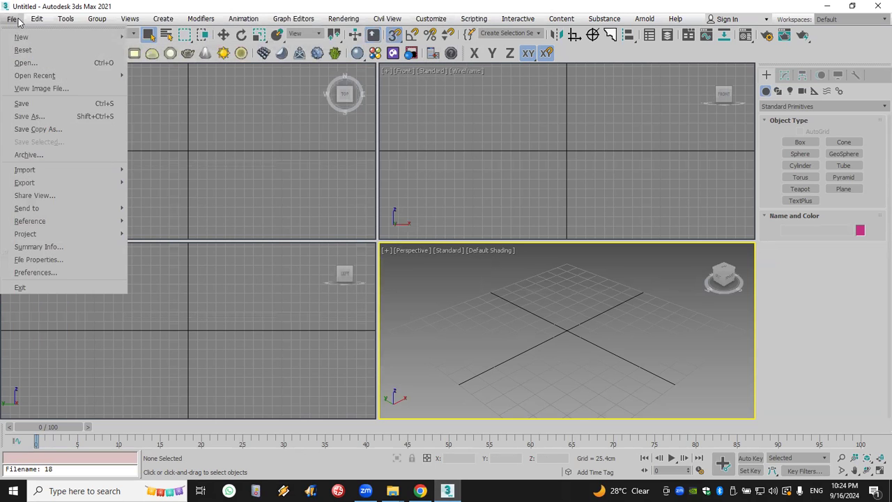
{"action": "left_click", "coordinate": [60, 88]}
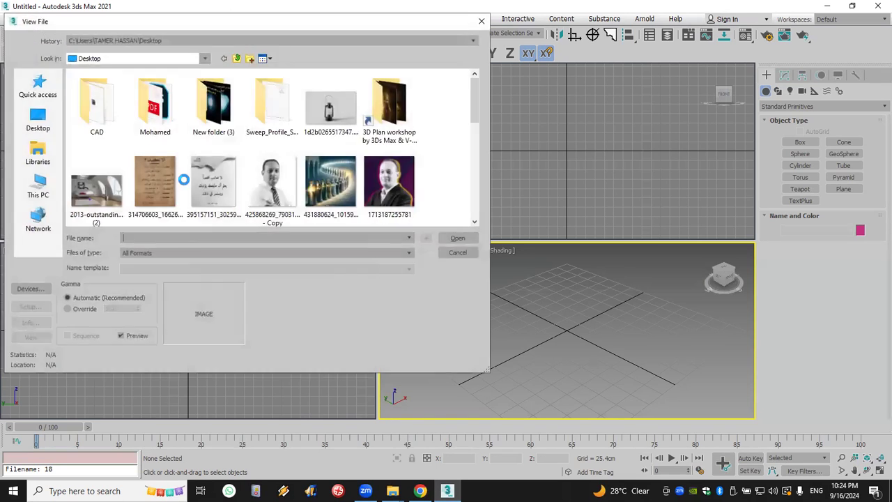
{"action": "double_click", "coordinate": [97, 187]}
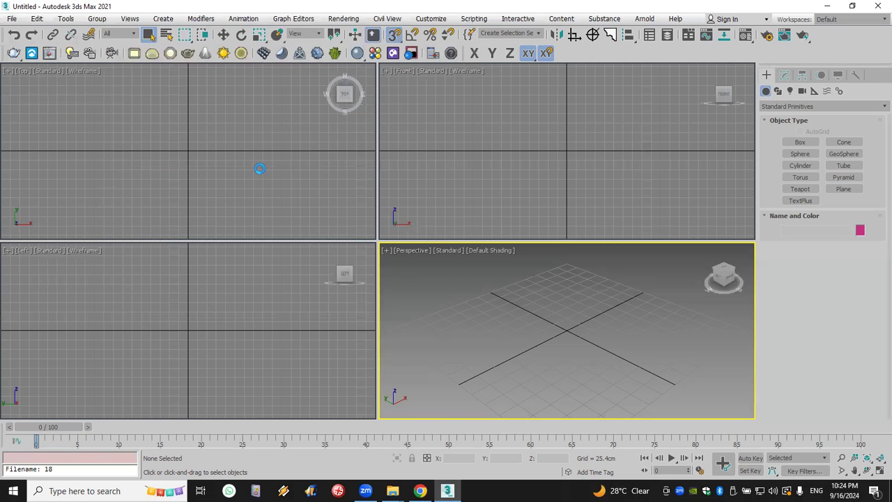
{"action": "scroll", "coordinate": [429, 198], "scroll_direction": "down", "scroll_amount": 2}
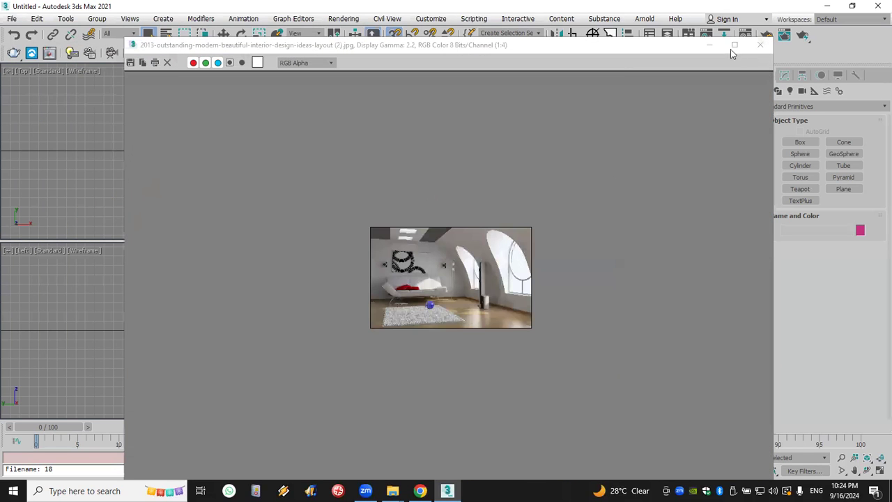
Shrink the reference image window to fit closely around the picture and place it over the Top viewport
{"action": "left_click_drag", "start_coordinate": [647, 44], "coordinate": [594, 18]}
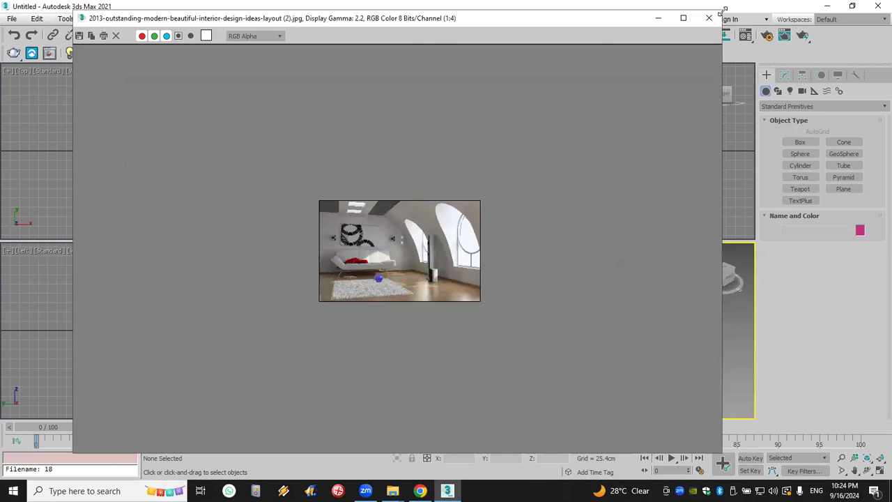
{"action": "left_click_drag", "start_coordinate": [720, 11], "coordinate": [272, 259]}
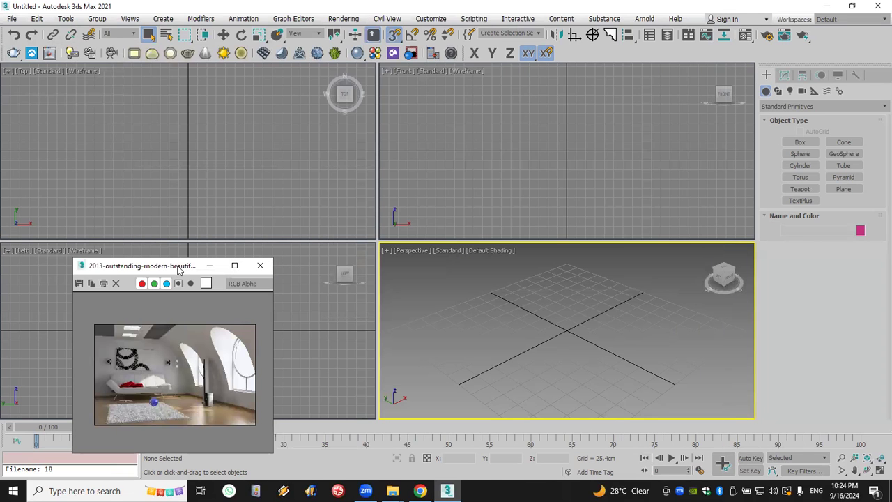
{"action": "left_click_drag", "start_coordinate": [178, 270], "coordinate": [124, 47]}
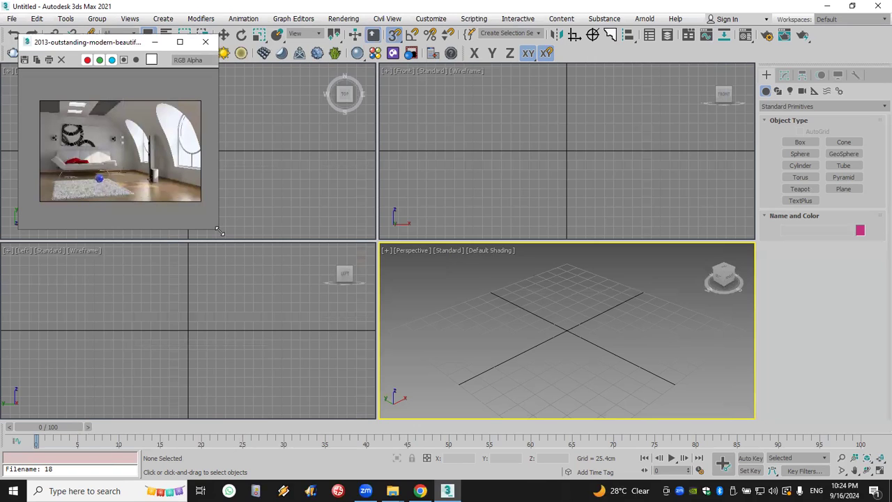
{"action": "left_click_drag", "start_coordinate": [219, 231], "coordinate": [245, 240]}
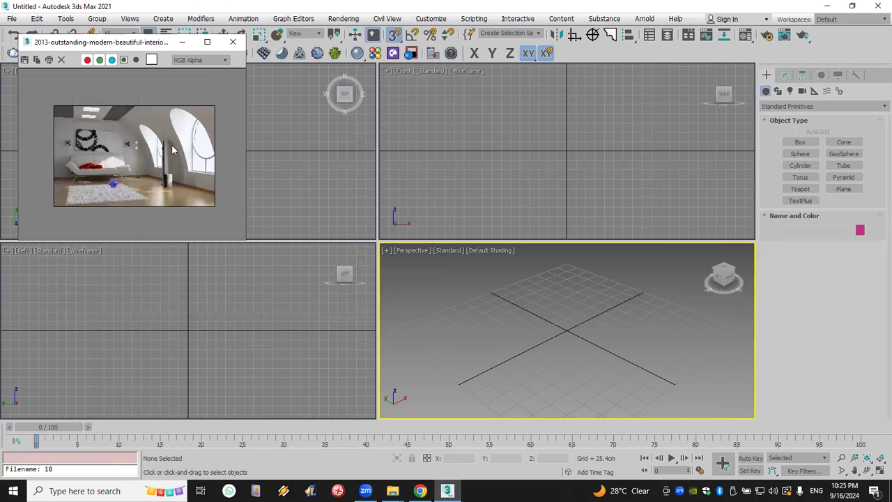
Draw a tall, narrow rectangle about 378 cm long and 59 cm wide in the Front viewport for the wall profile
{"action": "middle_click_drag", "start_coordinate": [651, 124], "coordinate": [634, 175]}
{"action": "left_click", "coordinate": [778, 91]}
{"action": "left_click", "coordinate": [845, 151]}
{"action": "mouse_move", "coordinate": [539, 74]}
{"action": "left_mouse_down"}
{"action": "mouse_move", "coordinate": [550, 122]}
{"action": "mouse_move", "coordinate": [543, 190]}
{"action": "mouse_move", "coordinate": [561, 214]}
{"action": "left_mouse_up"}
{"action": "middle_click_drag", "start_coordinate": [608, 139], "coordinate": [636, 148]}
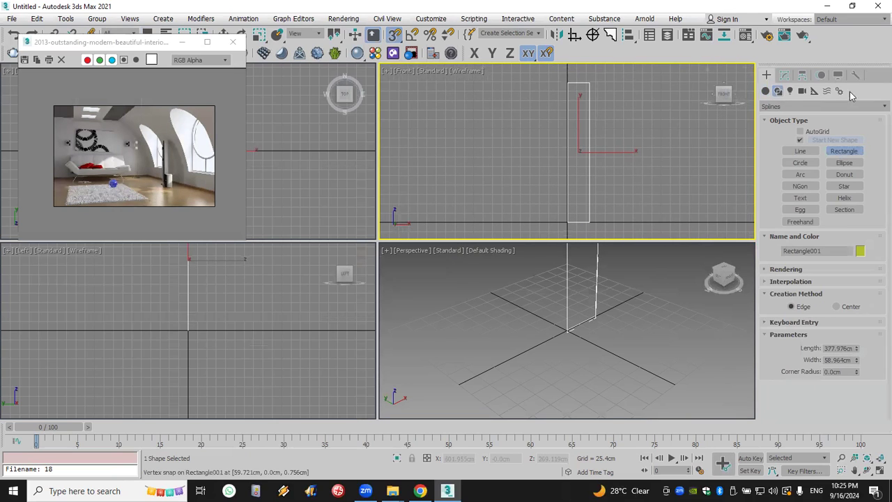
Add an Edit Spline modifier to the rectangle and enter Vertex sub-object level
{"action": "left_click", "coordinate": [784, 74]}
{"action": "left_click", "coordinate": [793, 108]}
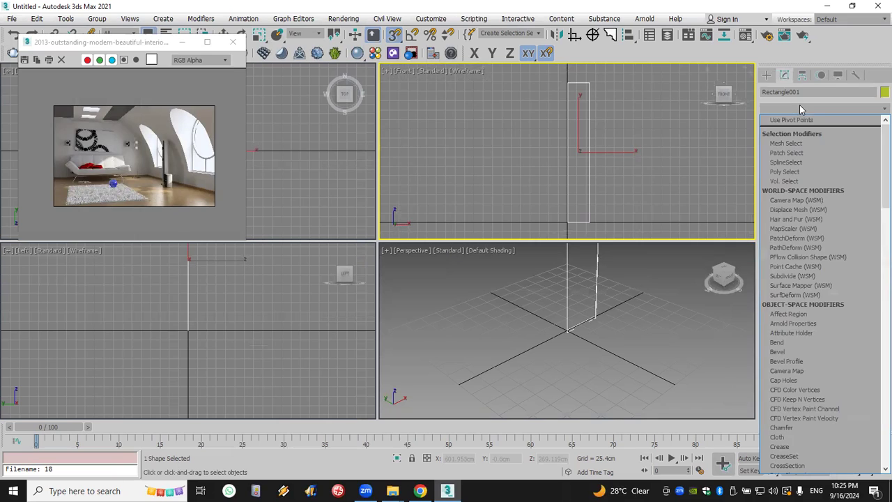
{"action": "left_click", "coordinate": [793, 148]}
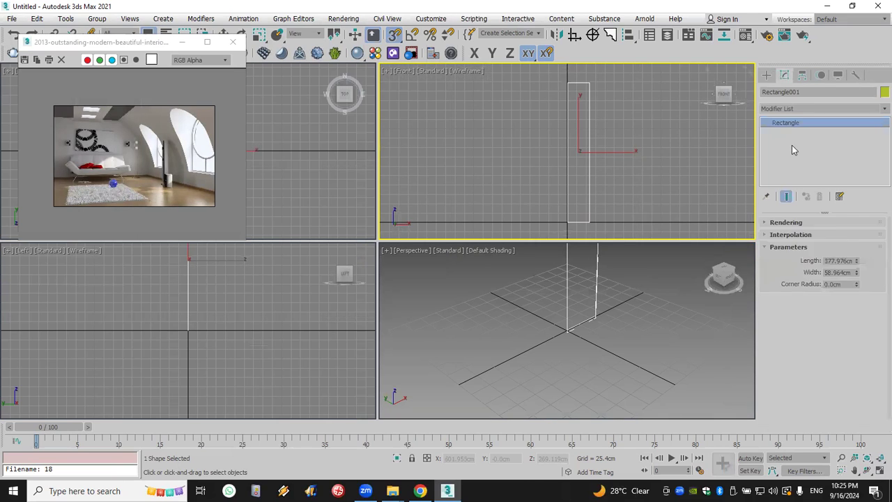
{"action": "left_click", "coordinate": [777, 123]}
{"action": "left_click", "coordinate": [798, 132]}
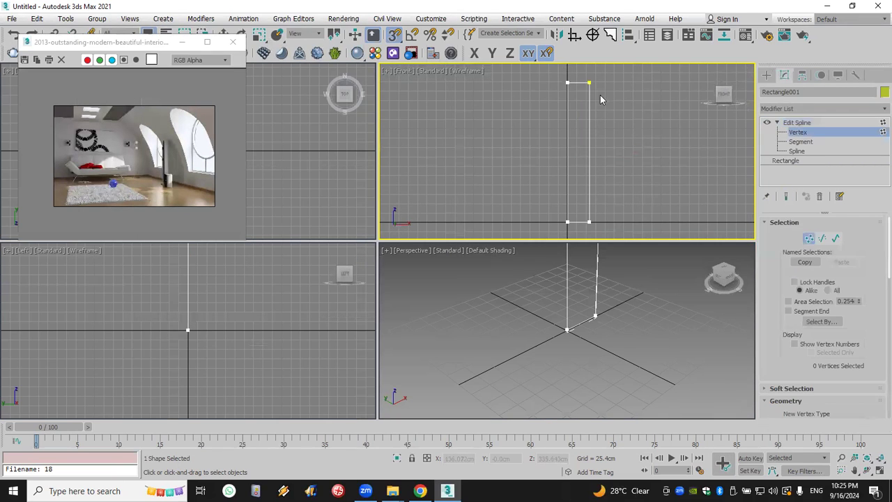
Move the rectangle's upper-left vertex outward to about X -167 cm and adjust its Bezier handle to bend the inner side into an arch
{"action": "left_click", "coordinate": [568, 82]}
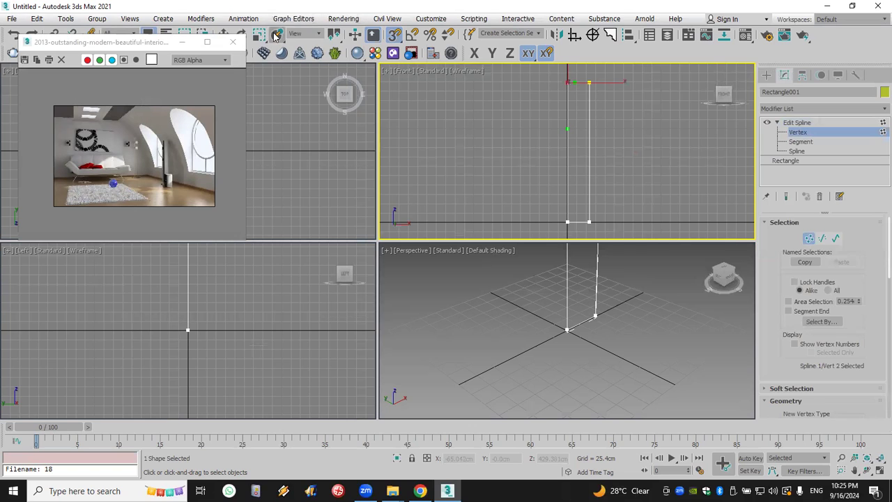
{"action": "left_click_drag", "start_coordinate": [105, 42], "coordinate": [101, 55]}
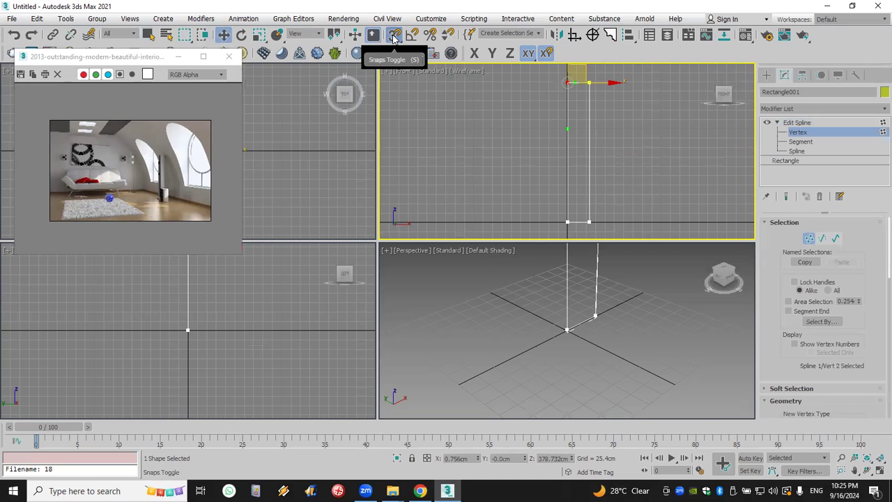
{"action": "left_click_drag", "start_coordinate": [609, 83], "coordinate": [578, 84]}
{"action": "left_click_drag", "start_coordinate": [548, 125], "coordinate": [572, 118]}
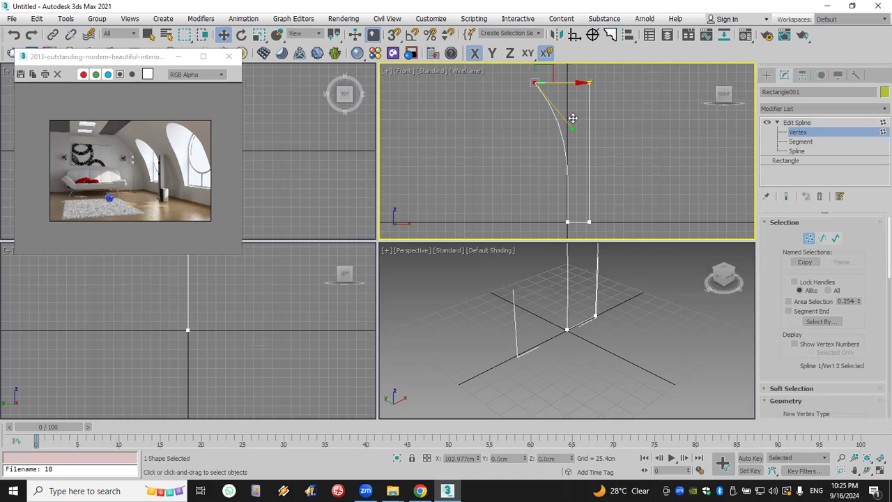
{"action": "left_click_drag", "start_coordinate": [580, 83], "coordinate": [552, 83]}
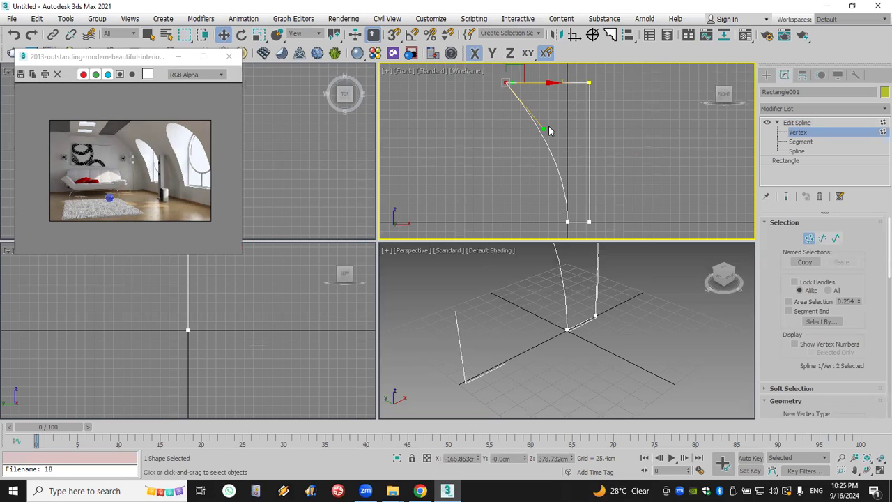
{"action": "left_click_drag", "start_coordinate": [544, 127], "coordinate": [575, 103]}
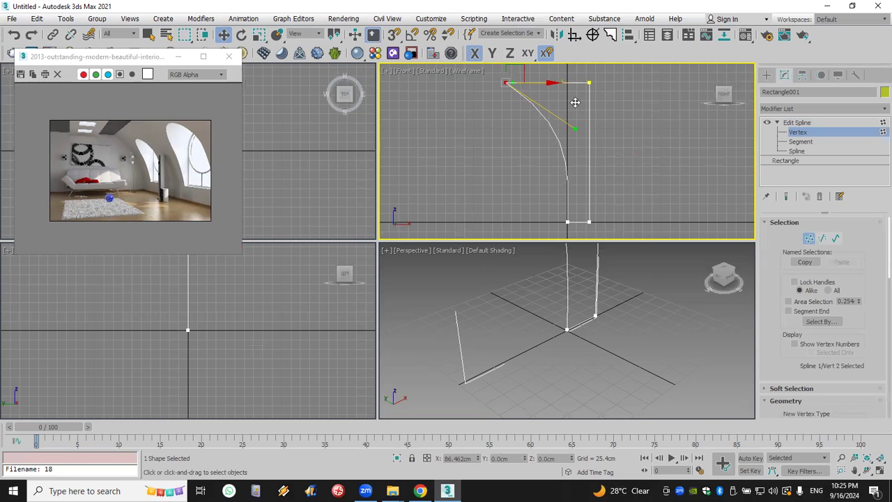
{"action": "scroll", "coordinate": [565, 138], "scroll_direction": "up", "scroll_amount": 3}
{"action": "middle_click_drag", "start_coordinate": [563, 132], "coordinate": [578, 137]}
{"action": "scroll", "coordinate": [579, 140], "scroll_direction": "down", "scroll_amount": 3}
Turn on Adaptive interpolation in the base Rectangle of the curved profile, accepting the topology warning
{"action": "left_click", "coordinate": [809, 165]}
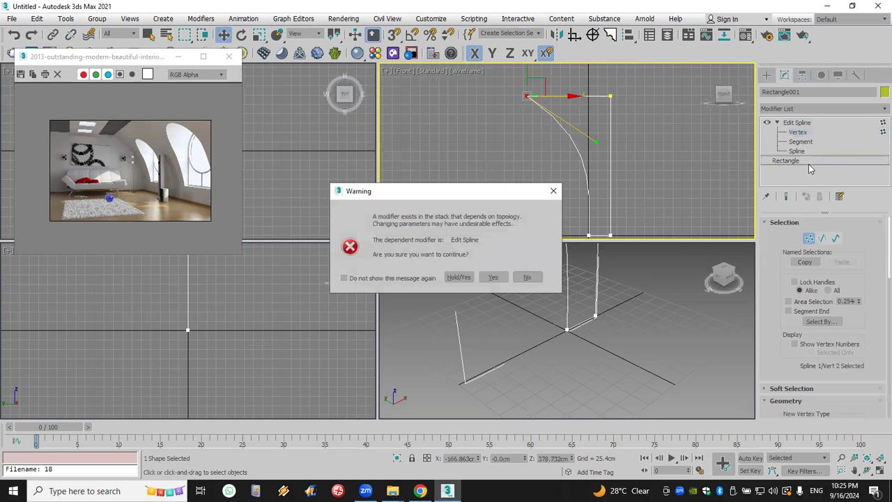
{"action": "left_click", "coordinate": [495, 279]}
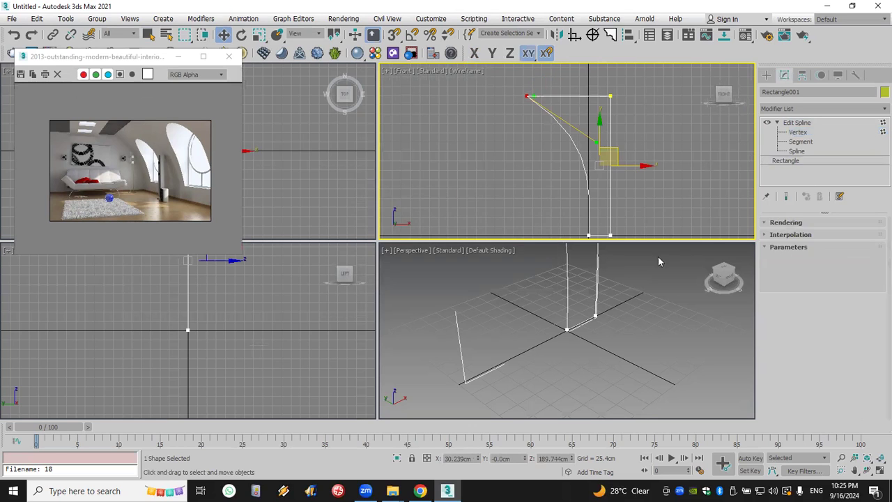
{"action": "left_click", "coordinate": [807, 236]}
{"action": "left_click", "coordinate": [828, 267]}
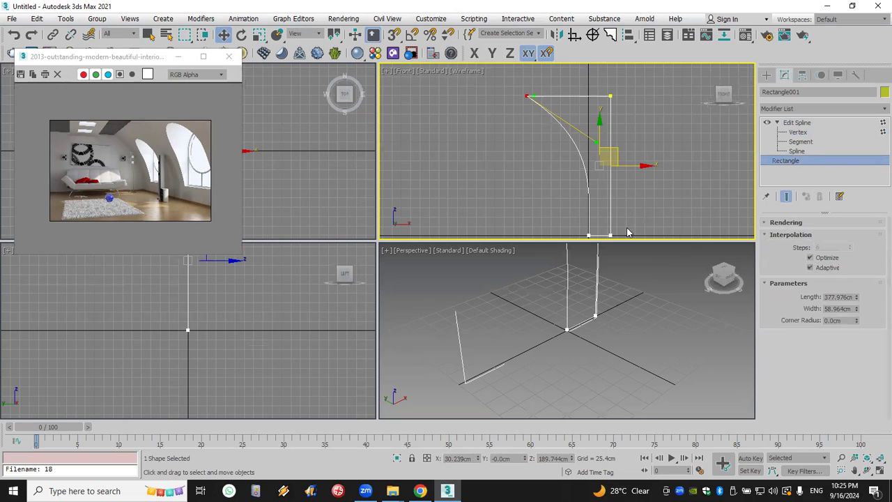
Apply an Extrude modifier to the curved profile with an amount of about 3852 cm
{"action": "scroll", "coordinate": [630, 313], "scroll_direction": "down", "scroll_amount": 4}
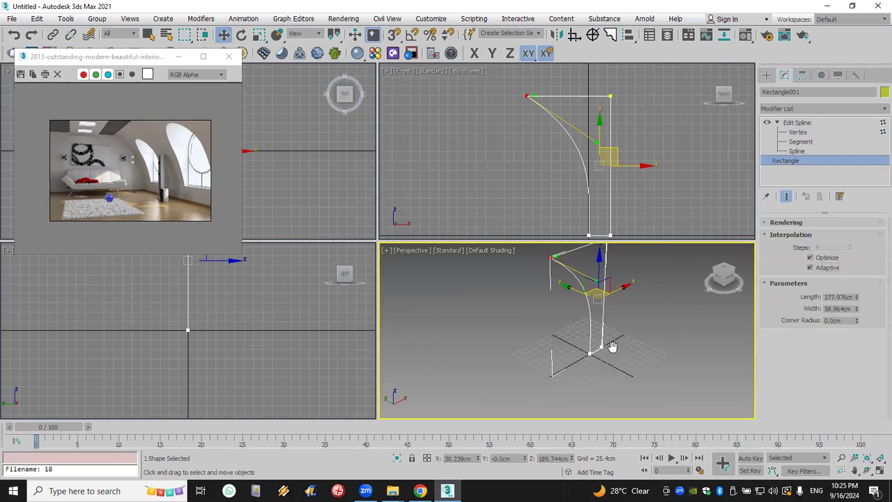
{"action": "left_click", "coordinate": [798, 132]}
{"action": "left_click", "coordinate": [800, 110]}
{"action": "key", "text": "e"}
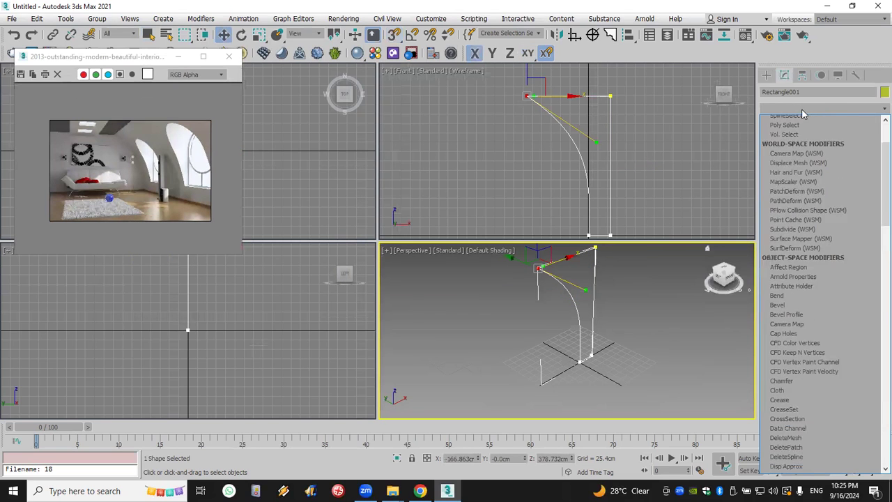
{"action": "left_click", "coordinate": [814, 167]}
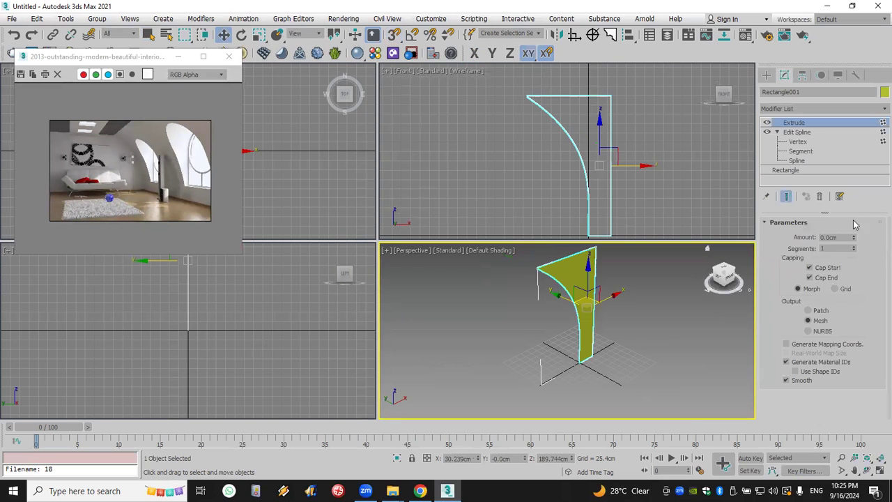
{"action": "left_click_drag", "start_coordinate": [866, 91], "coordinate": [866, 63]}
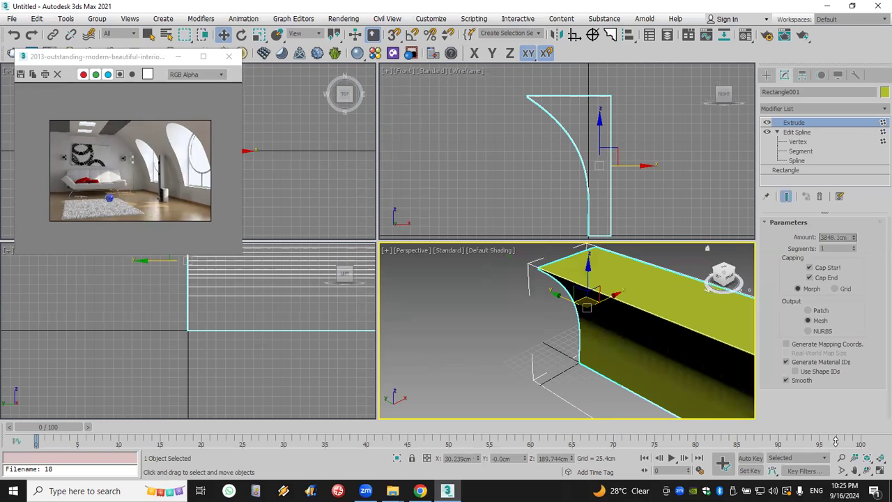
{"action": "scroll", "coordinate": [659, 389], "scroll_direction": "down", "scroll_amount": 5}
{"action": "middle_click_drag", "start_coordinate": [559, 269], "coordinate": [499, 281]}
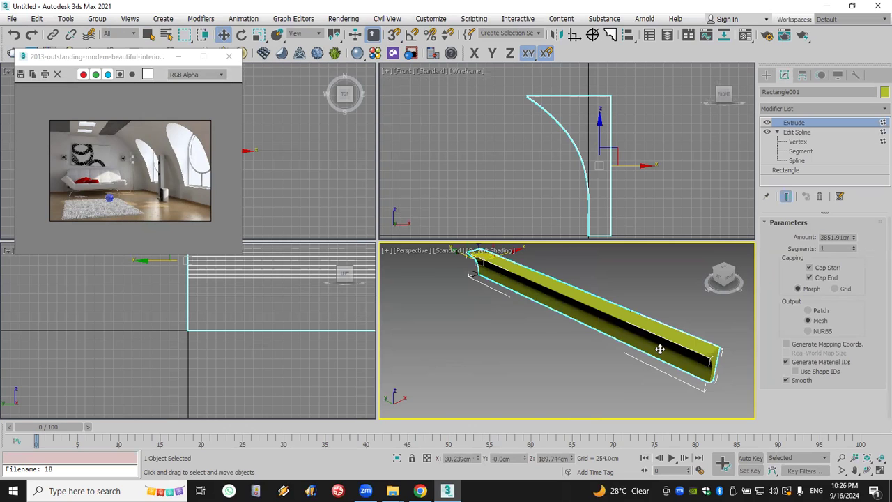
Change the extruded wall's object color to white
{"action": "left_click", "coordinate": [881, 93]}
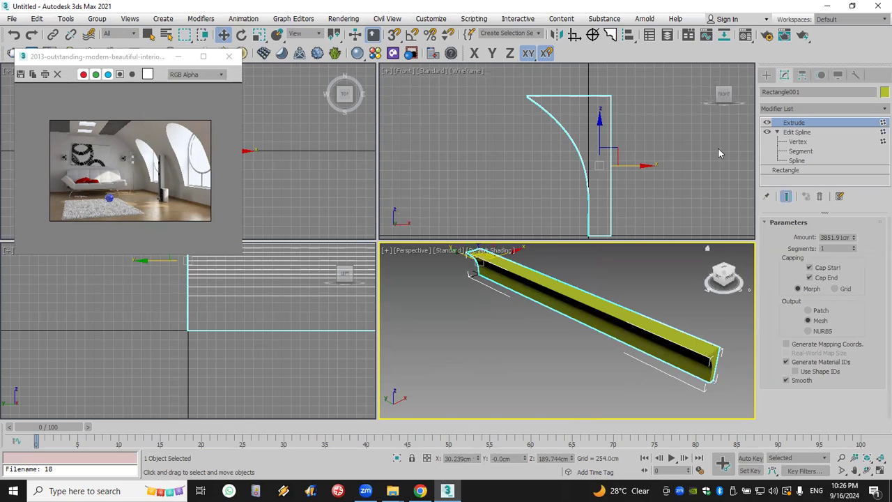
{"action": "left_click", "coordinate": [545, 270]}
{"action": "left_click", "coordinate": [502, 305]}
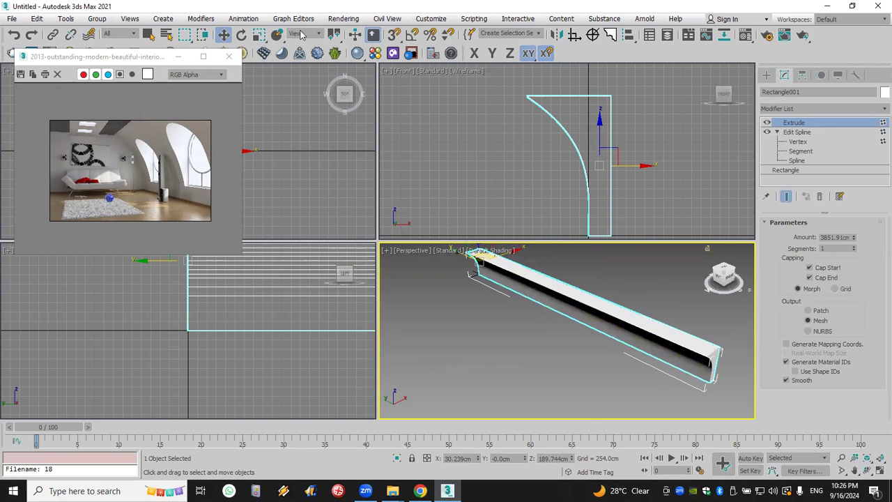
Move the reference image window down over the Left viewport to uncover the Top view, and recenter the wall profile in the Front viewport
{"action": "left_click", "coordinate": [115, 61]}
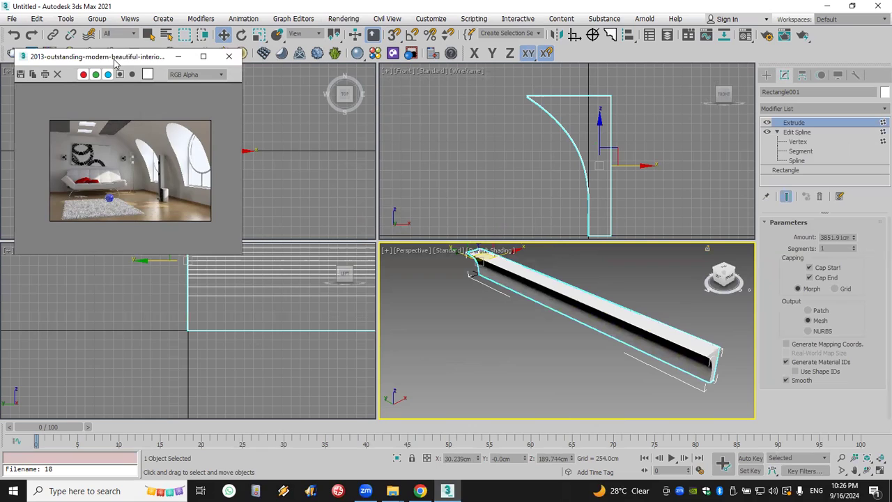
{"action": "left_click_drag", "start_coordinate": [115, 61], "coordinate": [143, 184]}
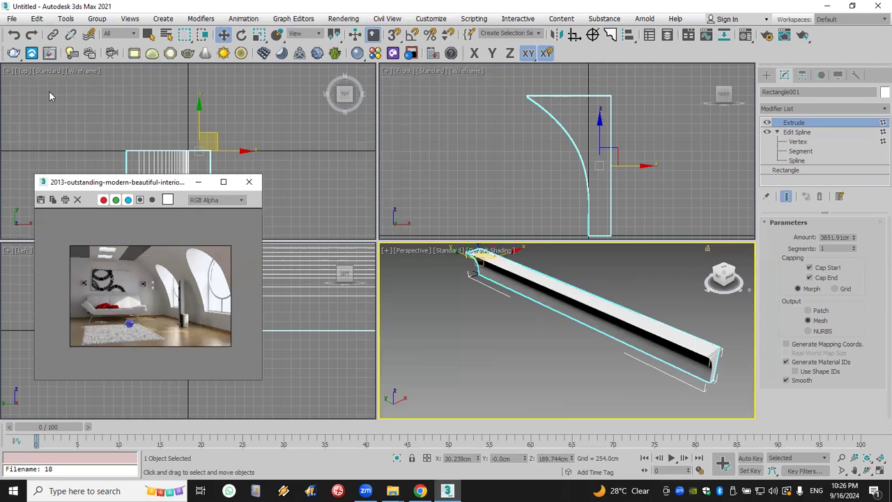
{"action": "middle_click_drag", "start_coordinate": [647, 175], "coordinate": [665, 168]}
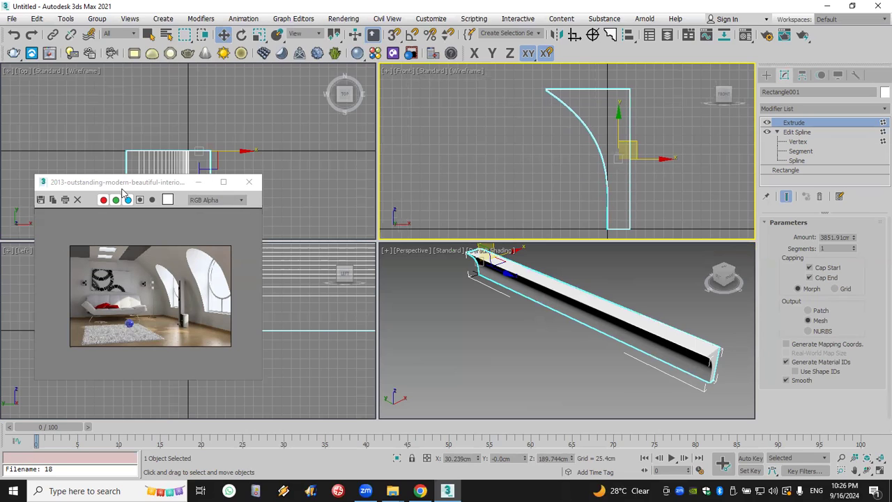
Move the reference image window lower over the Left viewport and shrink it so it covers less of the view
{"action": "left_click_drag", "start_coordinate": [122, 193], "coordinate": [126, 269]}
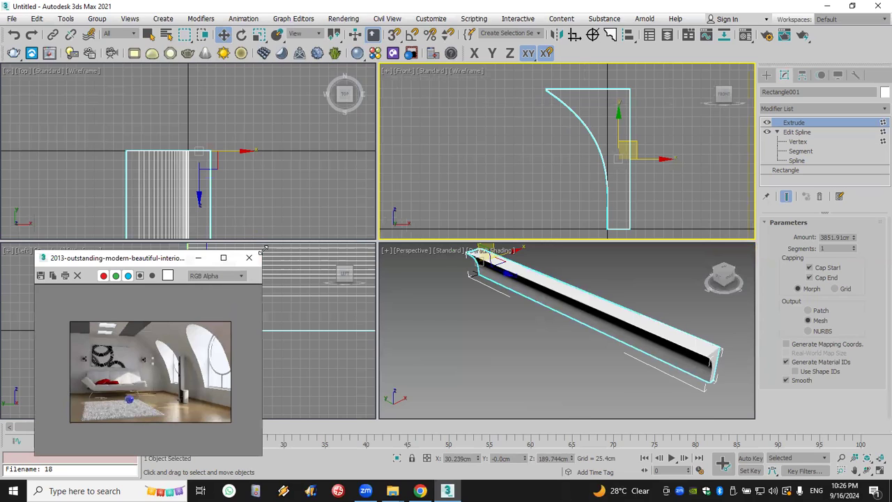
{"action": "left_click_drag", "start_coordinate": [264, 249], "coordinate": [225, 323]}
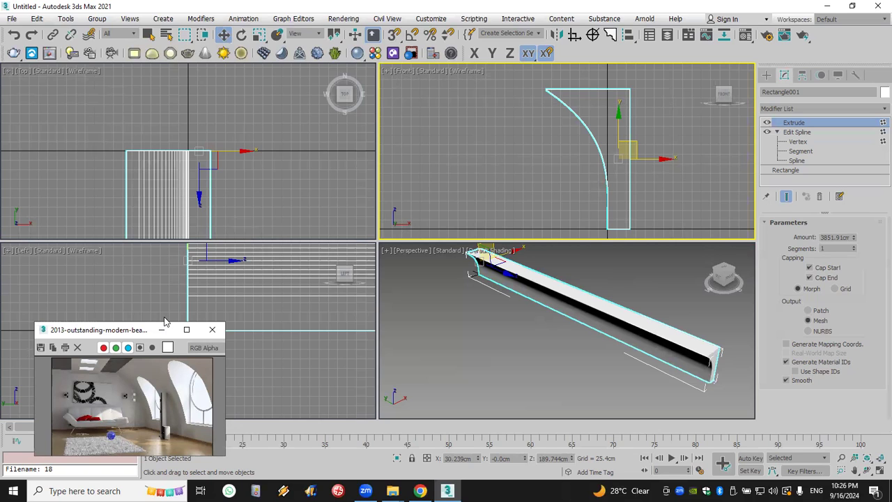
Mirror the curved wall along the X axis as a copy in the Front view
{"action": "middle_click_drag", "start_coordinate": [525, 124], "coordinate": [575, 146]}
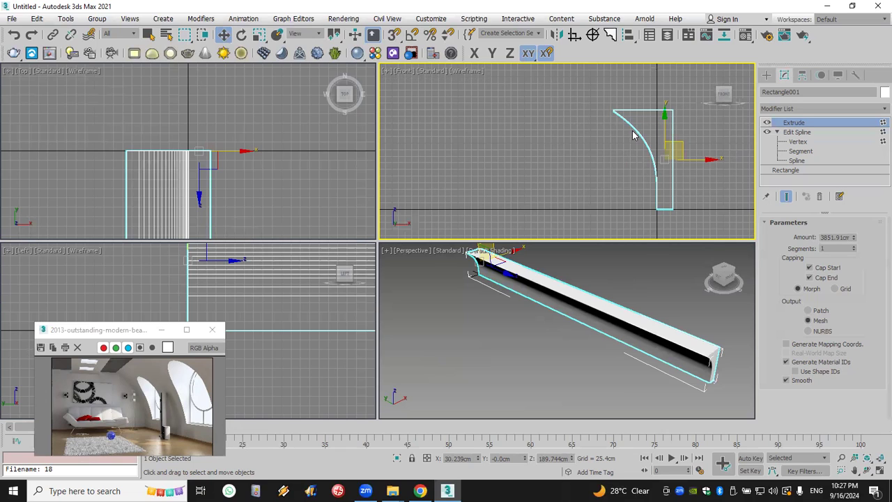
{"action": "middle_click_drag", "start_coordinate": [633, 134], "coordinate": [641, 131]}
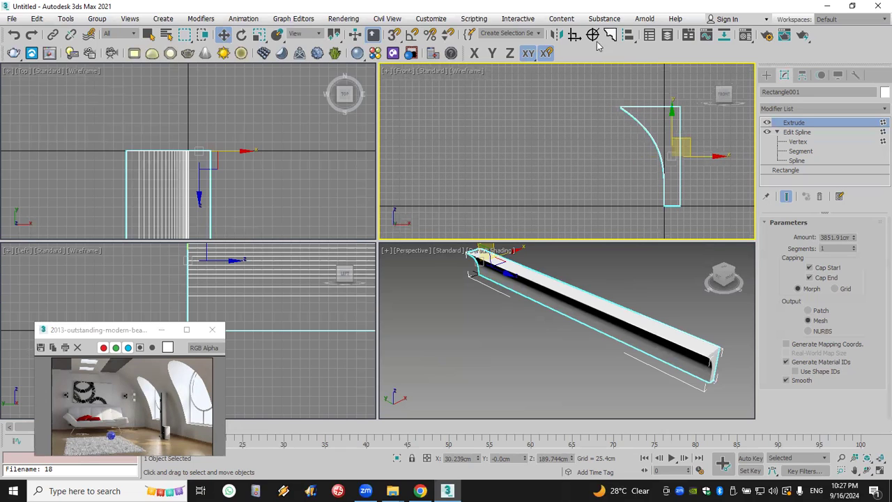
{"action": "left_click", "coordinate": [556, 35]}
{"action": "left_click", "coordinate": [432, 269]}
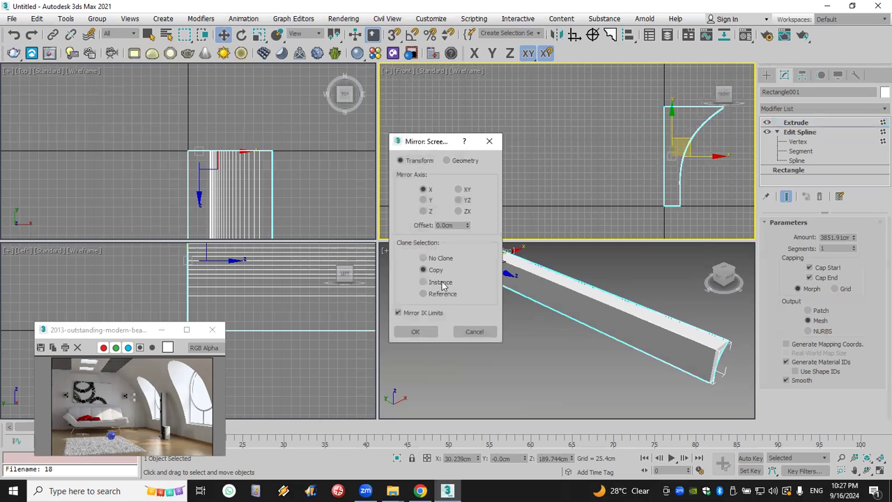
{"action": "left_click", "coordinate": [427, 333]}
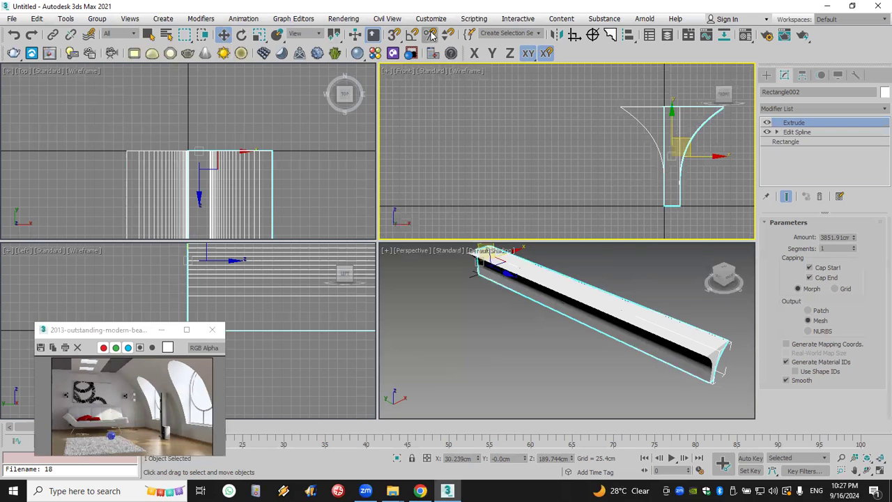
Move the mirrored wall copy along X to about -1174 cm so the two curved walls face each other across the room
{"action": "left_click_drag", "start_coordinate": [706, 157], "coordinate": [362, 159], "text": "shift"}
{"action": "middle_click_drag", "start_coordinate": [501, 168], "coordinate": [564, 163]}
{"action": "scroll", "coordinate": [530, 215], "scroll_direction": "down", "scroll_amount": 3}
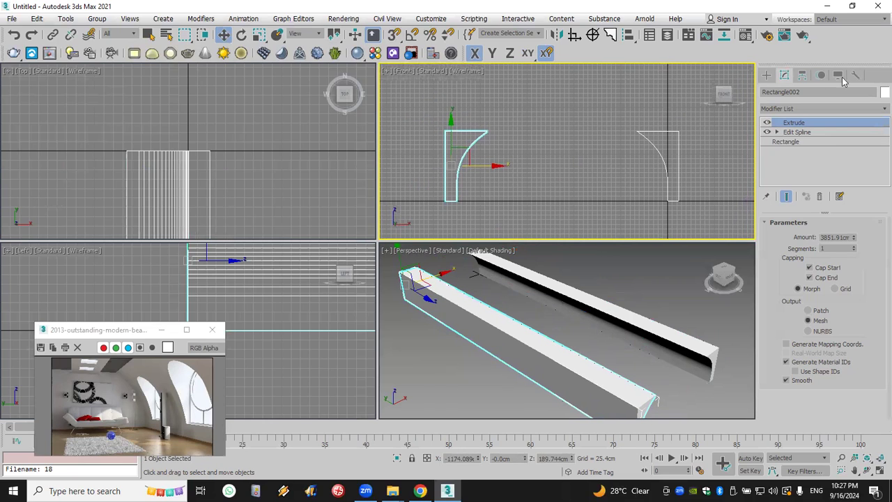
Create an end-wall box in the Front view, snapped to the outer corners of both curved walls, about 378 by 1263 cm, with a height of 1 cm
{"action": "left_click", "coordinate": [766, 75]}
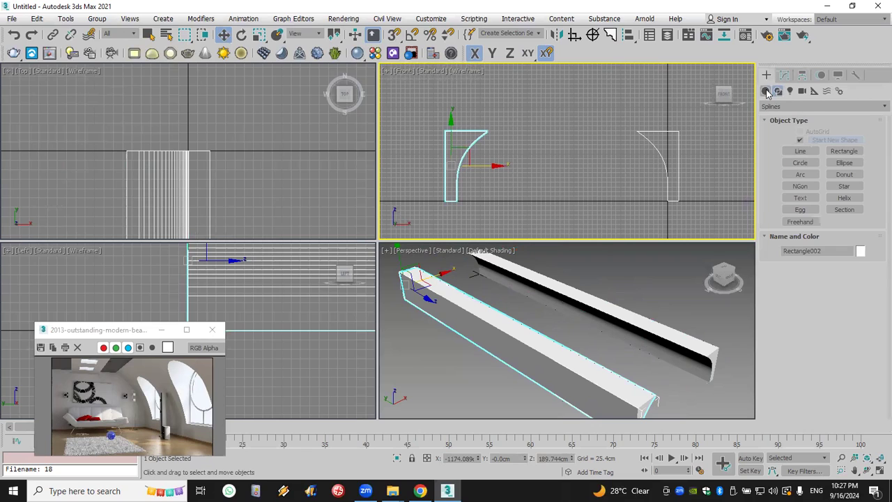
{"action": "left_click", "coordinate": [766, 92]}
{"action": "left_click", "coordinate": [807, 142]}
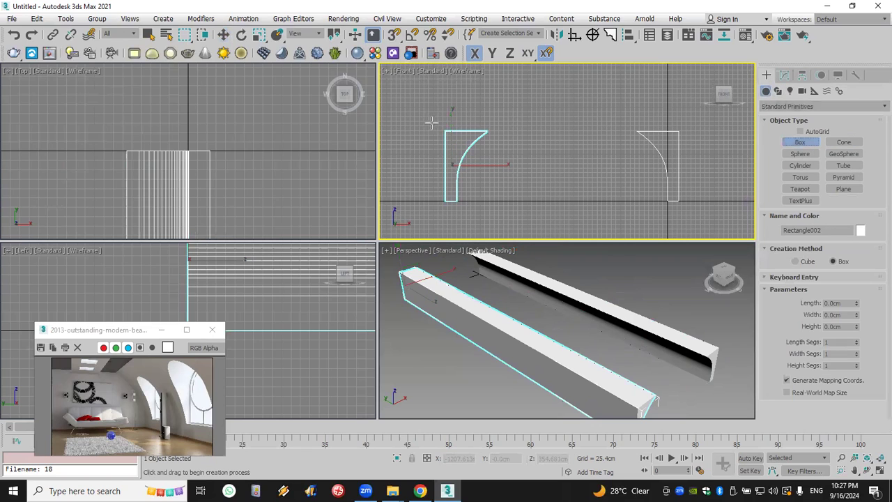
{"action": "left_click_drag", "start_coordinate": [444, 131], "coordinate": [678, 201]}
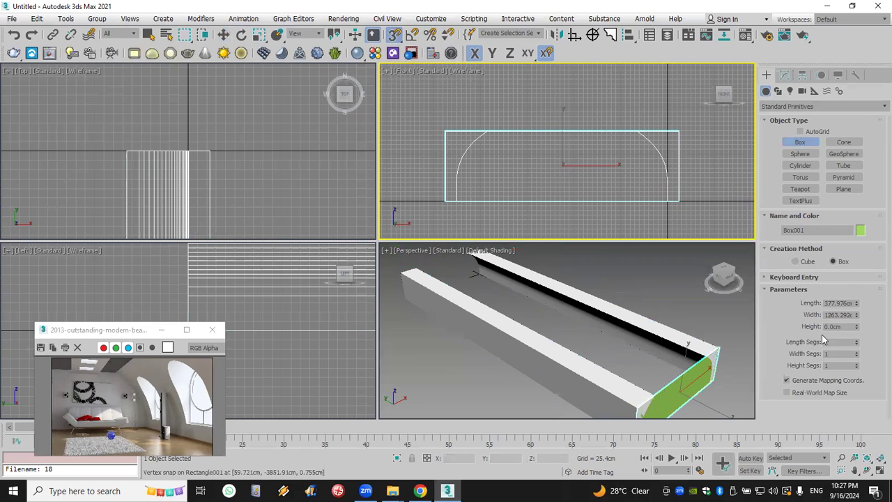
{"action": "type", "text": "1"}
{"action": "key", "text": "Return"}
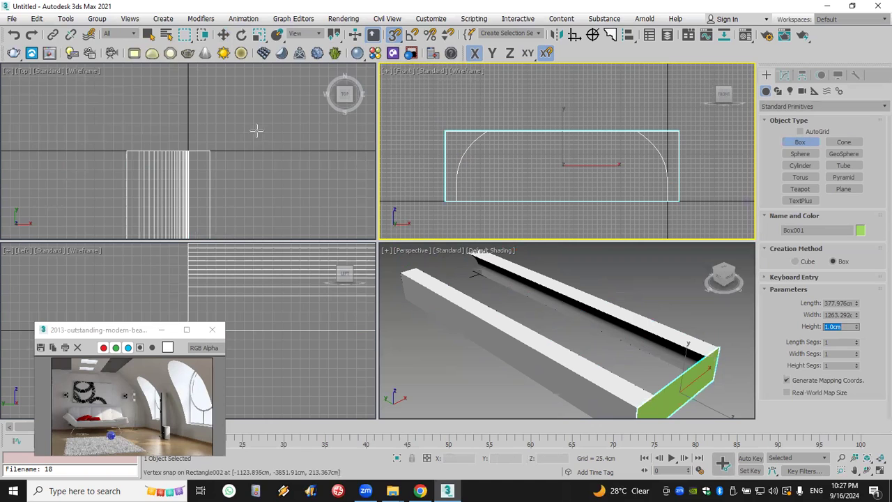
Copy the end-wall box along Y to the opposite end of the room and set the copy's absolute Y position to 0
{"action": "left_click", "coordinate": [223, 34]}
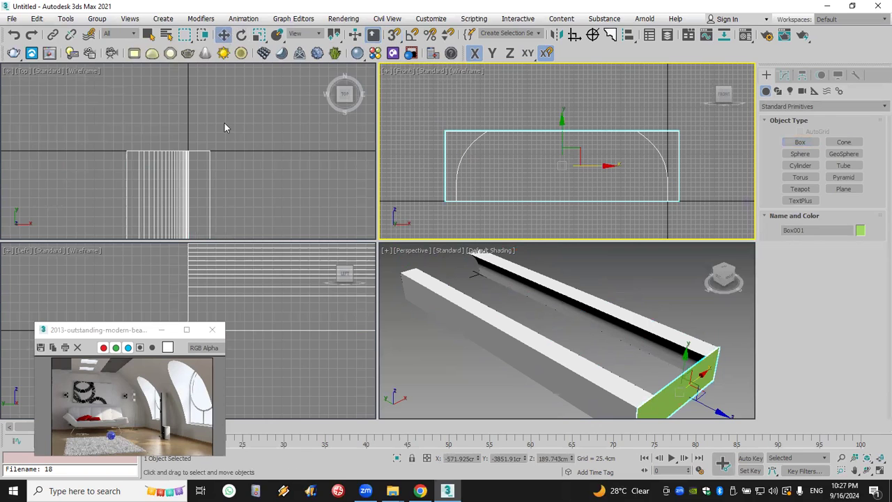
{"action": "scroll", "coordinate": [223, 139], "scroll_direction": "down", "scroll_amount": 3}
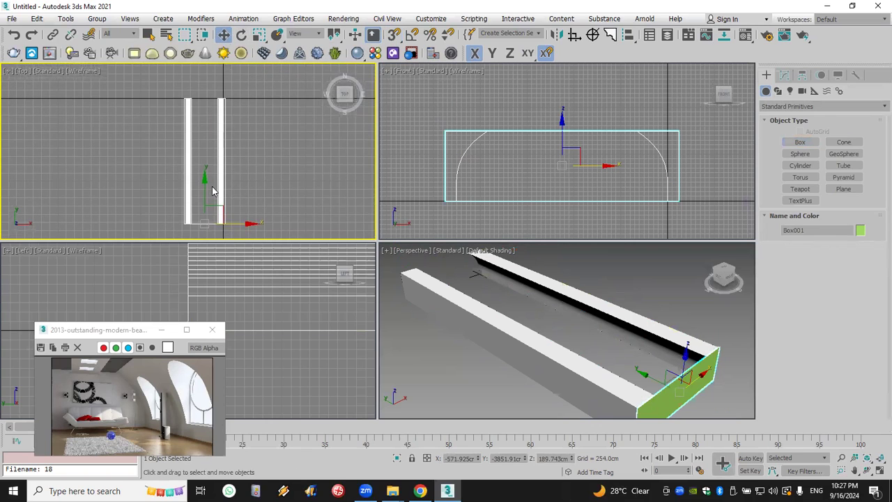
{"action": "left_click_drag", "start_coordinate": [202, 193], "coordinate": [213, 77]}
{"action": "left_click", "coordinate": [448, 294]}
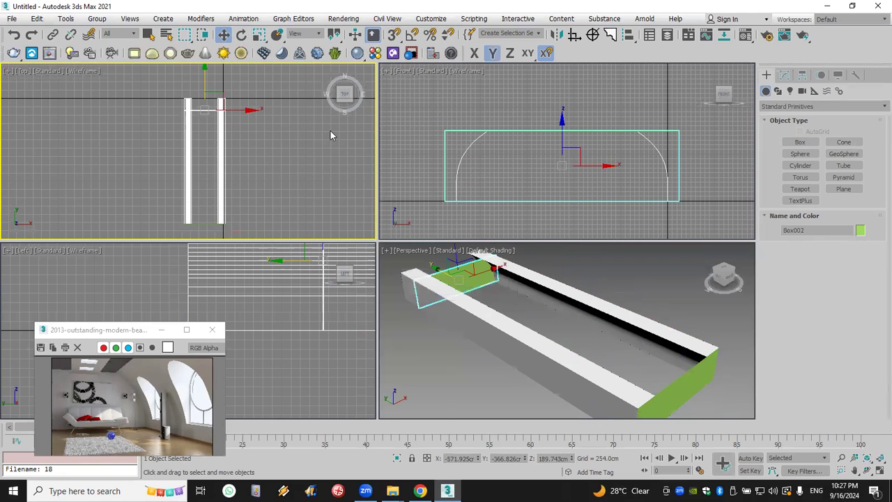
{"action": "right_click", "coordinate": [223, 35]}
{"action": "left_click_drag", "start_coordinate": [382, 176], "coordinate": [283, 179]}
{"action": "type", "text": "0"}
{"action": "key", "text": "Return"}
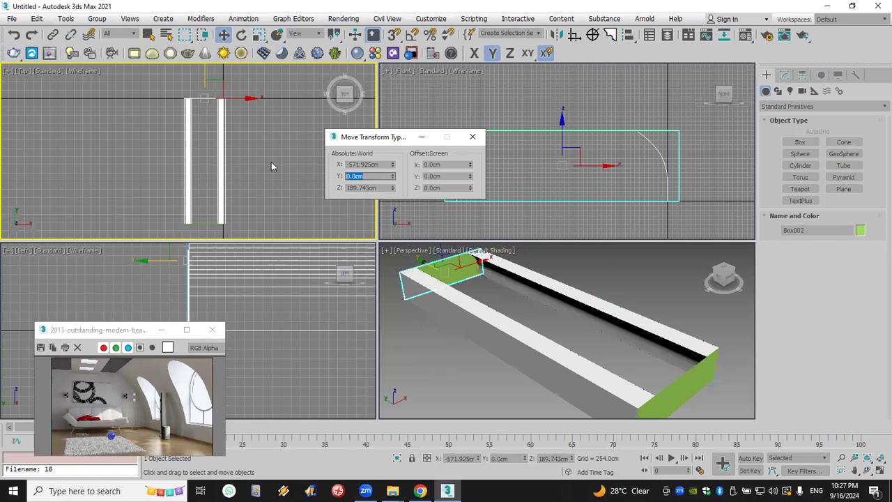
{"action": "left_click", "coordinate": [473, 137]}
Create a thin ceiling box in the Top view, vertex-snapped to the room's outer corners, about 3852 cm long and 1263 cm wide
{"action": "left_click", "coordinate": [800, 141]}
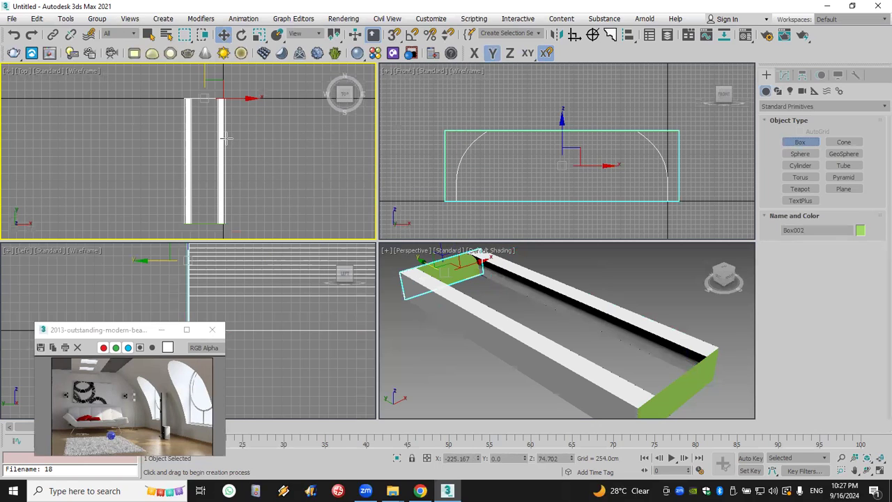
{"action": "scroll", "coordinate": [235, 131], "scroll_direction": "down", "scroll_amount": 2}
{"action": "key", "text": "s"}
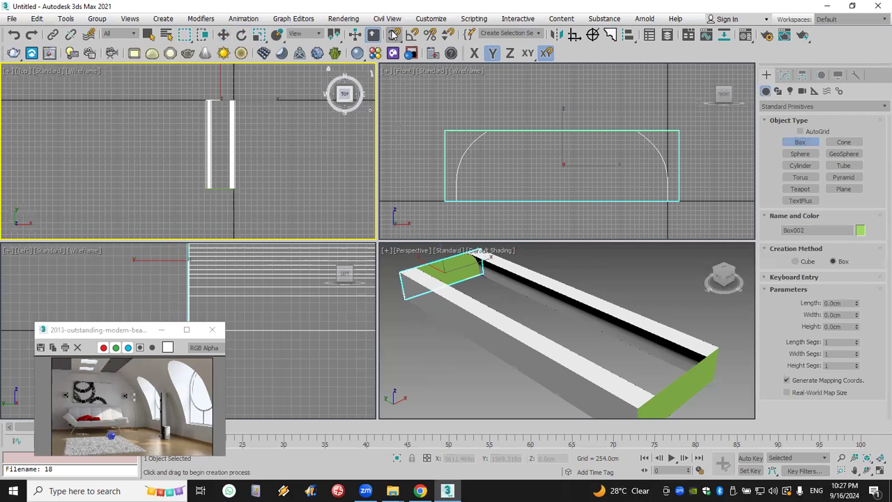
{"action": "left_click_drag", "start_coordinate": [200, 96], "coordinate": [235, 189]}
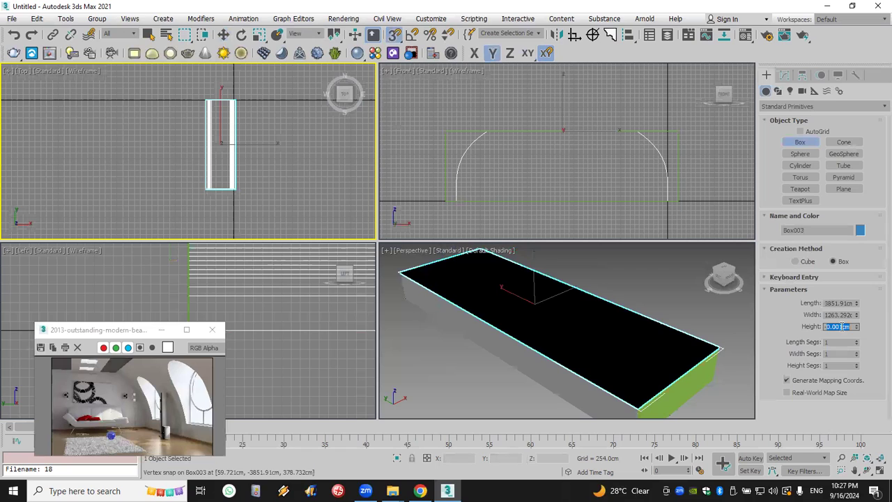
{"action": "key", "text": "Return"}
Copy the ceiling box downward in the Front view as the floor, set the copy's absolute Z position to 0, and deselect it
{"action": "left_click", "coordinate": [538, 166]}
{"action": "scroll", "coordinate": [543, 159], "scroll_direction": "down", "scroll_amount": 2}
{"action": "key", "text": "w"}
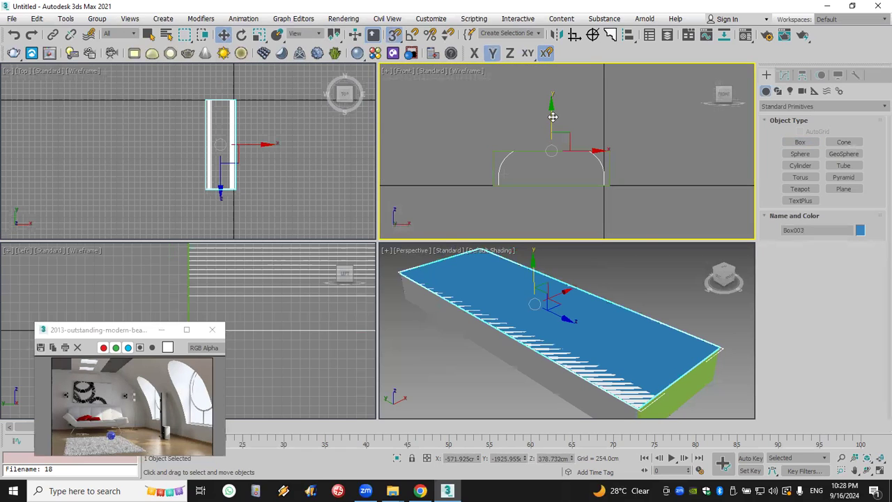
{"action": "left_click_drag", "start_coordinate": [552, 118], "coordinate": [551, 147], "text": "shift"}
{"action": "left_click", "coordinate": [453, 290]}
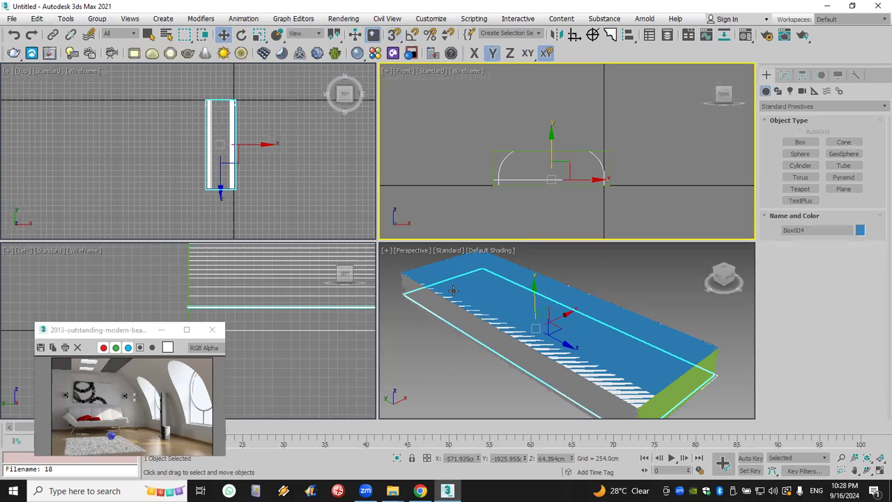
{"action": "key", "text": "F12"}
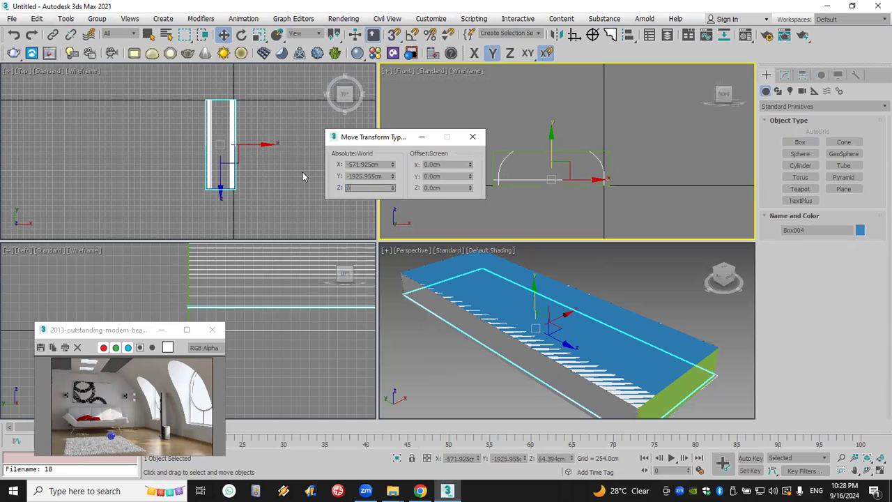
{"action": "type", "text": "0"}
{"action": "key", "text": "Return"}
{"action": "left_click", "coordinate": [475, 136]}
{"action": "left_click", "coordinate": [645, 228]}
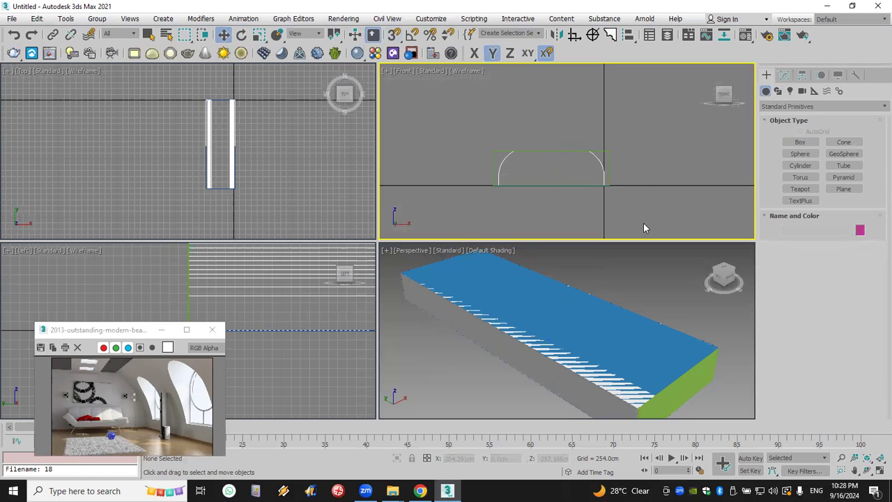
Select all six room objects, change their object color to white, and deselect them
{"action": "left_click_drag", "start_coordinate": [433, 109], "coordinate": [432, 109]}
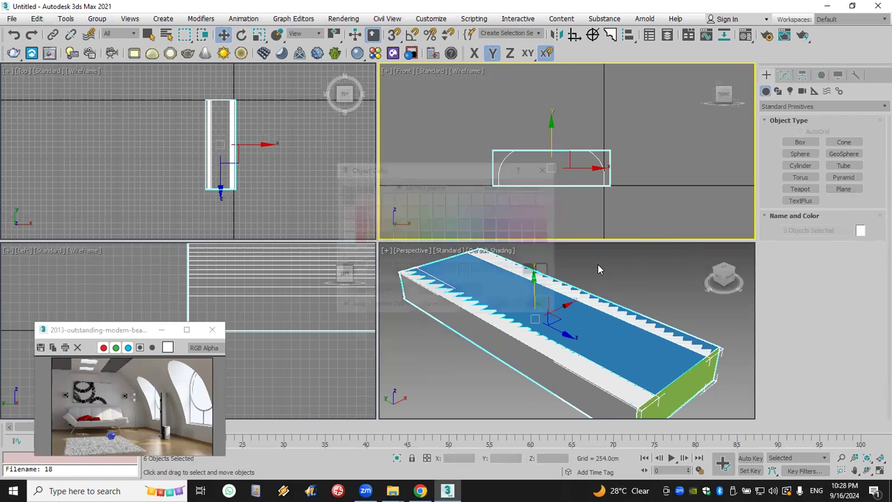
{"action": "left_click", "coordinate": [503, 306]}
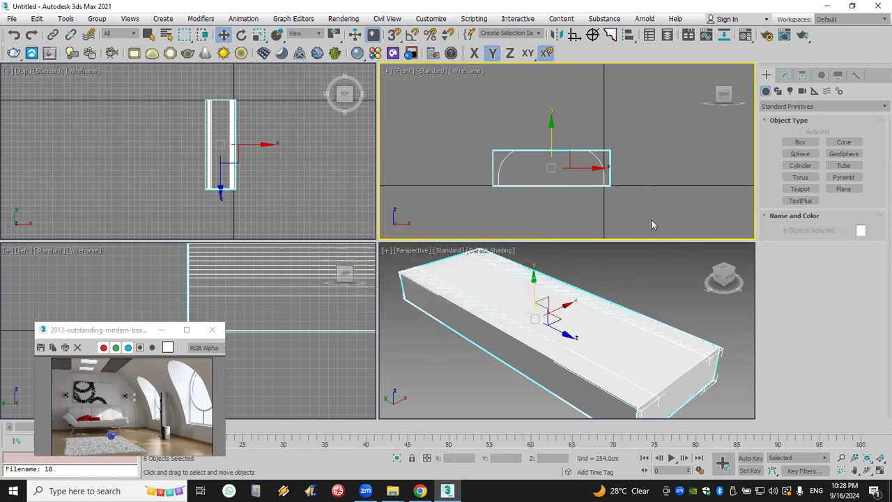
{"action": "left_click", "coordinate": [652, 223]}
Hide the ceiling box to open the room from above in the Perspective view
{"action": "middle_click", "coordinate": [618, 305]}
{"action": "middle_click_drag", "start_coordinate": [618, 305], "coordinate": [617, 298]}
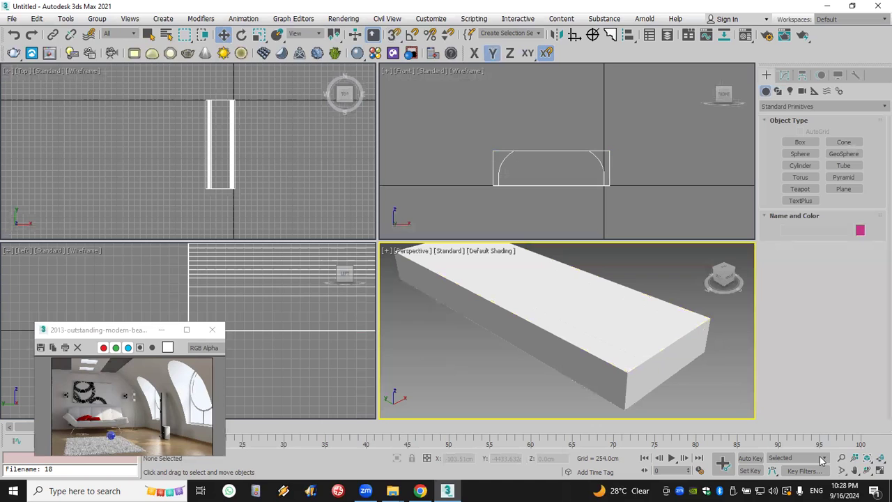
{"action": "left_click", "coordinate": [868, 471]}
{"action": "mouse_move", "coordinate": [583, 343]}
{"action": "left_mouse_down"}
{"action": "mouse_move", "coordinate": [534, 330]}
{"action": "mouse_move", "coordinate": [559, 328]}
{"action": "mouse_move", "coordinate": [629, 355]}
{"action": "mouse_move", "coordinate": [594, 352]}
{"action": "mouse_move", "coordinate": [589, 343]}
{"action": "mouse_move", "coordinate": [589, 367]}
{"action": "mouse_move", "coordinate": [587, 351]}
{"action": "left_mouse_up"}
{"action": "right_click", "coordinate": [584, 341]}
{"action": "left_click", "coordinate": [581, 336]}
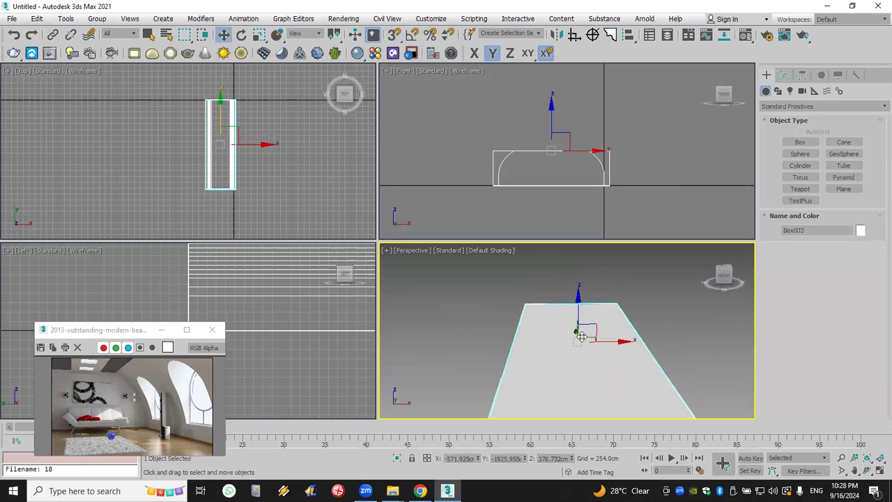
{"action": "right_click", "coordinate": [581, 336]}
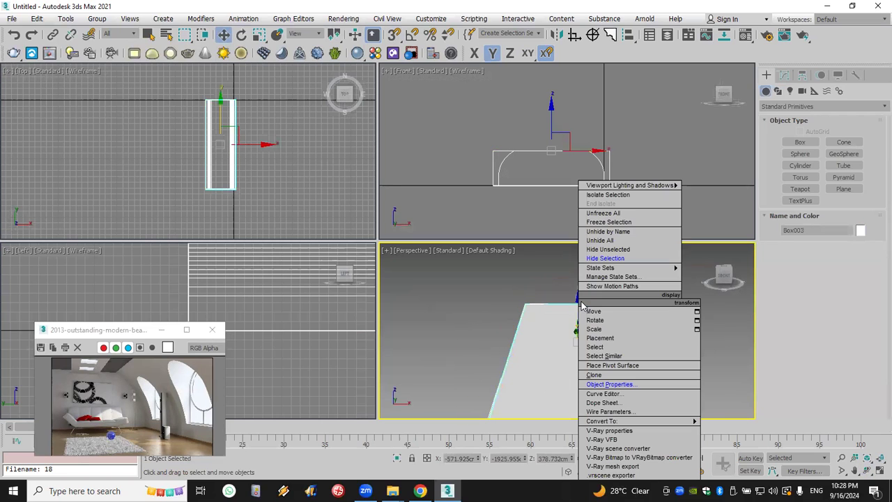
{"action": "left_click", "coordinate": [607, 261]}
Bring the Perspective view inside the room facing the curved wall and unhide all objects to restore the ceiling
{"action": "scroll", "coordinate": [576, 380], "scroll_direction": "up", "scroll_amount": 5}
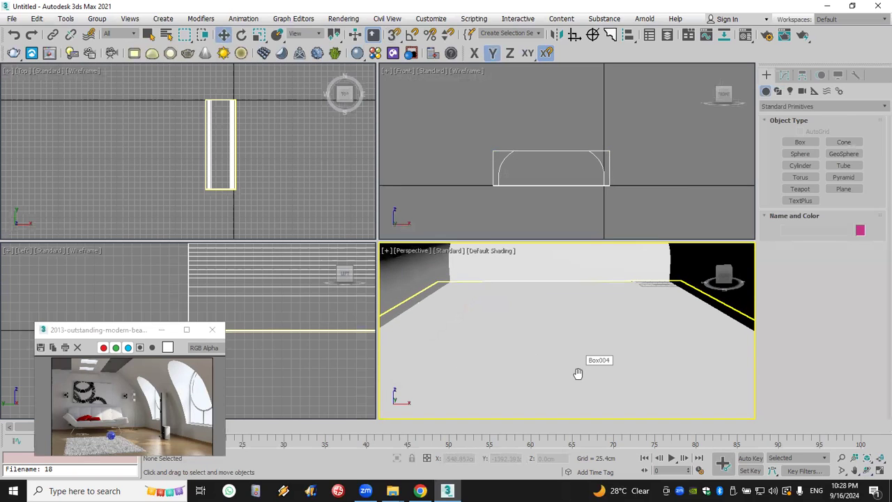
{"action": "scroll", "coordinate": [574, 339], "scroll_direction": "up", "scroll_amount": 4}
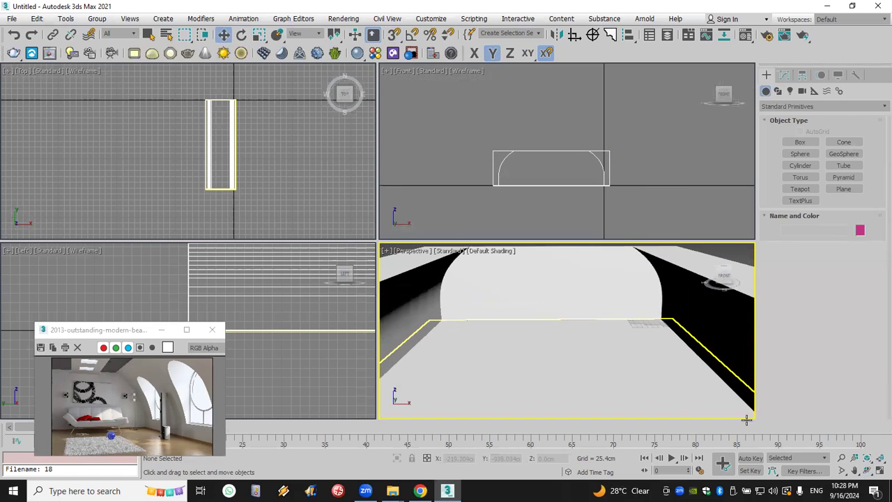
{"action": "left_click", "coordinate": [864, 470]}
{"action": "left_click_drag", "start_coordinate": [574, 334], "coordinate": [588, 351]}
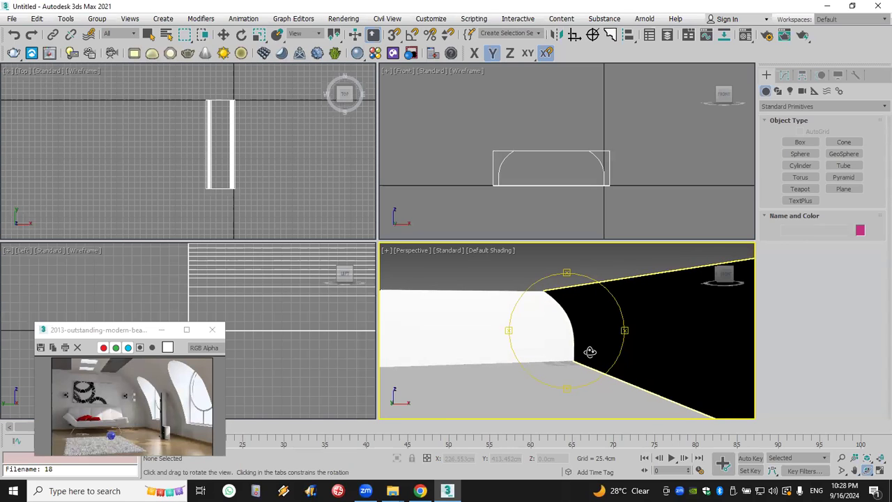
{"action": "right_click", "coordinate": [524, 263]}
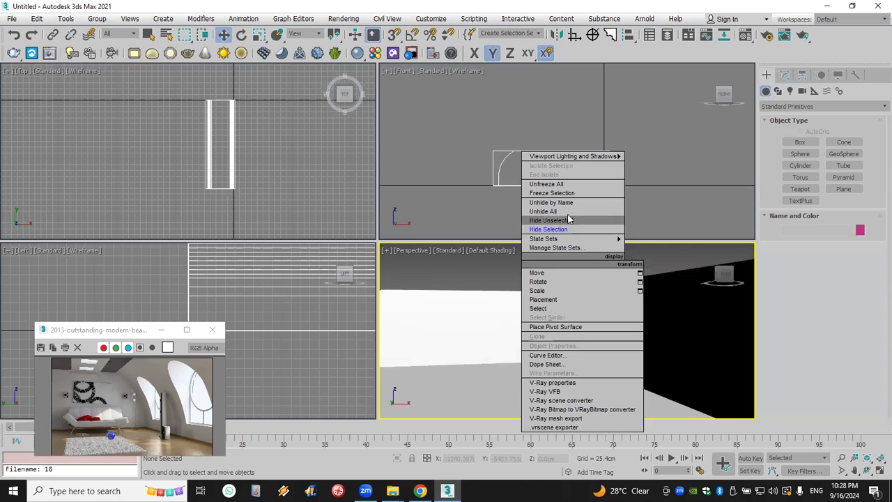
{"action": "key", "text": "Escape"}
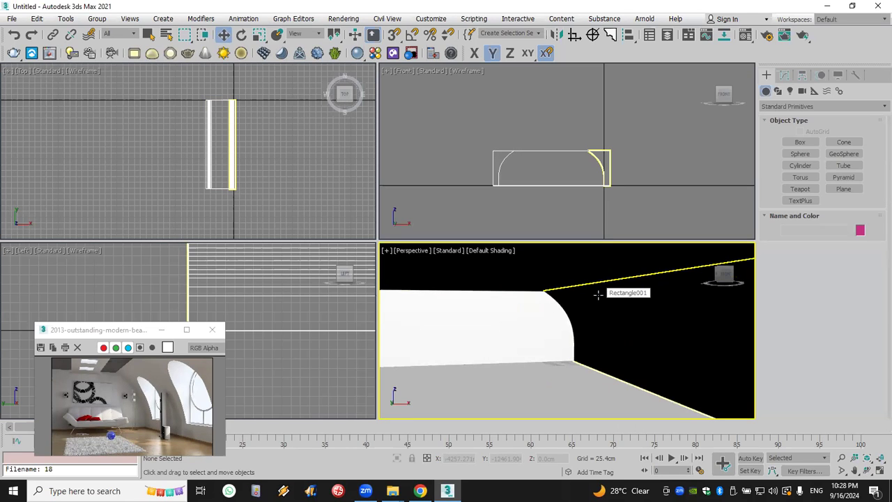
Switch the Perspective viewport's rendering level to High Quality
{"action": "left_click", "coordinate": [447, 251]}
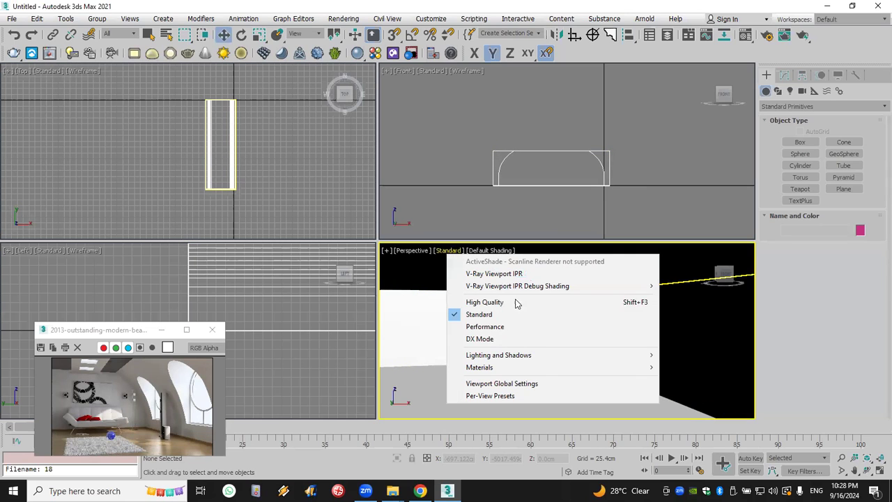
{"action": "mouse_move", "coordinate": [545, 361]}
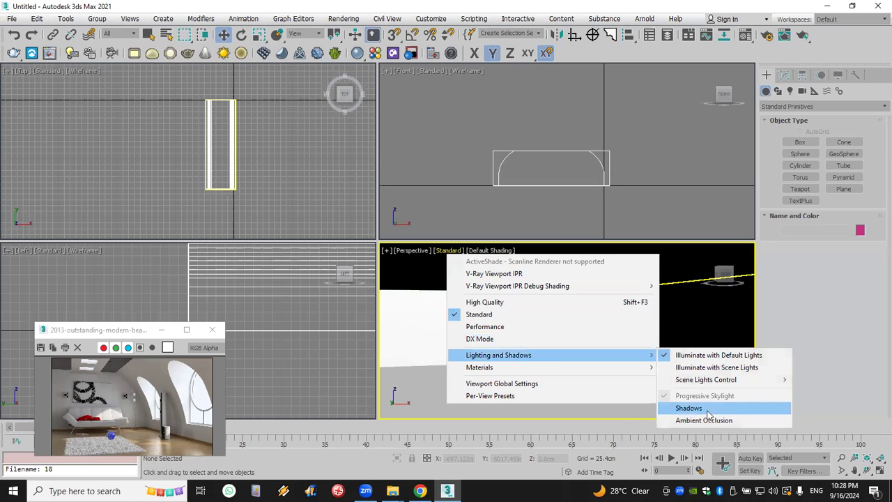
{"action": "left_click", "coordinate": [523, 303]}
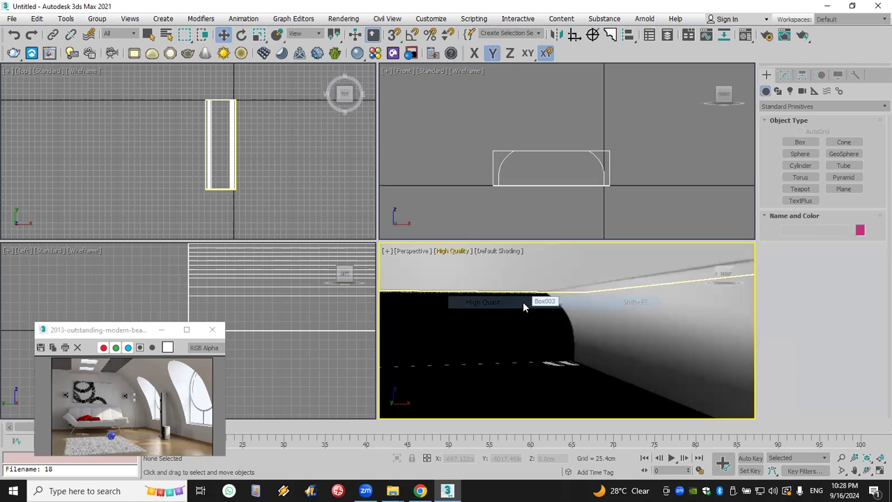
Replace the Perspective viewport's High Quality preset with User Defined lighting that brightens the room interior
{"action": "left_click", "coordinate": [447, 251]}
{"action": "mouse_move", "coordinate": [543, 356]}
{"action": "left_click", "coordinate": [686, 409]}
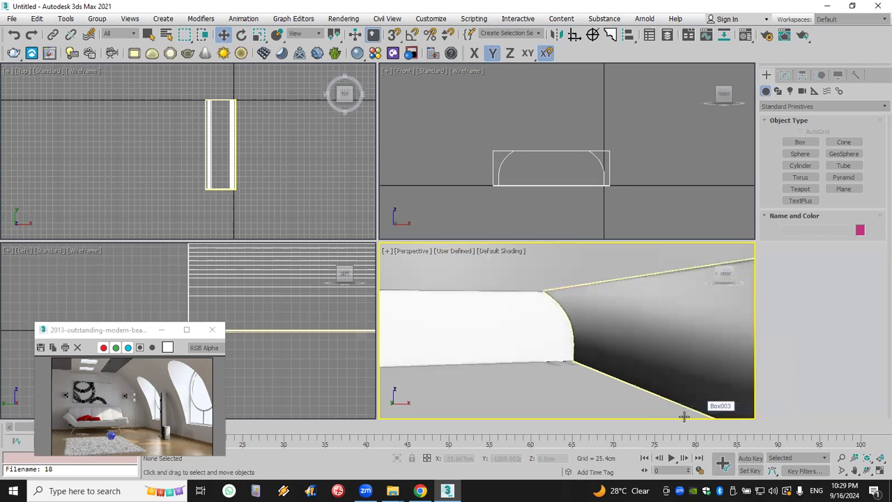
Save the scene as a new .max file named with a long run of the letter a
{"action": "left_click", "coordinate": [10, 19]}
{"action": "left_click", "coordinate": [62, 105]}
{"action": "left_click", "coordinate": [31, 118]}
{"action": "type", "text": "aaaaaaaaaaaaaa"}
{"action": "left_click", "coordinate": [459, 348]}
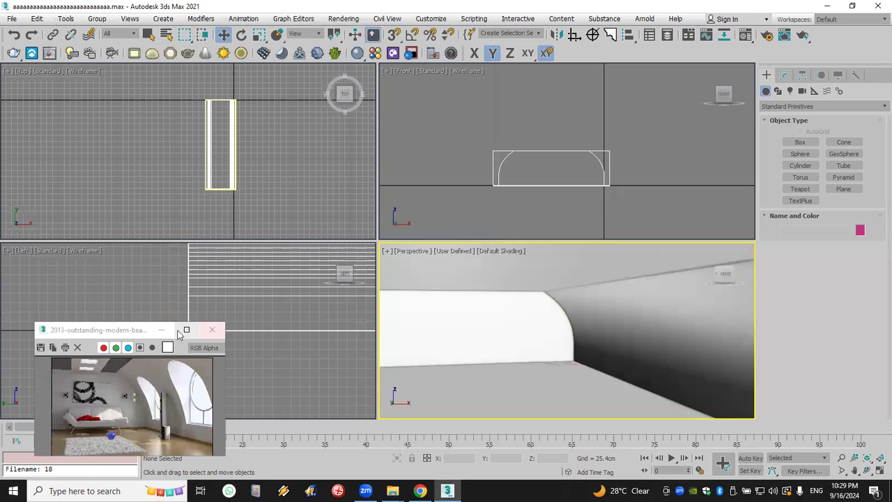
Move the reference image clear of the Left view and draw a rectangle about 137 by 158 cm over the lower curved wall
{"action": "left_click_drag", "start_coordinate": [122, 329], "coordinate": [172, 53]}
{"action": "scroll", "coordinate": [175, 342], "scroll_direction": "up", "scroll_amount": 5}
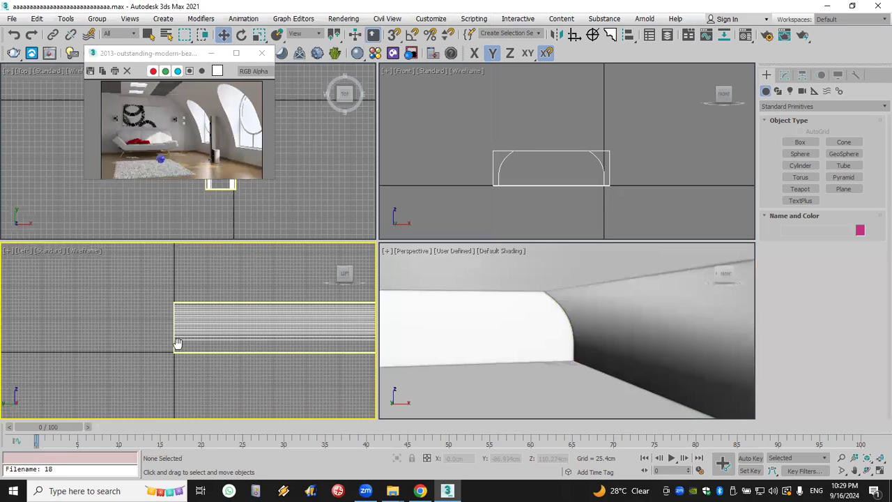
{"action": "left_click", "coordinate": [782, 92]}
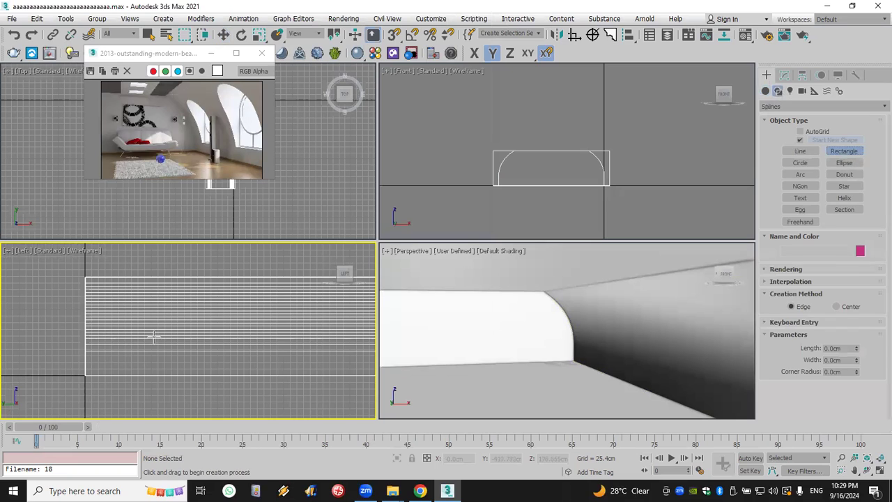
{"action": "left_click_drag", "start_coordinate": [123, 326], "coordinate": [165, 360]}
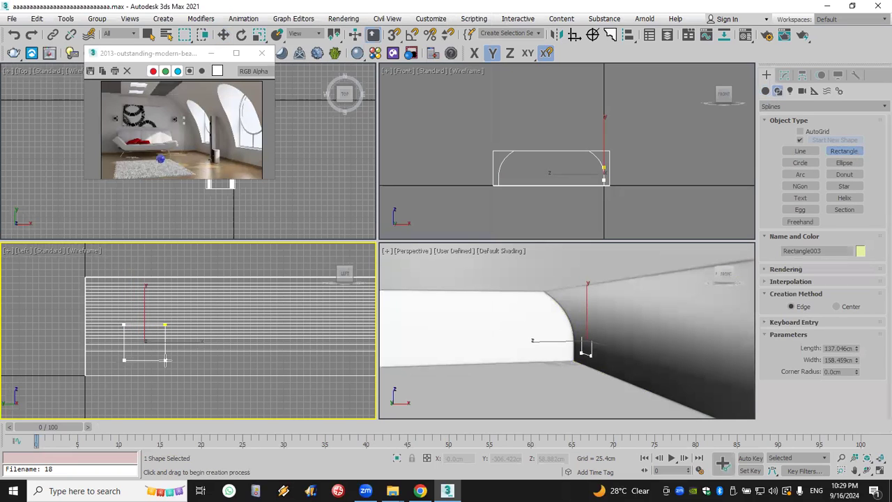
Move the rectangle along the wall's length until it stands clear outside the room in the Left view
{"action": "middle_click_drag", "start_coordinate": [197, 315], "coordinate": [223, 335]}
{"action": "key", "text": "w"}
{"action": "left_click_drag", "start_coordinate": [252, 331], "coordinate": [97, 333]}
{"action": "middle_click_drag", "start_coordinate": [124, 341], "coordinate": [221, 362]}
{"action": "scroll", "coordinate": [221, 363], "scroll_direction": "up", "scroll_amount": 3}
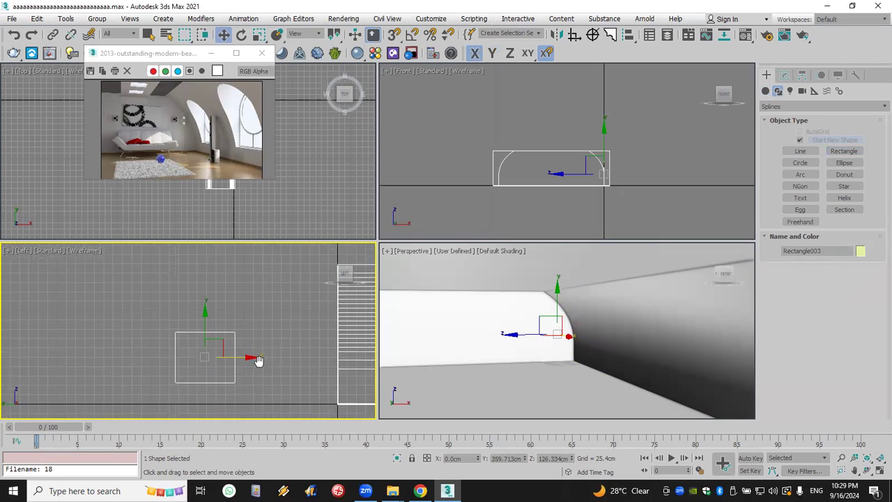
With snapping on, draw a circle of about 80.3 cm radius centered on the rectangle's upper edge midpoint, and turn snapping off
{"action": "left_click", "coordinate": [800, 163]}
{"action": "right_click", "coordinate": [394, 35]}
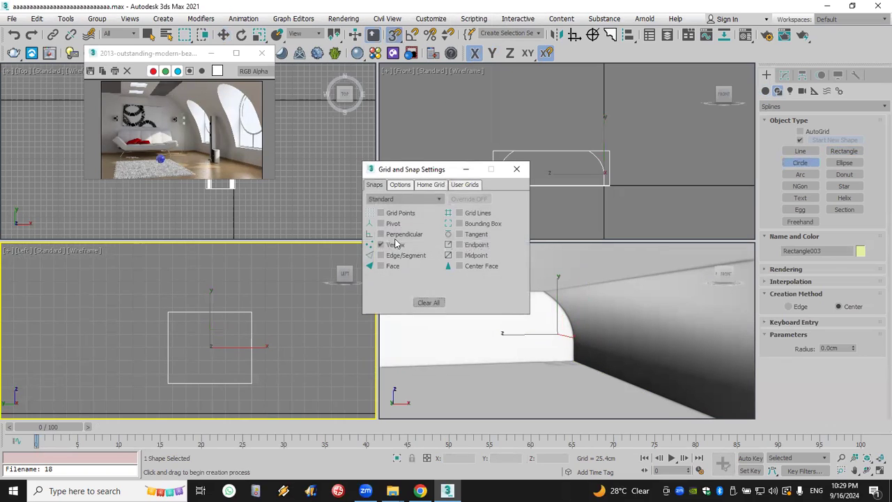
{"action": "left_click", "coordinate": [516, 170]}
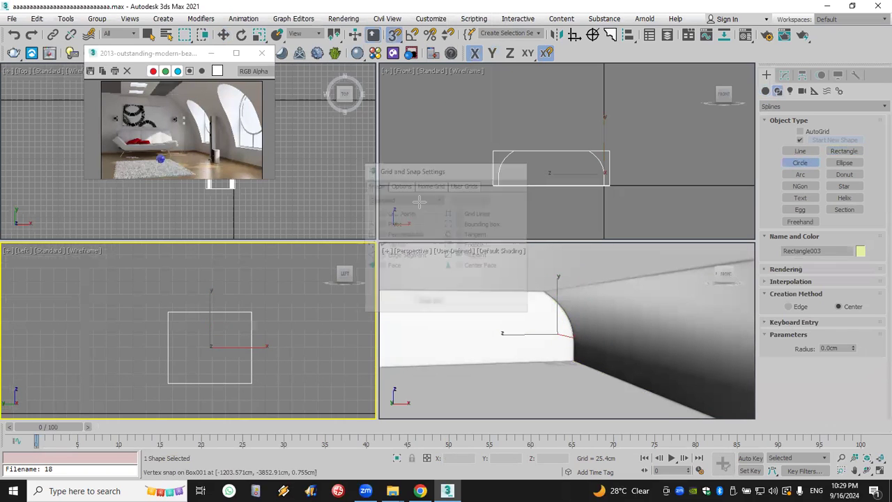
{"action": "left_click_drag", "start_coordinate": [210, 312], "coordinate": [243, 308]}
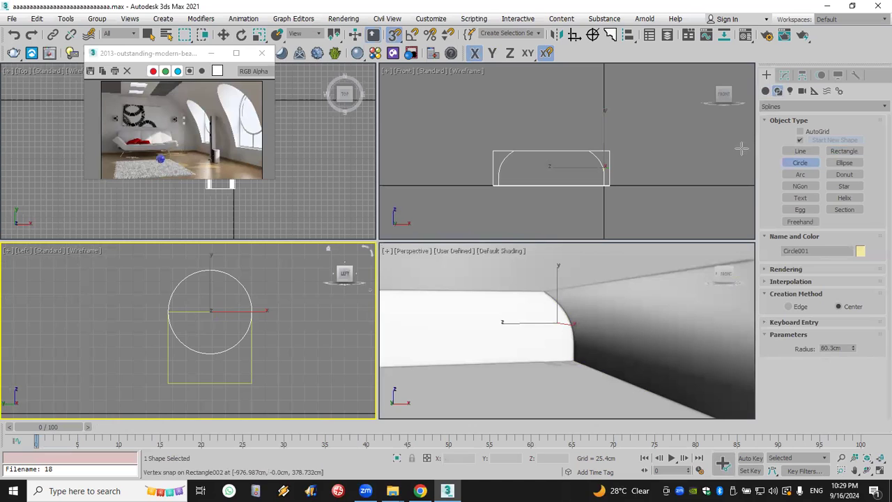
{"action": "left_click", "coordinate": [394, 35]}
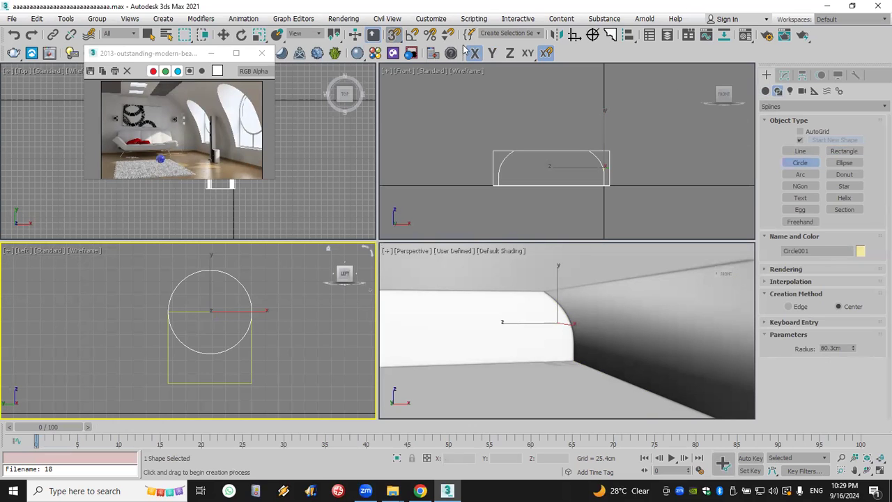
Add an Edit Spline modifier to the circle and attach the rectangle to it
{"action": "left_click", "coordinate": [784, 75]}
{"action": "left_click", "coordinate": [797, 108]}
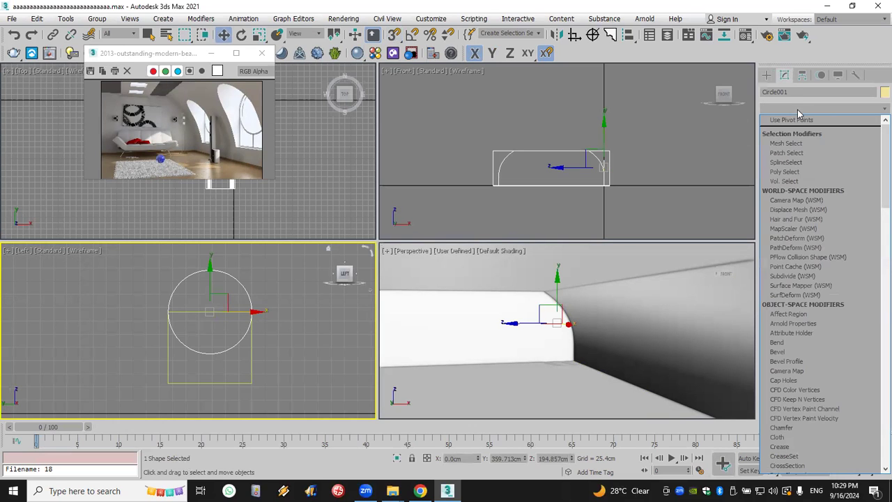
{"action": "key", "text": "e"}
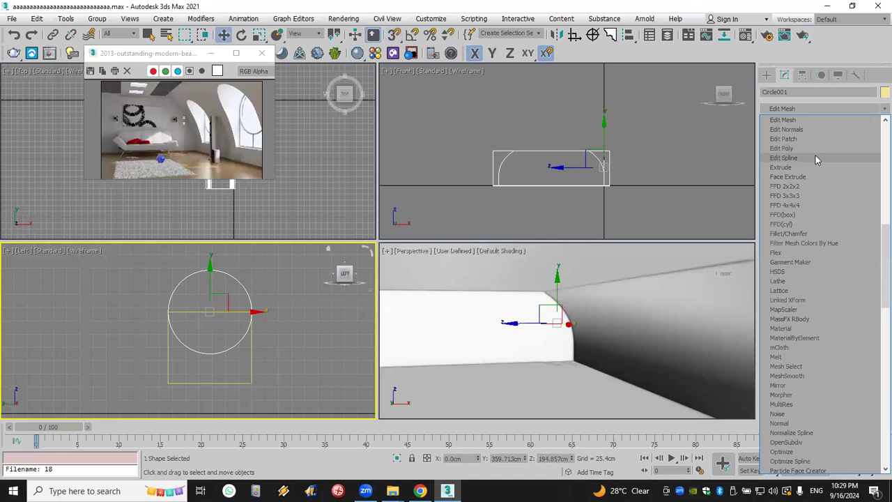
{"action": "left_click", "coordinate": [783, 157]}
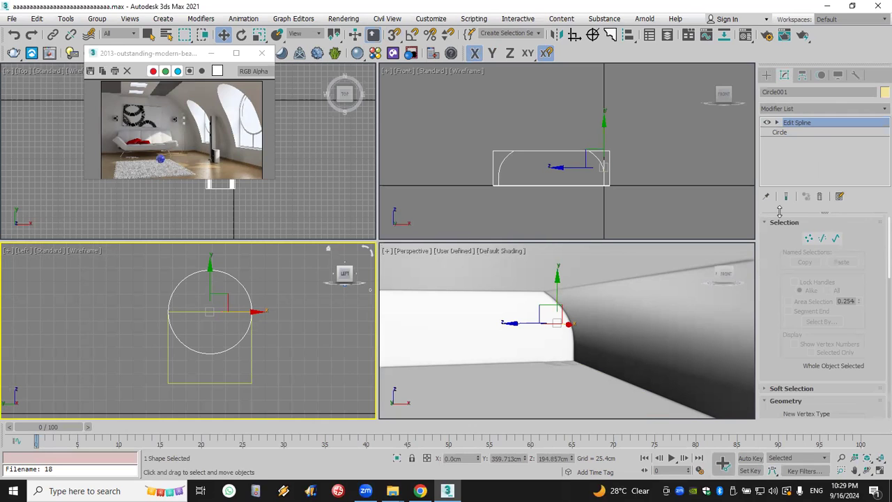
{"action": "scroll", "coordinate": [782, 311], "scroll_direction": "down", "scroll_amount": 5}
{"action": "left_click", "coordinate": [800, 284]}
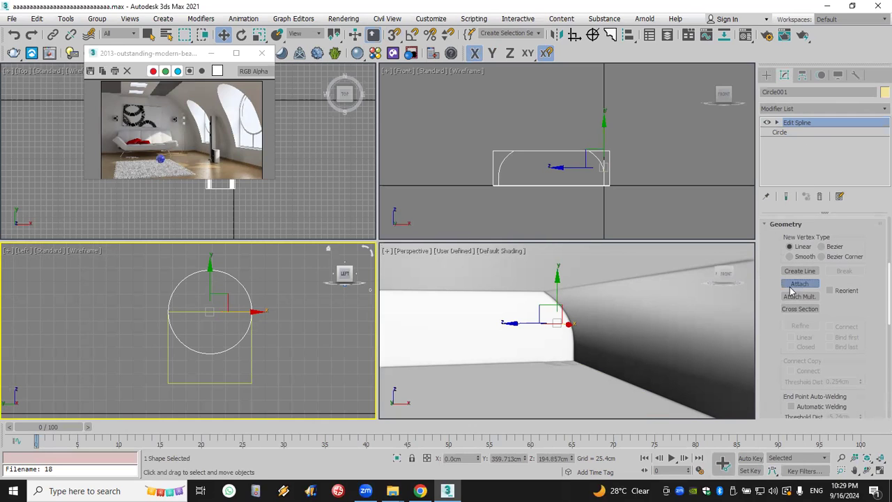
{"action": "left_click", "coordinate": [252, 382]}
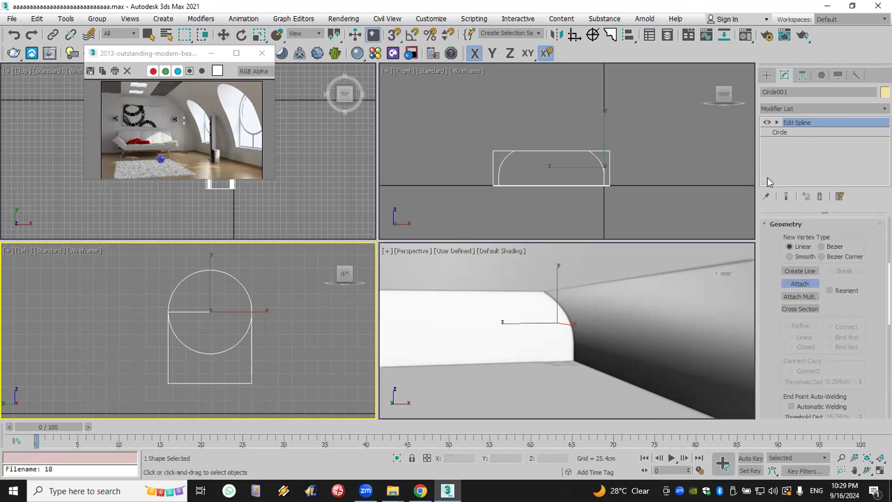
{"action": "left_click", "coordinate": [777, 123]}
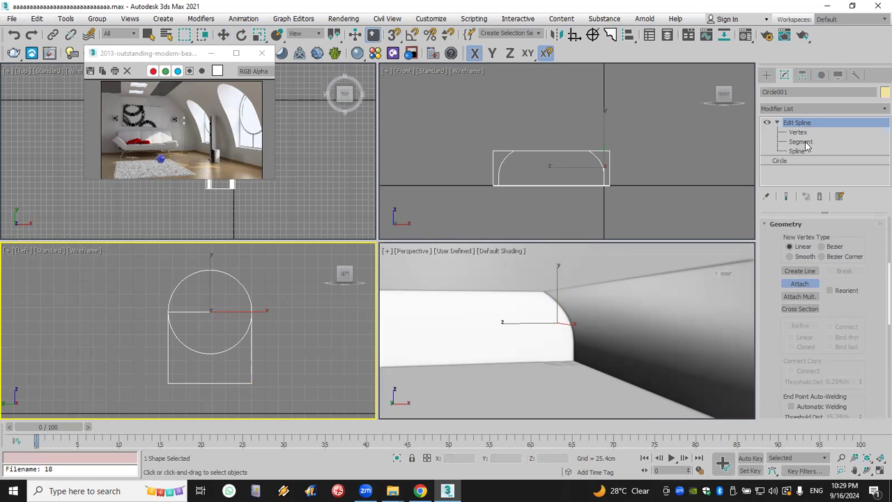
{"action": "left_click", "coordinate": [801, 141]}
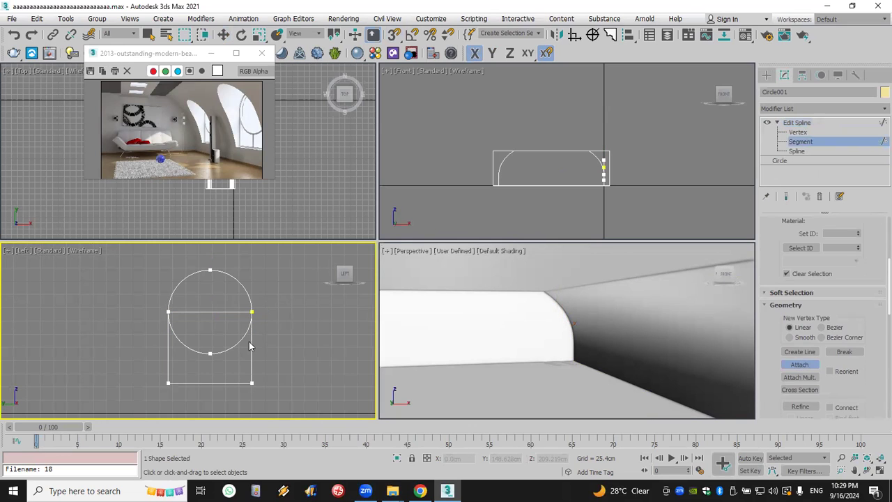
{"action": "left_click", "coordinate": [767, 75]}
Copy the combined circle-and-rectangle shape horizontally, farther away from the room in the Left view
{"action": "key", "text": "w"}
{"action": "scroll", "coordinate": [251, 297], "scroll_direction": "down", "scroll_amount": 3}
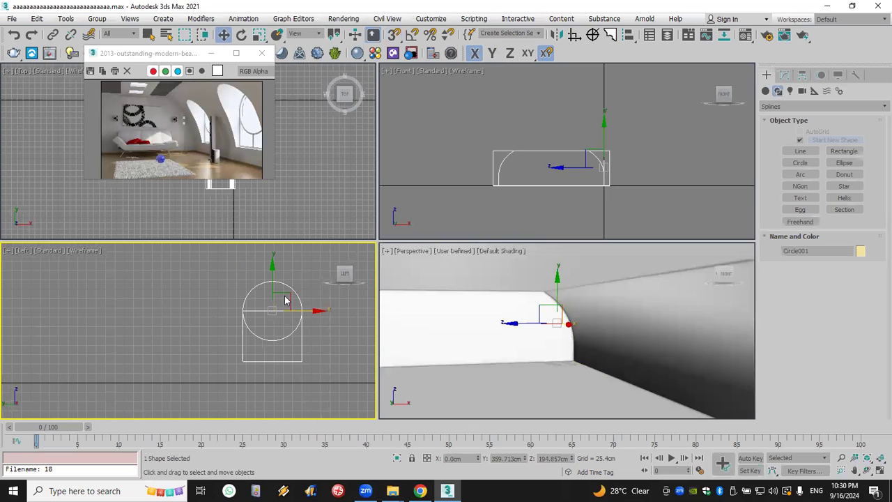
{"action": "left_click_drag", "start_coordinate": [301, 311], "coordinate": [186, 312], "text": "shift"}
{"action": "left_click", "coordinate": [448, 292]}
Delete the copy's lower circle arcs and the rectangle's upper edge at Segment level, leaving an arched window outline
{"action": "scroll", "coordinate": [179, 314], "scroll_direction": "up", "scroll_amount": 4}
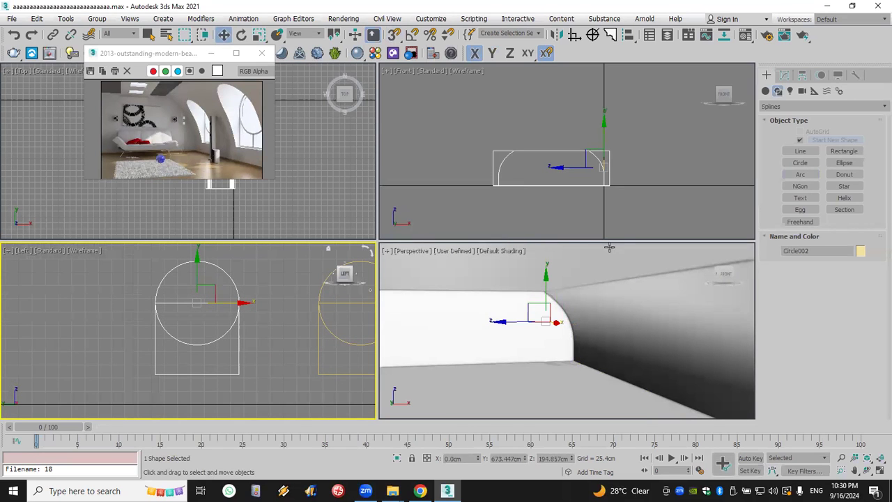
{"action": "left_click", "coordinate": [784, 75]}
{"action": "left_click", "coordinate": [777, 123]}
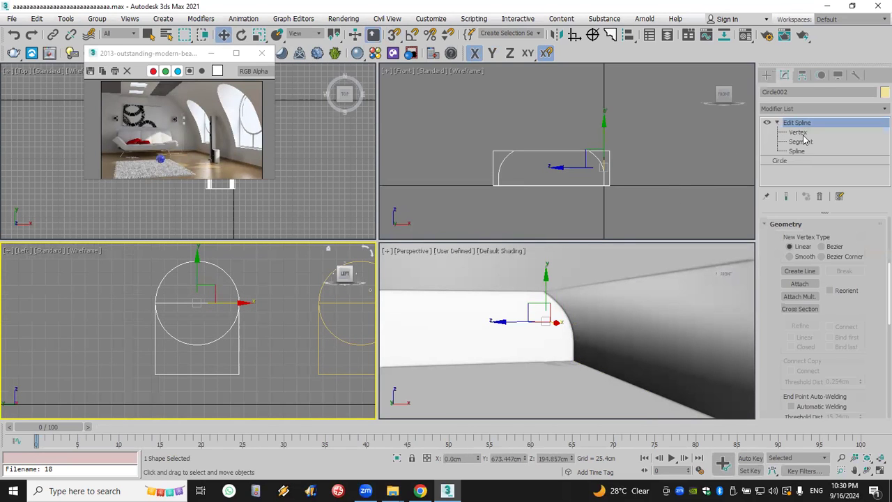
{"action": "left_click", "coordinate": [800, 142]}
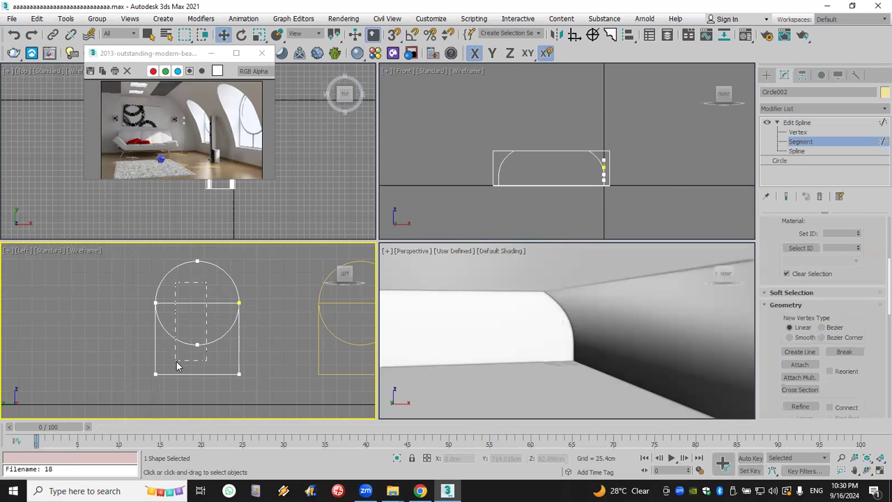
{"action": "left_click_drag", "start_coordinate": [177, 363], "coordinate": [178, 358]}
{"action": "key", "text": "Delete"}
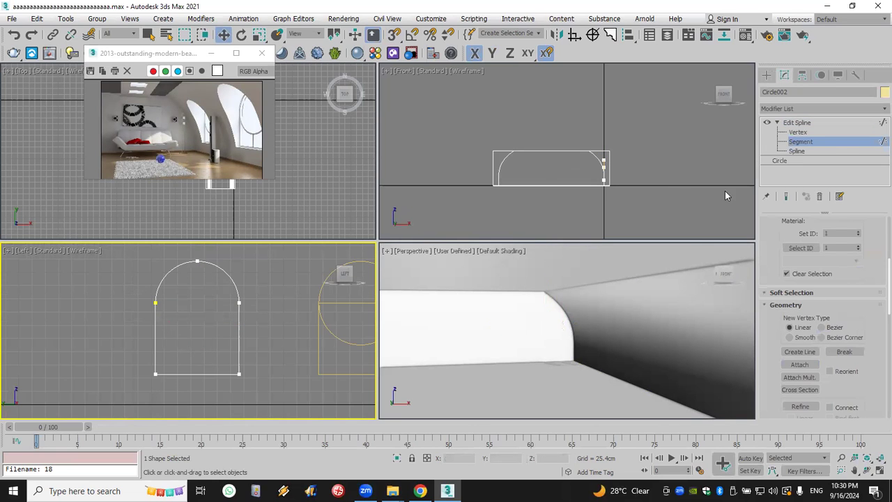
Select all vertices of the arched outline and weld them
{"action": "left_click", "coordinate": [798, 133]}
{"action": "key", "text": "ctrl+a"}
{"action": "scroll", "coordinate": [802, 292], "scroll_direction": "down", "scroll_amount": 5}
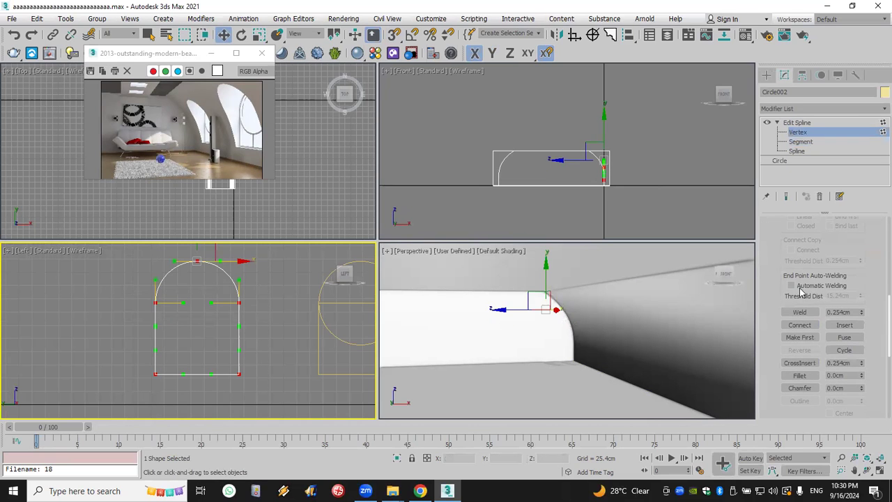
{"action": "left_click", "coordinate": [806, 314]}
{"action": "scroll", "coordinate": [179, 259], "scroll_direction": "up", "scroll_amount": 5}
Add an Extrude modifier to the arched outline with an amount of 100 cm
{"action": "scroll", "coordinate": [183, 279], "scroll_direction": "down", "scroll_amount": 8}
{"action": "middle_click_drag", "start_coordinate": [183, 302], "coordinate": [151, 321]}
{"action": "left_click", "coordinate": [839, 110]}
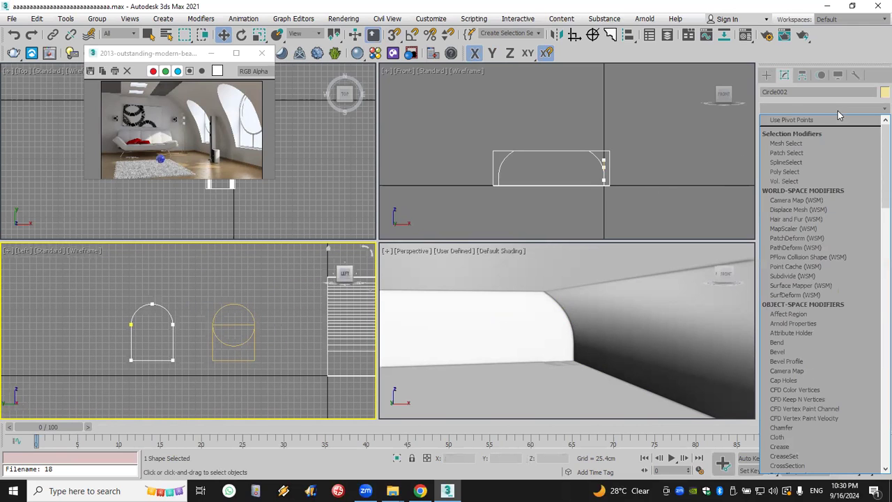
{"action": "key", "text": "e"}
{"action": "left_click", "coordinate": [825, 169]}
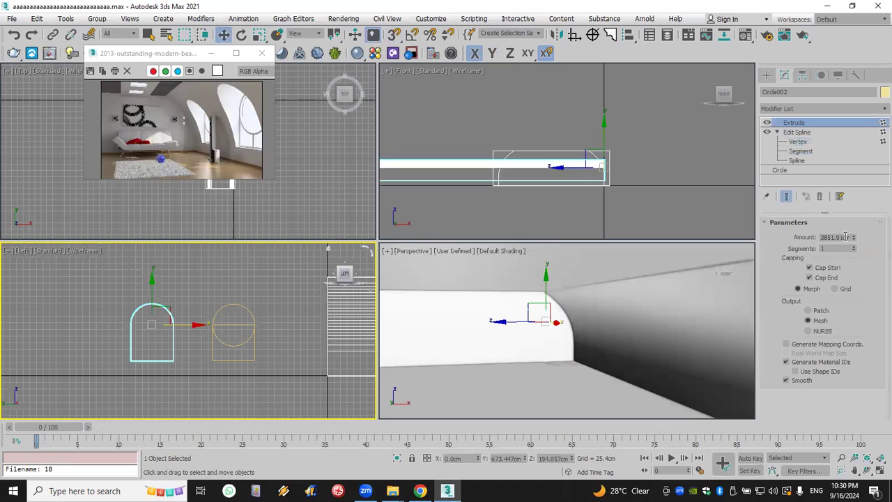
{"action": "left_click", "coordinate": [600, 178]}
{"action": "scroll", "coordinate": [599, 178], "scroll_direction": "down", "scroll_amount": 4}
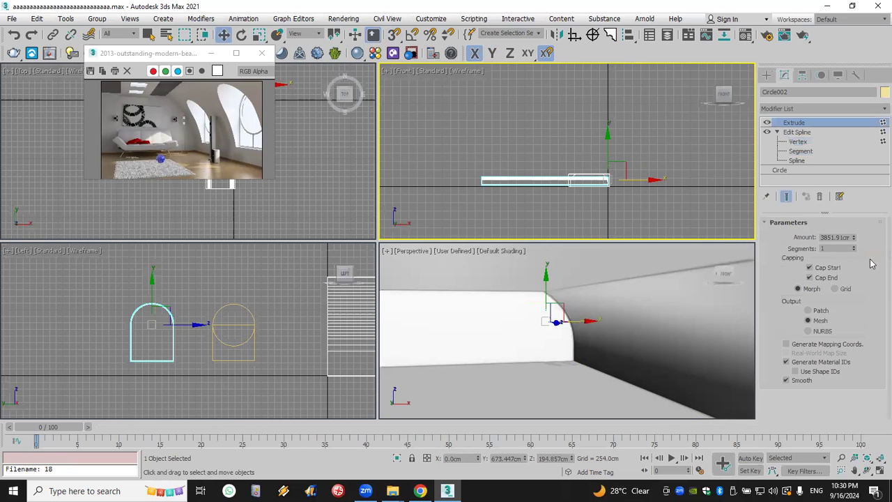
{"action": "type", "text": "100"}
{"action": "key", "text": "Return"}
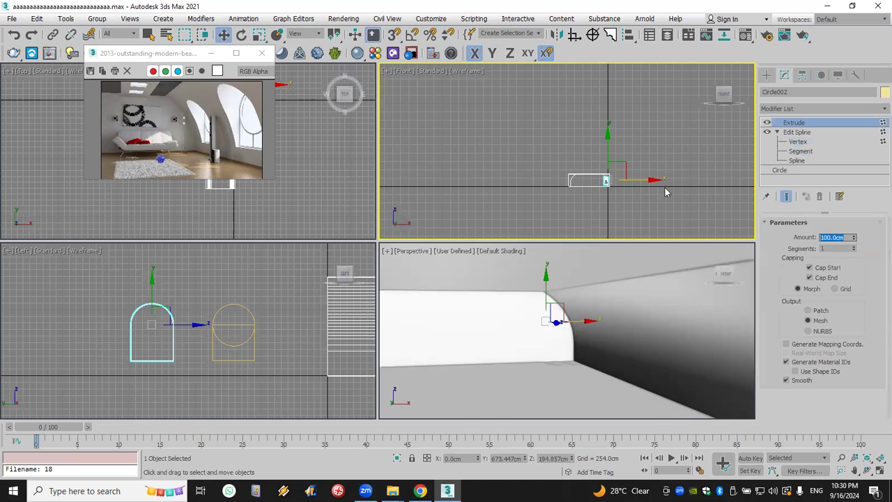
Move the extruded arch to about X 67 cm across the curved wall and raise its extrusion amount to 148.26 cm
{"action": "scroll", "coordinate": [637, 176], "scroll_direction": "up", "scroll_amount": 5}
{"action": "left_click_drag", "start_coordinate": [537, 168], "coordinate": [558, 167]}
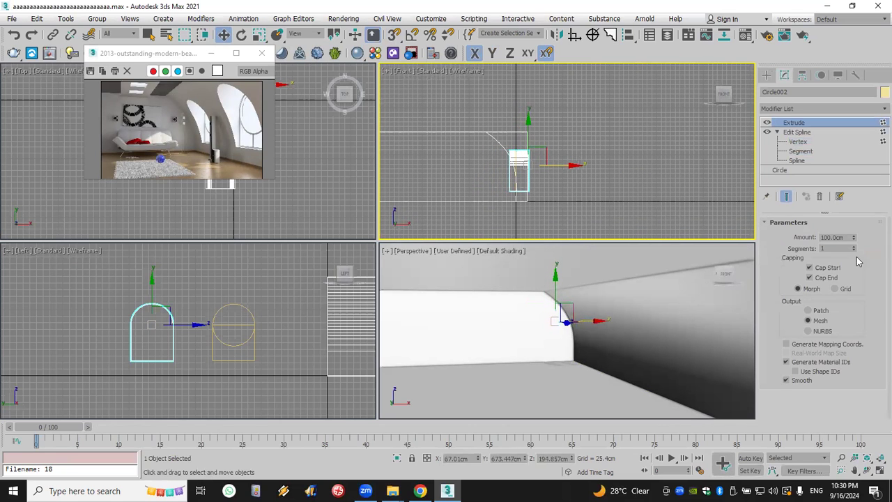
{"action": "left_click_drag", "start_coordinate": [854, 222], "coordinate": [855, 215]}
Move the reference image off the Top view and slide the arch block along the curved wall to about Y -250 cm
{"action": "left_click", "coordinate": [157, 59]}
{"action": "left_click_drag", "start_coordinate": [160, 53], "coordinate": [186, 115]}
{"action": "middle_click_drag", "start_coordinate": [209, 90], "coordinate": [192, 82]}
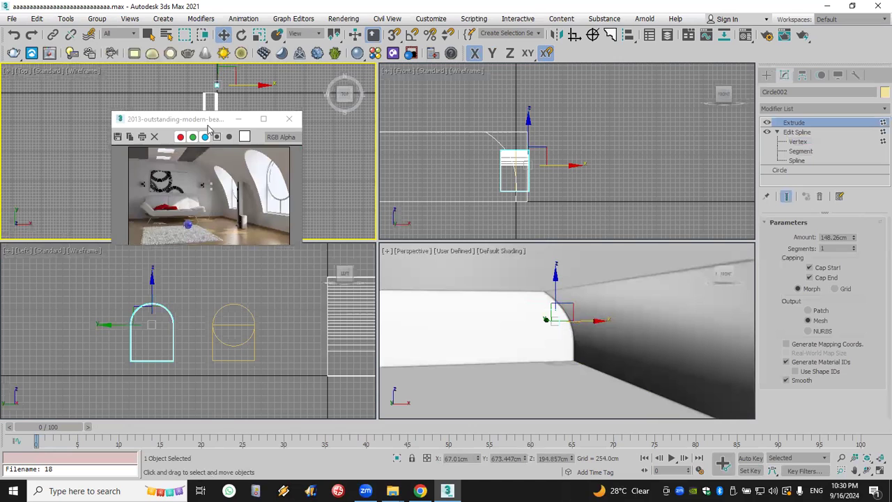
{"action": "left_click_drag", "start_coordinate": [196, 120], "coordinate": [411, 92]}
{"action": "middle_click_drag", "start_coordinate": [196, 95], "coordinate": [190, 132]}
{"action": "scroll", "coordinate": [191, 136], "scroll_direction": "up", "scroll_amount": 4}
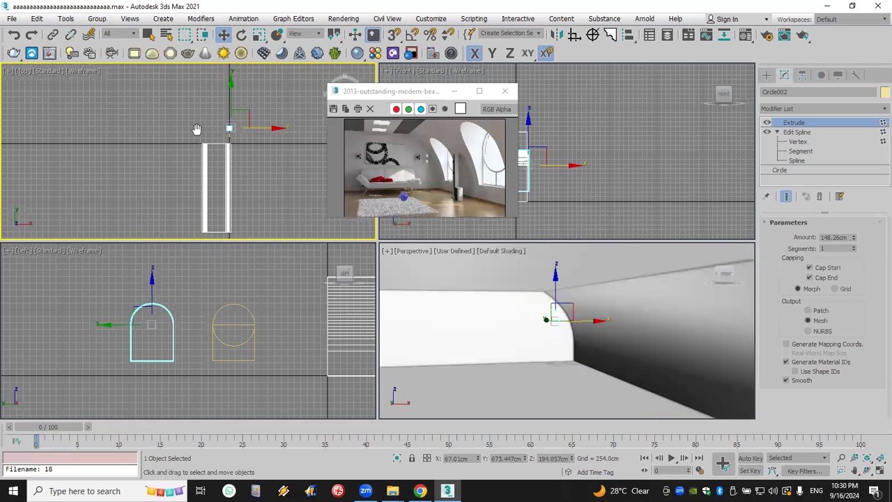
{"action": "left_click_drag", "start_coordinate": [229, 84], "coordinate": [230, 105]}
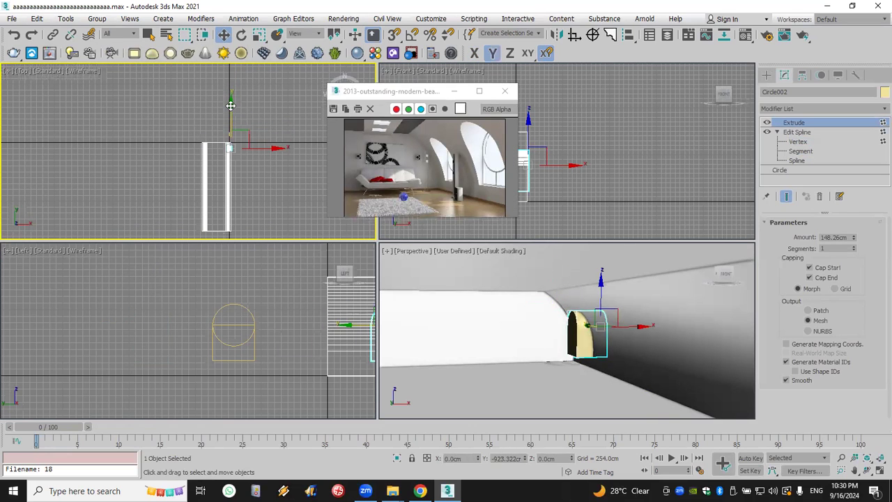
{"action": "scroll", "coordinate": [231, 144], "scroll_direction": "up", "scroll_amount": 6}
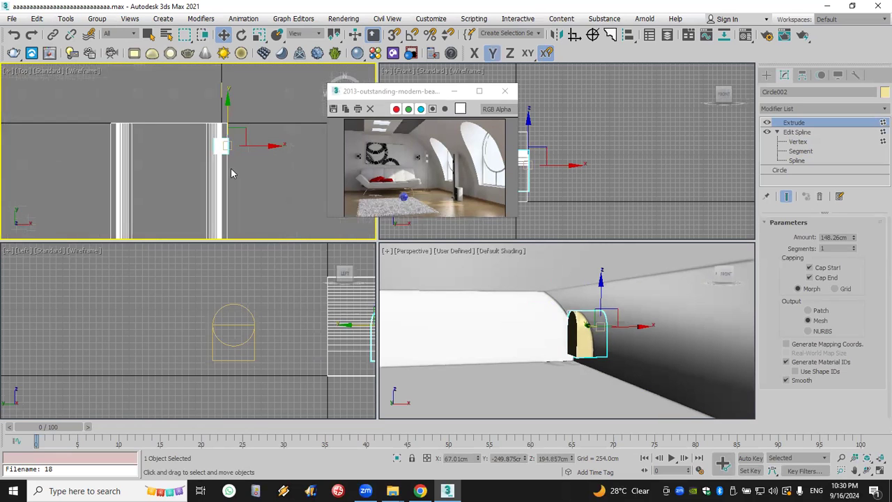
{"action": "middle_click_drag", "start_coordinate": [231, 168], "coordinate": [237, 168]}
{"action": "scroll", "coordinate": [266, 292], "scroll_direction": "up", "scroll_amount": 3}
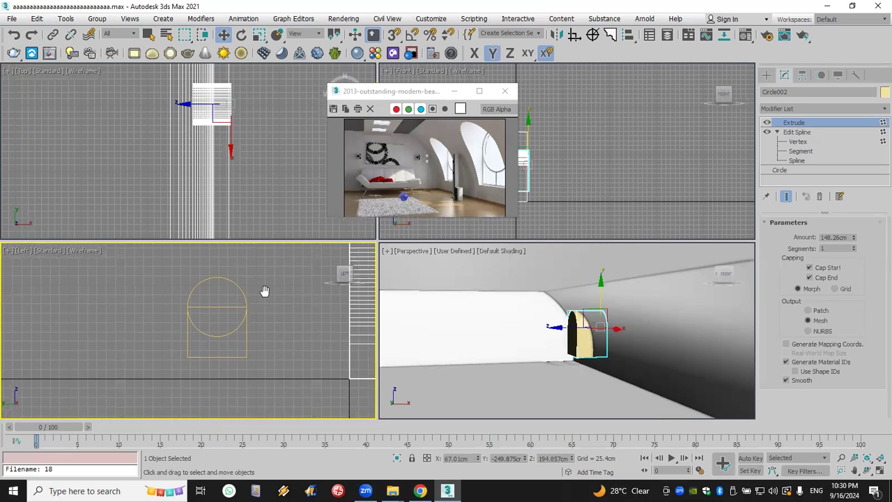
{"action": "middle_click_drag", "start_coordinate": [266, 293], "coordinate": [228, 296]}
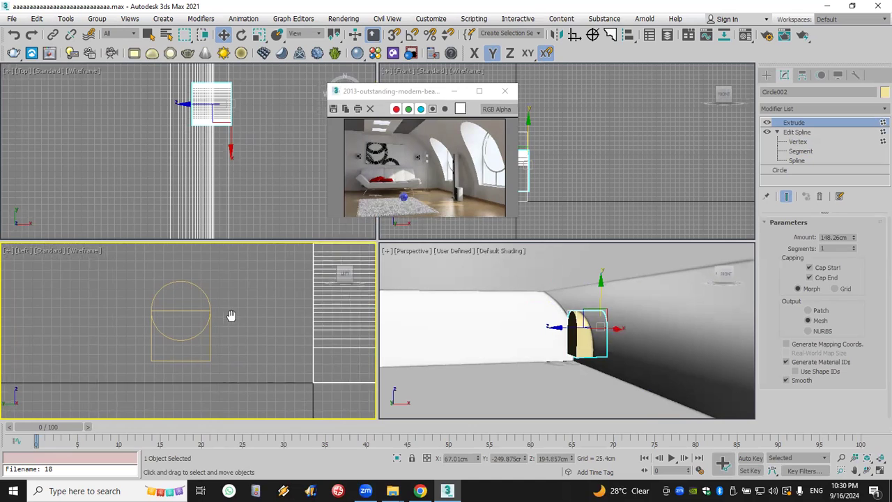
{"action": "scroll", "coordinate": [251, 188], "scroll_direction": "up", "scroll_amount": 3}
{"action": "middle_click_drag", "start_coordinate": [251, 187], "coordinate": [249, 171]}
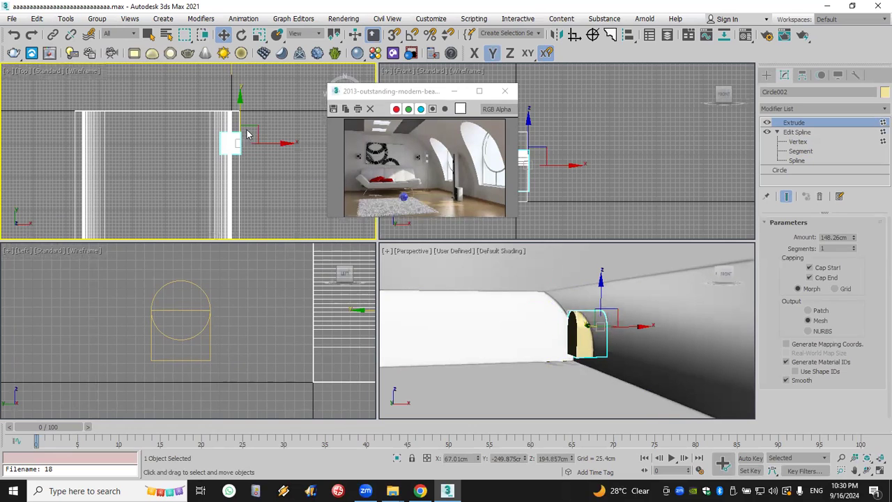
Copy the arch block along the curved wall to about Y -558 cm and close the reference image
{"action": "left_click_drag", "start_coordinate": [237, 99], "coordinate": [238, 143], "text": "shift"}
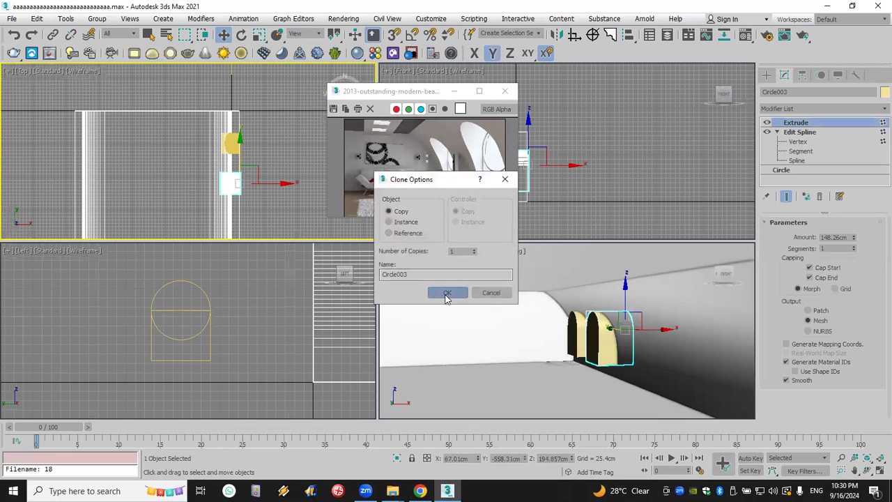
{"action": "left_click", "coordinate": [446, 292]}
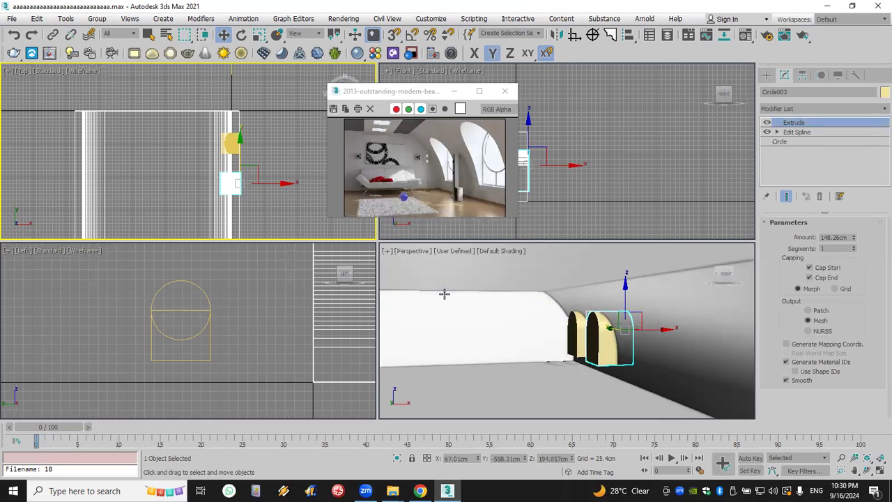
{"action": "left_click", "coordinate": [505, 91]}
Outline the rectangle and circle splines of the original arched shape inward to give them a thin frame thickness
{"action": "scroll", "coordinate": [236, 336], "scroll_direction": "up", "scroll_amount": 2}
{"action": "middle_click_drag", "start_coordinate": [235, 336], "coordinate": [256, 353]}
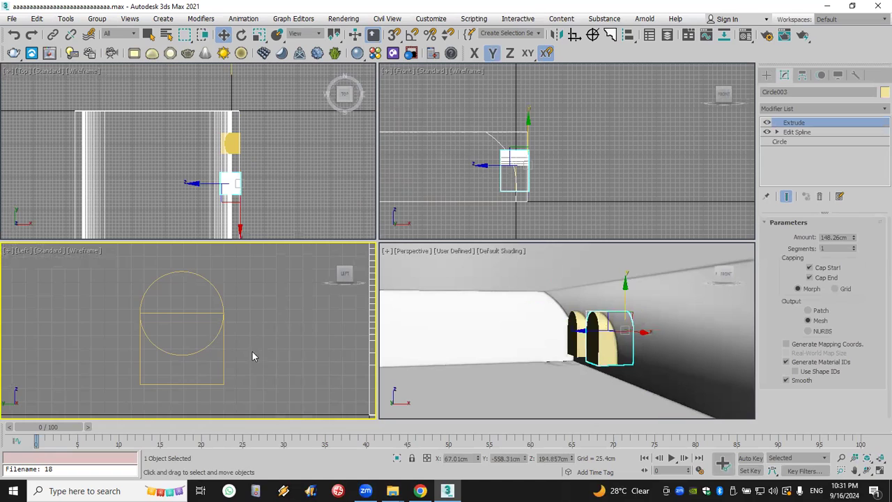
{"action": "left_click", "coordinate": [224, 366]}
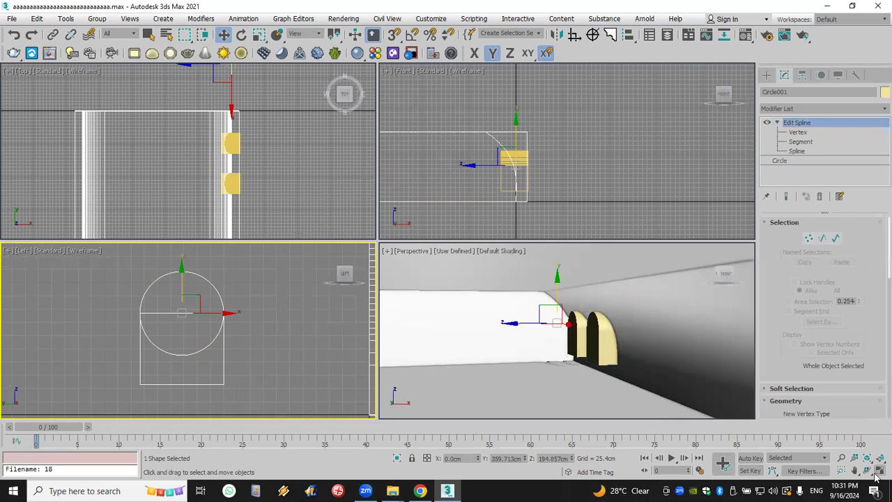
{"action": "left_click", "coordinate": [879, 472]}
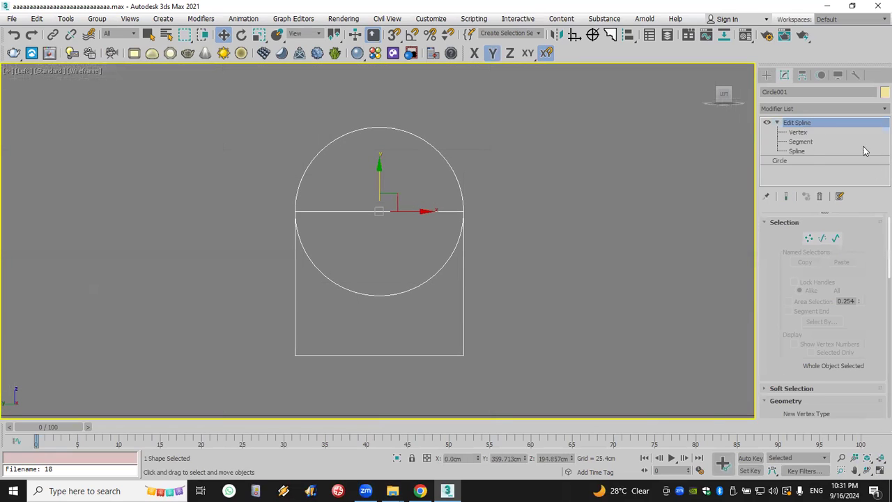
{"action": "left_click", "coordinate": [796, 151]}
{"action": "scroll", "coordinate": [829, 294], "scroll_direction": "down", "scroll_amount": 5}
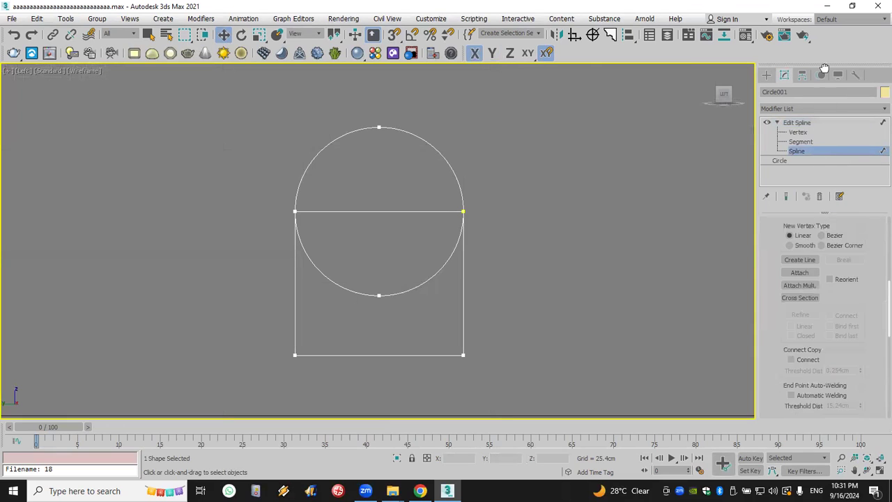
{"action": "scroll", "coordinate": [829, 294], "scroll_direction": "down", "scroll_amount": 5}
{"action": "left_click", "coordinate": [798, 296]}
{"action": "left_click_drag", "start_coordinate": [412, 354], "coordinate": [419, 347]}
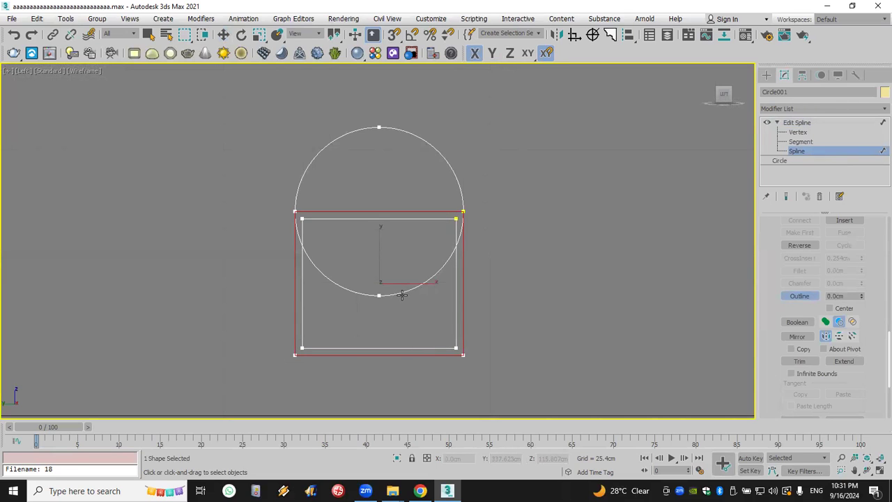
{"action": "left_click_drag", "start_coordinate": [403, 293], "coordinate": [410, 284]}
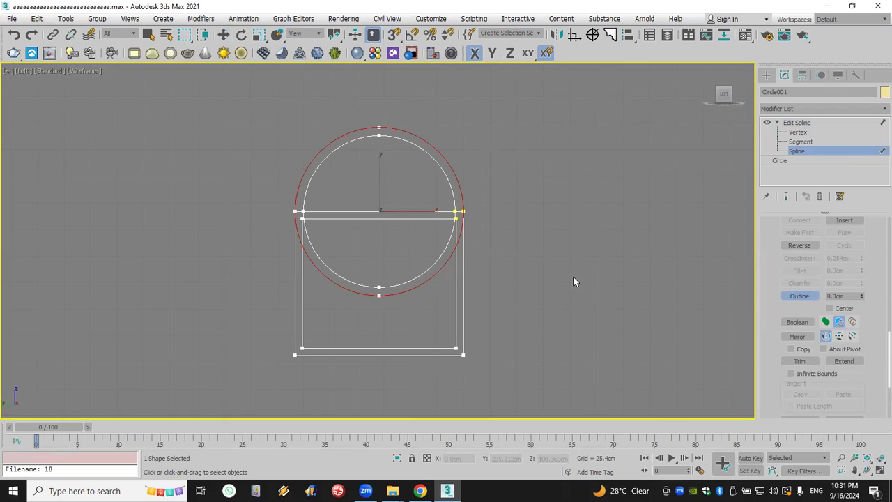
Trim the overlapping pieces of the outer circle and frame lines on both sides of the arched shape
{"action": "left_click_drag", "start_coordinate": [767, 394], "coordinate": [780, 355]}
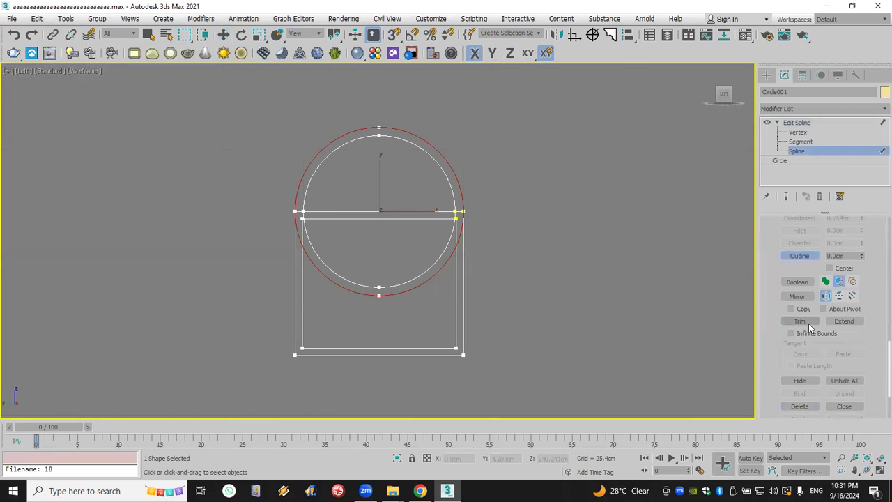
{"action": "scroll", "coordinate": [456, 245], "scroll_direction": "up", "scroll_amount": 5}
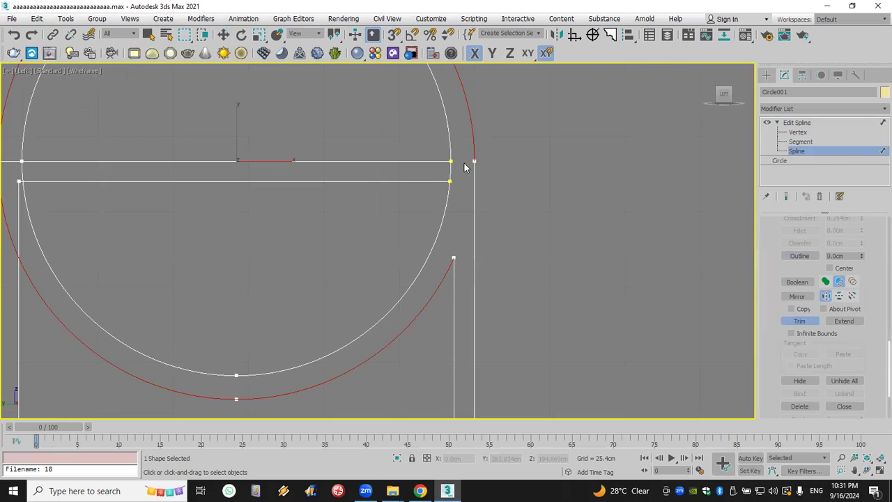
{"action": "middle_click_drag", "start_coordinate": [428, 190], "coordinate": [551, 189]}
{"action": "scroll", "coordinate": [551, 189], "scroll_direction": "down", "scroll_amount": 3}
{"action": "left_click", "coordinate": [266, 221]}
{"action": "middle_click_drag", "start_coordinate": [284, 204], "coordinate": [301, 238]}
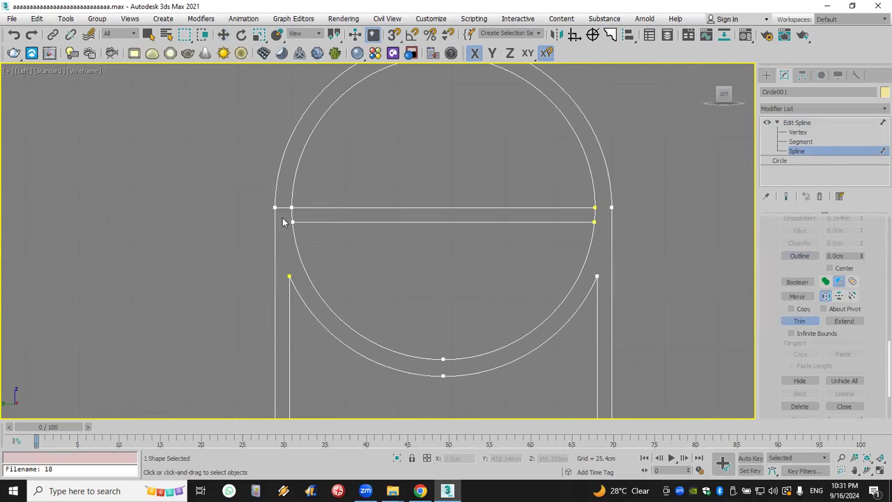
Delete the two leftover horizontal lines crossing the middle of the circle
{"action": "key", "text": "w"}
{"action": "left_click_drag", "start_coordinate": [454, 221], "coordinate": [498, 174]}
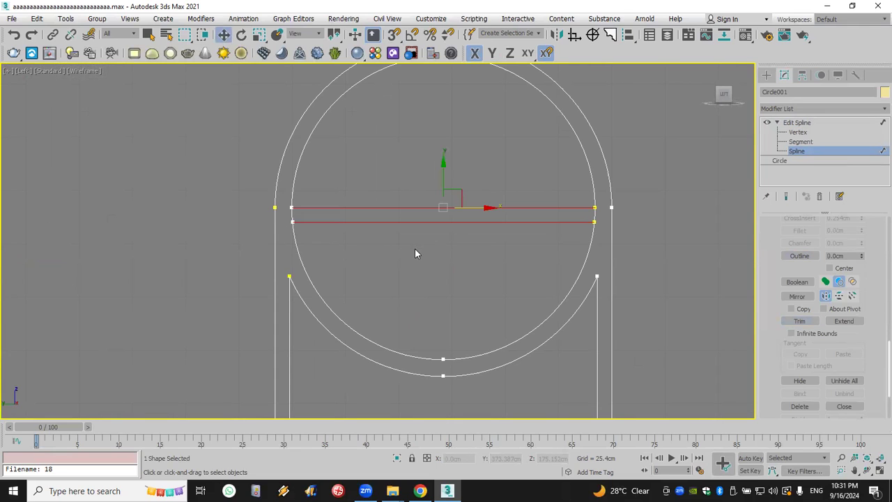
{"action": "key", "text": "Delete"}
Draw a narrow vertical rectangle as a mullion from the base of the circular ring down to the frame's bottom edge
{"action": "scroll", "coordinate": [354, 253], "scroll_direction": "down", "scroll_amount": 3}
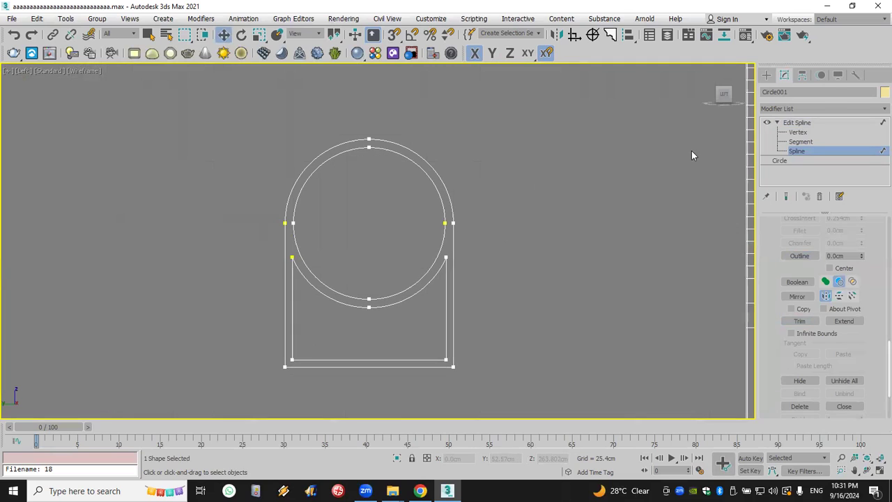
{"action": "middle_click_drag", "start_coordinate": [427, 289], "coordinate": [399, 214]}
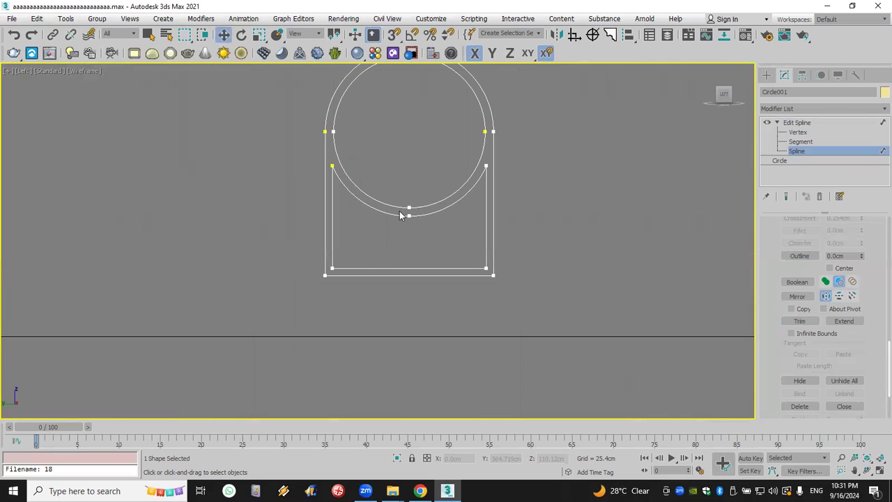
{"action": "left_click", "coordinate": [766, 74]}
{"action": "left_click", "coordinate": [843, 152]}
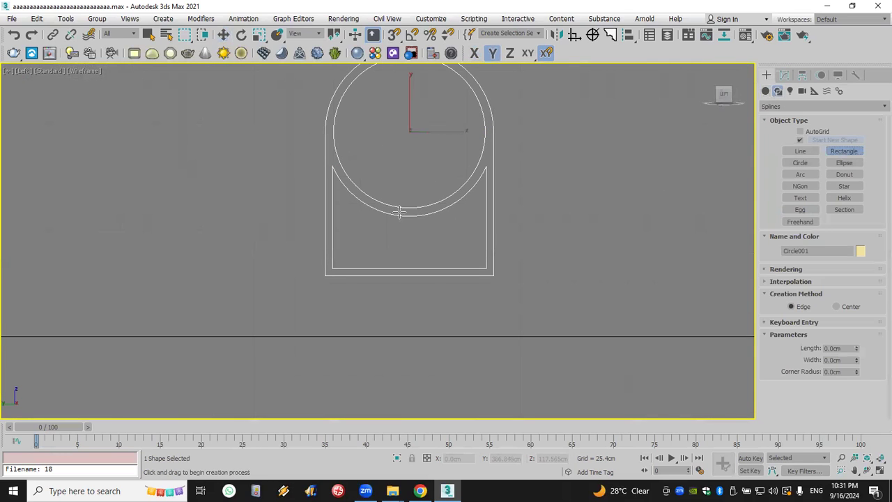
{"action": "left_click_drag", "start_coordinate": [398, 212], "coordinate": [417, 270]}
{"action": "scroll", "coordinate": [446, 297], "scroll_direction": "up", "scroll_amount": 4}
{"action": "right_click", "coordinate": [454, 303]}
{"action": "left_click", "coordinate": [455, 300]}
{"action": "middle_click_drag", "start_coordinate": [455, 300], "coordinate": [461, 342]}
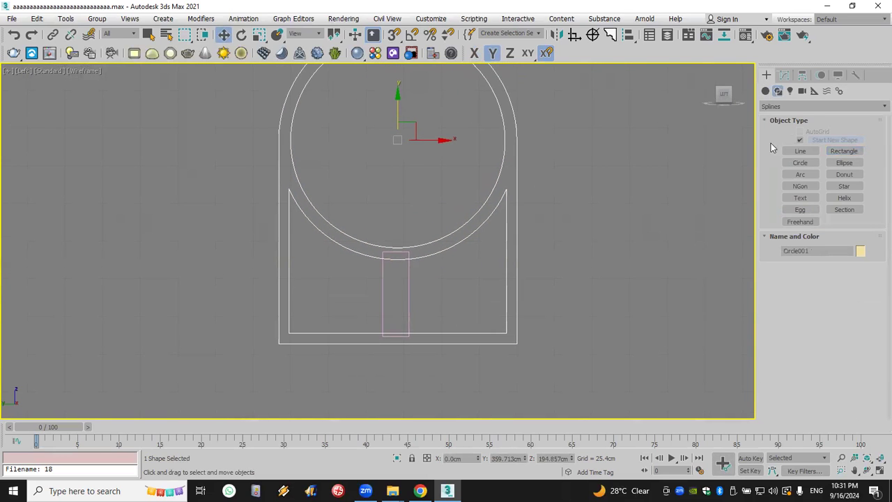
Attach the mullion rectangle to the arched frame shape
{"action": "left_click", "coordinate": [786, 75]}
{"action": "scroll", "coordinate": [777, 237], "scroll_direction": "up", "scroll_amount": 5}
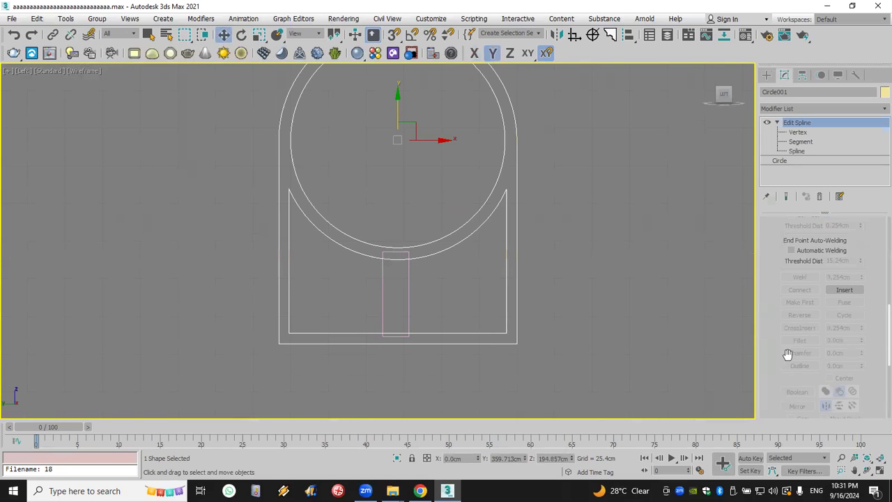
{"action": "left_click", "coordinate": [799, 311]}
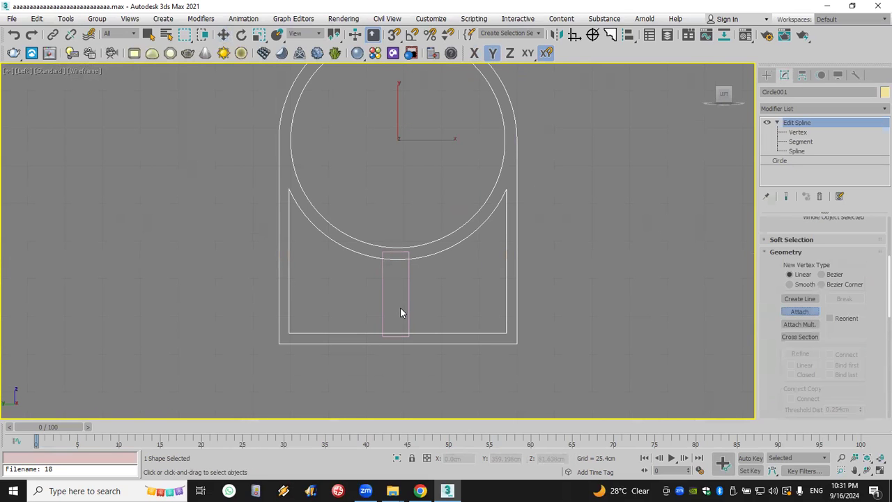
Trim the mullion's overlaps with the bottom frame line and the circular ring to form two separate lower panes
{"action": "left_click", "coordinate": [795, 150]}
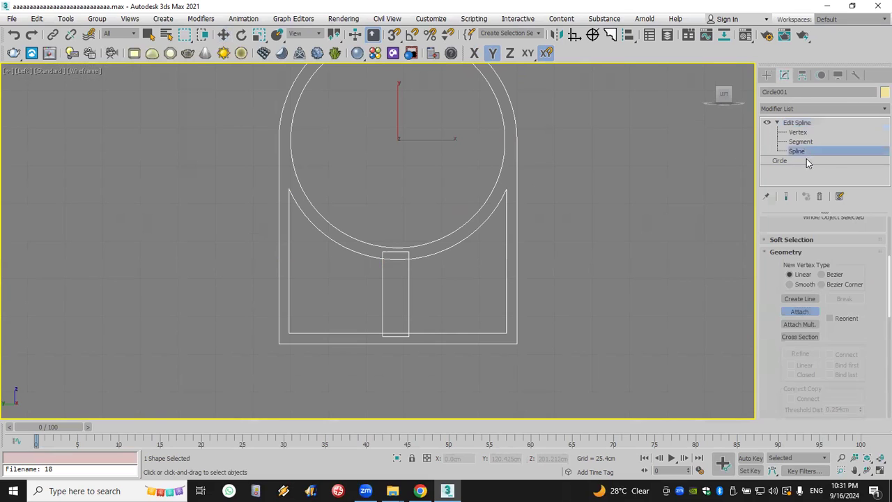
{"action": "left_click_drag", "start_coordinate": [864, 387], "coordinate": [867, 170]}
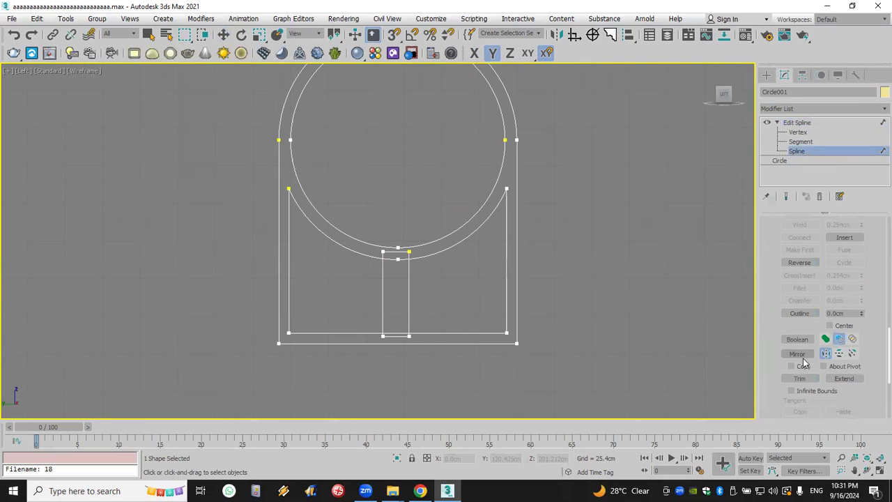
{"action": "left_click", "coordinate": [396, 335]}
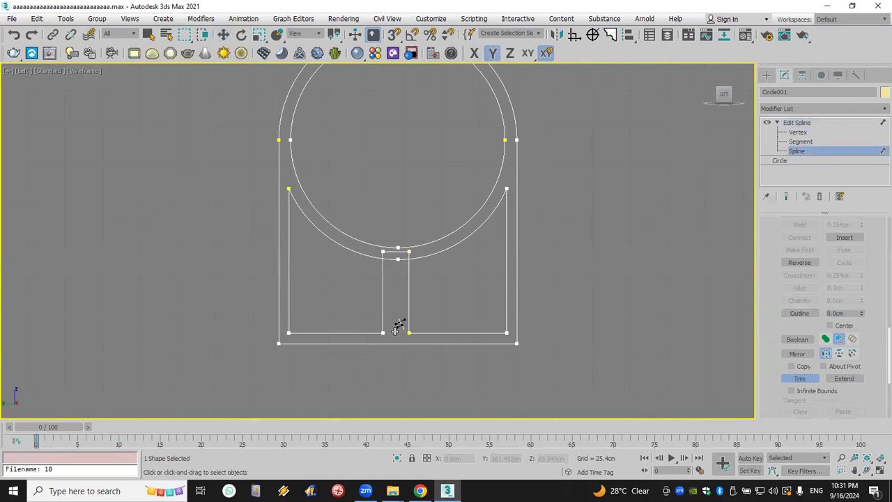
{"action": "left_click", "coordinate": [399, 253]}
Select all vertices of the window frame shape and weld them with a 0.254 cm threshold
{"action": "left_click", "coordinate": [798, 132]}
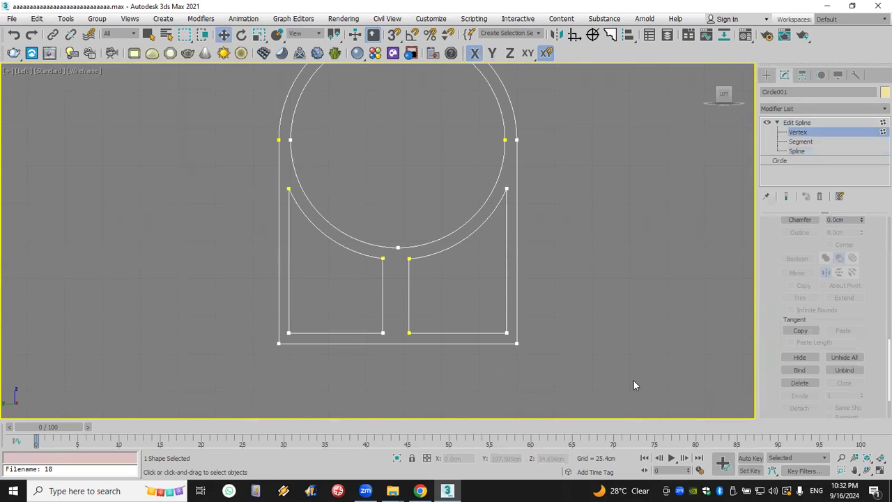
{"action": "key", "text": "ctrl+a"}
{"action": "scroll", "coordinate": [775, 264], "scroll_direction": "up", "scroll_amount": 5}
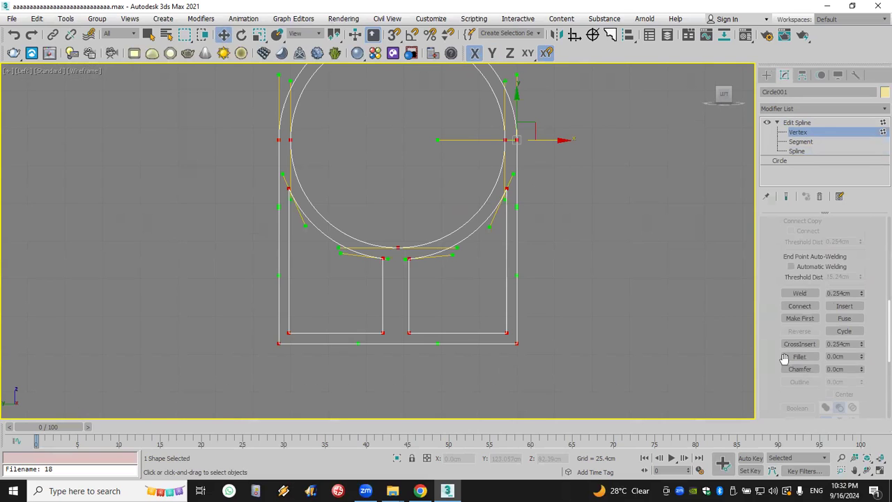
{"action": "left_click", "coordinate": [799, 292]}
{"action": "middle_click_drag", "start_coordinate": [576, 247], "coordinate": [555, 283]}
{"action": "scroll", "coordinate": [555, 283], "scroll_direction": "down", "scroll_amount": 2}
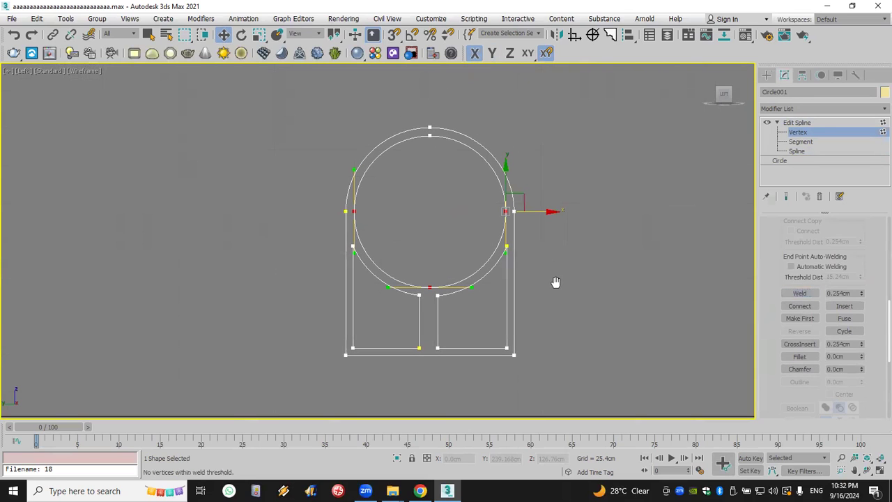
{"action": "left_click", "coordinate": [766, 75]}
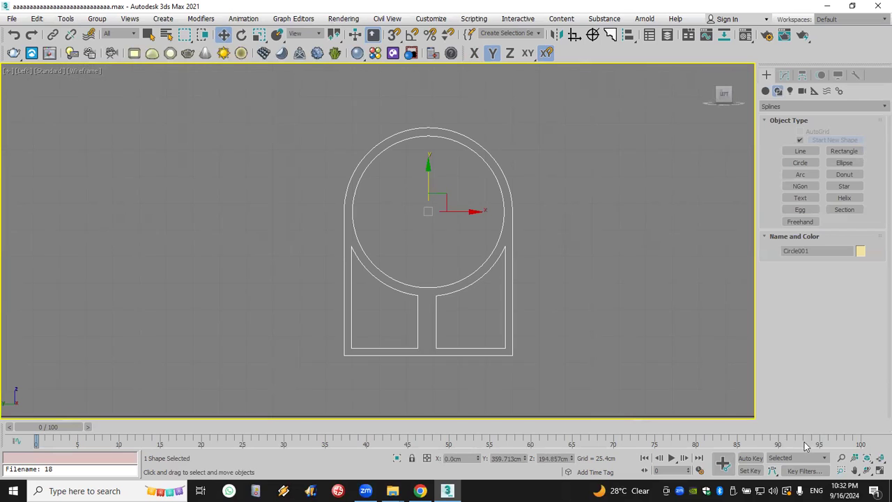
Add an Extrude modifier to the window frame shape with an amount of 2 cm
{"action": "left_click", "coordinate": [878, 470]}
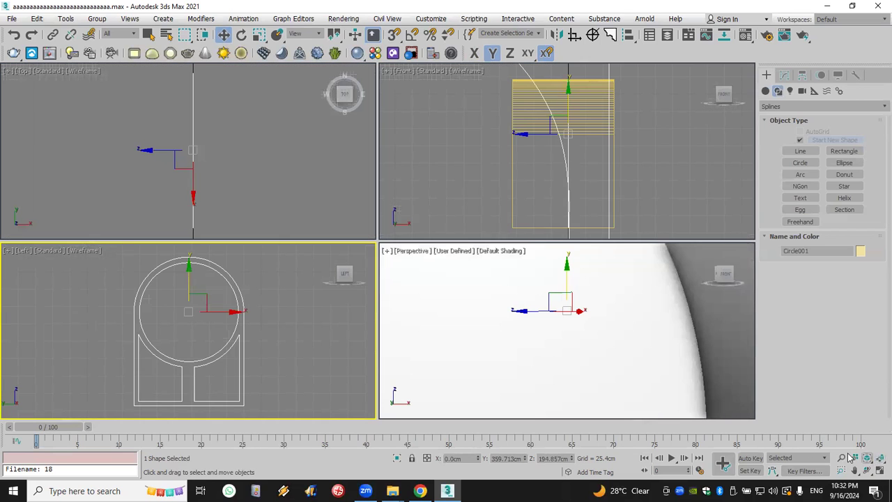
{"action": "scroll", "coordinate": [487, 170], "scroll_direction": "down", "scroll_amount": 10}
{"action": "scroll", "coordinate": [261, 169], "scroll_direction": "down", "scroll_amount": 5}
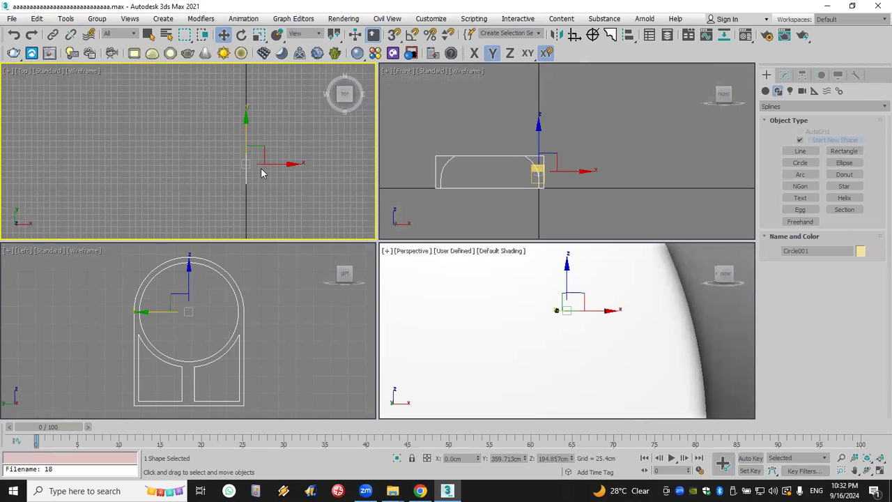
{"action": "left_click", "coordinate": [784, 75]}
{"action": "left_click", "coordinate": [799, 109]}
{"action": "key", "text": "e"}
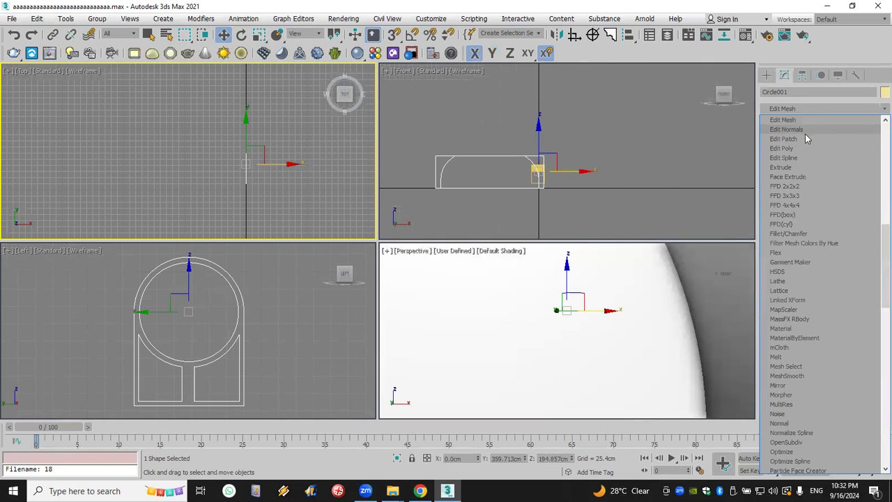
{"action": "left_click", "coordinate": [812, 167]}
{"action": "double_click", "coordinate": [840, 237]}
{"action": "type", "text": "2"}
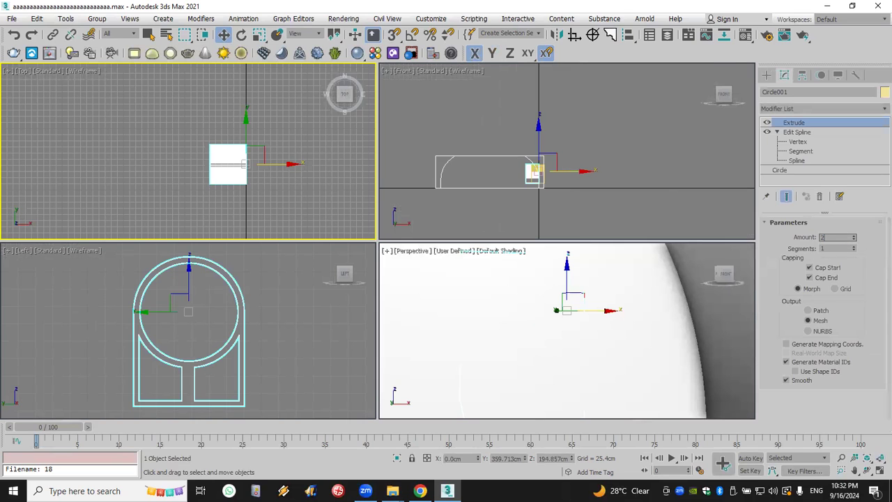
{"action": "key", "text": "Return"}
Clone the extruded window frame in place as an independent copy
{"action": "scroll", "coordinate": [255, 166], "scroll_direction": "up", "scroll_amount": 1}
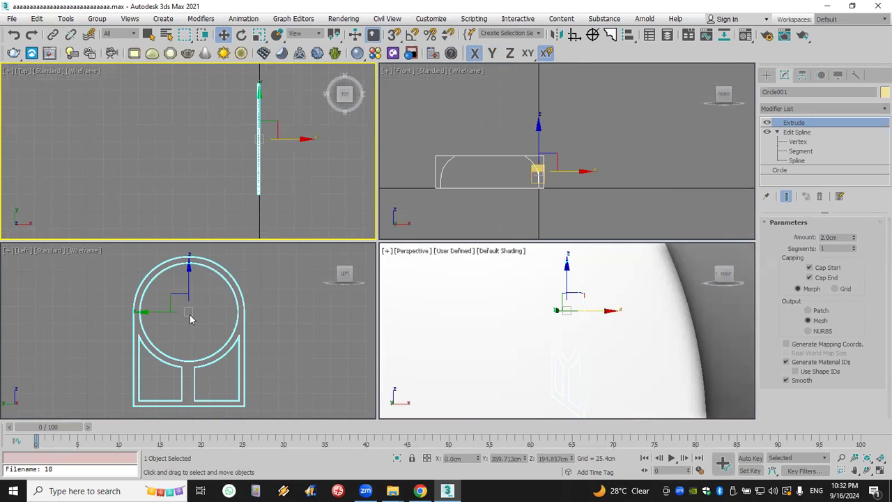
{"action": "scroll", "coordinate": [201, 315], "scroll_direction": "up", "scroll_amount": 2}
{"action": "scroll", "coordinate": [216, 321], "scroll_direction": "down", "scroll_amount": 2}
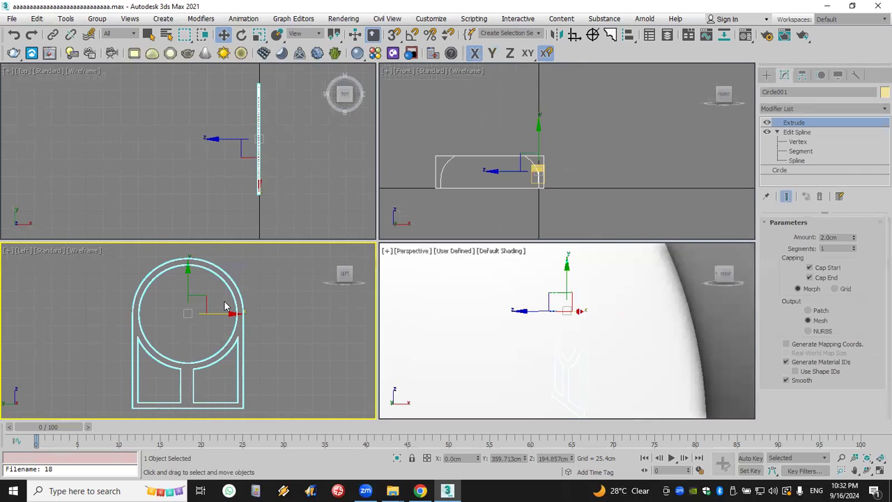
{"action": "right_click", "coordinate": [224, 306]}
{"action": "left_click", "coordinate": [278, 382]}
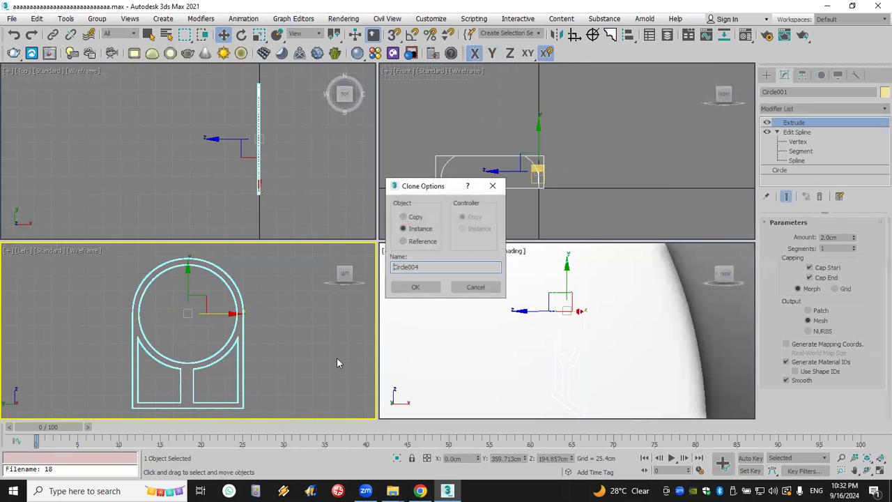
{"action": "left_click", "coordinate": [414, 217]}
{"action": "left_click", "coordinate": [416, 287]}
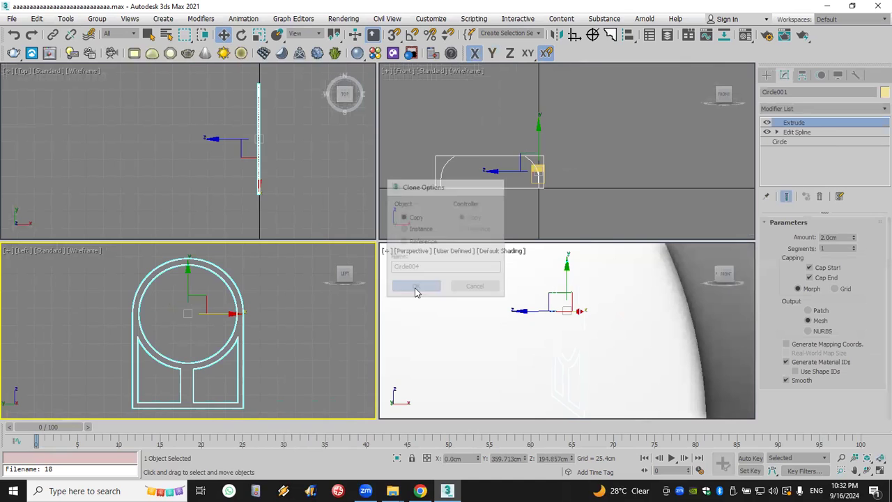
Delete the outer arched outline spline from the copied window frame so its extrusion forms only the glass panes
{"action": "left_click", "coordinate": [777, 133]}
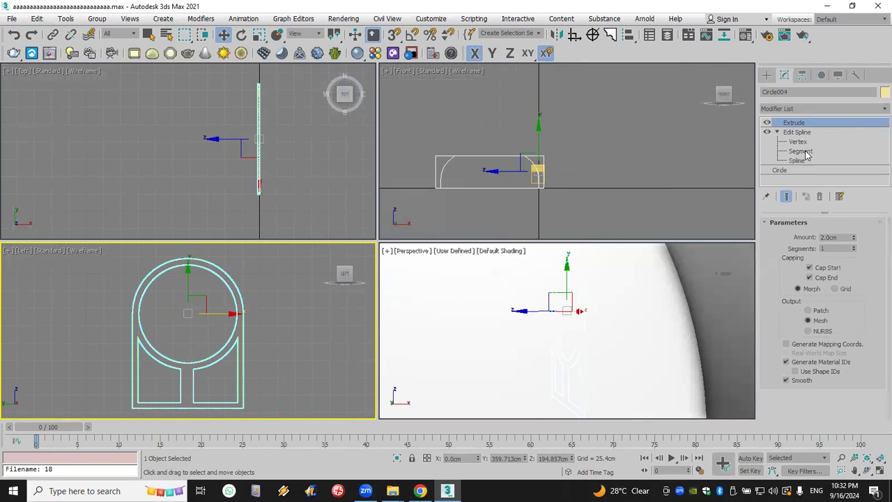
{"action": "left_click", "coordinate": [798, 161]}
{"action": "left_click", "coordinate": [241, 324]}
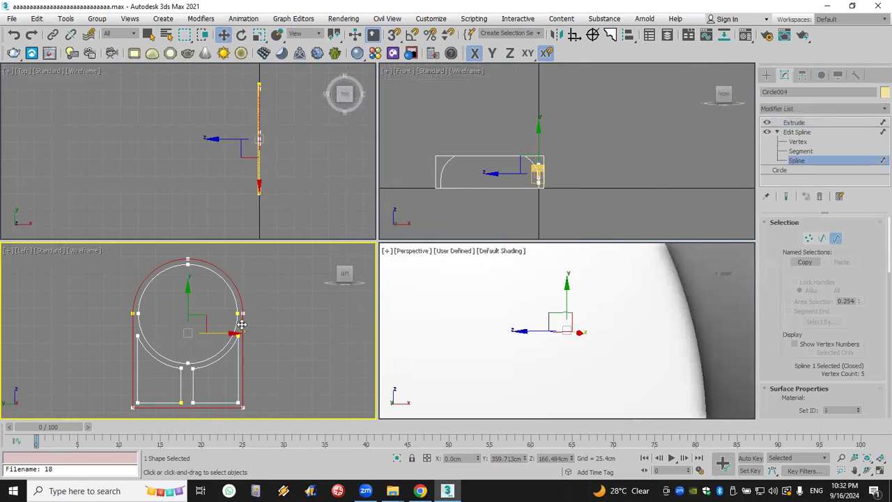
{"action": "left_click", "coordinate": [286, 308]}
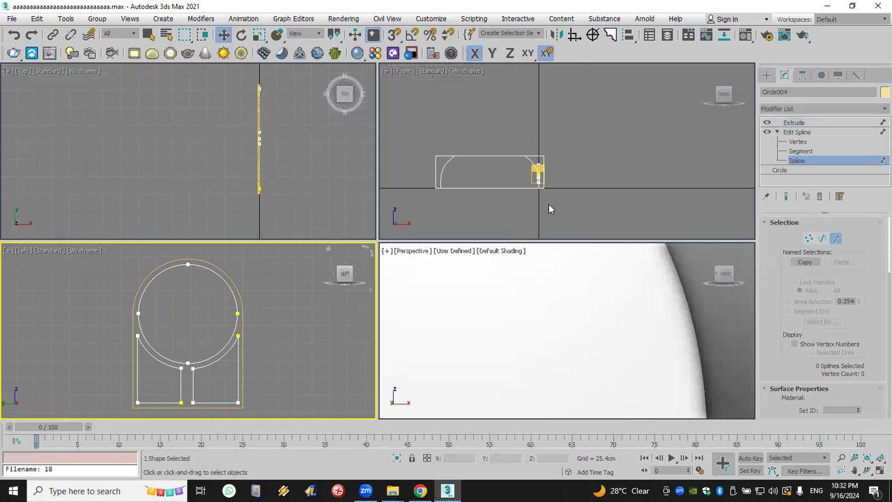
{"action": "left_click", "coordinate": [816, 122]}
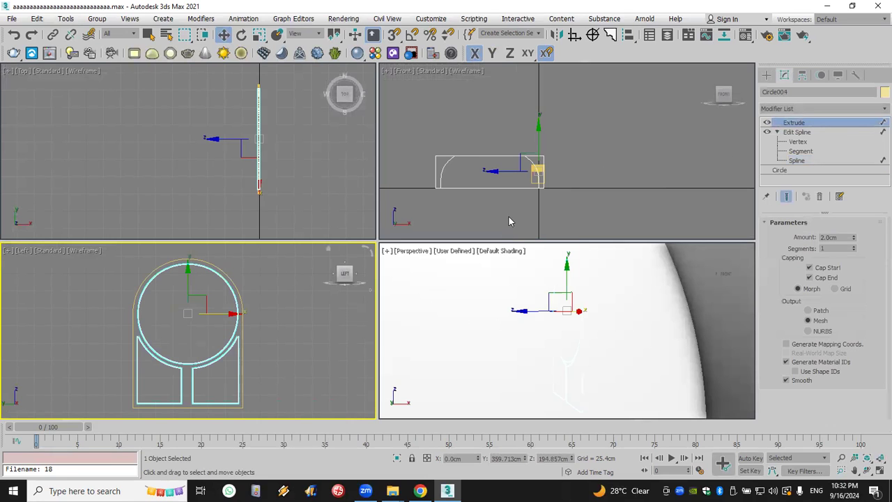
{"action": "scroll", "coordinate": [554, 310], "scroll_direction": "down", "scroll_amount": 6}
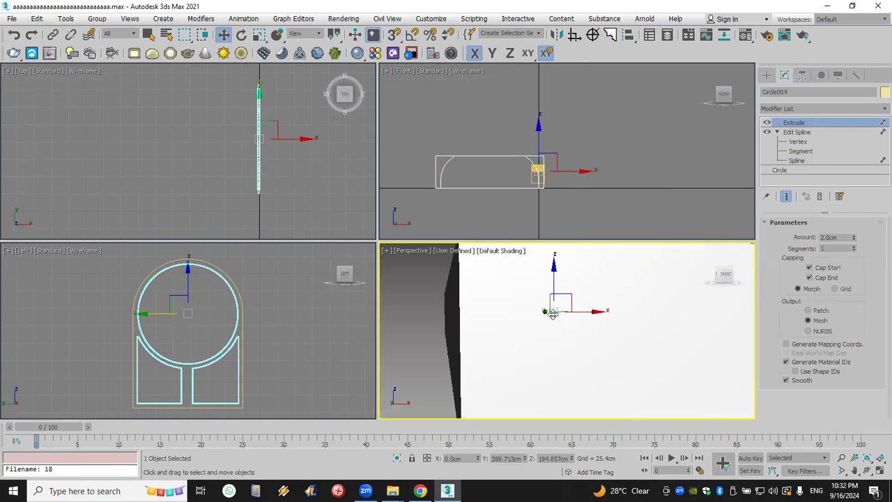
{"action": "middle_click_drag", "start_coordinate": [613, 334], "coordinate": [493, 390]}
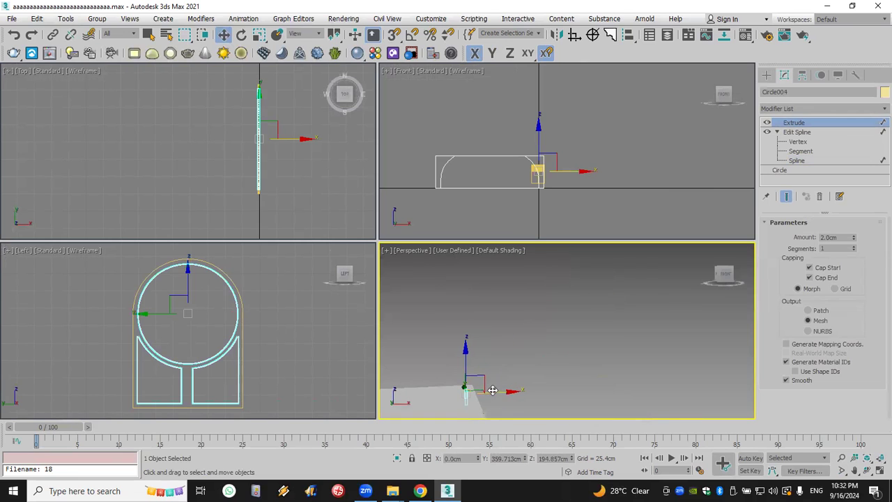
{"action": "left_click", "coordinate": [867, 471]}
{"action": "left_click_drag", "start_coordinate": [462, 400], "coordinate": [593, 341]}
{"action": "right_click", "coordinate": [650, 317]}
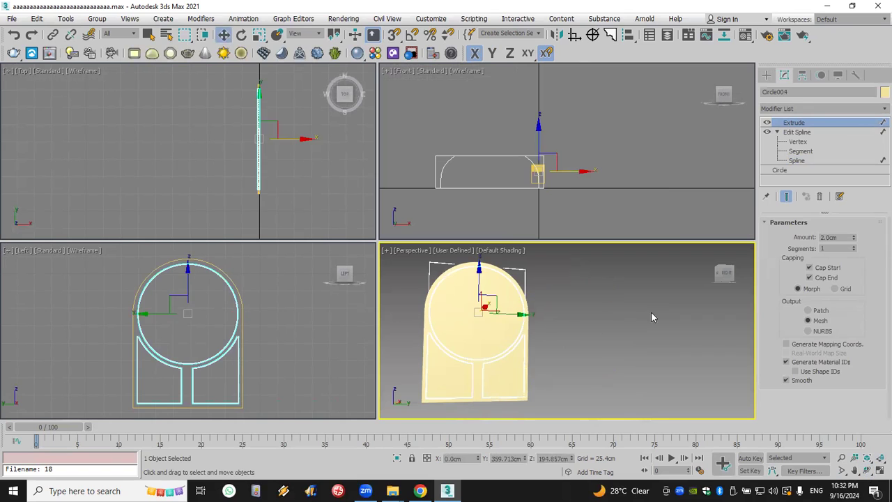
{"action": "left_click", "coordinate": [651, 317]}
Change the original window frame's object colour to the dark brown custom colour
{"action": "left_click", "coordinate": [522, 398]}
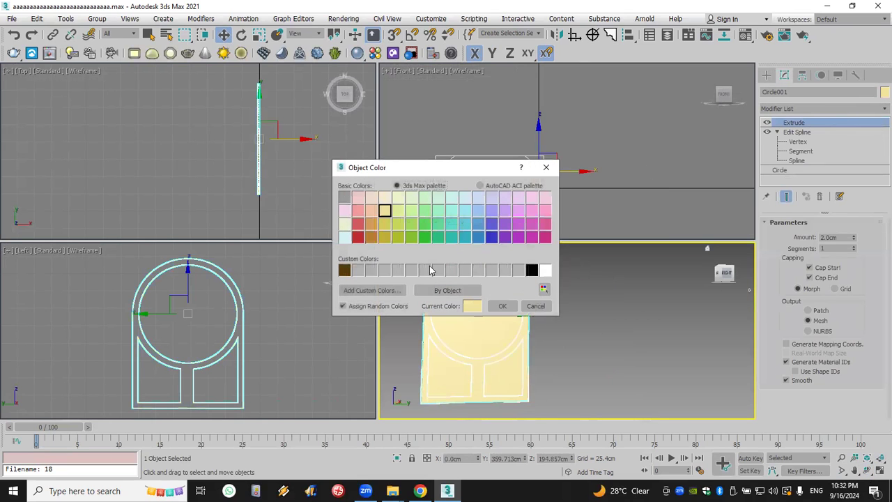
{"action": "left_click", "coordinate": [345, 271]}
{"action": "left_click", "coordinate": [500, 305]}
{"action": "left_click", "coordinate": [593, 342]}
Set the glass panes' visibility to 0.3 in their object properties
{"action": "left_click", "coordinate": [473, 323]}
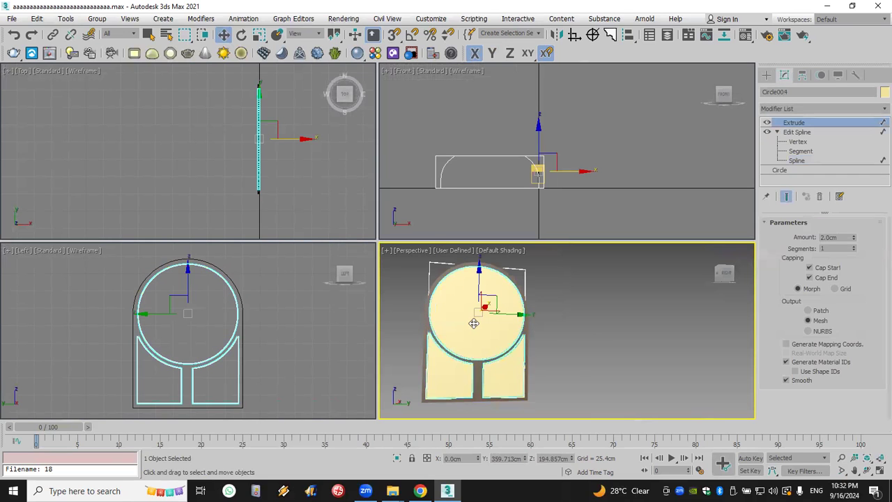
{"action": "right_click", "coordinate": [492, 304]}
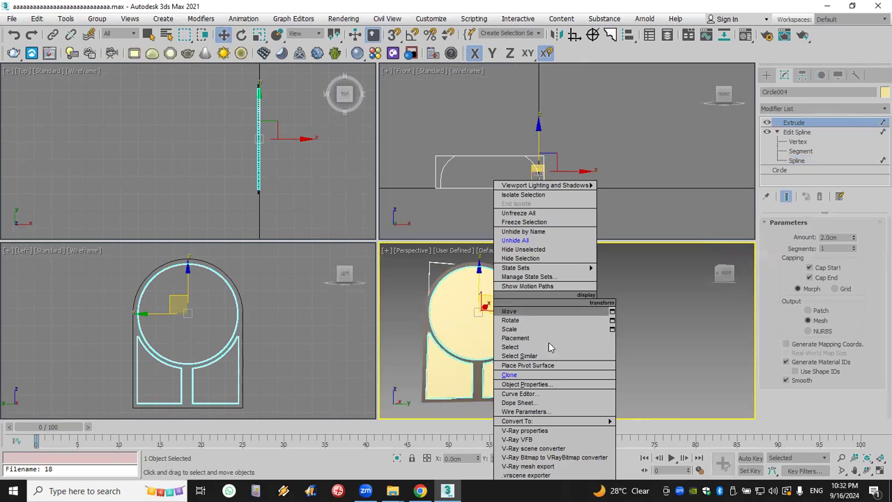
{"action": "left_click", "coordinate": [562, 384]}
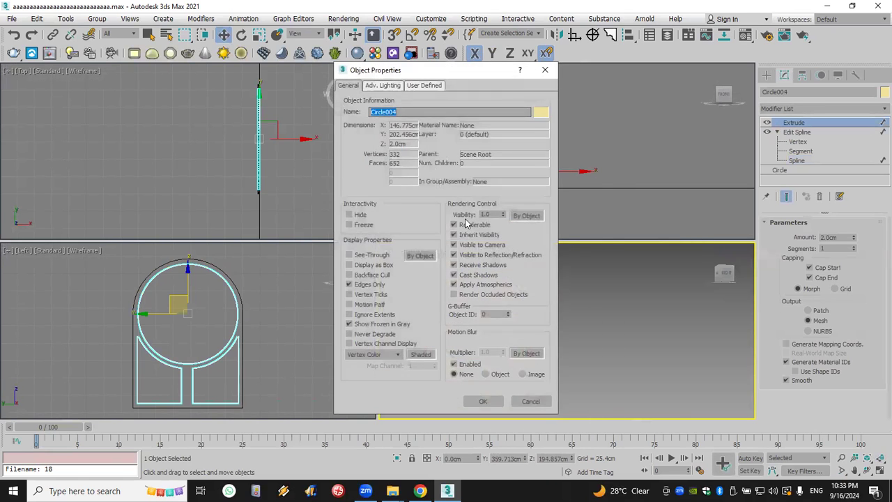
{"action": "double_click", "coordinate": [493, 213]}
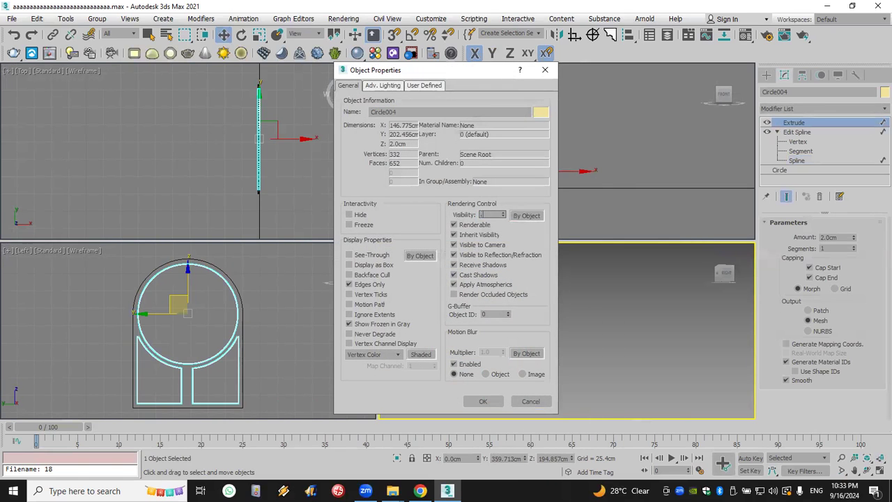
{"action": "left_click", "coordinate": [483, 401]}
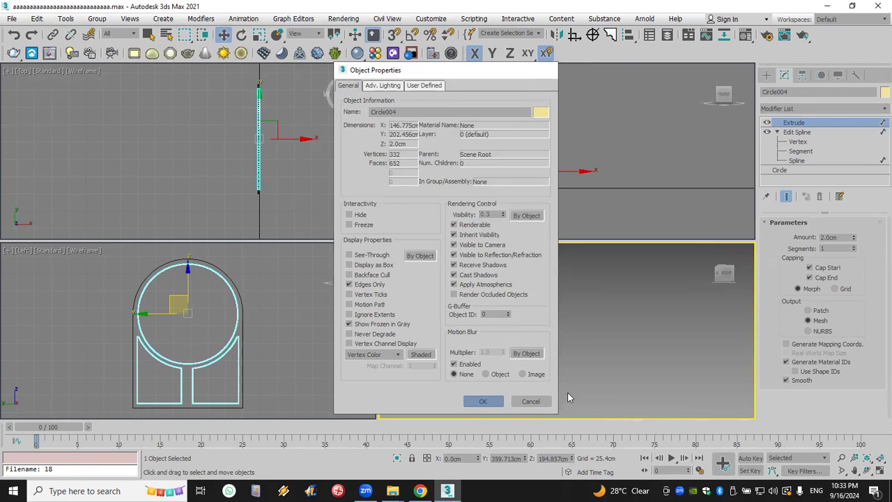
Group the window frame and the glass panes together under the default group name
{"action": "key", "text": "ctrl+a"}
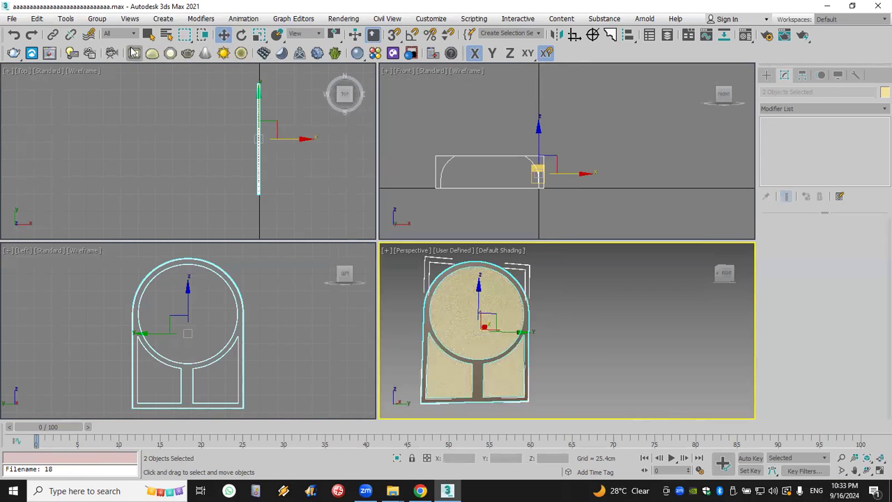
{"action": "left_click", "coordinate": [99, 20]}
{"action": "left_click", "coordinate": [104, 38]}
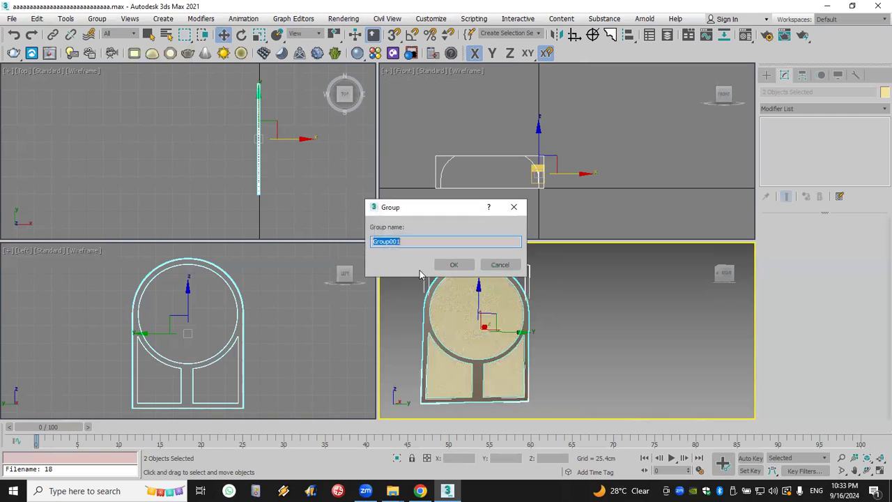
{"action": "left_click", "coordinate": [452, 263]}
Subtract the two arched blocks from the curved side wall with ProBoolean to cut the window openings
{"action": "scroll", "coordinate": [602, 346], "scroll_direction": "down", "scroll_amount": 3}
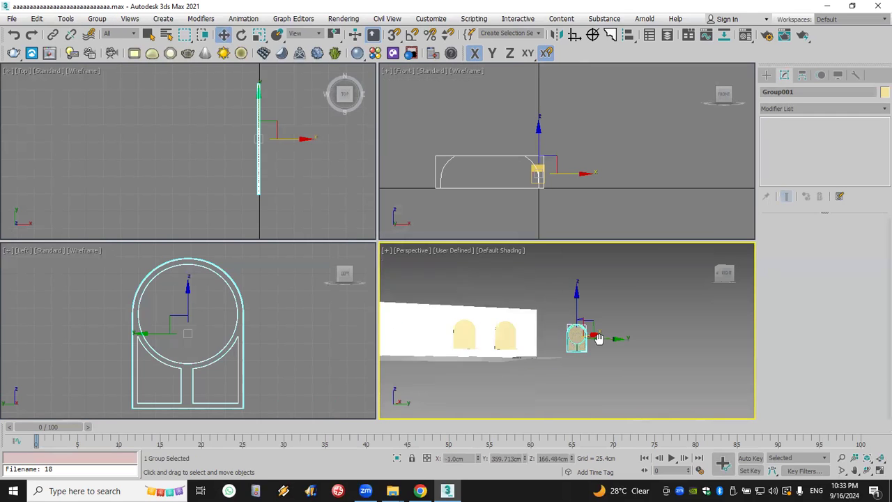
{"action": "middle_click_drag", "start_coordinate": [602, 347], "coordinate": [600, 382], "text": "alt"}
{"action": "left_click", "coordinate": [631, 363]}
{"action": "left_click", "coordinate": [587, 309]}
{"action": "left_click", "coordinate": [767, 74]}
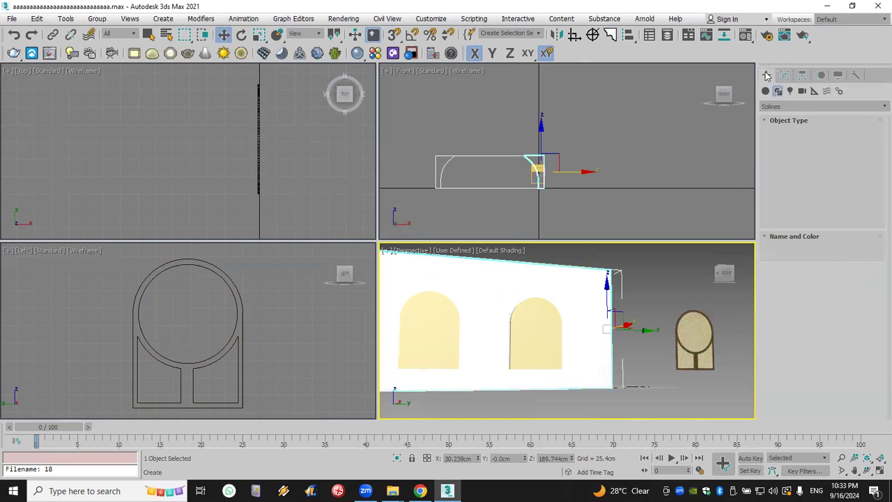
{"action": "left_click", "coordinate": [794, 106]}
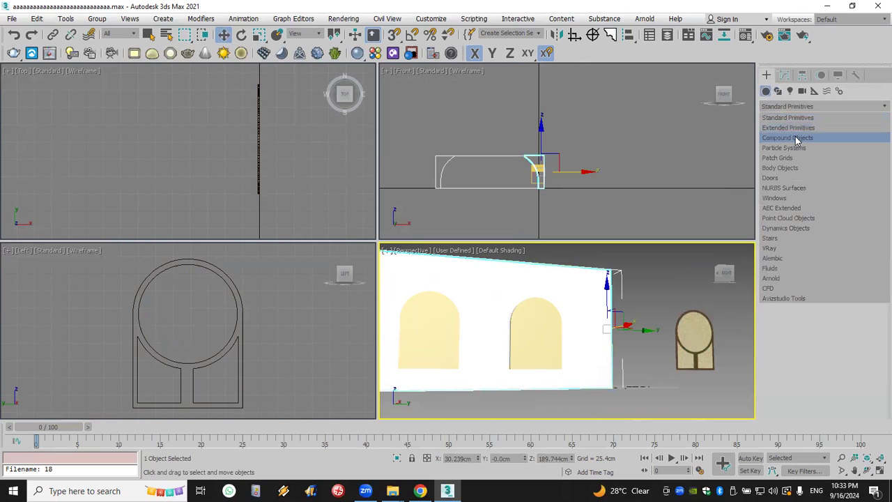
{"action": "left_click", "coordinate": [795, 137]}
{"action": "left_click", "coordinate": [850, 191]}
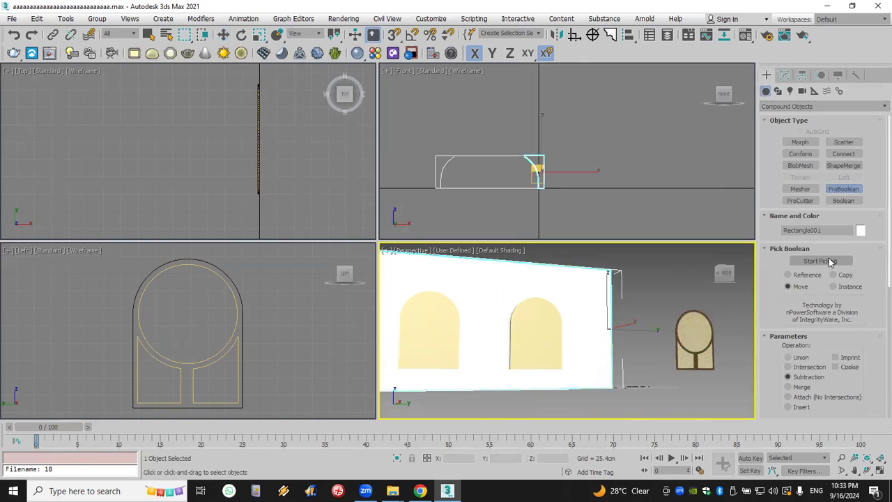
{"action": "left_click", "coordinate": [820, 261]}
{"action": "left_click", "coordinate": [545, 334]}
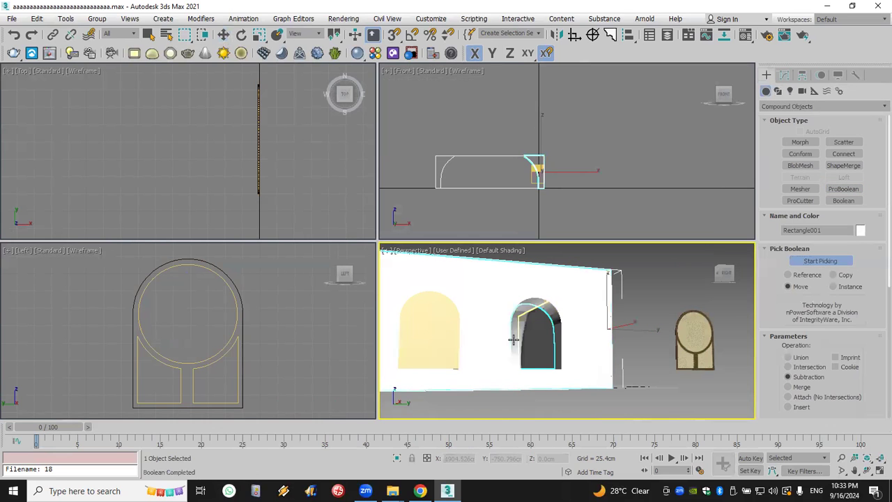
{"action": "left_click", "coordinate": [428, 347]}
{"action": "key", "text": "w"}
Move the window group into the nearest arched opening in the side wall, snapping its bottom corner to the opening's corner
{"action": "scroll", "coordinate": [255, 339], "scroll_direction": "down", "scroll_amount": 5}
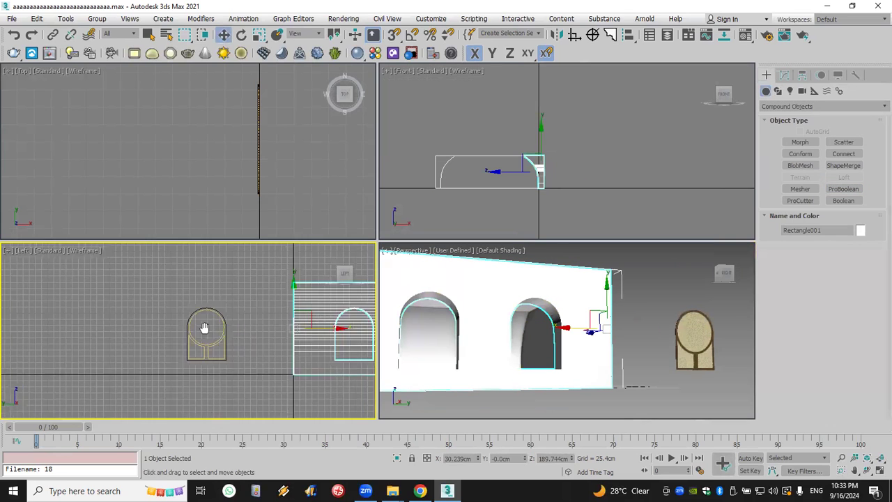
{"action": "left_click_drag", "start_coordinate": [206, 295], "coordinate": [107, 369]}
{"action": "middle_click_drag", "start_coordinate": [231, 360], "coordinate": [172, 374]}
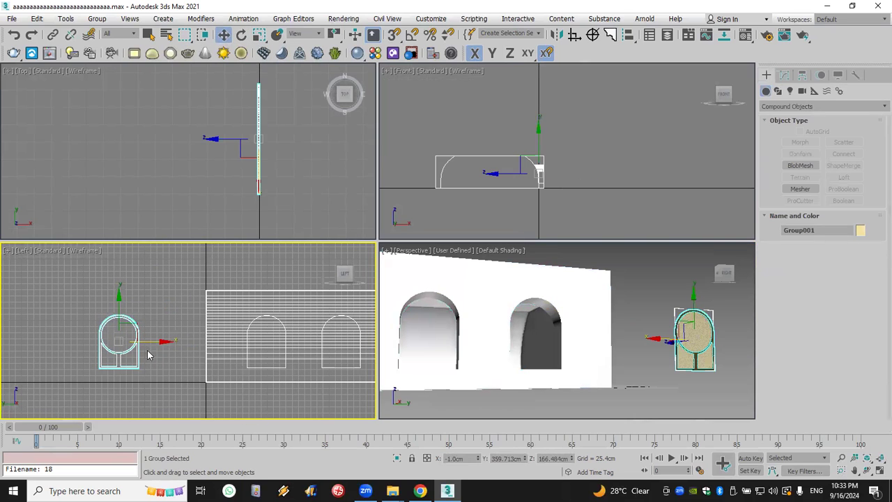
{"action": "left_click_drag", "start_coordinate": [160, 341], "coordinate": [180, 375]}
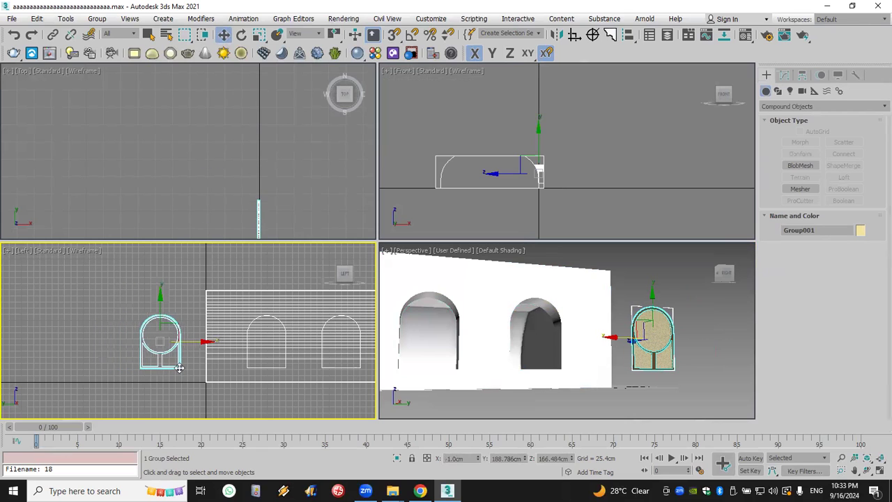
{"action": "right_click", "coordinate": [395, 35]}
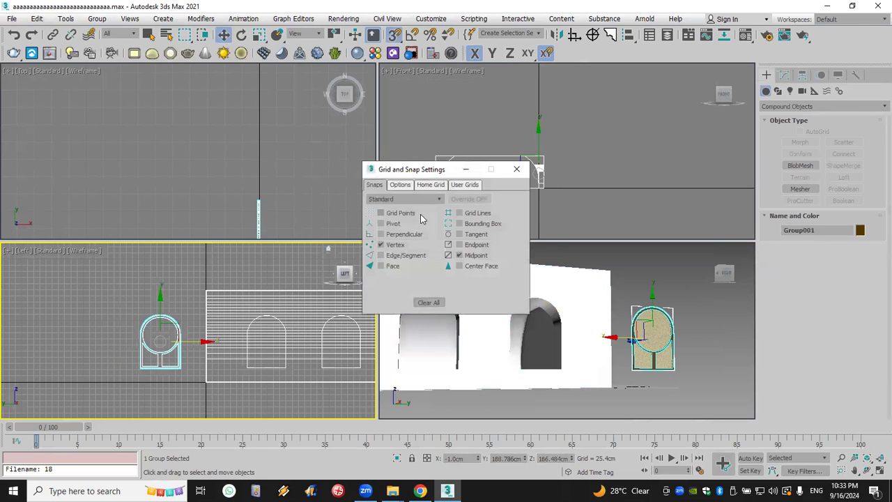
{"action": "left_click", "coordinate": [516, 168]}
{"action": "left_click_drag", "start_coordinate": [191, 373], "coordinate": [285, 367]}
{"action": "scroll", "coordinate": [286, 360], "scroll_direction": "up", "scroll_amount": 5}
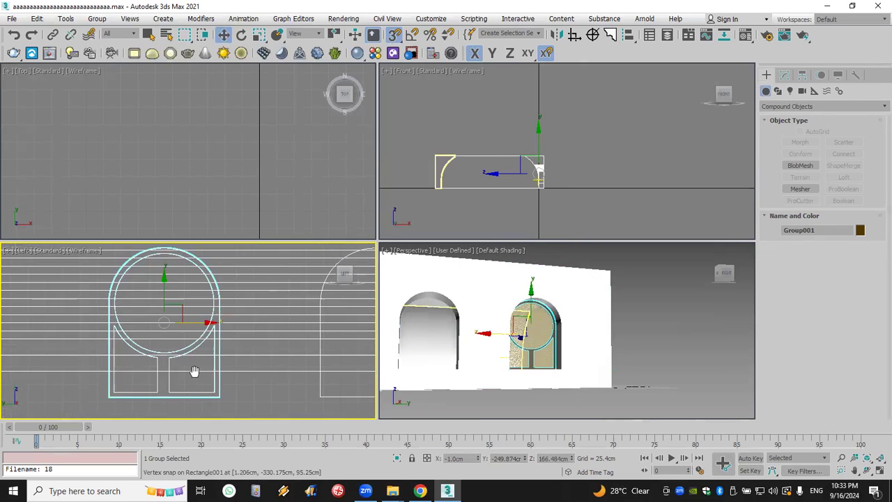
{"action": "scroll", "coordinate": [202, 369], "scroll_direction": "down", "scroll_amount": 2}
Clone the window group into the second arched opening, snapping it to the opening's bottom corner
{"action": "left_click", "coordinate": [411, 458]}
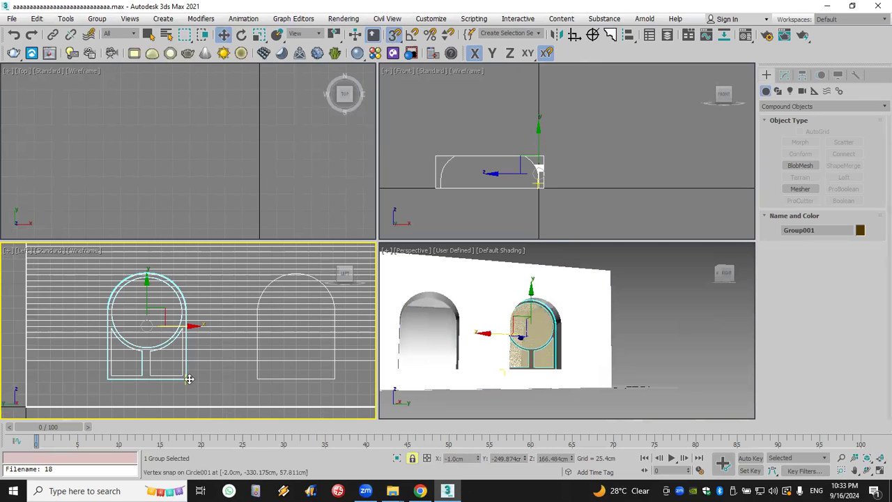
{"action": "left_click_drag", "start_coordinate": [188, 377], "coordinate": [383, 383], "text": "shift"}
{"action": "left_click", "coordinate": [449, 295]}
Hide the near end wall, Box003, to open up the room's interior
{"action": "scroll", "coordinate": [214, 183], "scroll_direction": "down", "scroll_amount": 5}
{"action": "middle_click_drag", "start_coordinate": [506, 363], "coordinate": [551, 348], "text": "alt"}
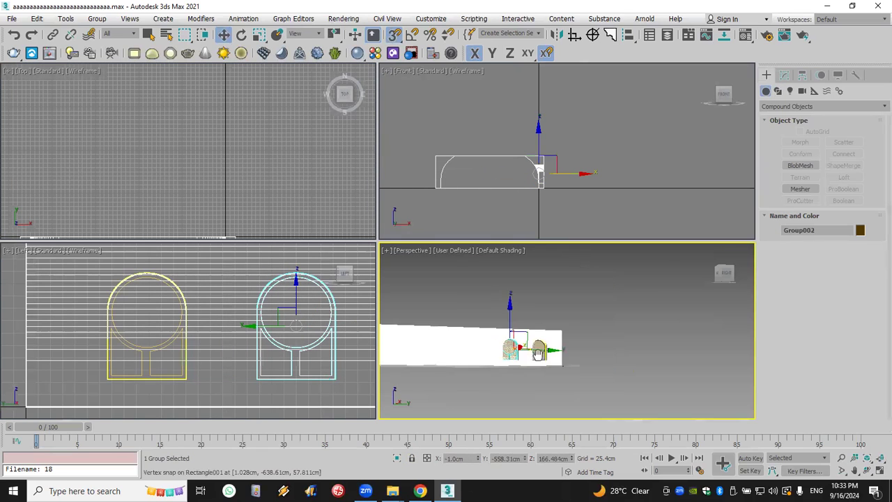
{"action": "left_click", "coordinate": [867, 470]}
{"action": "left_click_drag", "start_coordinate": [568, 340], "coordinate": [572, 322]}
{"action": "right_click", "coordinate": [571, 322]}
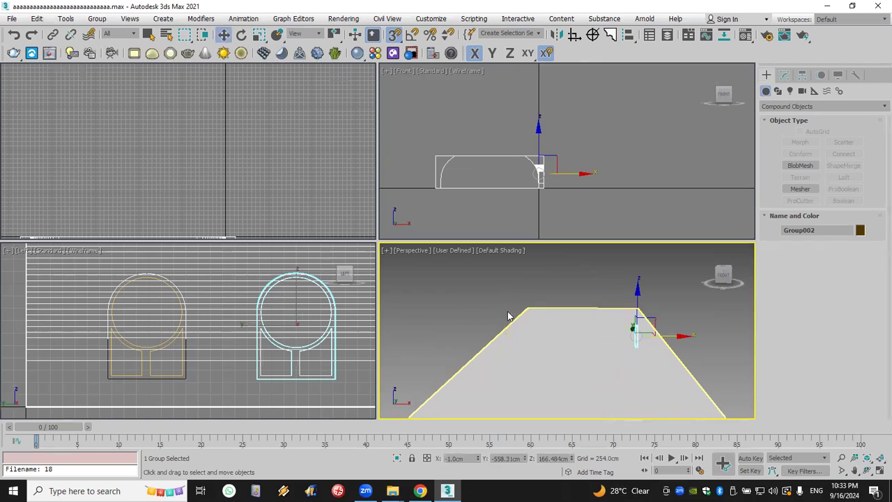
{"action": "left_click", "coordinate": [514, 325]}
{"action": "left_click", "coordinate": [515, 324]}
{"action": "right_click", "coordinate": [624, 306]}
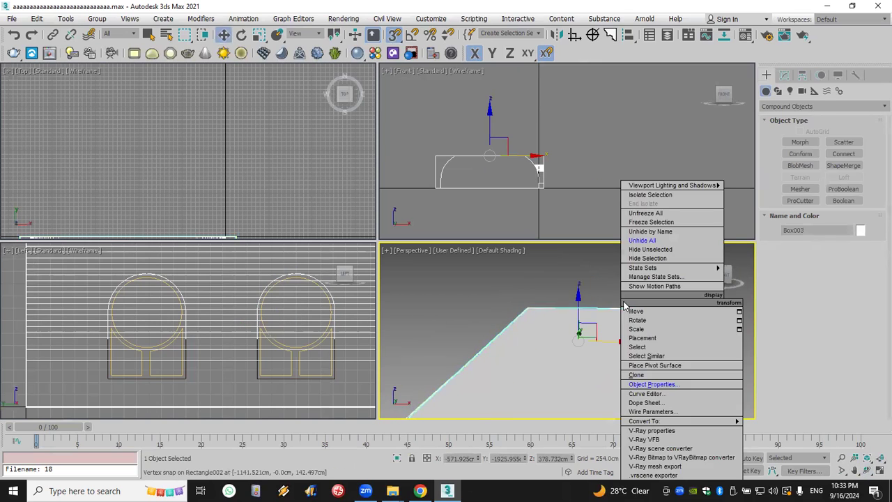
{"action": "left_click", "coordinate": [647, 258]}
{"action": "middle_click_drag", "start_coordinate": [593, 385], "coordinate": [585, 358], "text": "alt"}
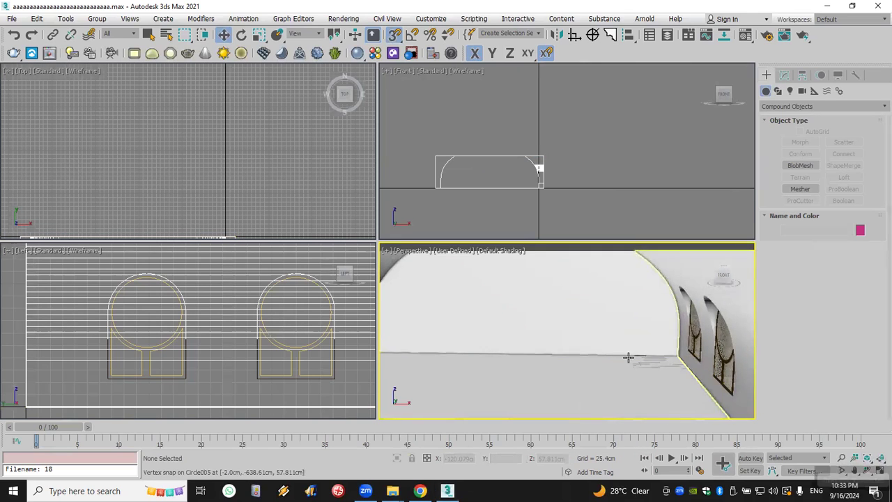
{"action": "left_click", "coordinate": [601, 338]}
{"action": "left_click_drag", "start_coordinate": [602, 338], "coordinate": [609, 339]}
{"action": "key", "text": "ctrl+z"}
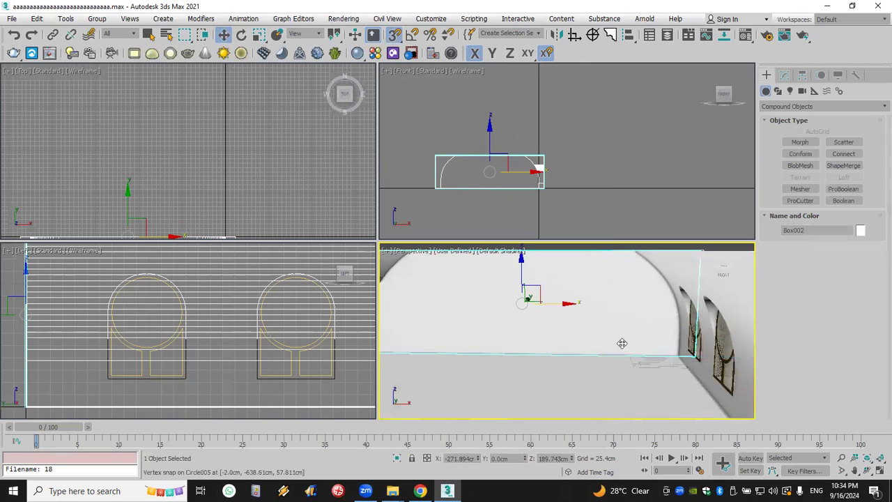
Frame the perspective view inside the room towards the far wall with both arched windows in sight, with nothing selected
{"action": "key", "text": "ctrl+r"}
{"action": "left_click_drag", "start_coordinate": [593, 354], "coordinate": [565, 349]}
{"action": "middle_click_drag", "start_coordinate": [565, 349], "coordinate": [582, 354]}
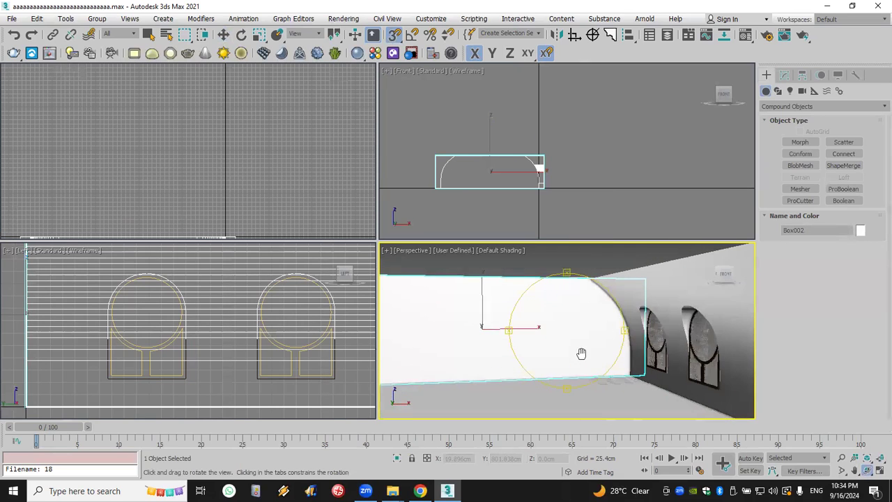
{"action": "key", "text": "w"}
{"action": "right_click", "coordinate": [586, 249]}
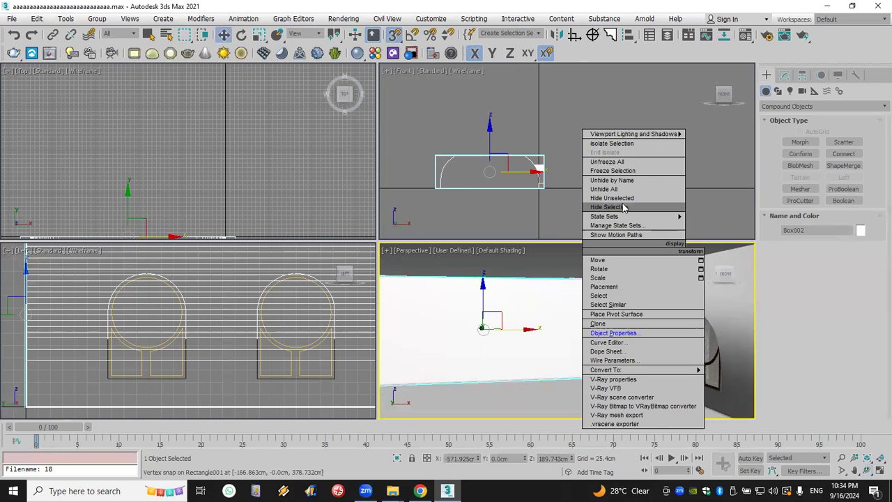
{"action": "left_click", "coordinate": [662, 195]}
{"action": "left_click", "coordinate": [671, 186]}
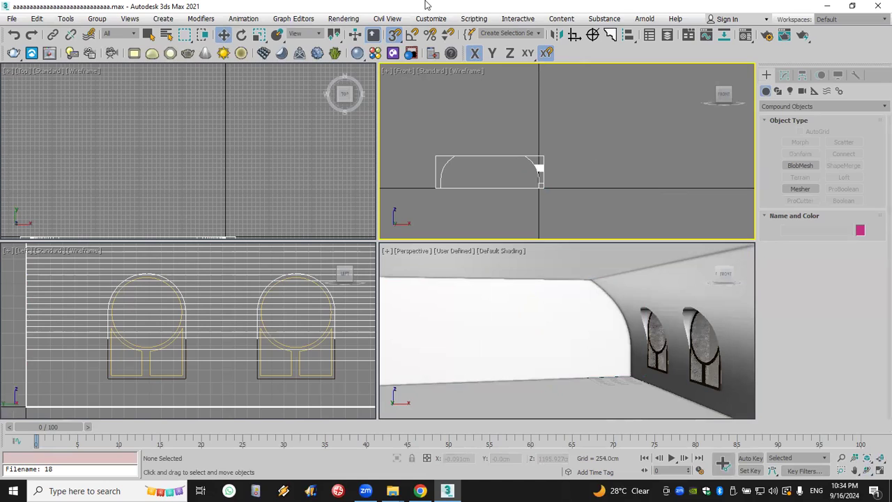
Create a VRayPhysicalCamera, match it to the interior perspective view and switch that viewport to the camera
{"action": "left_click", "coordinate": [802, 91]}
{"action": "left_click", "coordinate": [807, 107]}
{"action": "left_click", "coordinate": [806, 127]}
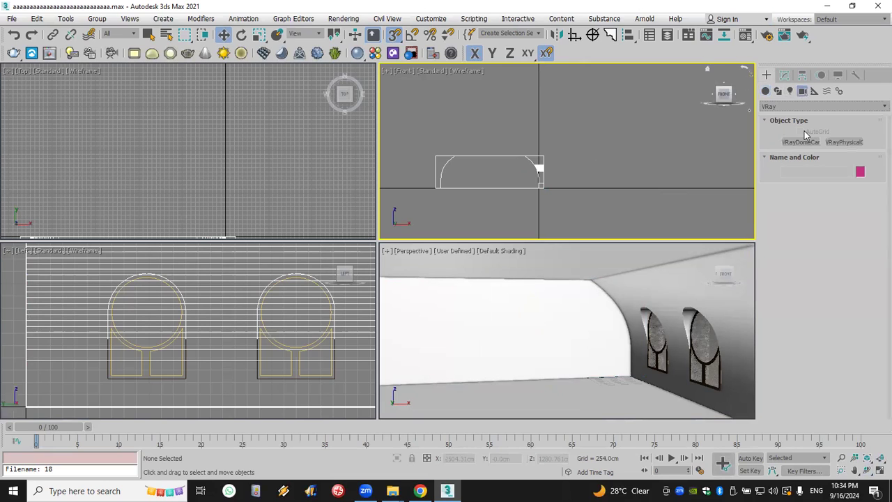
{"action": "left_click", "coordinate": [857, 142]}
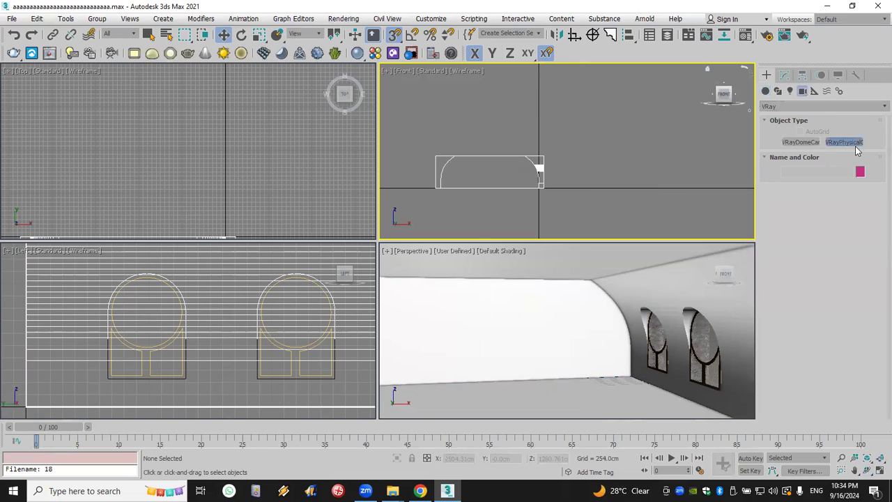
{"action": "left_click_drag", "start_coordinate": [599, 389], "coordinate": [565, 453]}
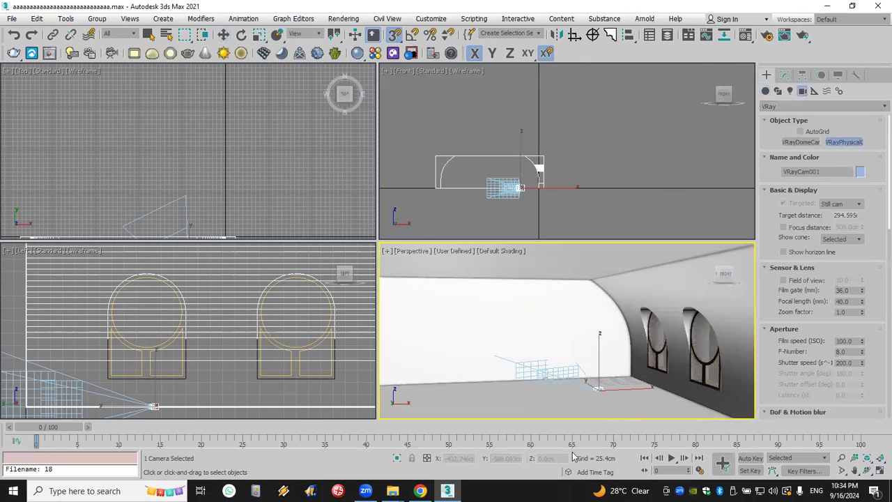
{"action": "key", "text": "w"}
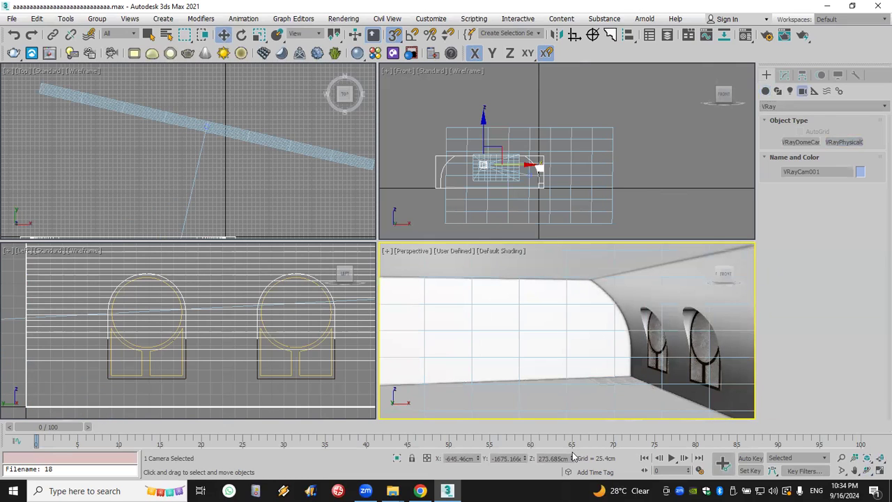
{"action": "key", "text": "c"}
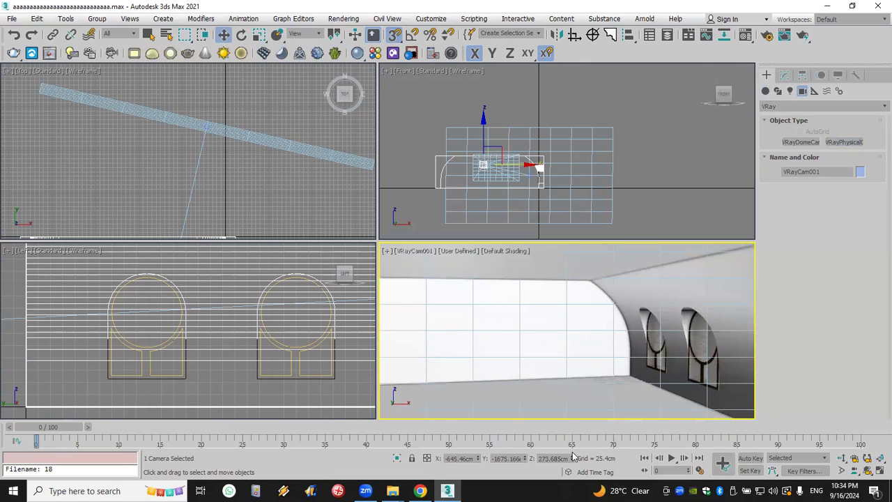